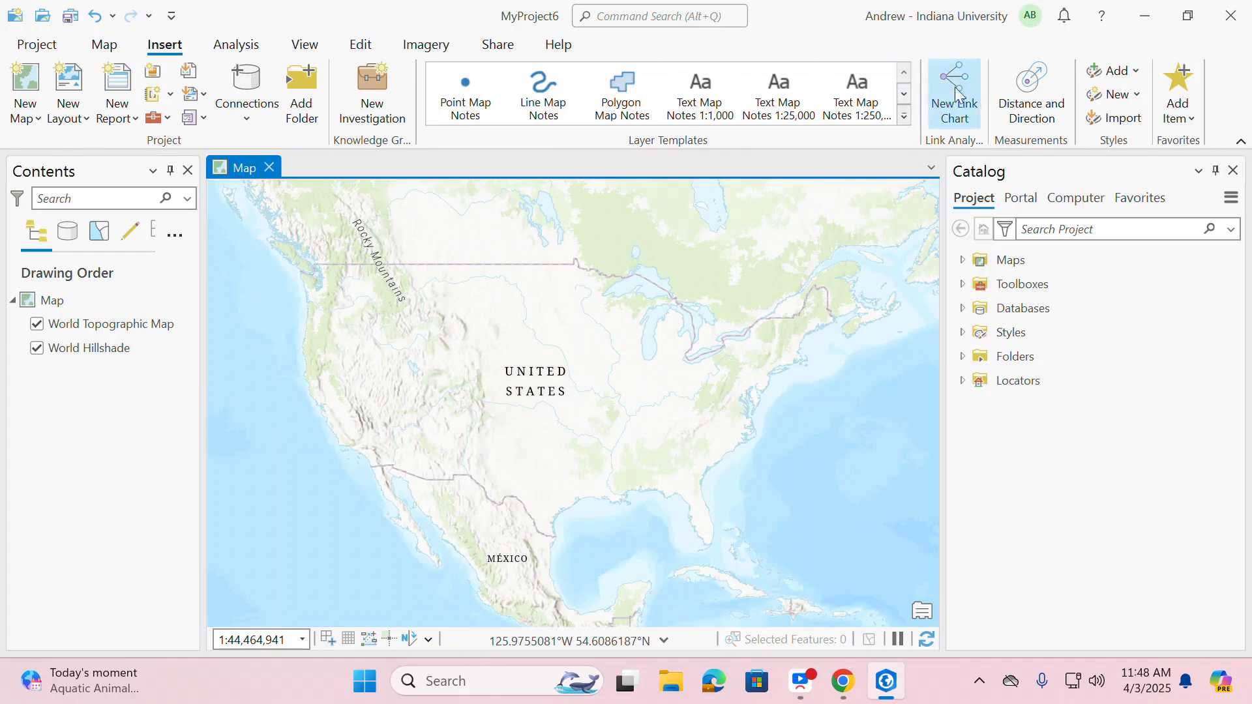
# Step: Create a portrait Letter (8.5" x 11") layout, switch between it and the map view, and close the layout view
pyautogui.click(63, 120)
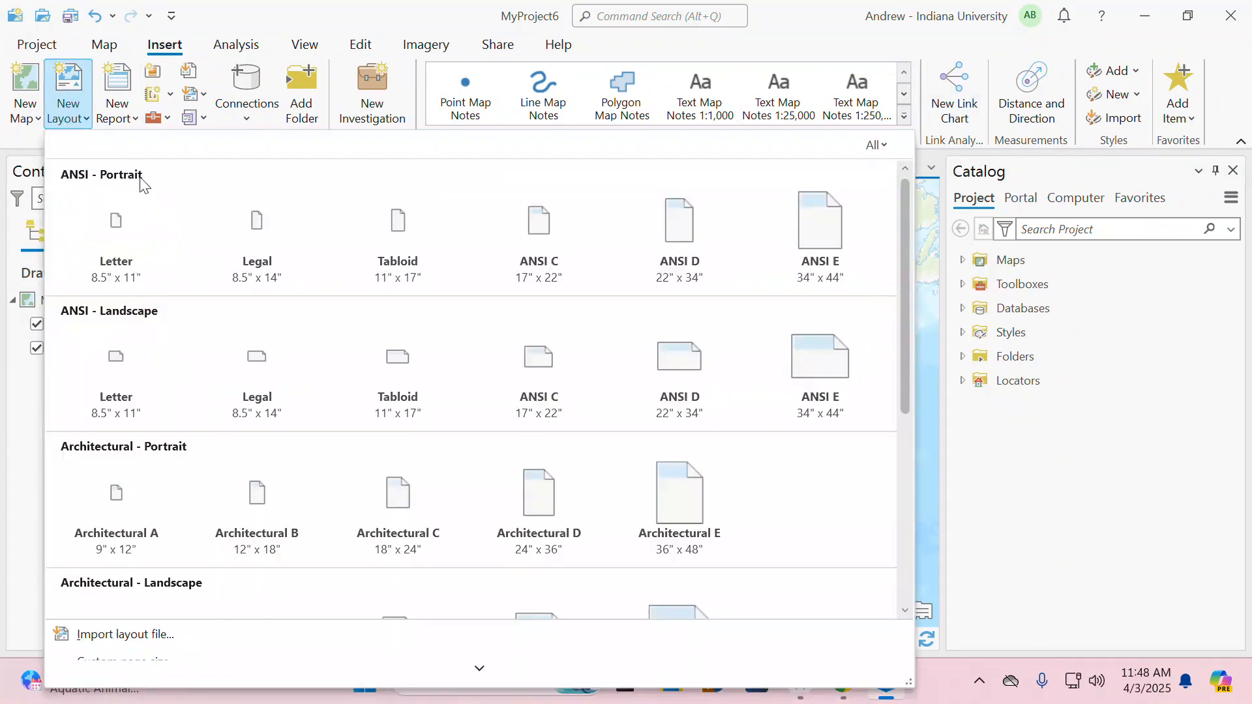
pyautogui.click(121, 217)
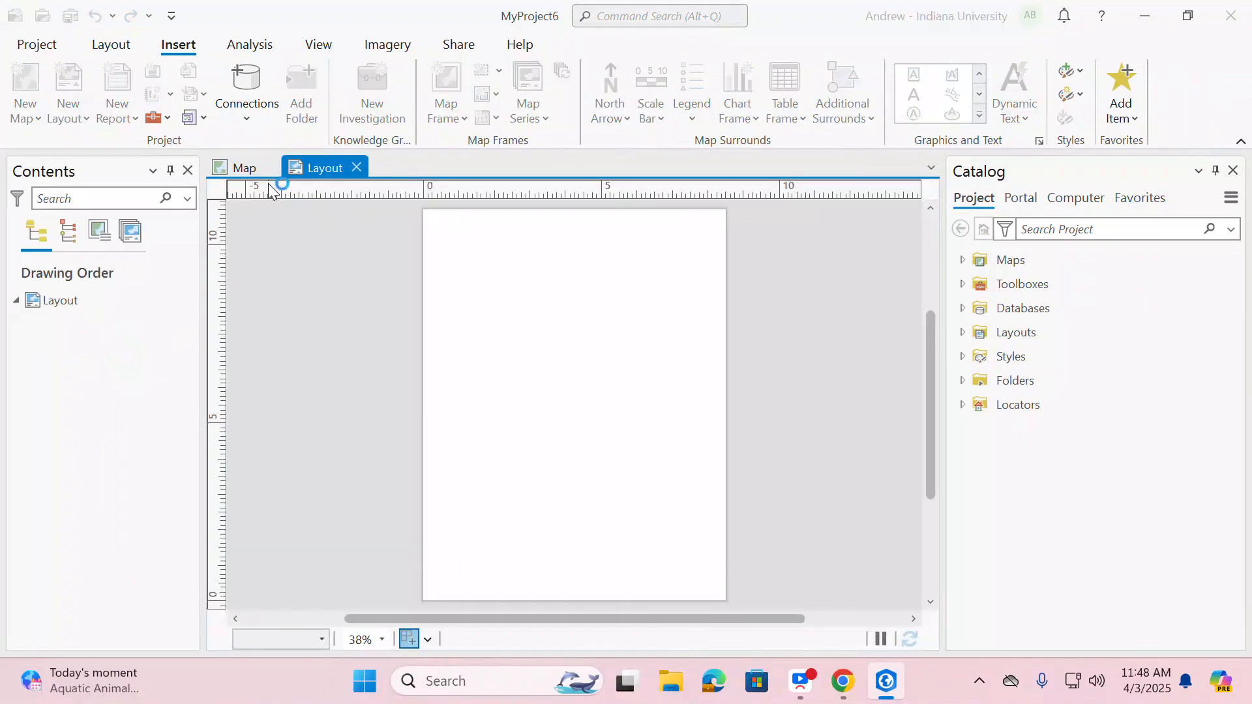
pyautogui.click(229, 170)
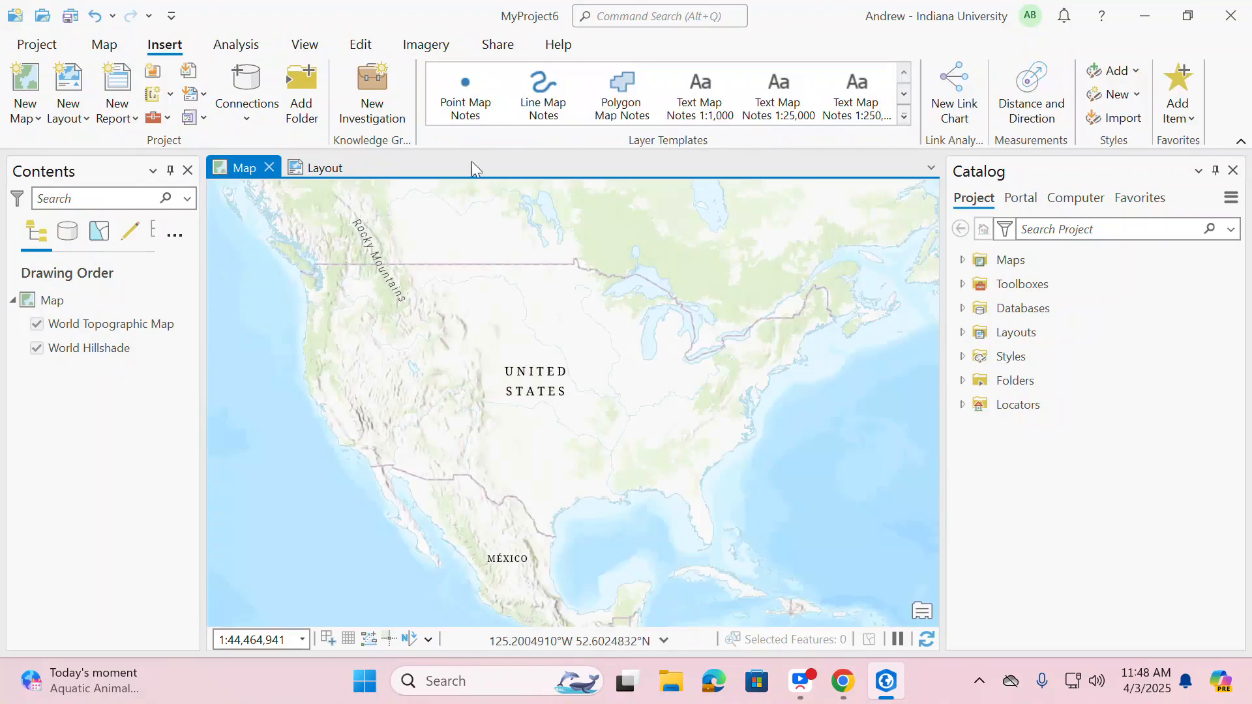
pyautogui.click(320, 168)
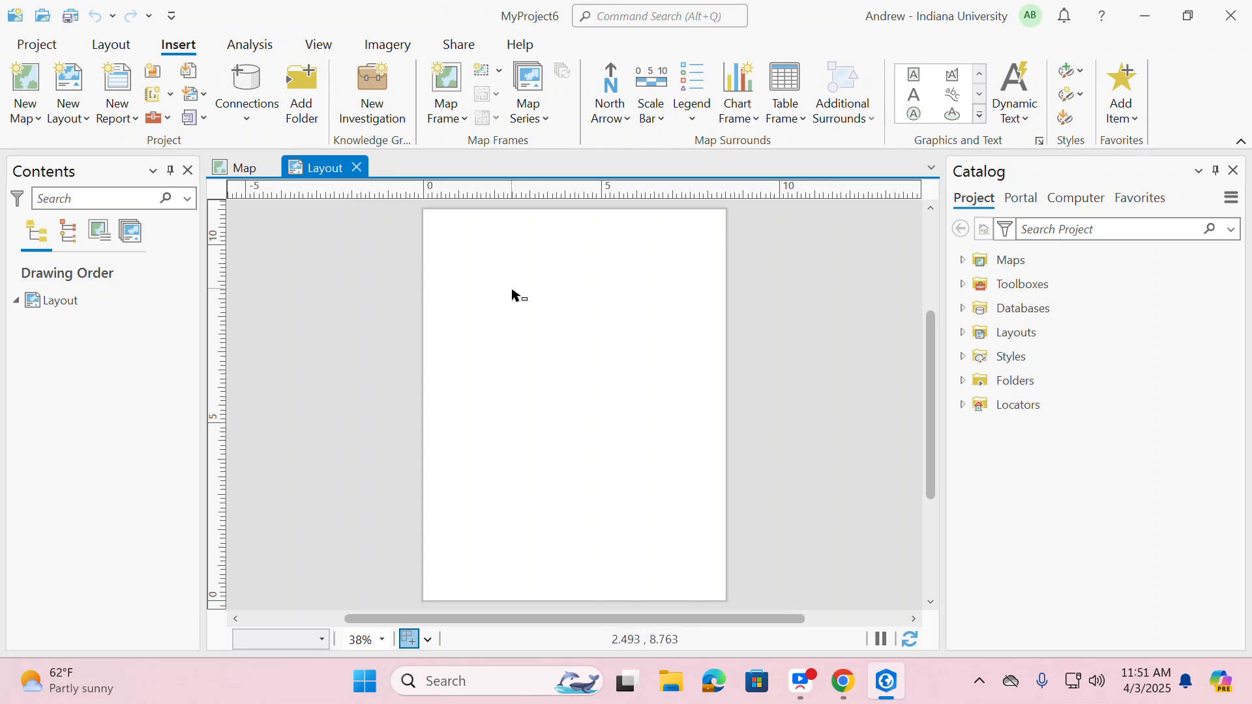
pyautogui.click(357, 169)
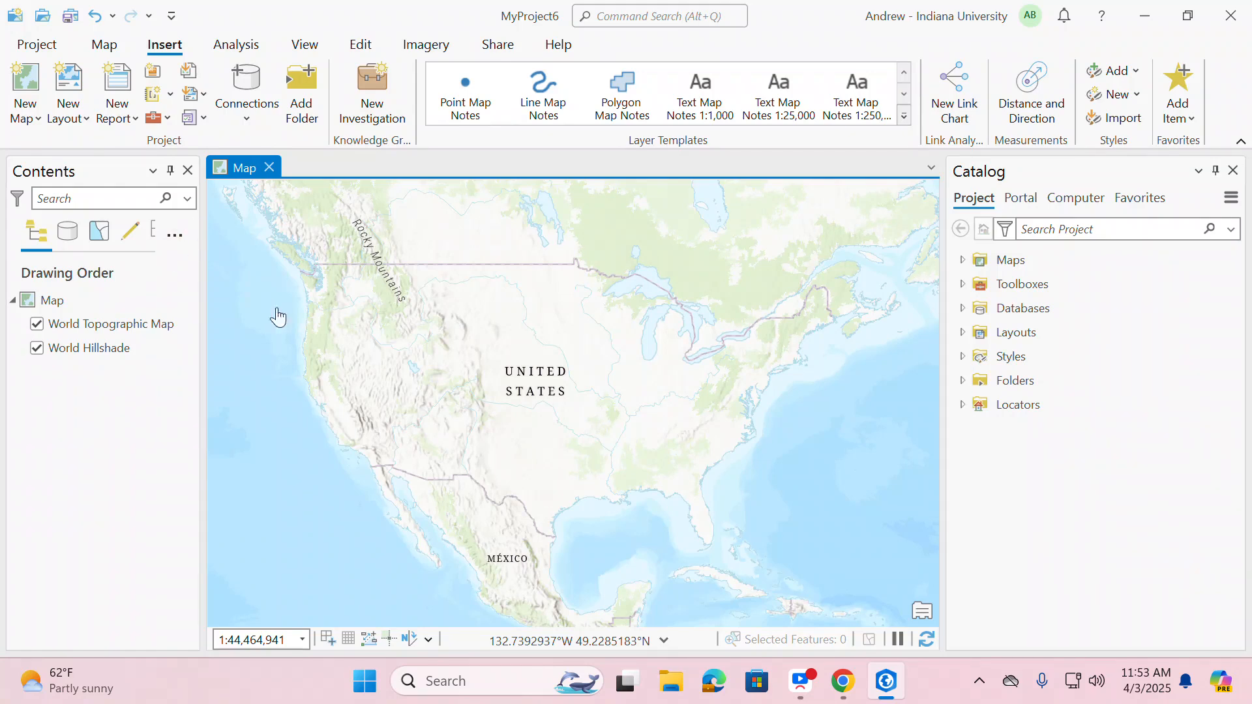
# Step: Switch to Chrome and review the Exercise 8 and Exercise 7 assignment pages
pyautogui.click(843, 681)
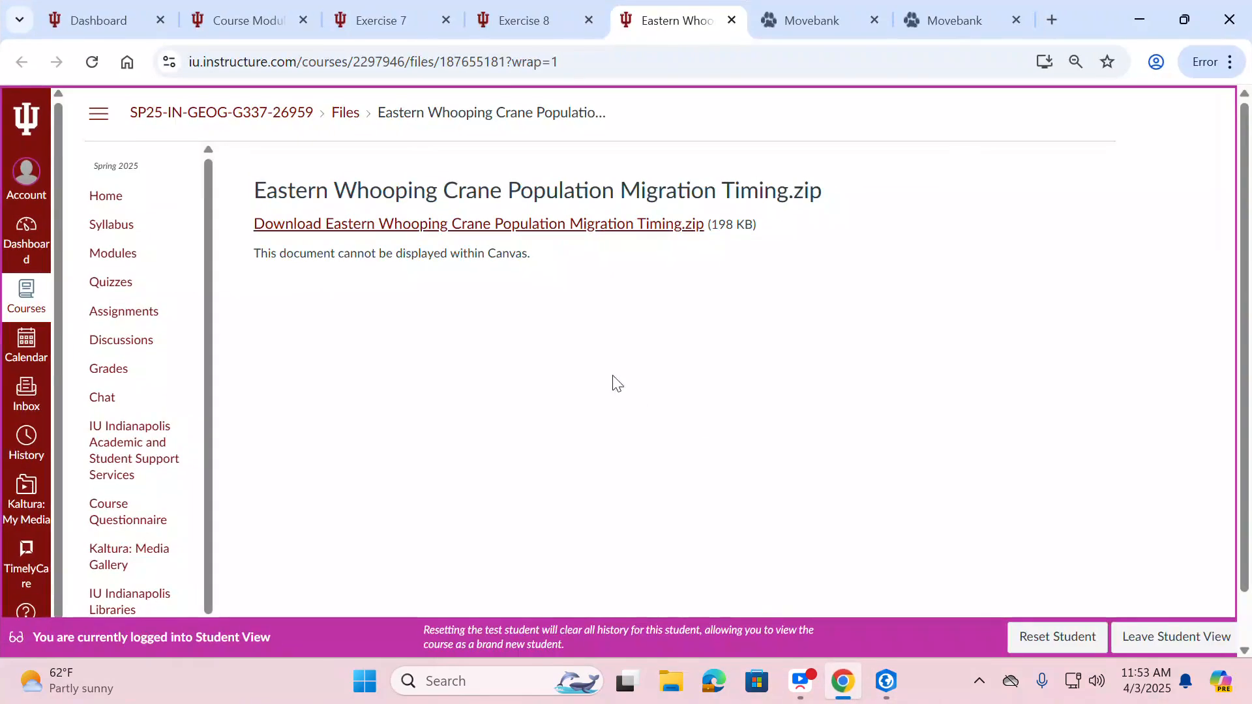
pyautogui.click(523, 13)
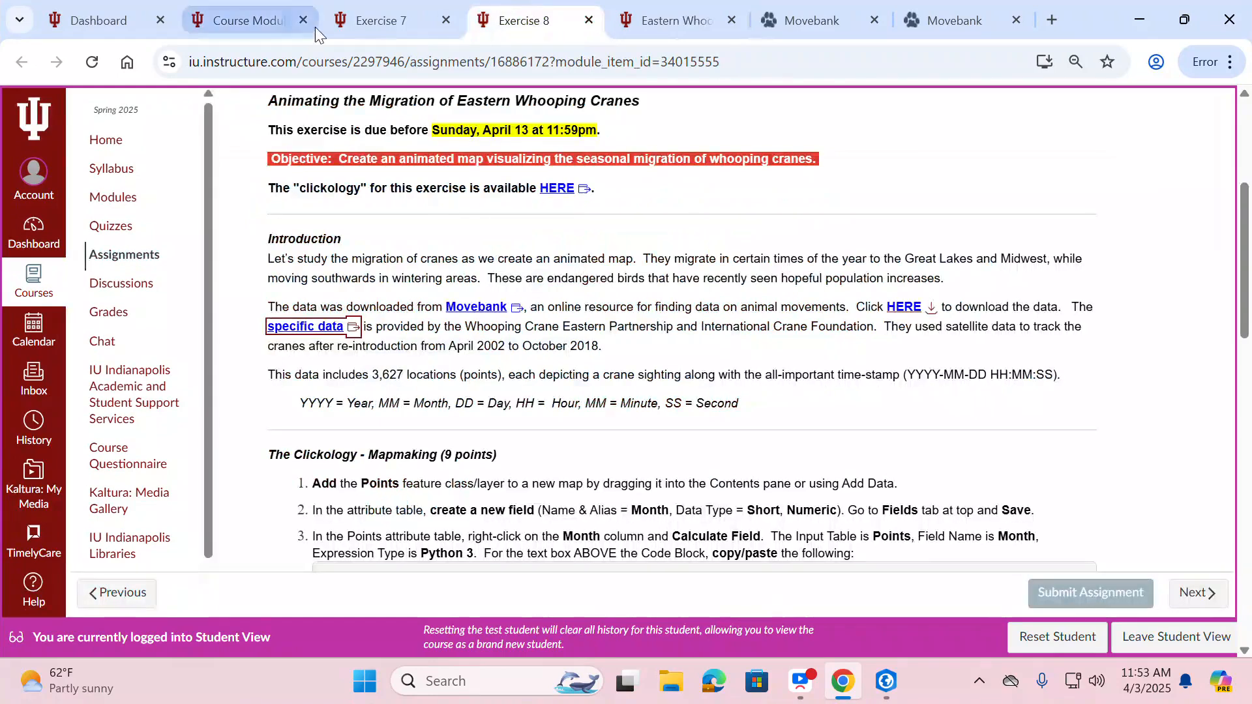
pyautogui.click(392, 20)
pyautogui.scroll(3, 455, 303)
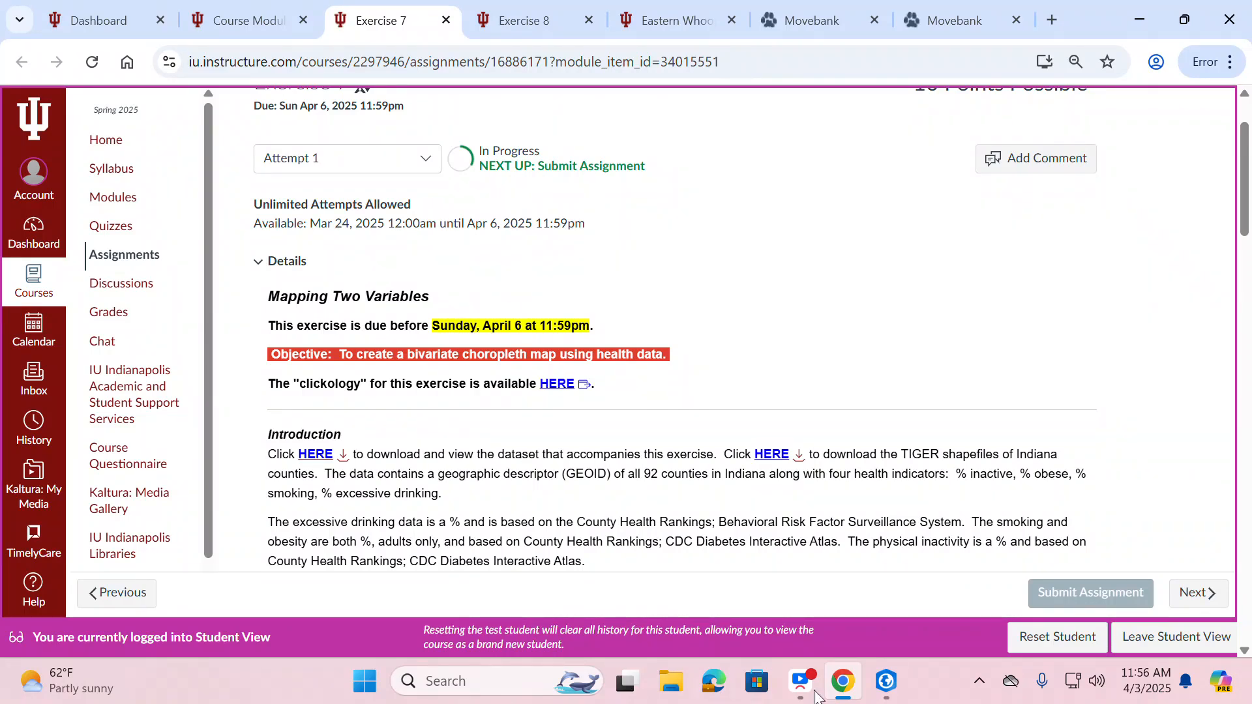
# Step: Switch to ArcGIS Pro and create a new ANSI portrait Letter (8.5" x 11") layout
pyautogui.click(900, 698)
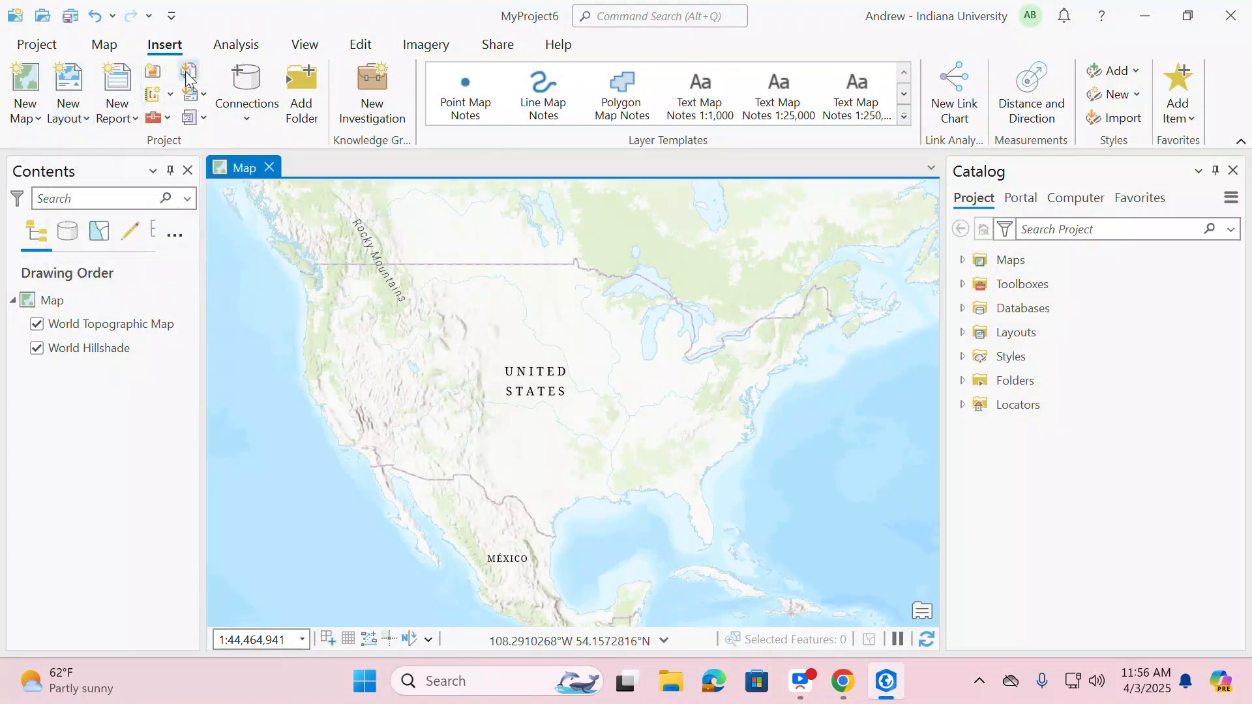
pyautogui.click(68, 121)
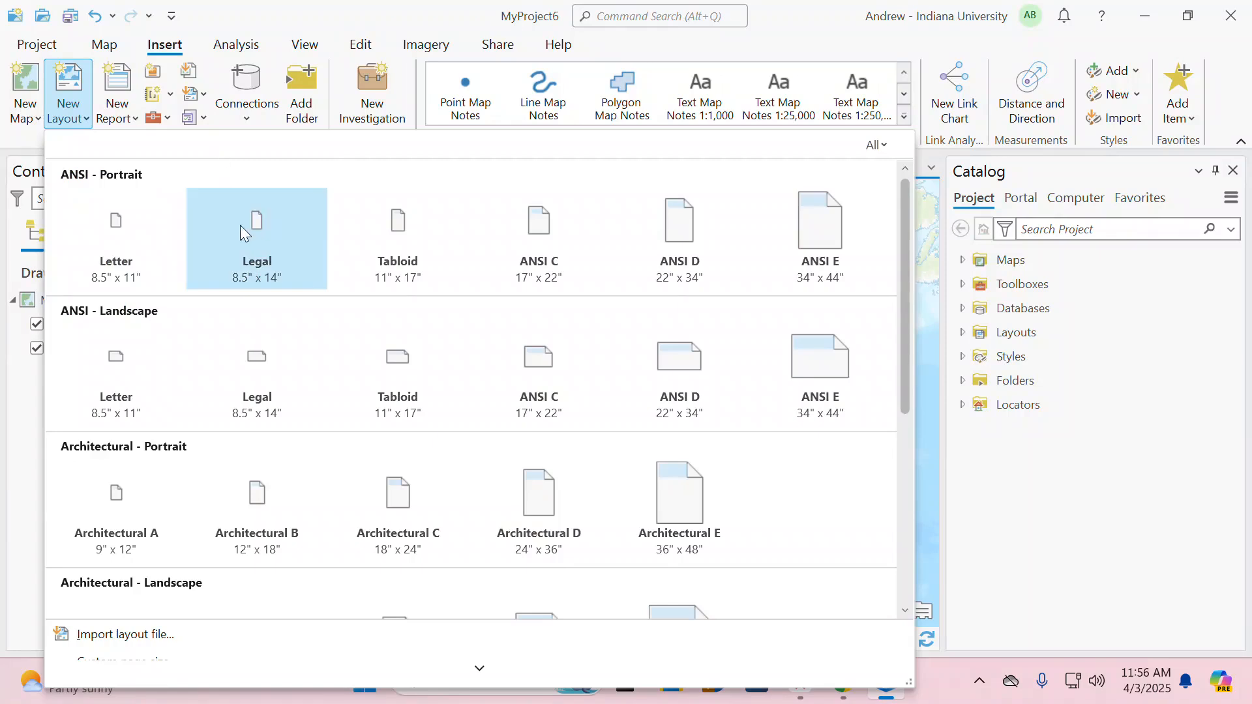
pyautogui.click(123, 225)
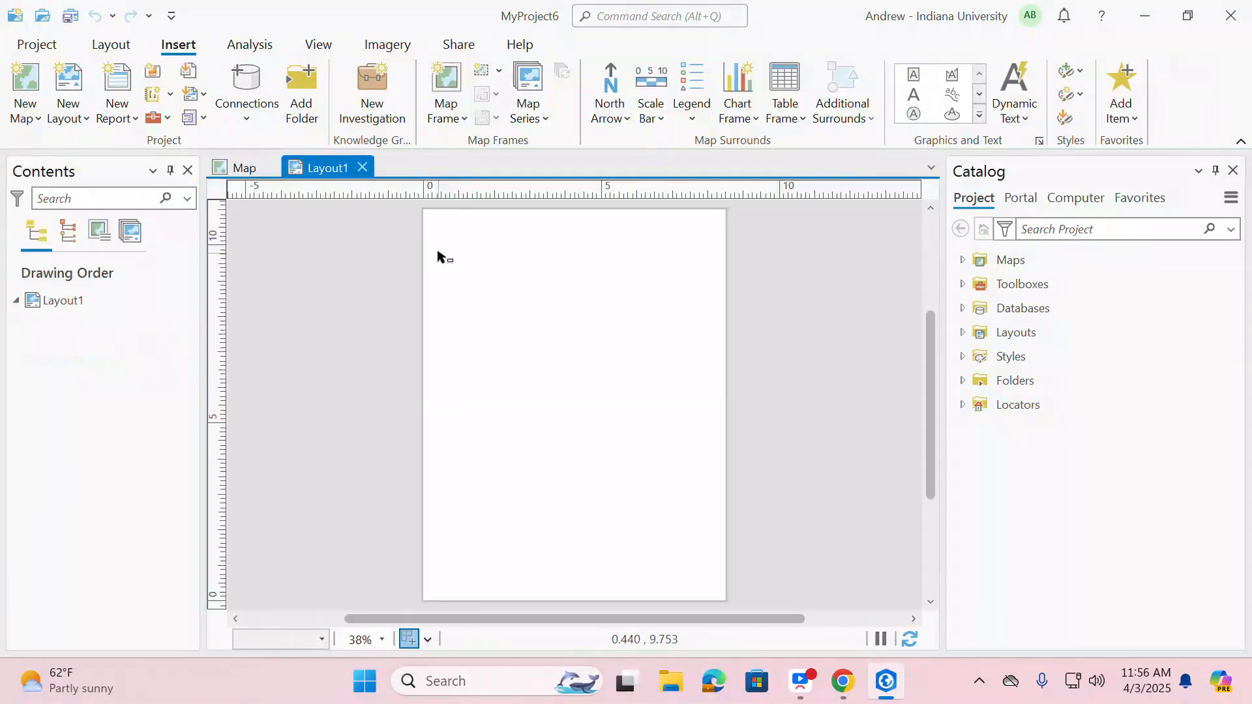
# Step: Insert a map frame showing the existing Map's current extent, filling the whole layout page
pyautogui.click(448, 115)
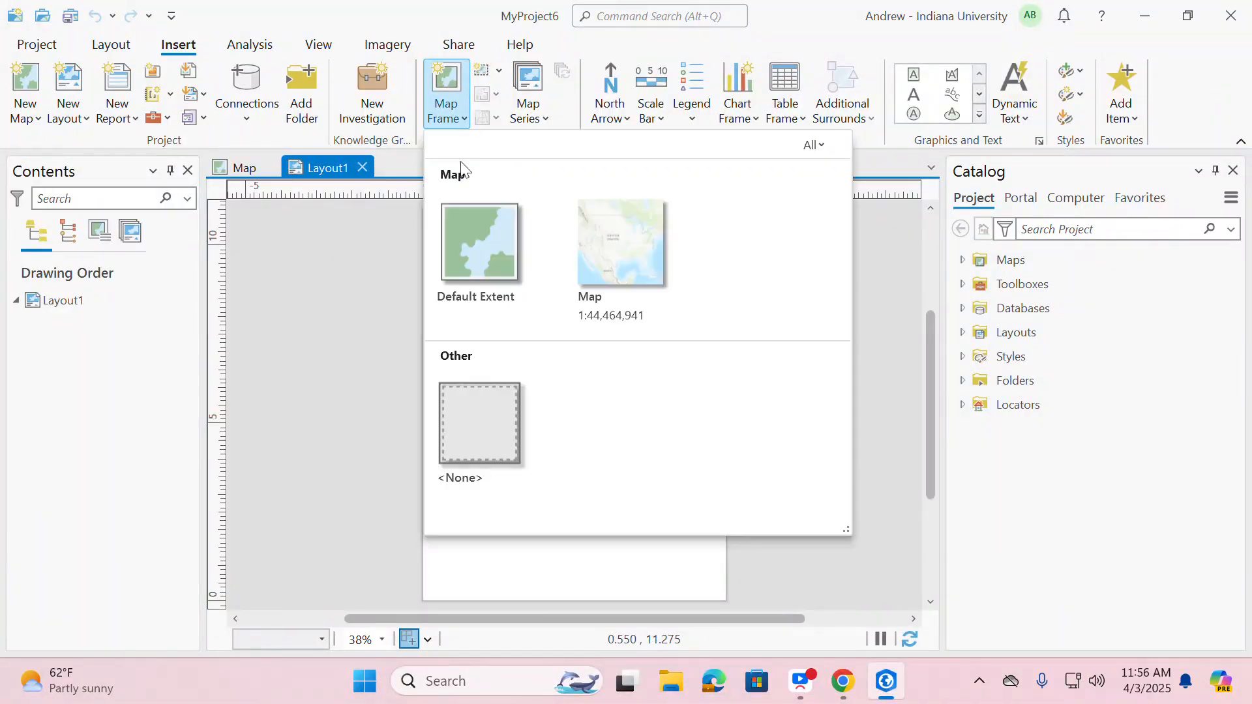
pyautogui.click(644, 253)
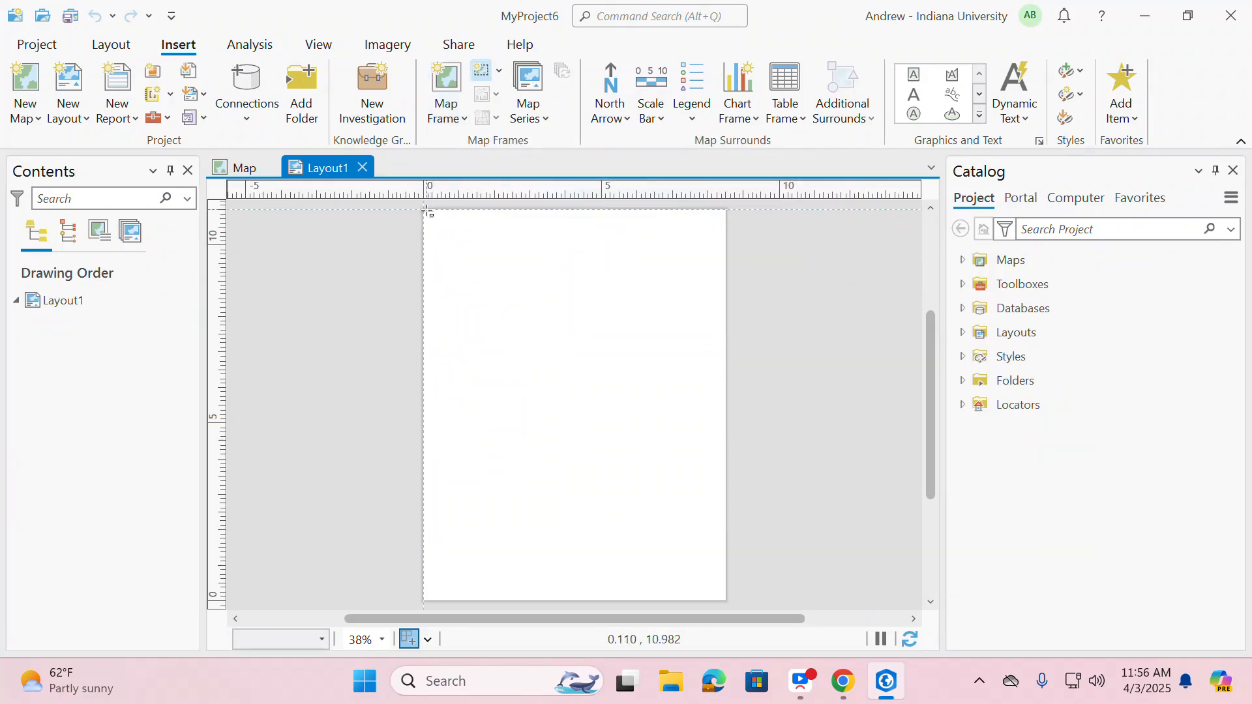
pyautogui.moveTo(425, 213); pyautogui.dragTo(722, 607)
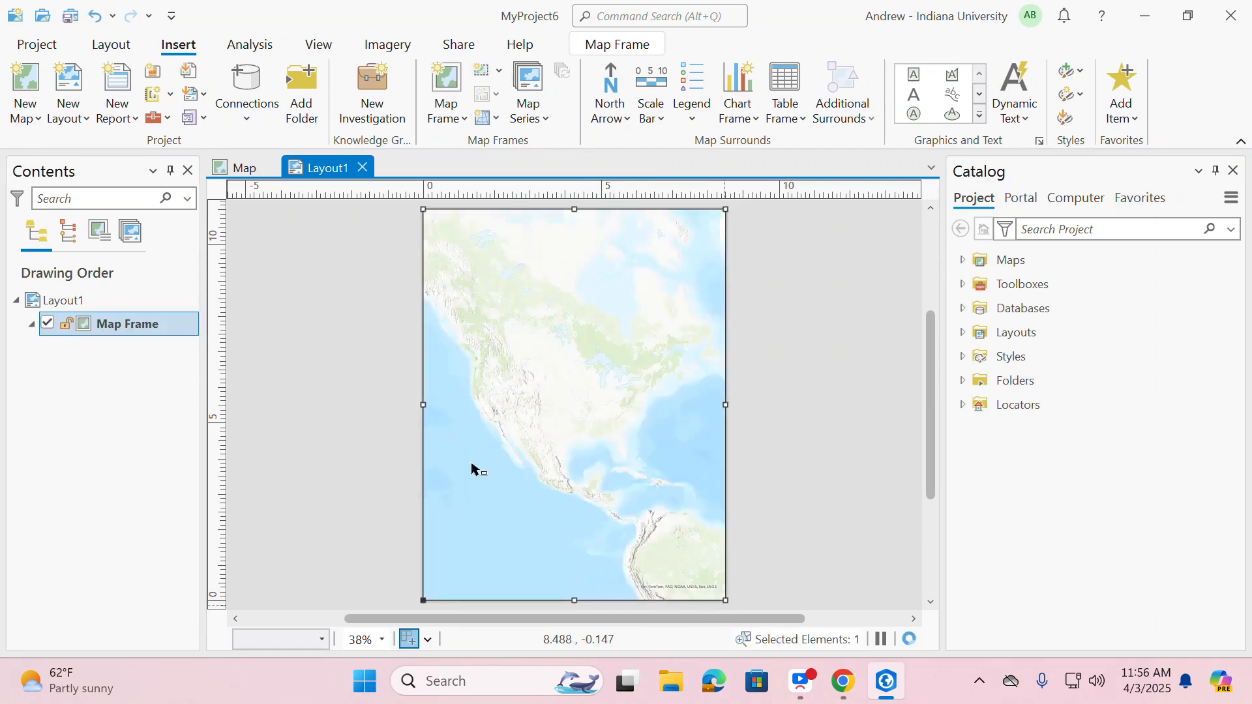
# Step: Activate the layout's map frame, zoom its map in and back out, and compare it with the separate map view
pyautogui.rightClick(597, 383)
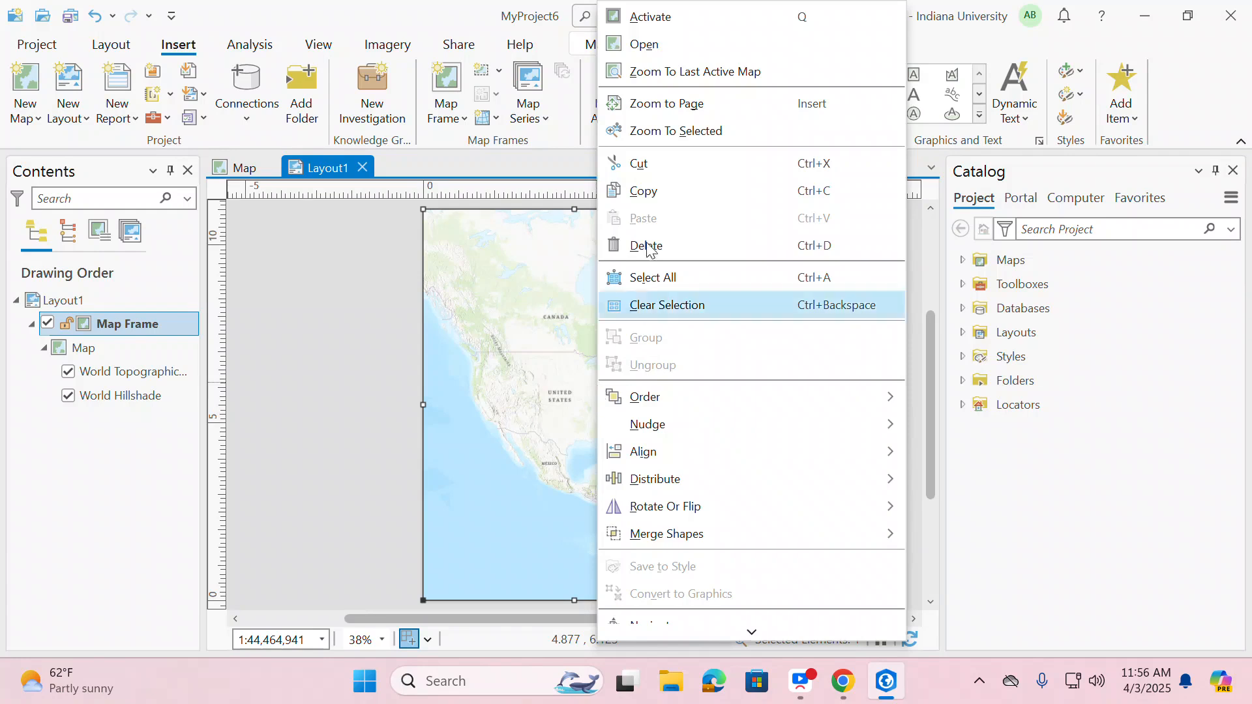
pyautogui.click(660, 18)
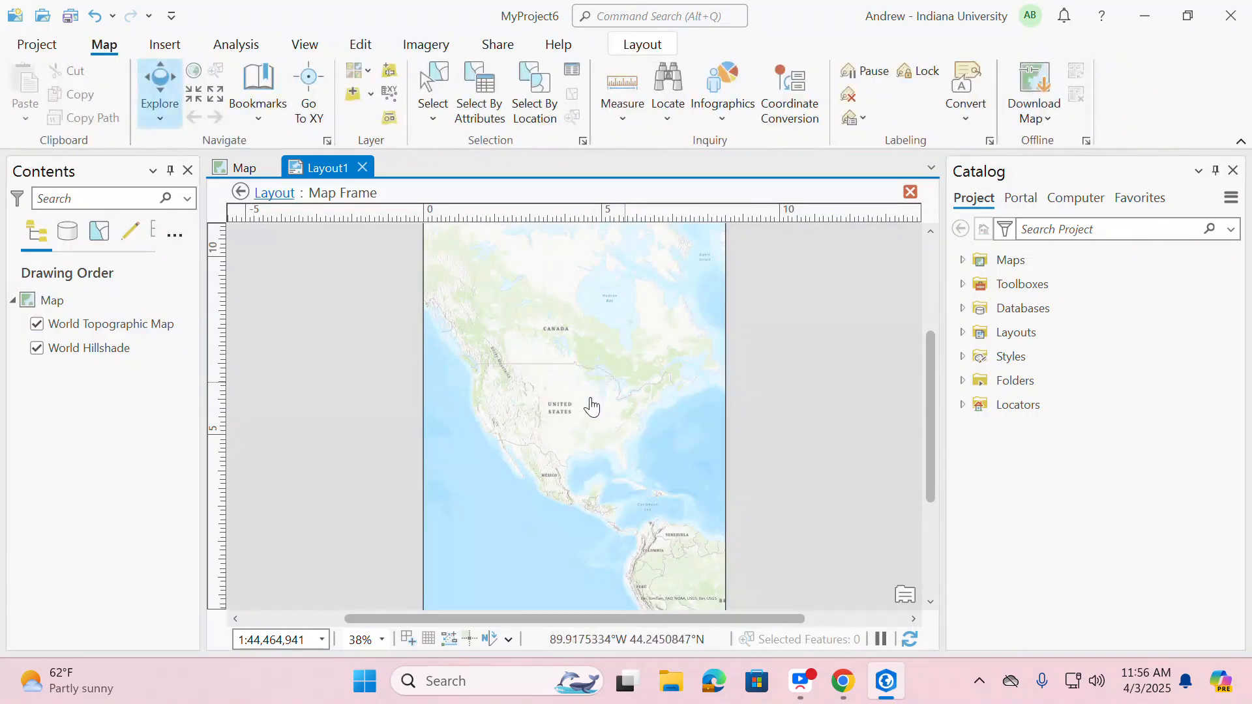
pyautogui.scroll(2, 586, 443)
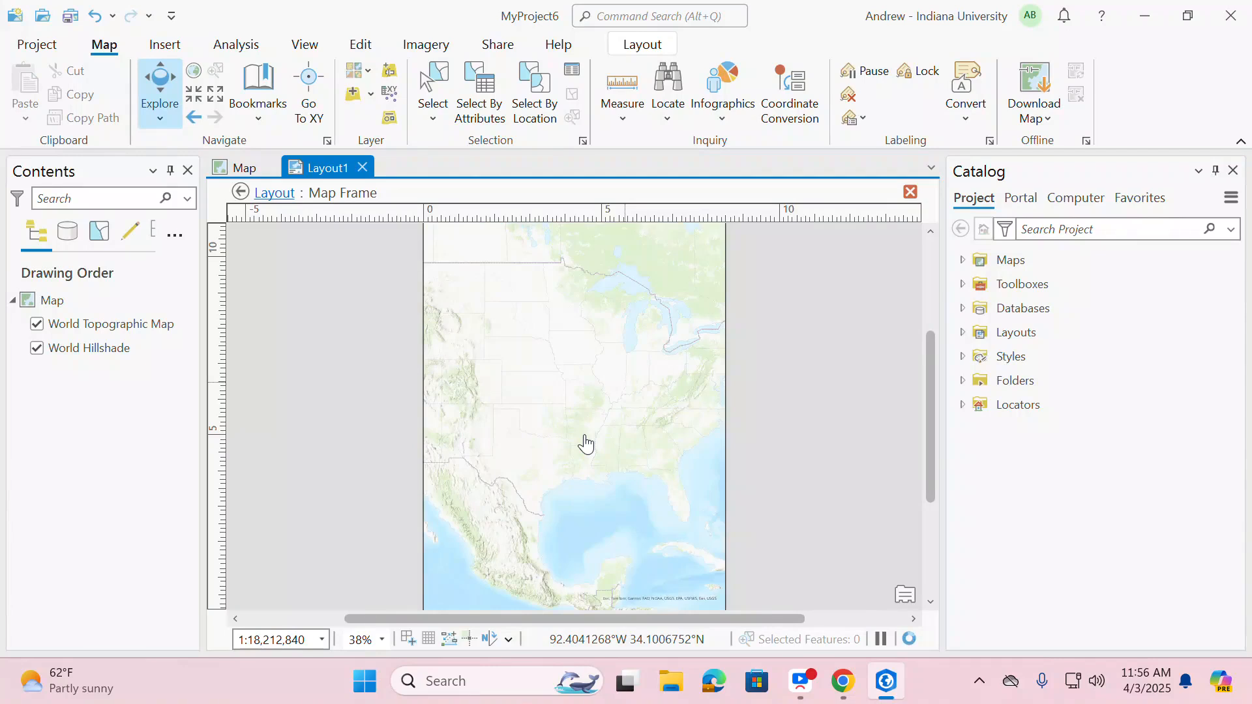
pyautogui.scroll(-2, 586, 444)
pyautogui.click(236, 167)
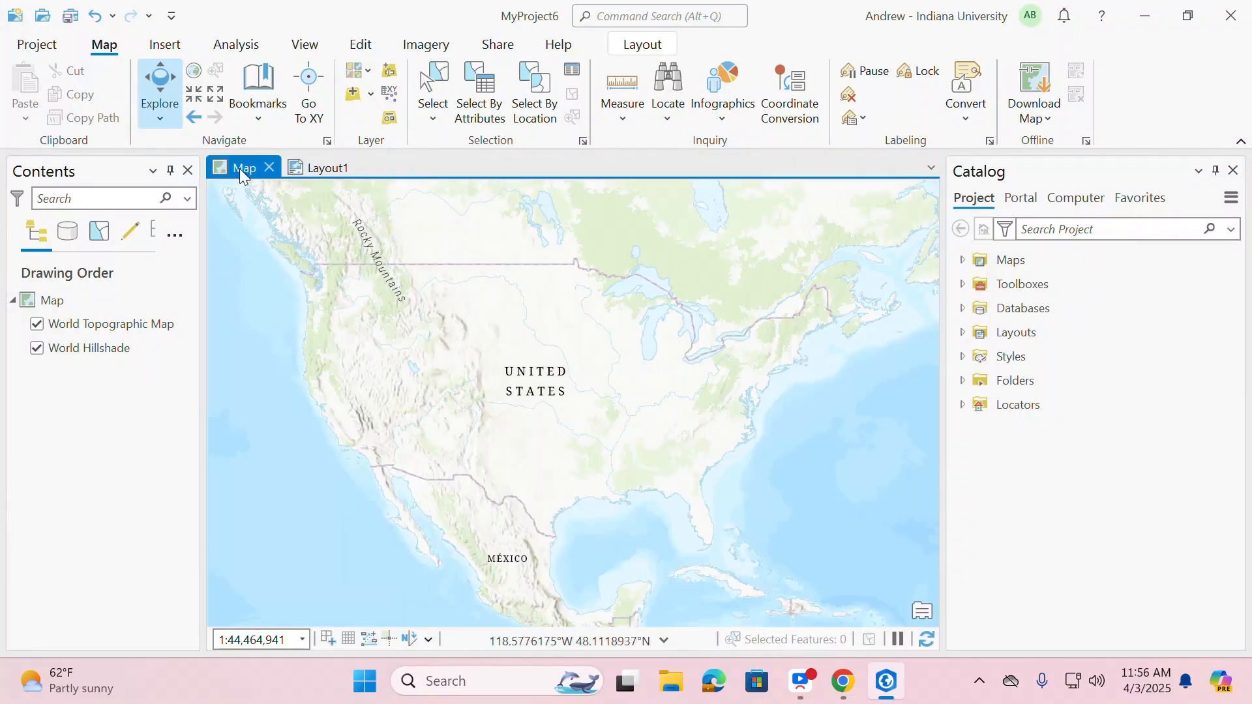
pyautogui.click(320, 168)
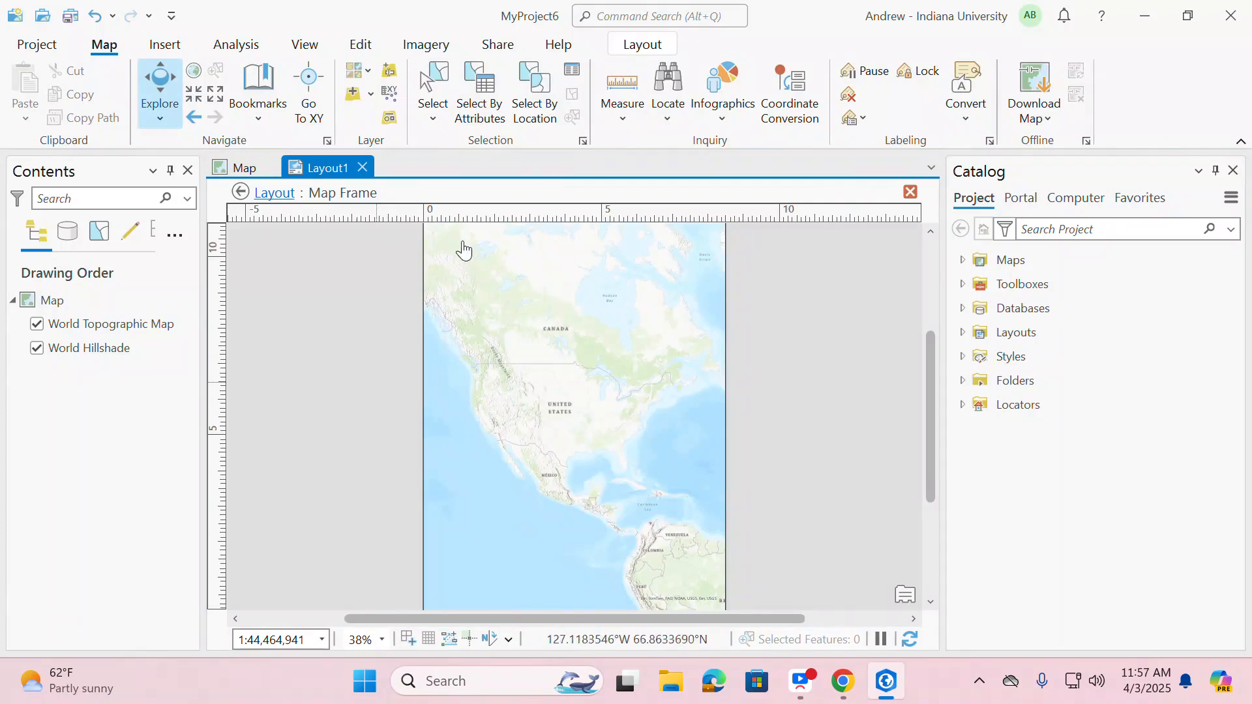
# Step: Close the map frame's activation to return to editing the layout page
pyautogui.rightClick(578, 325)
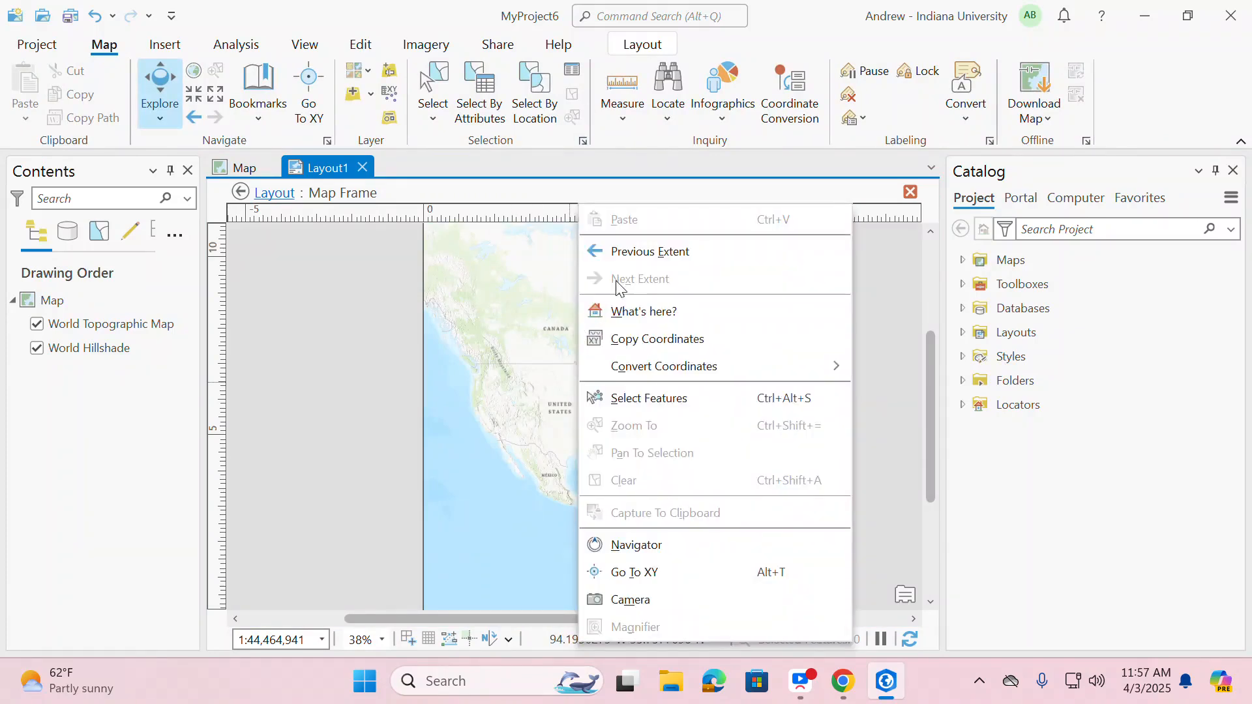
pyautogui.click(626, 47)
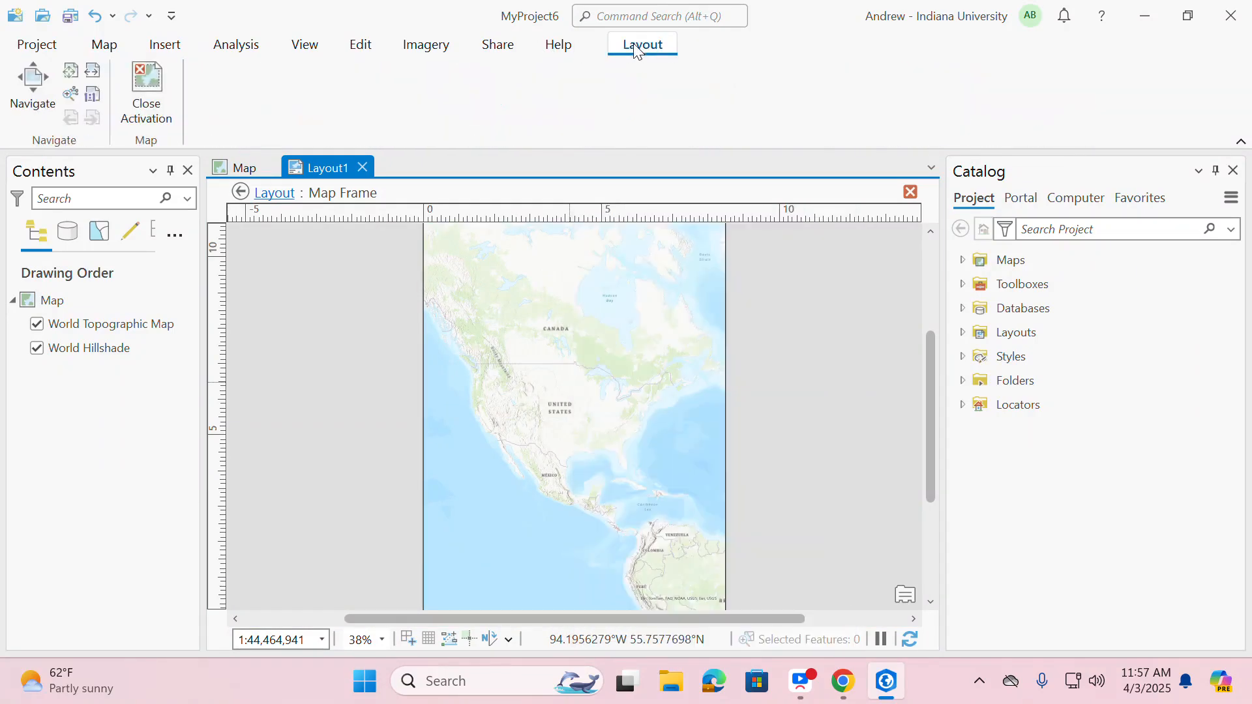
pyautogui.click(147, 104)
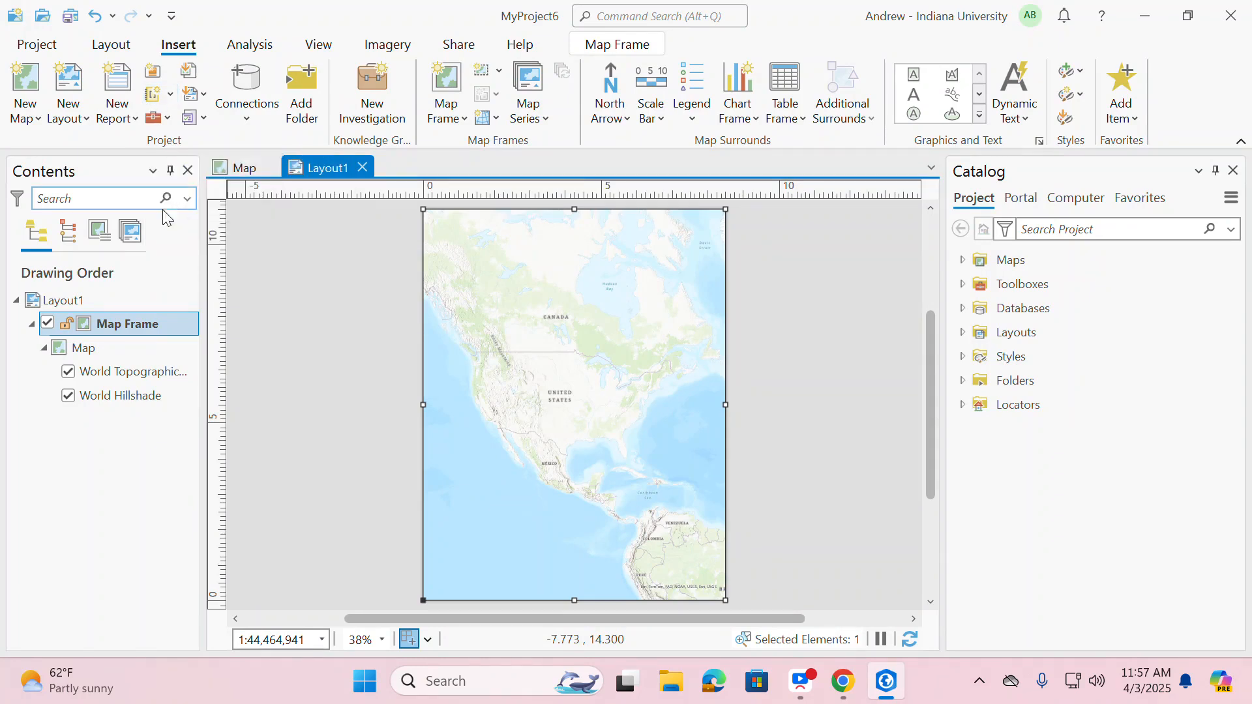
# Step: Undo the map frame insertion and close the layout view
pyautogui.click(99, 20)
pyautogui.click(98, 20)
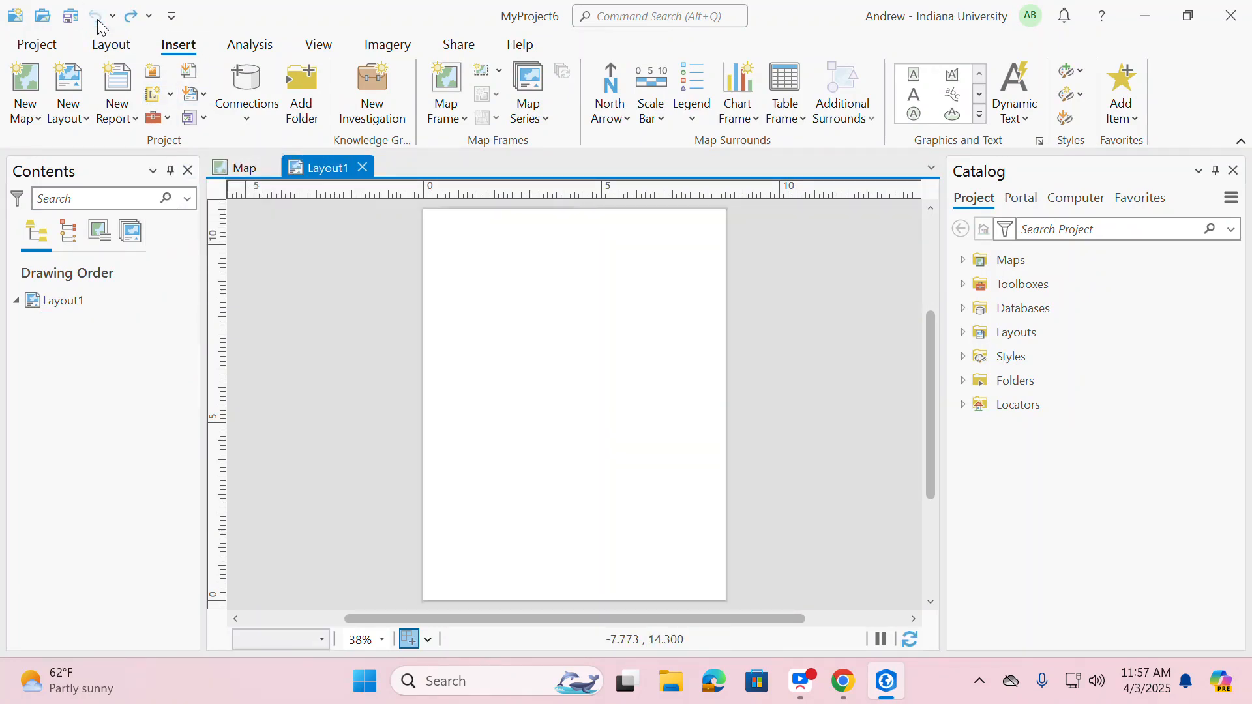
pyautogui.click(364, 167)
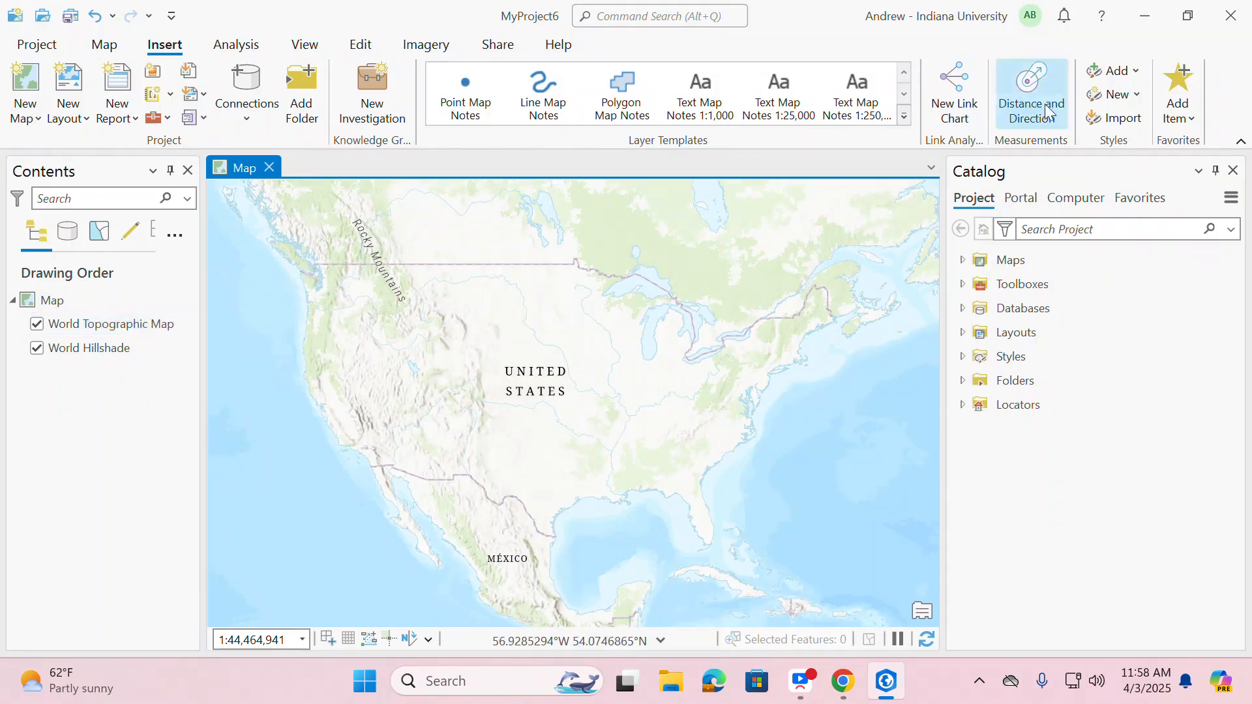
# Step: Switch to Chrome and examine the Exercise 7 instructions and the Module 7 items in the course modules
pyautogui.click(1188, 16)
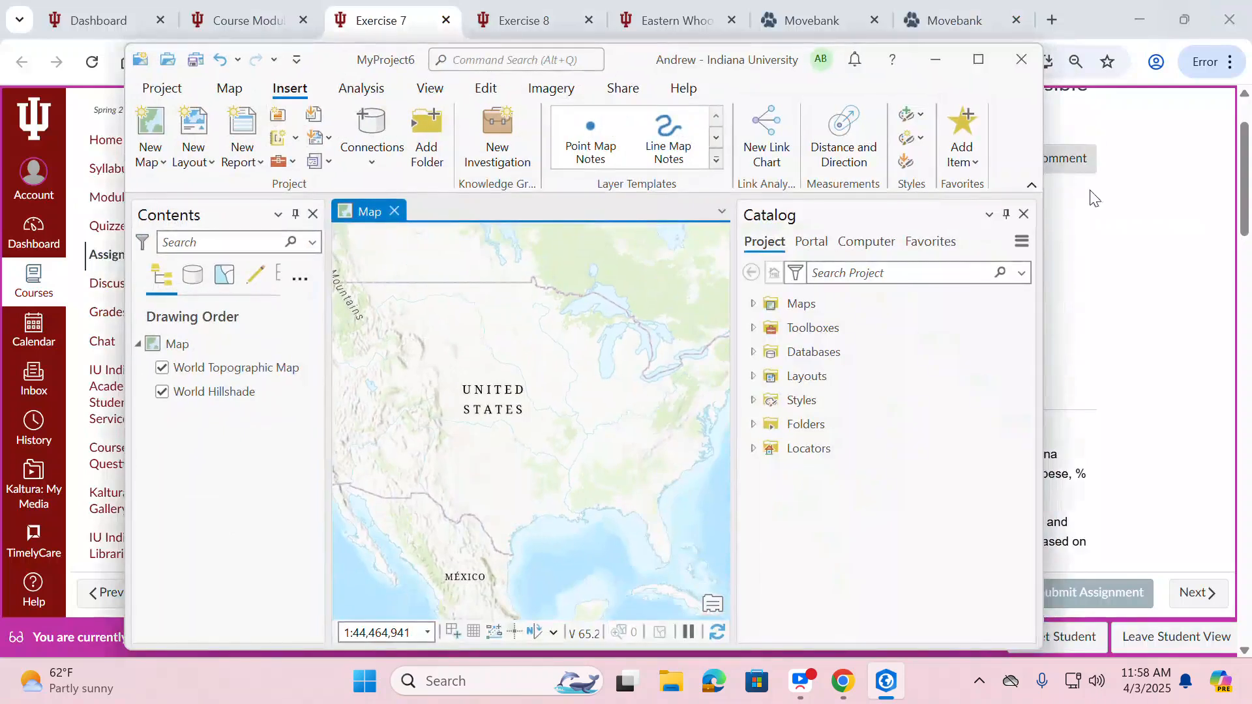
pyautogui.click(1111, 274)
pyautogui.scroll(2, 750, 357)
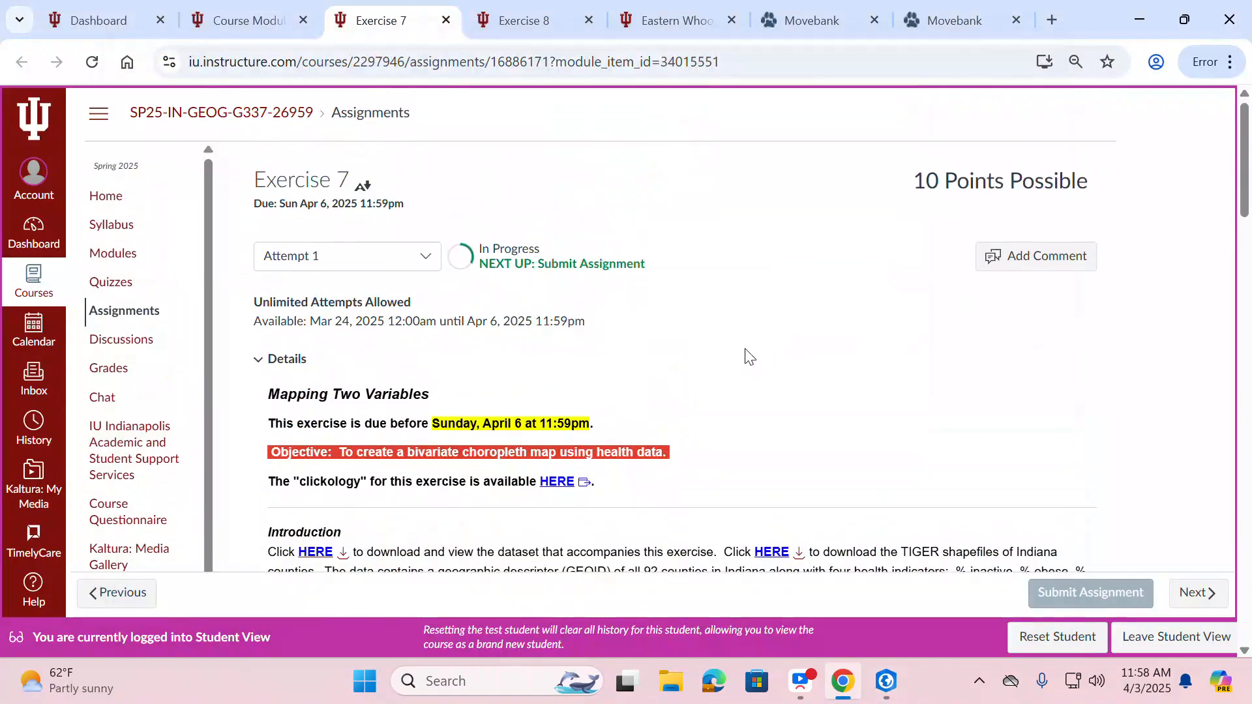
pyautogui.click(247, 20)
pyautogui.scroll(4, 294, 189)
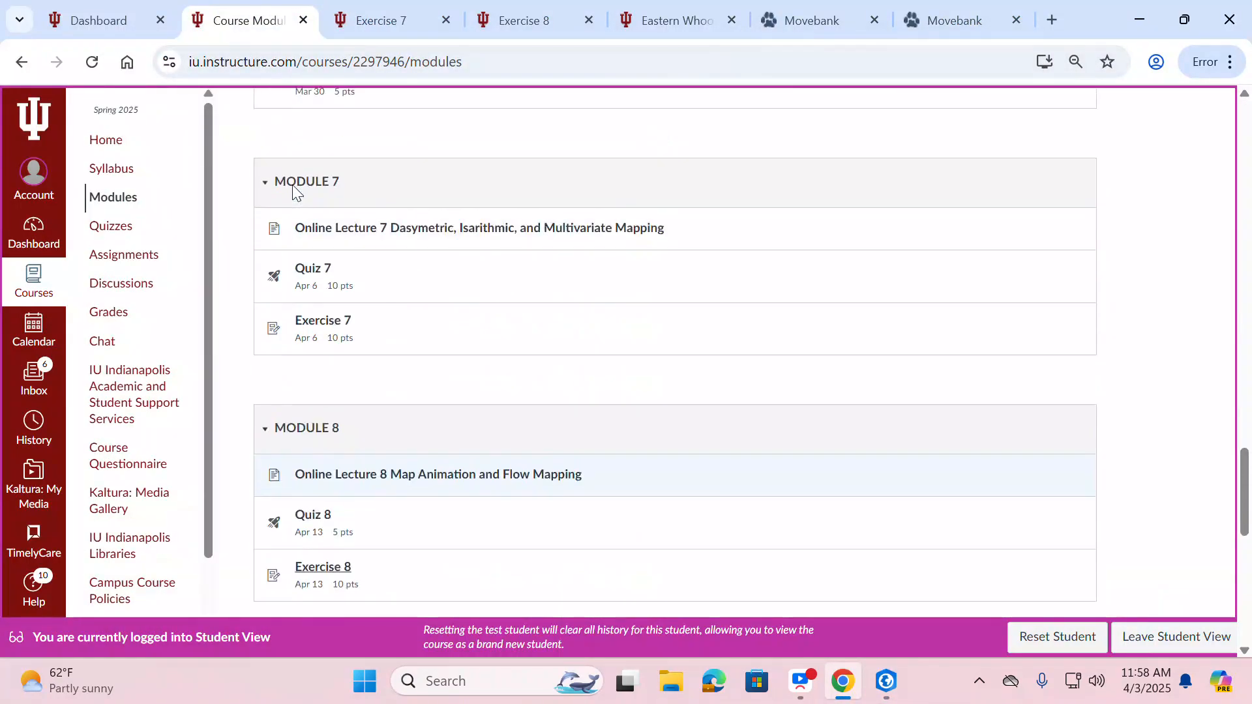
pyautogui.scroll(3, 292, 185)
pyautogui.click(403, 26)
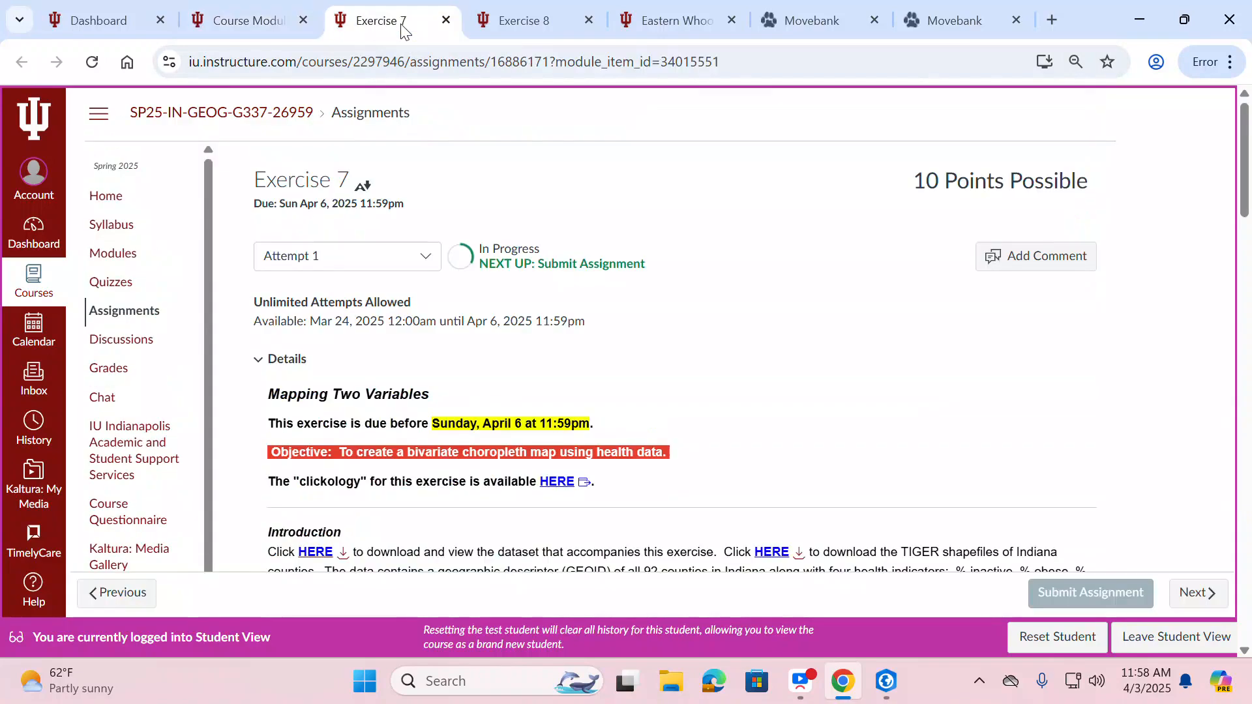
pyautogui.scroll(-2, 855, 329)
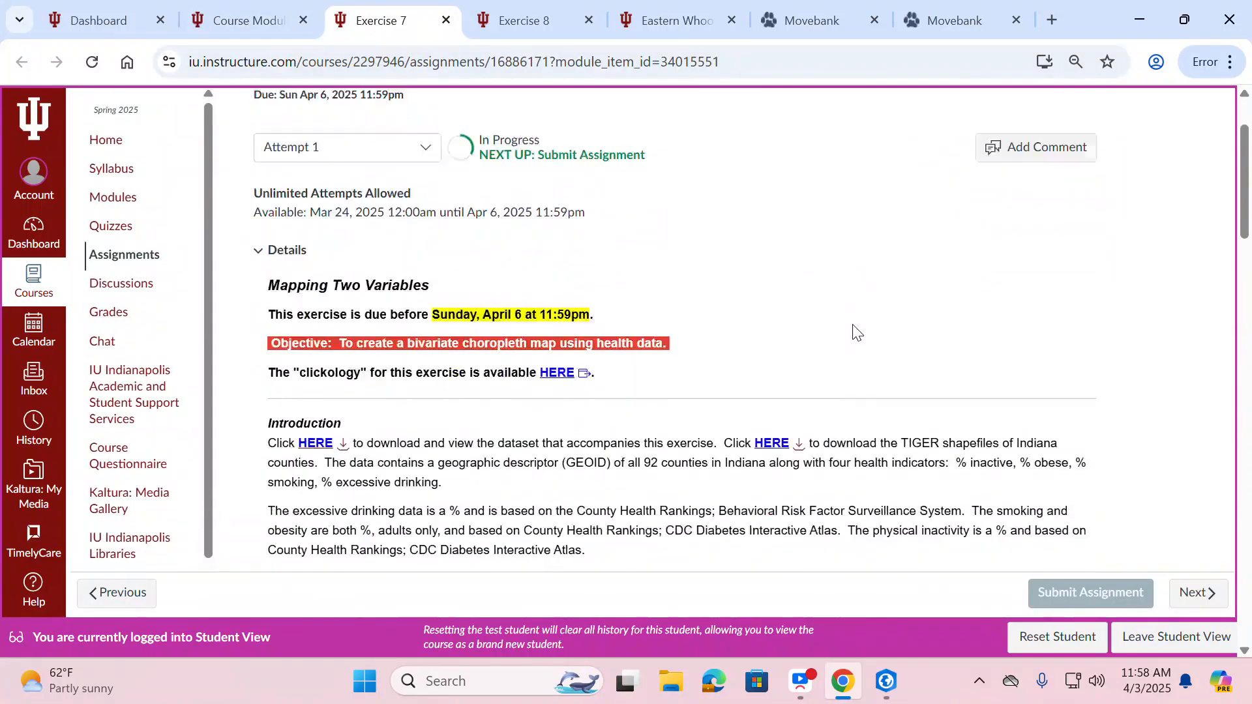
pyautogui.scroll(-1, 855, 333)
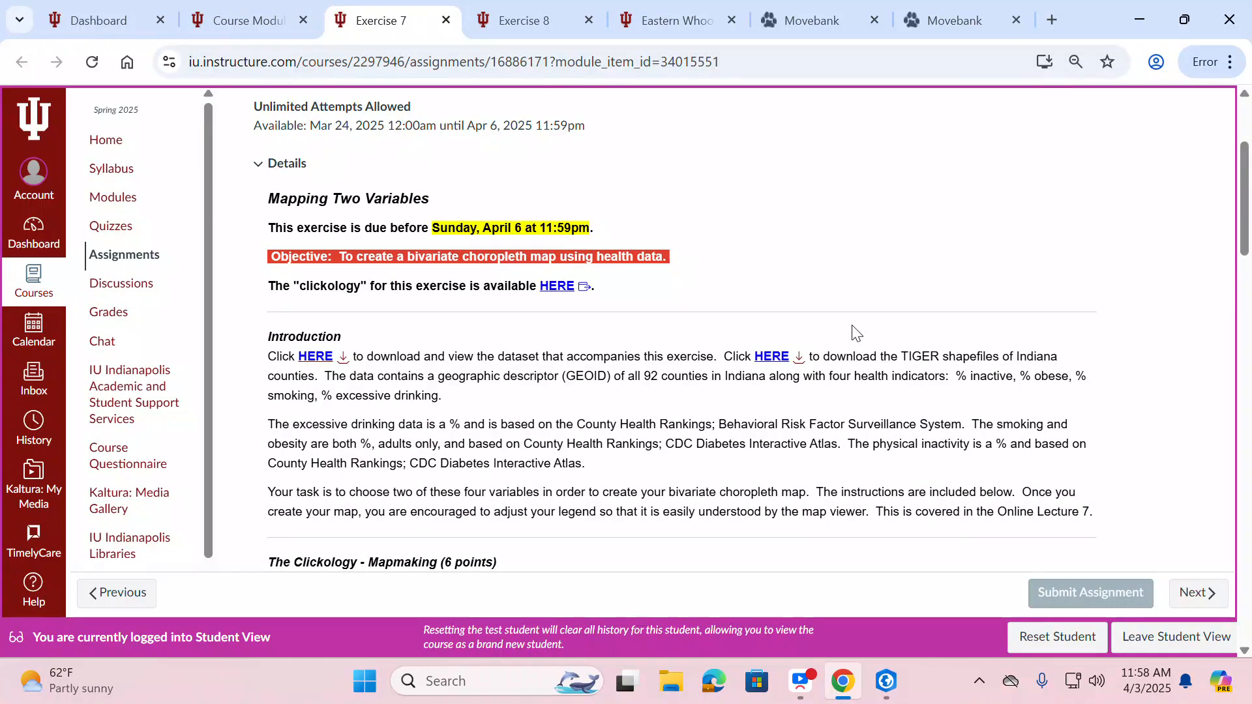
pyautogui.scroll(3, 854, 331)
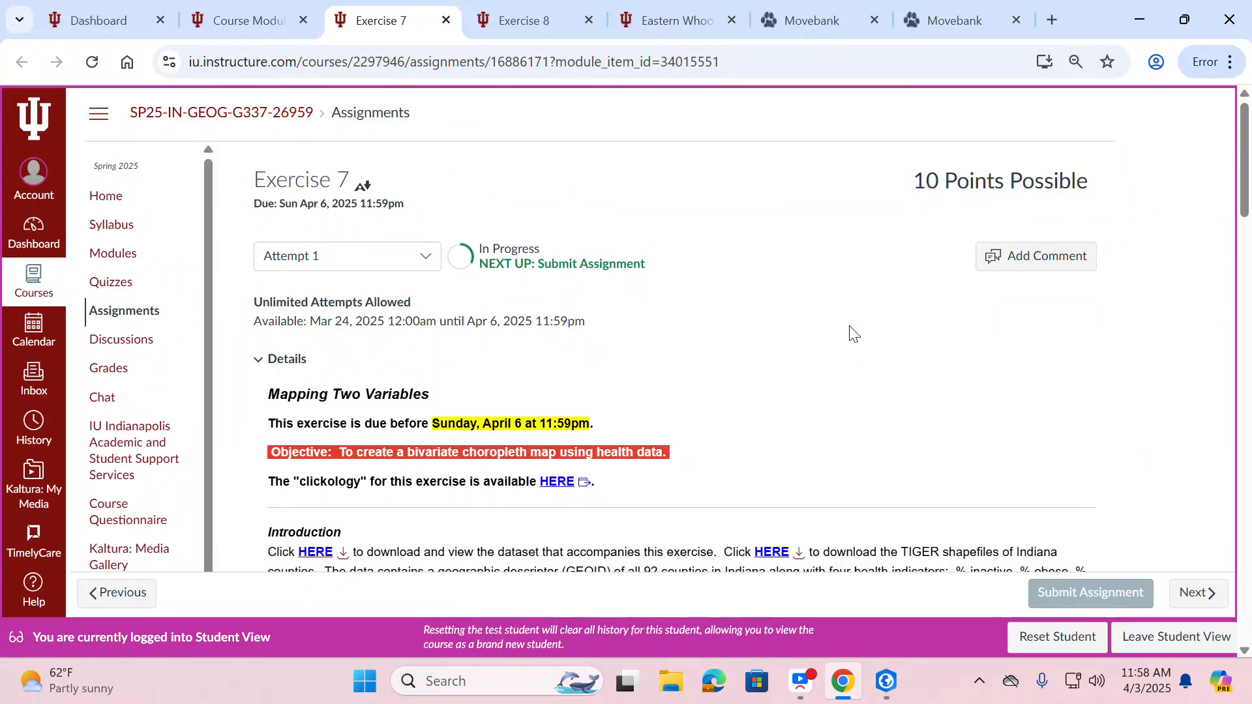
# Step: Return to the course modules list and open Quiz 7 from Module 7
pyautogui.click(262, 29)
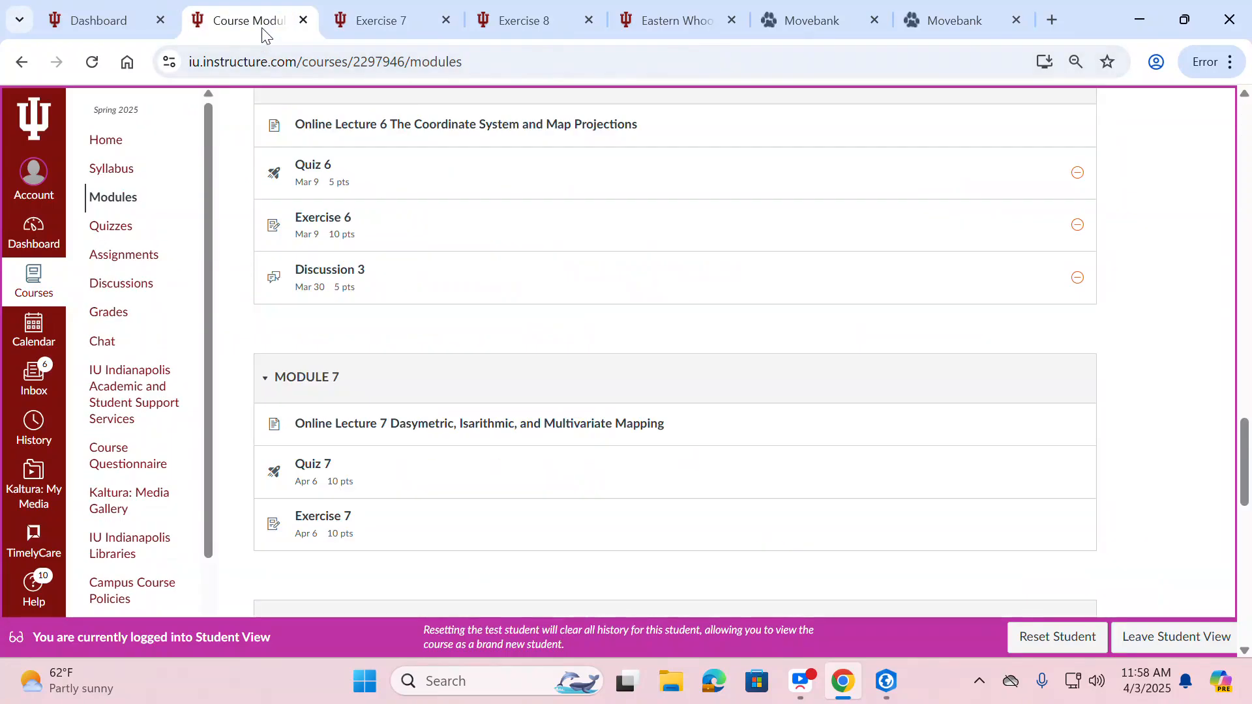
pyautogui.scroll(3, 383, 280)
pyautogui.scroll(-2, 392, 270)
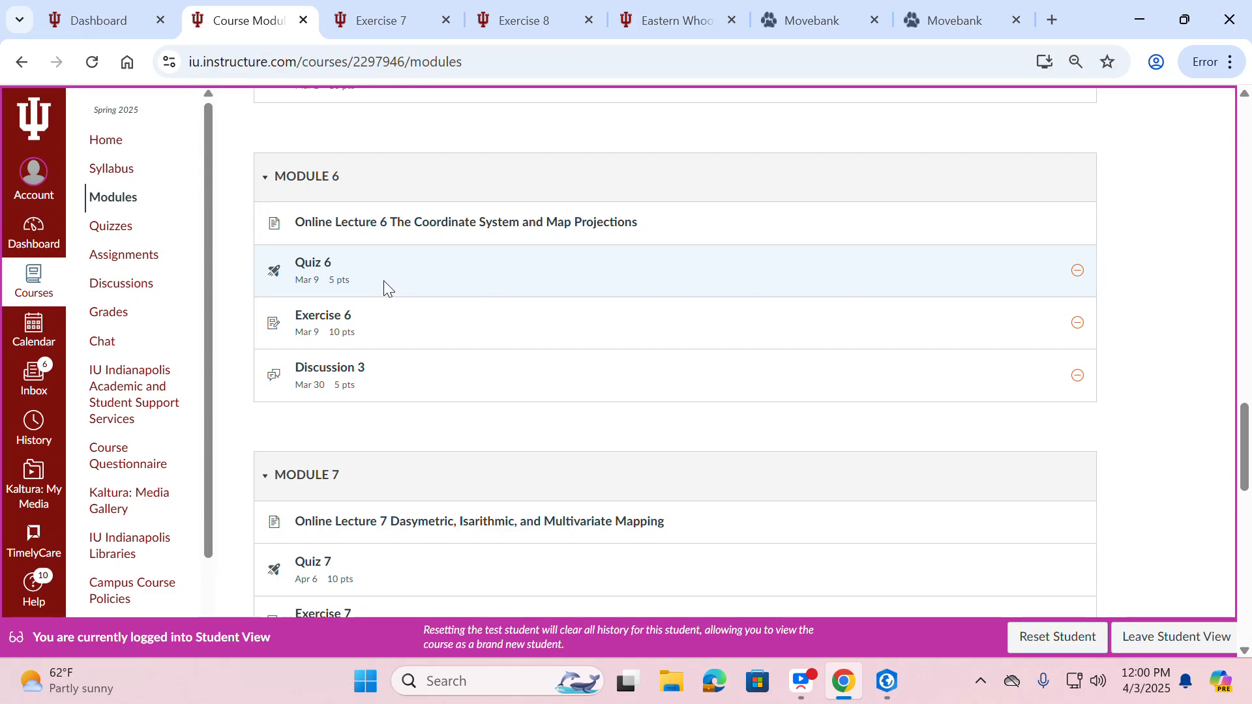
pyautogui.scroll(-3, 383, 281)
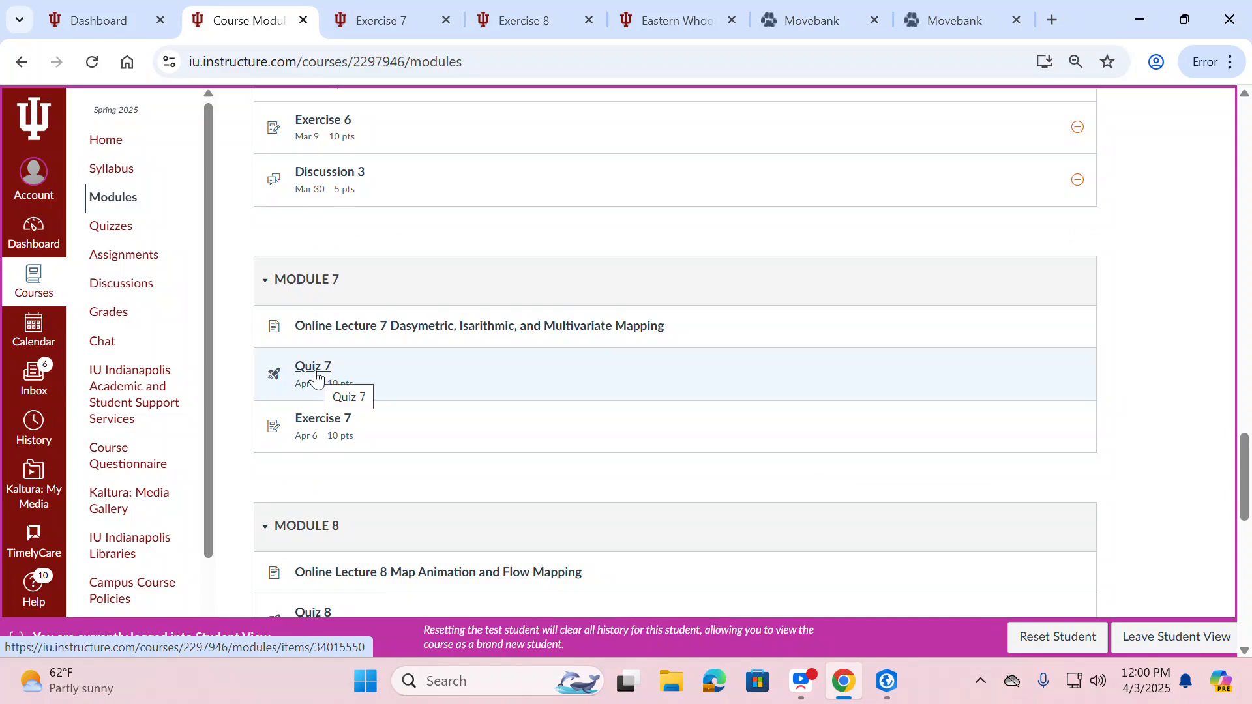
pyautogui.click(316, 377)
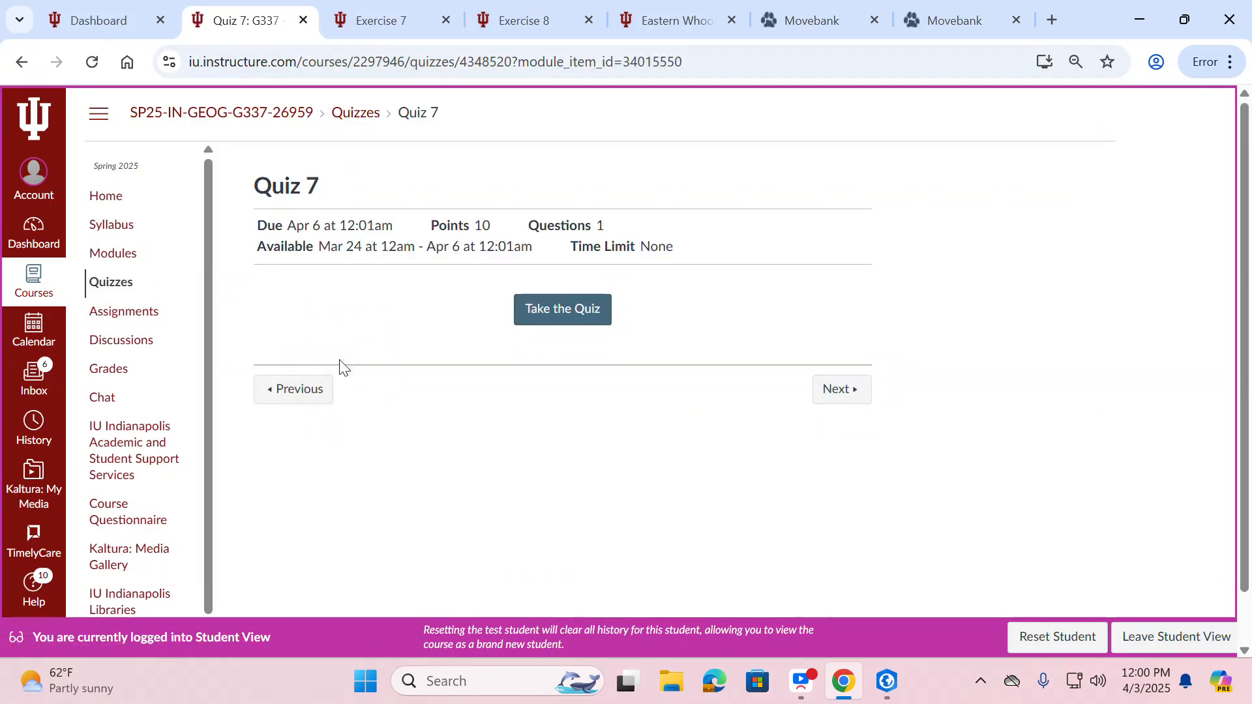
# Step: Start Quiz 7 as the test student, then abandon the attempt and exit Student View
pyautogui.click(555, 320)
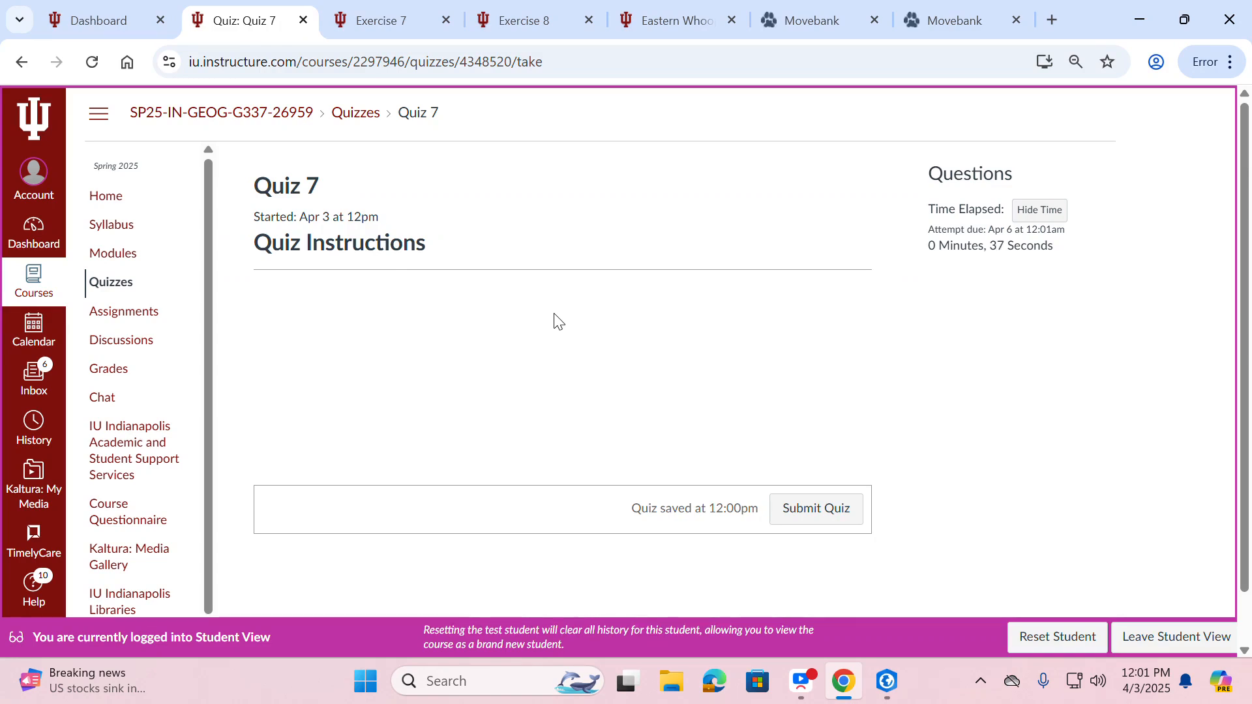
pyautogui.click(1171, 633)
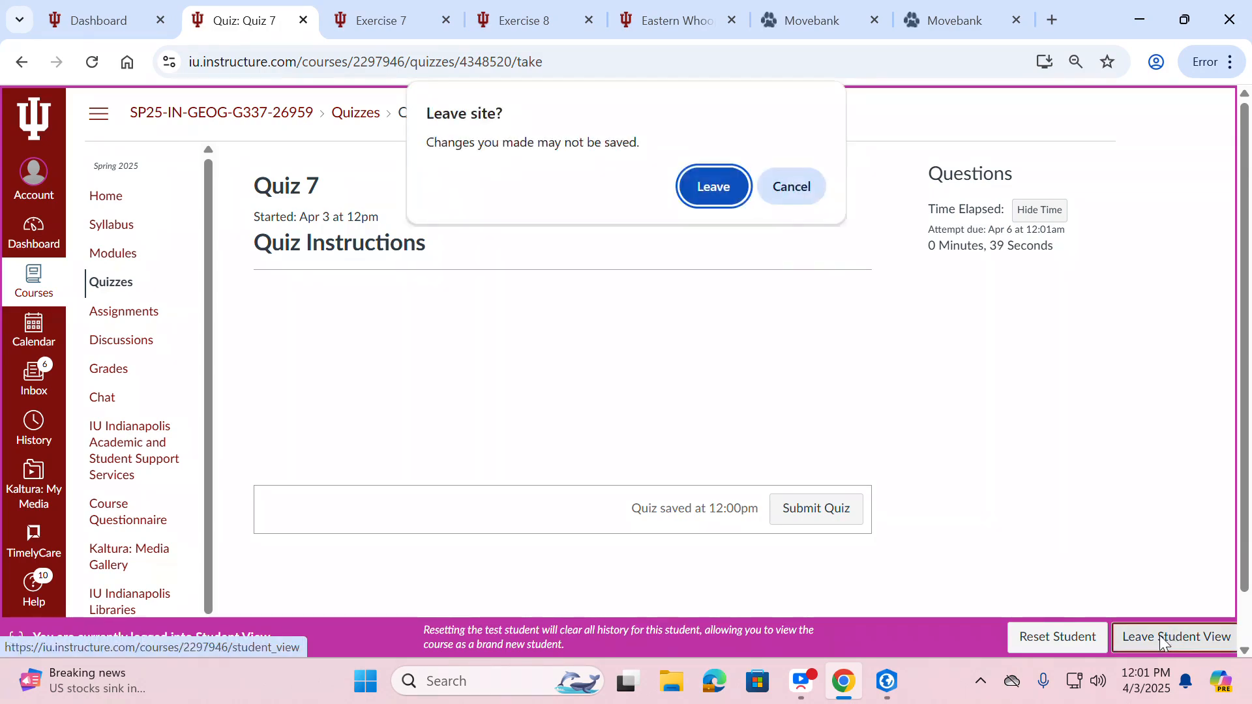
pyautogui.click(720, 189)
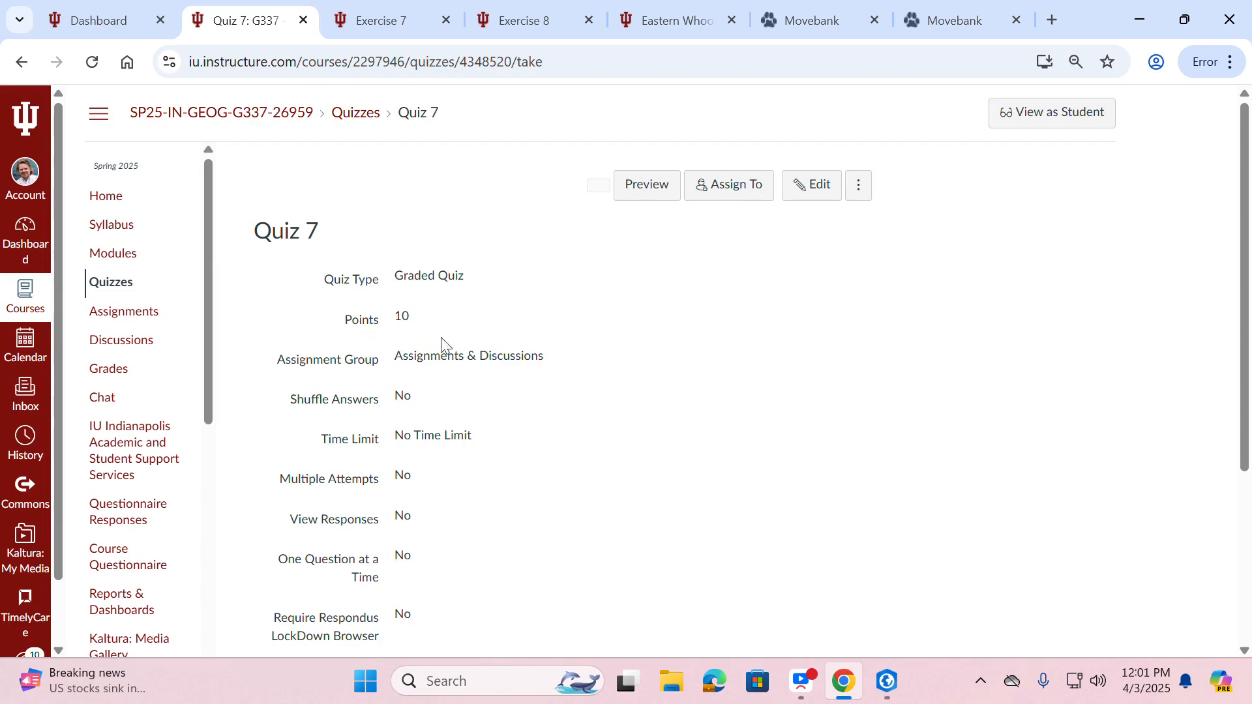
# Step: Return to the course's quizzes list outside Student View and open Quiz 7
pyautogui.scroll(-4, 541, 390)
pyautogui.scroll(-4, 587, 319)
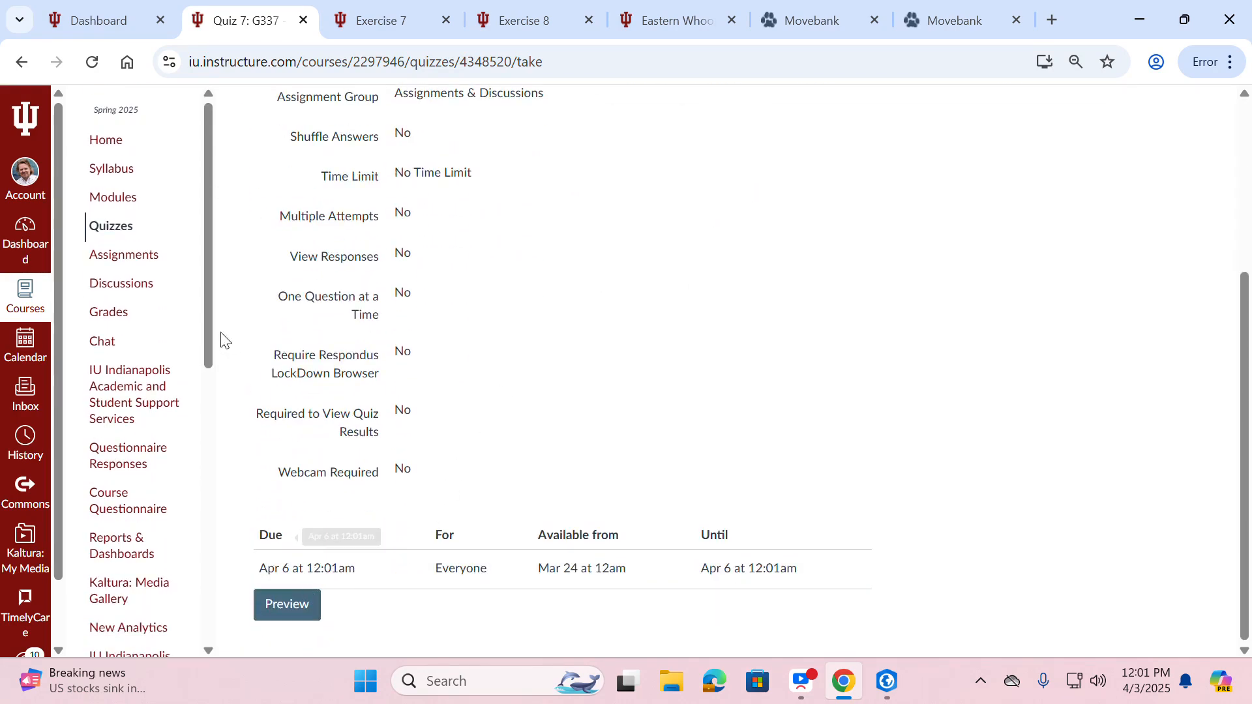
pyautogui.click(128, 231)
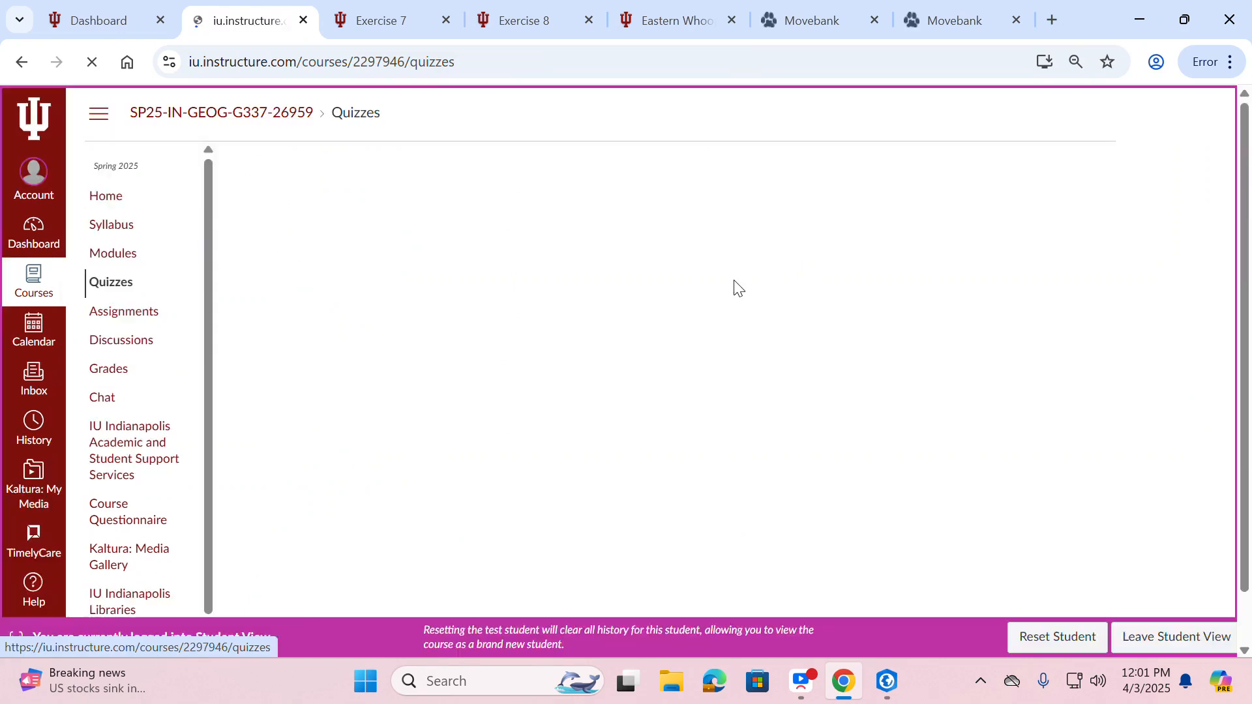
pyautogui.click(1119, 638)
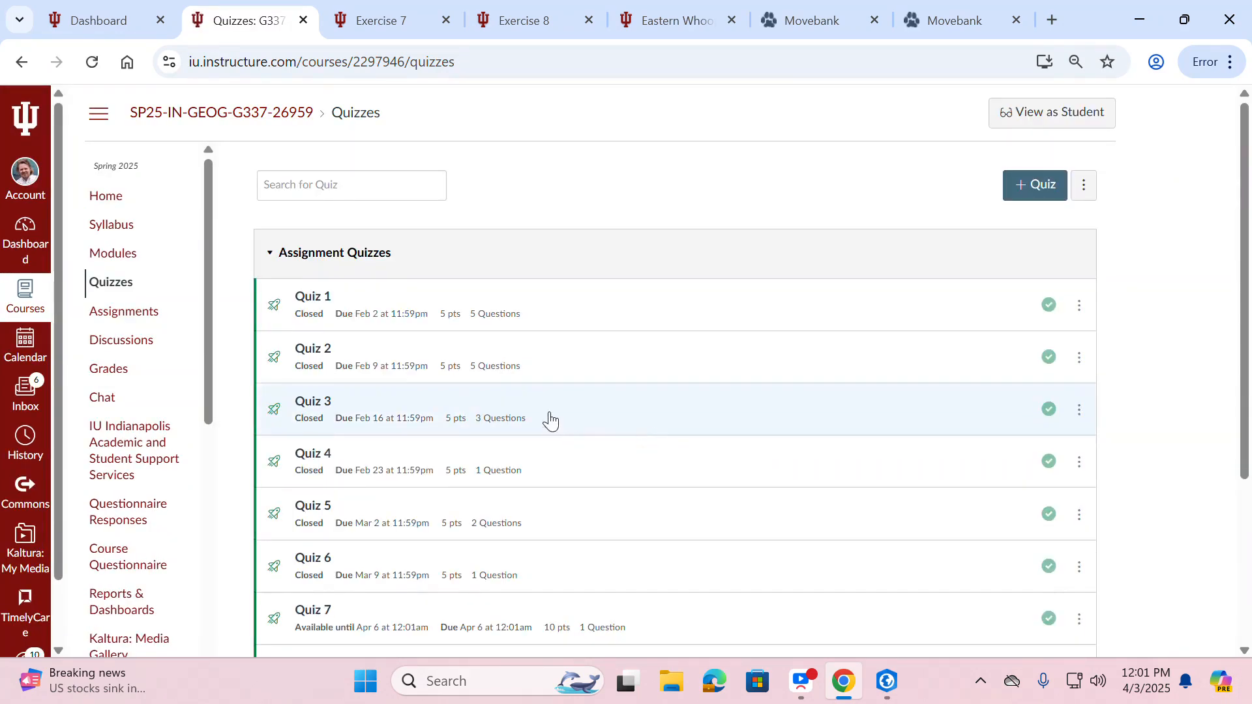
pyautogui.scroll(-4, 372, 431)
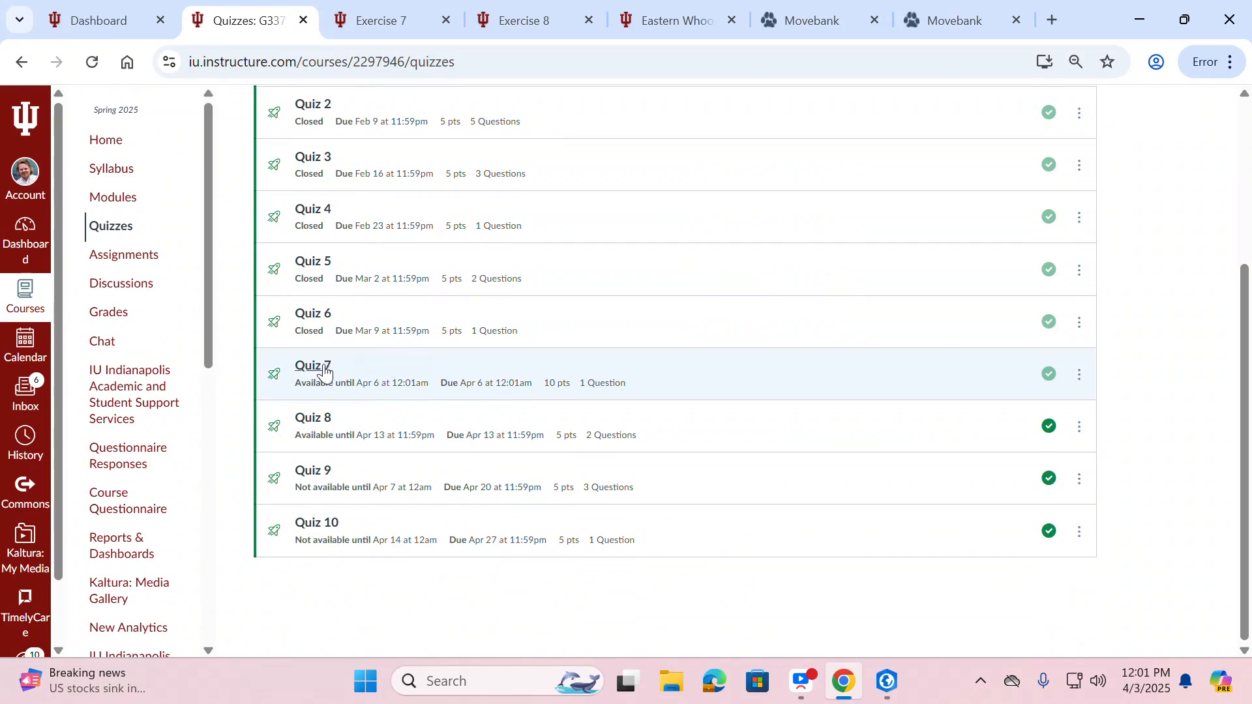
pyautogui.click(316, 368)
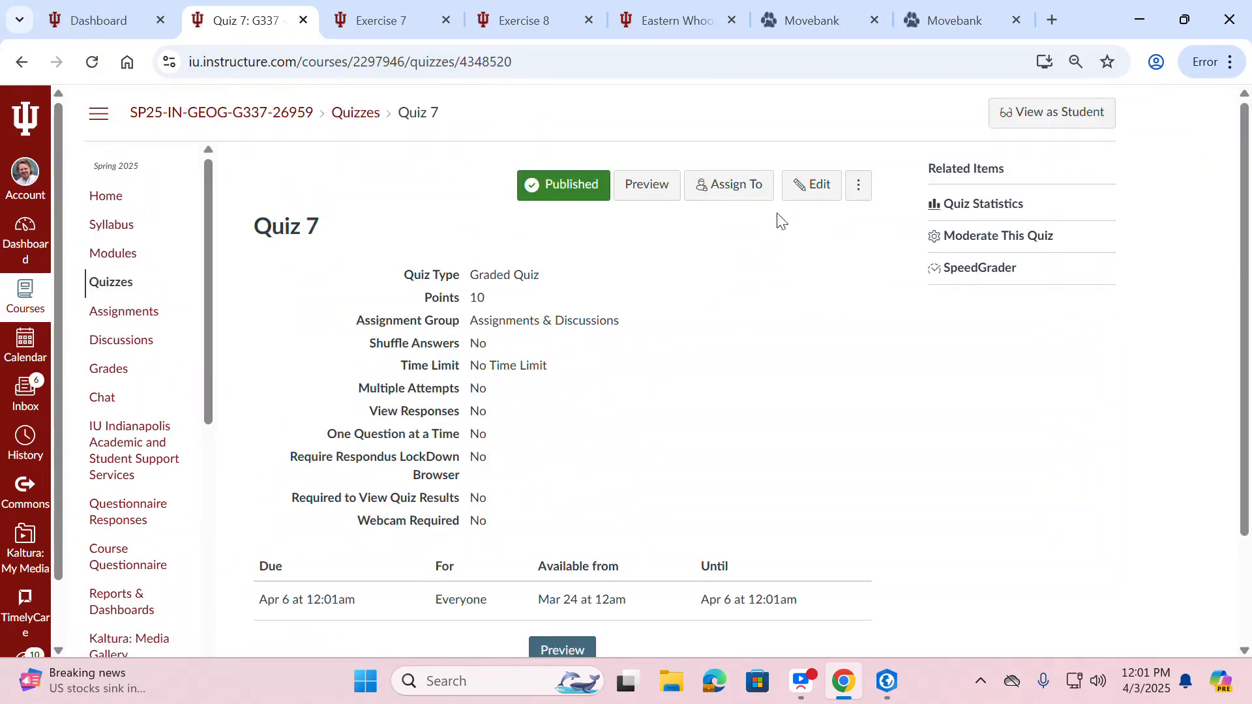
# Step: Open Quiz 7 for editing, inspect its question group, and cancel the editing
pyautogui.click(837, 188)
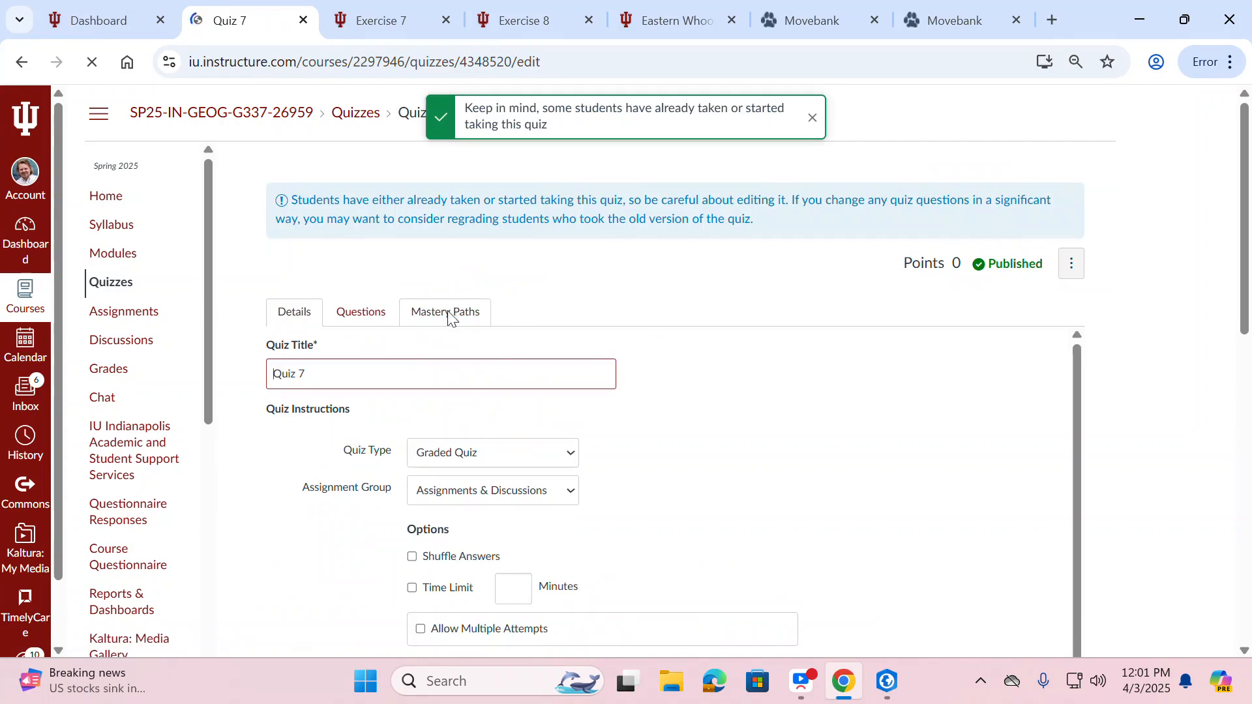
pyautogui.click(320, 311)
pyautogui.click(373, 310)
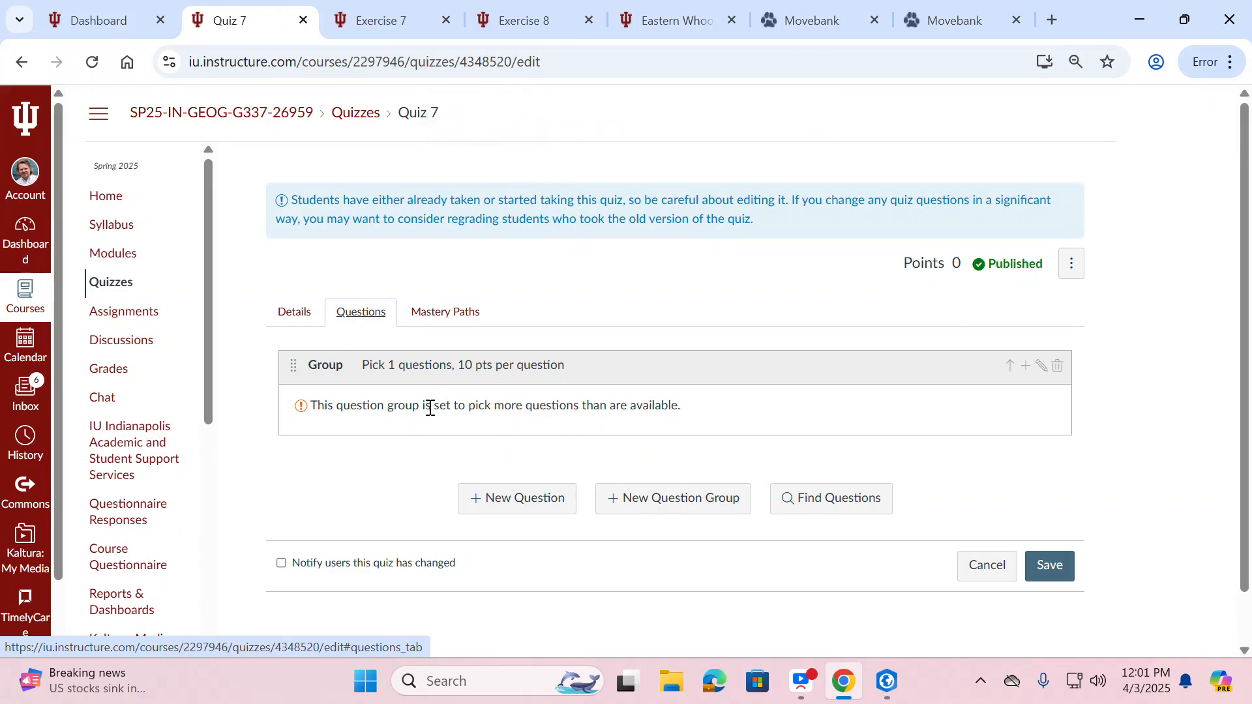
pyautogui.click(986, 566)
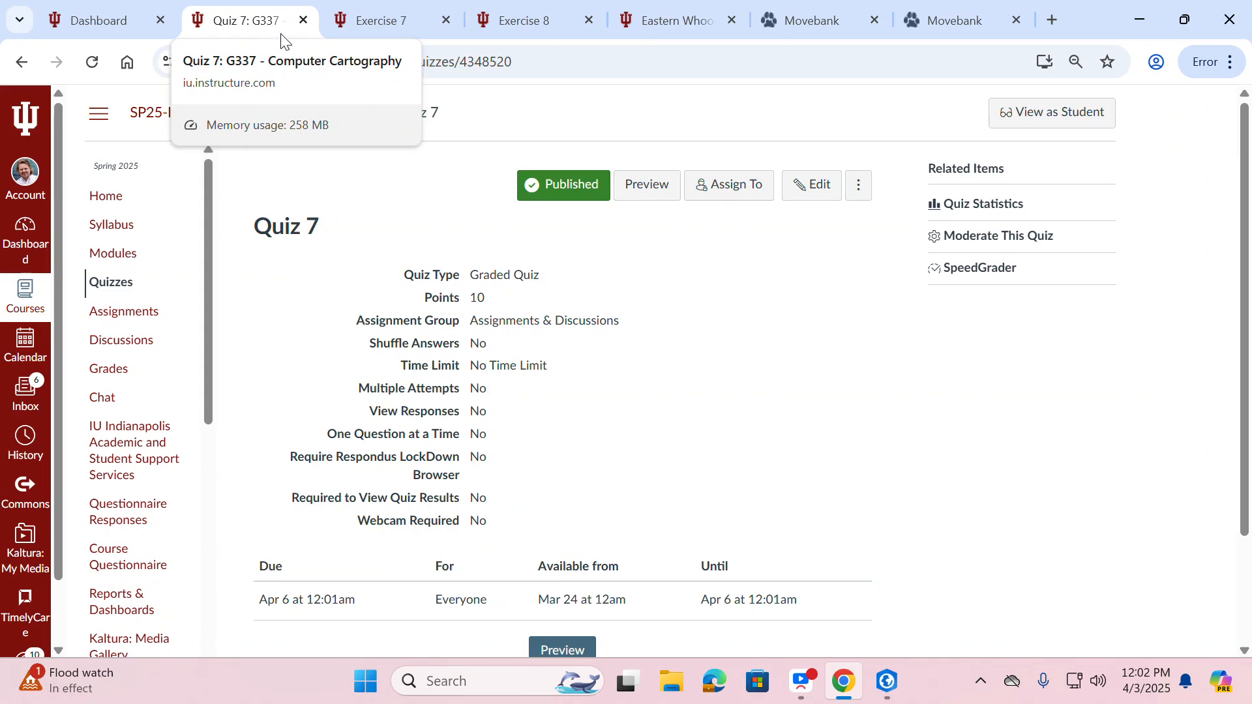
# Step: Examine the Exercise 7 instructions, from the introduction and dataset links through mapmaking Steps 1 and 2
pyautogui.click(396, 14)
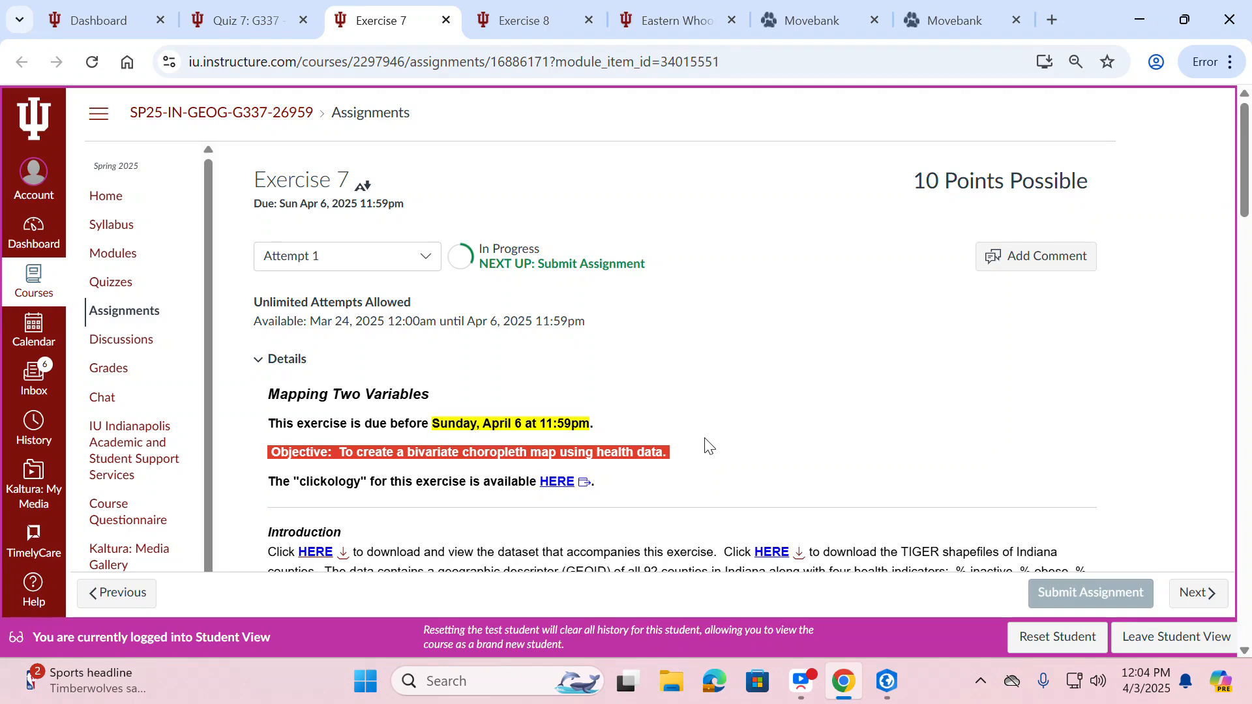
pyautogui.scroll(-2, 710, 446)
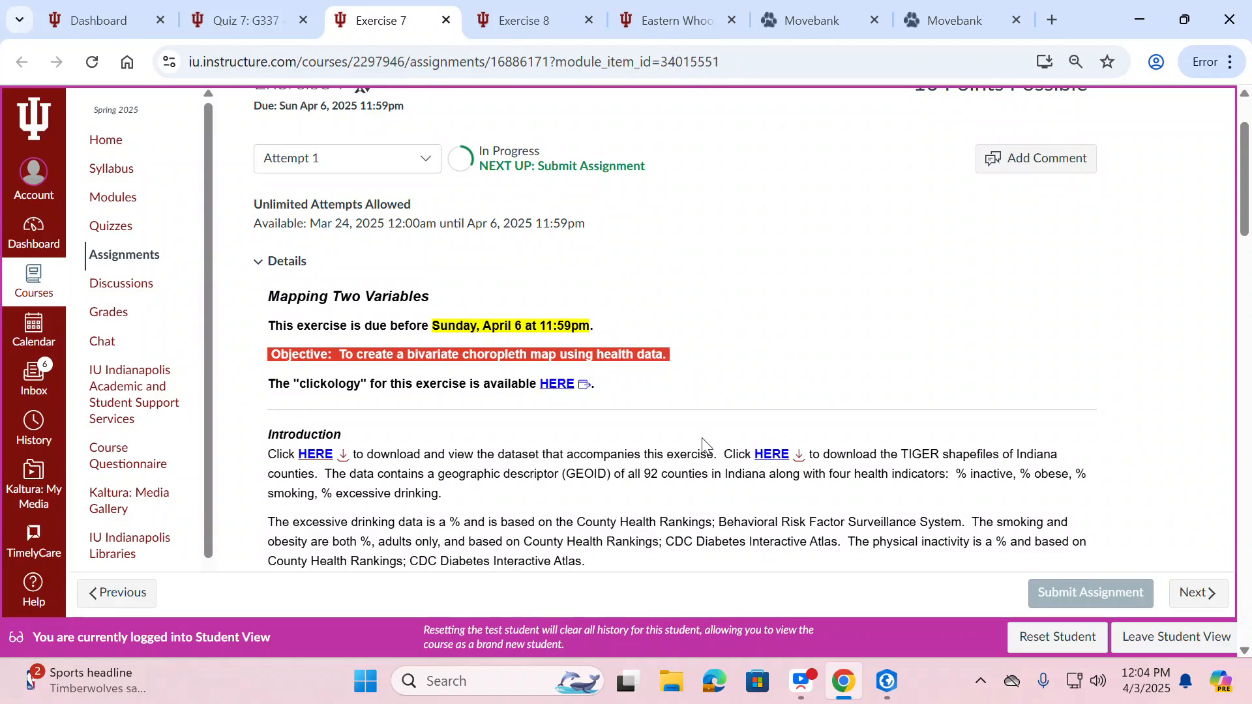
pyautogui.scroll(-1, 693, 444)
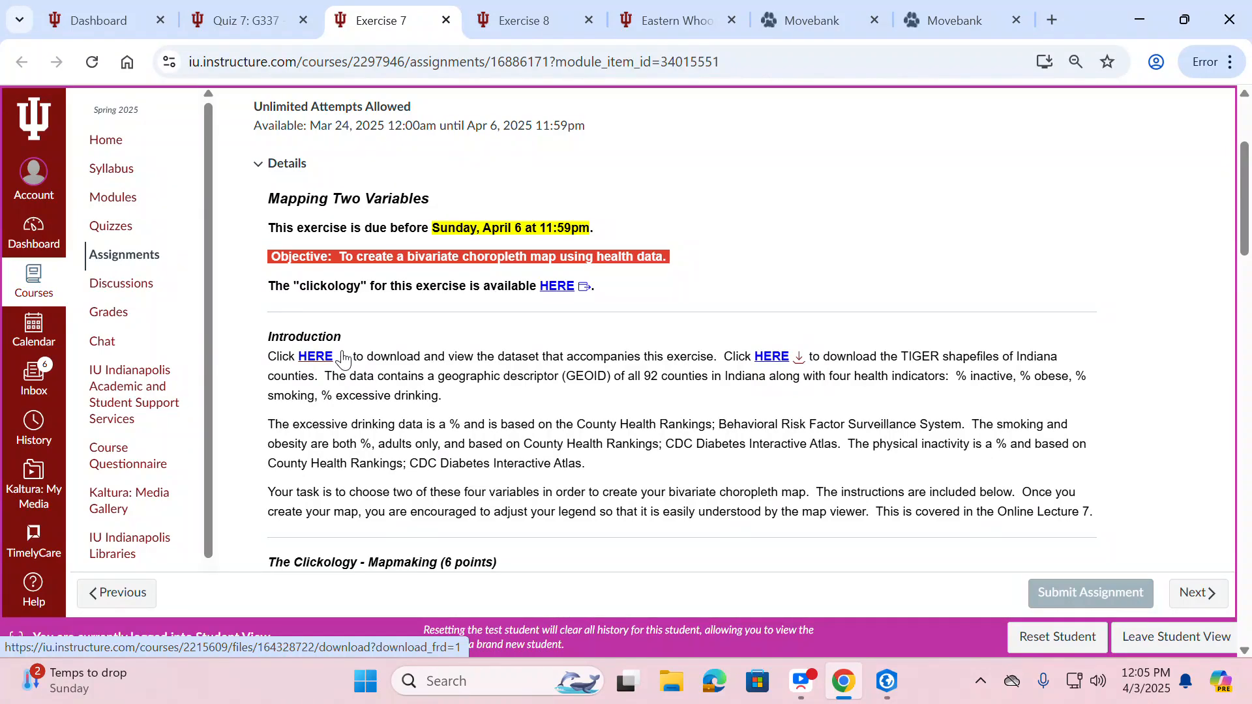
pyautogui.scroll(-5, 344, 357)
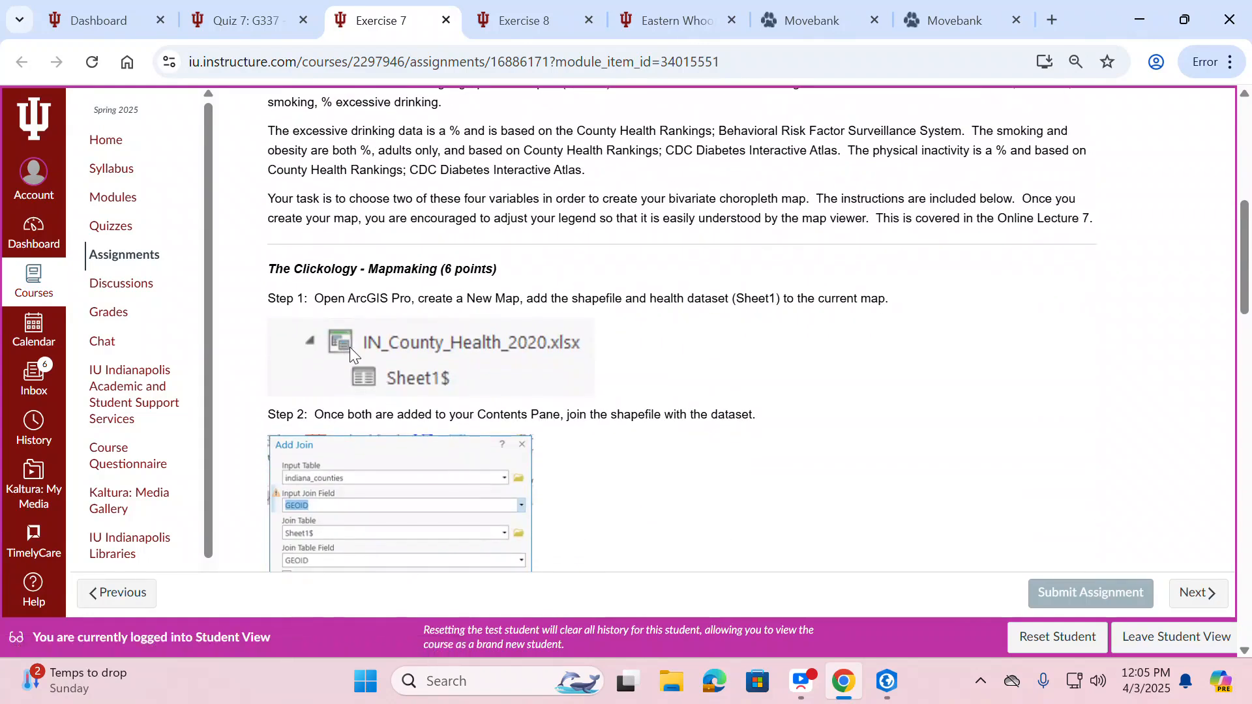
pyautogui.hotkey('ctrl', '-')
pyautogui.hotkey('ctrl', '-')
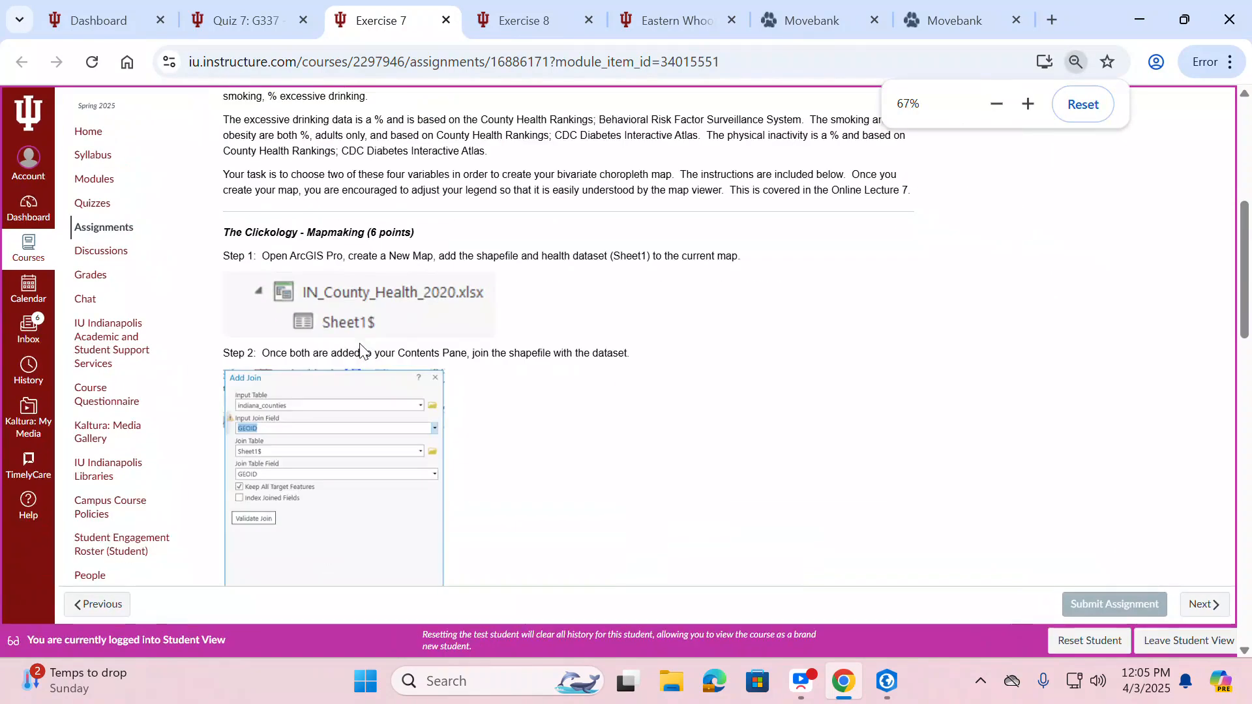
# Step: Switch to ArcGIS Pro and maximize its window
pyautogui.moveTo(1185, 26)
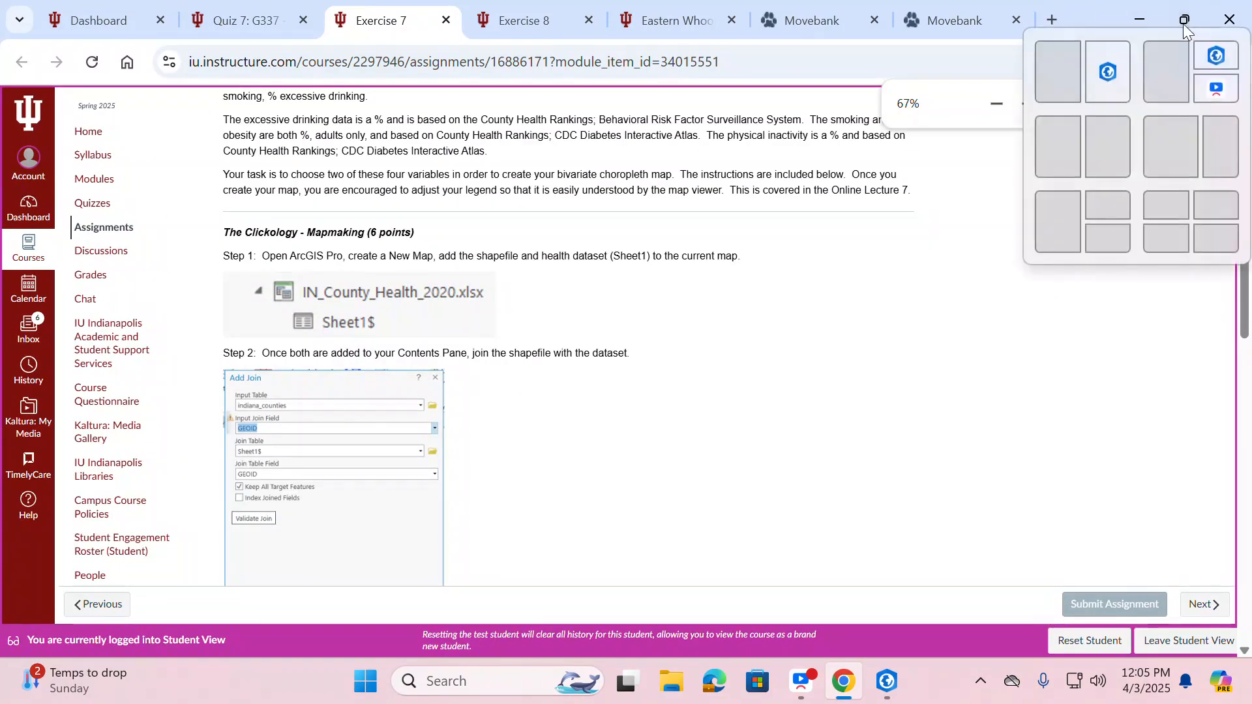
pyautogui.click(887, 681)
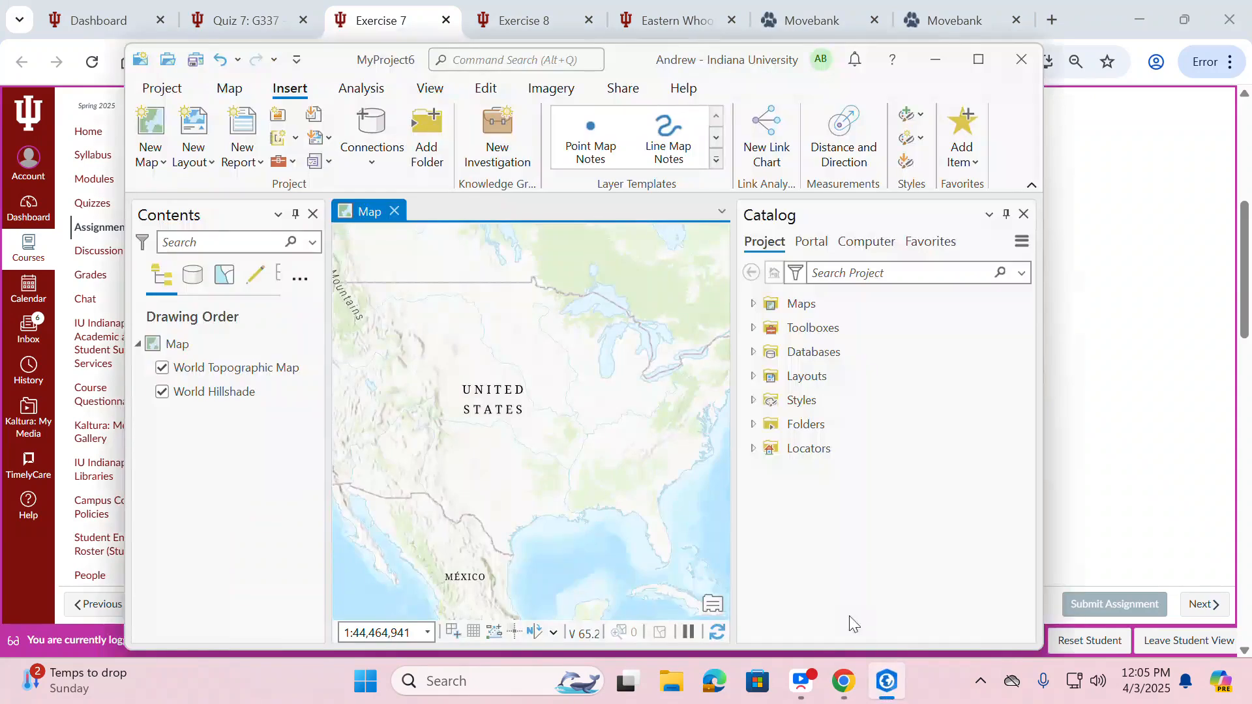
pyautogui.click(975, 60)
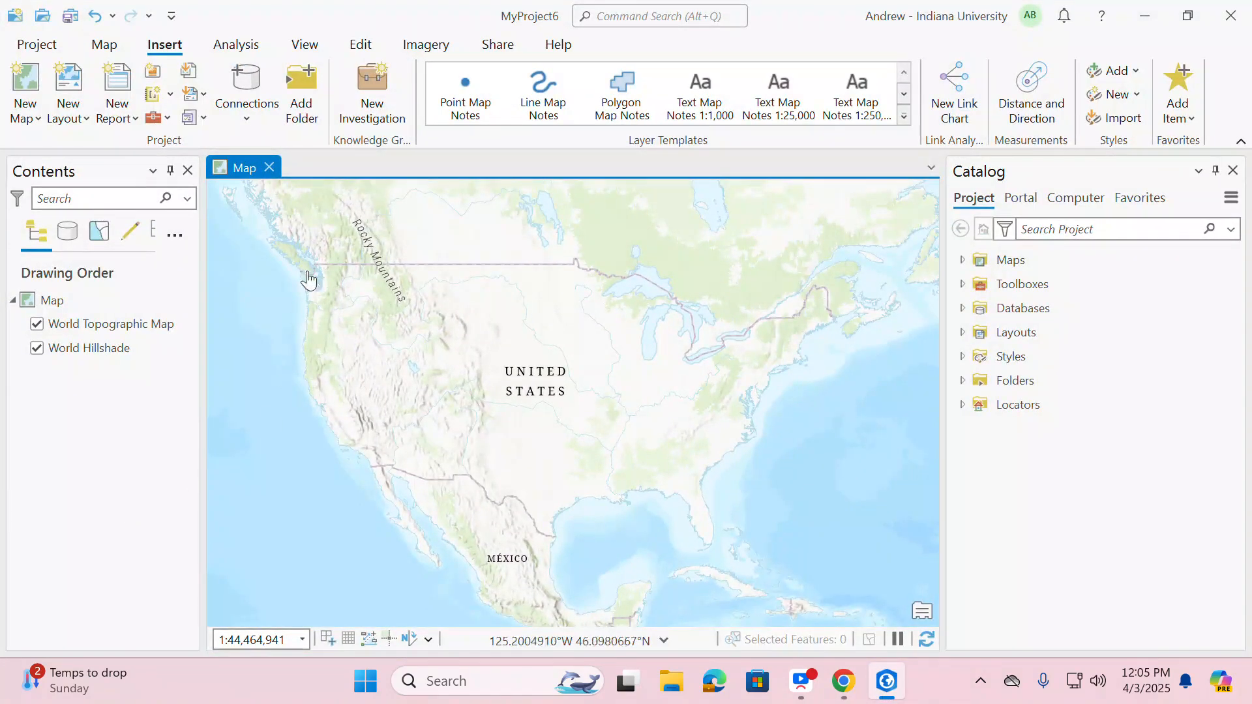
# Step: Try to add the IN_County_Health_2020.xlsx table from the Desktop by browsing for data, and close the Add Data dialog
pyautogui.click(105, 44)
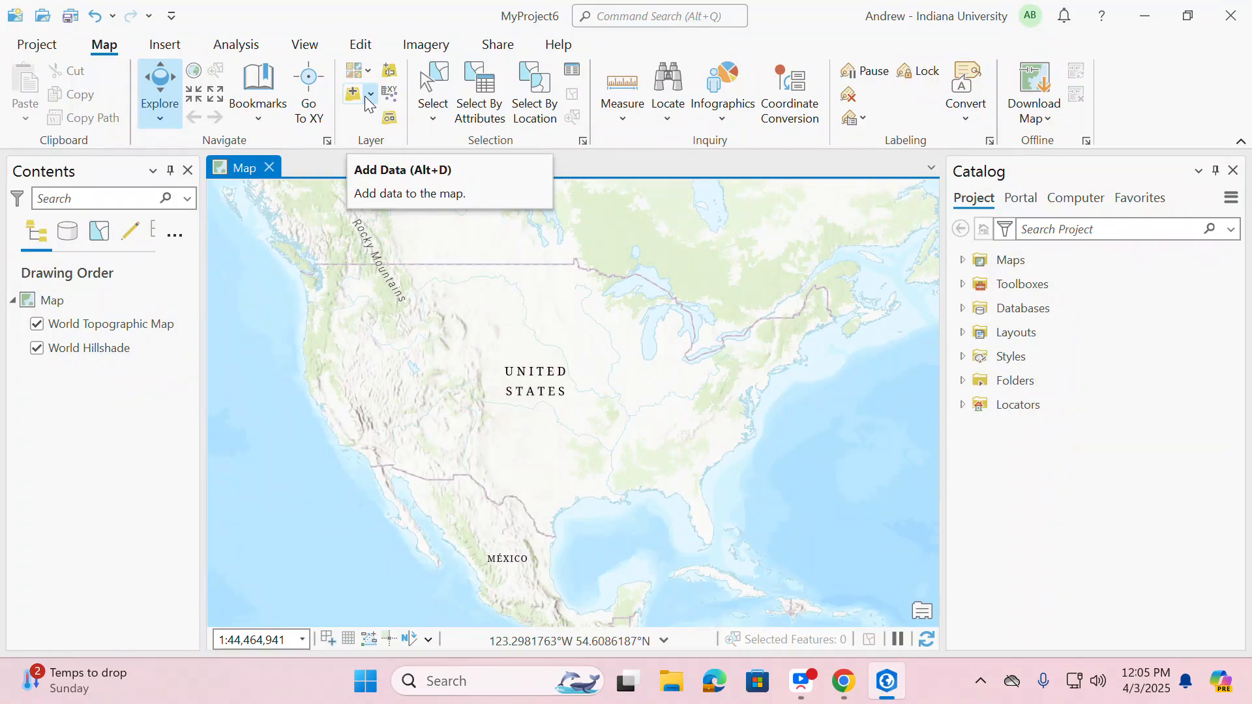
pyautogui.click(369, 96)
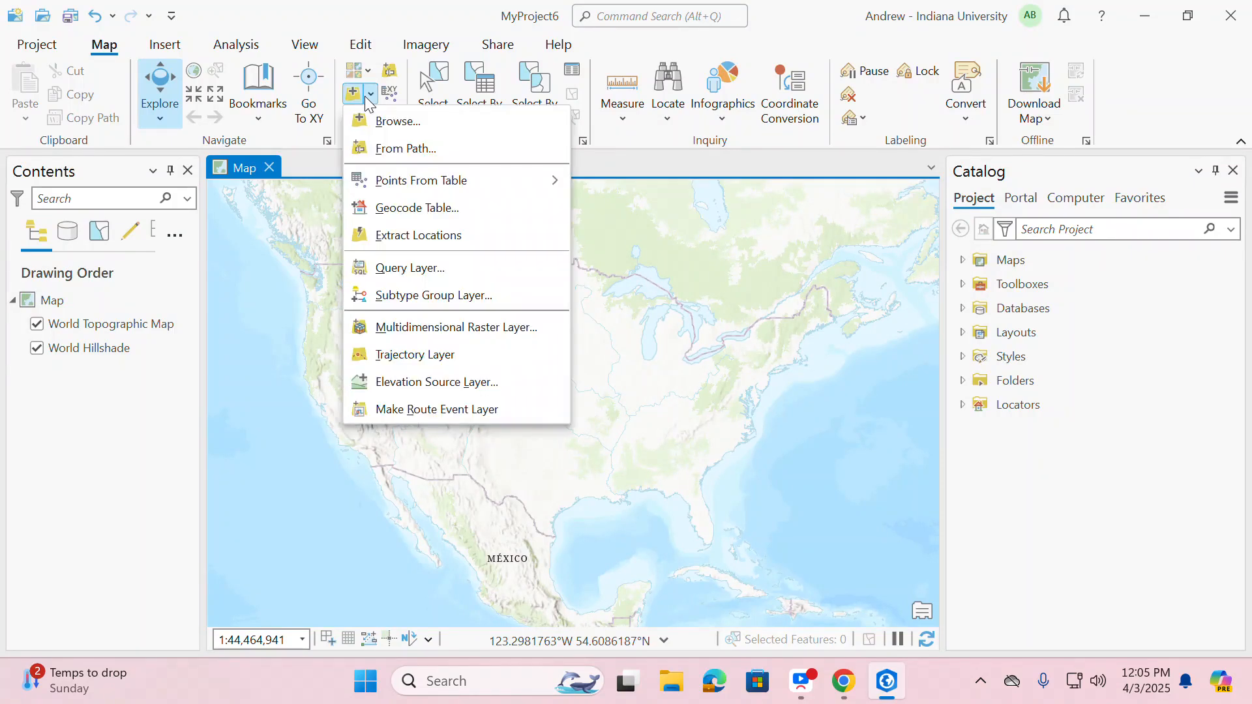
pyautogui.click(398, 122)
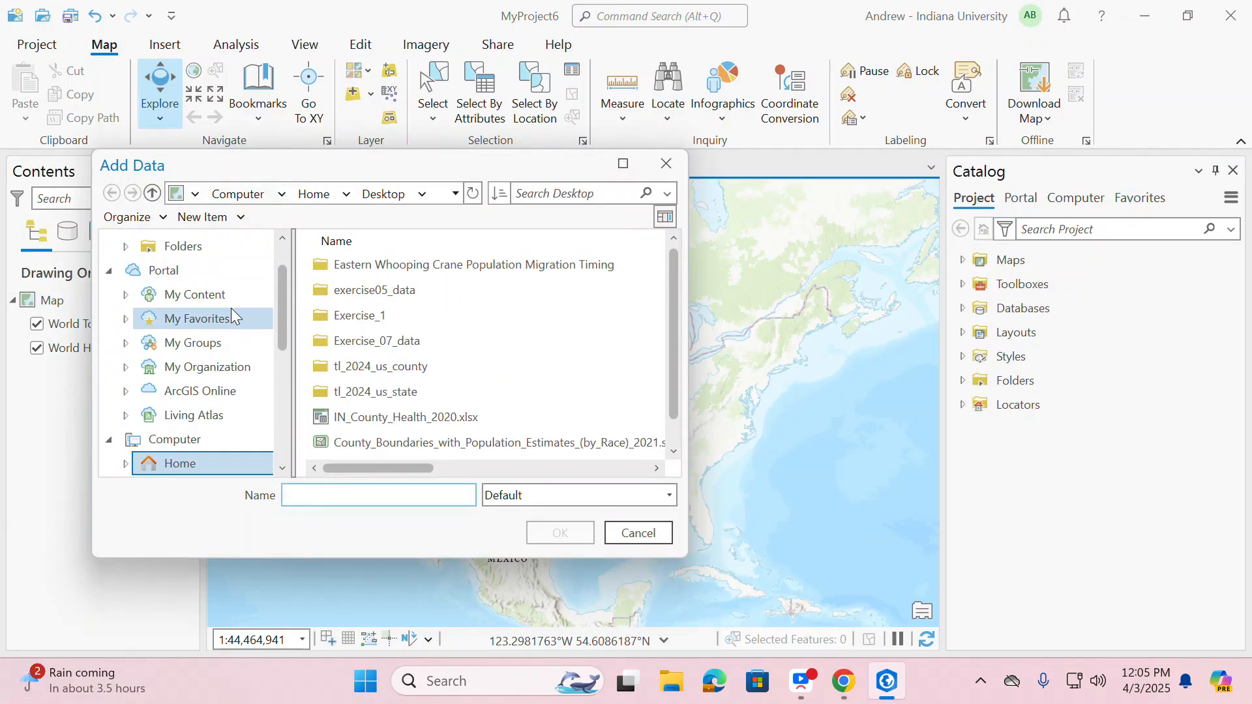
pyautogui.scroll(-2, 267, 416)
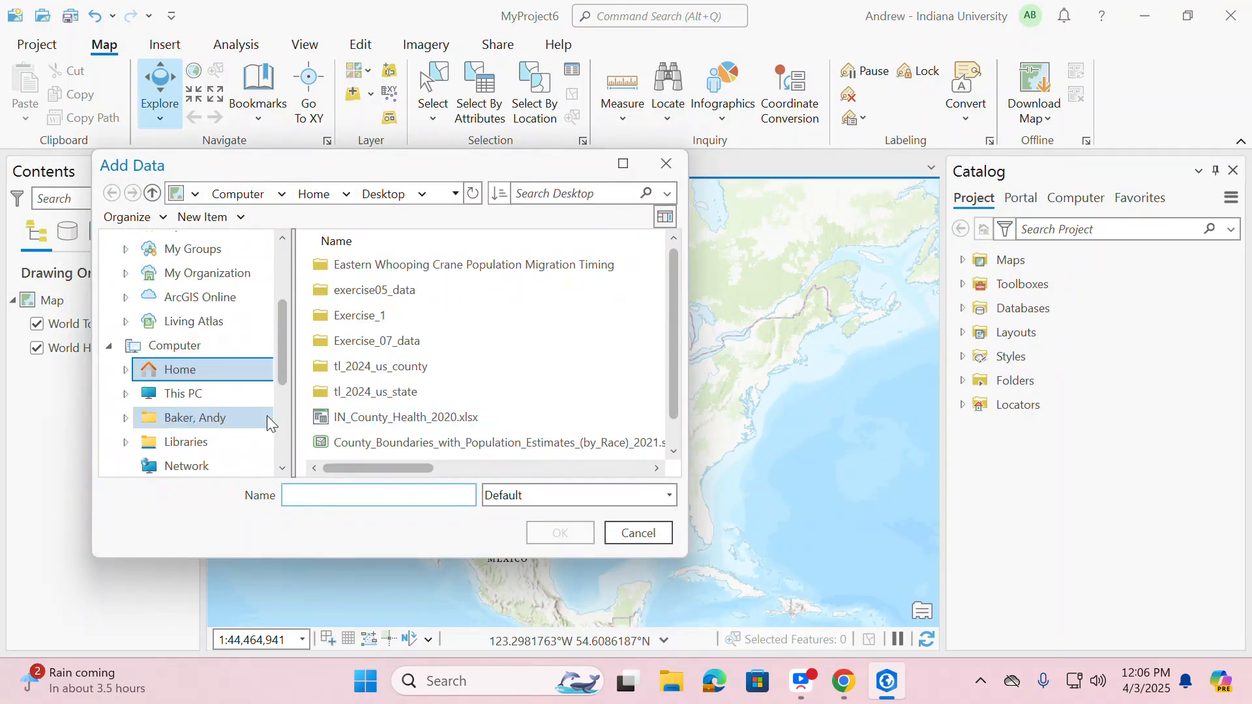
pyautogui.scroll(-1, 401, 372)
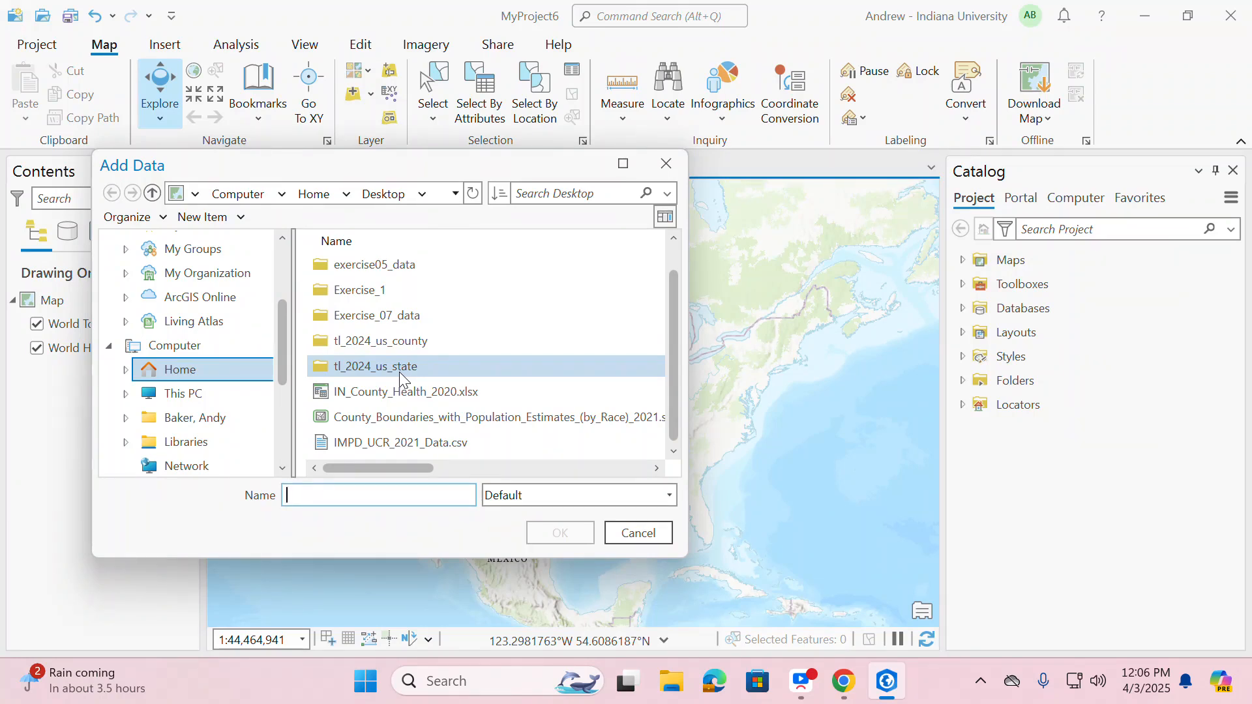
pyautogui.click(394, 394)
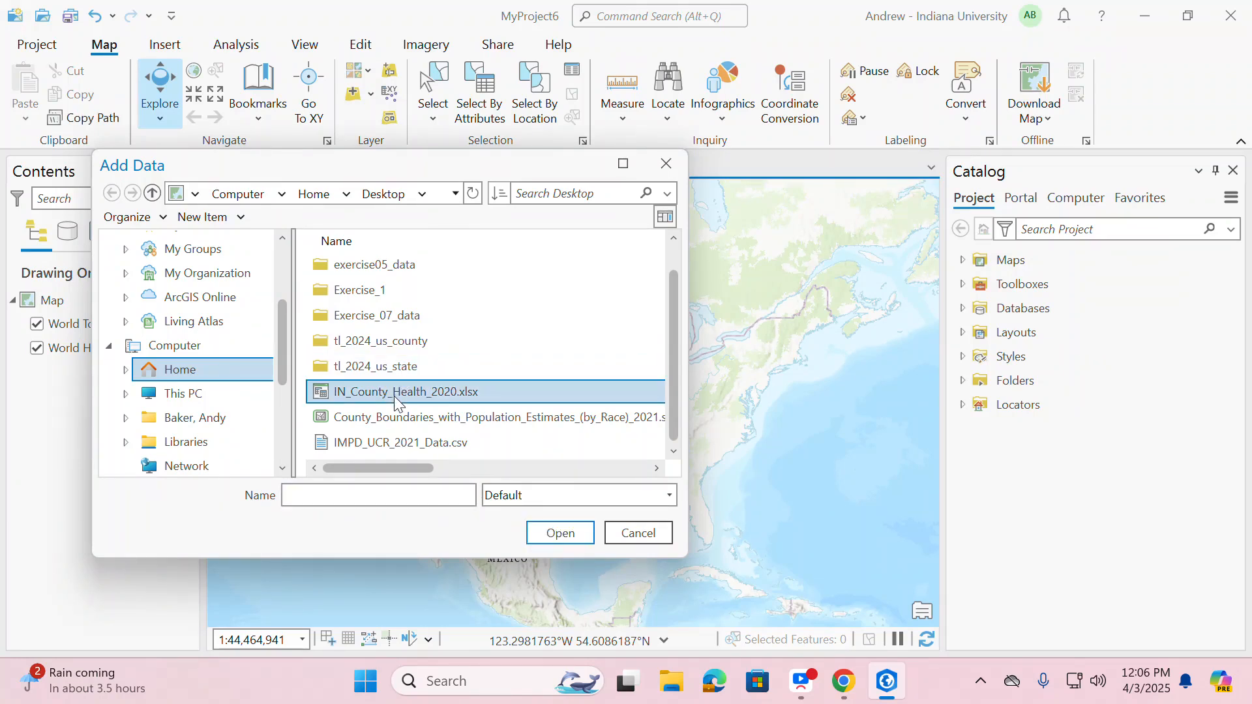
pyautogui.doubleClick(448, 391)
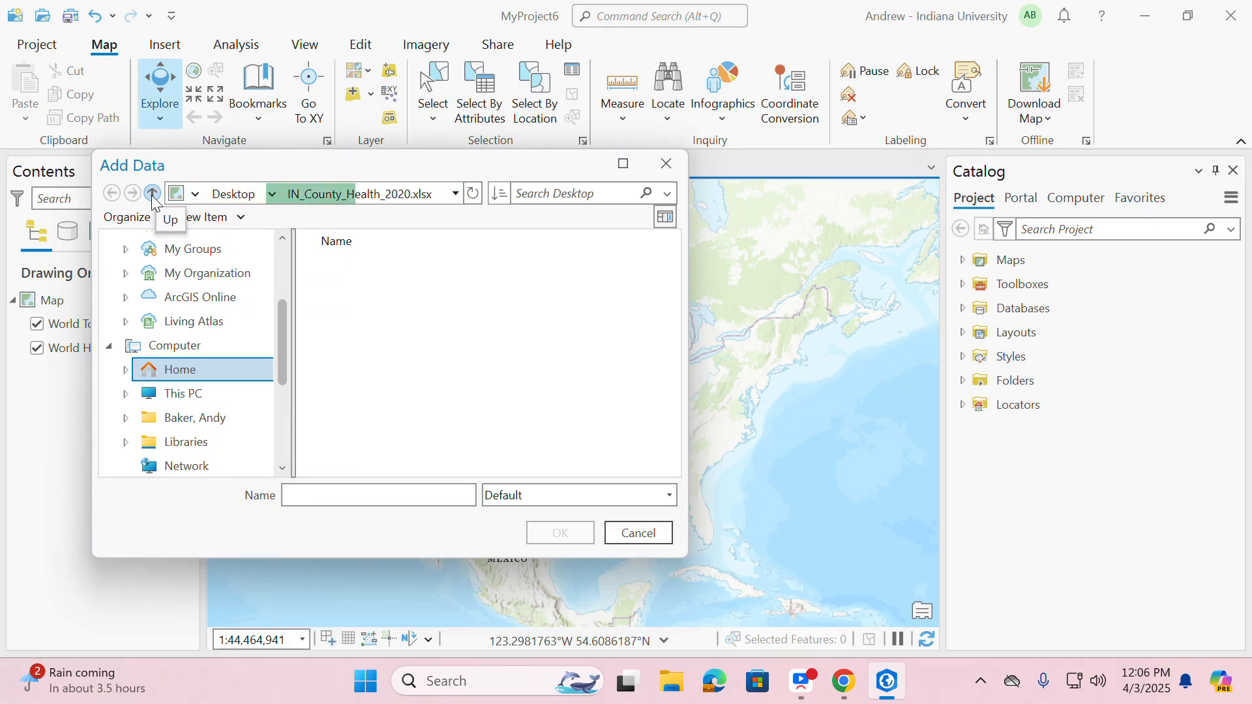
pyautogui.click(555, 403)
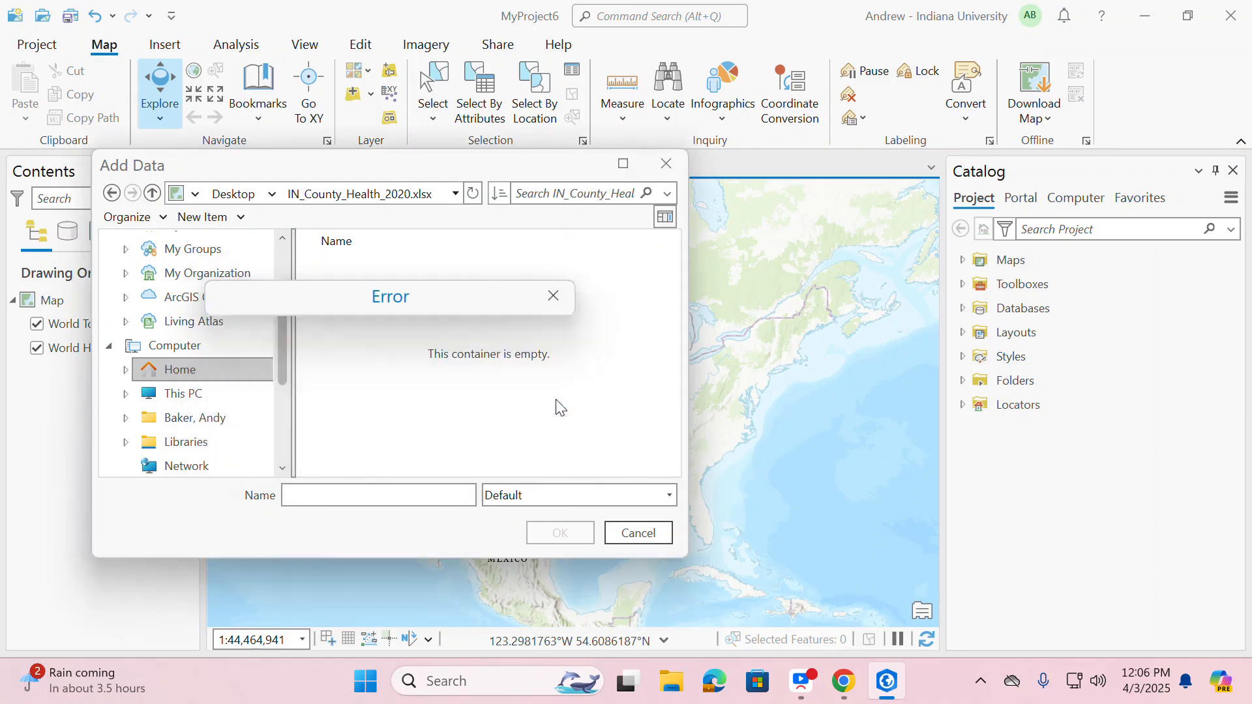
pyautogui.click(154, 195)
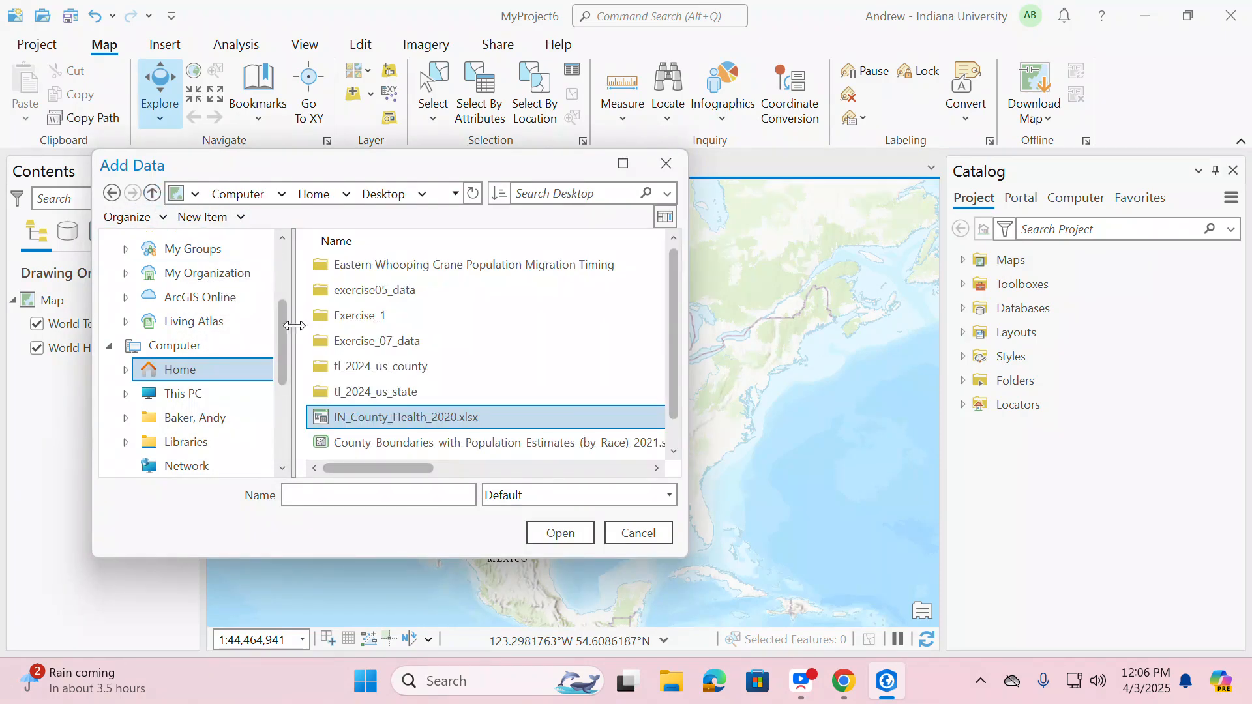
pyautogui.click(566, 539)
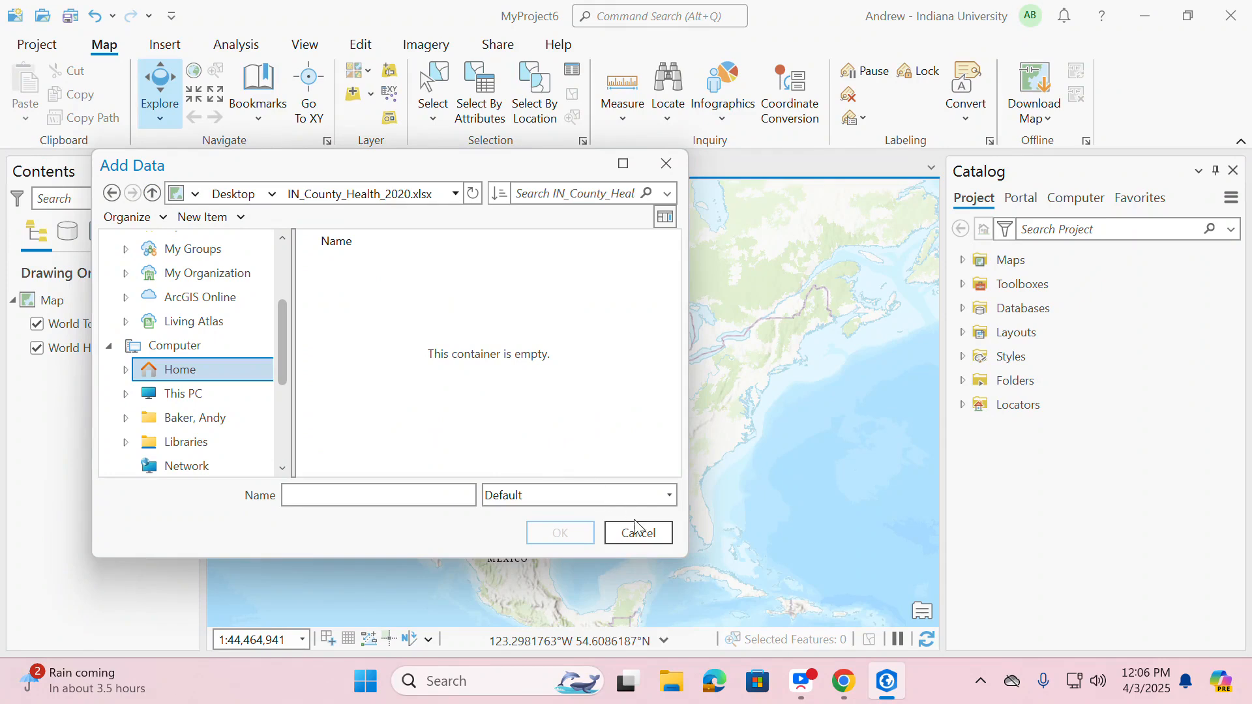
pyautogui.click(666, 163)
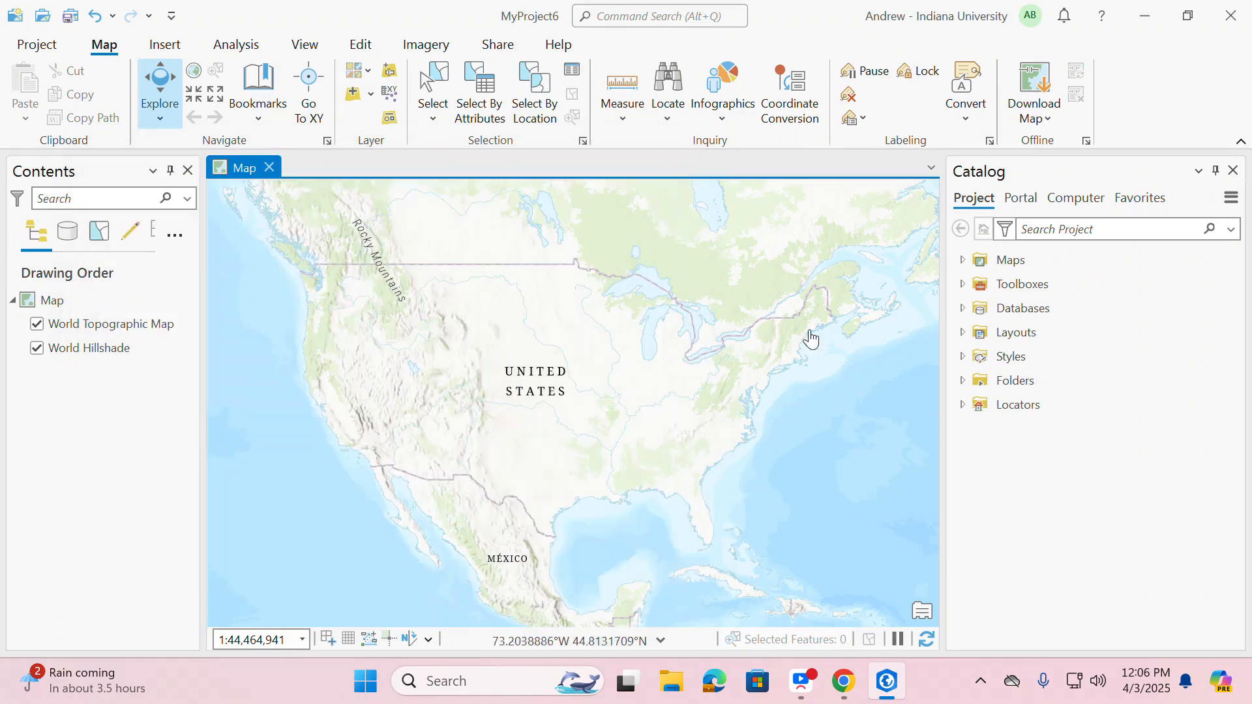
# Step: Restore the ArcGIS Pro window to a smaller size, minimize Chrome, and reposition ArcGIS Pro to expose the desktop files
pyautogui.click(1205, 22)
pyautogui.click(1148, 18)
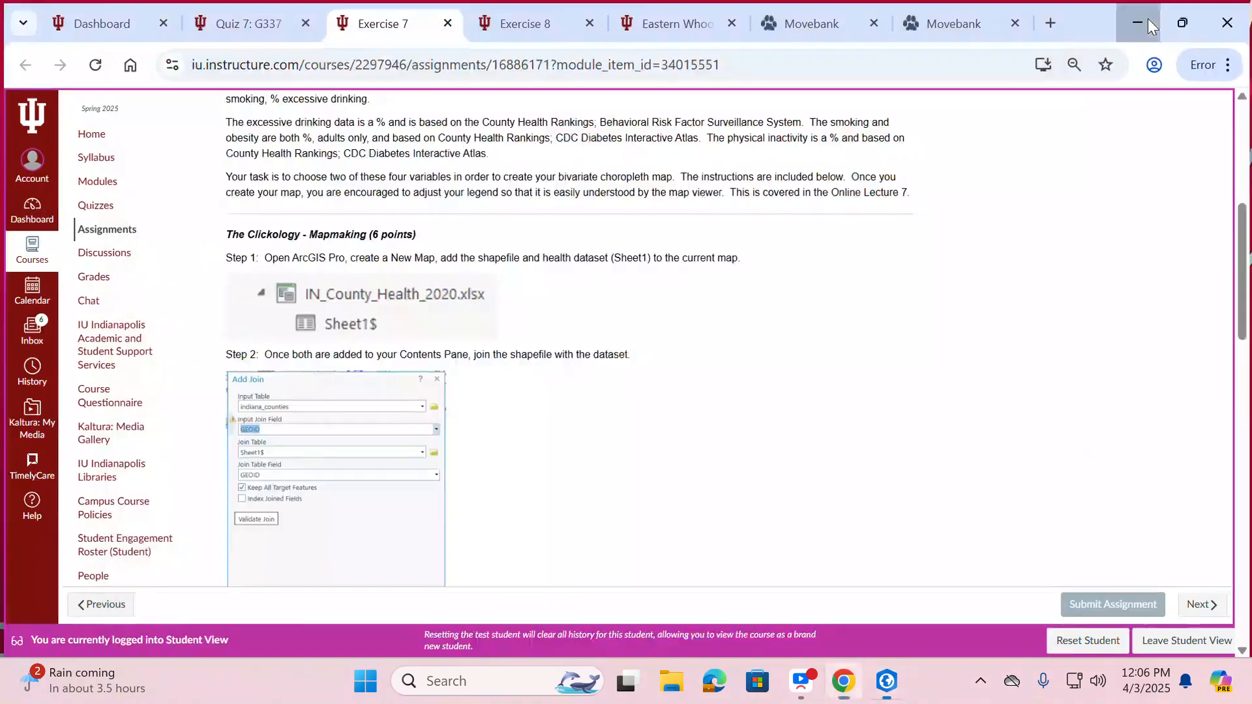
pyautogui.click(1148, 18)
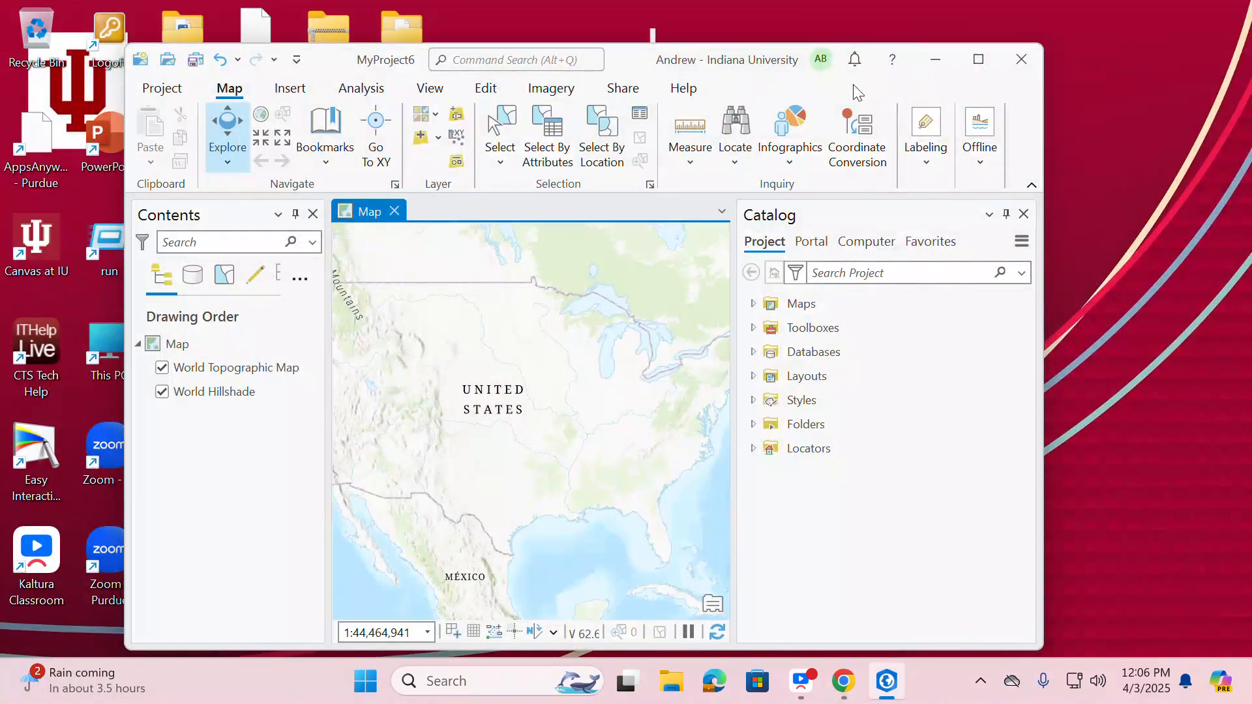
pyautogui.moveTo(630, 63); pyautogui.dragTo(911, 33)
# Step: Try to add IN_County_Health_2020.xlsx straight from the desktop to the map's Contents pane
pyautogui.click(341, 454)
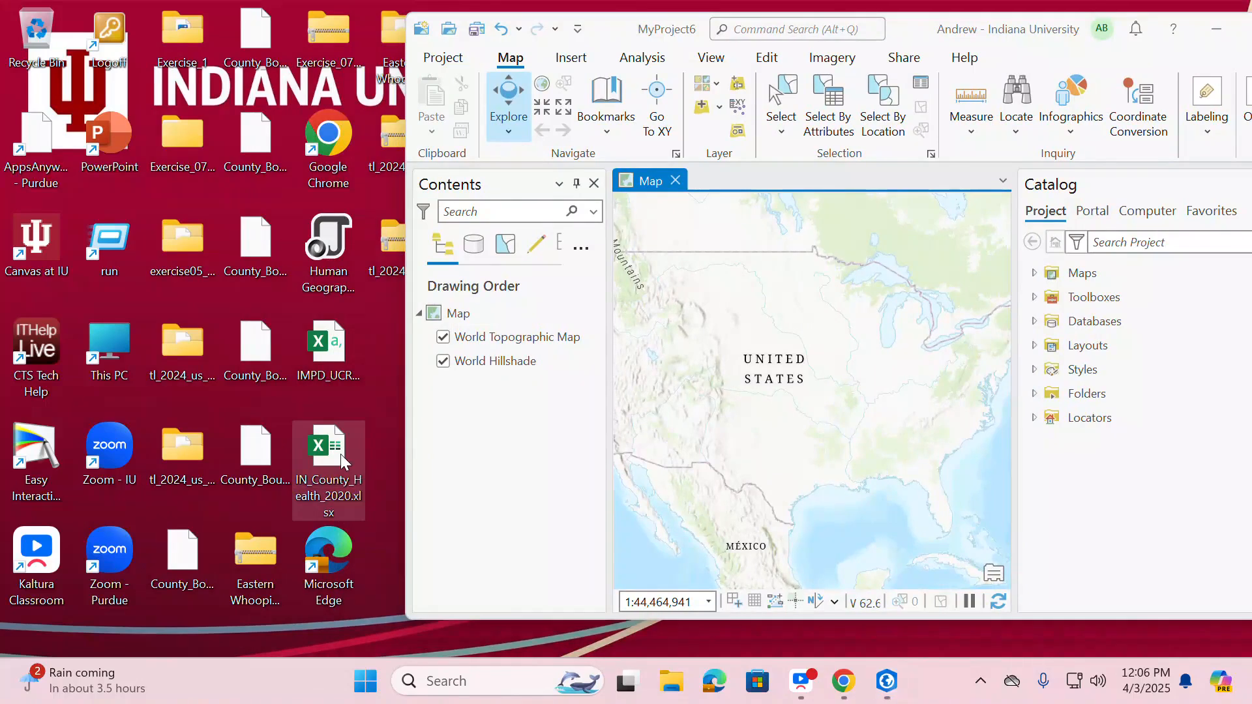
pyautogui.moveTo(322, 469); pyautogui.dragTo(487, 421)
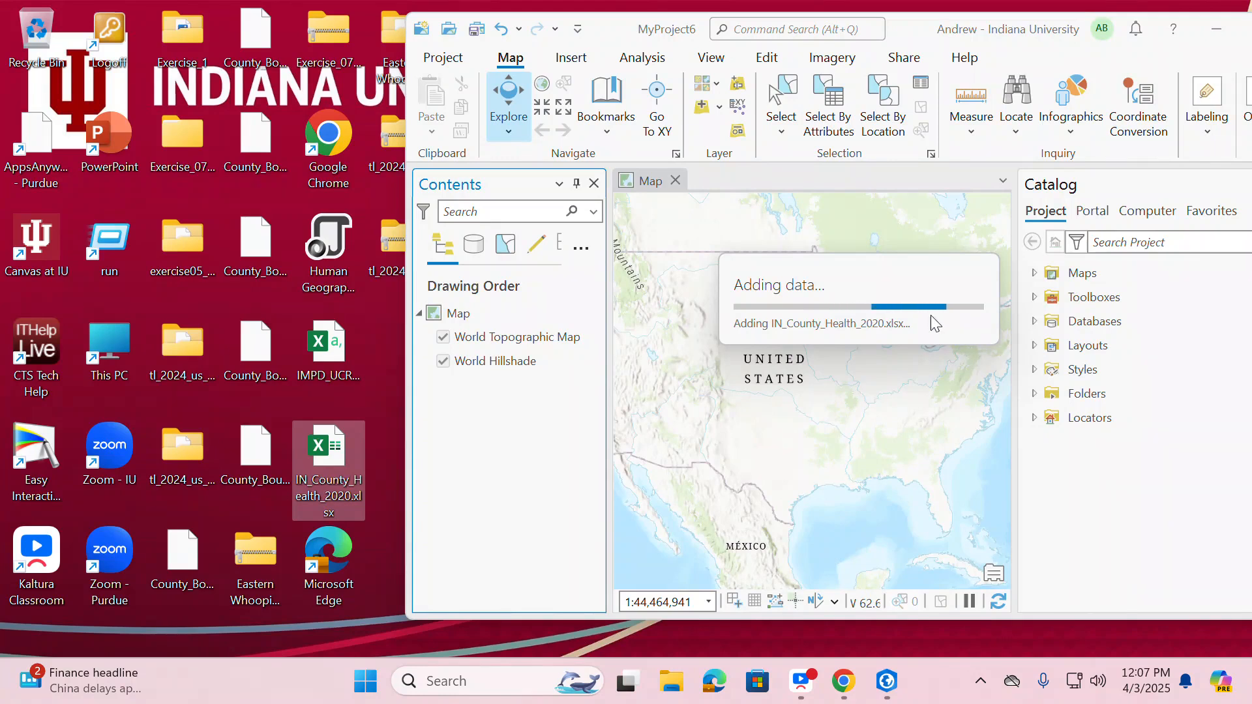
pyautogui.click(918, 30)
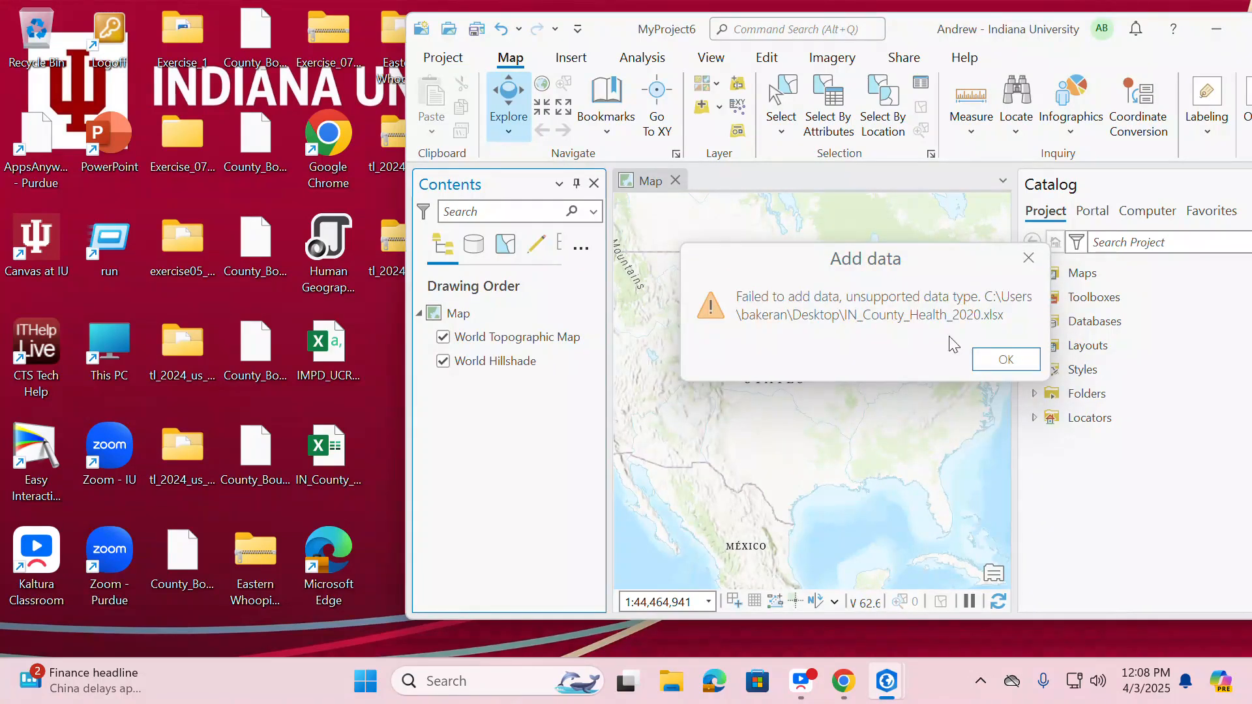
# Step: Dismiss the unsupported data type message and maximize the ArcGIS Pro window
pyautogui.click(1013, 362)
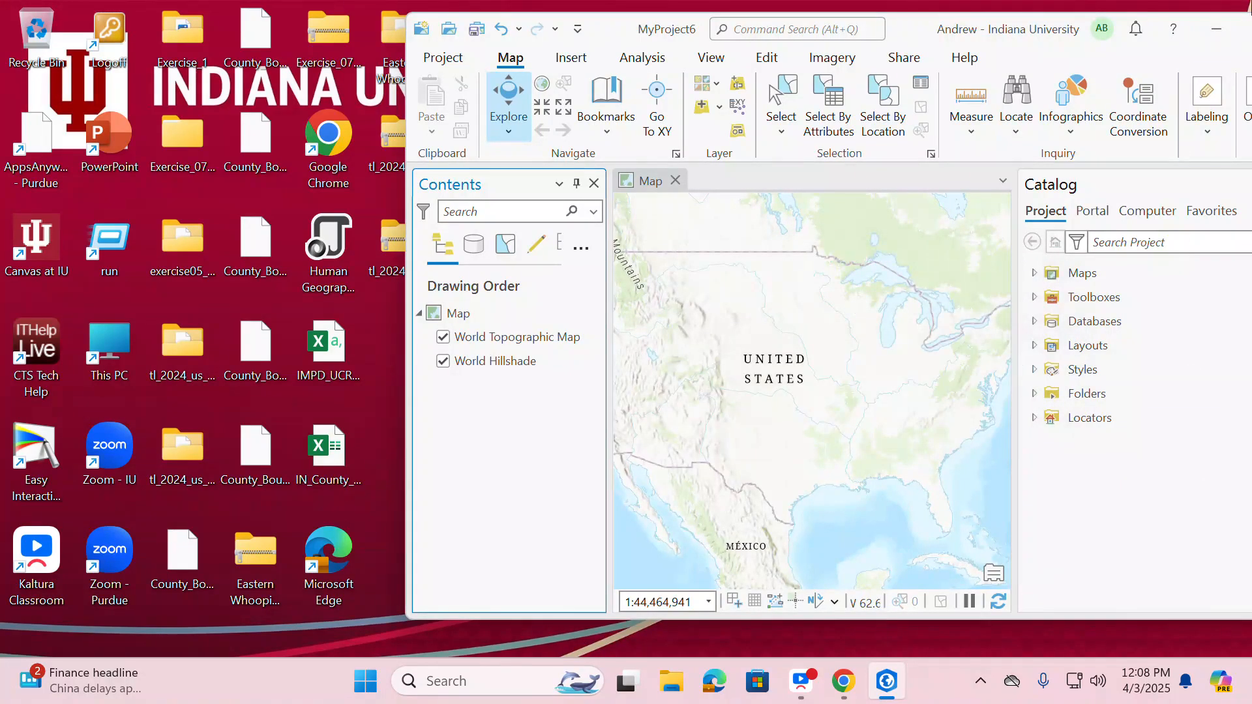
pyautogui.moveTo(900, 18); pyautogui.dragTo(837, 30)
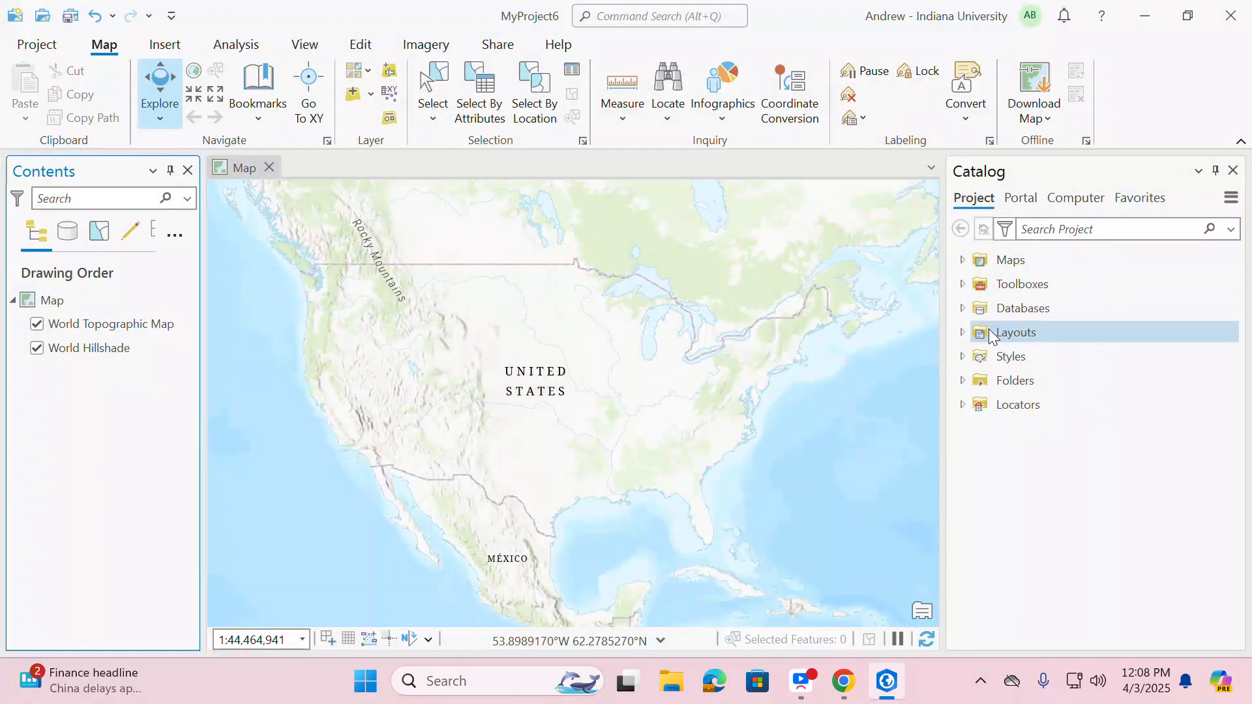
pyautogui.click(371, 94)
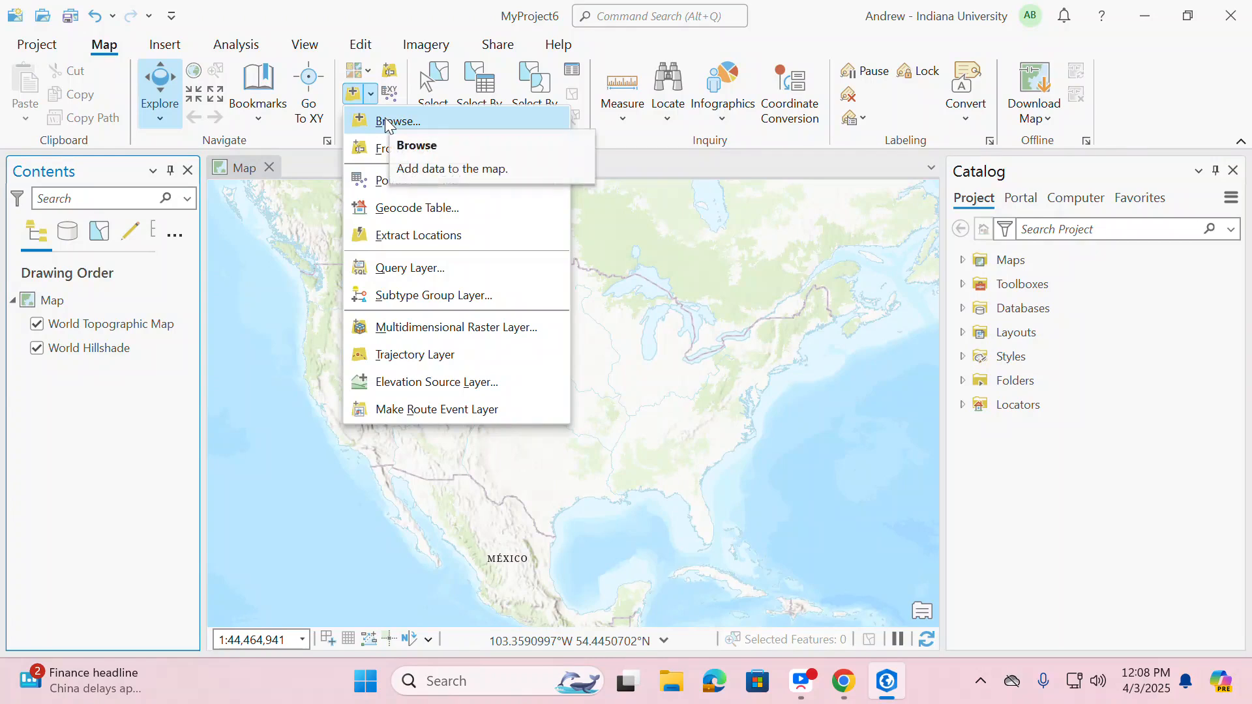
pyautogui.click(391, 122)
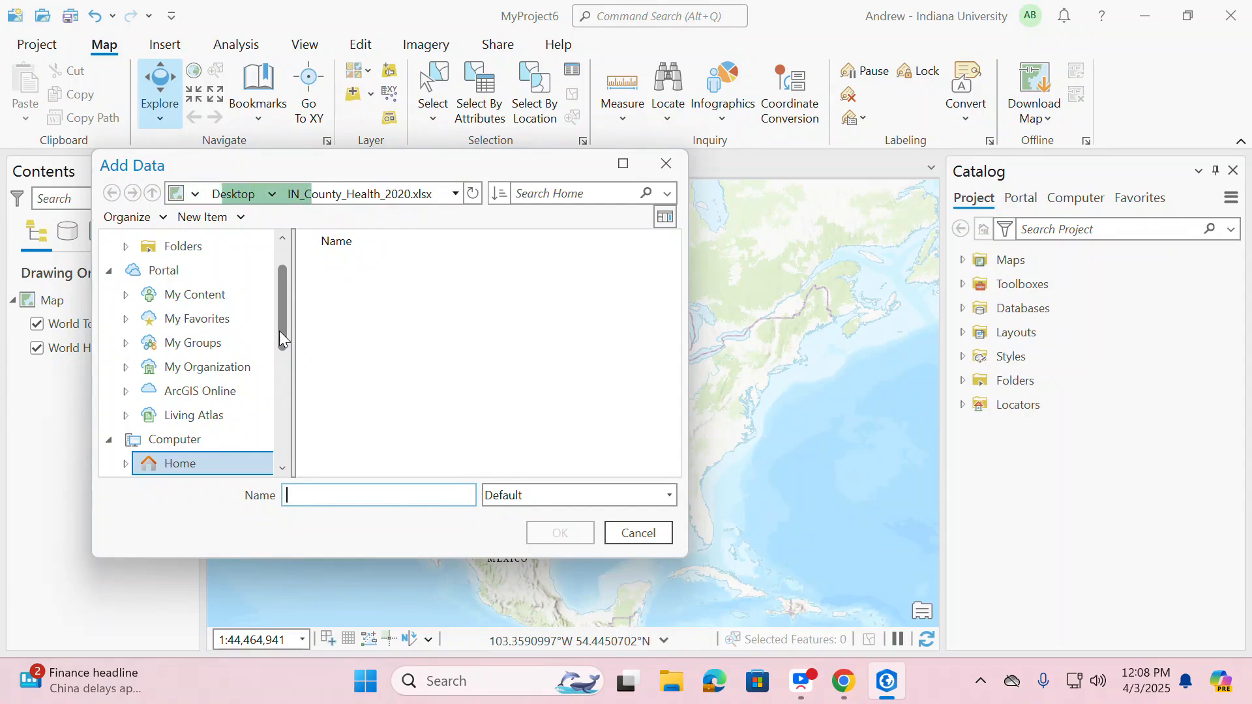
pyautogui.click(630, 534)
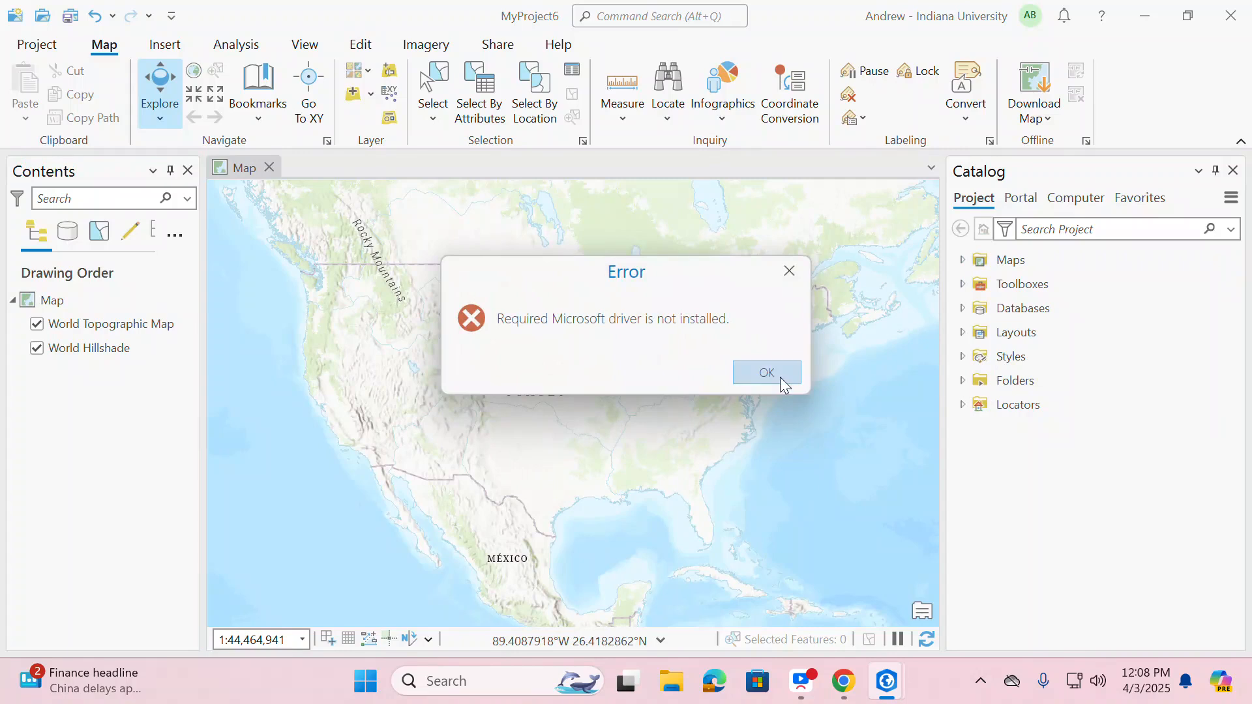
pyautogui.click(780, 377)
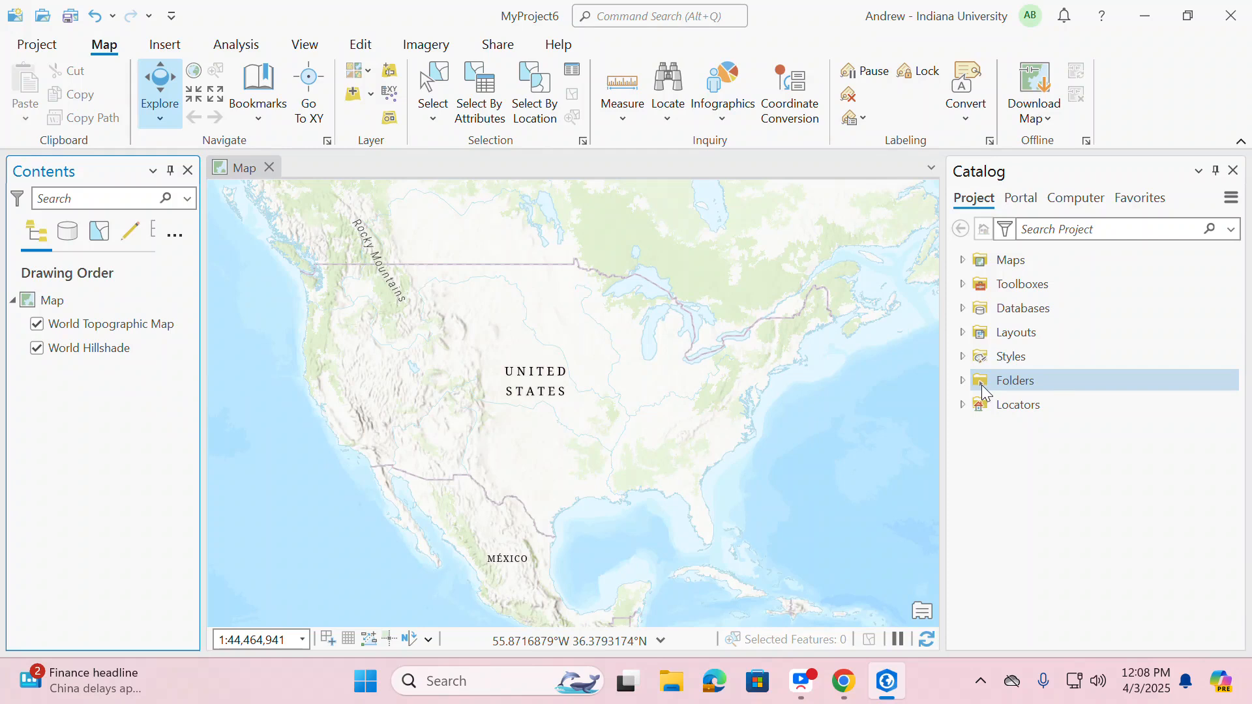
# Step: Add a folder connection to the Exercise_07_data folder on the Desktop
pyautogui.rightClick(1038, 387)
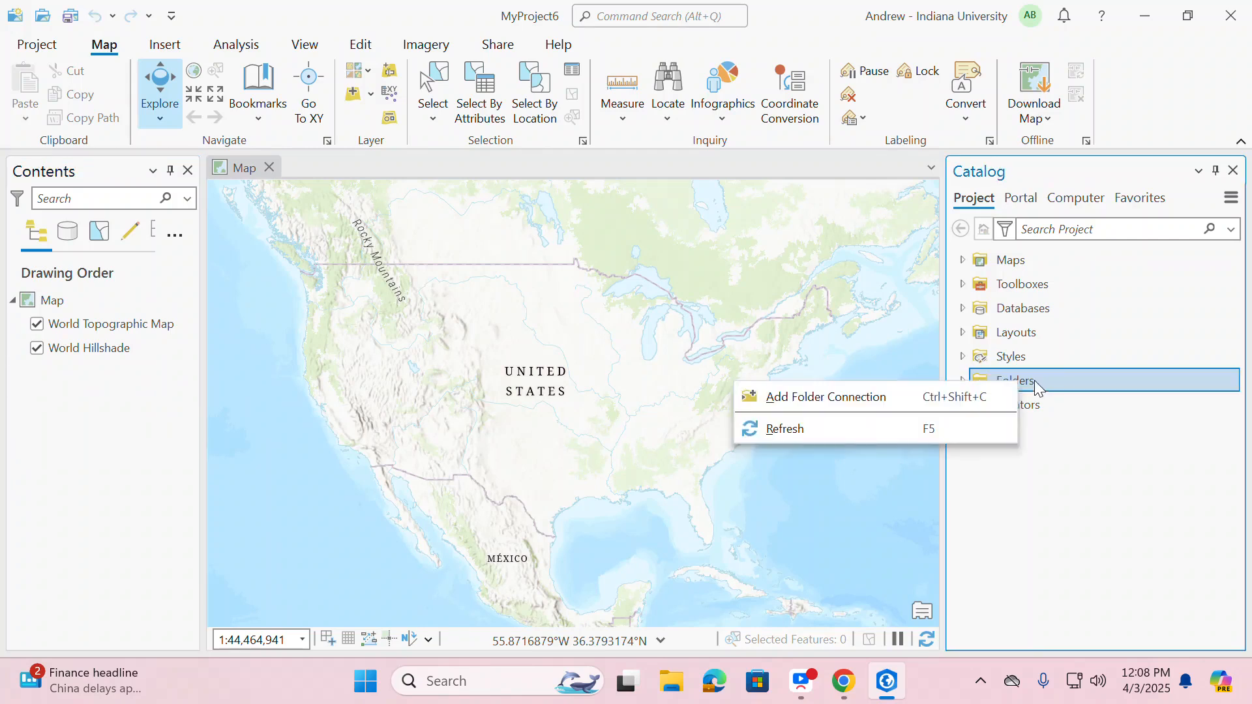
pyautogui.click(797, 395)
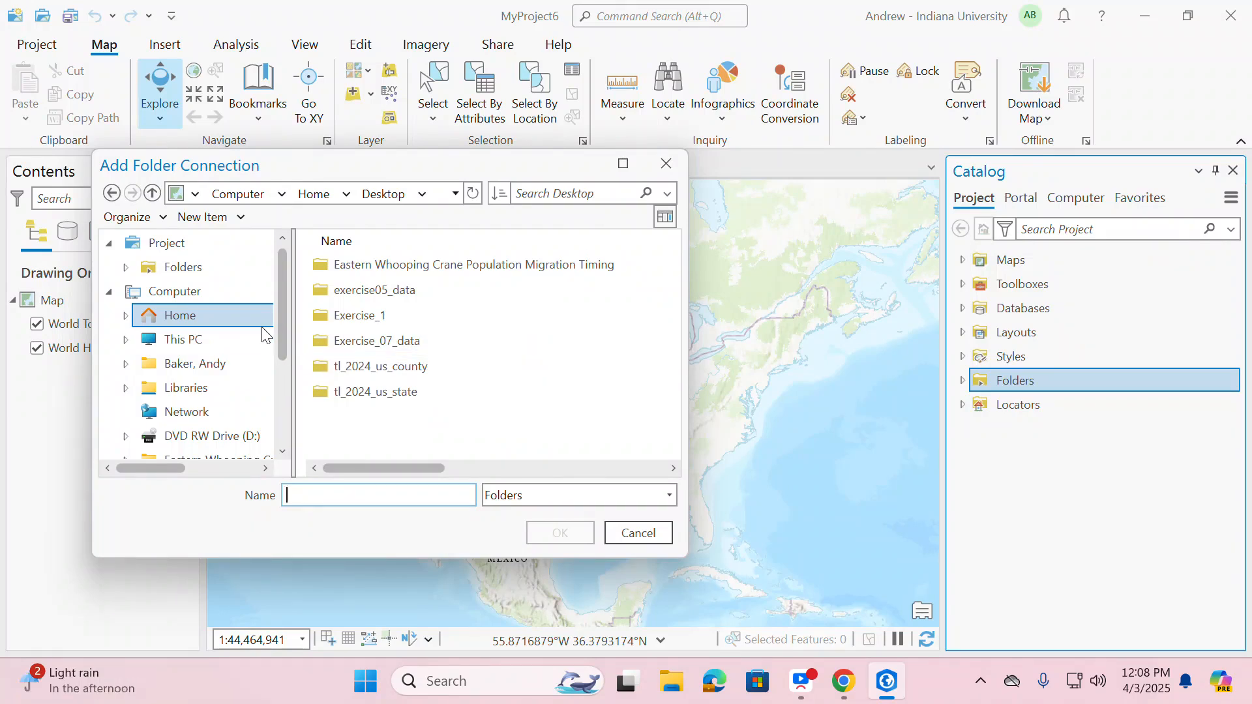
pyautogui.click(362, 341)
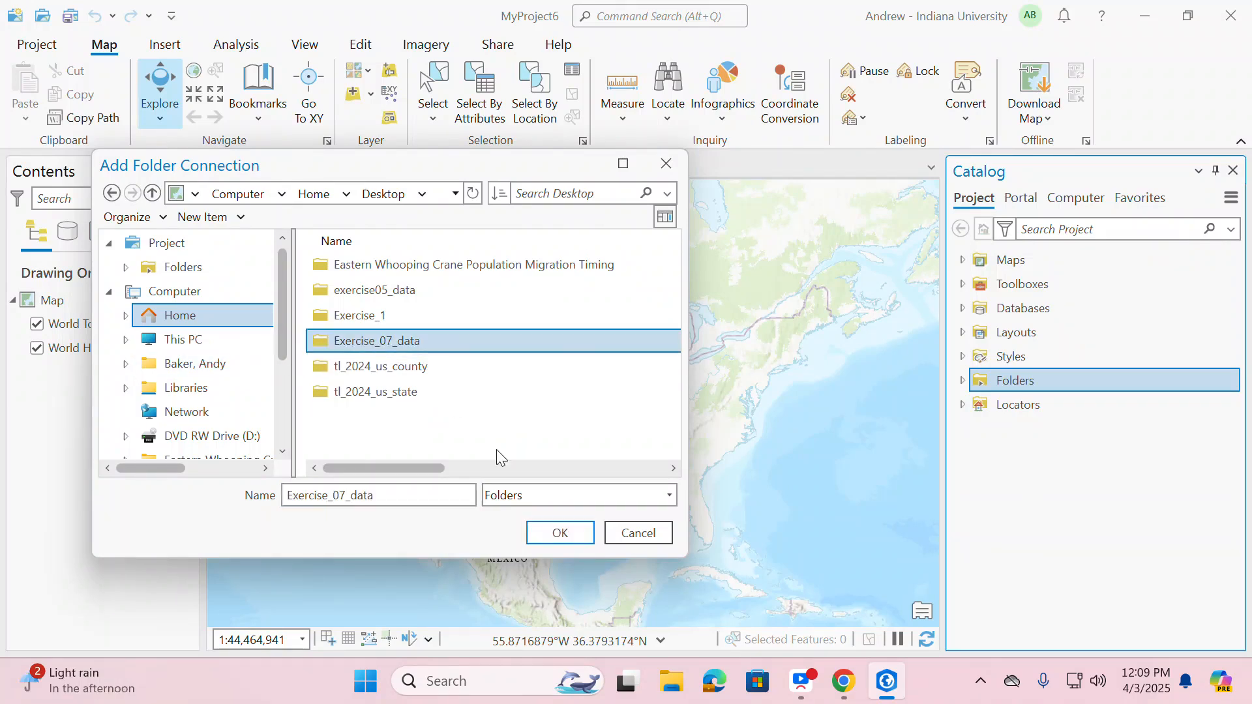
pyautogui.click(556, 535)
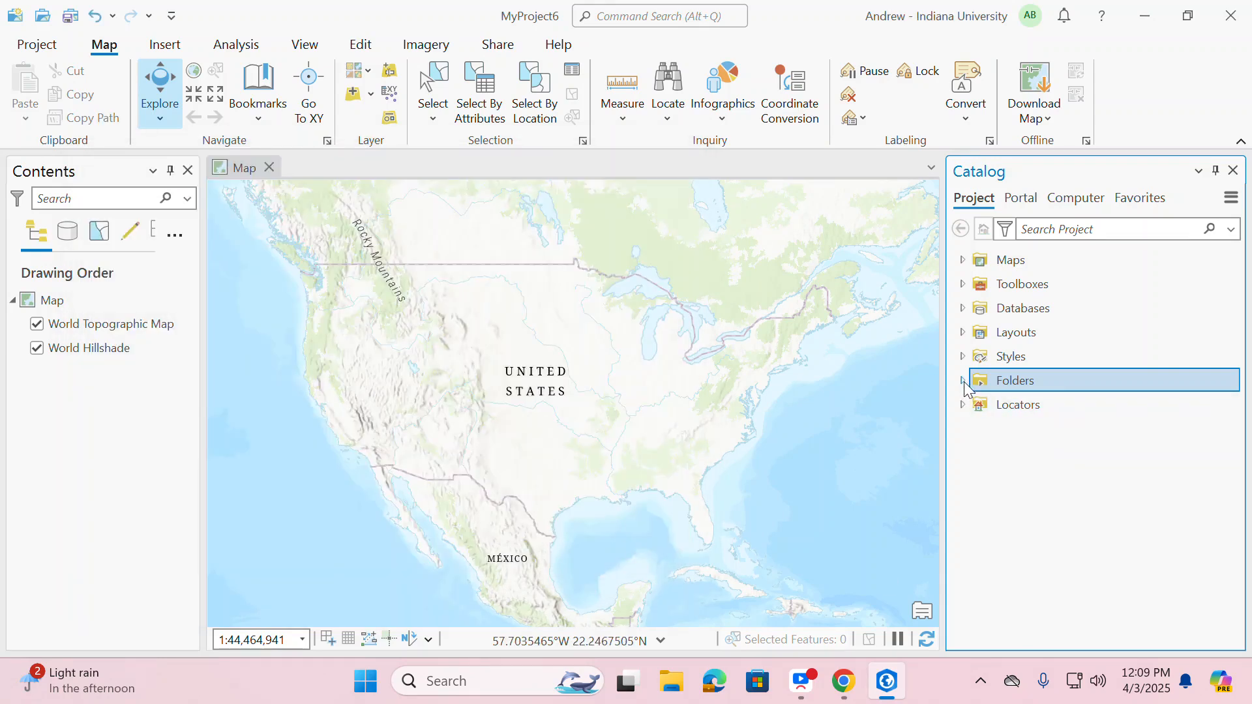
# Step: Add indiana_counties.shp from the New folder inside Exercise_07_data to the current map
pyautogui.click(963, 382)
pyautogui.click(977, 431)
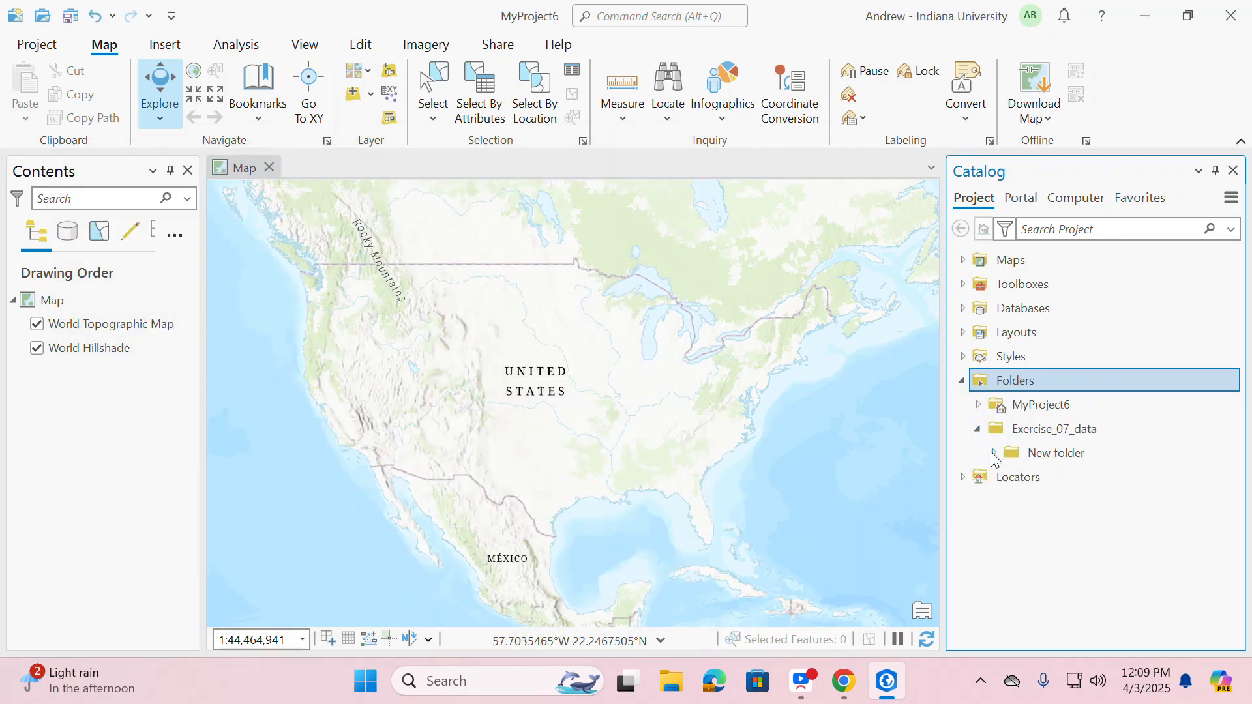
pyautogui.click(994, 454)
pyautogui.rightClick(1057, 478)
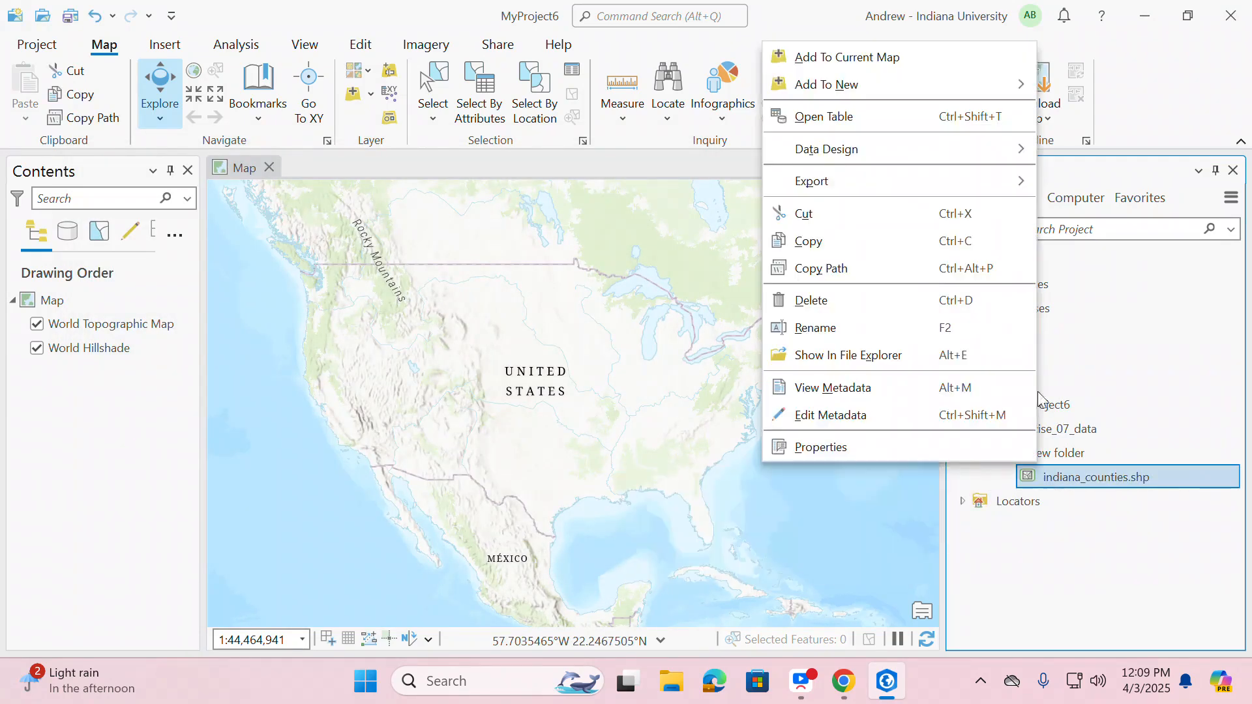
pyautogui.click(942, 60)
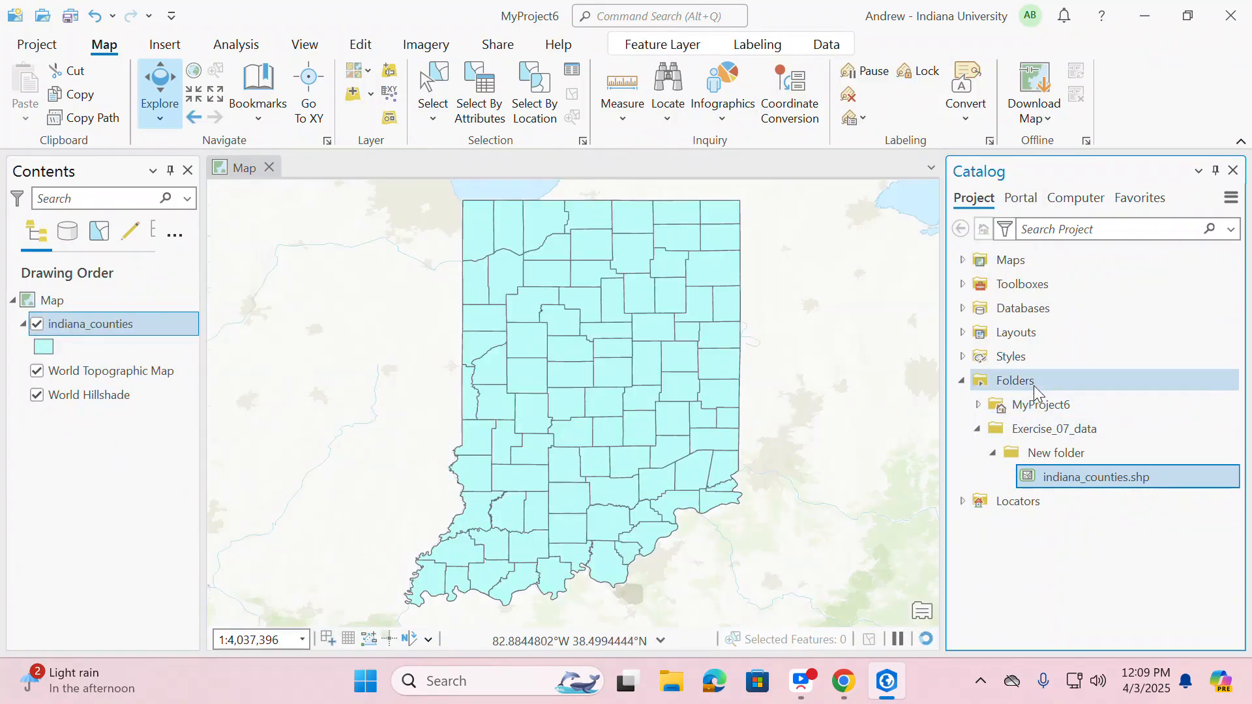
pyautogui.rightClick(1035, 387)
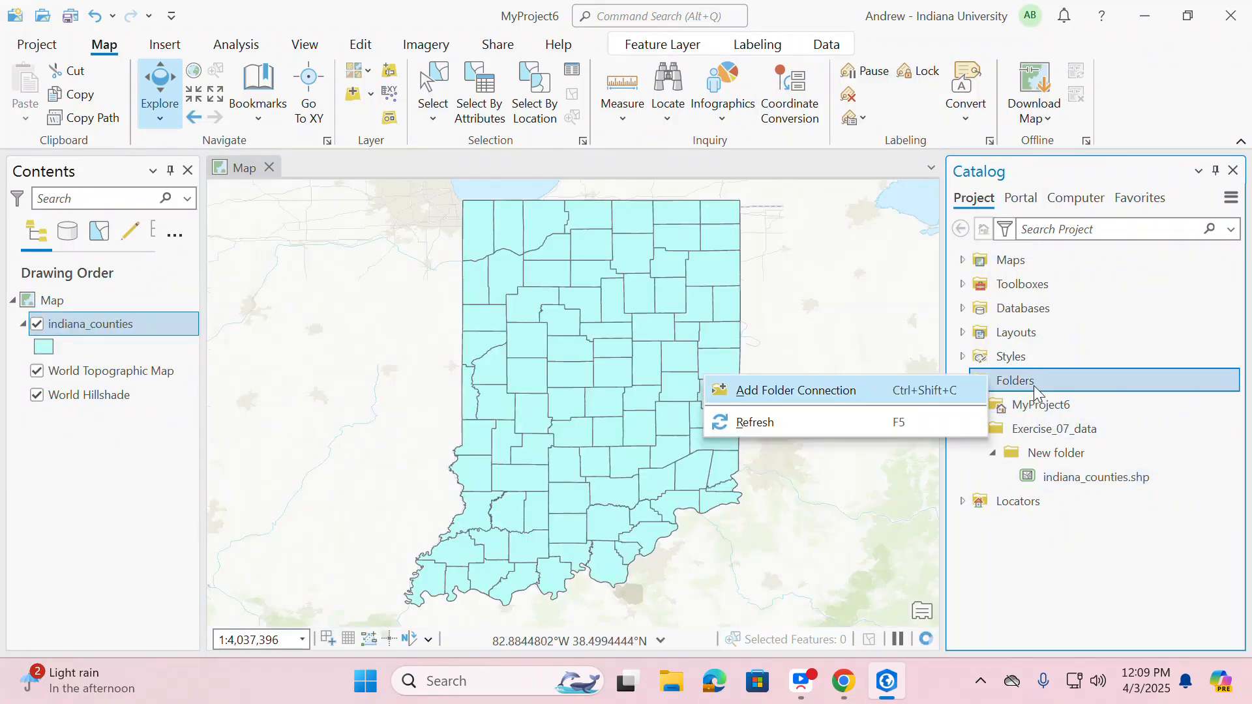
pyautogui.click(1097, 503)
pyautogui.rightClick(1037, 381)
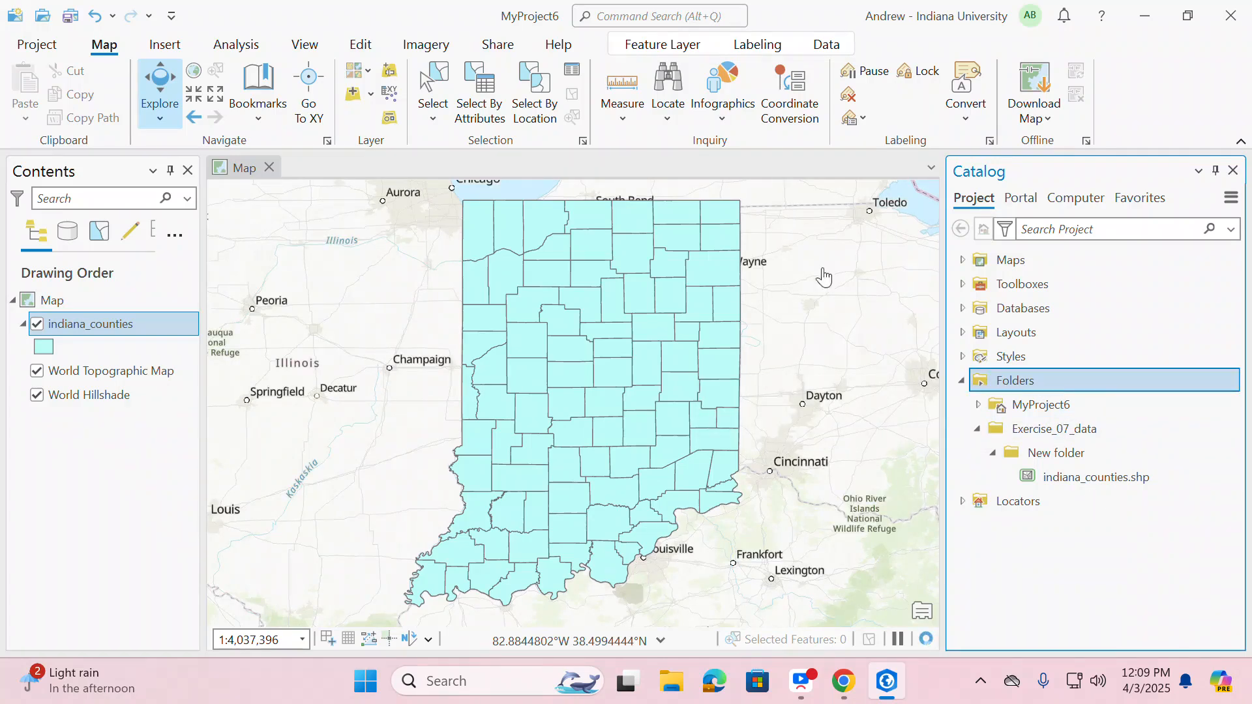
# Step: Try again to add IN_County_Health_2020.xlsx from the Desktop by browsing for data, and cancel the Add Data dialog
pyautogui.click(371, 95)
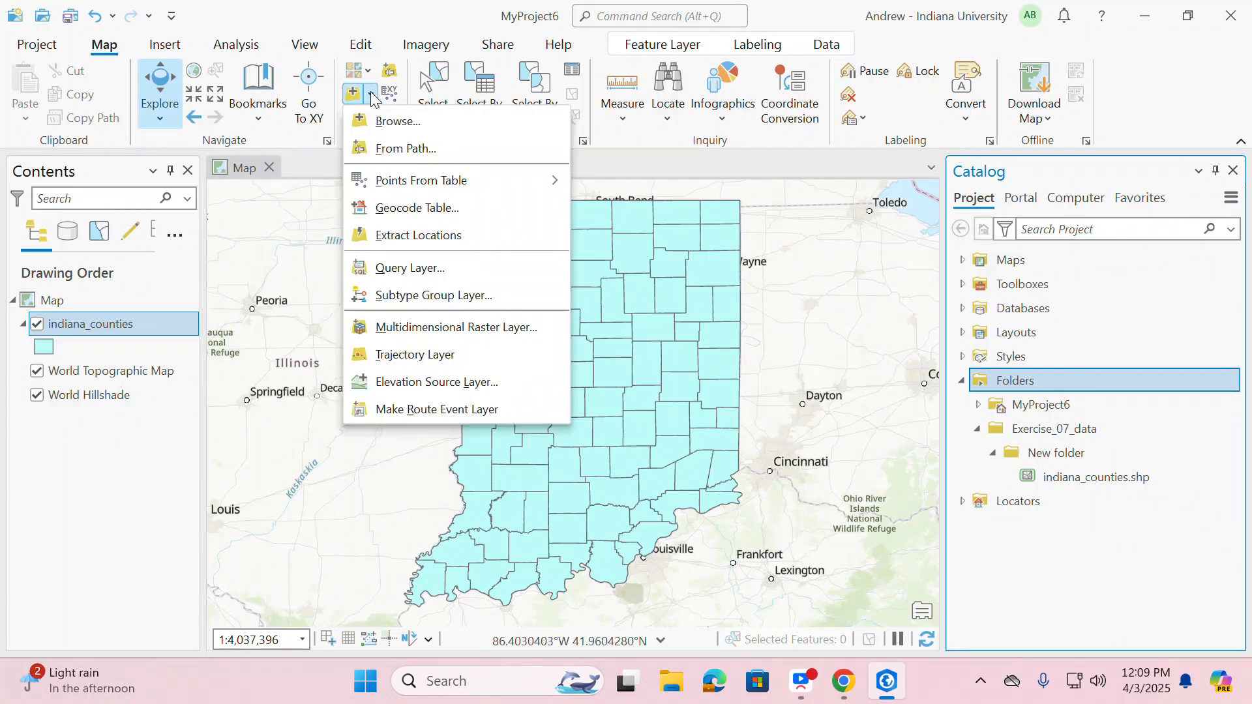
pyautogui.click(378, 124)
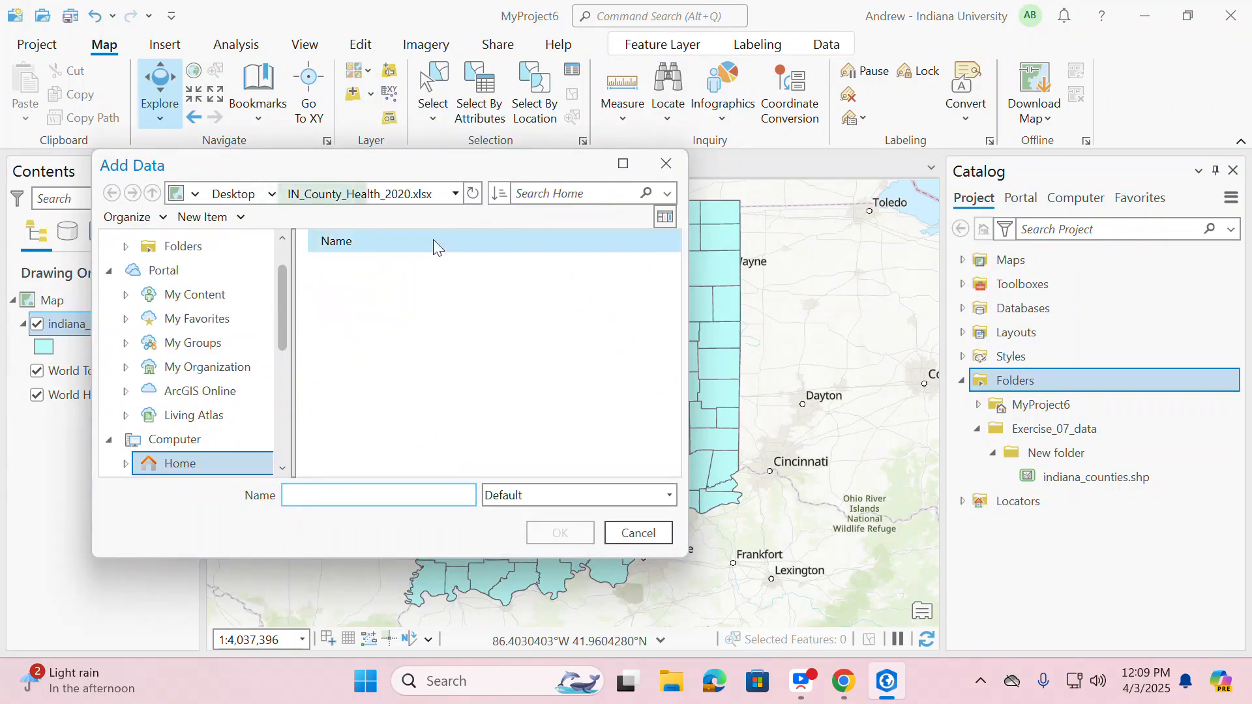
pyautogui.click(221, 368)
pyautogui.click(180, 464)
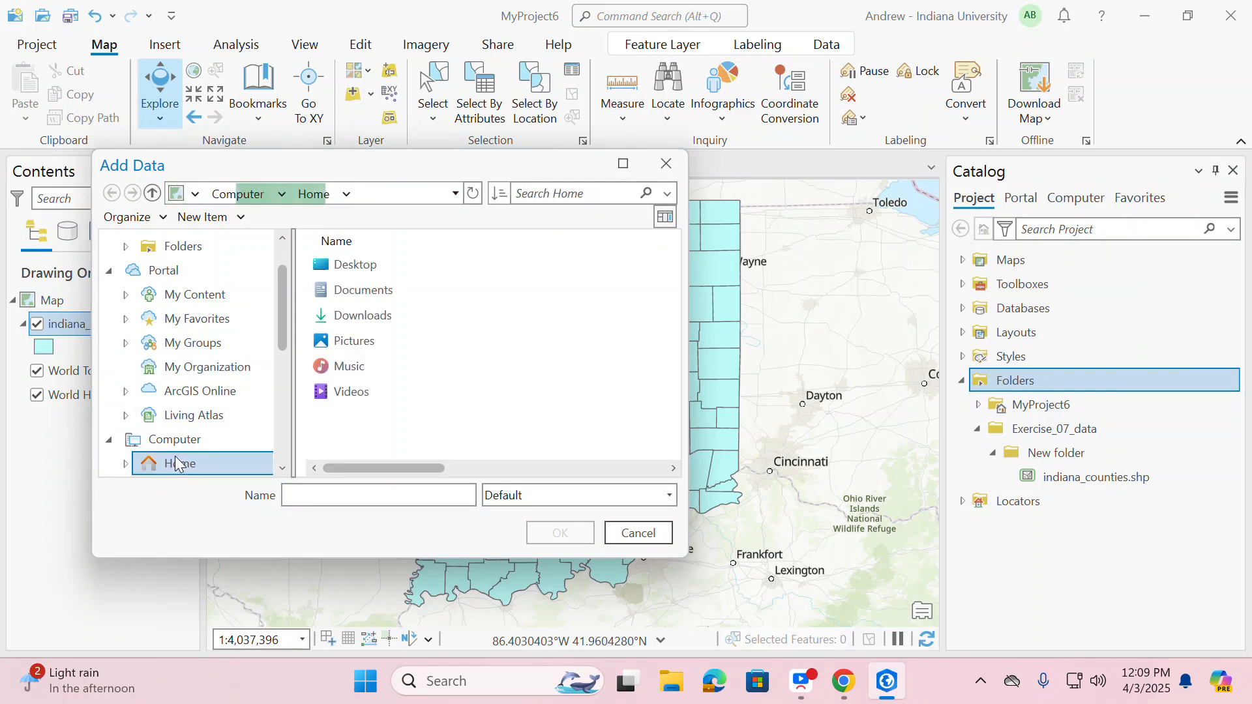
pyautogui.click(352, 265)
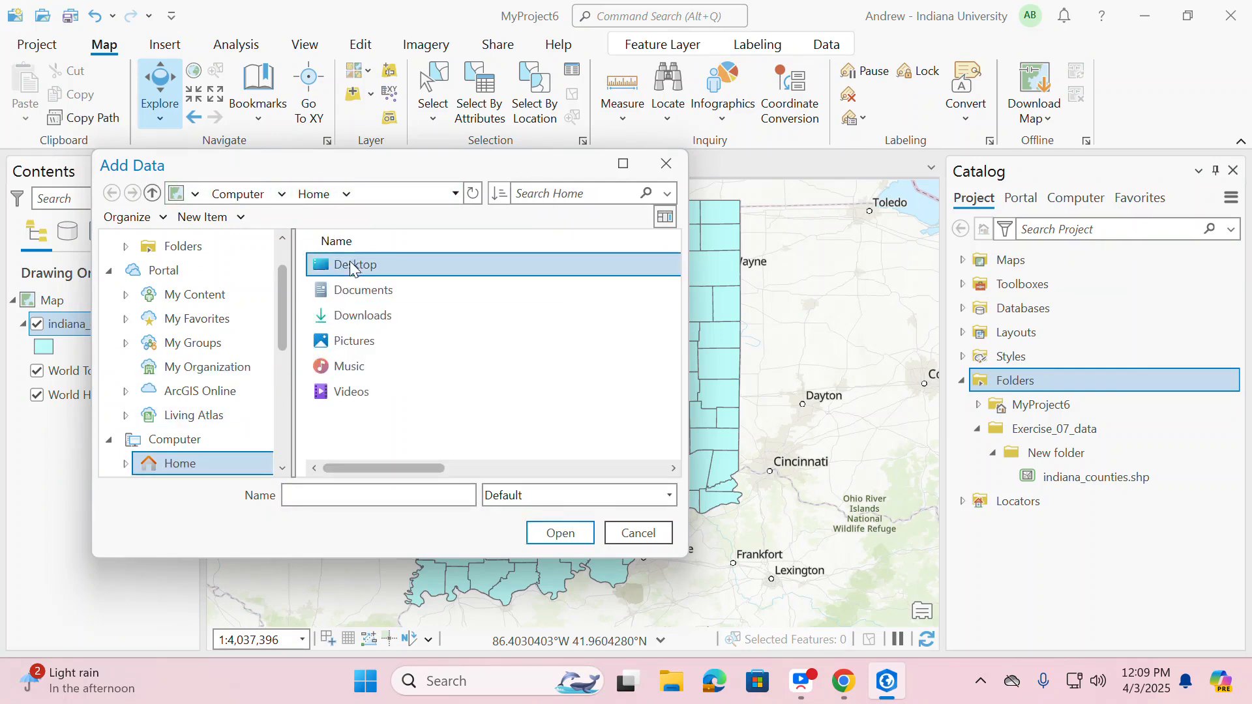
pyautogui.click(550, 537)
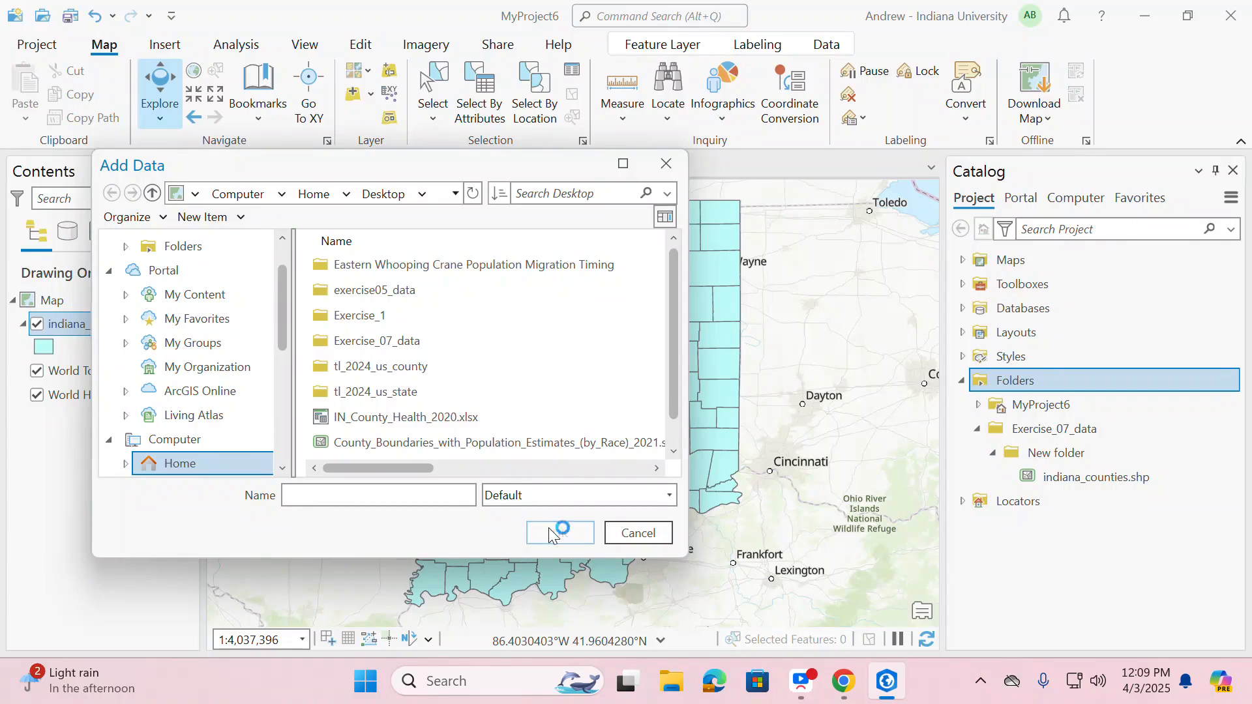
pyautogui.doubleClick(411, 419)
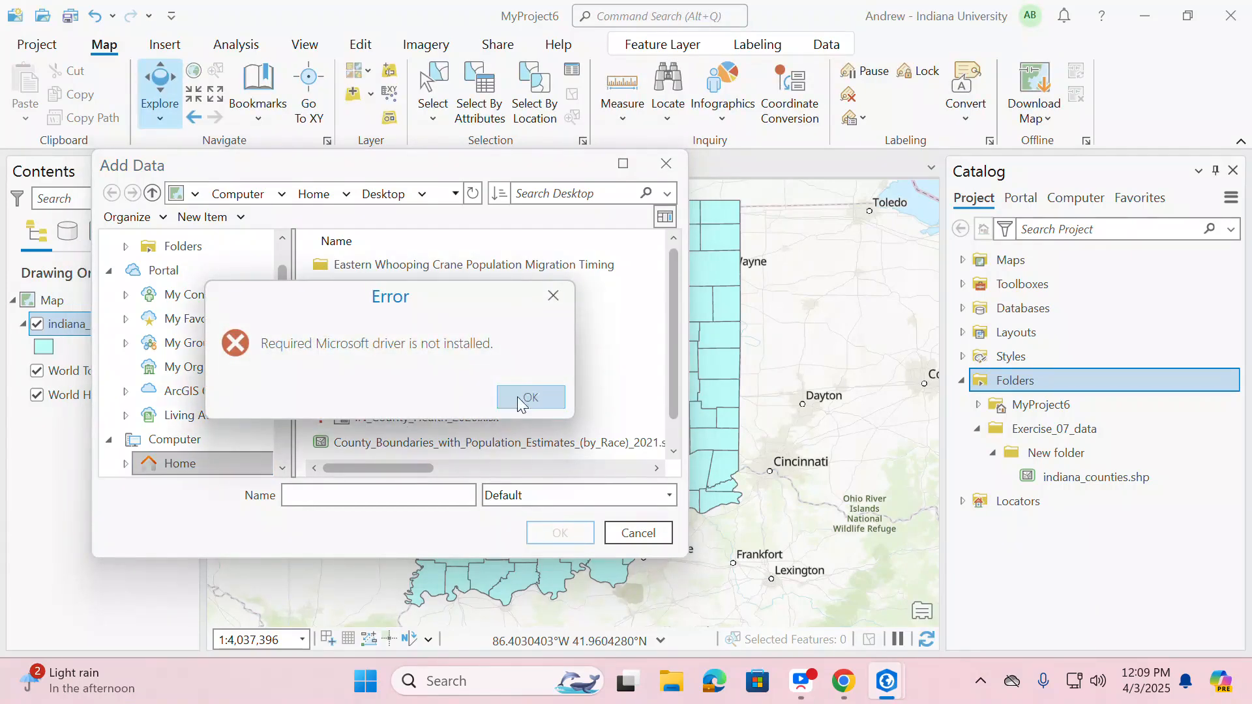
pyautogui.click(524, 395)
pyautogui.click(381, 422)
pyautogui.scroll(-1, 380, 422)
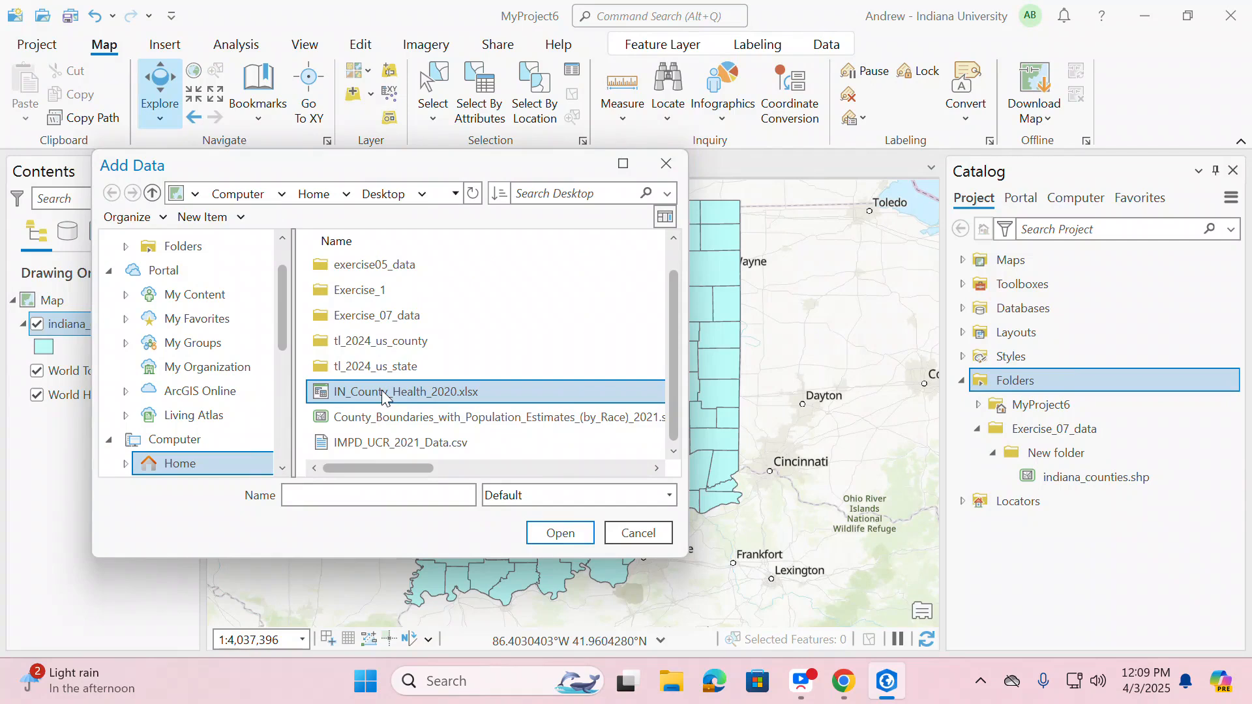
pyautogui.click(562, 535)
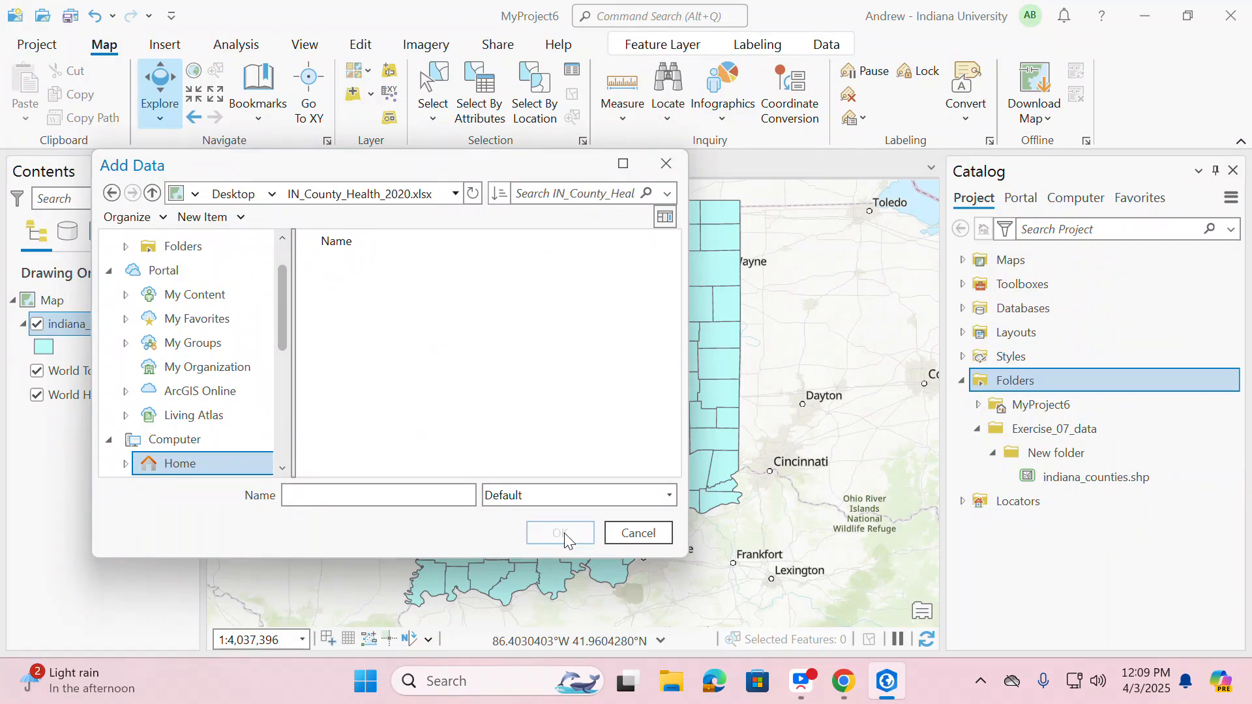
pyautogui.click(637, 533)
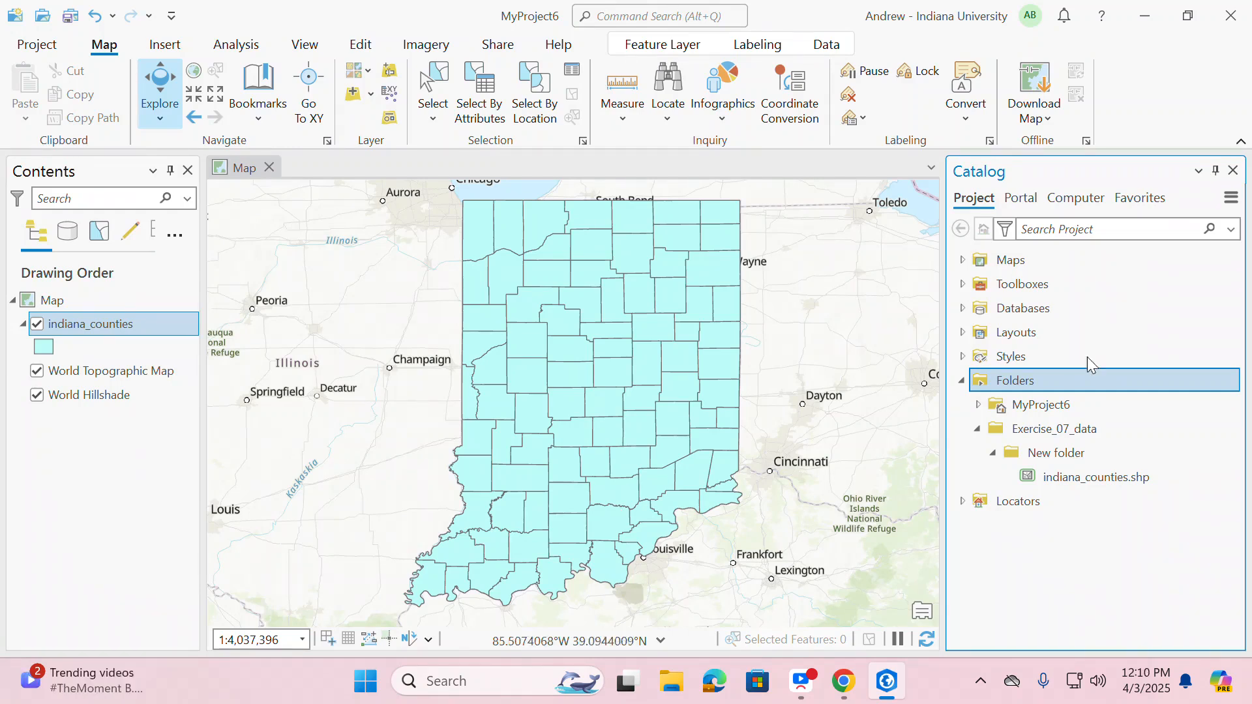
# Step: Minimize ArcGIS Pro and open IN_County_Health_2020.xlsx from the desktop in Excel
pyautogui.click(1138, 22)
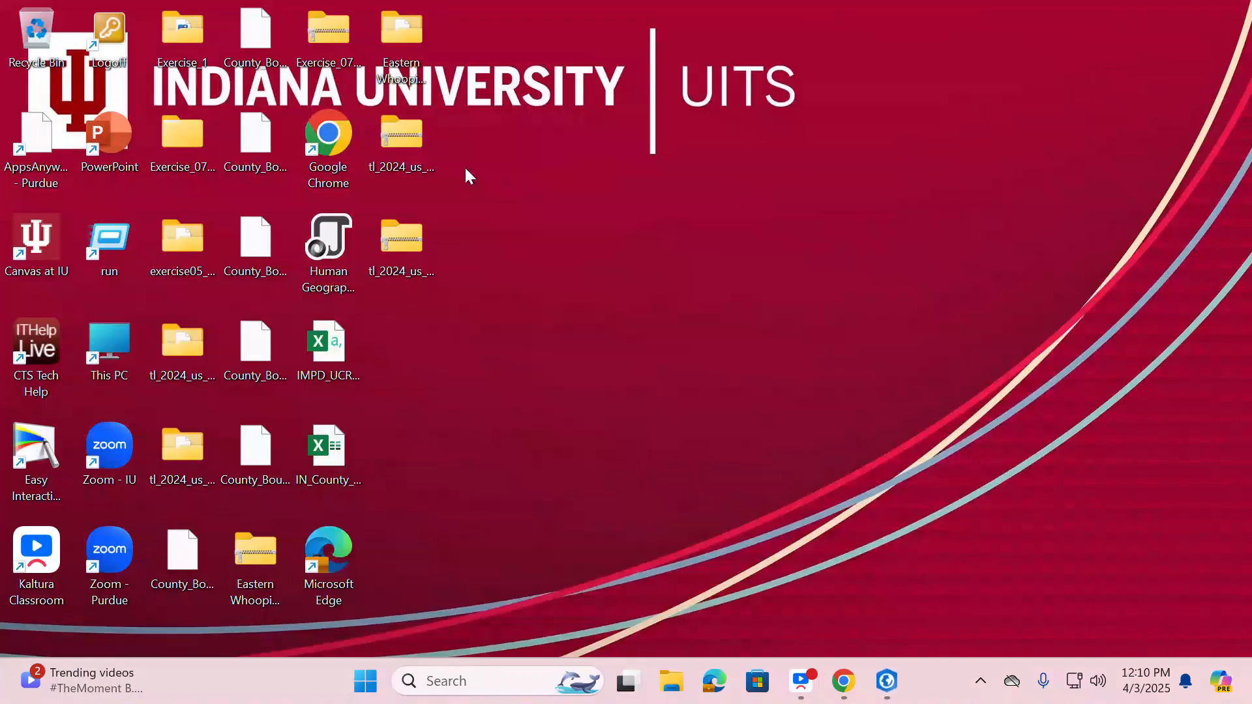
pyautogui.rightClick(340, 347)
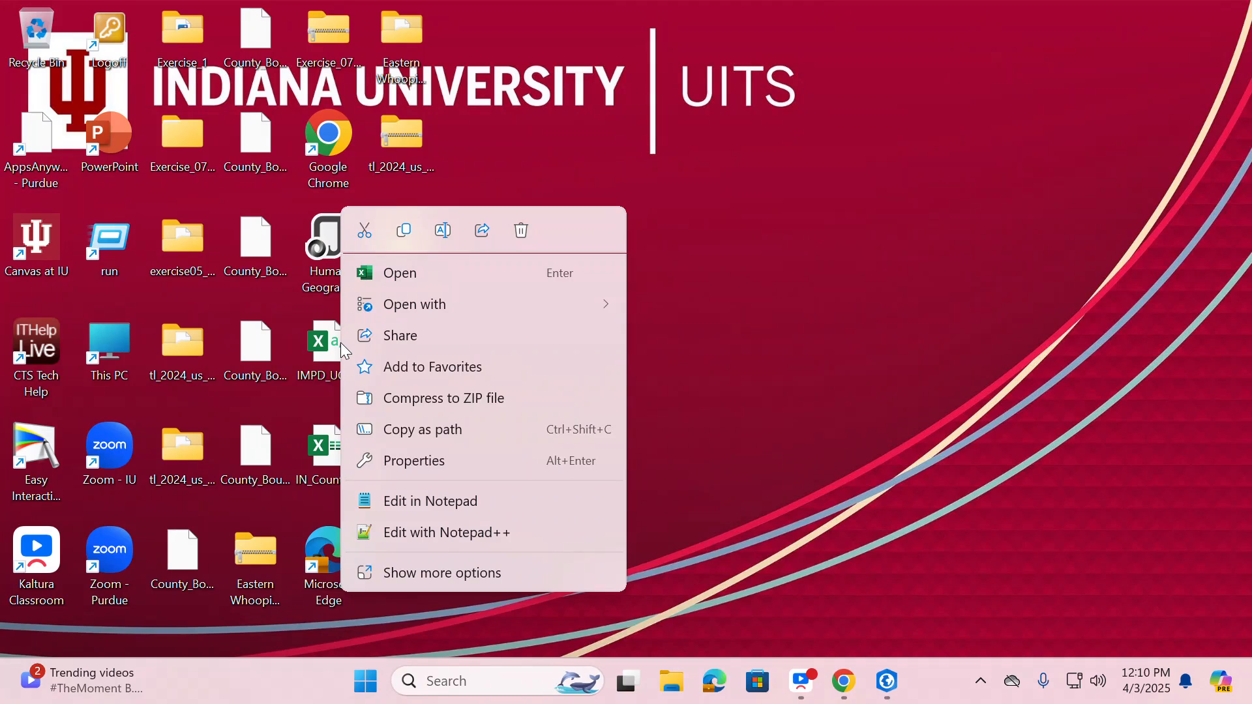
pyautogui.click(326, 461)
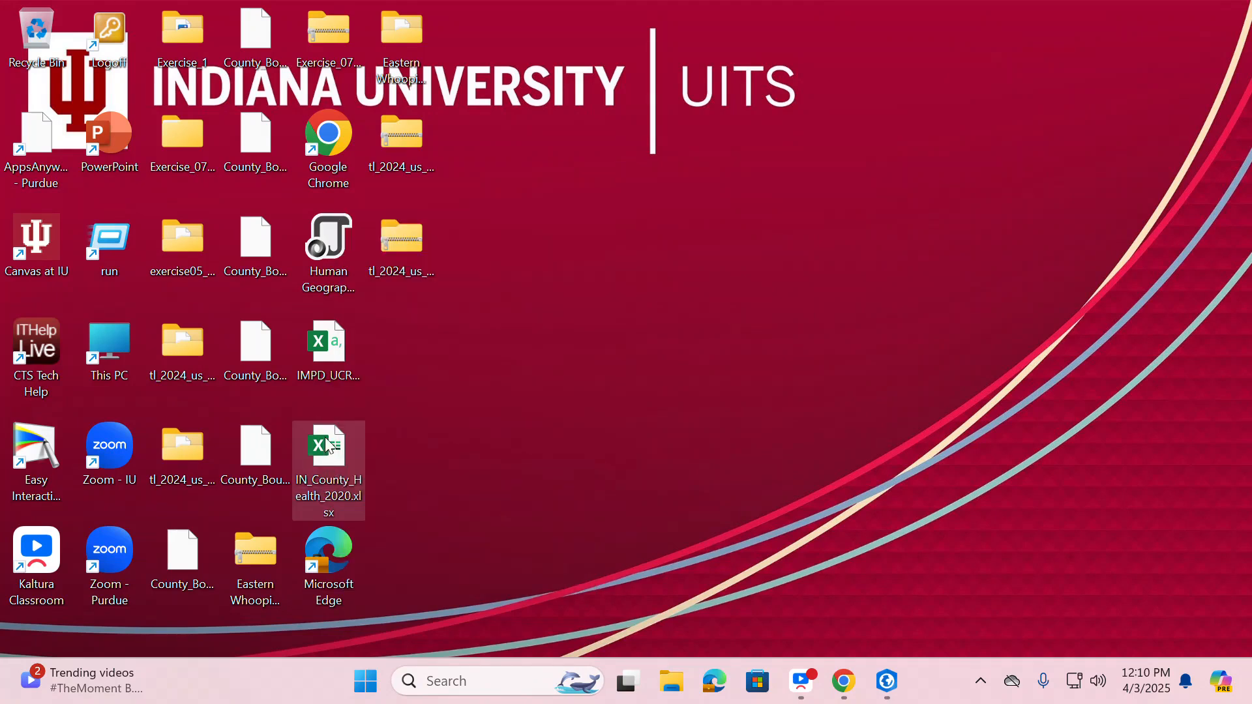
pyautogui.rightClick(325, 462)
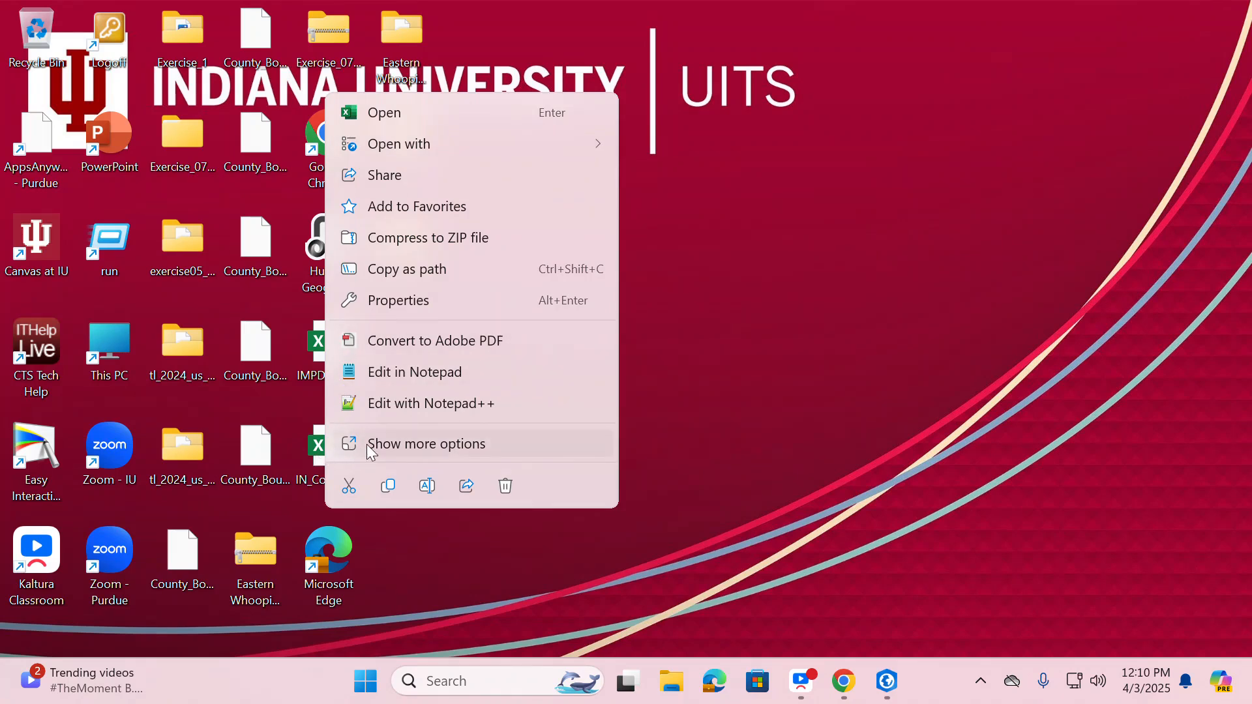
pyautogui.click(320, 459)
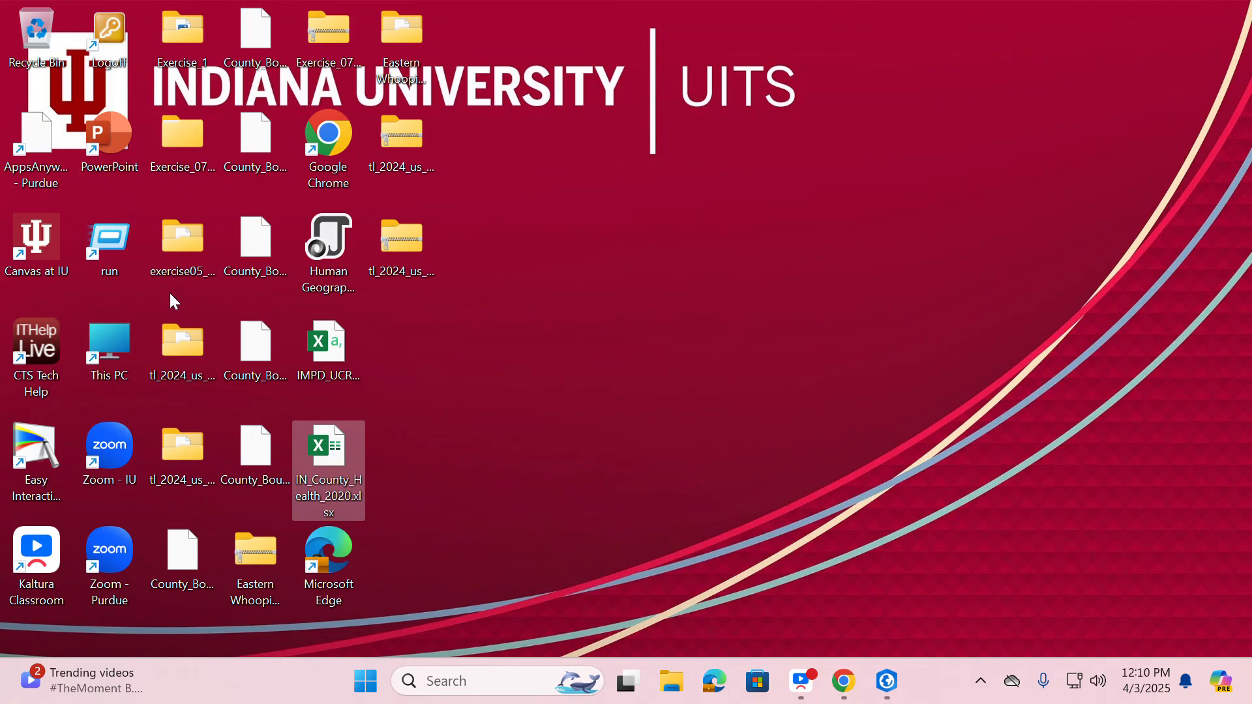
pyautogui.doubleClick(330, 472)
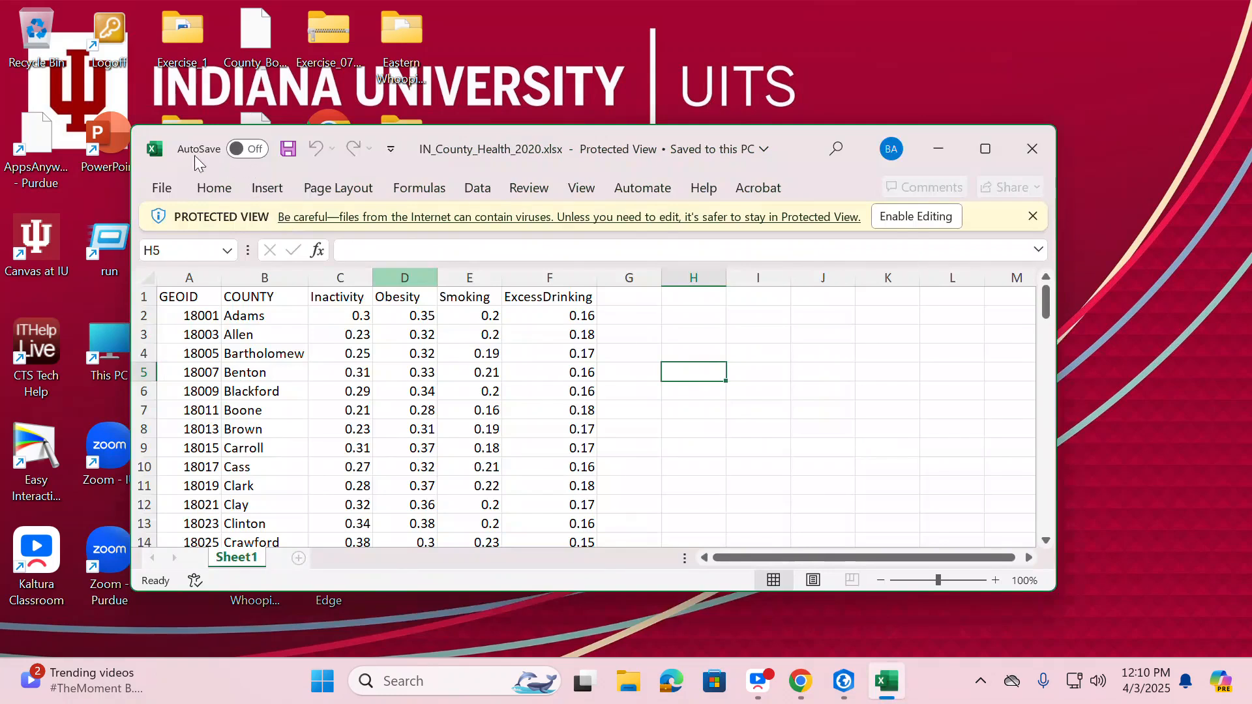
# Step: Try to save the county health workbook while it is in Protected View
pyautogui.click(167, 188)
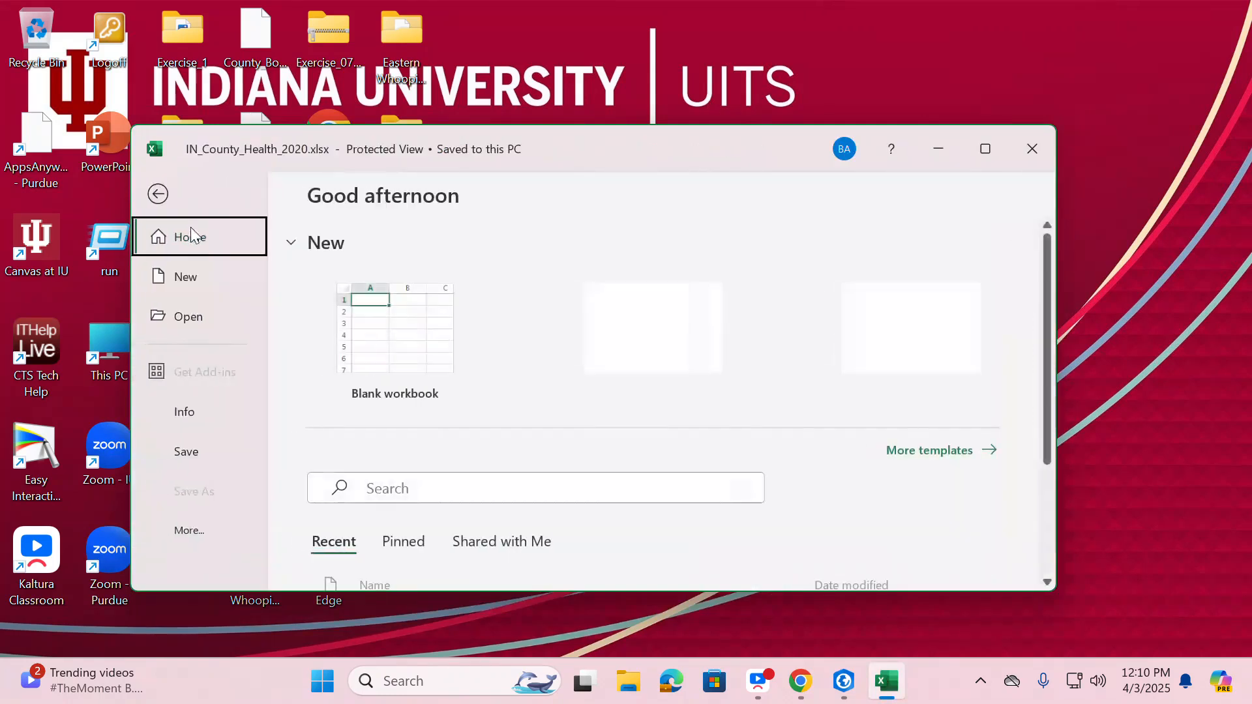
pyautogui.click(190, 453)
pyautogui.click(685, 392)
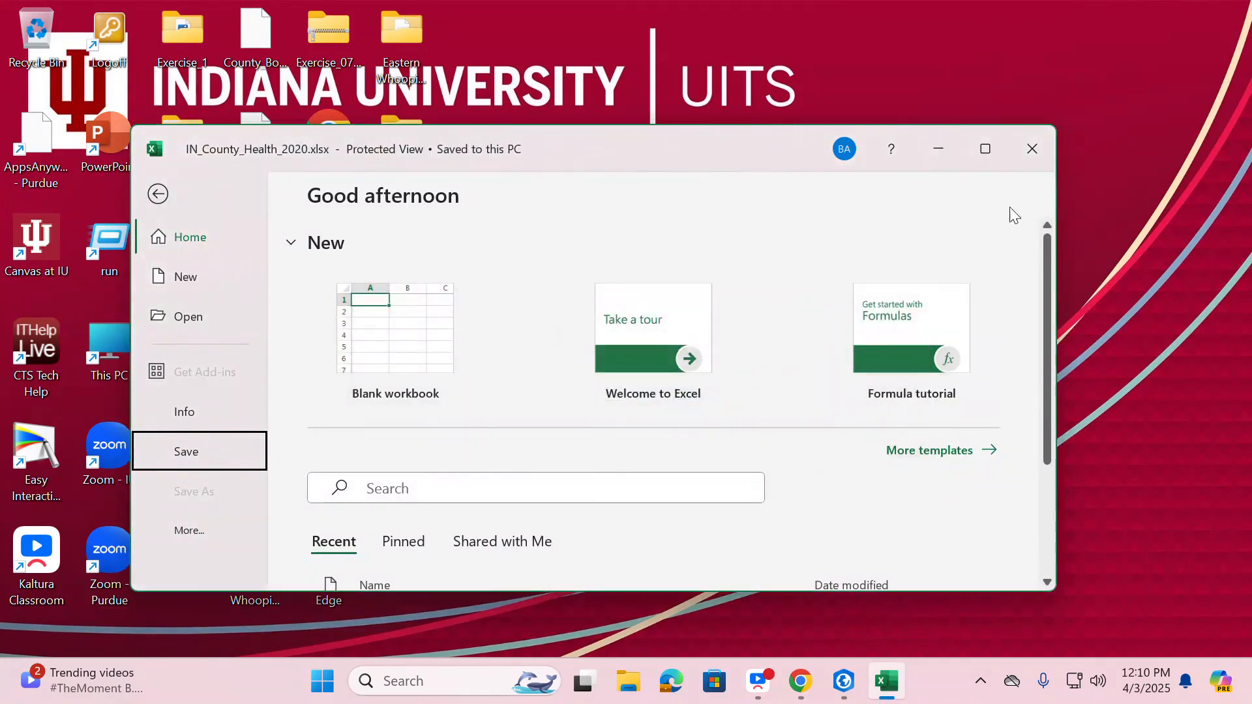
# Step: Return to the county health worksheet and enable editing for the protected workbook
pyautogui.click(986, 153)
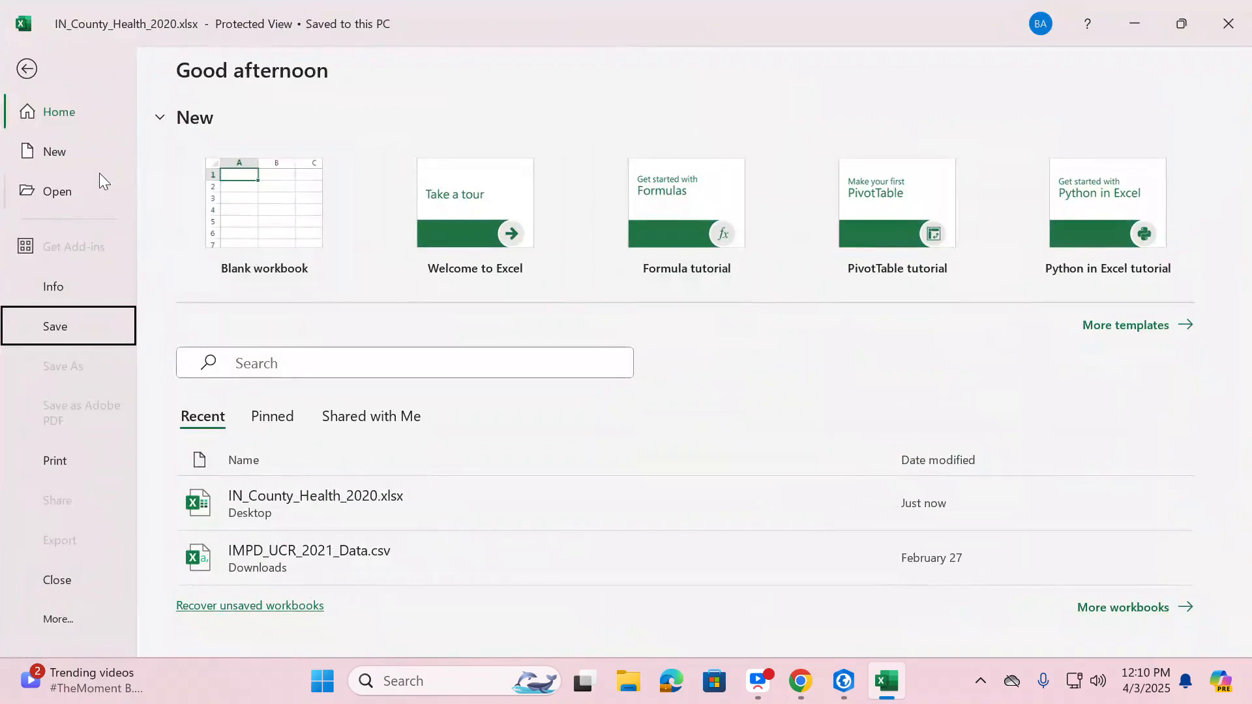
pyautogui.click(26, 68)
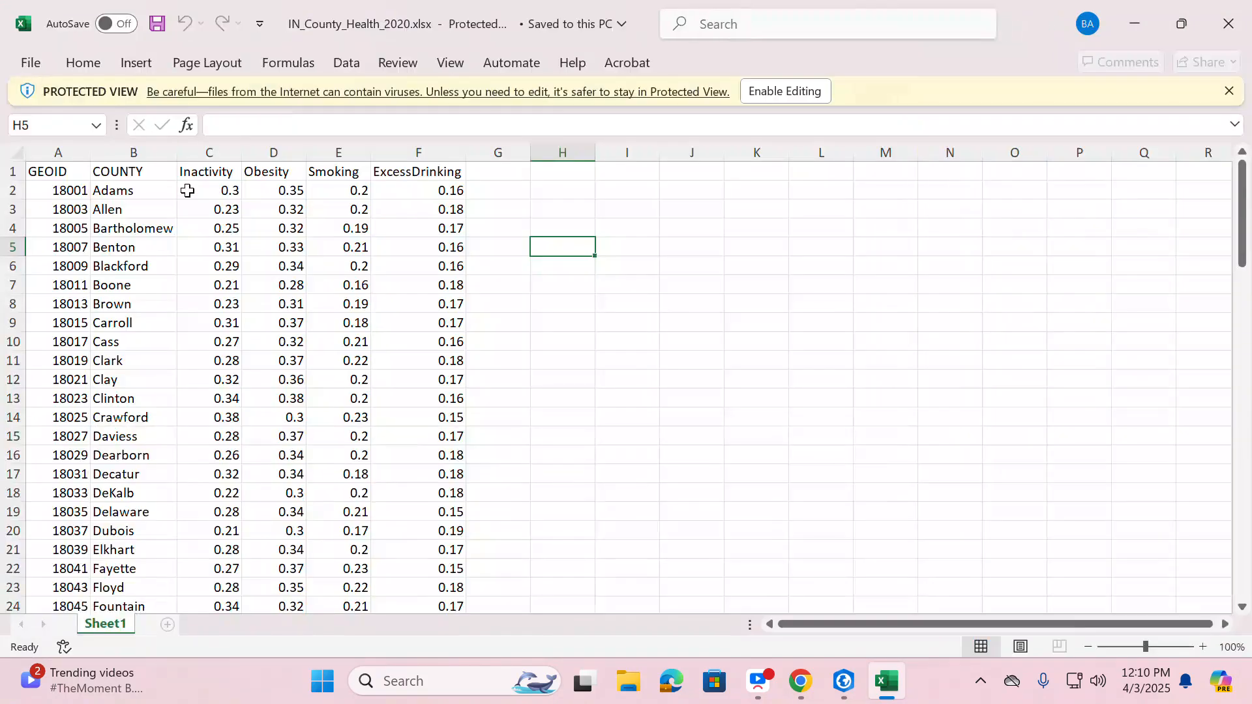
pyautogui.click(799, 89)
# Step: Save the workbook to the Desktop as IN_County_Health_2020 in CSV (Comma delimited) format
pyautogui.click(33, 57)
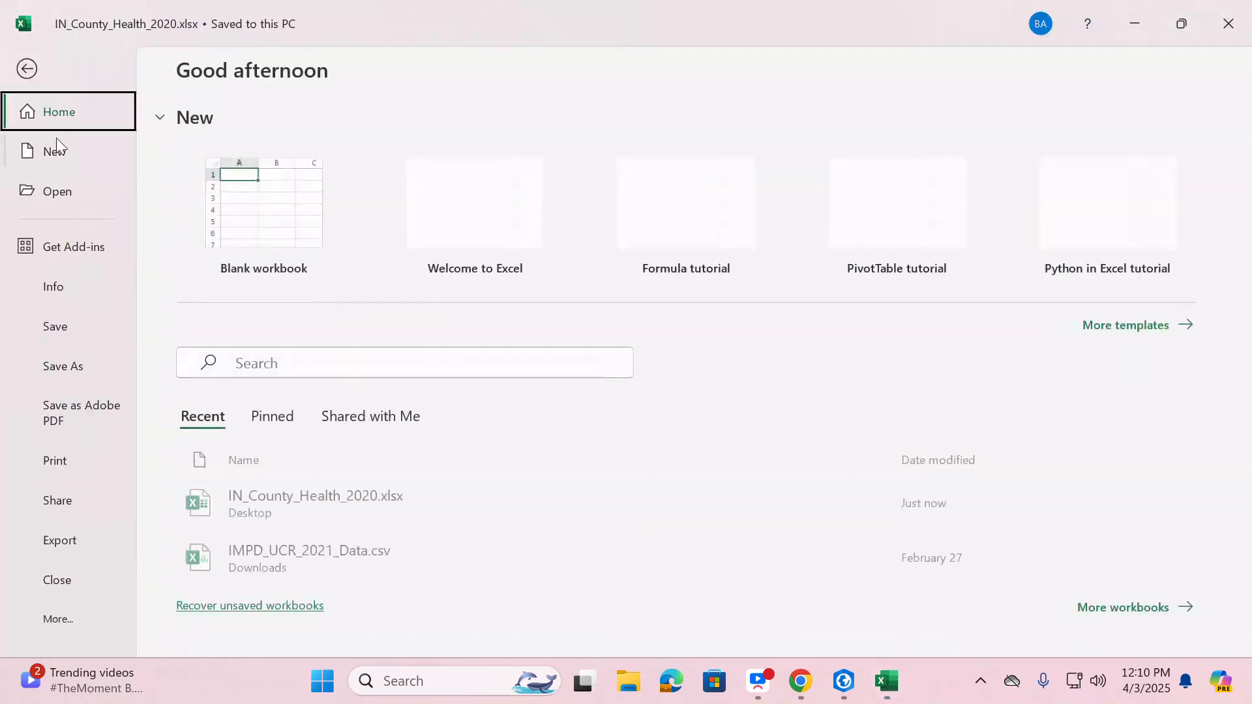
pyautogui.click(67, 364)
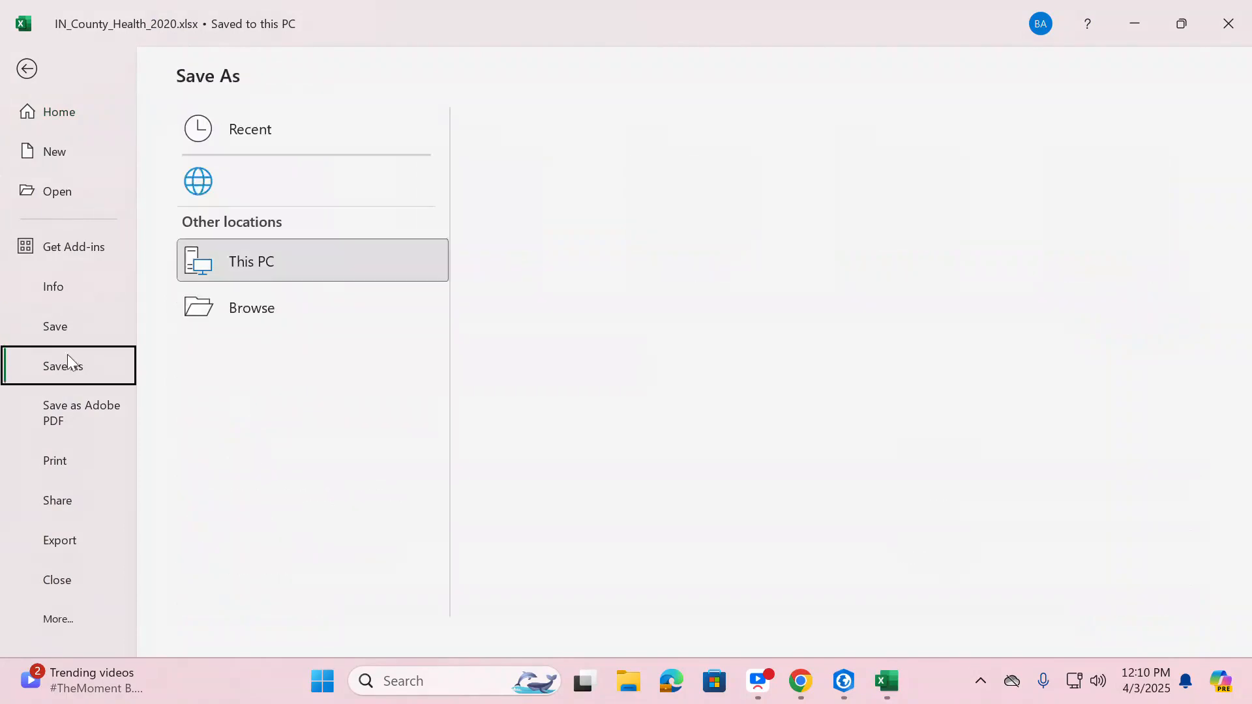
pyautogui.click(824, 180)
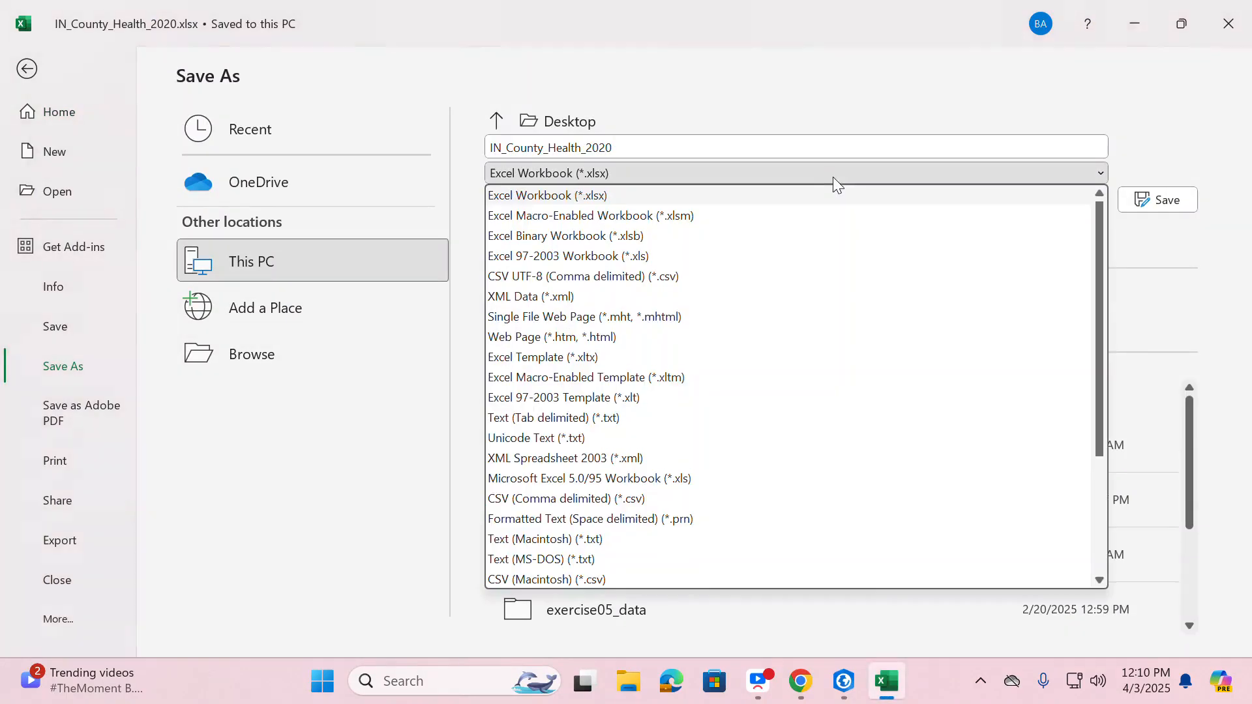
pyautogui.click(649, 503)
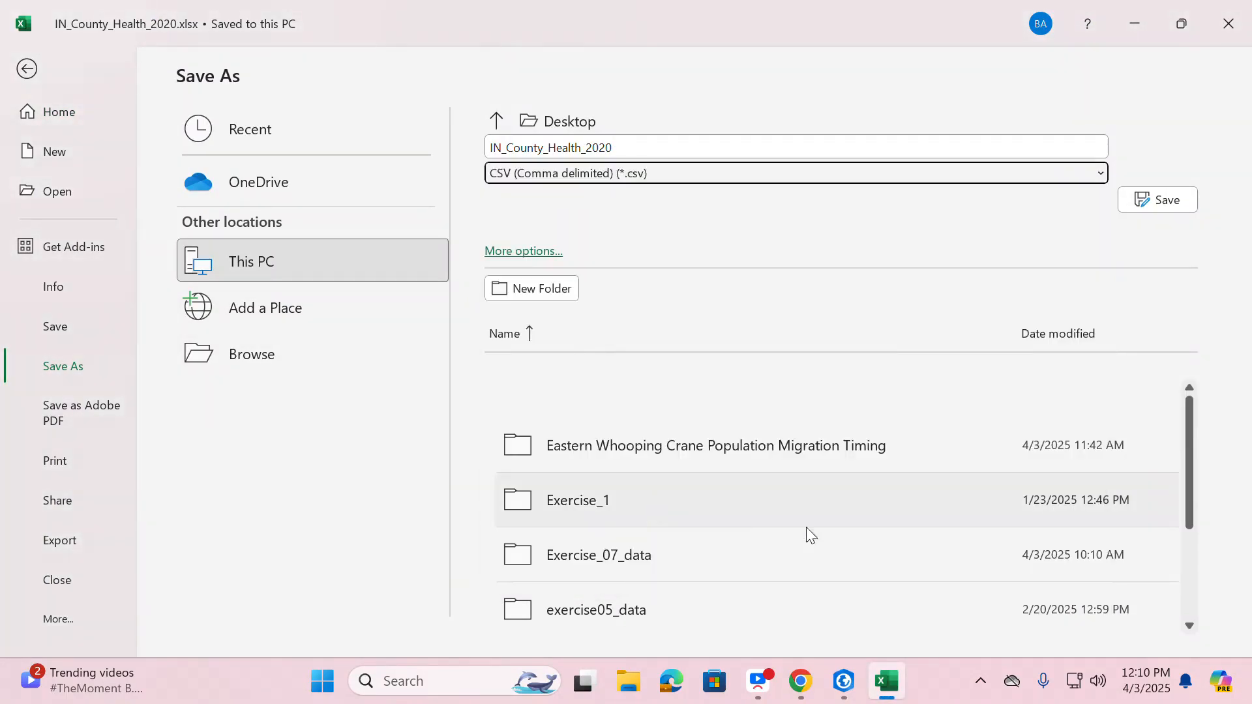
pyautogui.click(1158, 200)
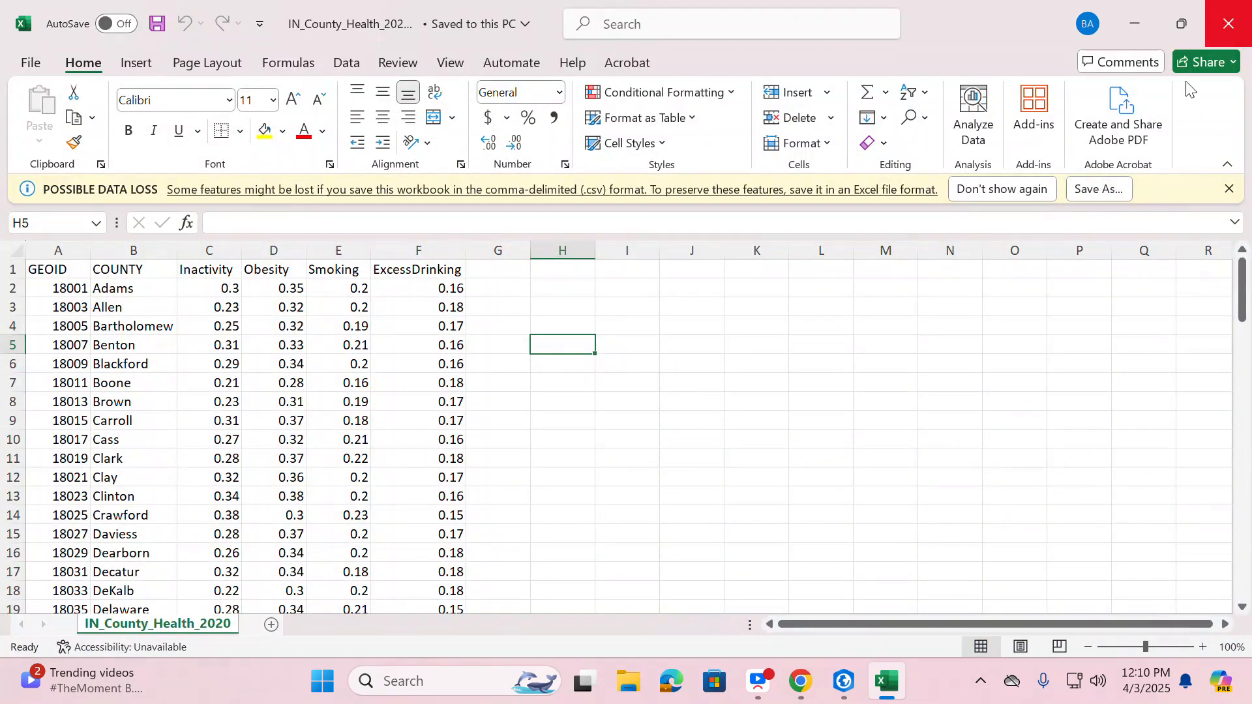
# Step: Switch to ArcGIS Pro, browse the Desktop for the county health CSV to add to the map, and cancel the Add Data dialog
pyautogui.click(844, 681)
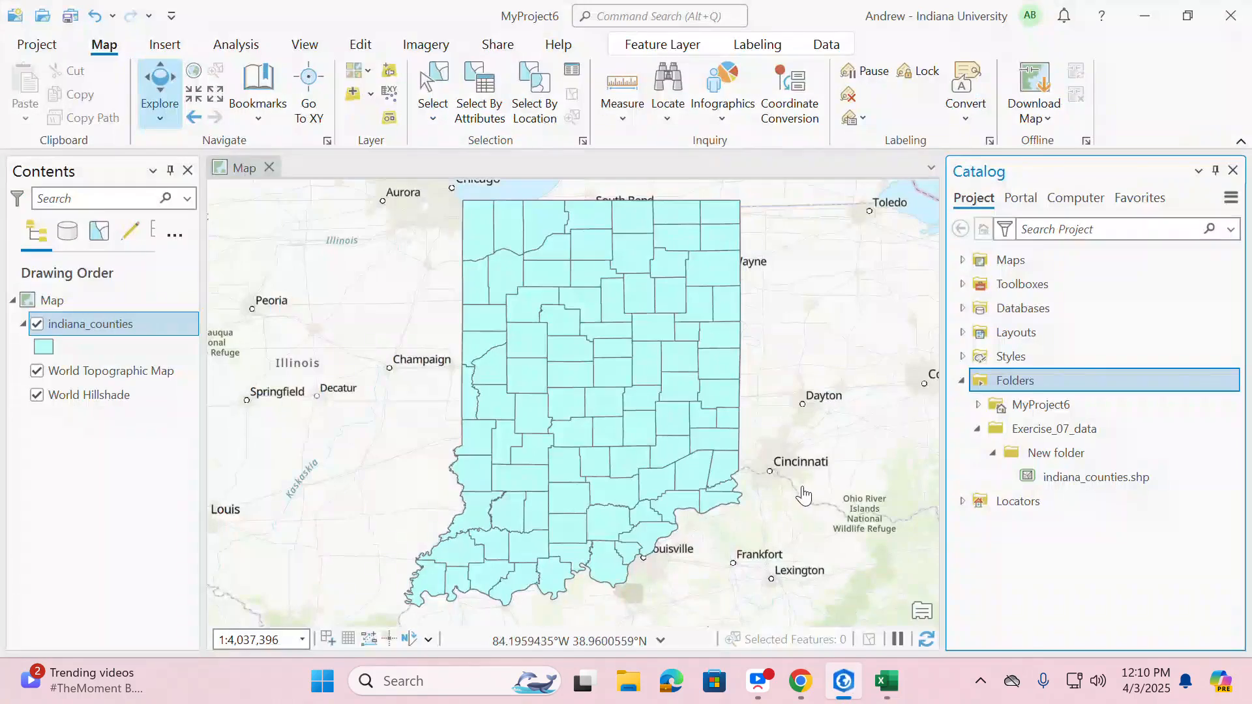
pyautogui.click(353, 95)
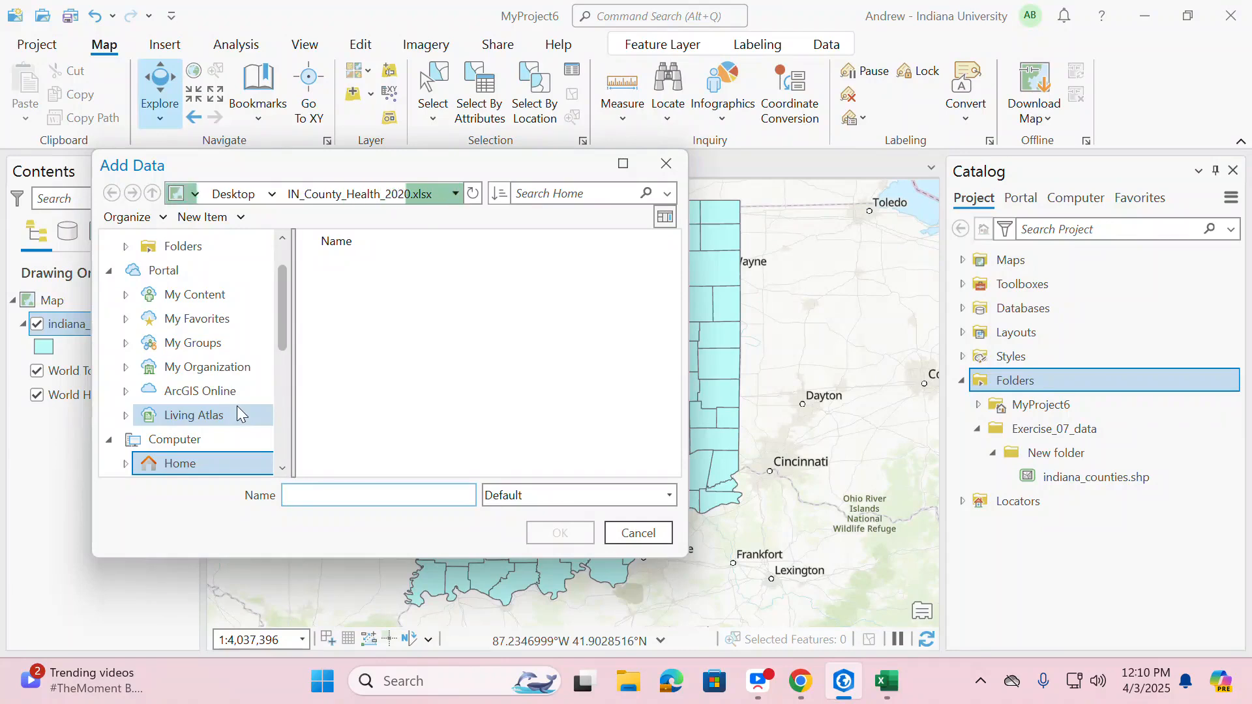
pyautogui.click(210, 415)
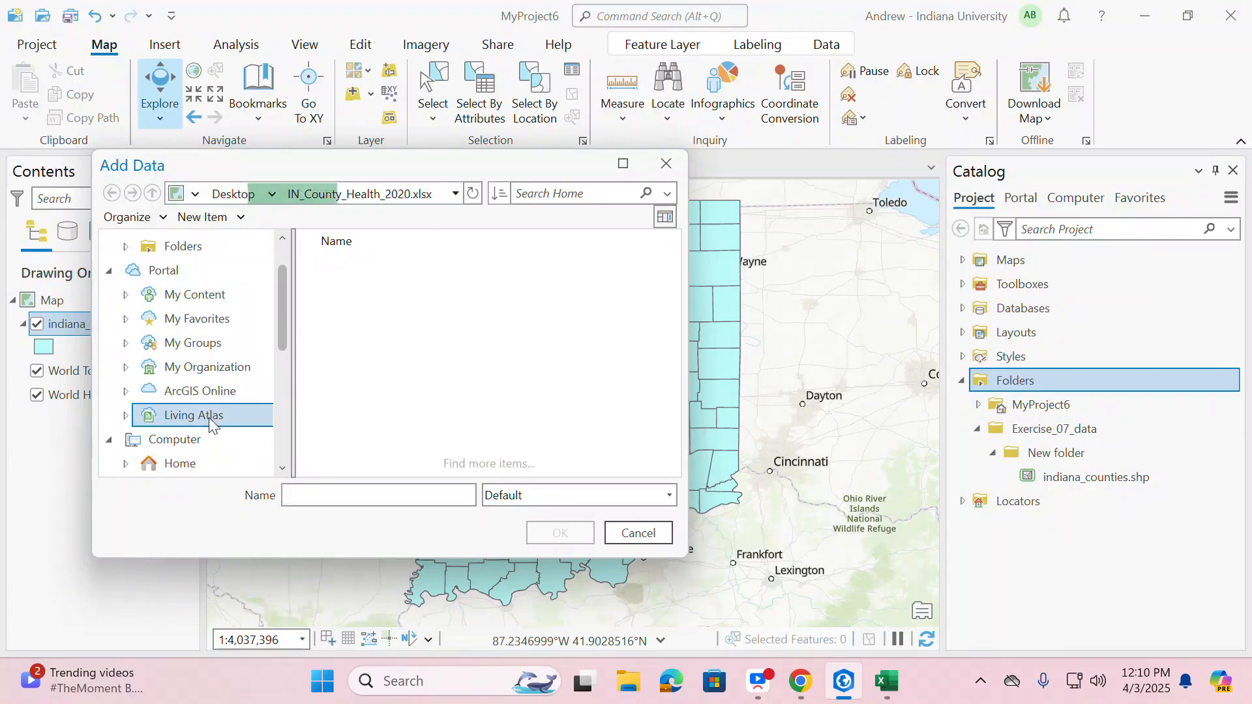
pyautogui.click(198, 456)
pyautogui.click(351, 266)
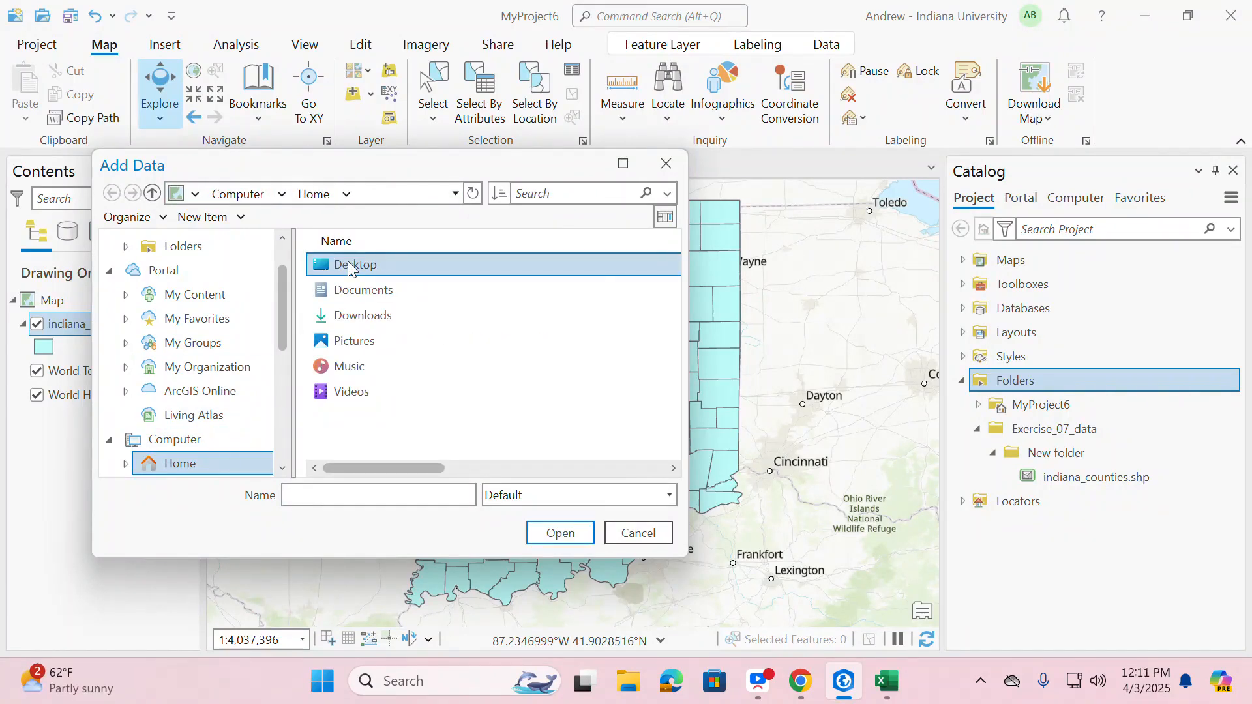
pyautogui.doubleClick(351, 266)
pyautogui.doubleClick(460, 340)
pyautogui.scroll(-1, 460, 337)
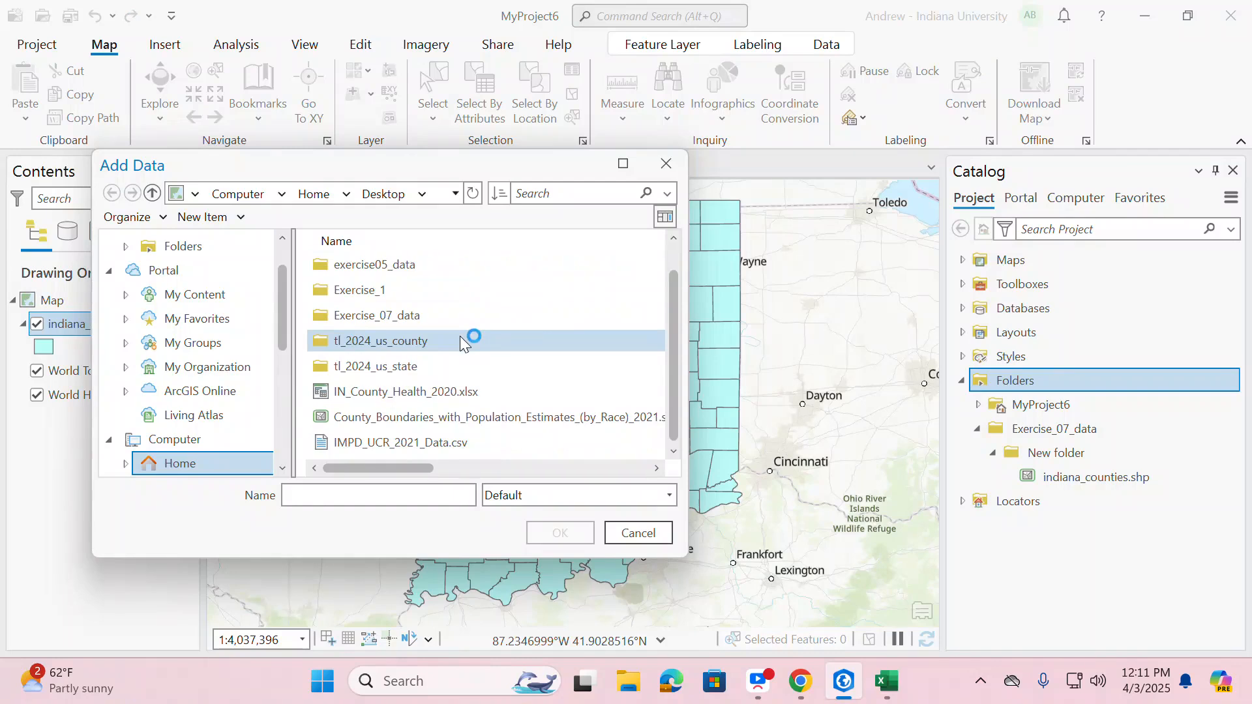
pyautogui.scroll(1, 429, 424)
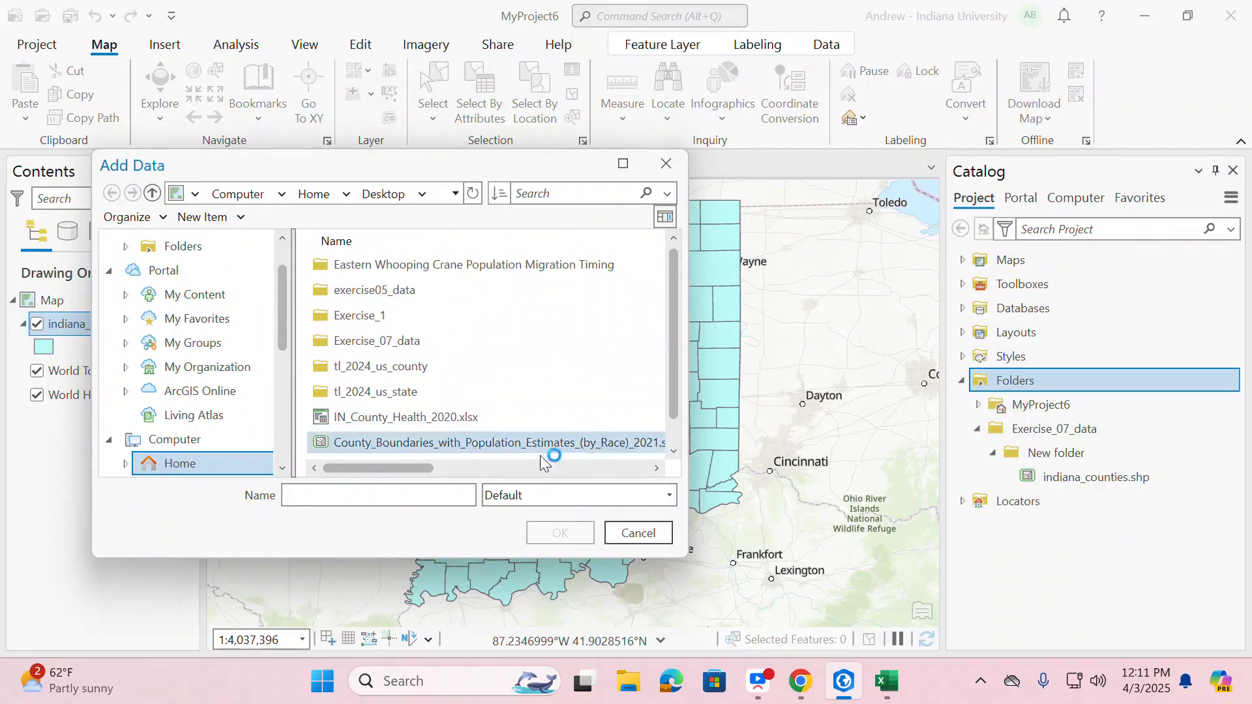
pyautogui.click(639, 533)
# Step: Minimize ArcGIS Pro and close IN_County_Health_2020.csv in Excel
pyautogui.click(1145, 15)
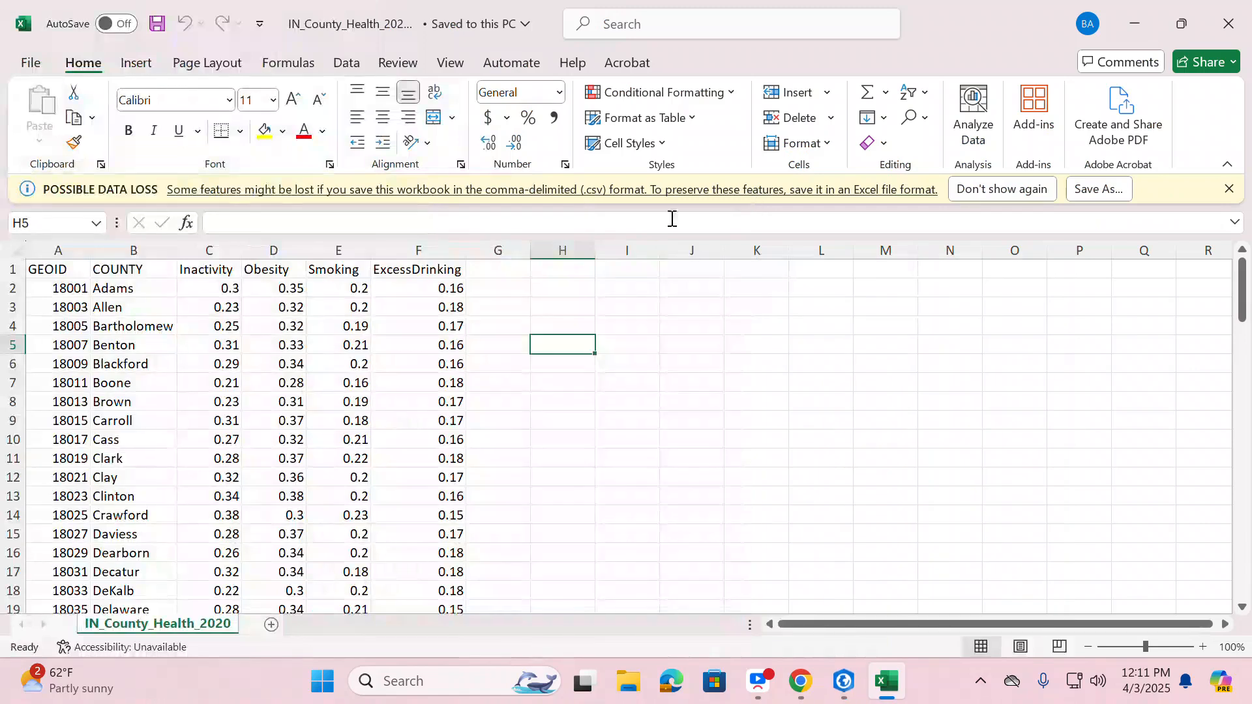
pyautogui.click(1186, 26)
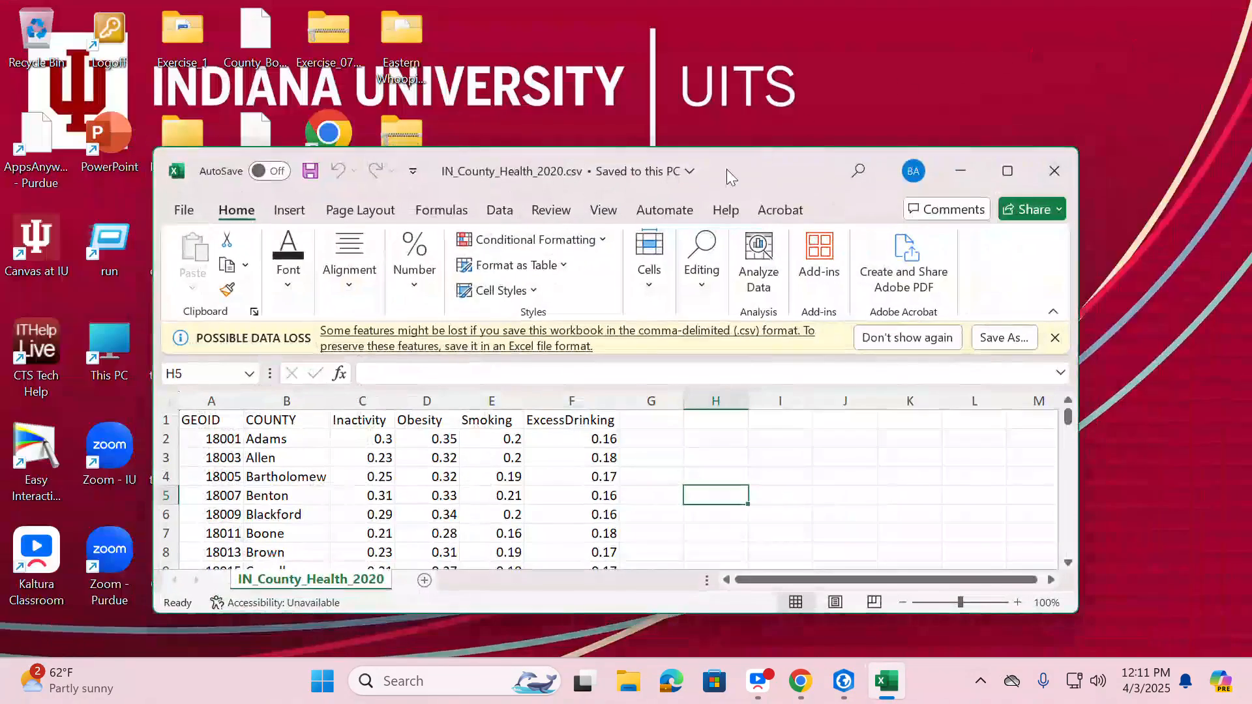
pyautogui.moveTo(739, 174); pyautogui.dragTo(873, 180)
pyautogui.click(395, 362)
pyautogui.click(1160, 174)
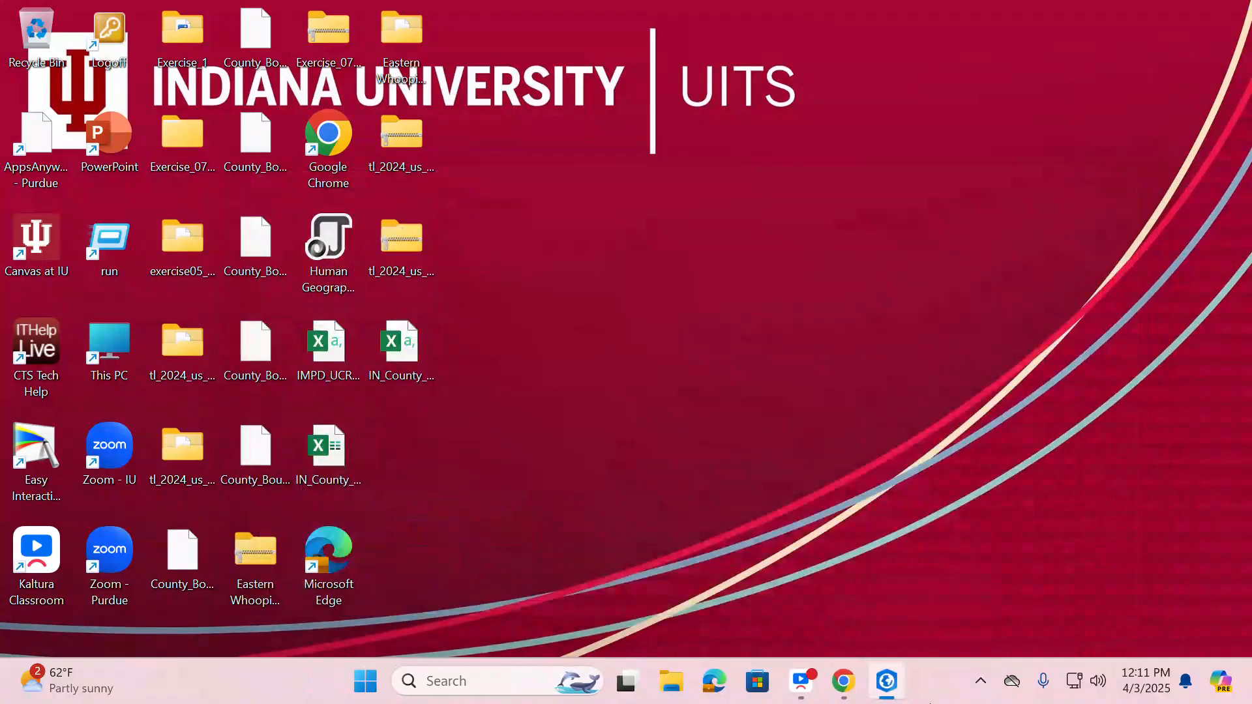
# Step: Try to bring IN_County_Health_2020.csv from the desktop into the ArcGIS Pro project's Folders, then maximize the ArcGIS Pro window again
pyautogui.click(886, 681)
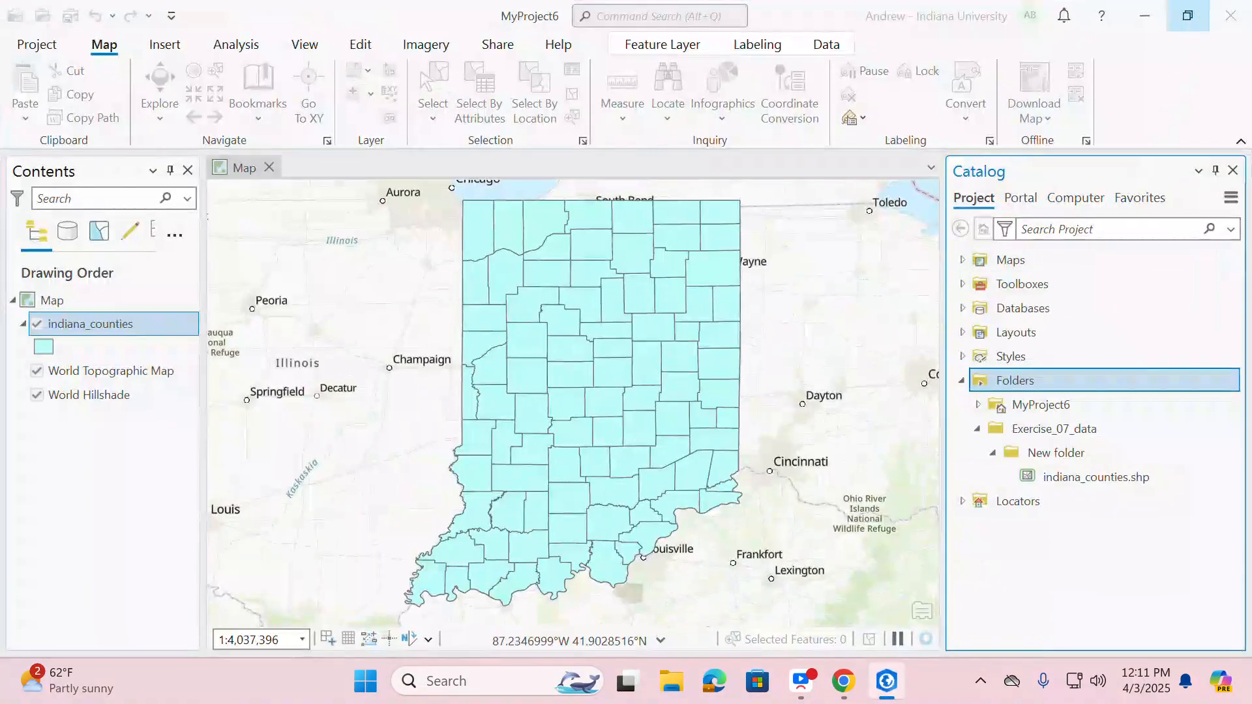
pyautogui.click(1188, 16)
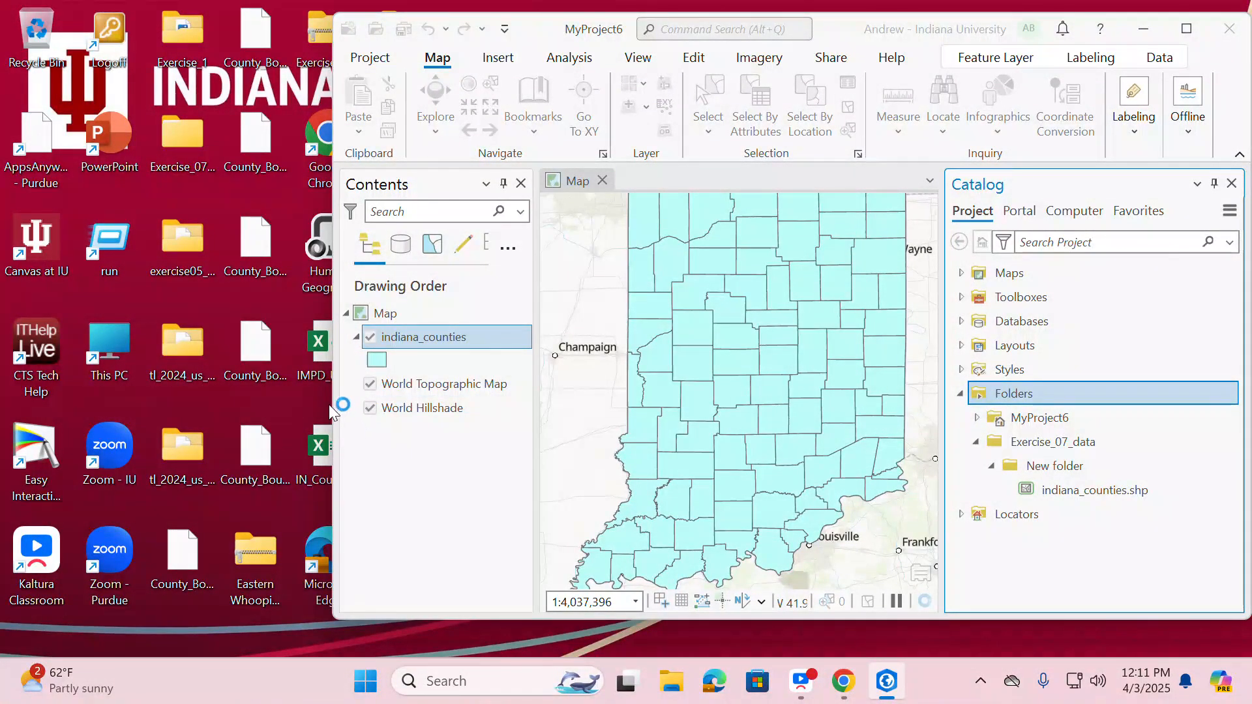
pyautogui.moveTo(330, 406); pyautogui.dragTo(332, 405)
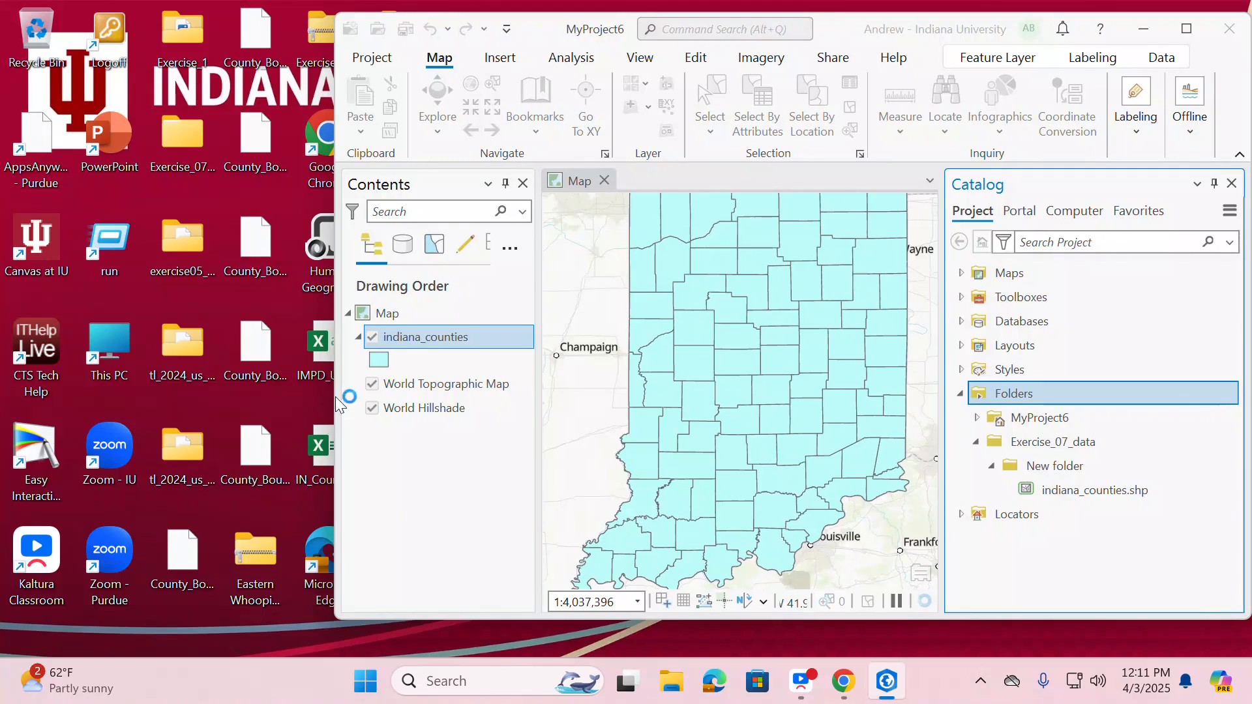
pyautogui.moveTo(895, 40); pyautogui.dragTo(998, 67)
pyautogui.moveTo(386, 366); pyautogui.dragTo(1042, 504)
pyautogui.click(407, 371)
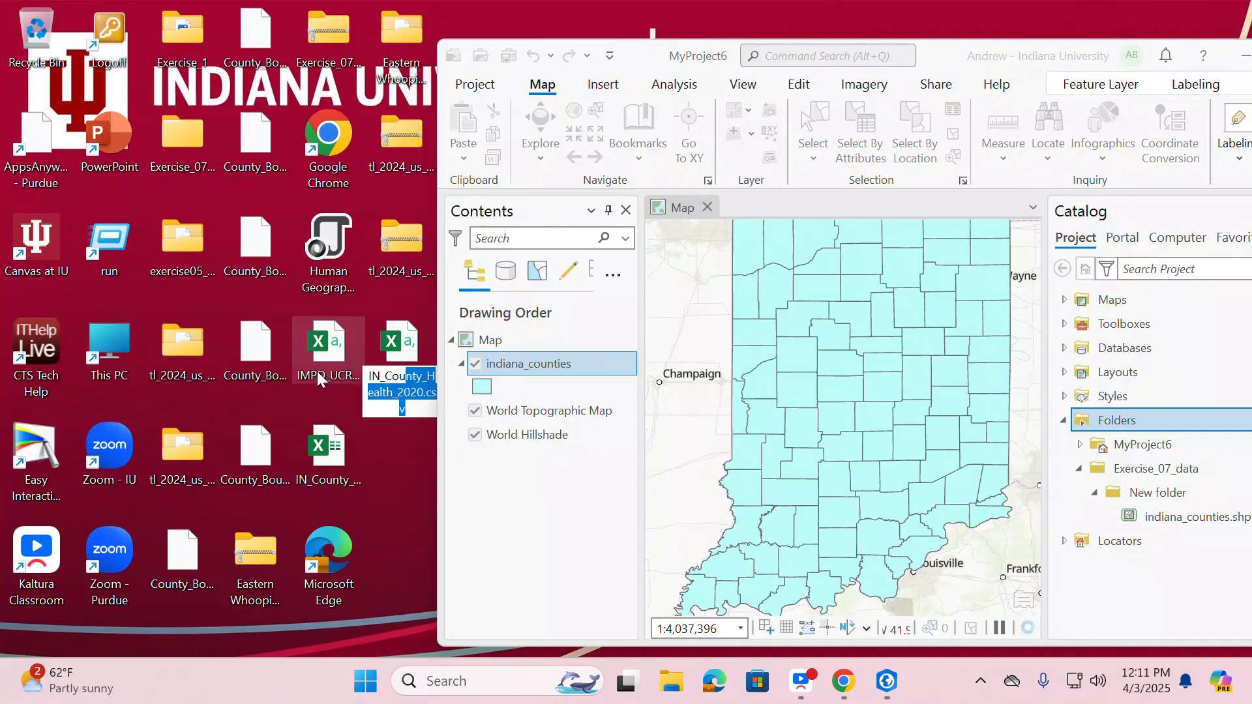
pyautogui.click(406, 350)
pyautogui.moveTo(406, 350); pyautogui.dragTo(1146, 421)
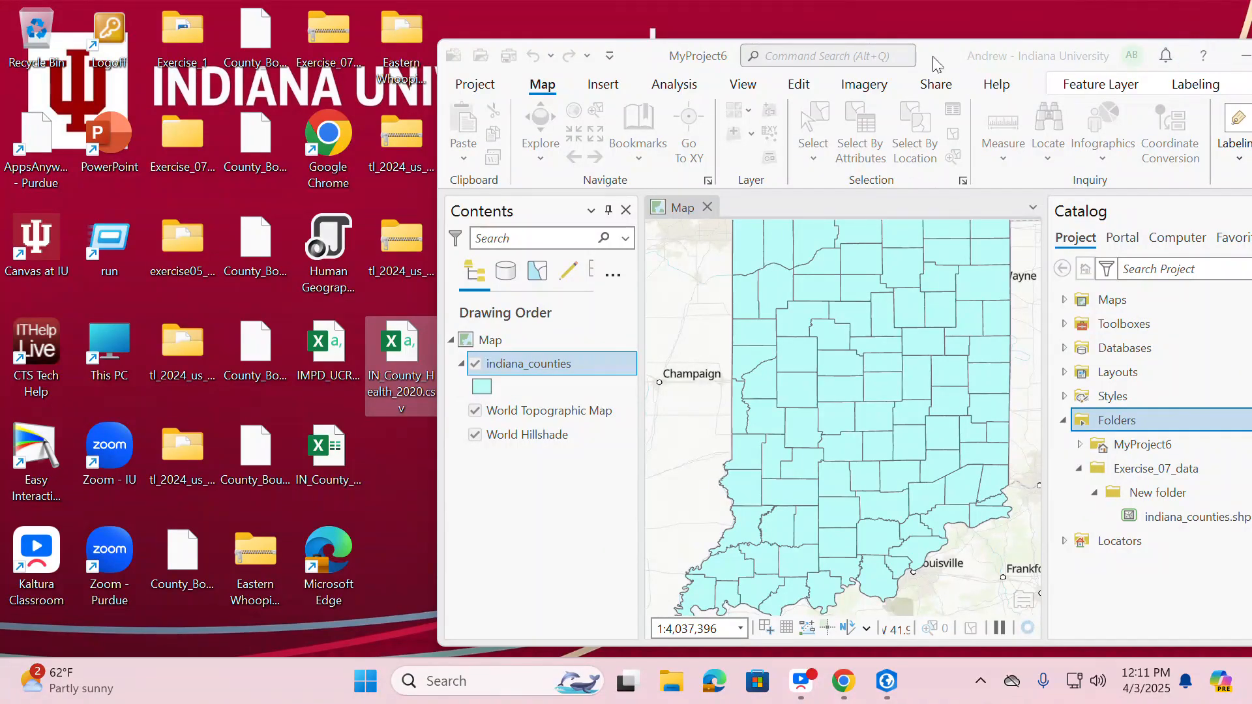
pyautogui.moveTo(938, 64); pyautogui.dragTo(686, 41)
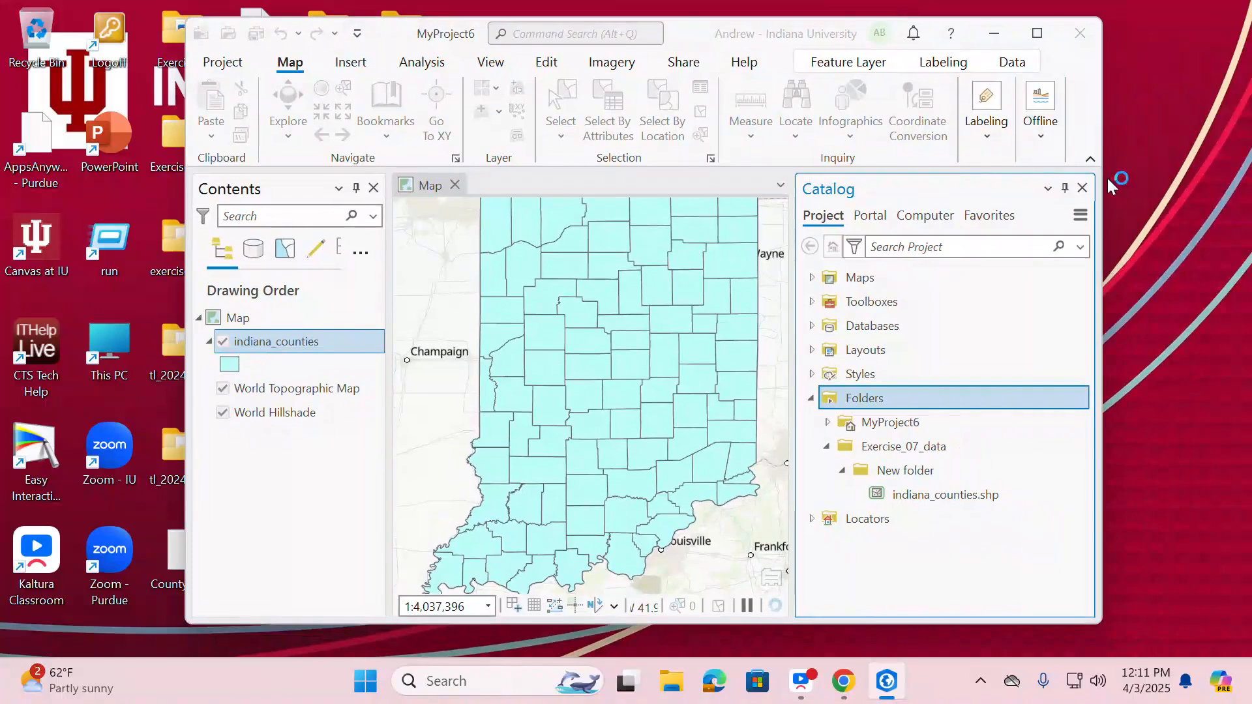
pyautogui.click(1034, 34)
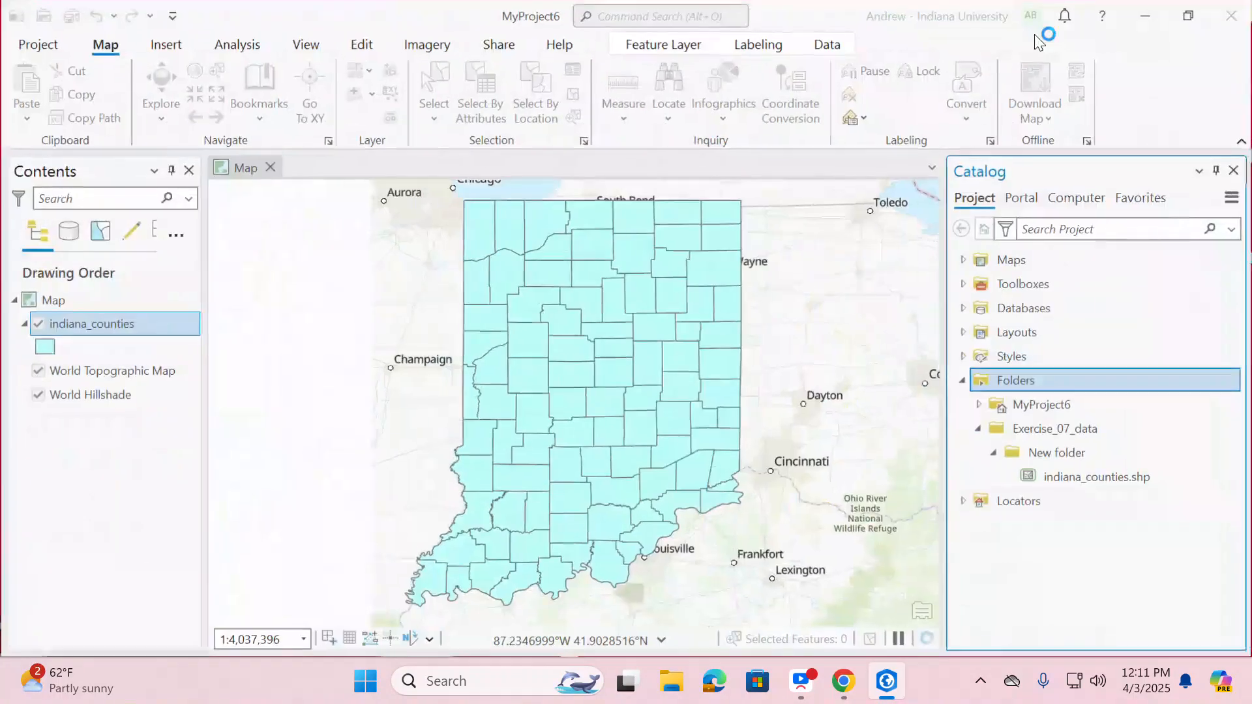
# Step: Expand the MyProject6 folder in the Catalog and check the options available for it
pyautogui.rightClick(1022, 382)
pyautogui.click(1046, 431)
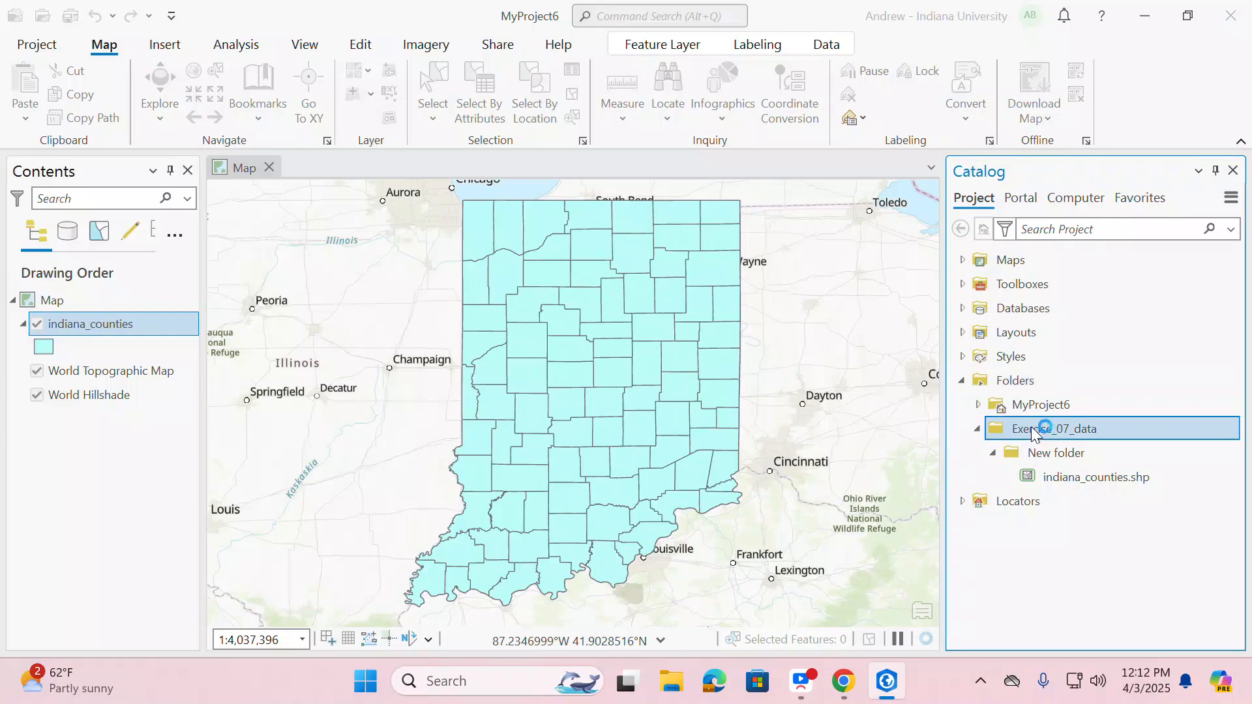
pyautogui.click(979, 408)
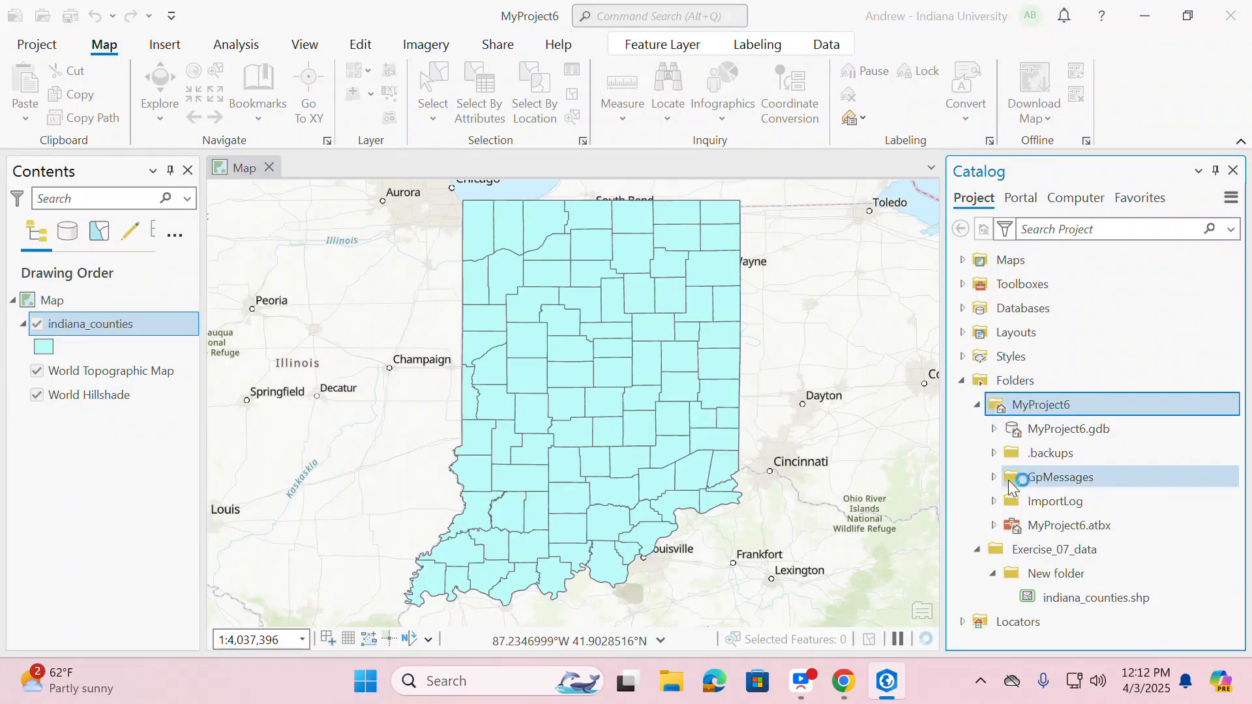
pyautogui.rightClick(1045, 409)
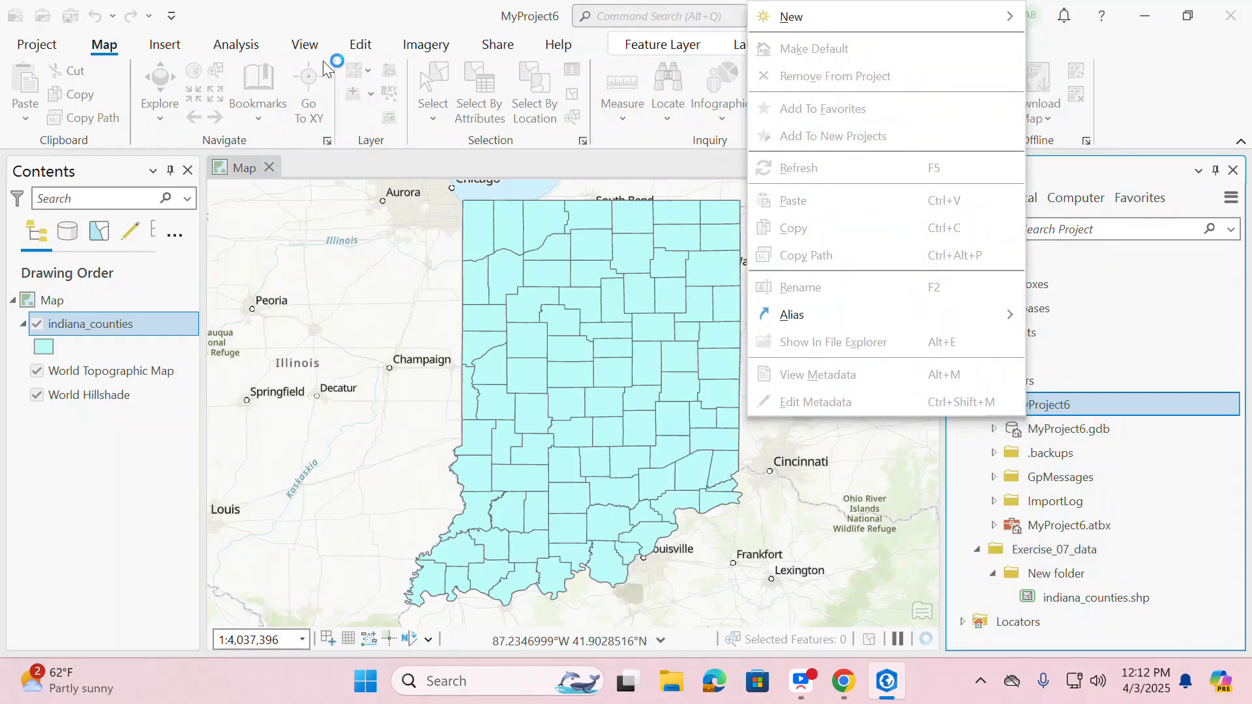
pyautogui.click(309, 22)
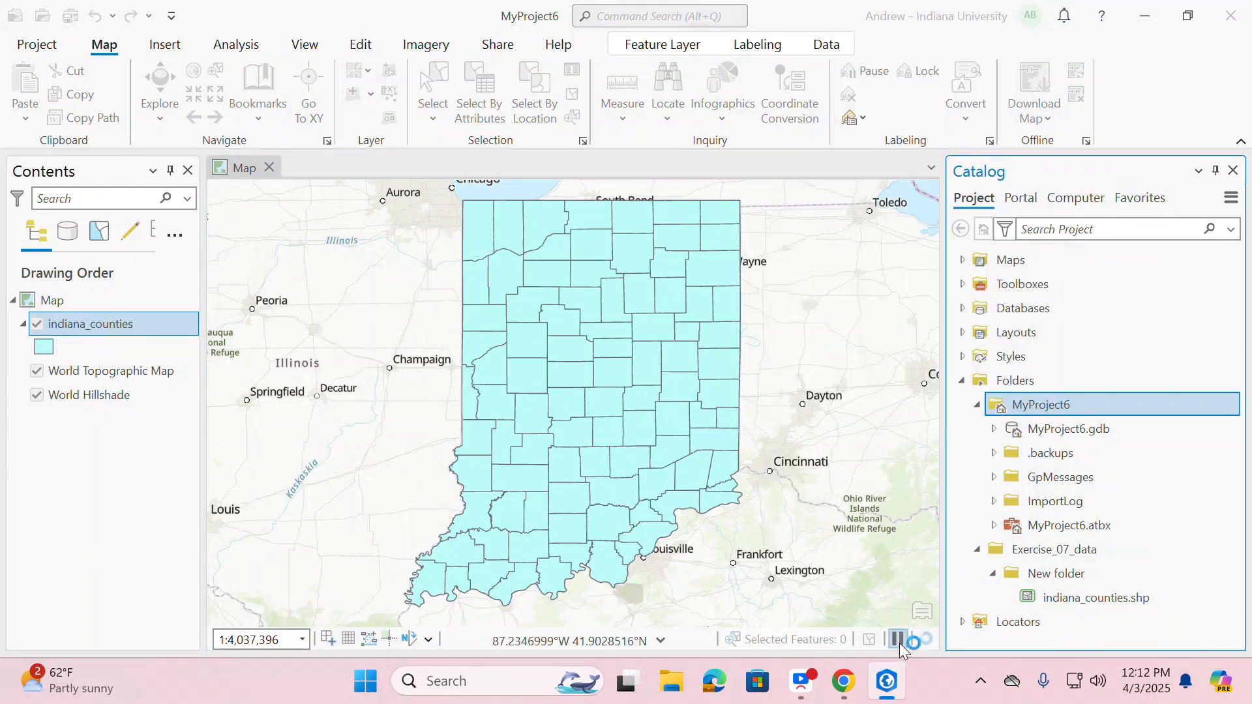
# Step: Pause the map's drawing and resume it
pyautogui.click(1188, 16)
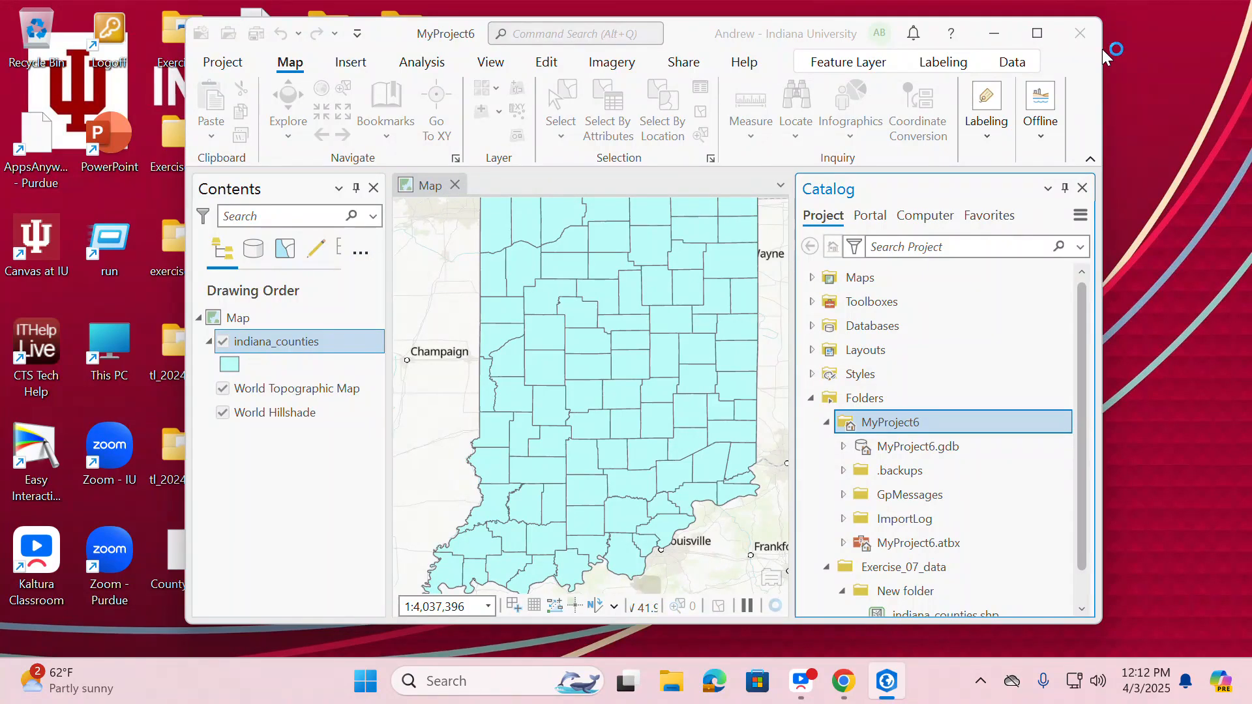
pyautogui.click(1037, 34)
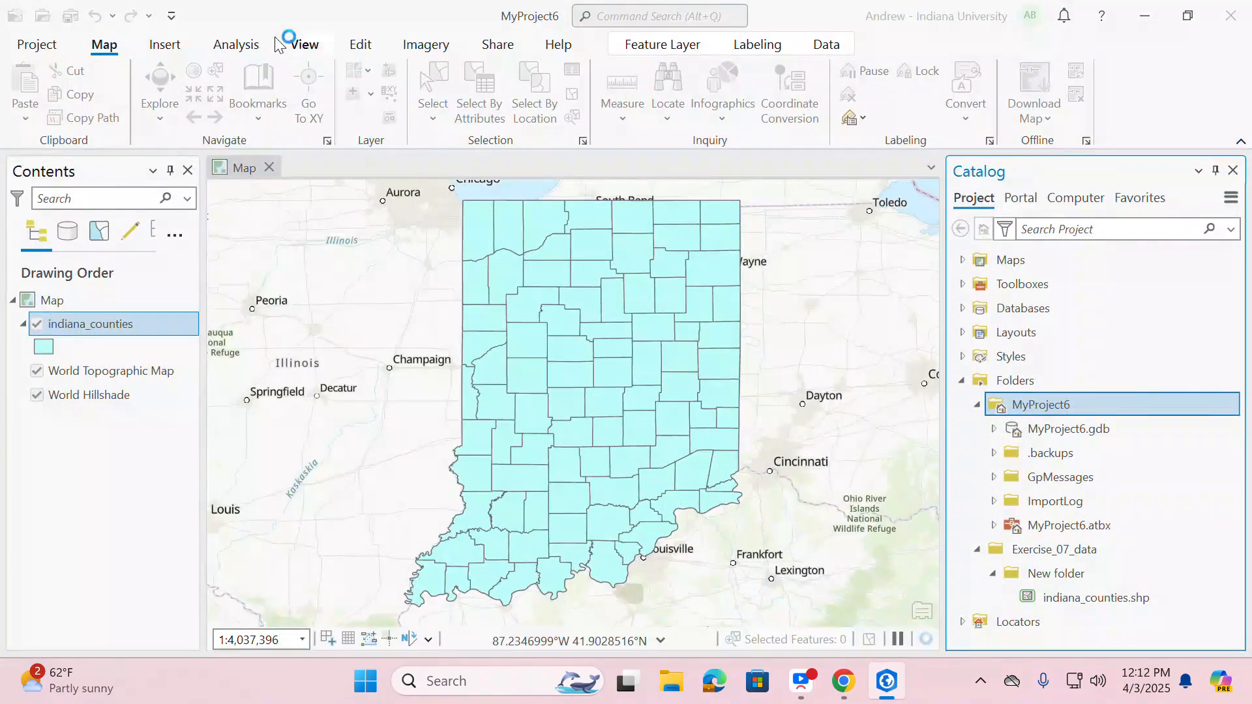
pyautogui.click(898, 640)
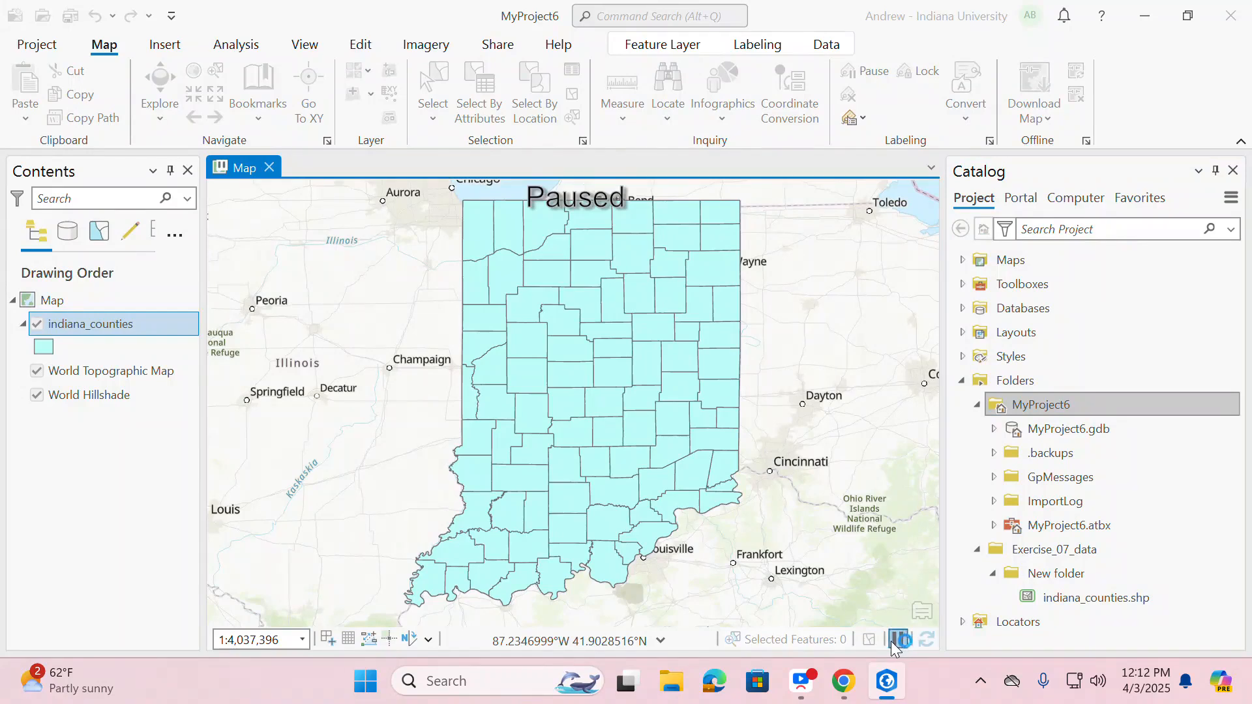
pyautogui.click(898, 640)
pyautogui.click(887, 685)
pyautogui.click(887, 684)
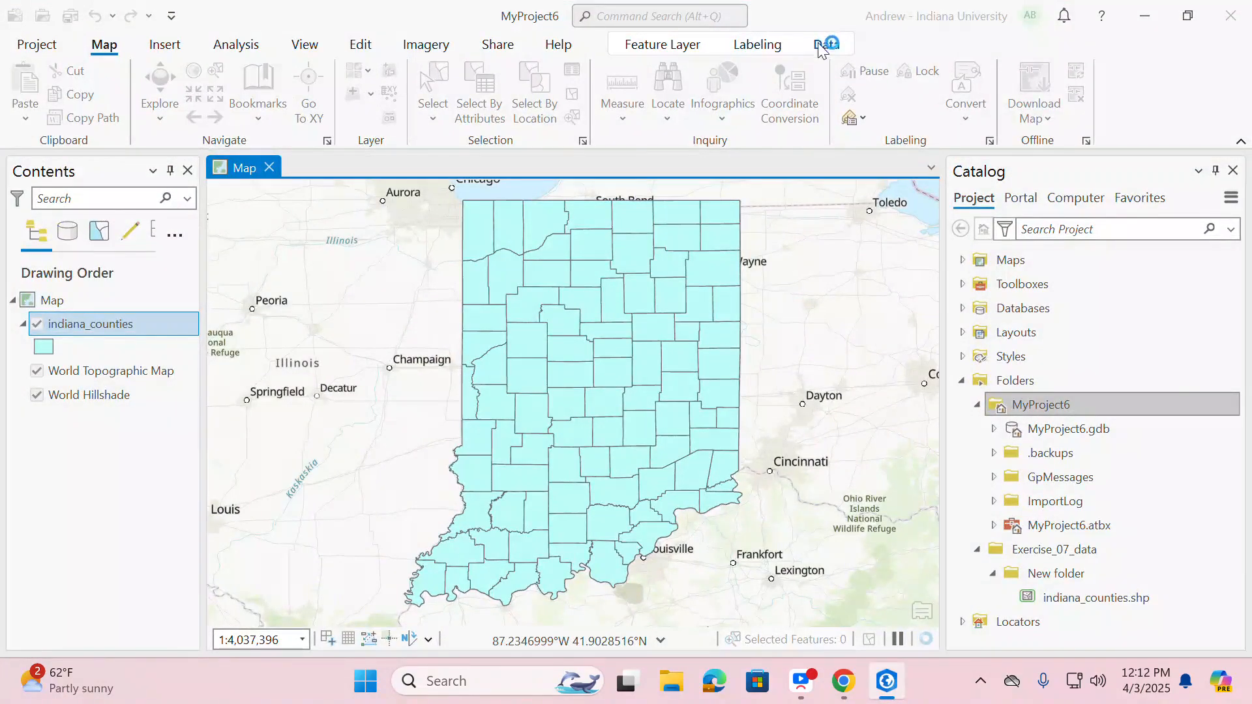
# Step: Minimize the current ArcGIS Pro window and launch another ArcGIS Pro session
pyautogui.moveTo(905, 660)
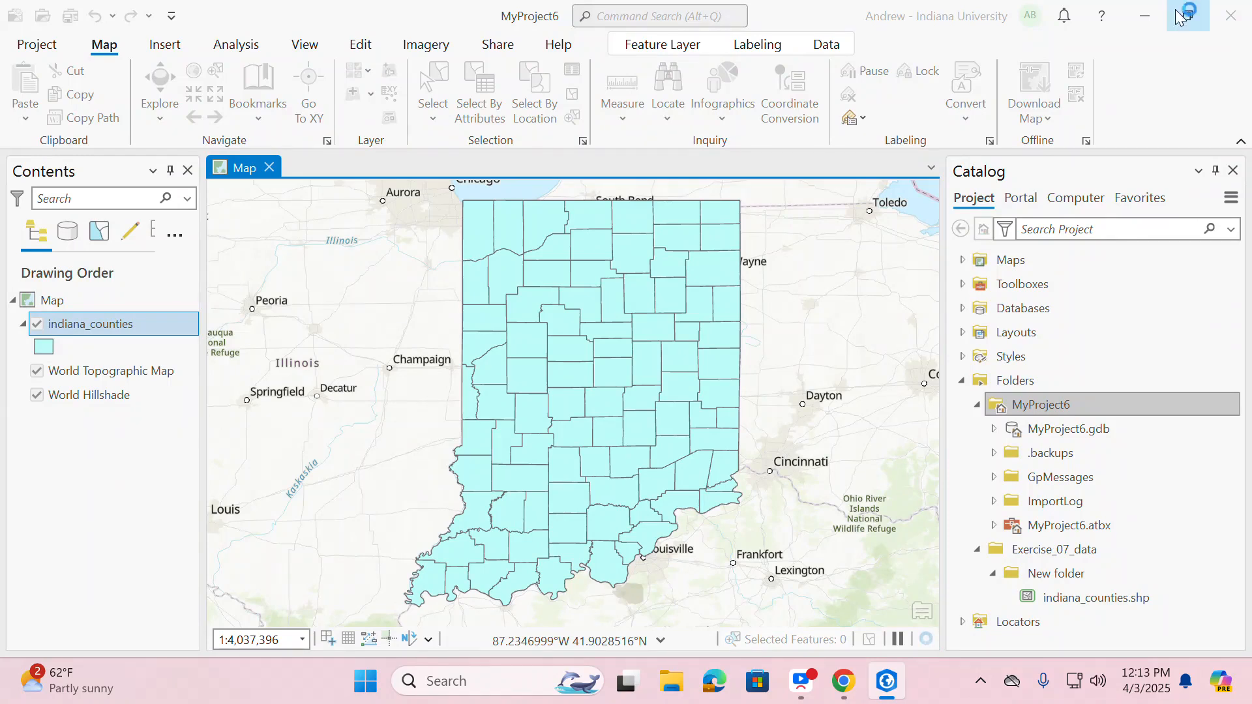
pyautogui.click(1151, 20)
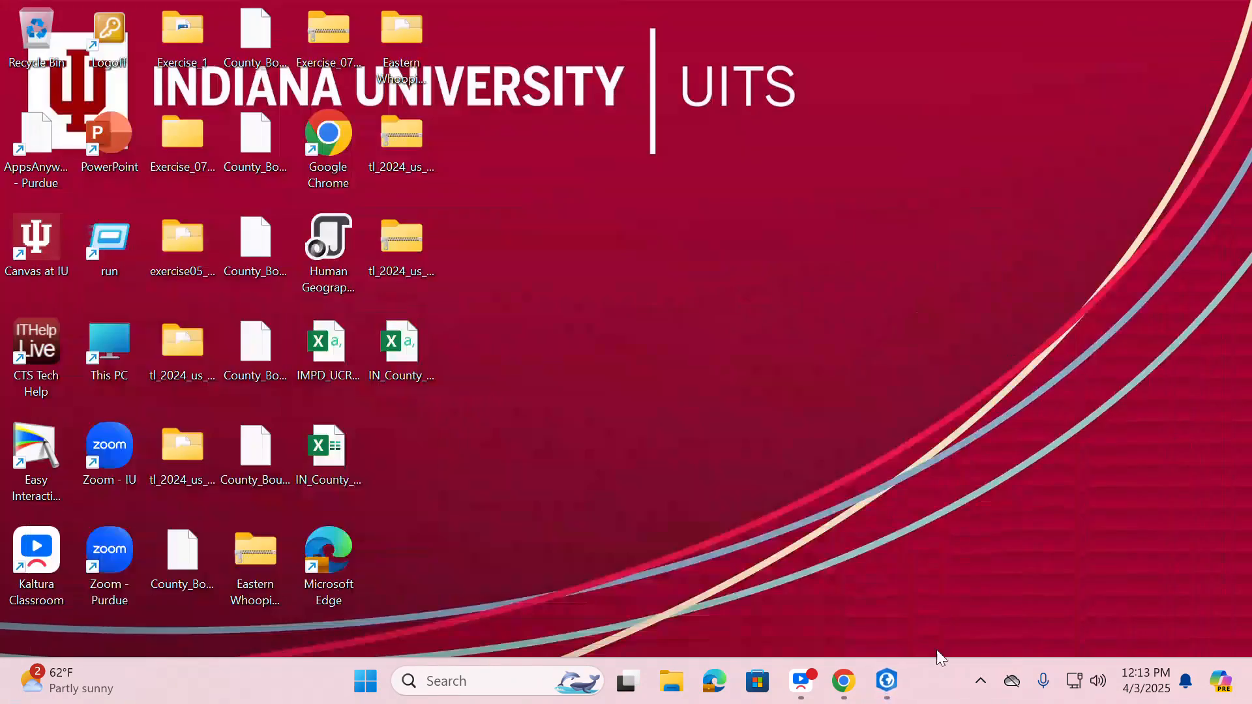
pyautogui.rightClick(883, 695)
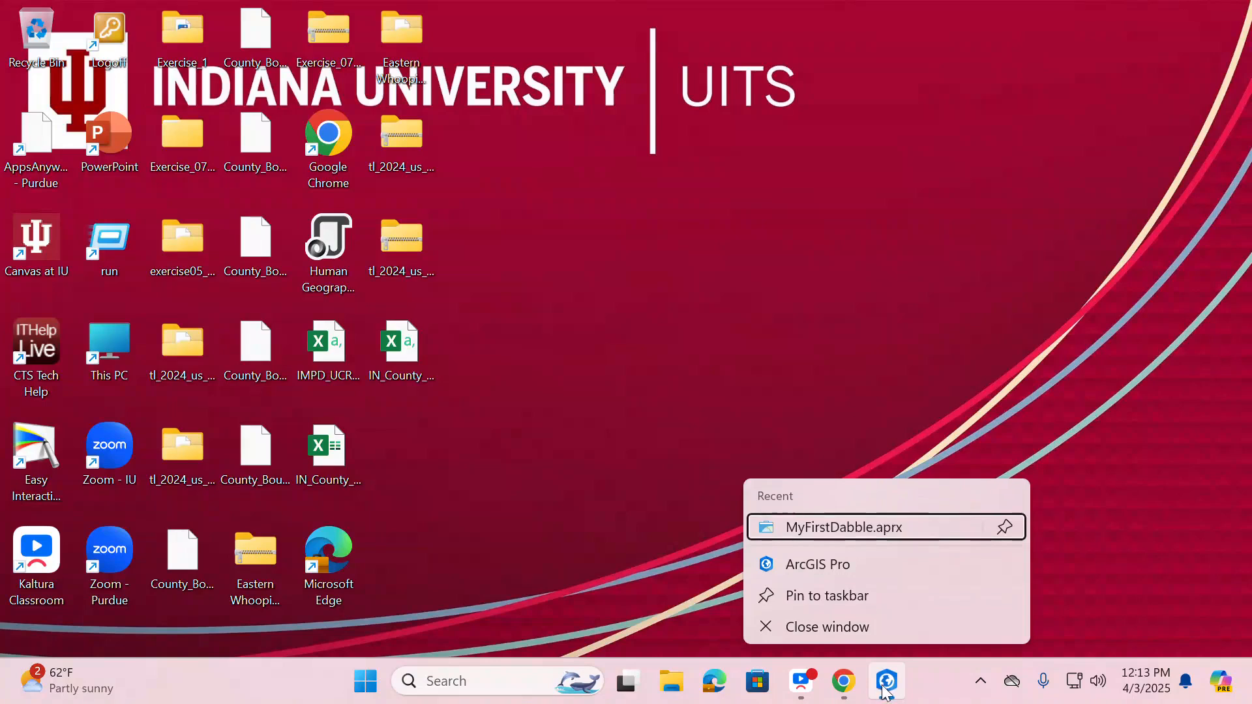
pyautogui.click(839, 547)
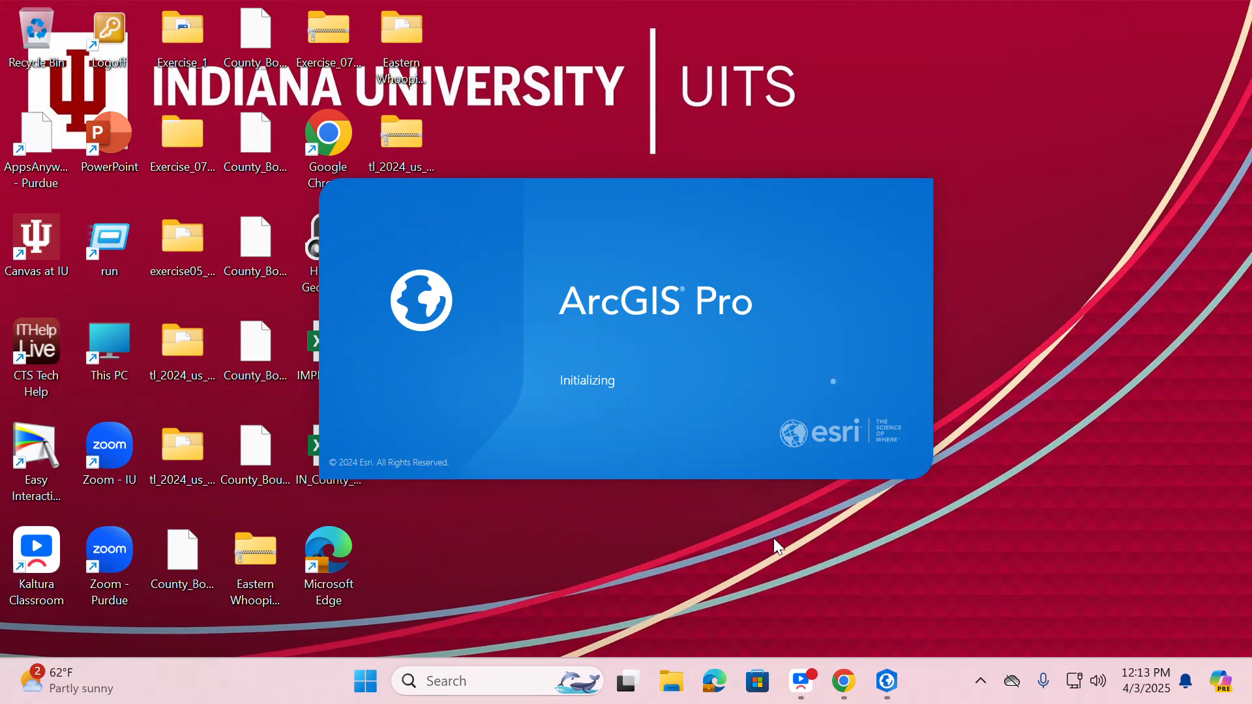
# Step: Switch to Chrome and review the Exercise 8 assignment on animating the migration of Eastern Whooping Cranes
pyautogui.click(844, 681)
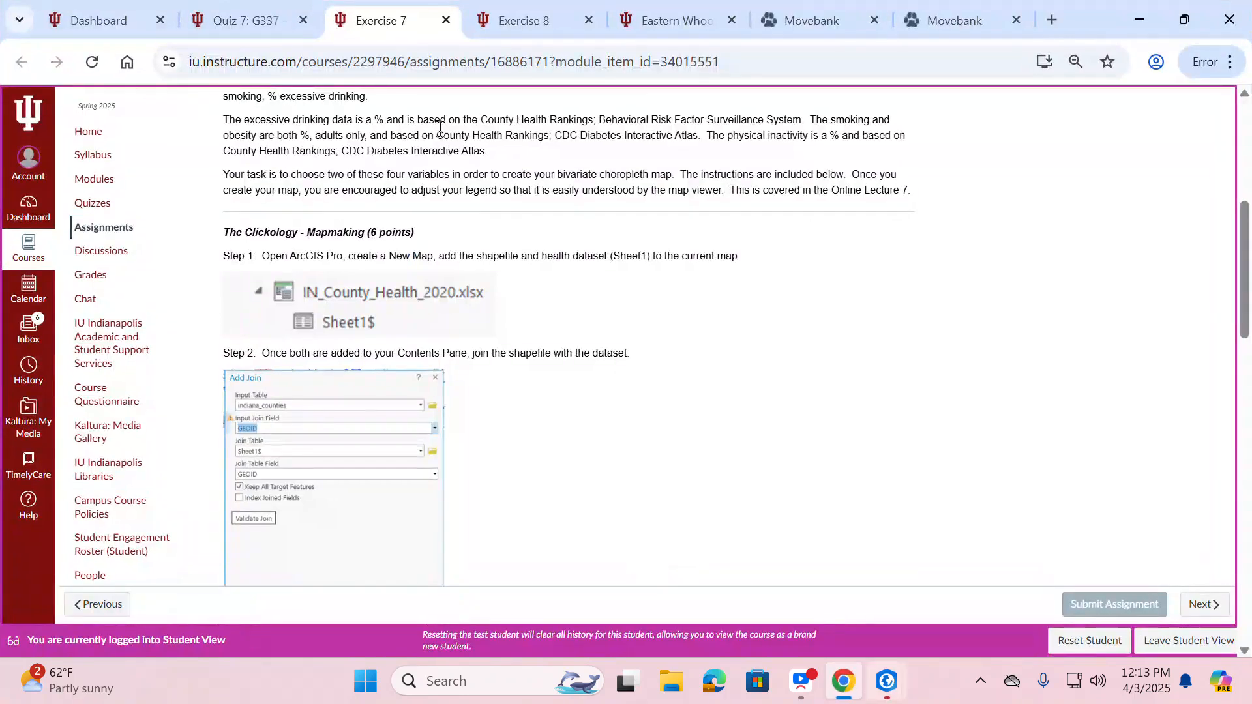
pyautogui.scroll(6, 385, 251)
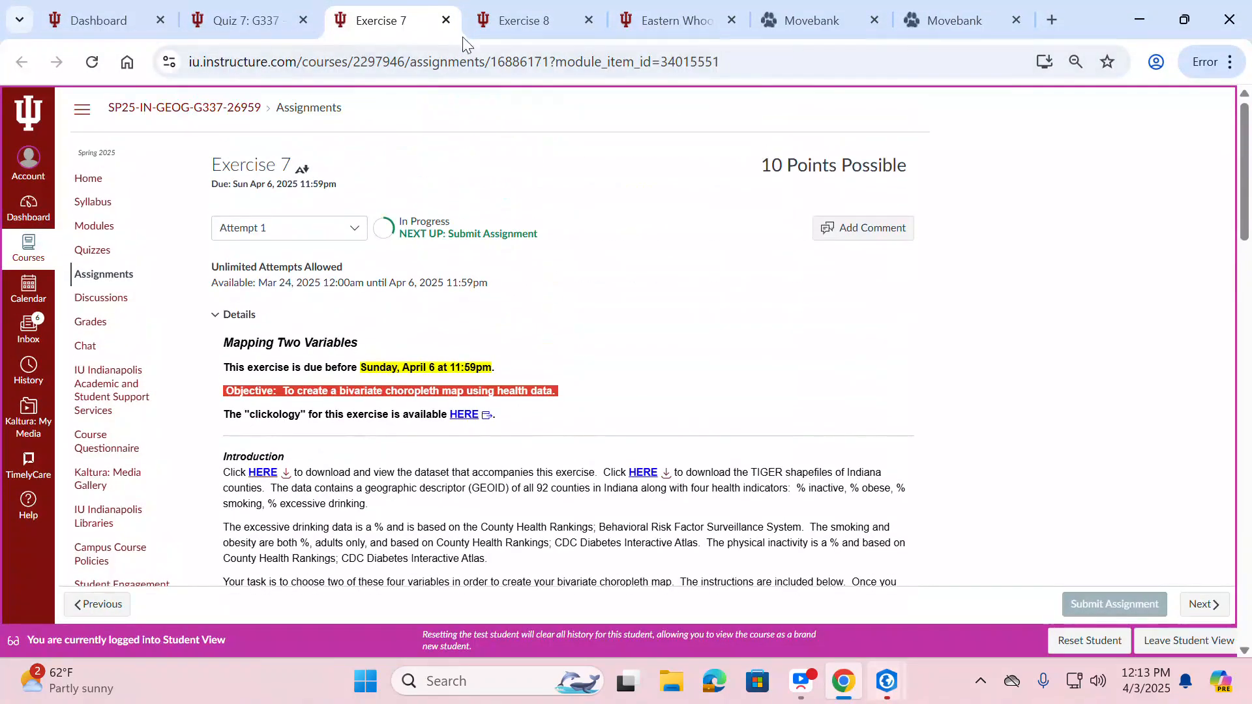
pyautogui.click(519, 20)
pyautogui.scroll(3, 561, 320)
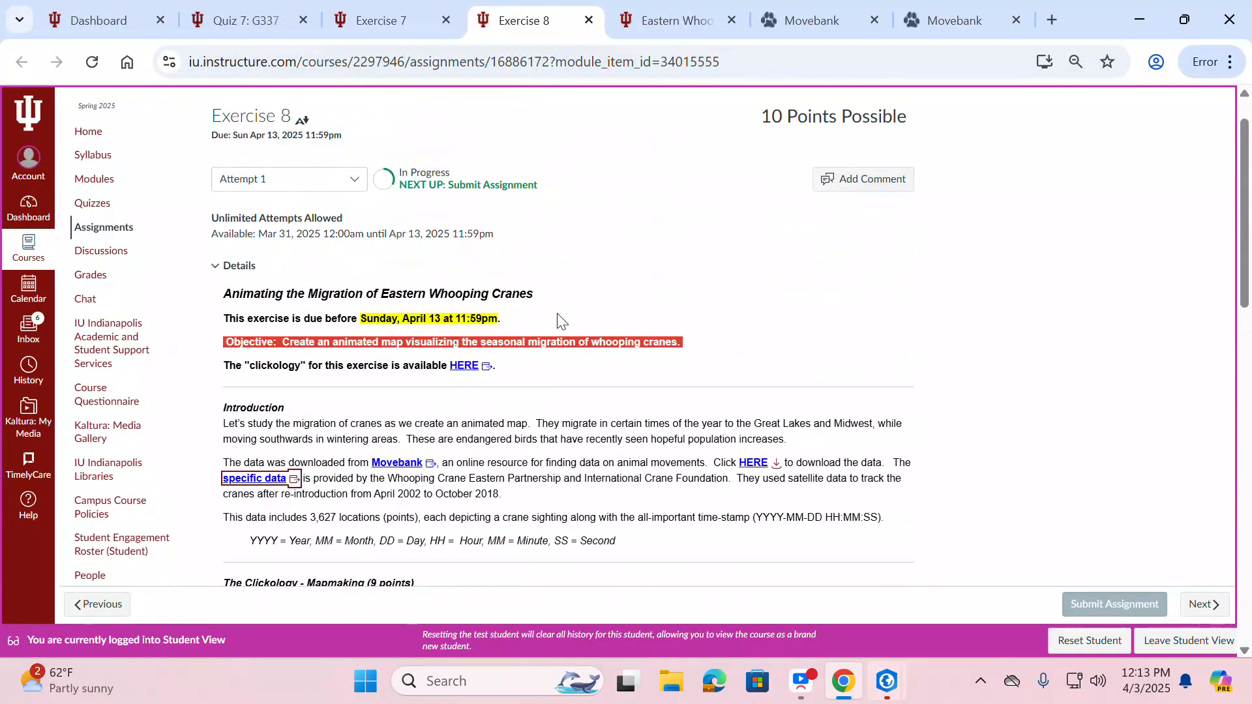
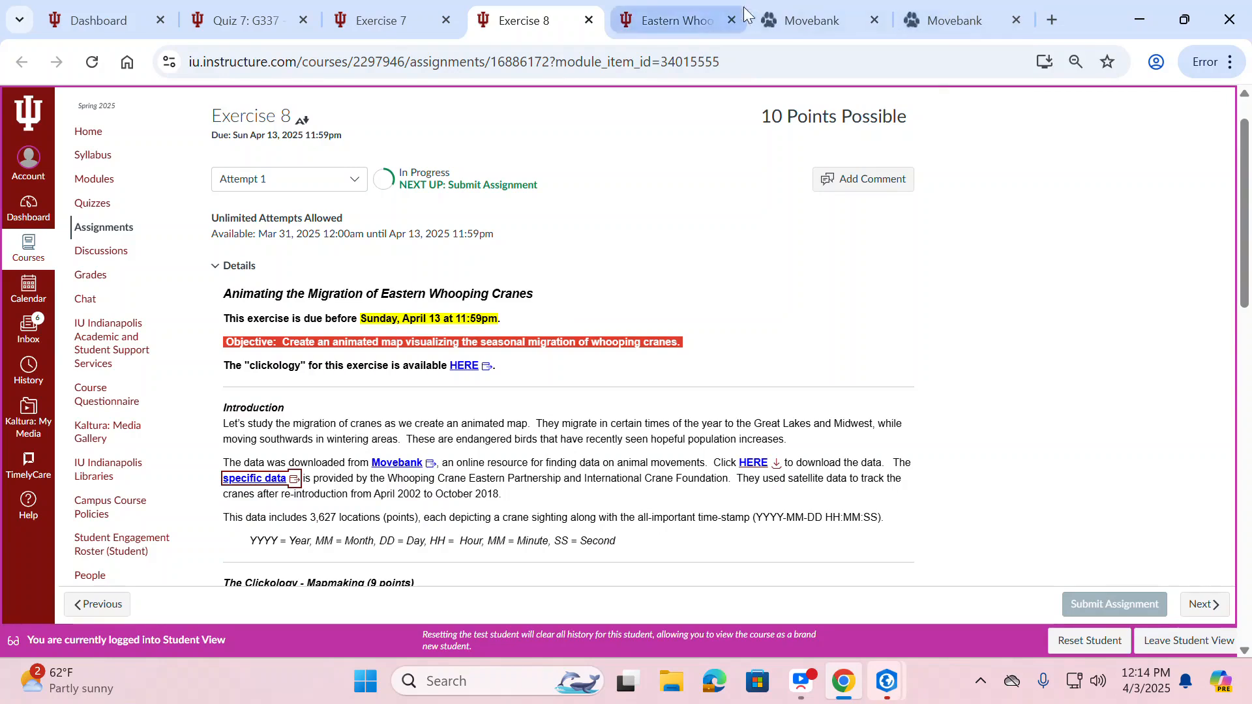
# Step: Look through the Movebank site, its Eastern Whooping Crane Population Migration Timing study details and the Canvas page for the data zip
pyautogui.click(789, 24)
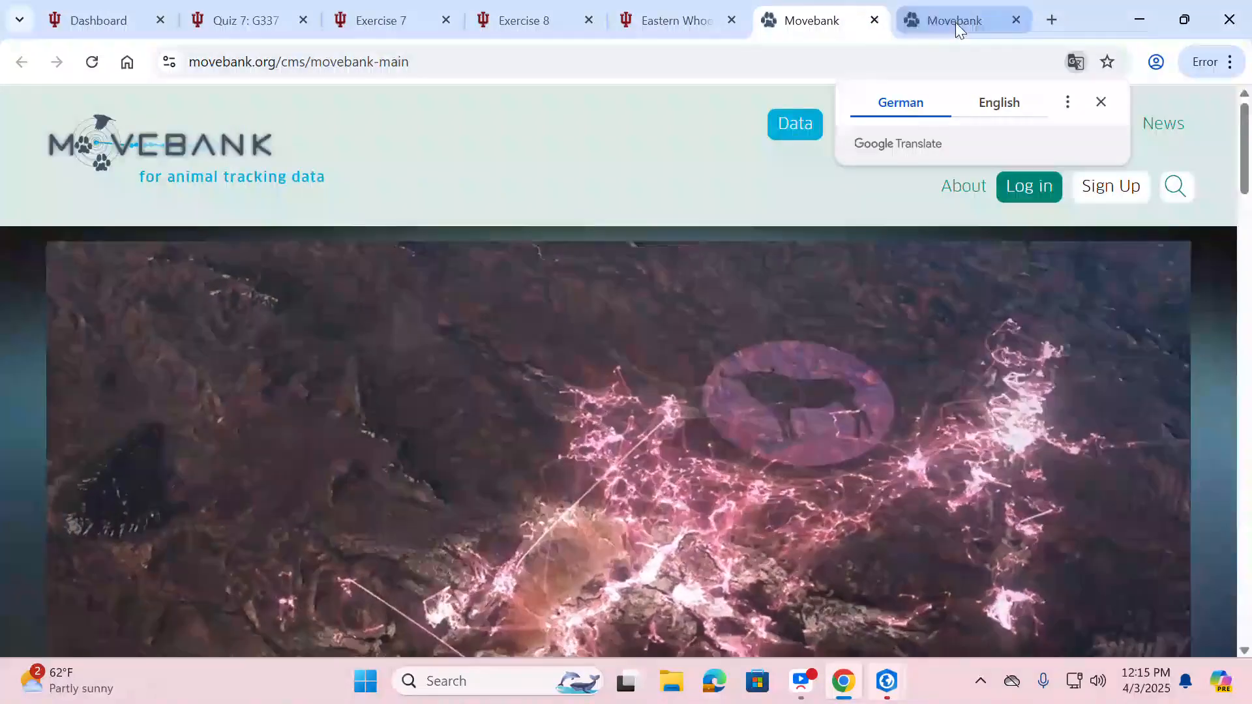
pyautogui.click(956, 22)
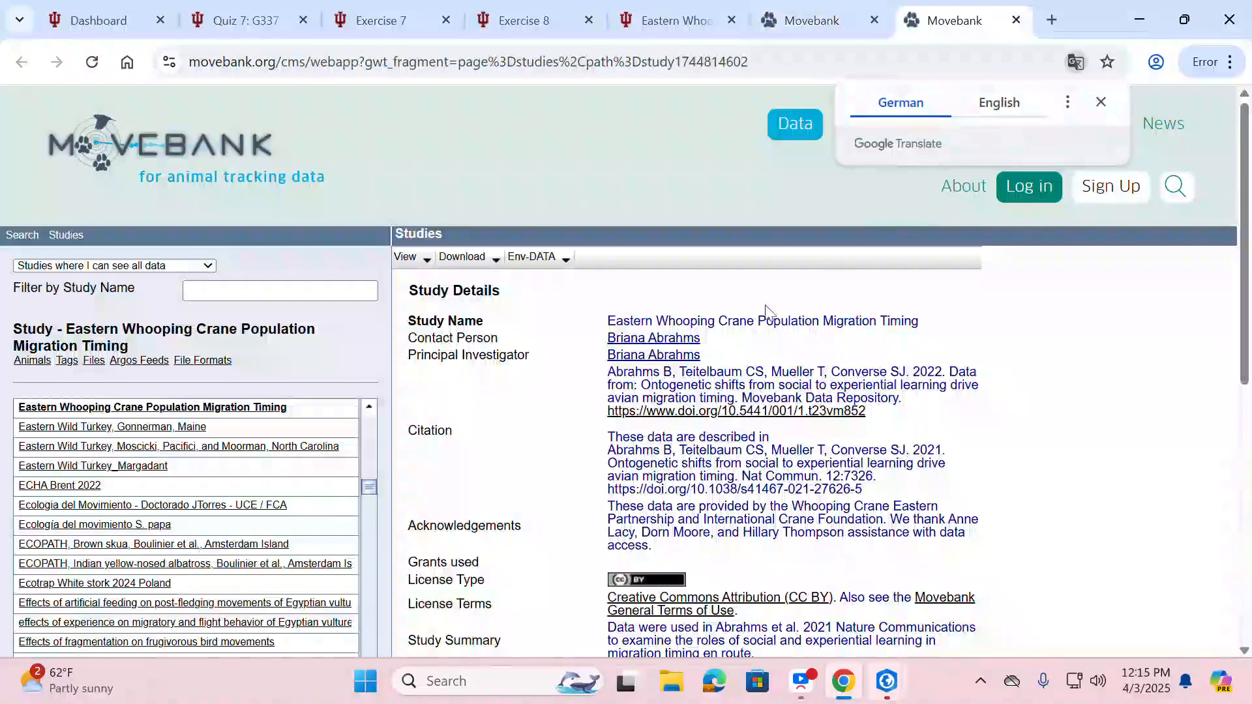
pyautogui.click(214, 288)
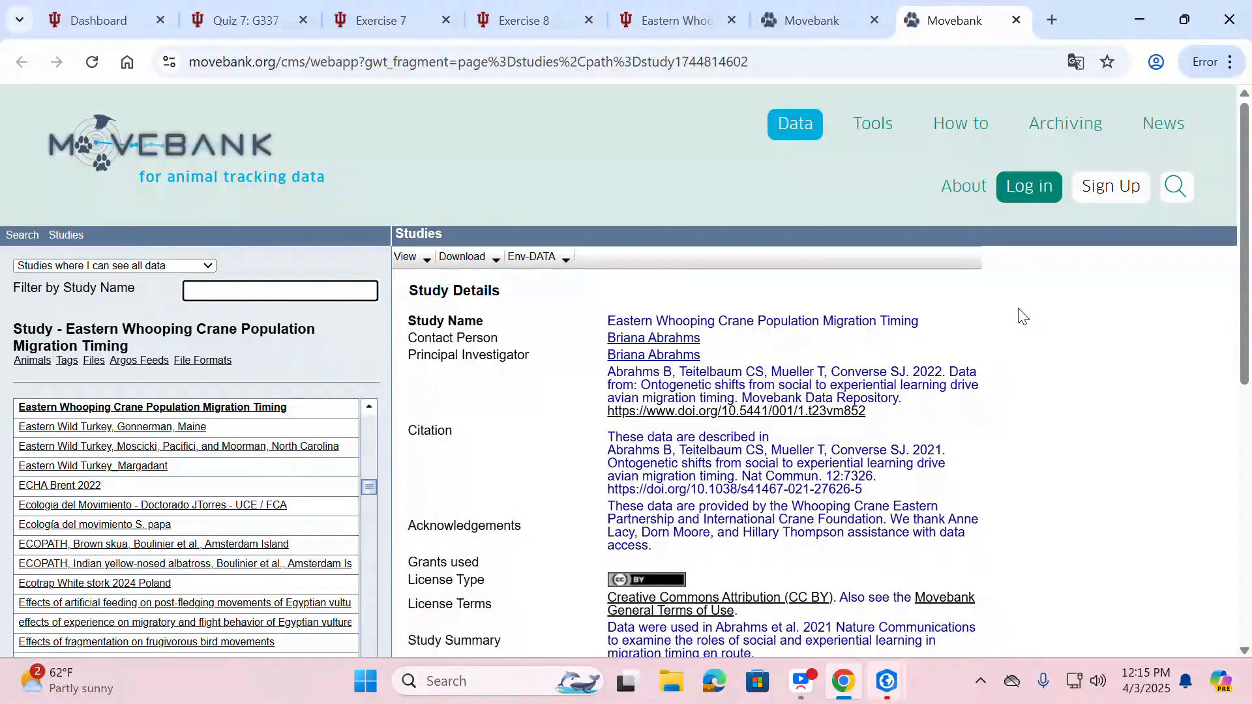
pyautogui.scroll(-2, 1018, 316)
pyautogui.scroll(2, 951, 388)
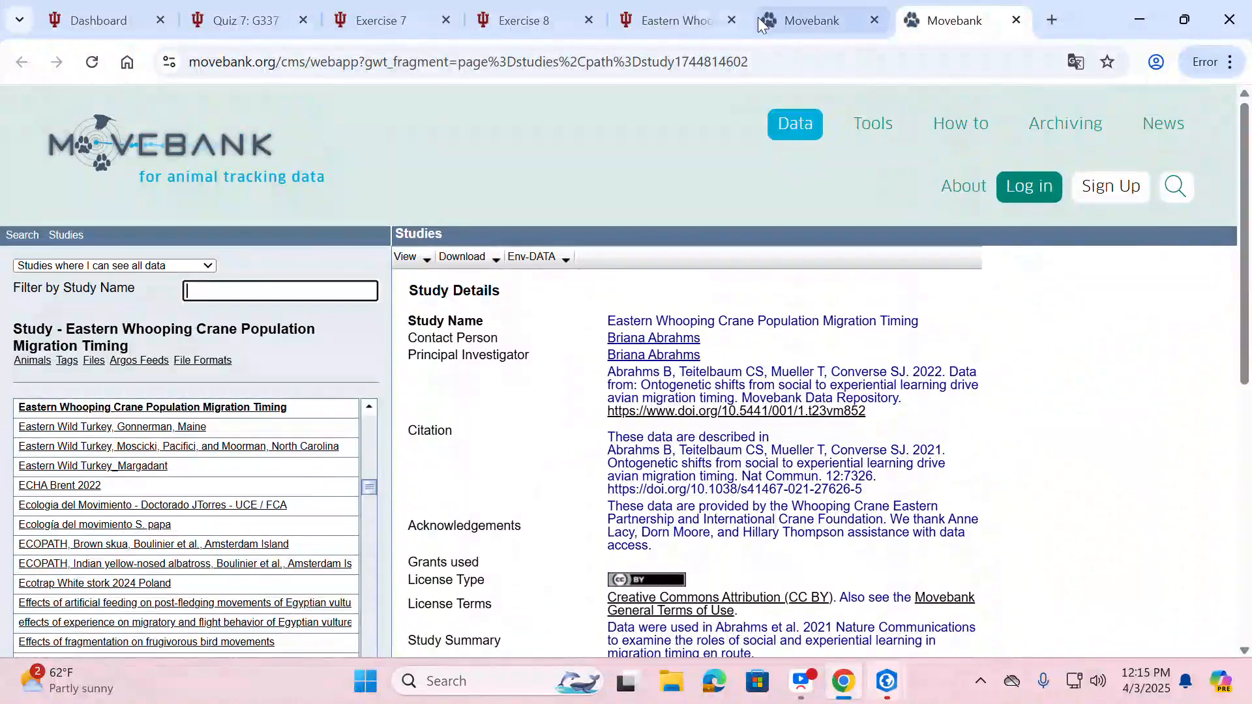
pyautogui.click(678, 22)
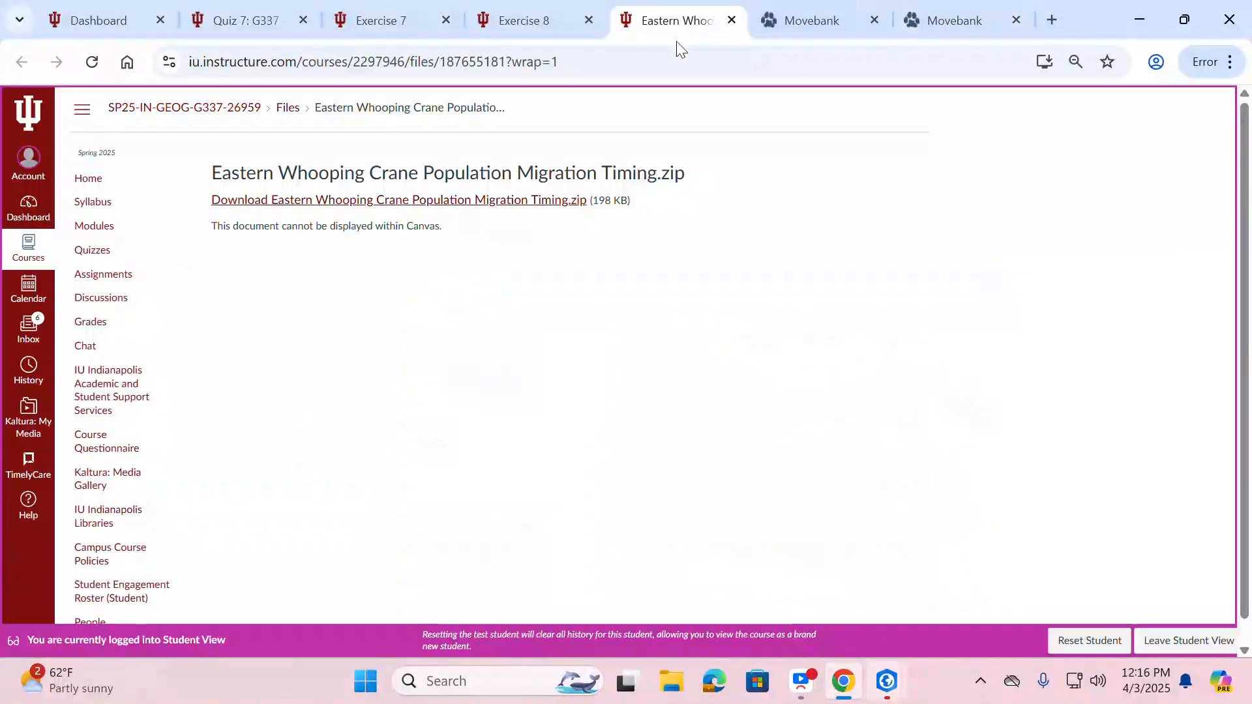
pyautogui.click(801, 17)
pyautogui.click(979, 17)
# Step: Switch to ArcGIS Pro and create the project MyProject7 in the default location with its own folder
pyautogui.click(1128, 20)
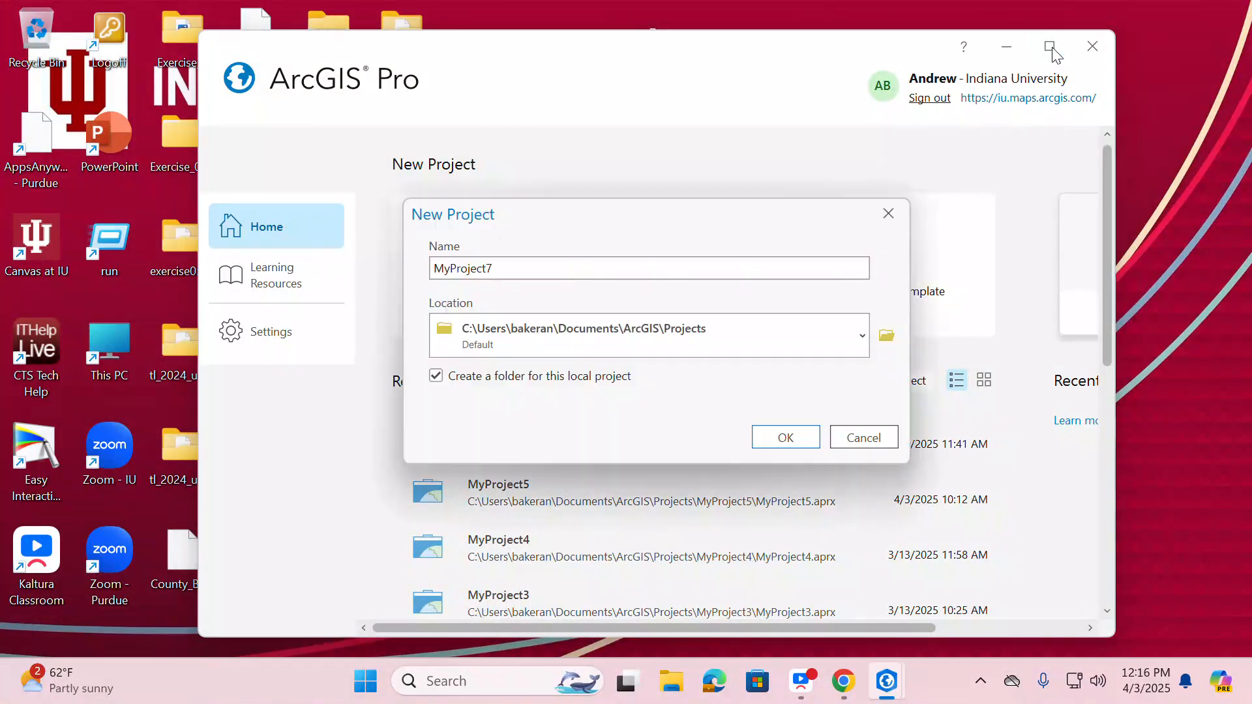
pyautogui.click(760, 438)
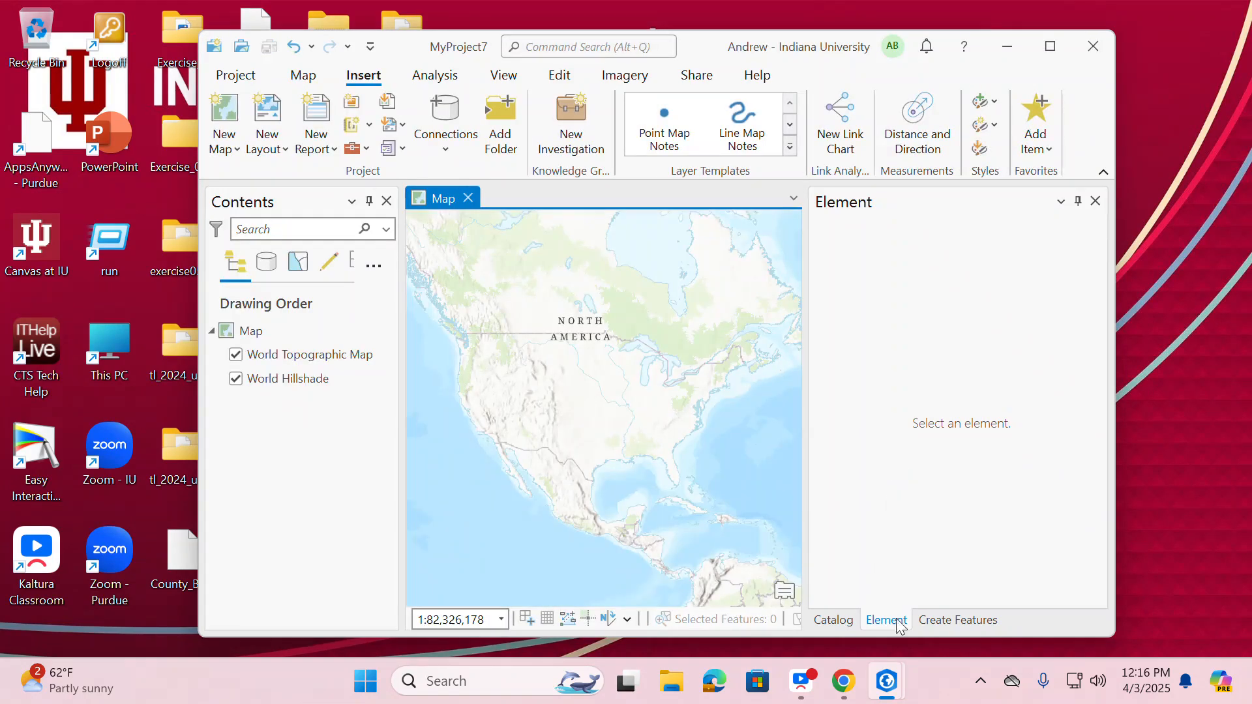
# Step: Close the Element and Create Features panes and maximize the ArcGIS Pro window
pyautogui.click(1101, 207)
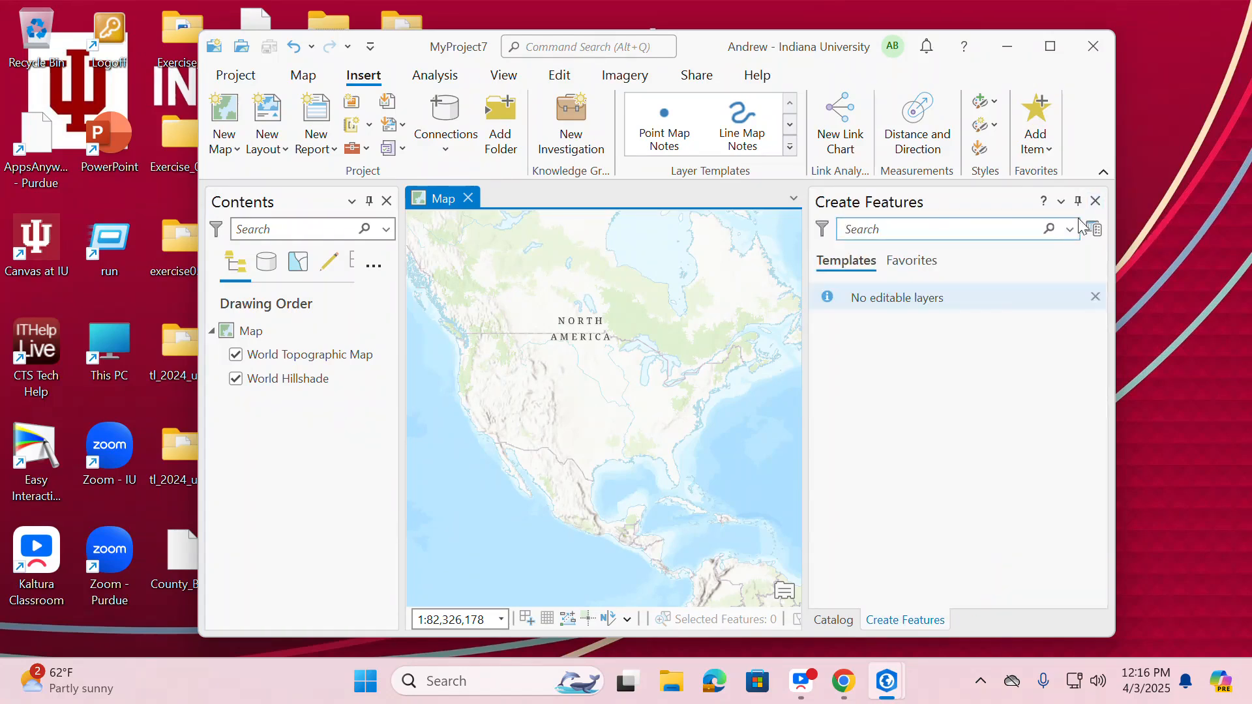
pyautogui.click(1100, 202)
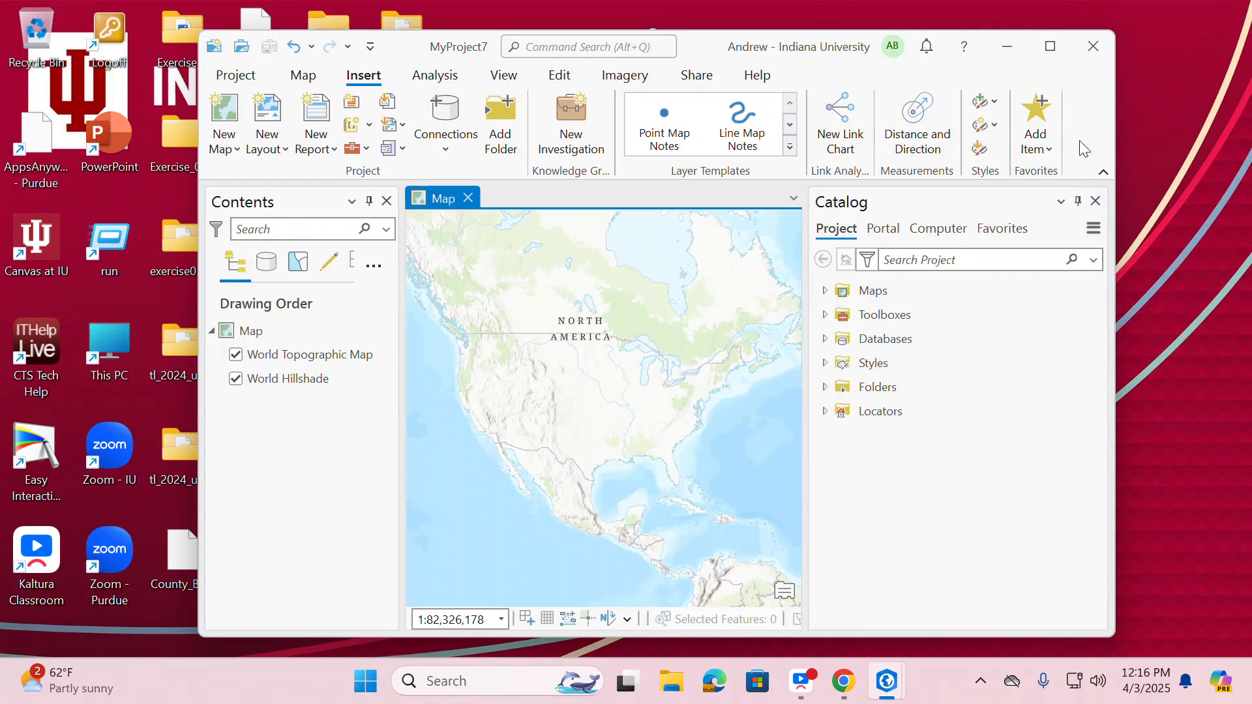
pyautogui.click(1041, 43)
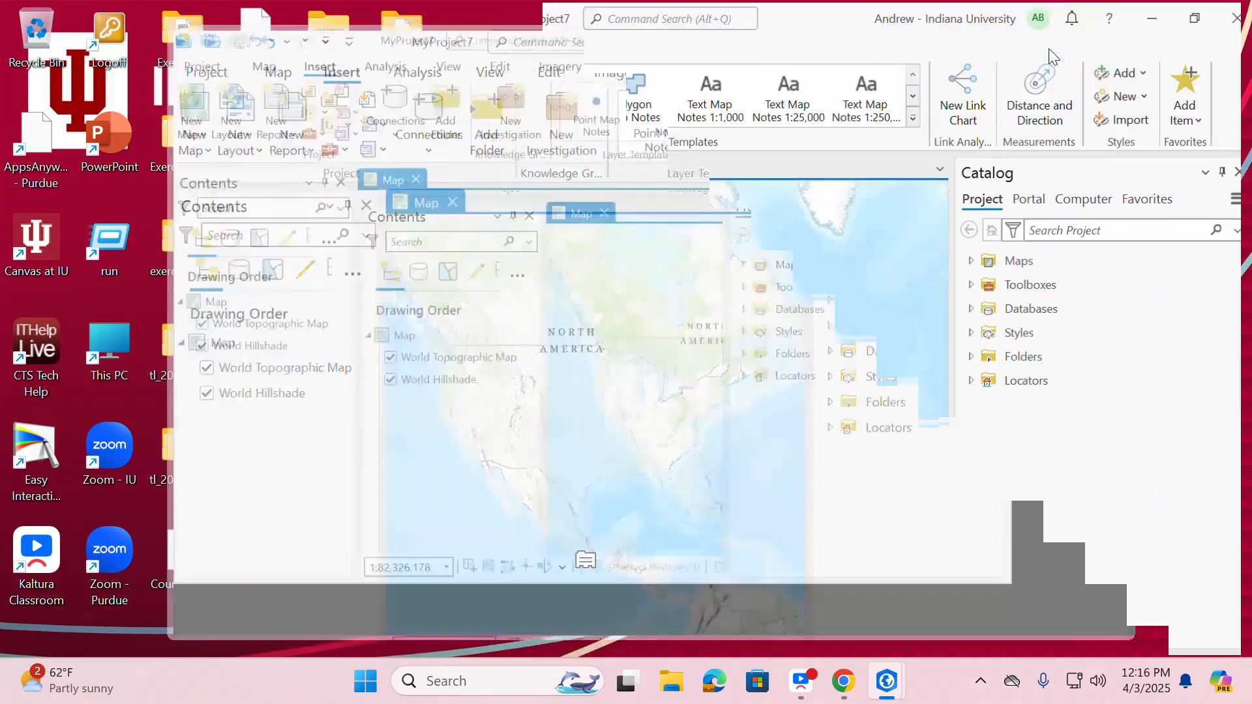
# Step: Add a folder connection to the Eastern Whooping Crane Population Migration Timing folder on the desktop
pyautogui.rightClick(1012, 355)
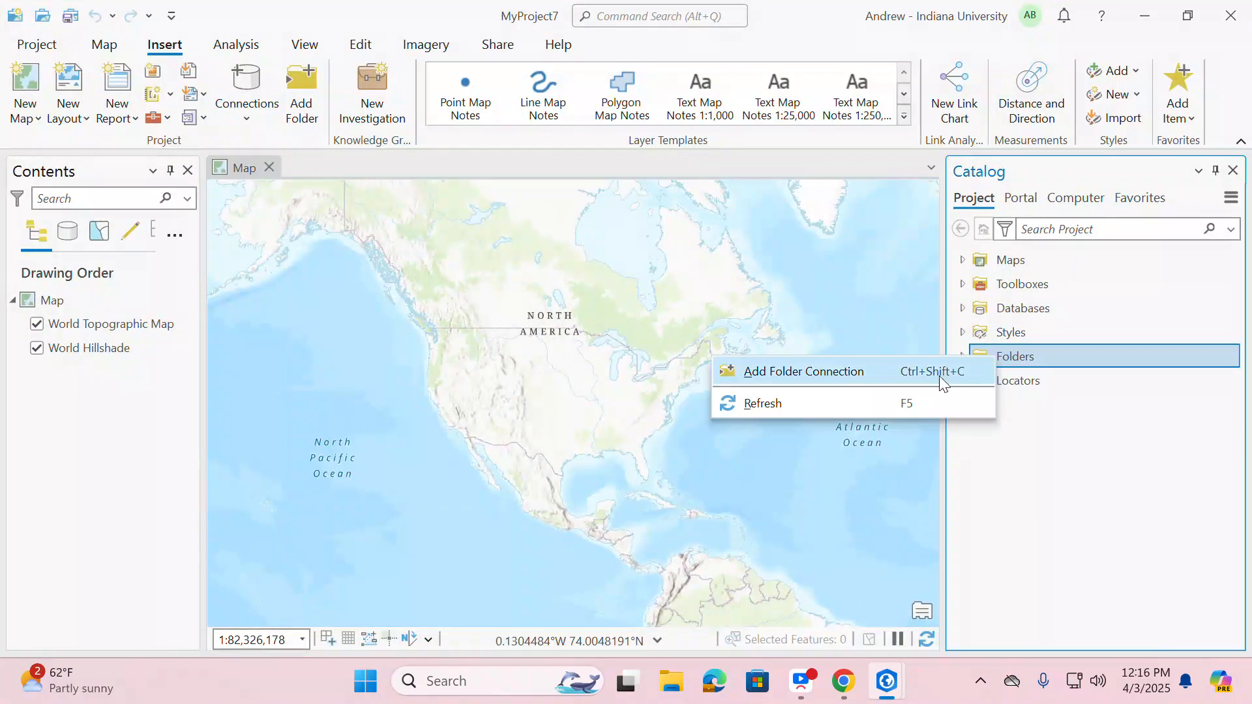
pyautogui.click(834, 370)
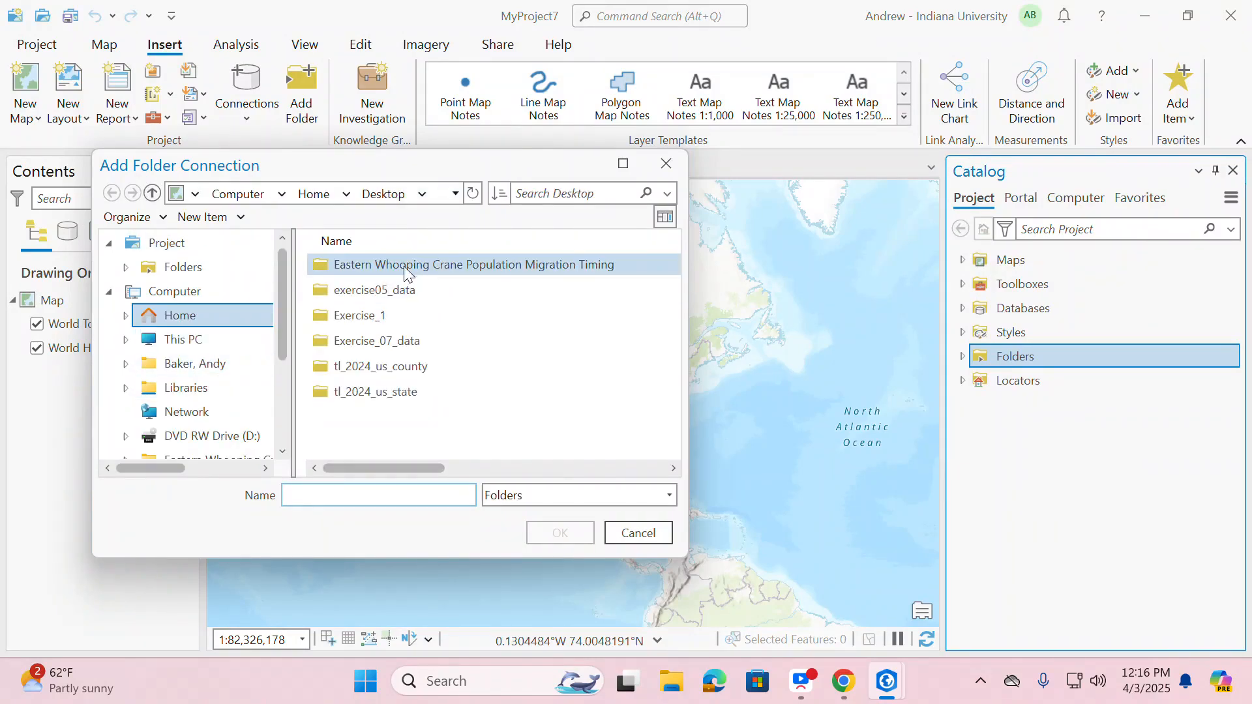
pyautogui.click(409, 265)
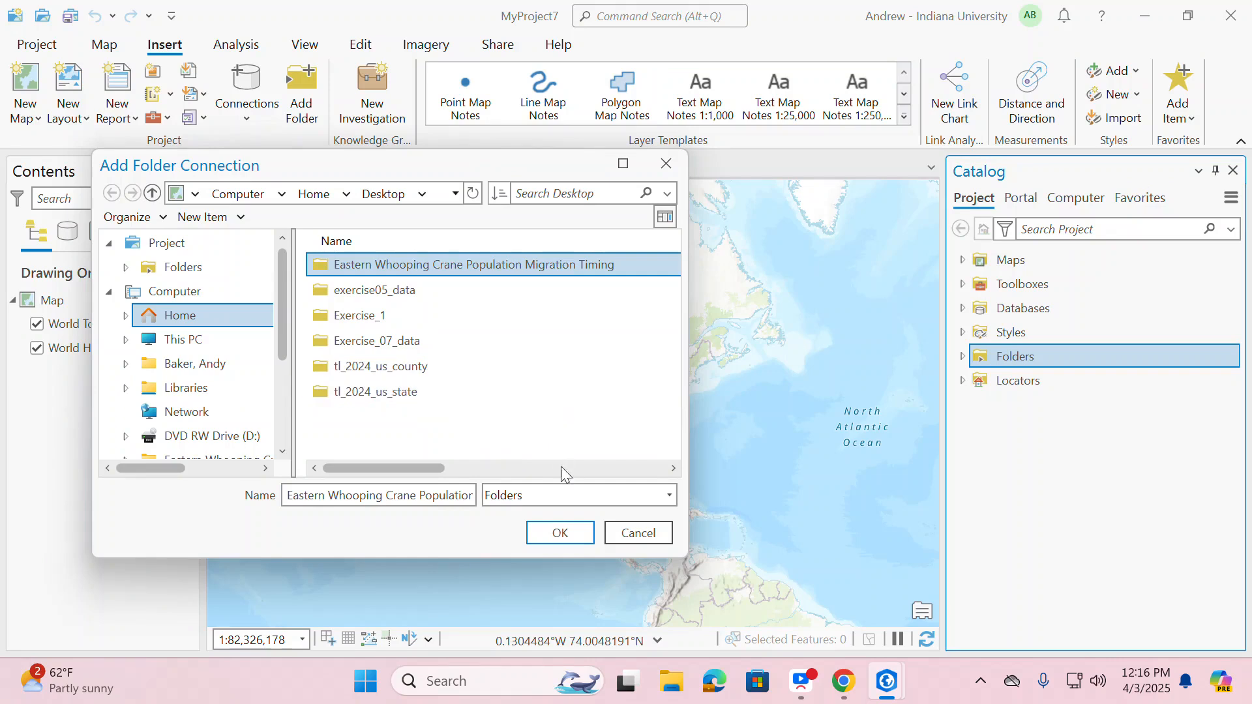
pyautogui.click(562, 540)
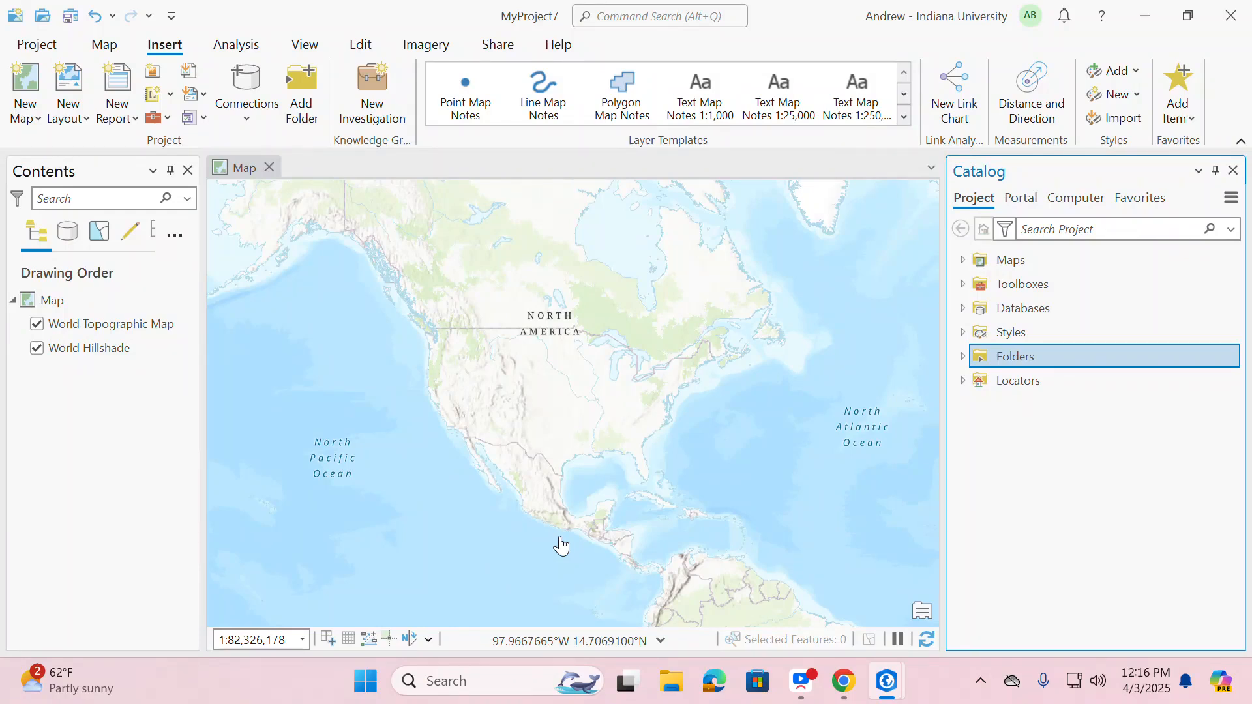
# Step: Add points.shp from the connected Eastern Whooping Crane Population Migration Timing folder to the current map and look over its points
pyautogui.click(963, 357)
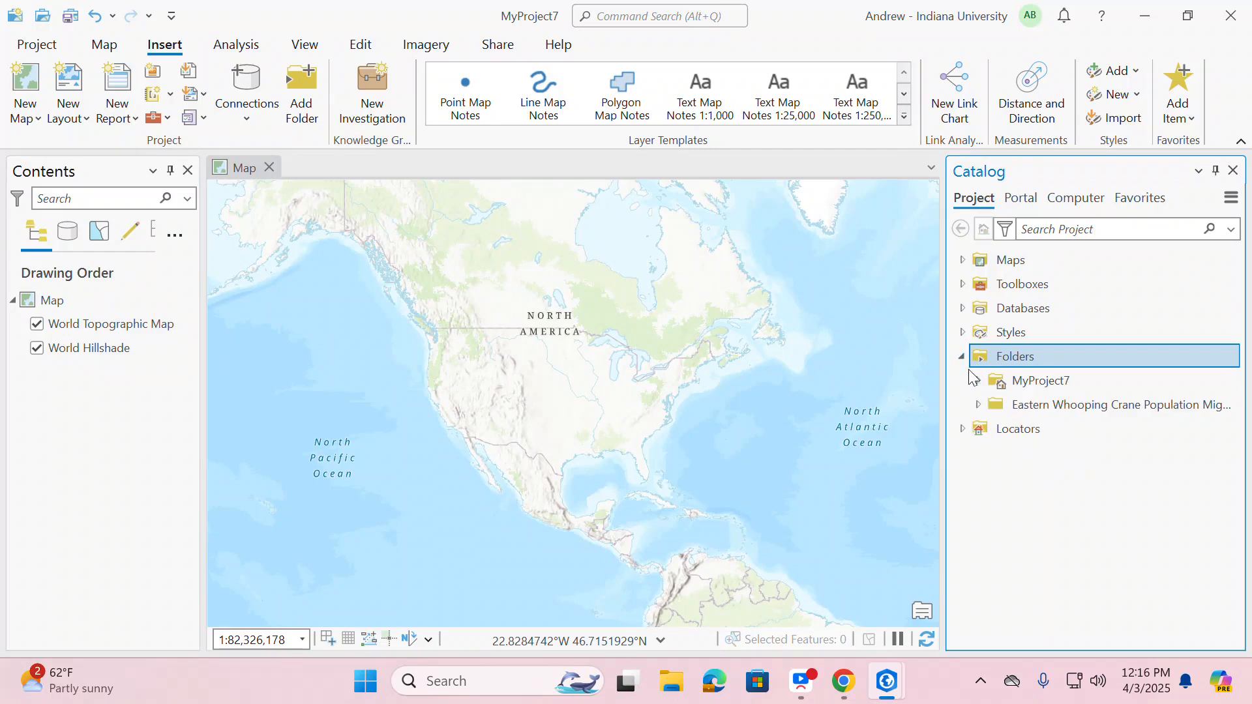
pyautogui.click(979, 405)
pyautogui.moveTo(1050, 459)
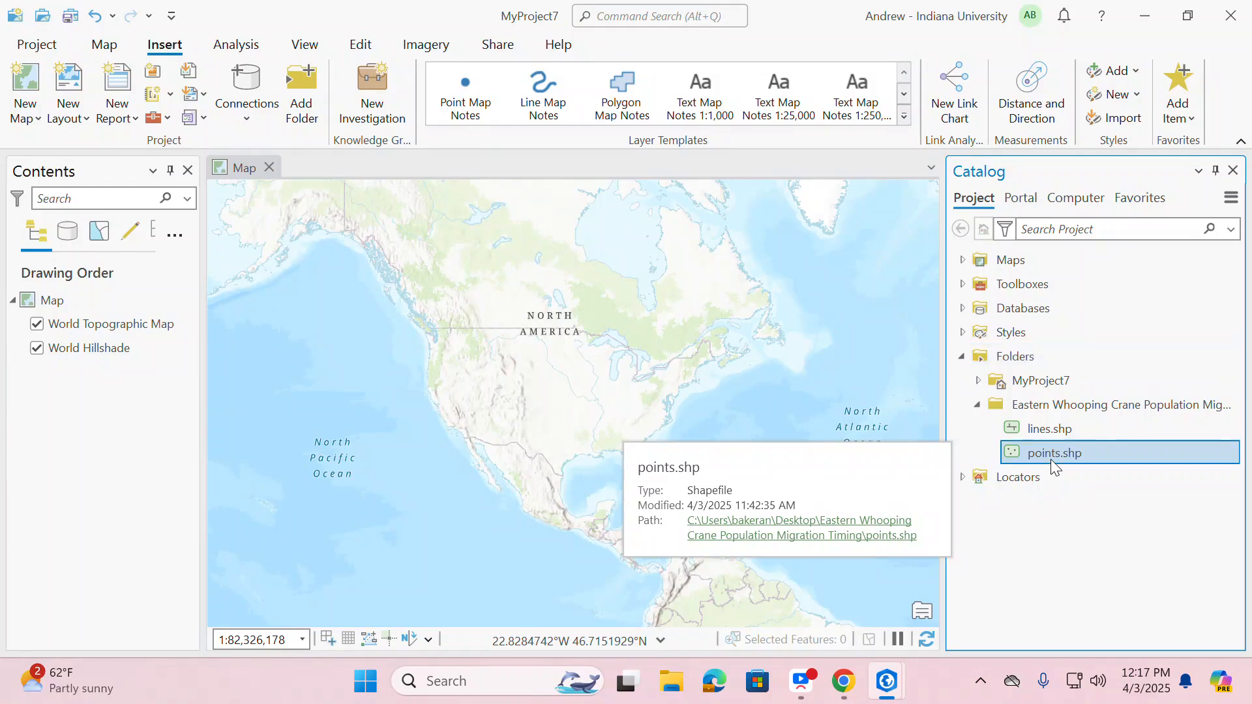
pyautogui.rightClick(1051, 459)
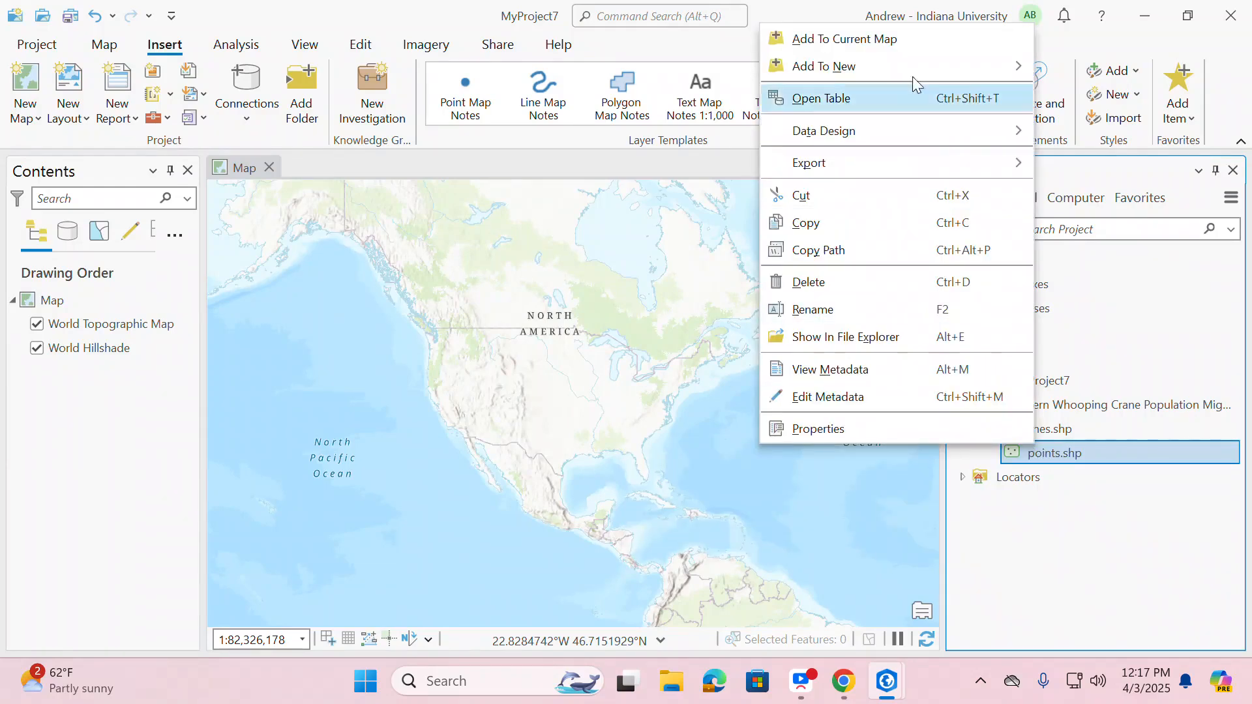
pyautogui.click(910, 41)
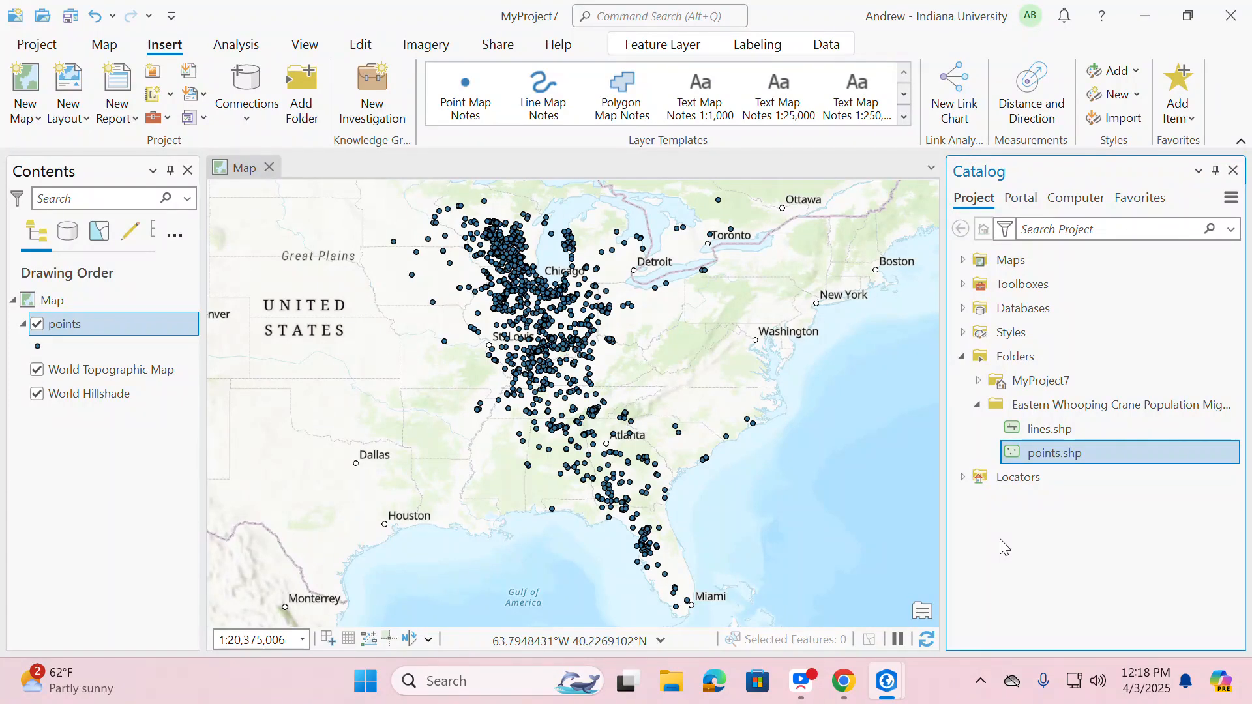
pyautogui.scroll(2, 914, 562)
pyautogui.moveTo(426, 406); pyautogui.dragTo(729, 548)
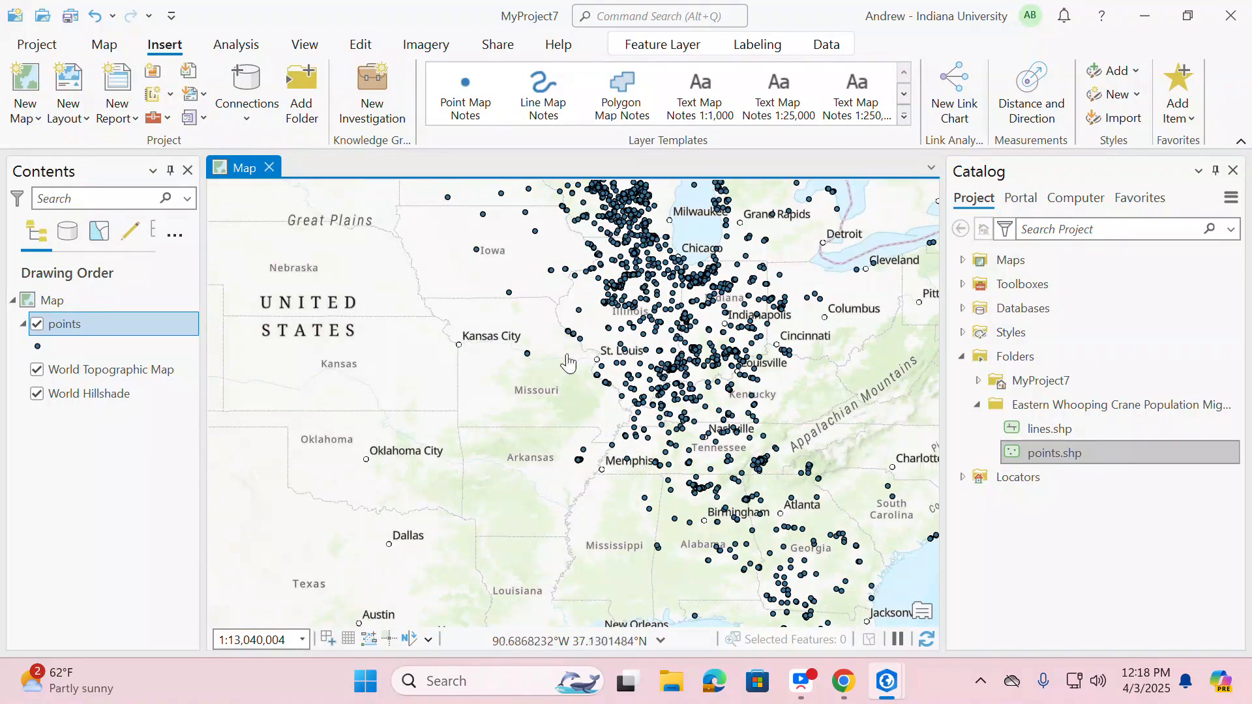
pyautogui.moveTo(757, 451); pyautogui.dragTo(604, 457)
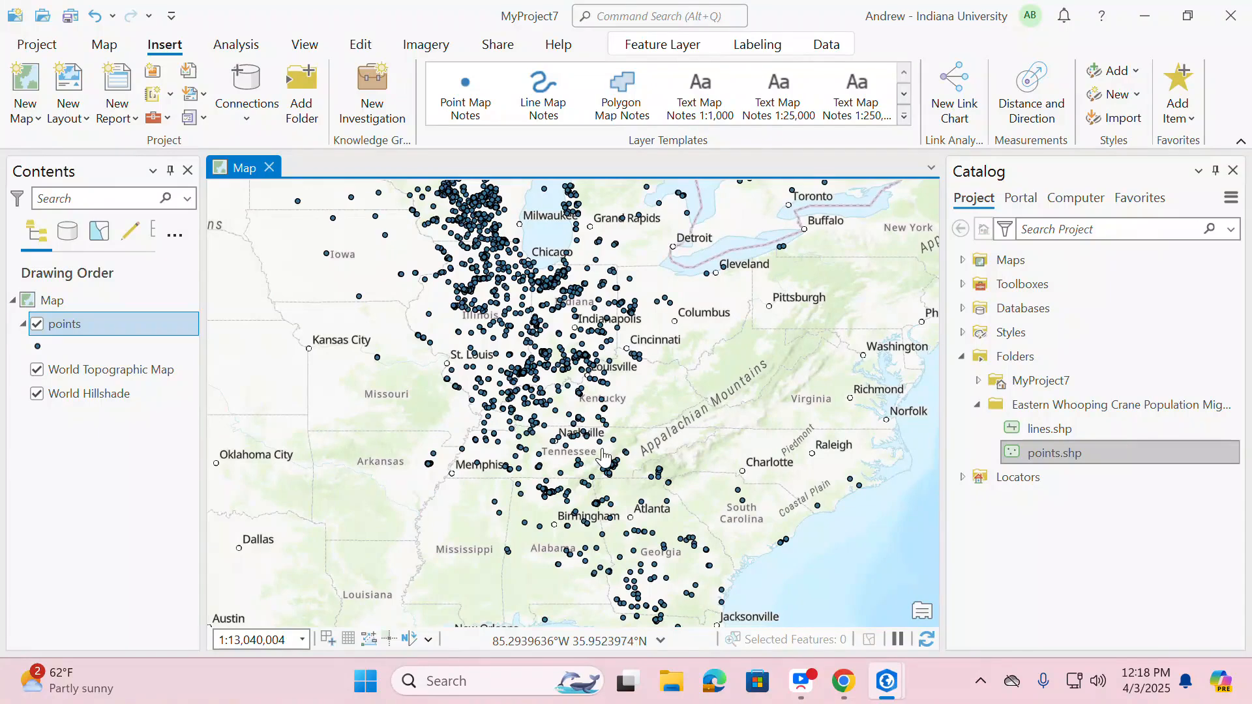
pyautogui.scroll(-2, 603, 457)
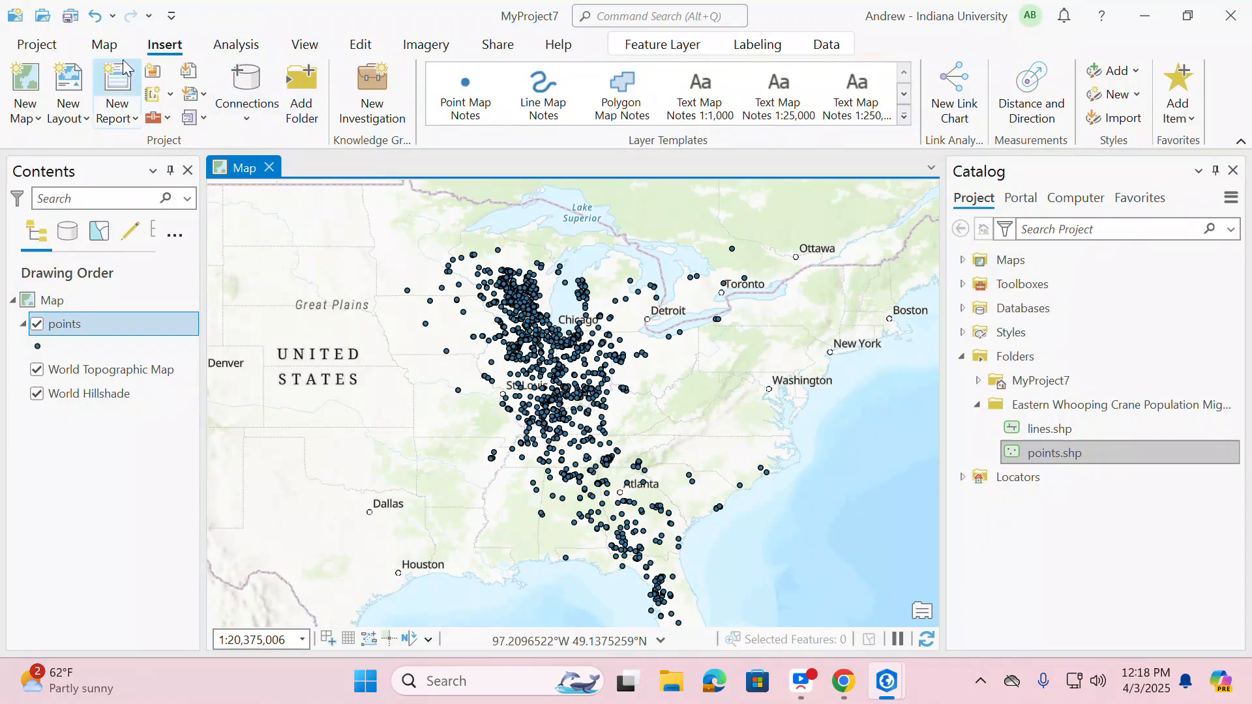
# Step: Change the map's basemap to Light Gray Canvas
pyautogui.click(105, 45)
pyautogui.click(368, 72)
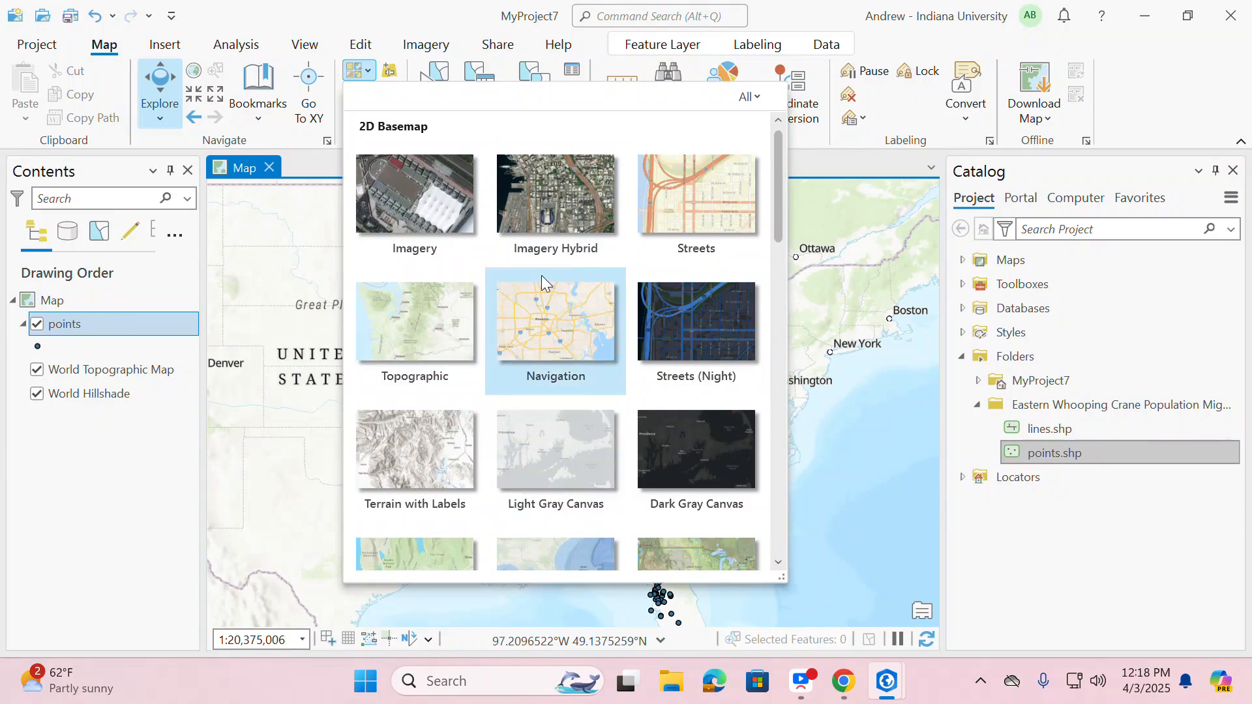
pyautogui.scroll(-3, 562, 459)
pyautogui.scroll(3, 562, 459)
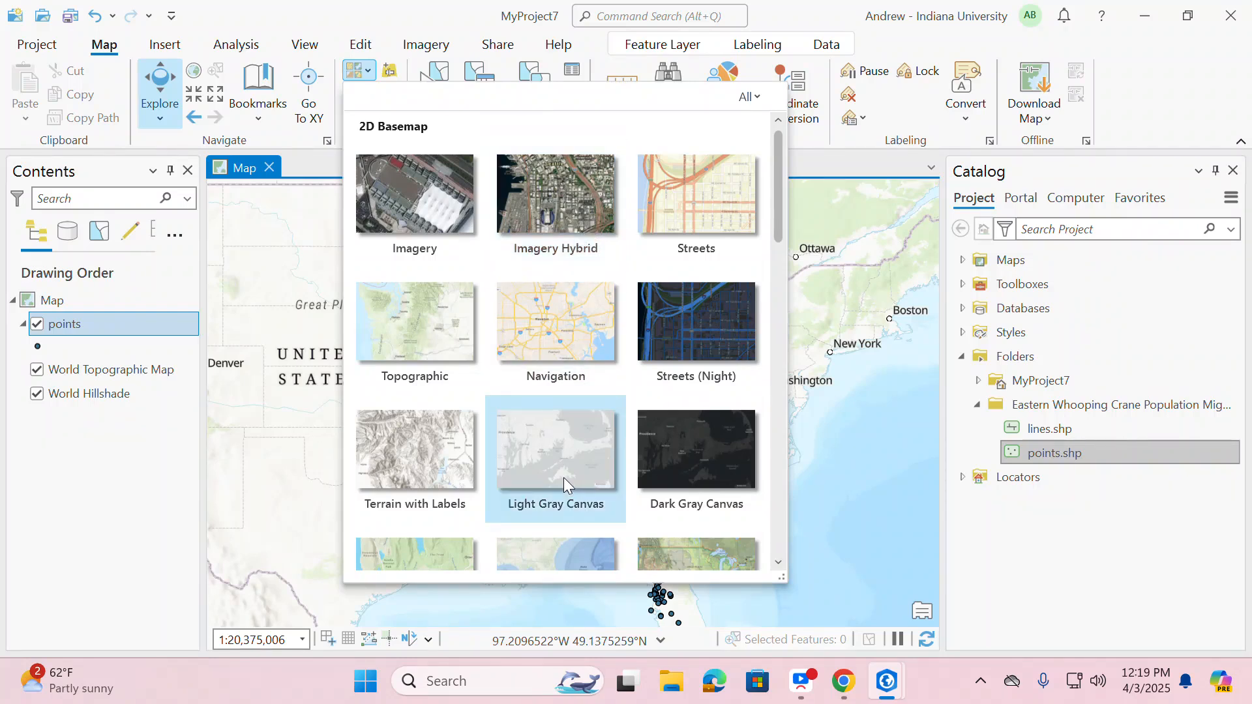
pyautogui.scroll(-5, 564, 478)
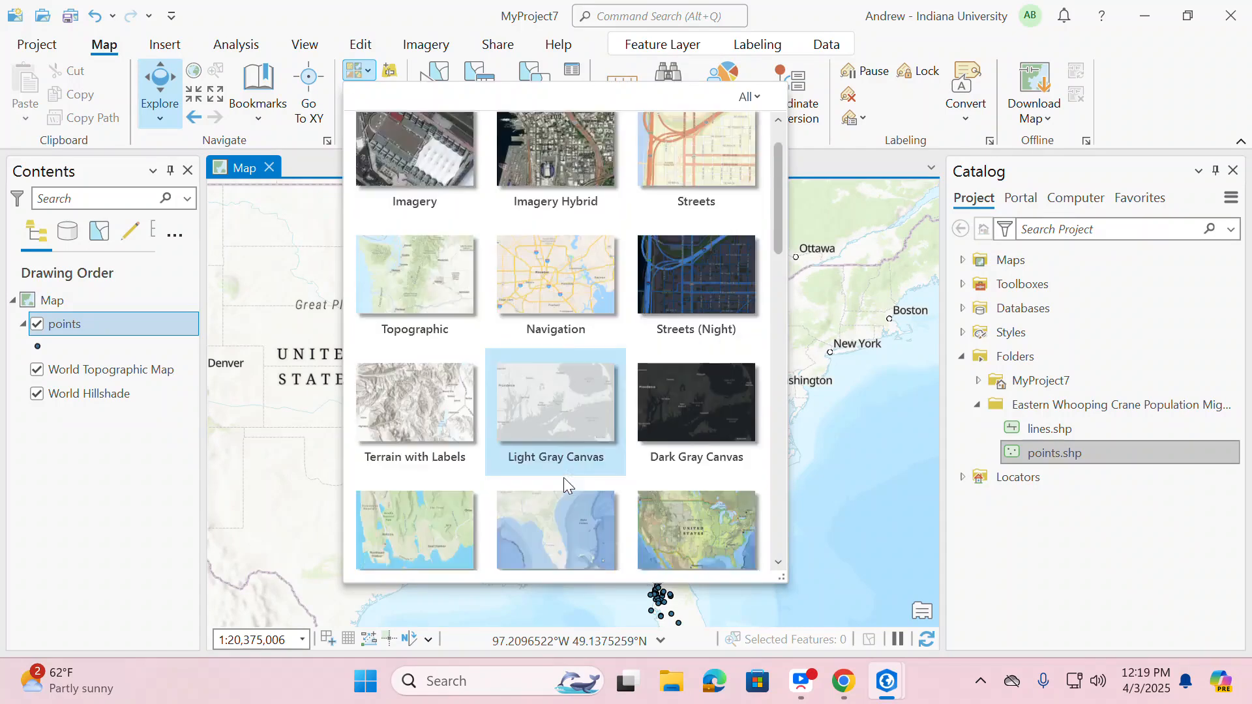
pyautogui.scroll(2, 706, 307)
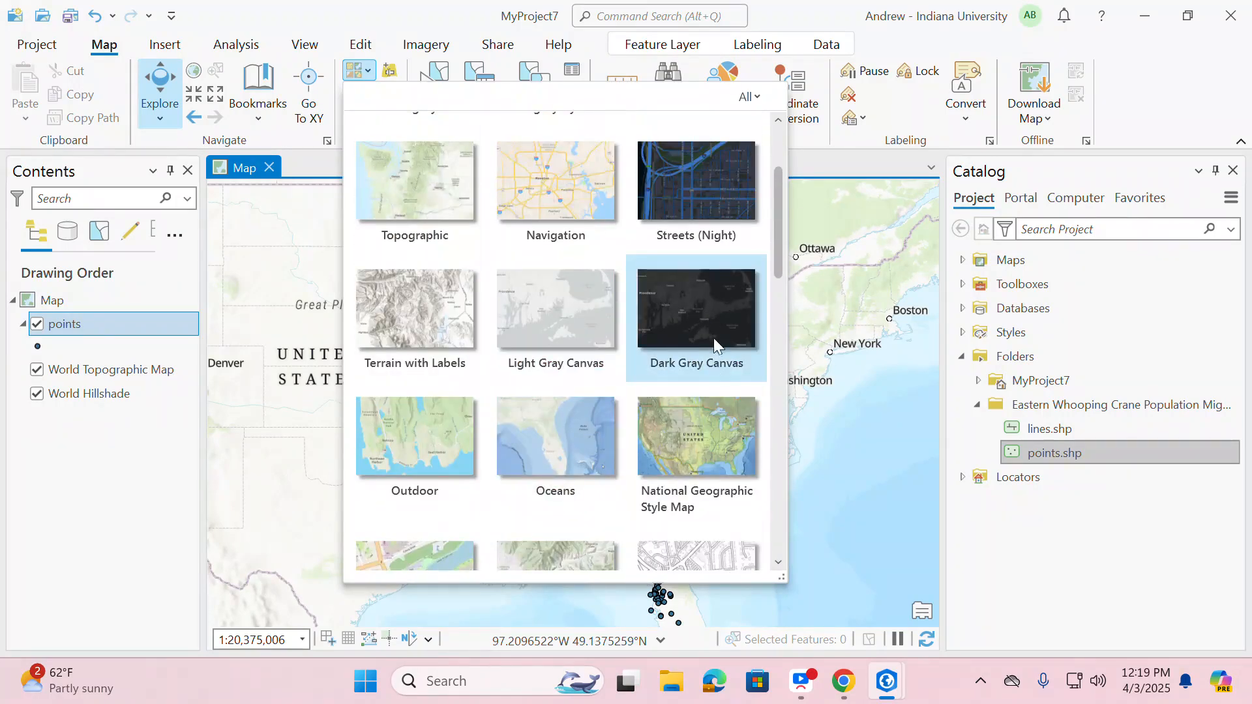
pyautogui.click(510, 341)
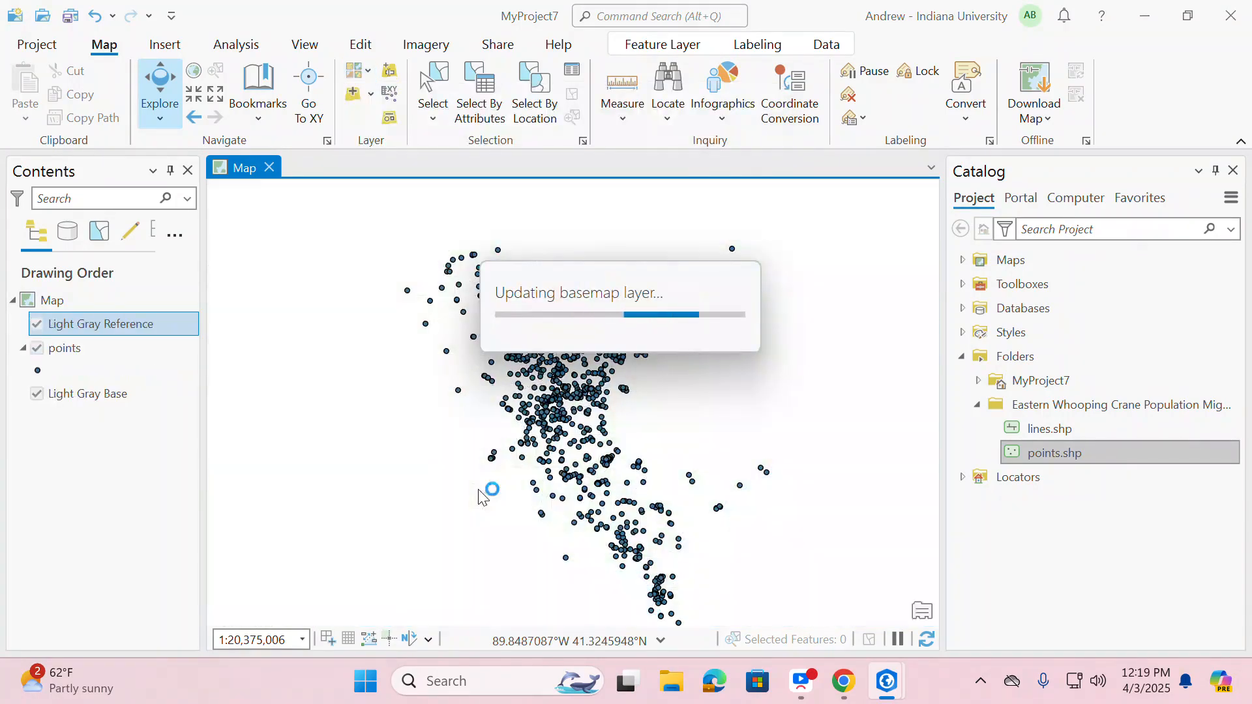
pyautogui.scroll(4, 463, 401)
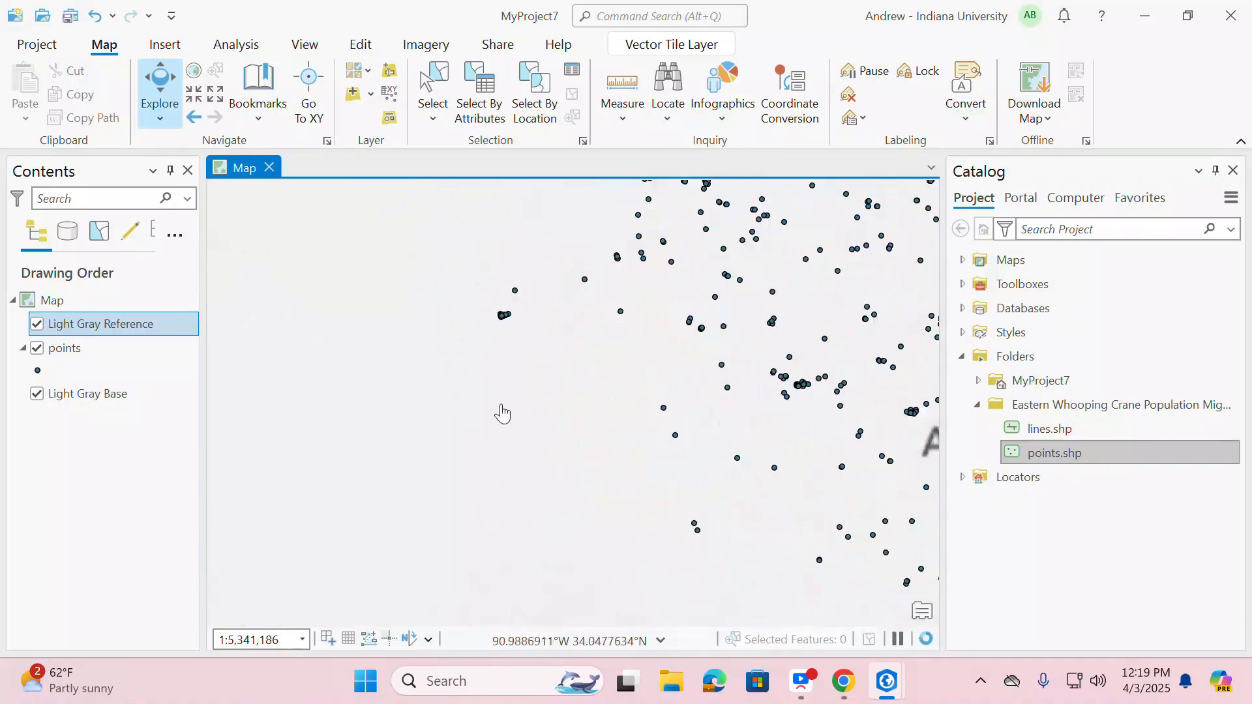
pyautogui.scroll(-2, 528, 398)
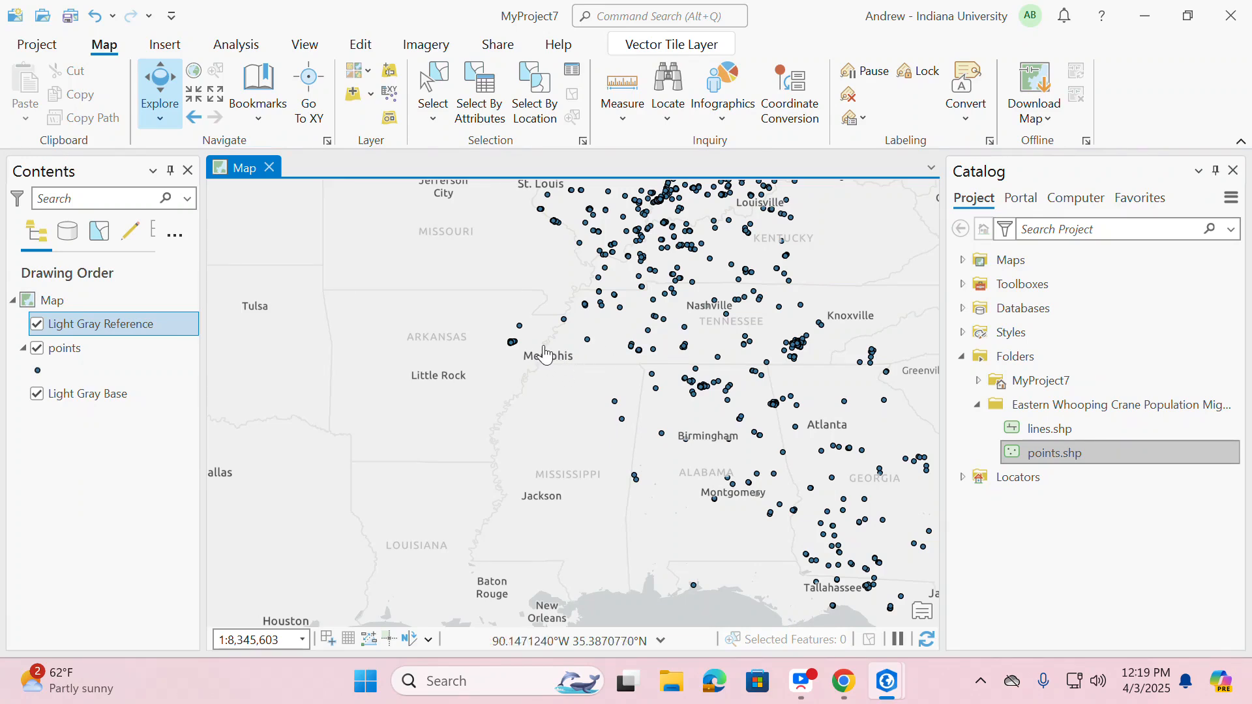
# Step: Search ArcGIS Online for "khaki" and add the Khaki Basemap vector tile layer to the map
pyautogui.click(353, 98)
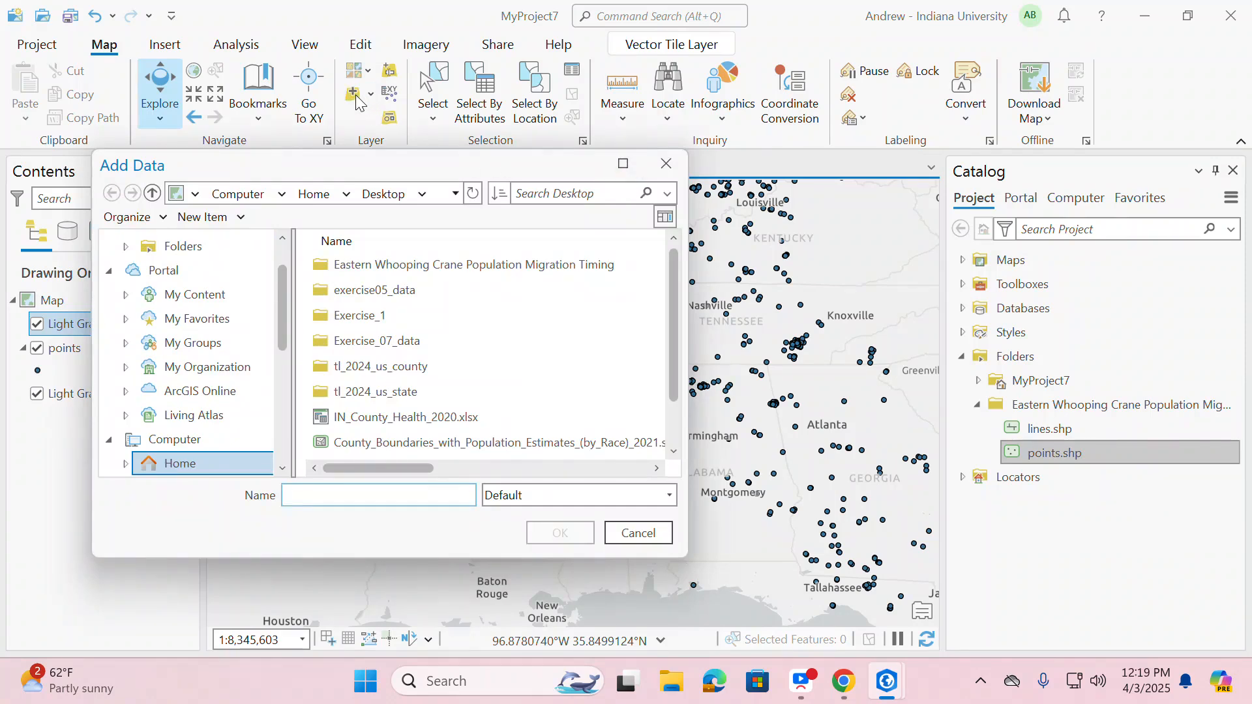
pyautogui.click(622, 164)
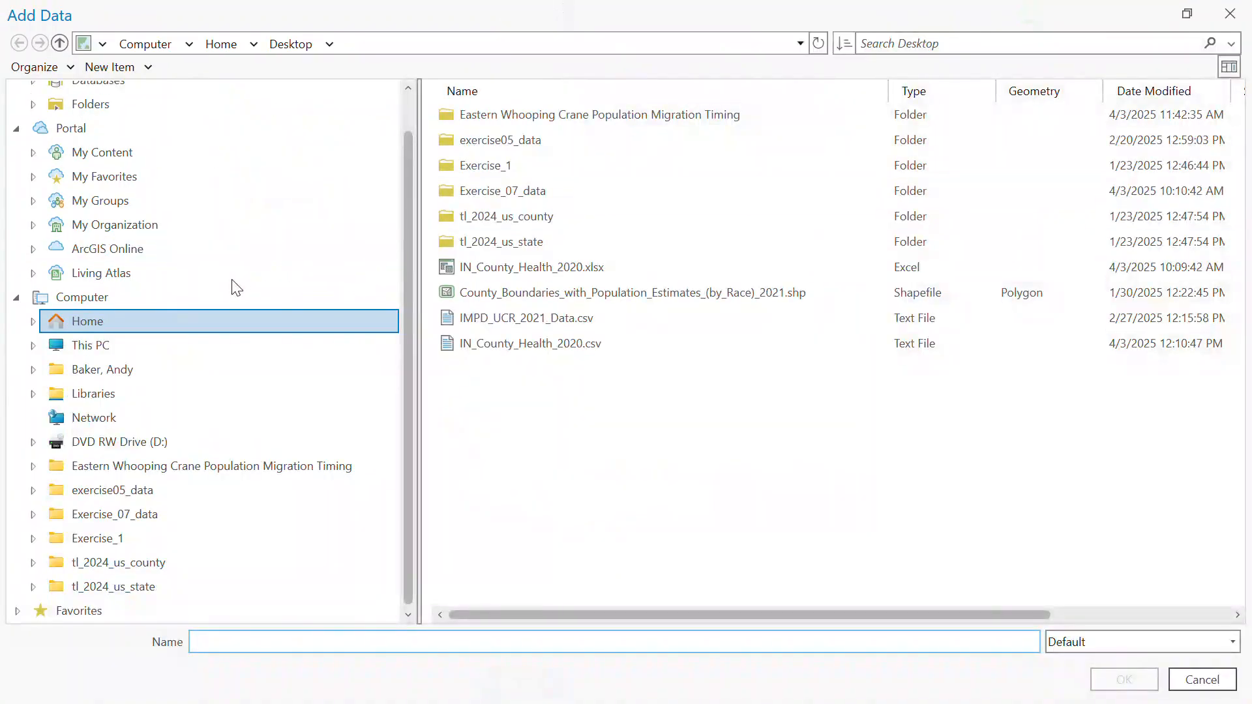
pyautogui.click(168, 254)
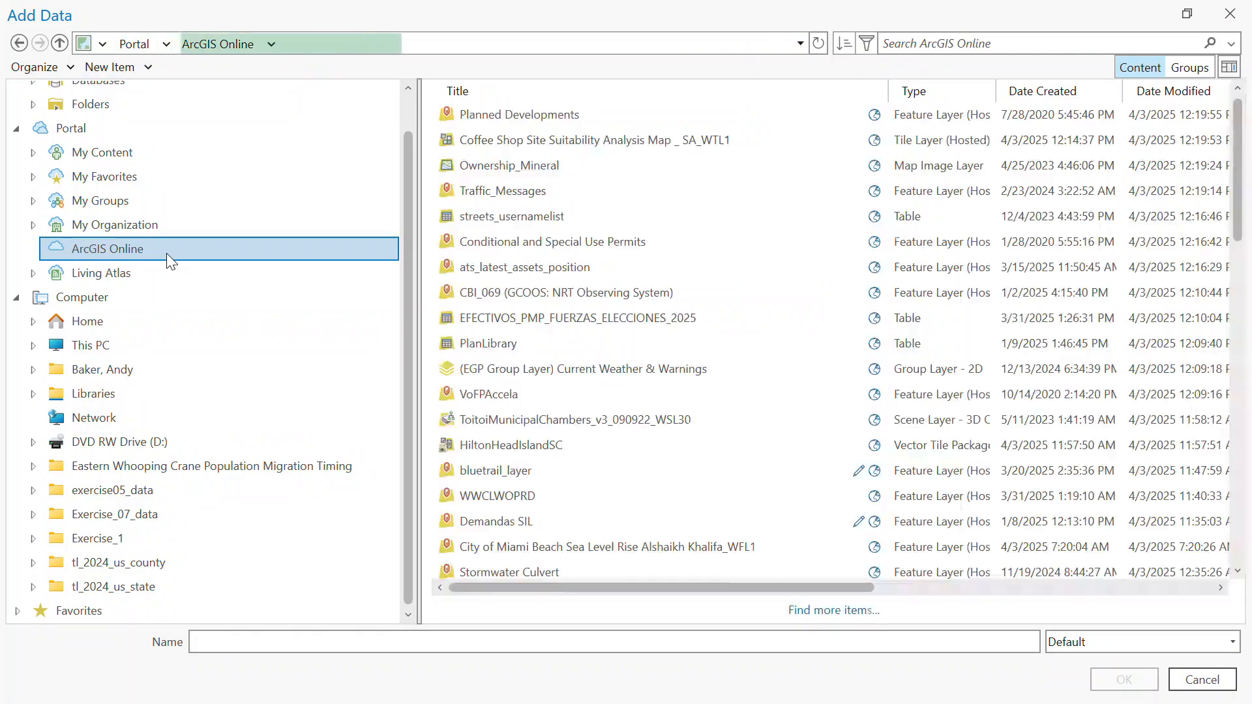
pyautogui.click(960, 38)
pyautogui.write('khaki')
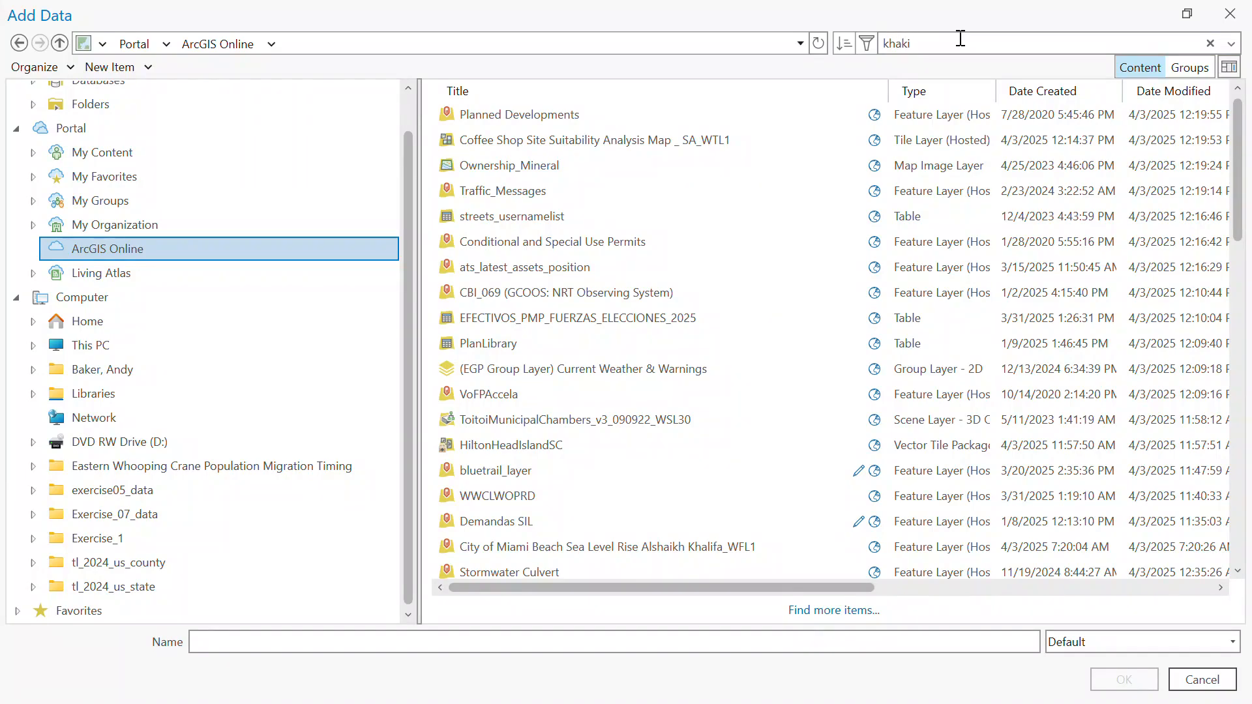
pyautogui.press('Return')
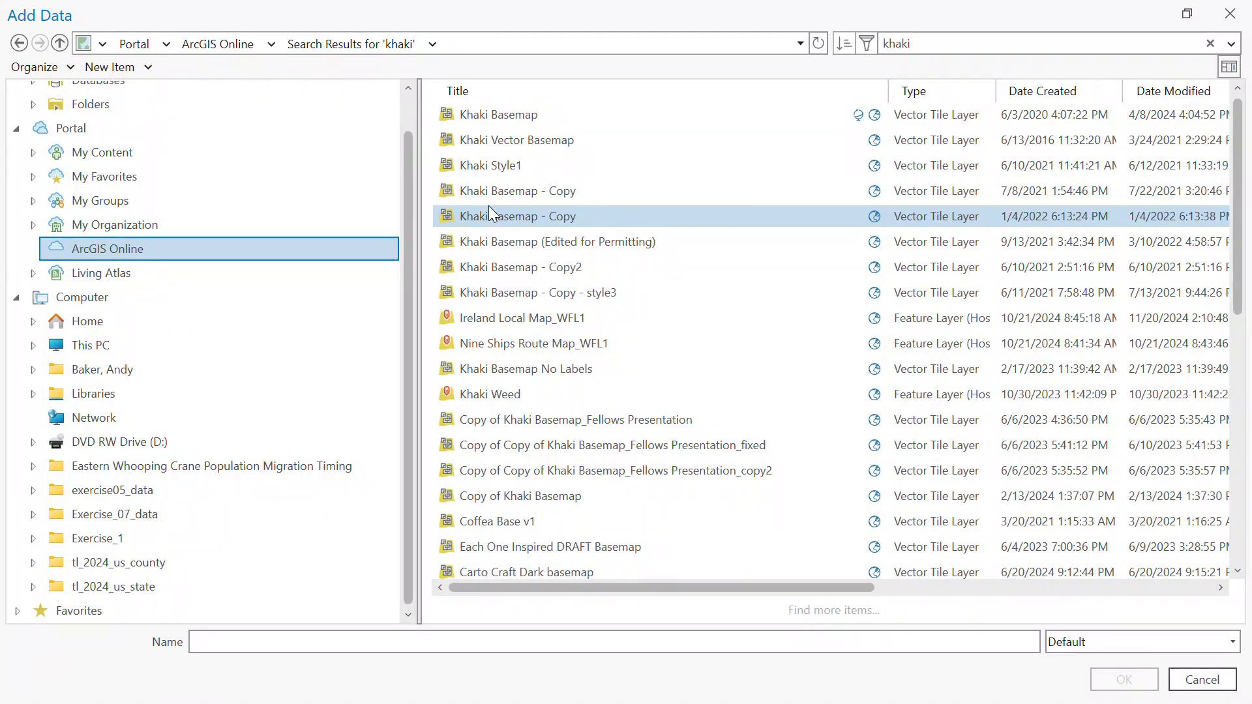
pyautogui.click(514, 114)
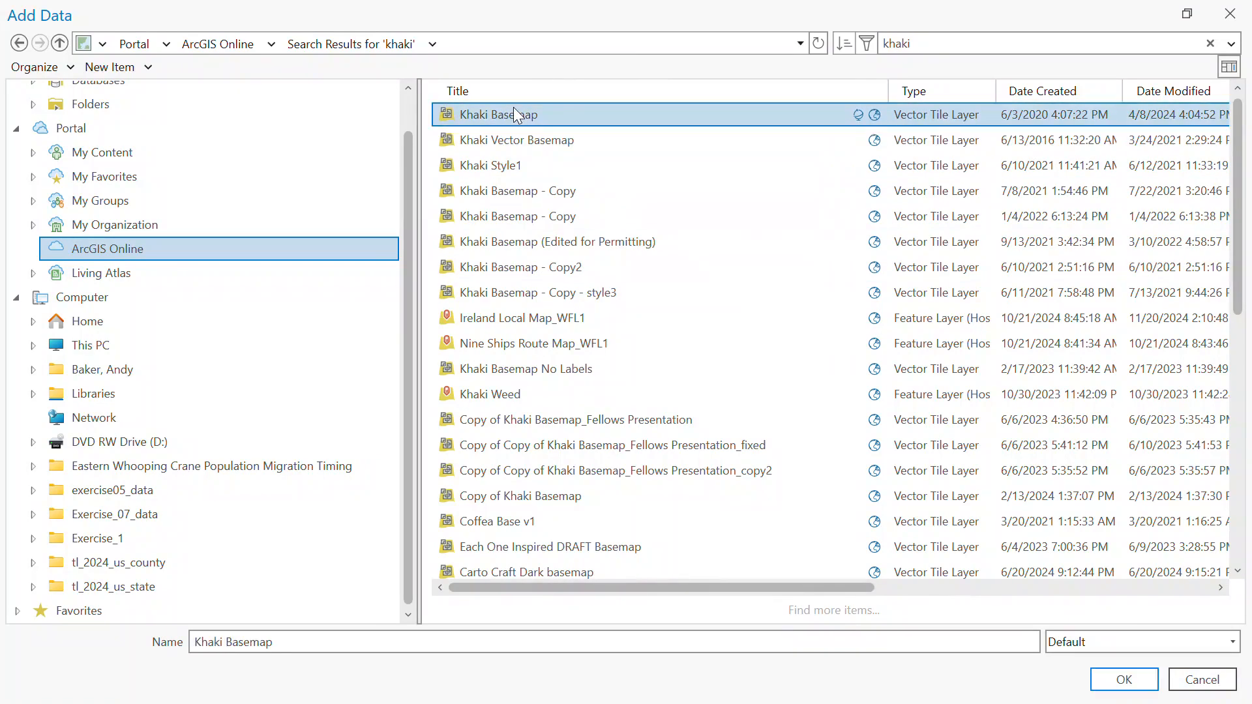
pyautogui.click(1118, 679)
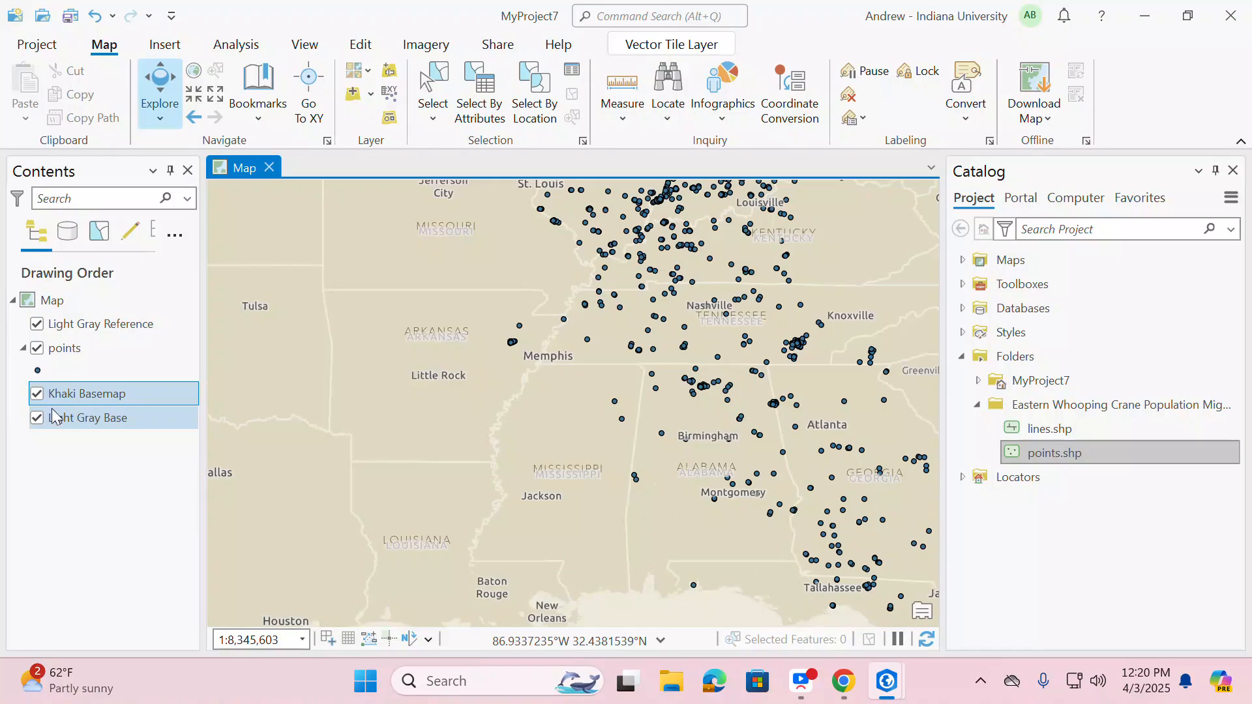
# Step: Remove the Light Gray Base and Light Gray Reference layers from the map
pyautogui.rightClick(91, 418)
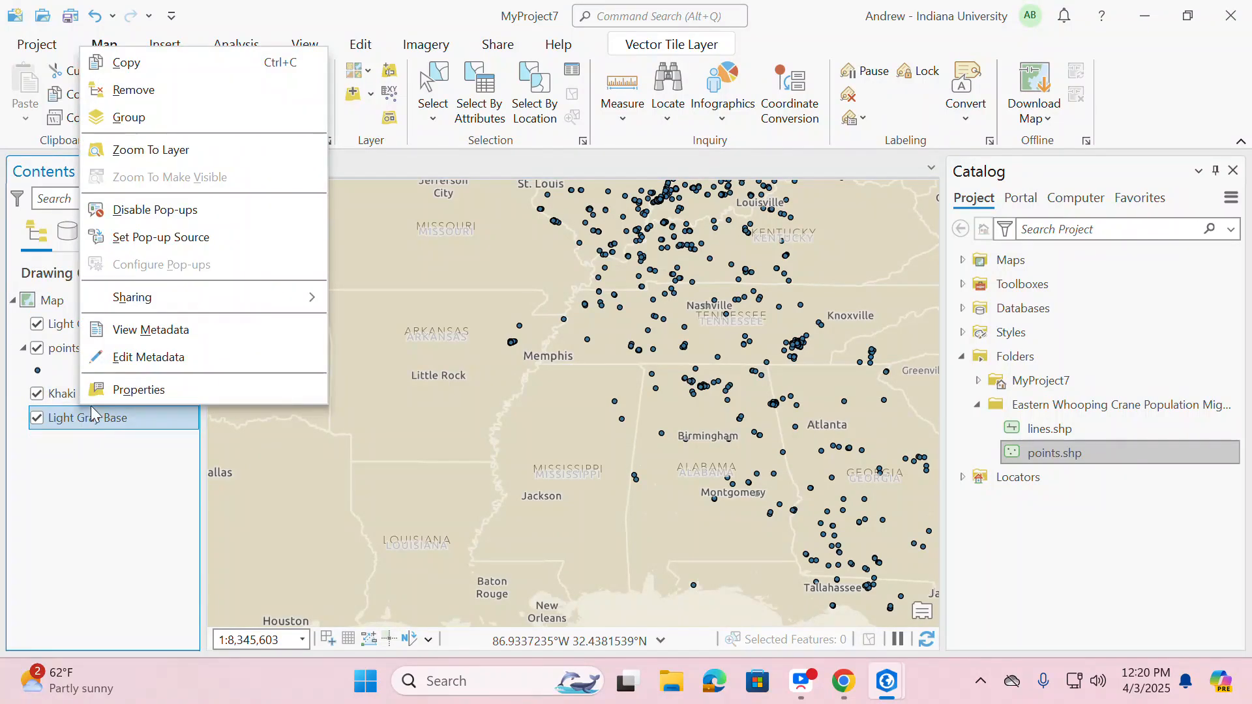
pyautogui.click(163, 90)
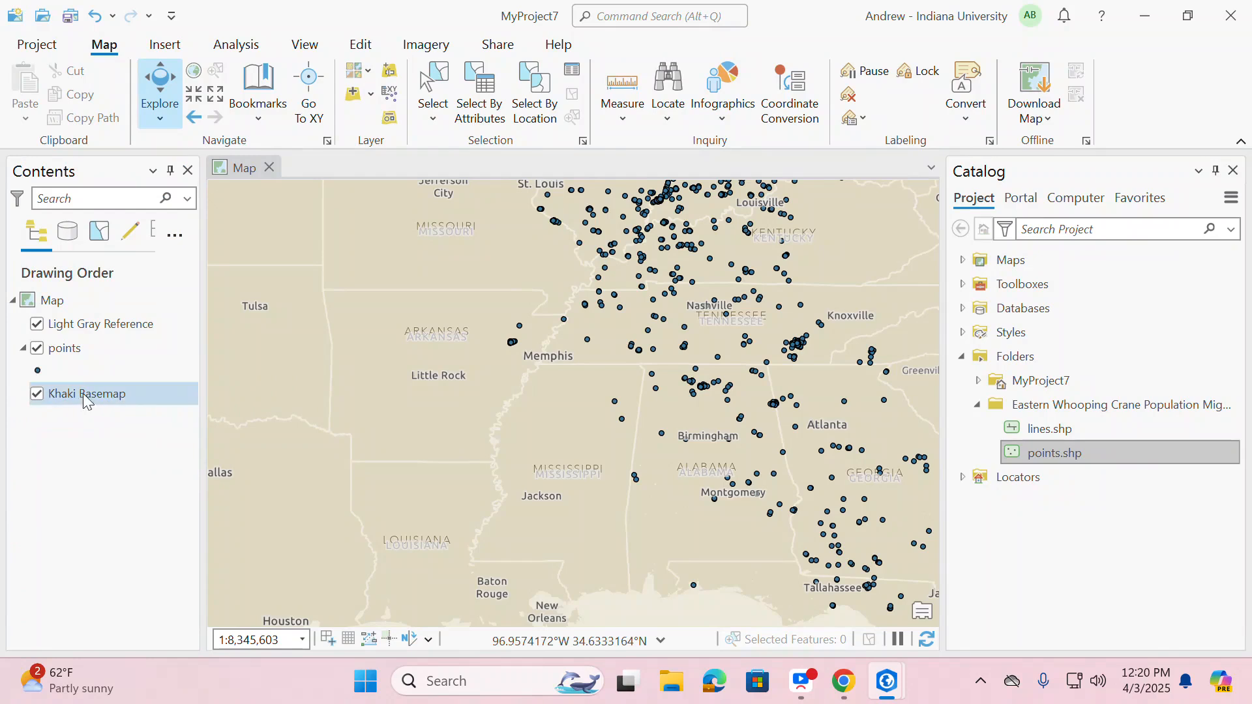
pyautogui.click(77, 325)
pyautogui.click(77, 325)
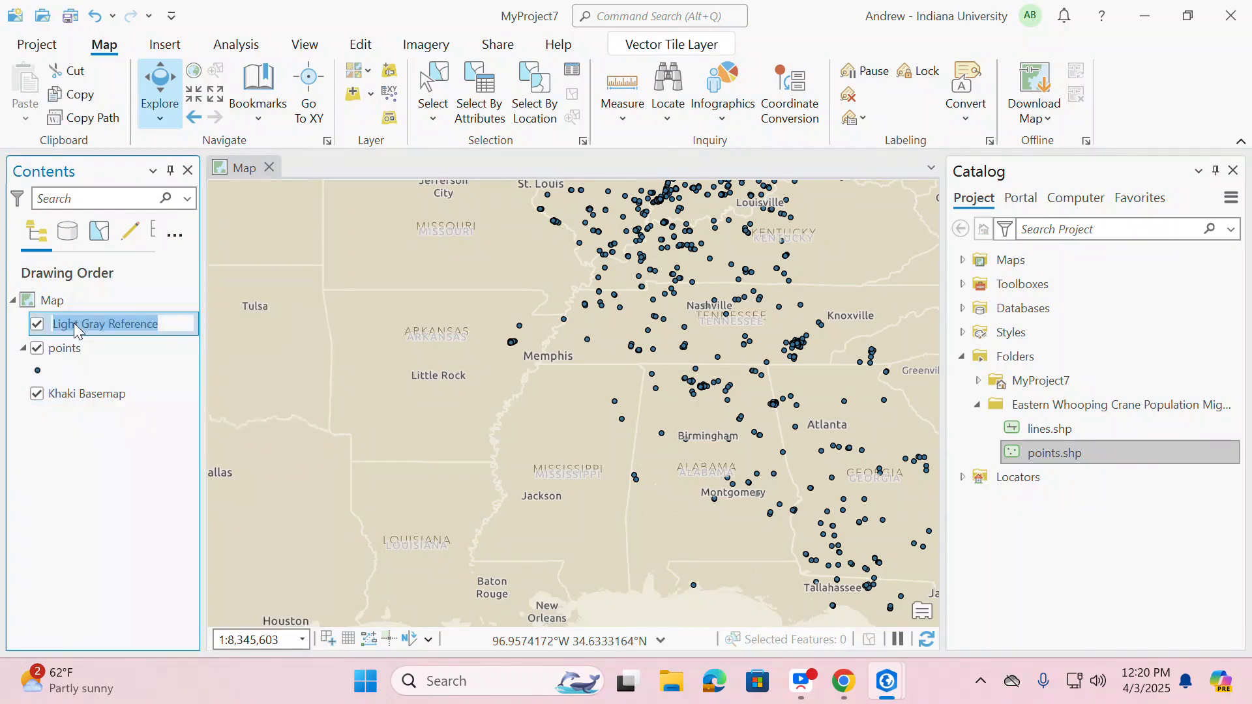
pyautogui.rightClick(75, 324)
pyautogui.click(44, 324)
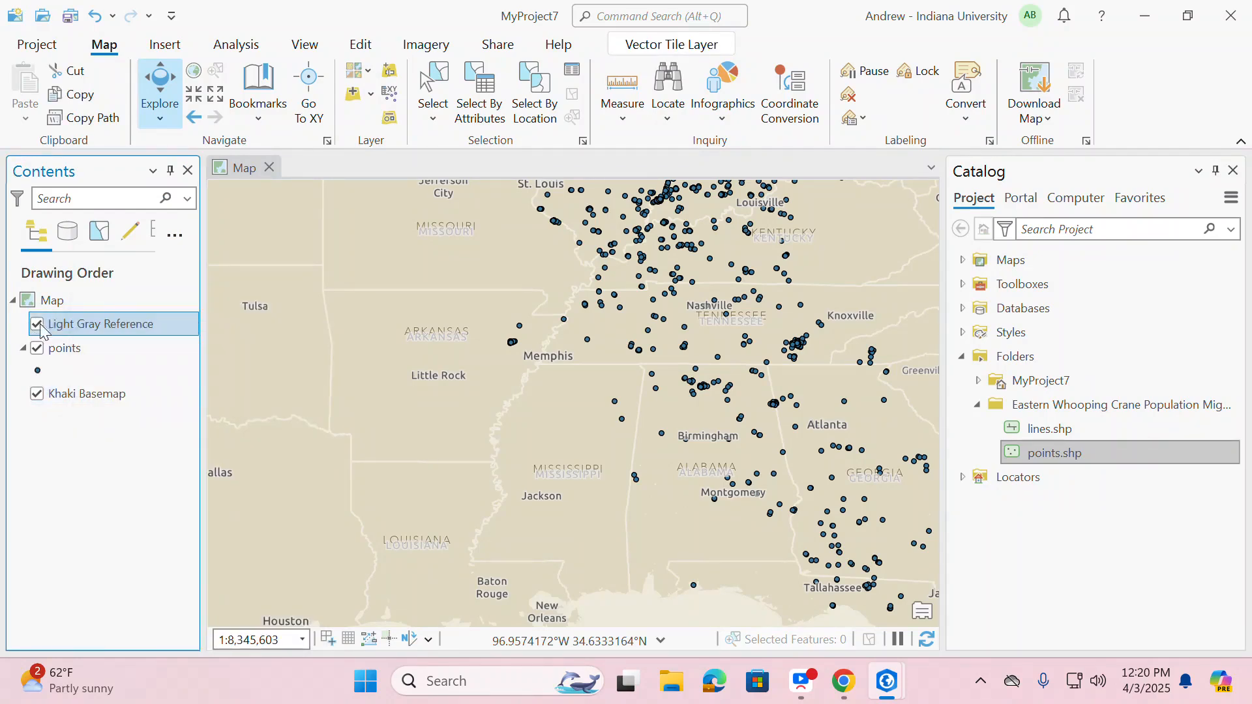
pyautogui.rightClick(52, 329)
pyautogui.click(101, 326)
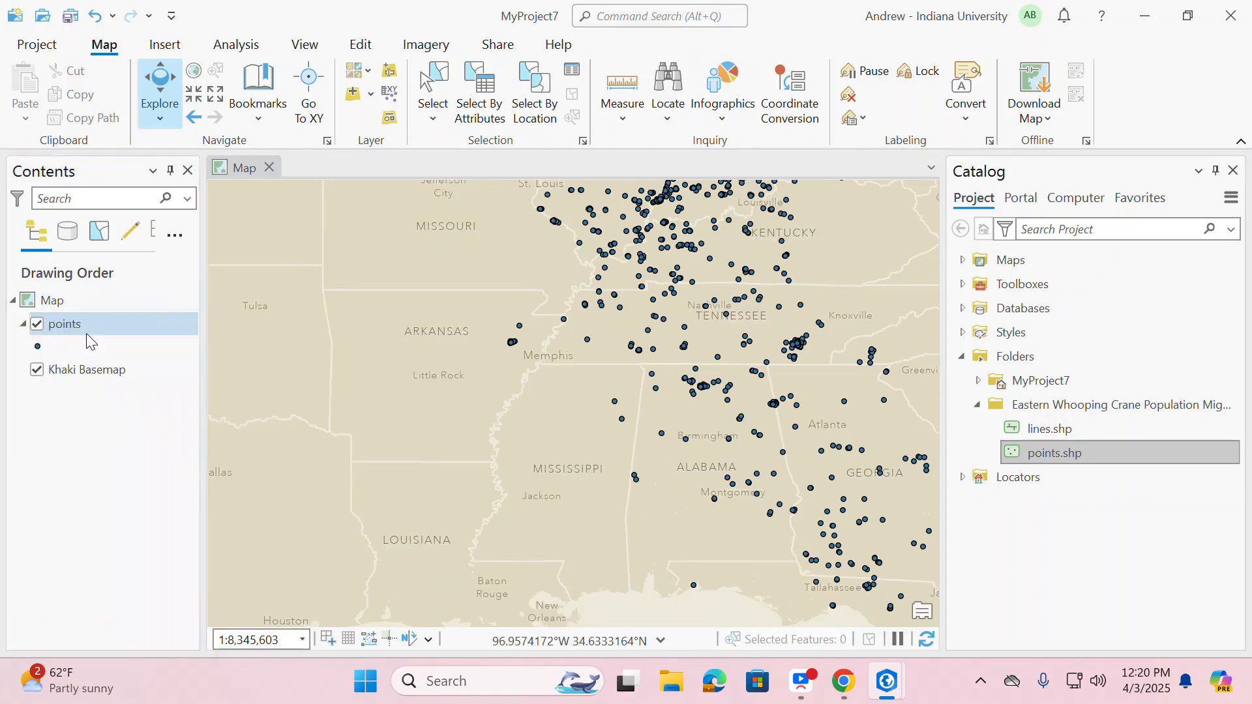
pyautogui.click(86, 473)
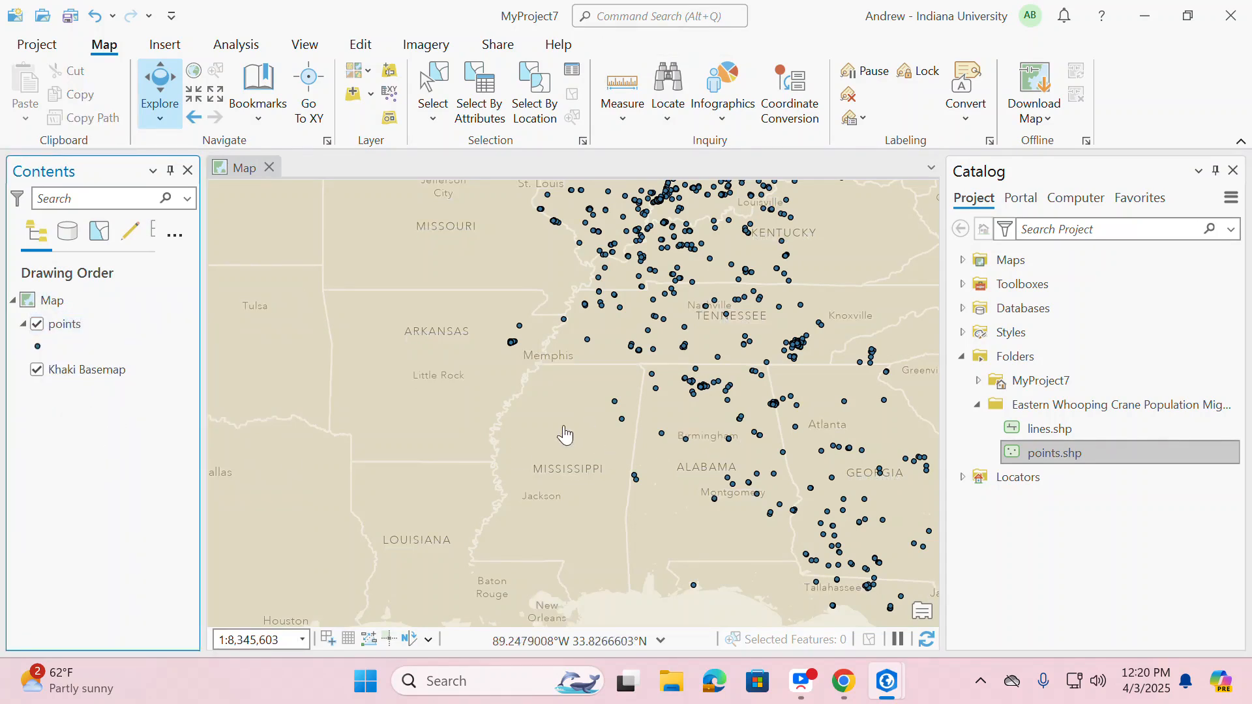
# Step: Zoom the map to the points layer and open its attribute table
pyautogui.rightClick(84, 326)
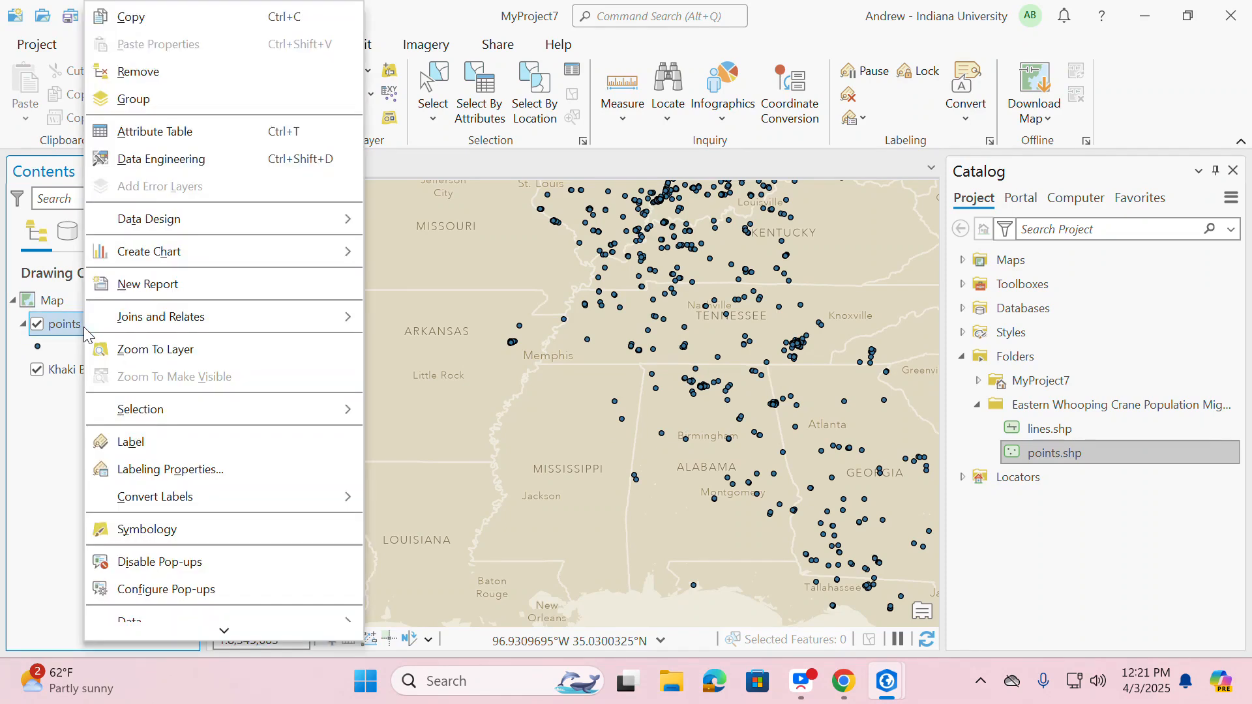
pyautogui.click(131, 349)
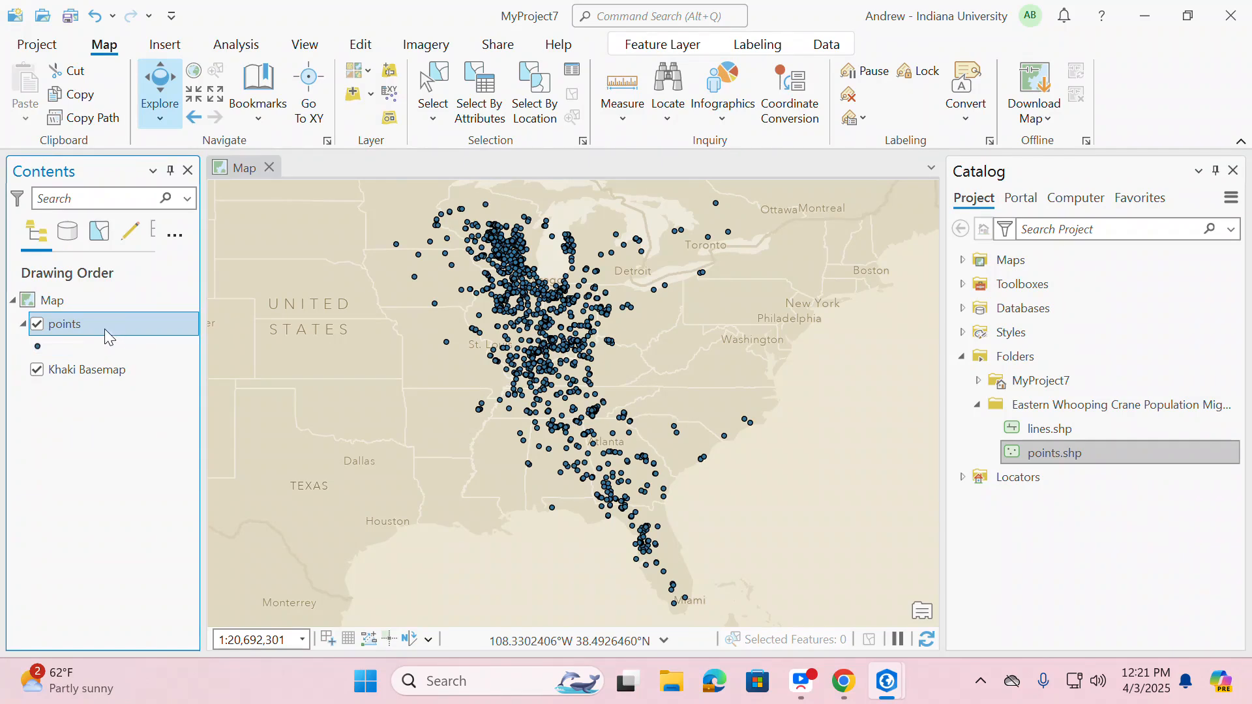
pyautogui.rightClick(107, 332)
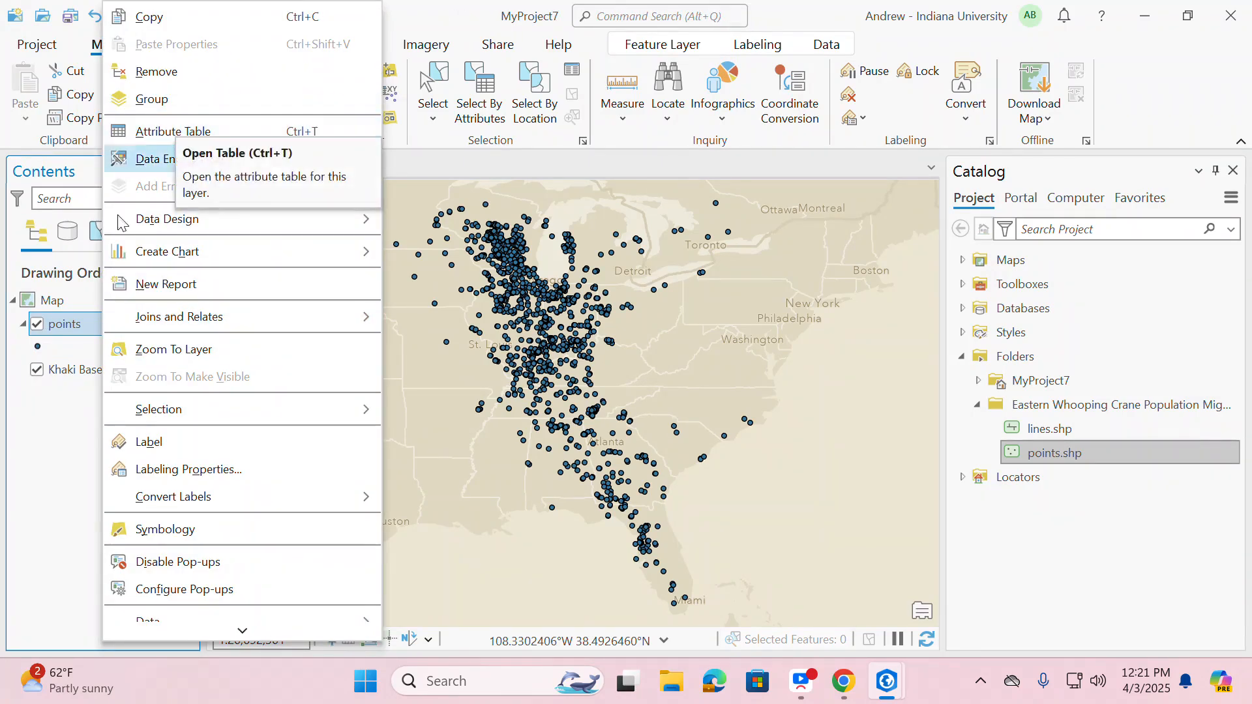
pyautogui.click(170, 135)
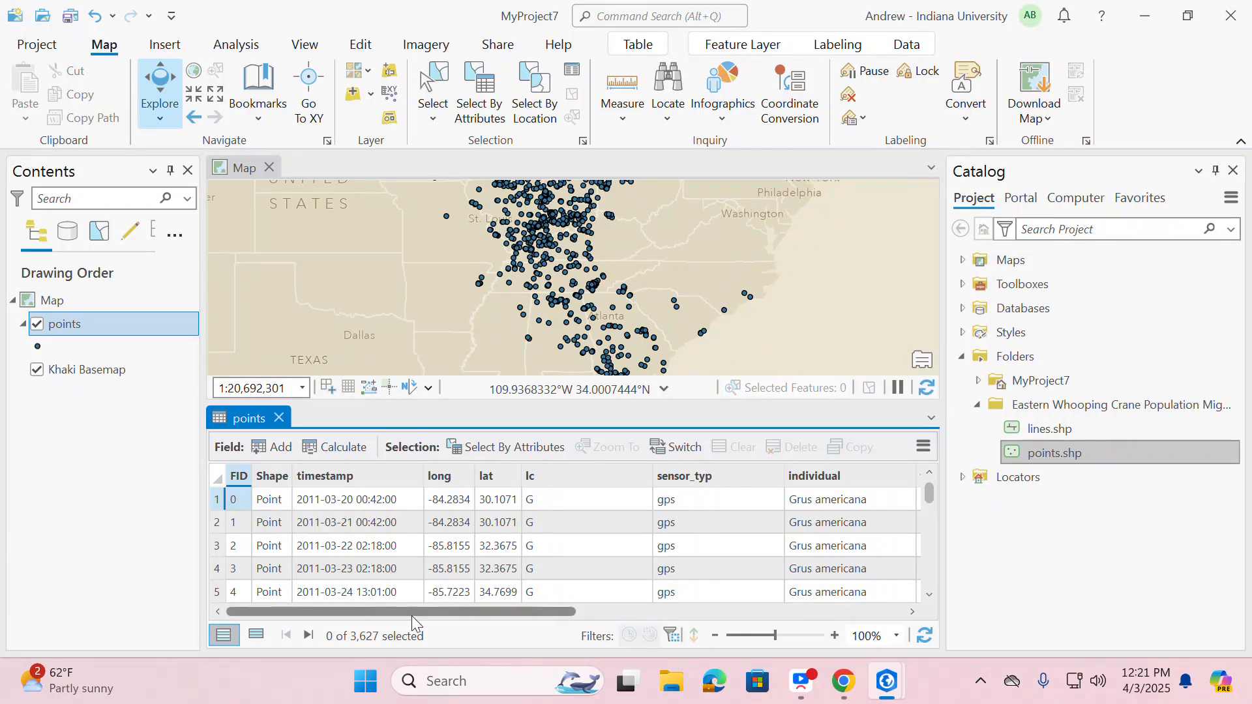
# Step: Permanently delete the date and time fields from the points attribute table
pyautogui.moveTo(412, 615); pyautogui.dragTo(740, 616)
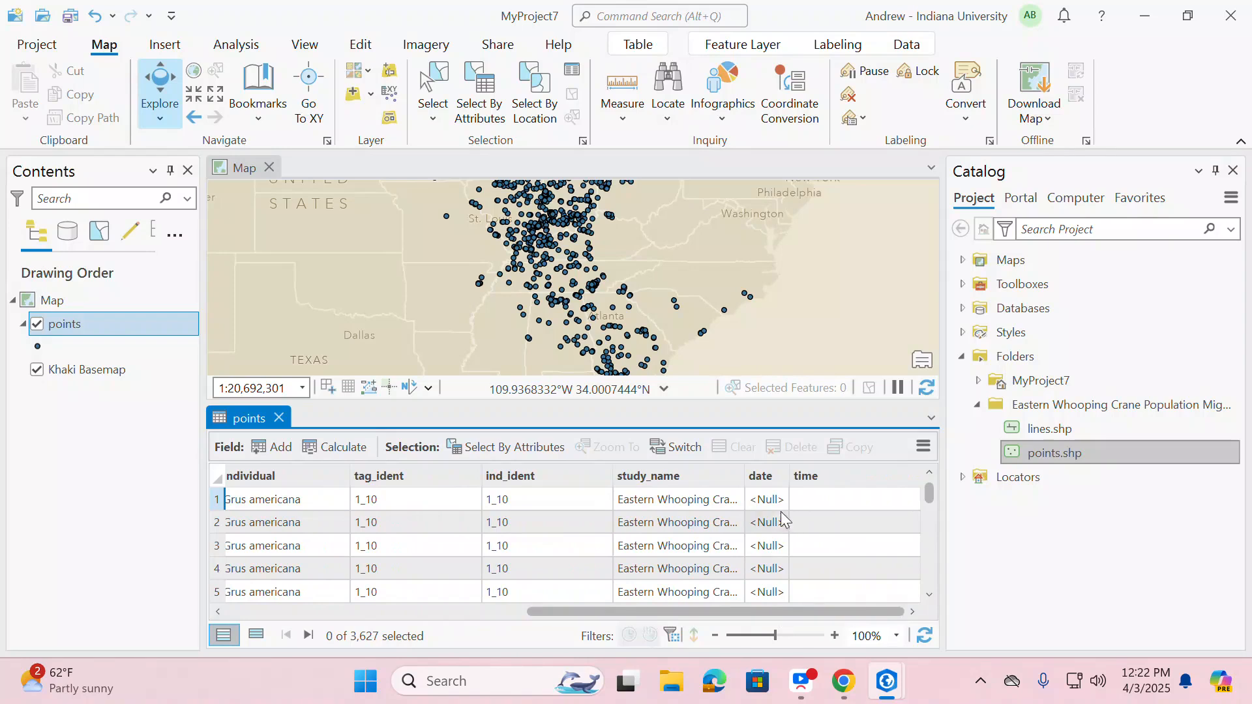
pyautogui.click(762, 476)
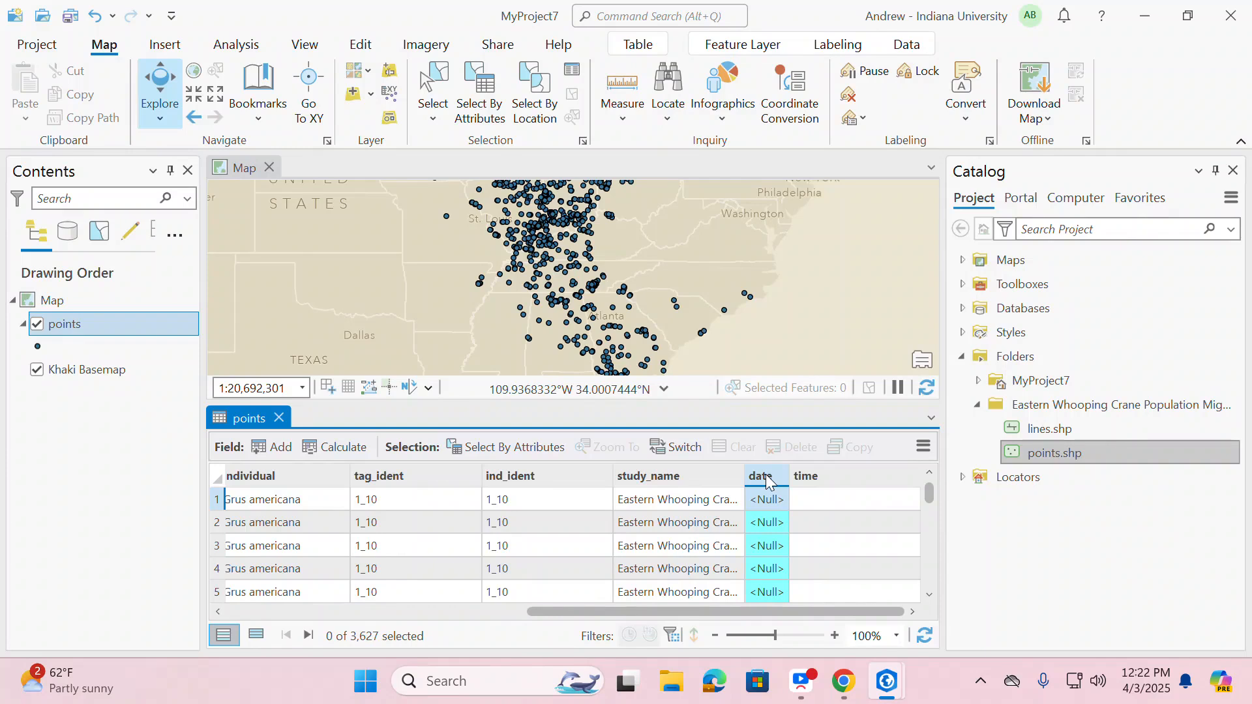
pyautogui.rightClick(767, 482)
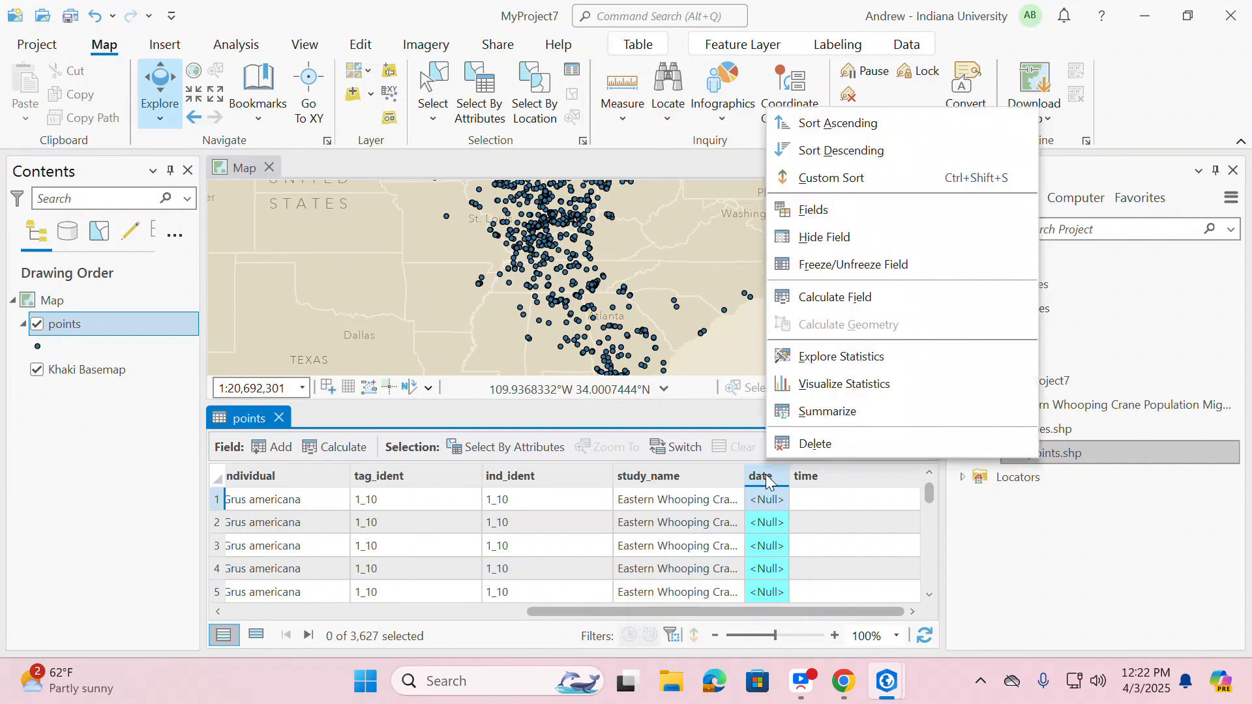
pyautogui.click(832, 448)
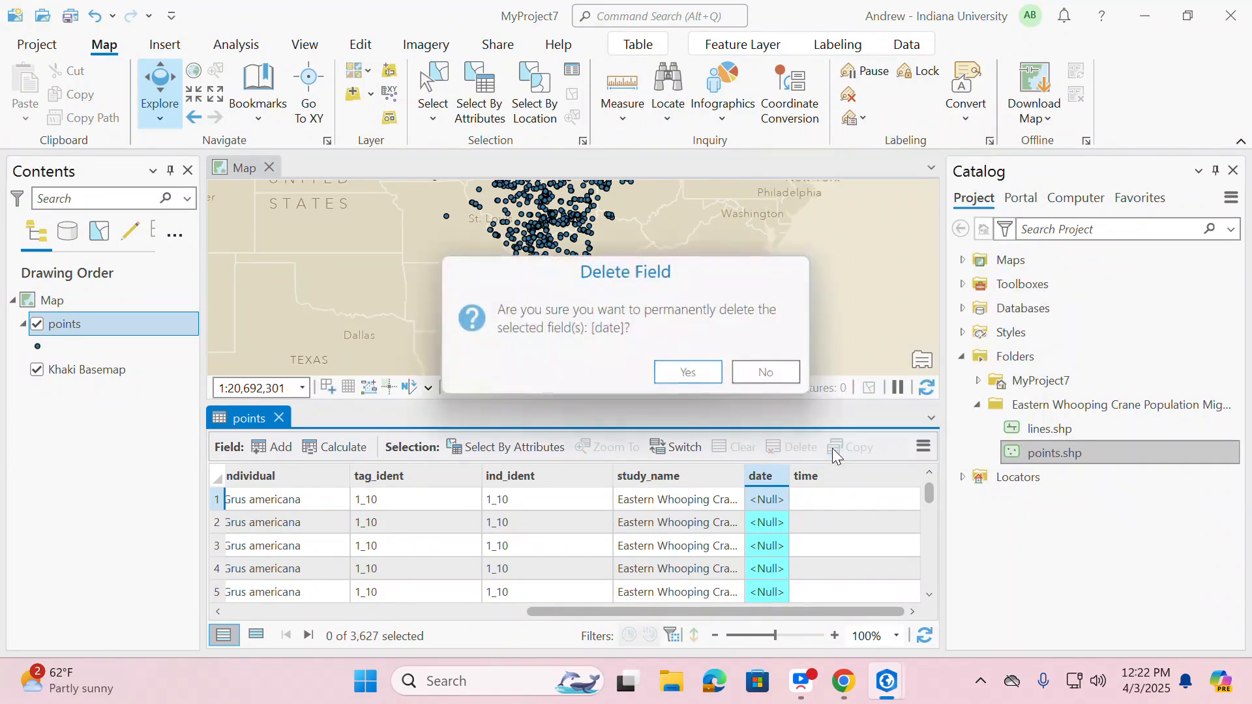
pyautogui.click(688, 374)
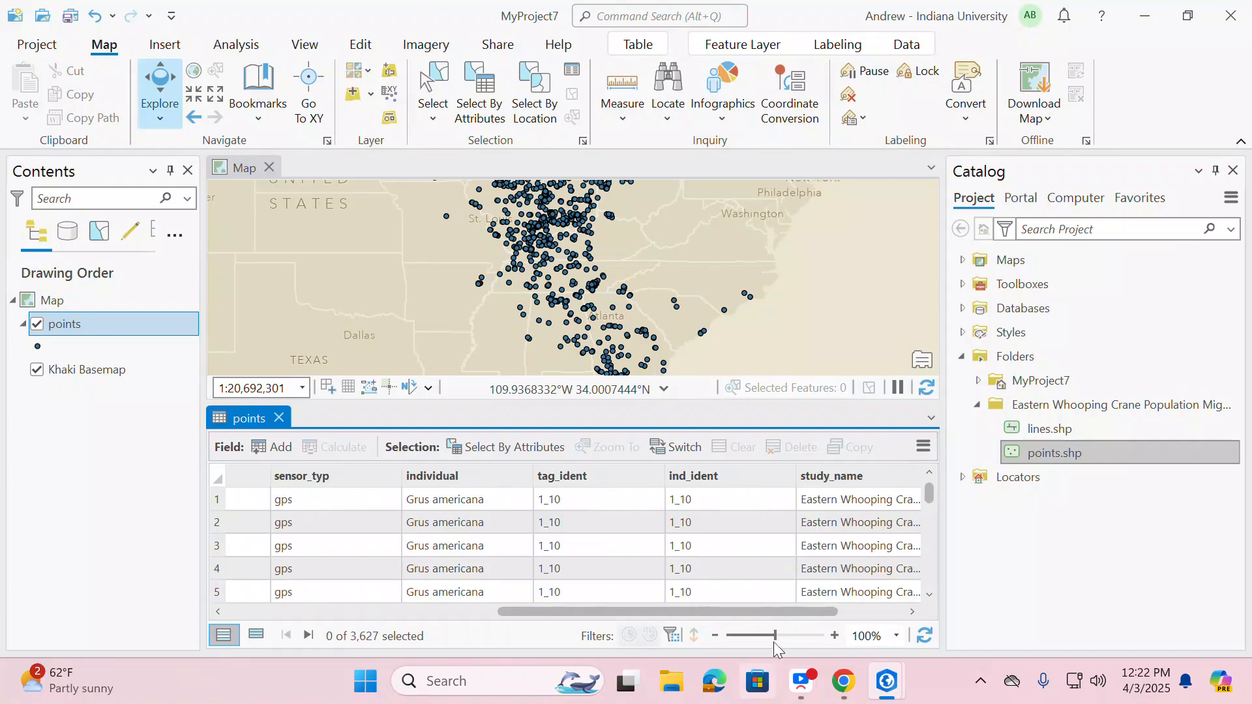
pyautogui.click(879, 499)
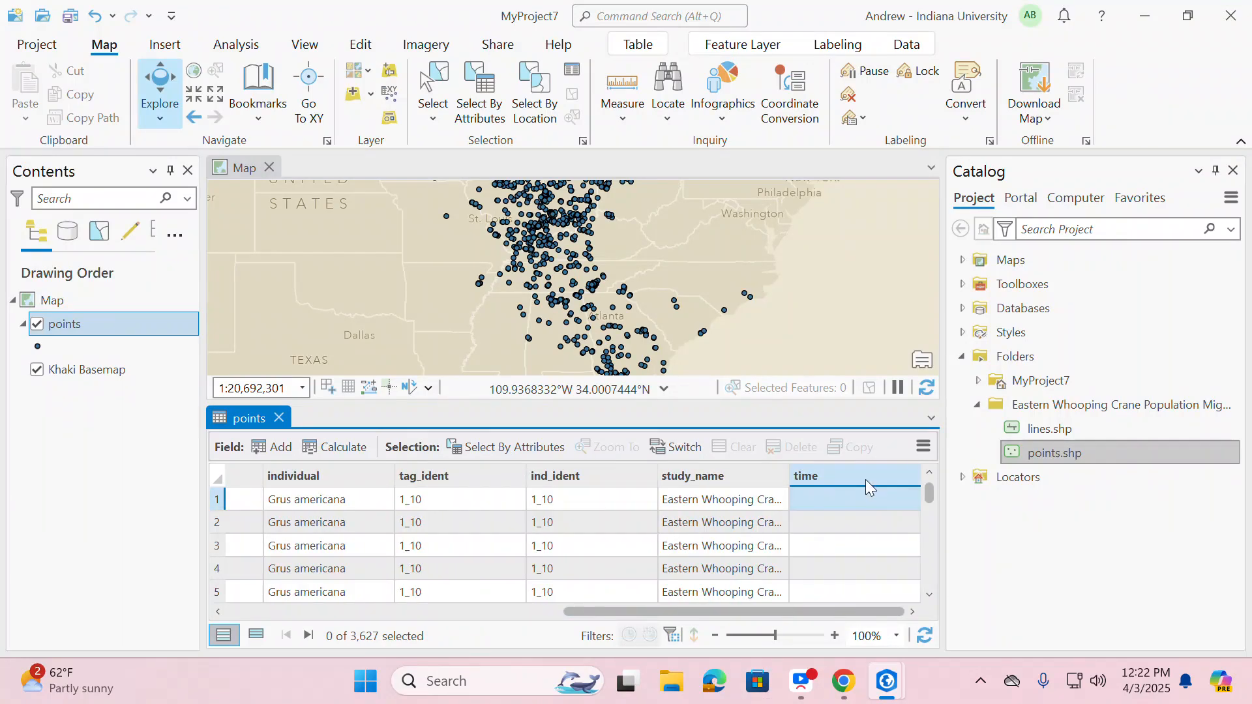
pyautogui.rightClick(867, 481)
pyautogui.click(880, 523)
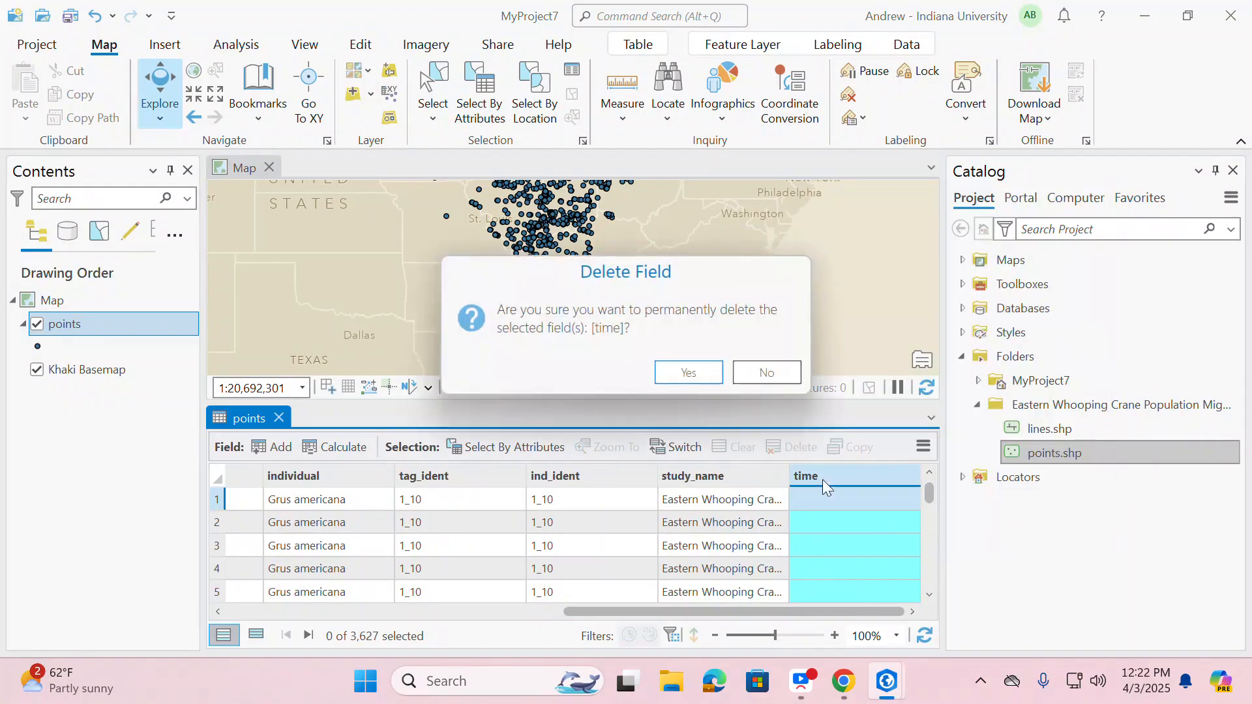
pyautogui.click(691, 373)
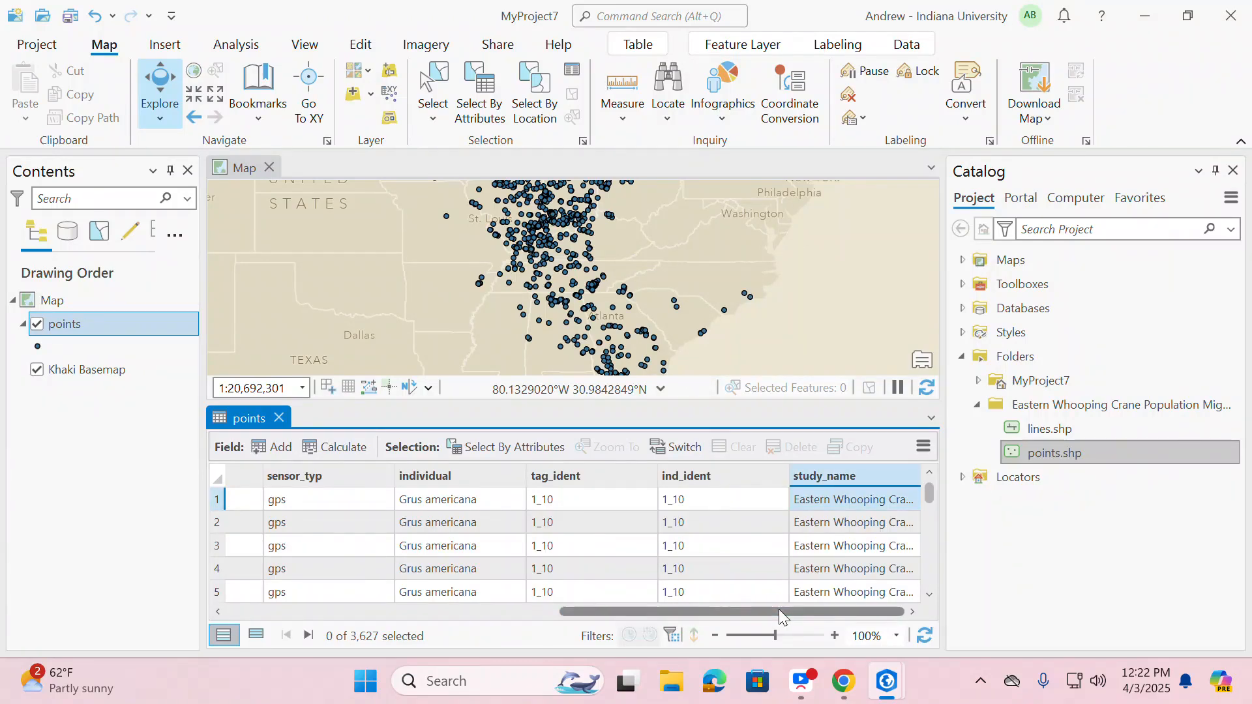
# Step: Add a field to the points table with name and alias month and data type Short
pyautogui.moveTo(667, 614); pyautogui.dragTo(378, 613)
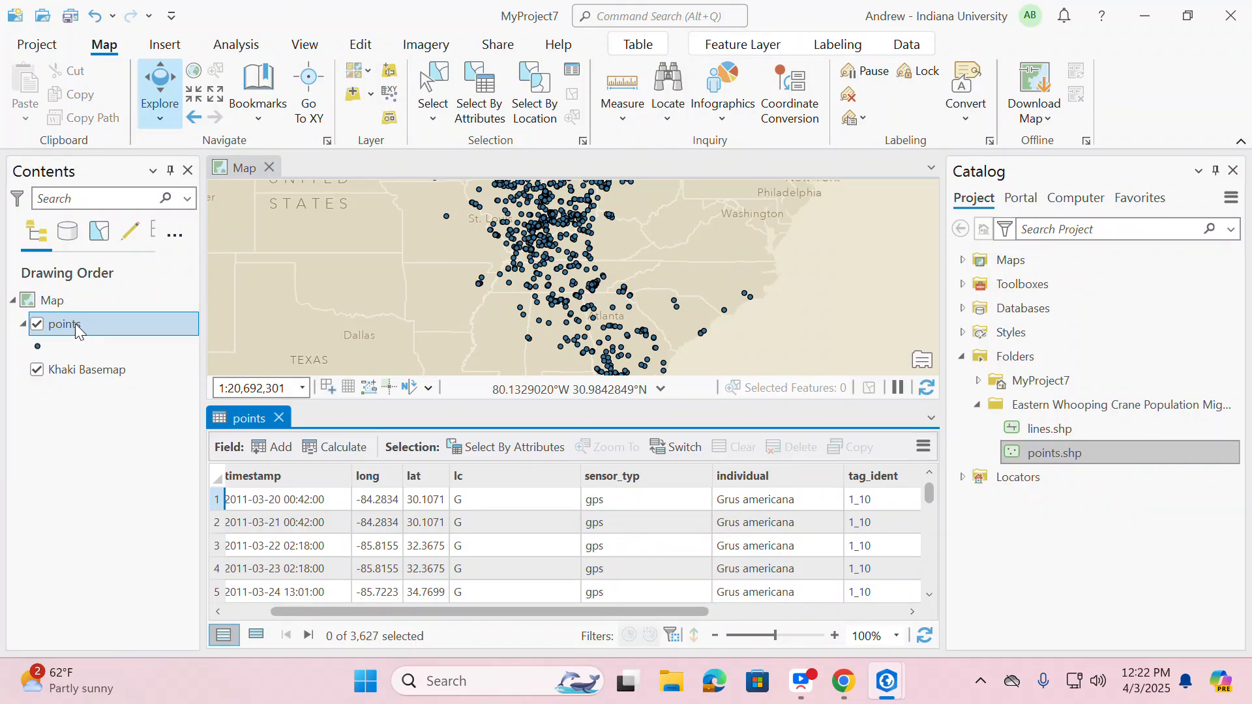
pyautogui.moveTo(362, 612); pyautogui.dragTo(662, 636)
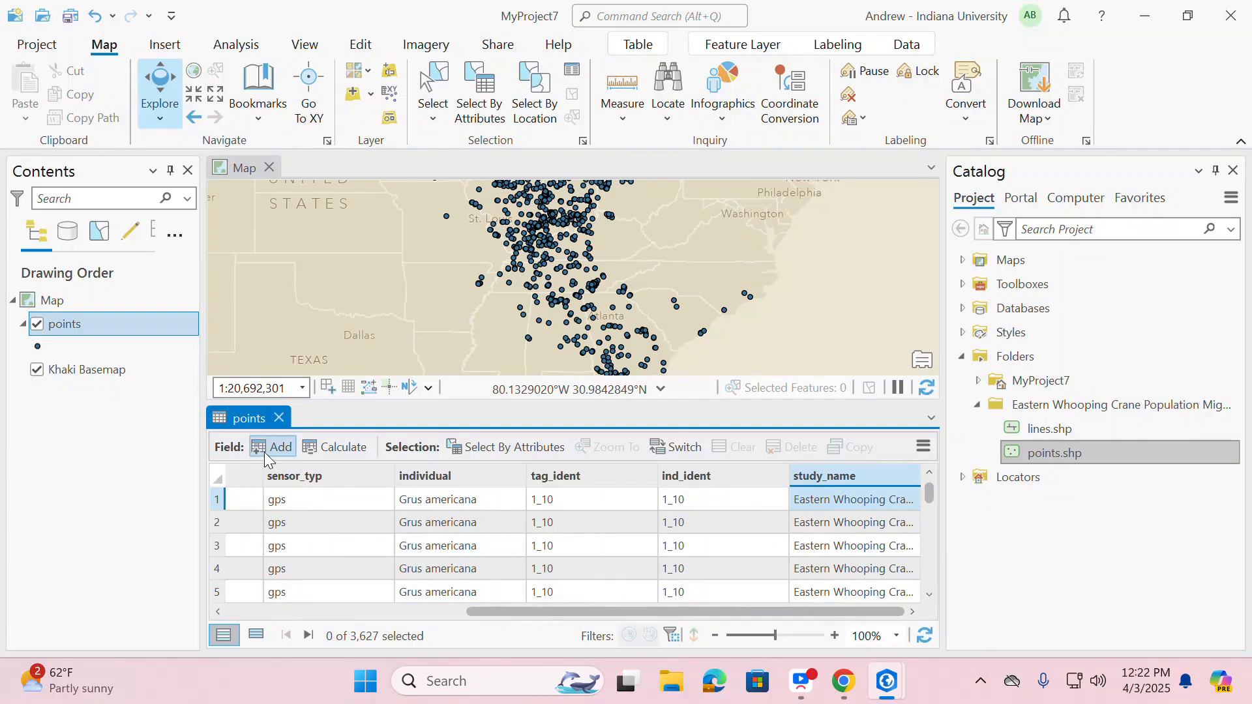
pyautogui.click(266, 452)
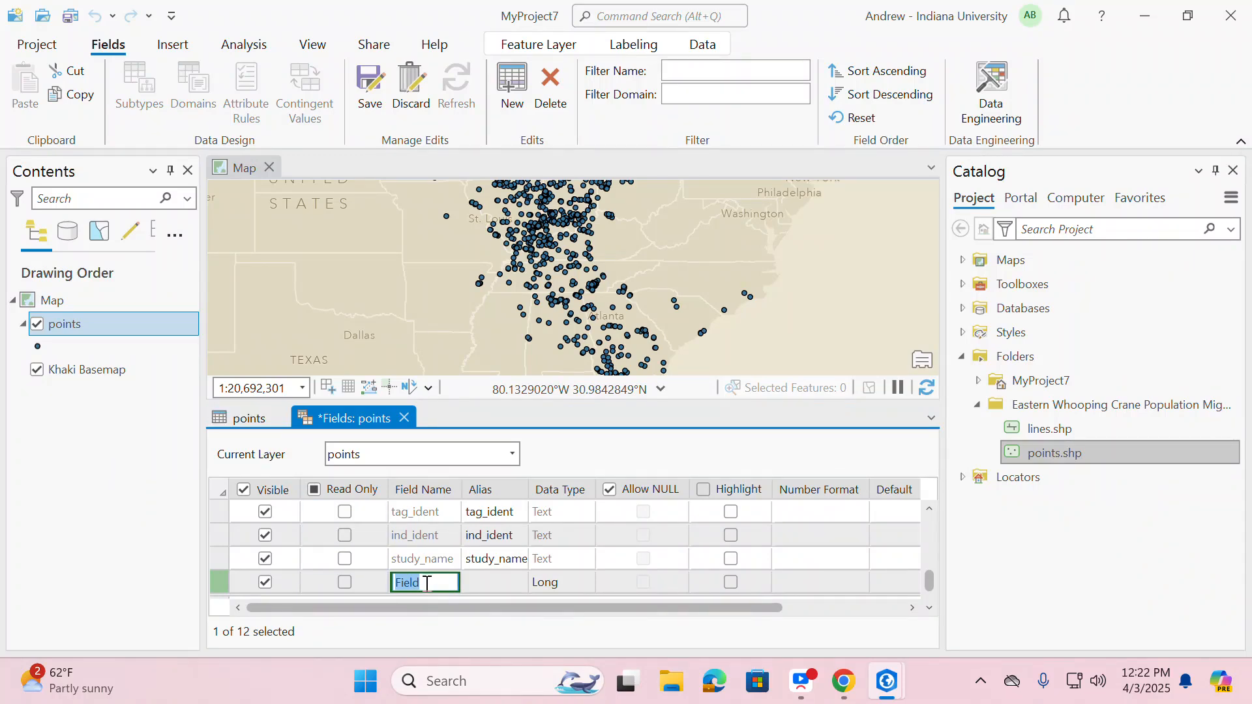
pyautogui.write('month')
pyautogui.press('Tab')
pyautogui.write('month')
pyautogui.press('Tab')
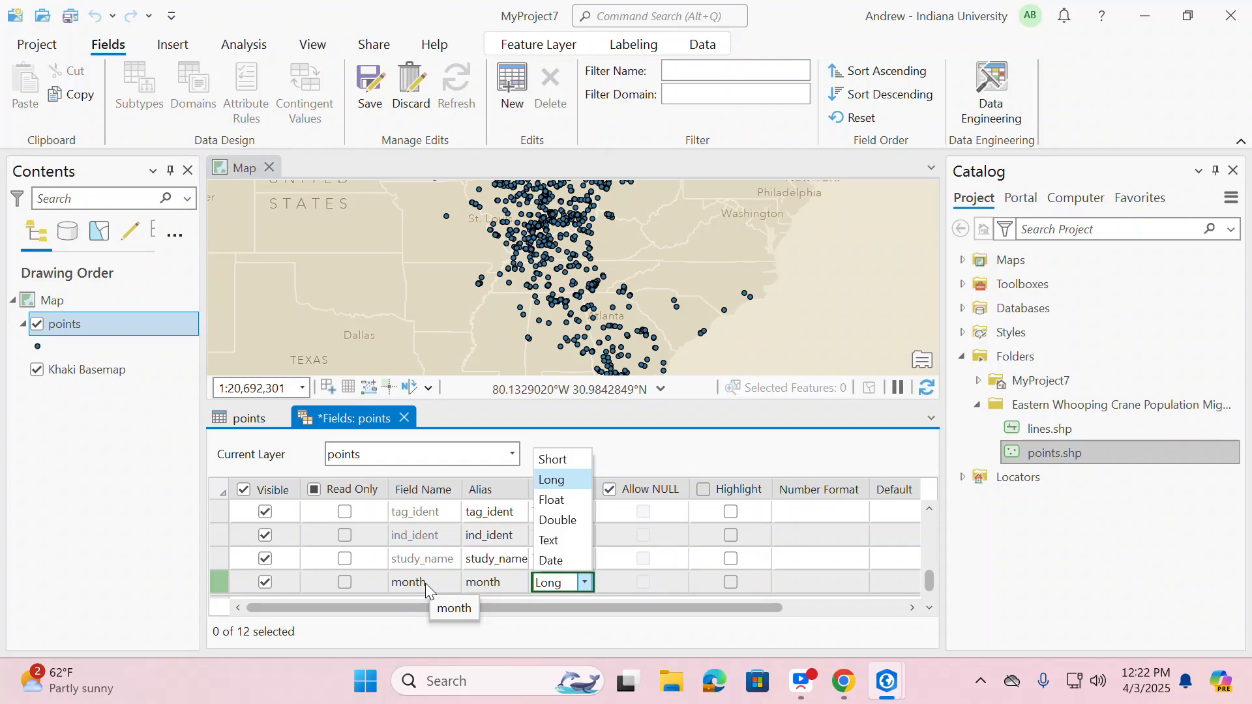
pyautogui.click(565, 460)
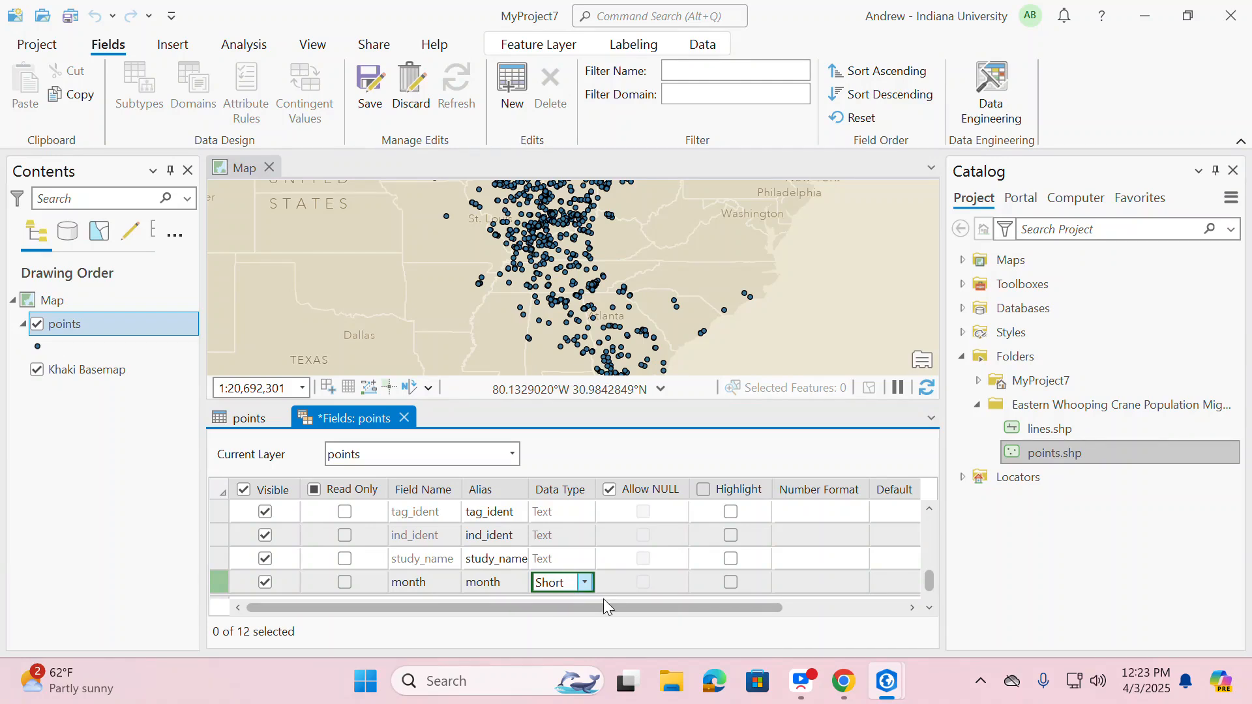
# Step: Set the month field's number format to the Numeric category with its default options
pyautogui.moveTo(605, 603); pyautogui.dragTo(692, 594)
pyautogui.click(702, 581)
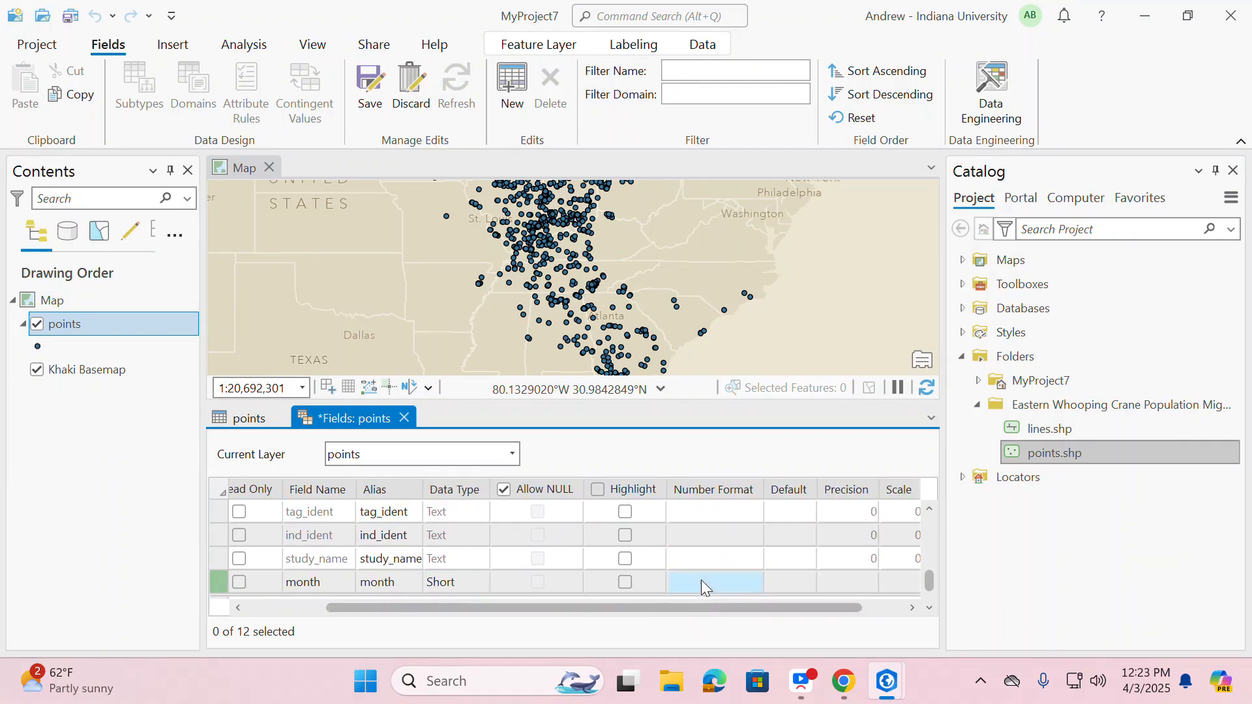
pyautogui.click(751, 582)
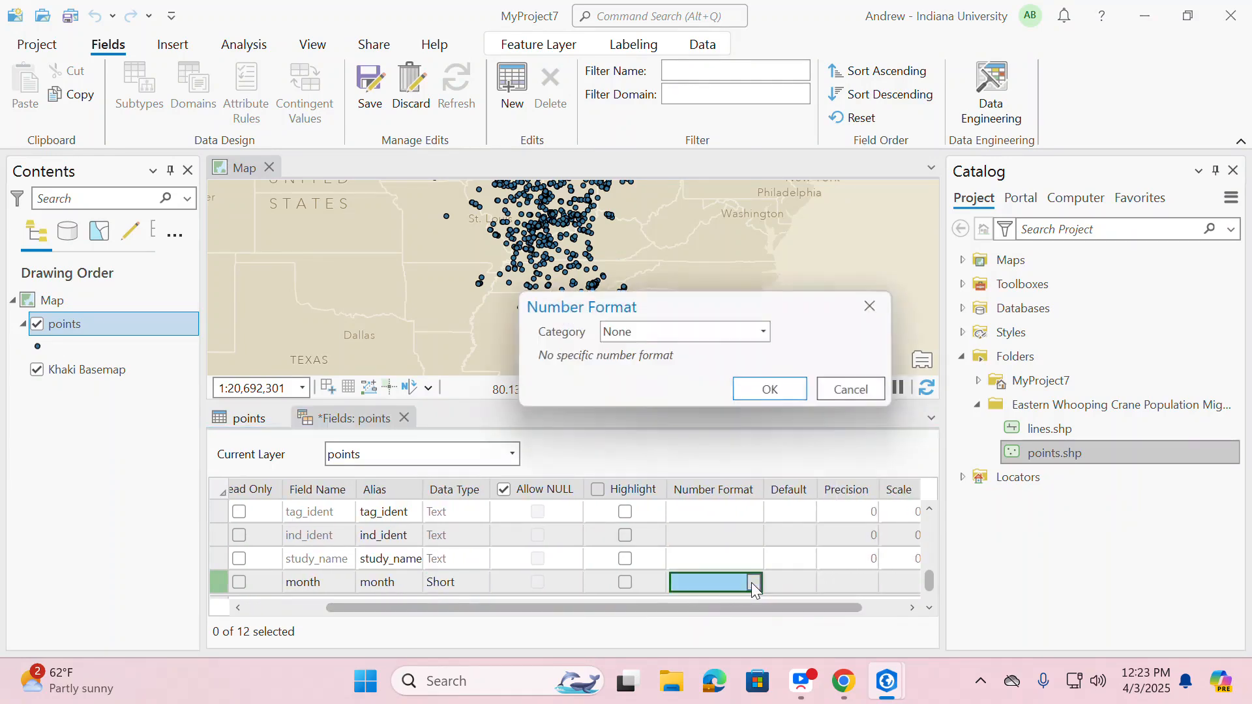
pyautogui.click(762, 332)
pyautogui.click(732, 412)
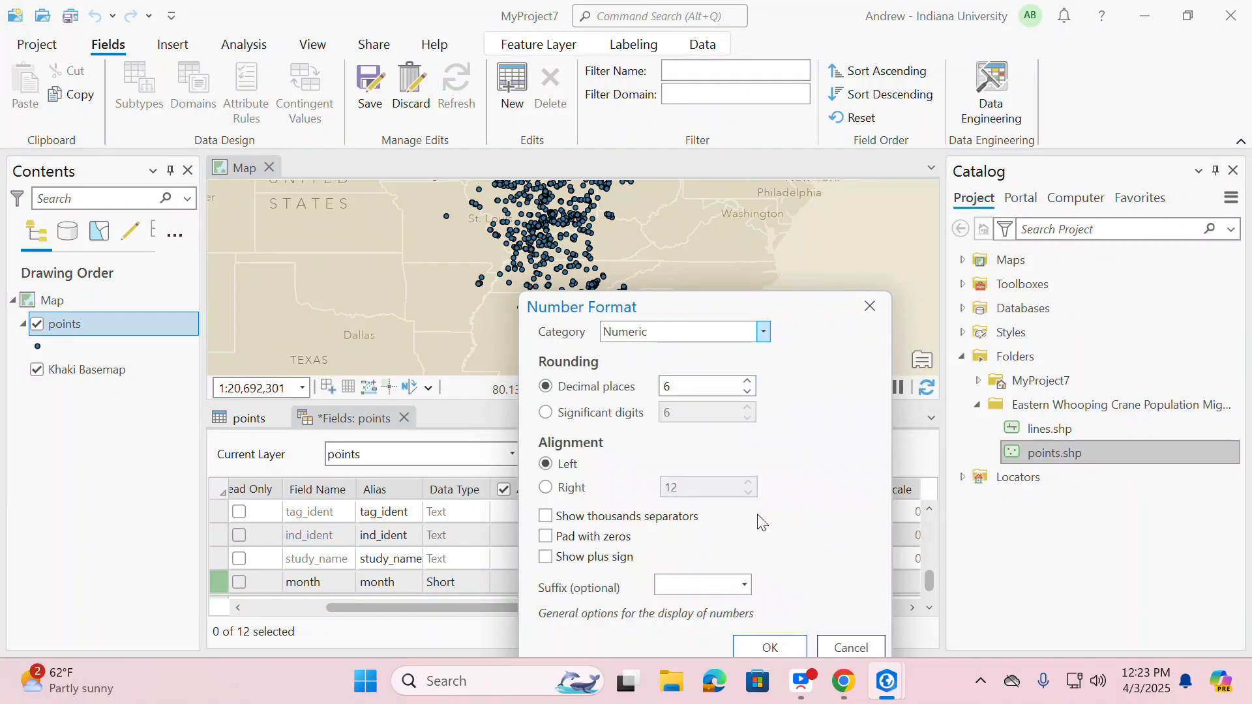
pyautogui.click(773, 646)
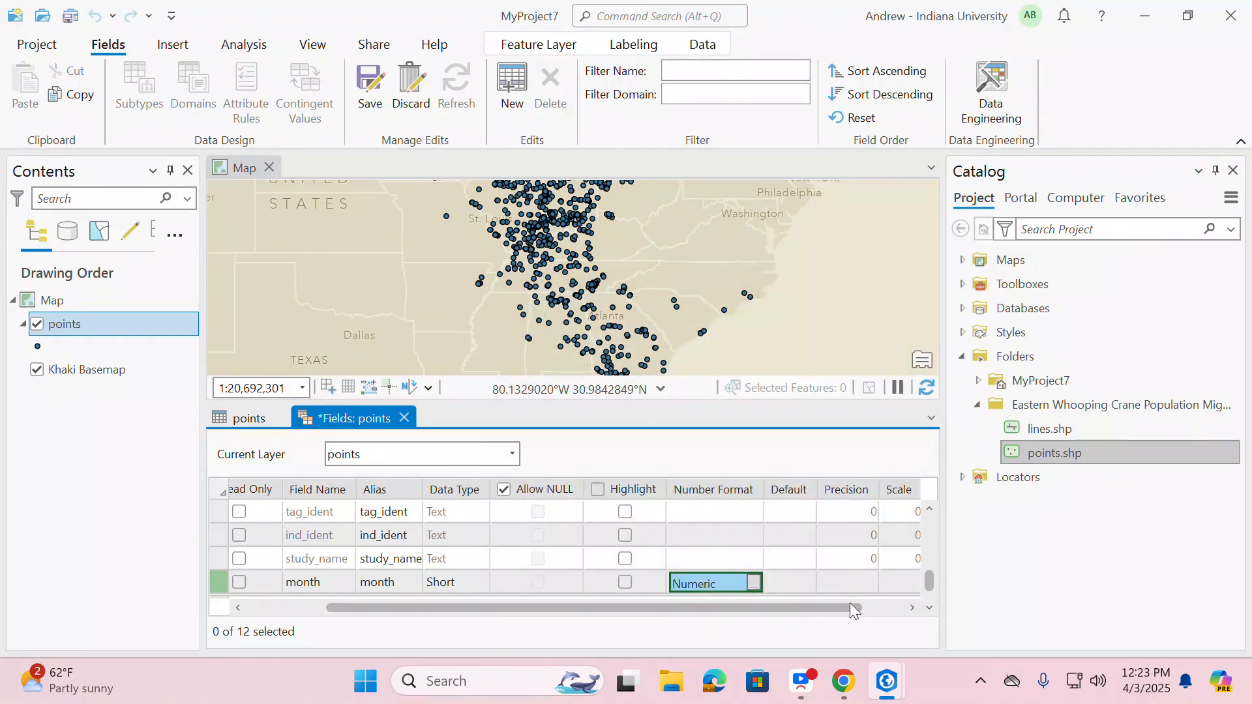
pyautogui.moveTo(832, 606); pyautogui.dragTo(876, 606)
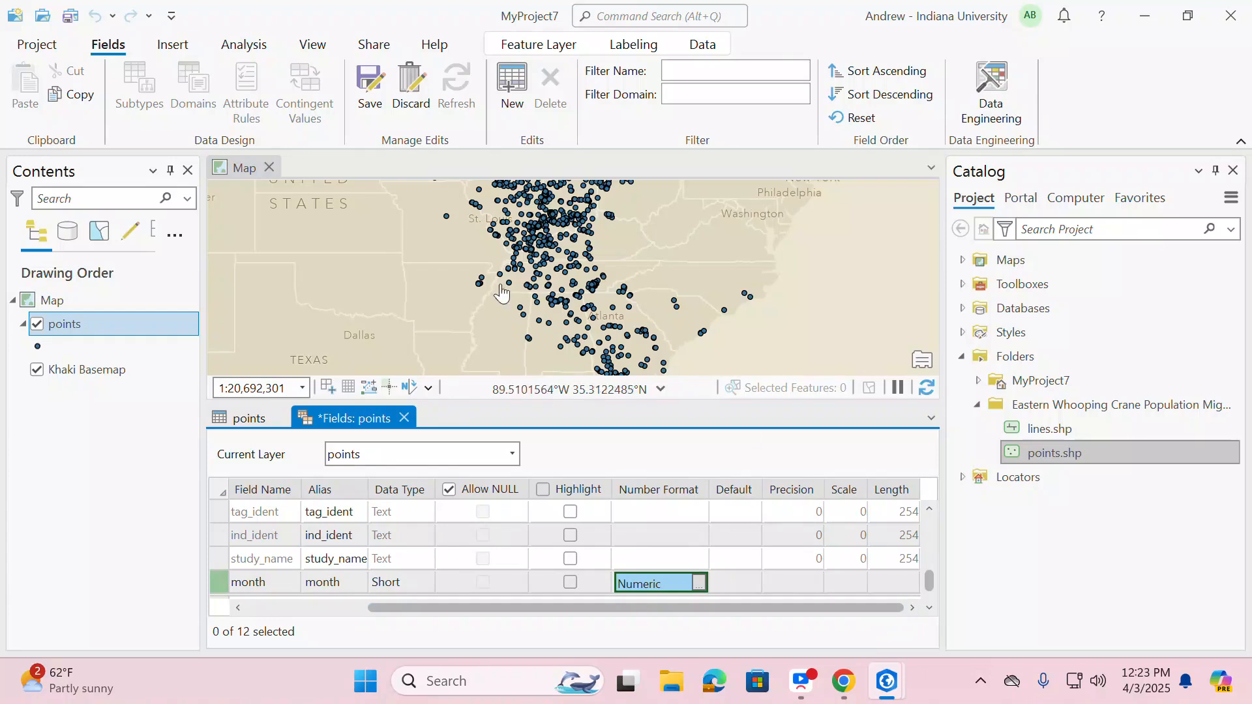
# Step: Save the new month field in the Fields view and return to the points attribute table
pyautogui.click(369, 103)
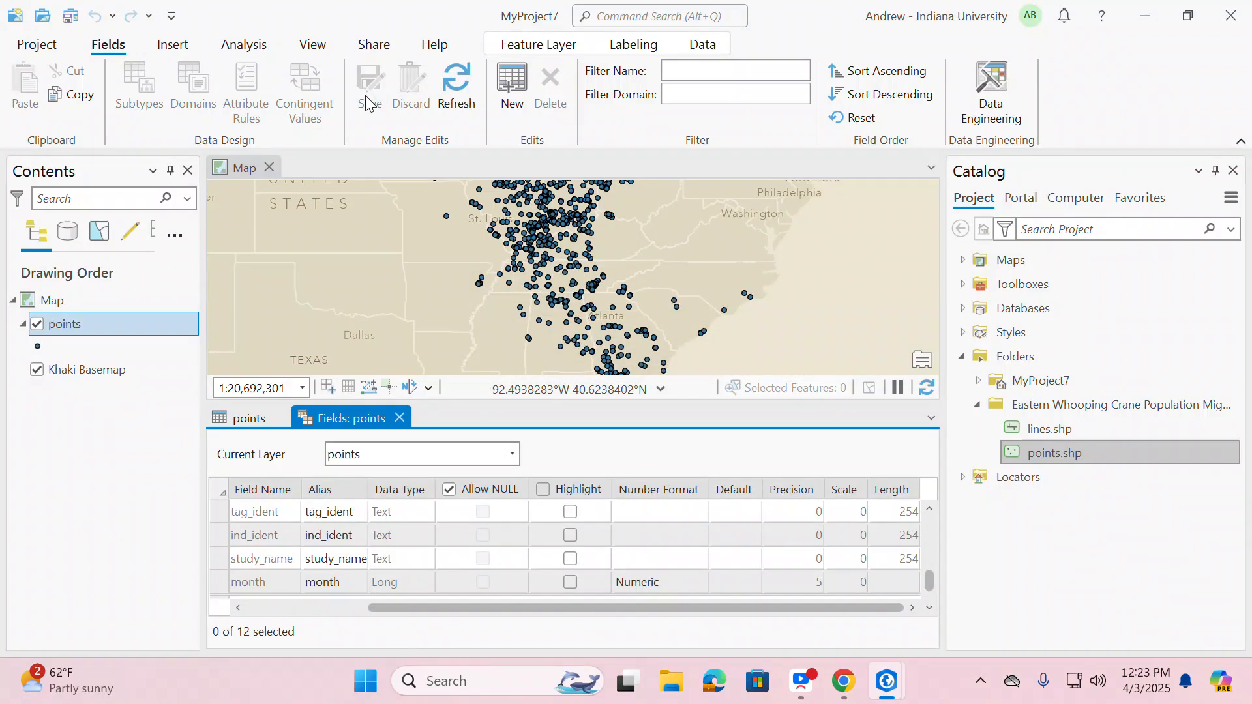
pyautogui.moveTo(424, 607); pyautogui.dragTo(310, 608)
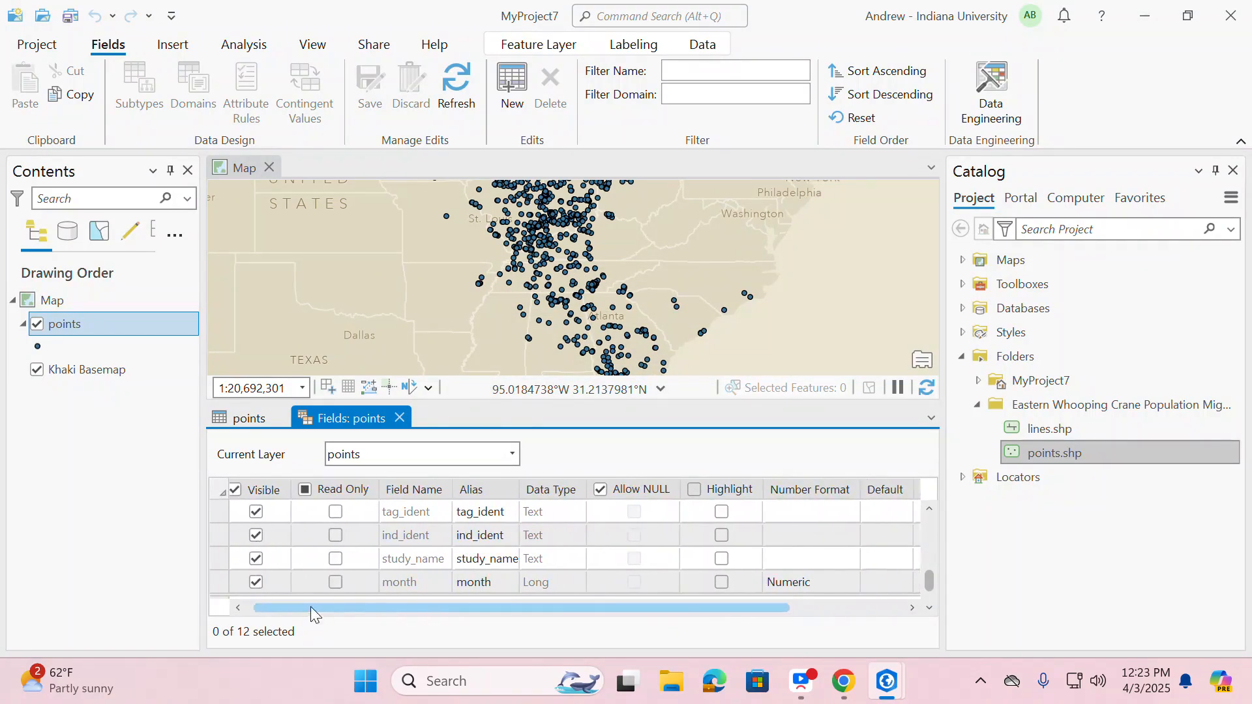
pyautogui.click(244, 417)
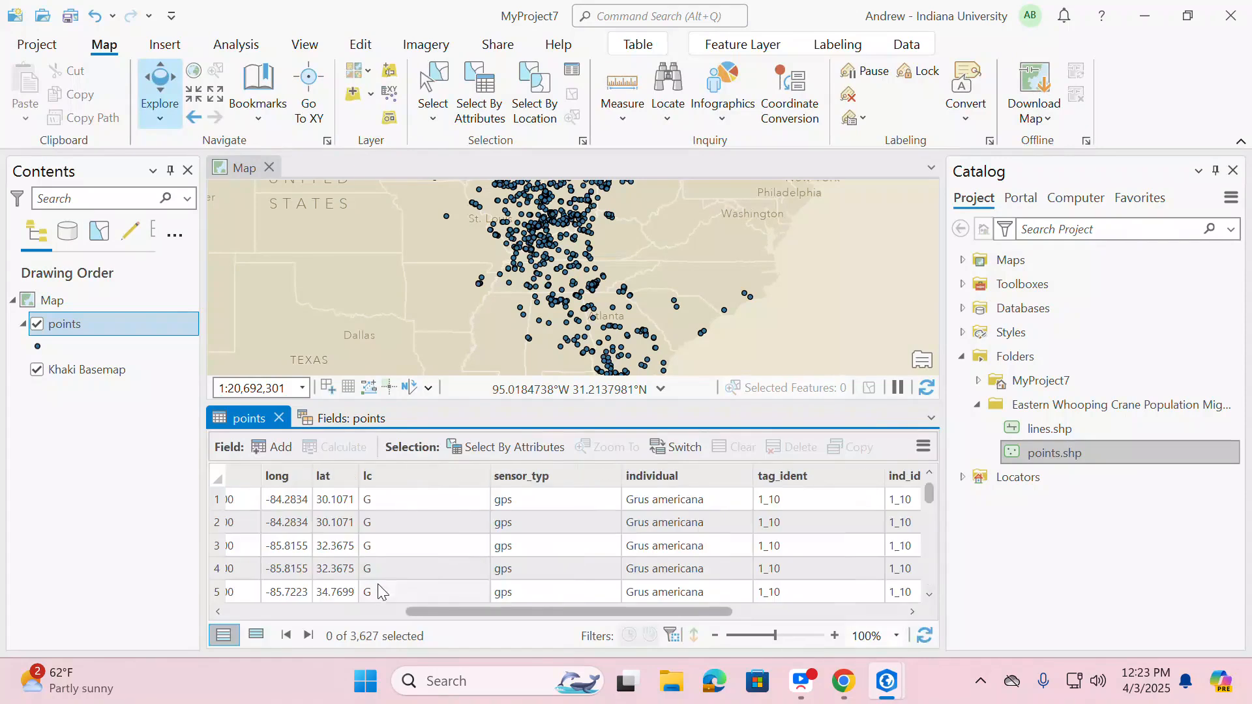
# Step: Examine the month and timestamp columns across the records of the points attribute table
pyautogui.moveTo(454, 613); pyautogui.dragTo(630, 613)
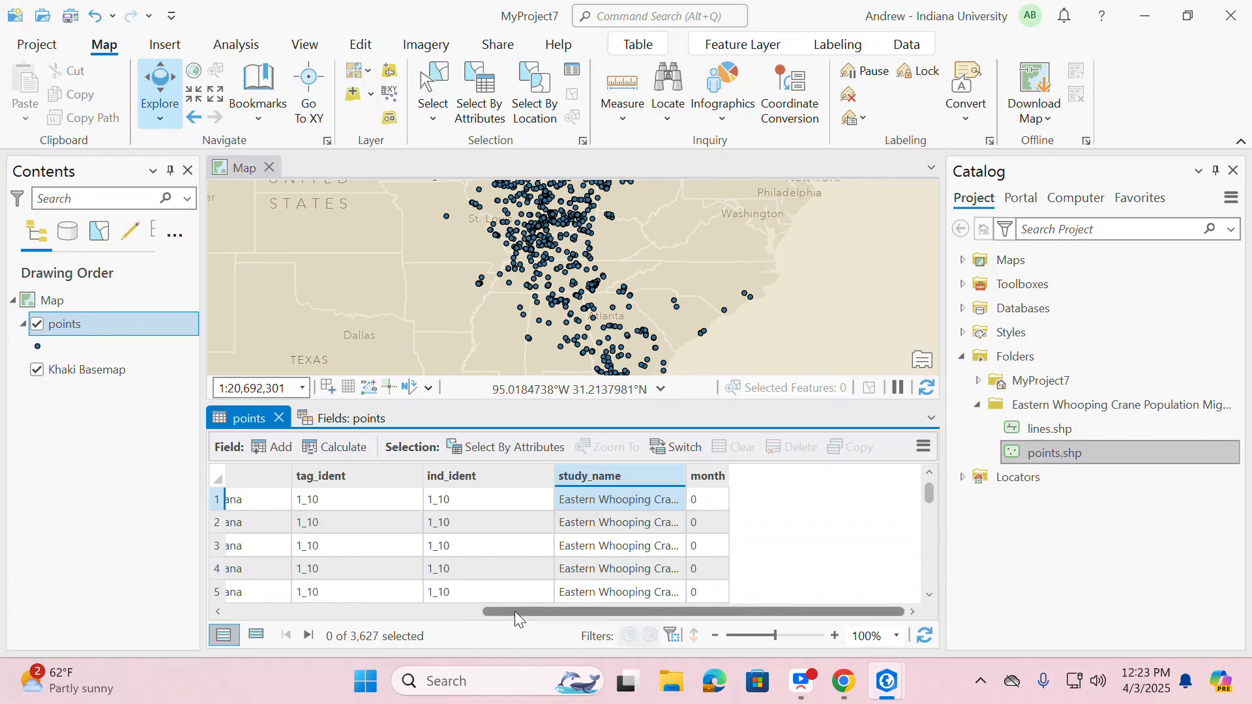
pyautogui.moveTo(515, 612)
pyautogui.mouseDown()
pyautogui.moveTo(193, 616)
pyautogui.moveTo(514, 613)
pyautogui.mouseUp()
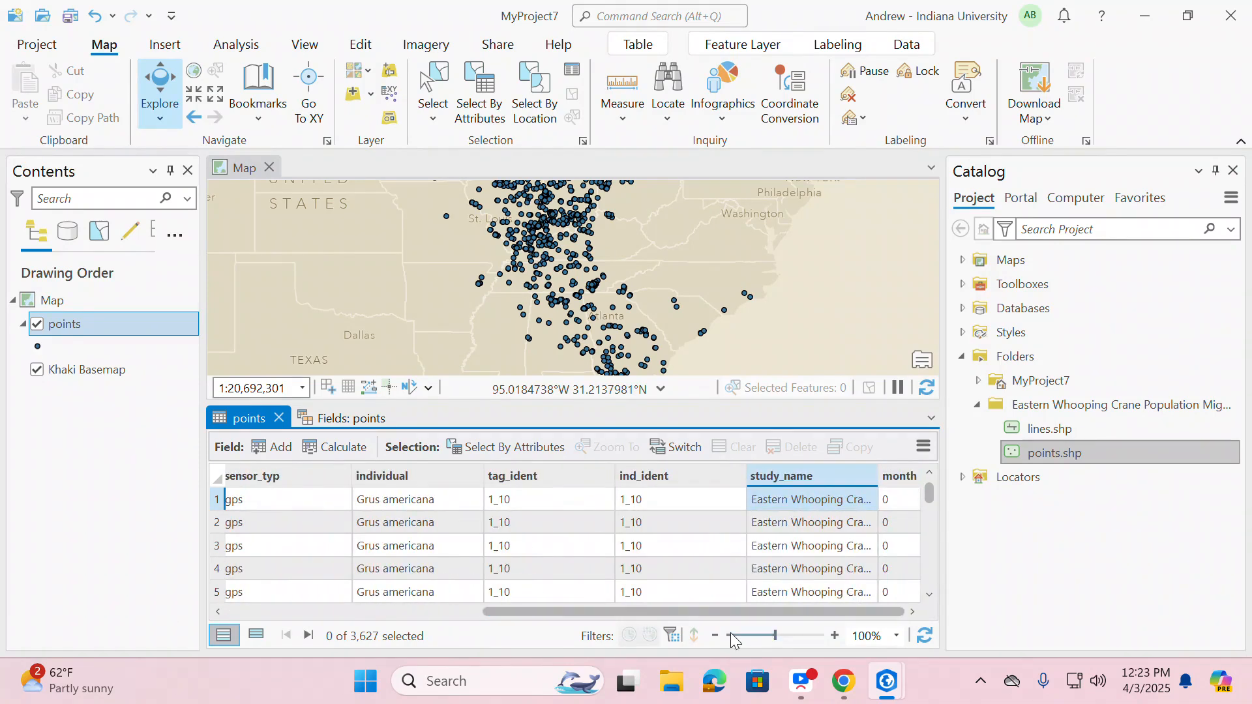
pyautogui.click(898, 475)
pyautogui.moveTo(730, 613); pyautogui.dragTo(441, 616)
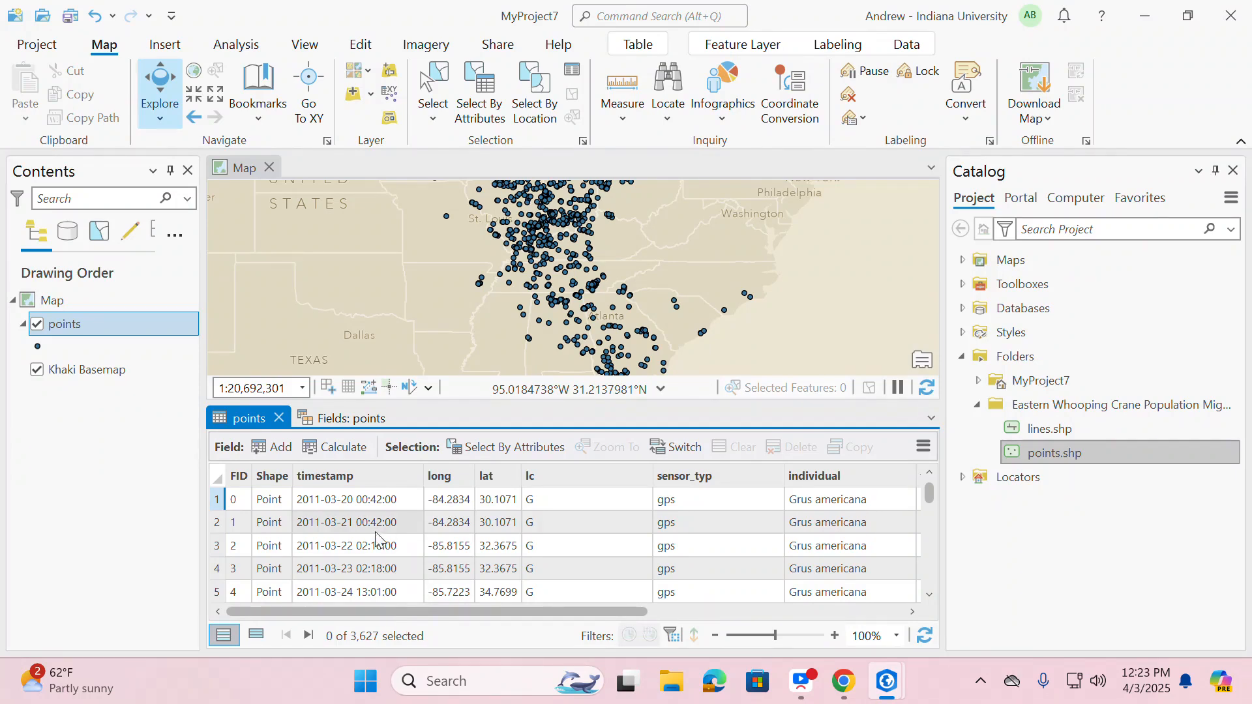
pyautogui.scroll(-5, 375, 533)
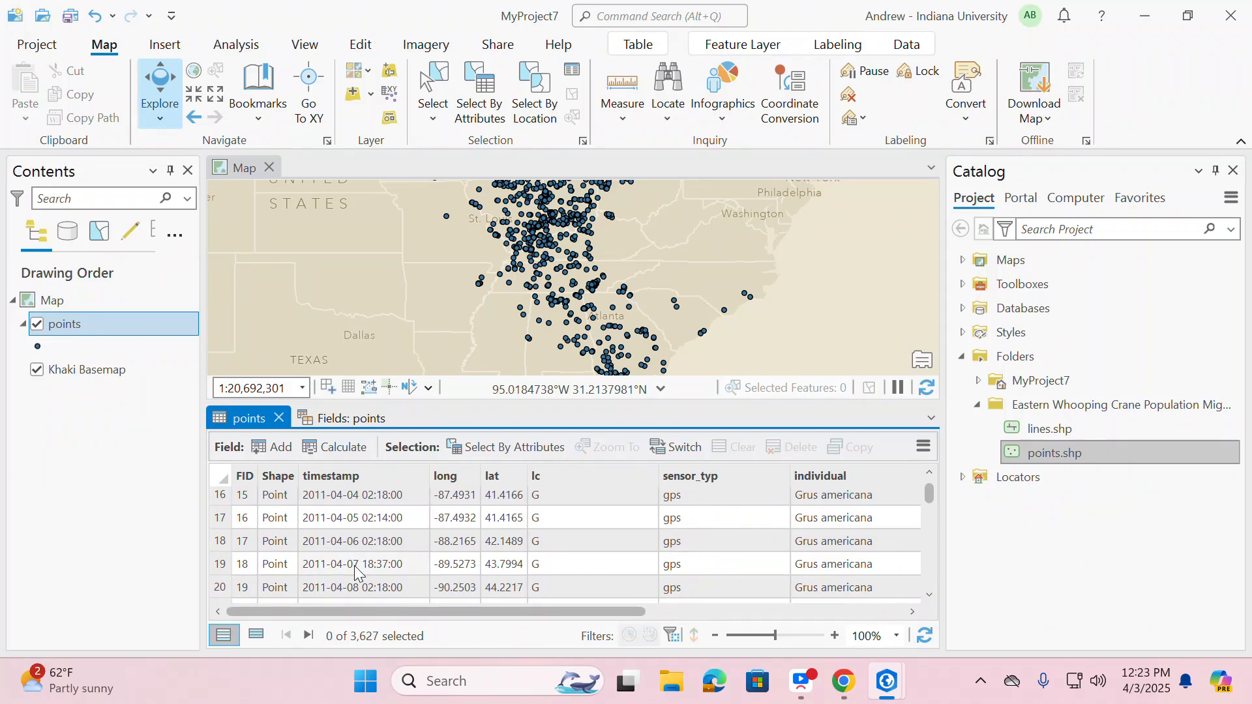
pyautogui.moveTo(450, 612); pyautogui.dragTo(743, 612)
pyautogui.click(743, 603)
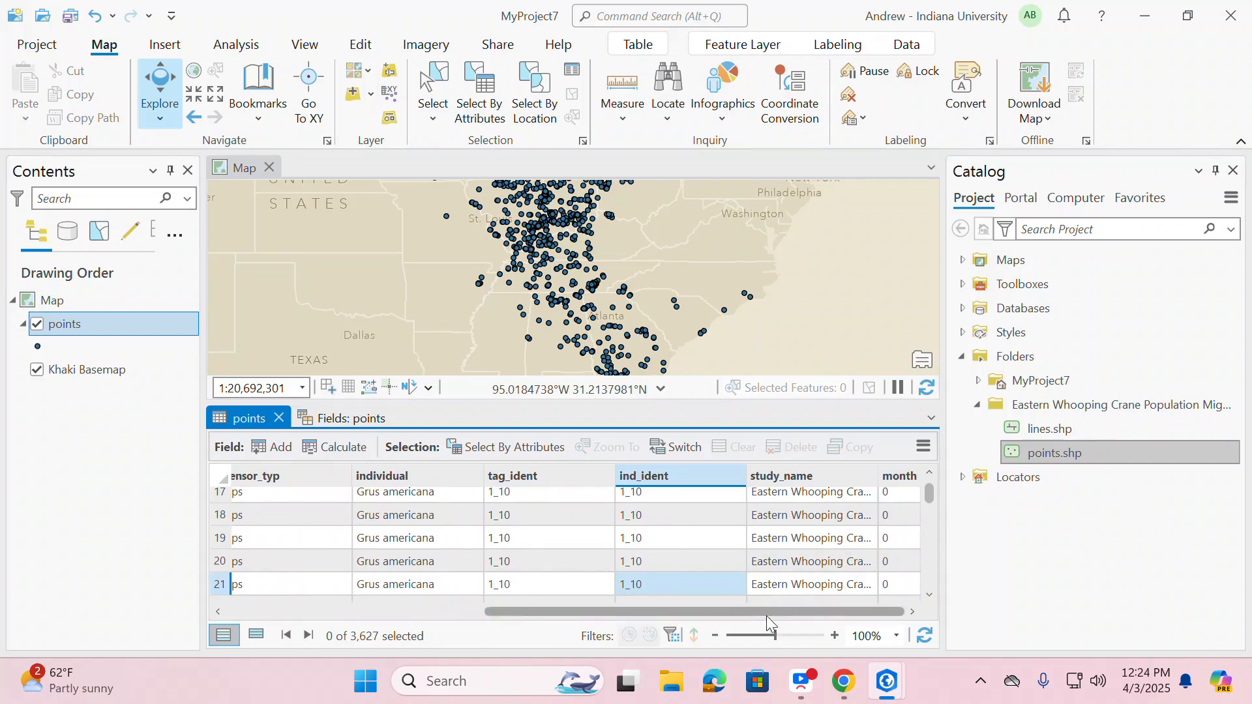
pyautogui.scroll(5, 820, 599)
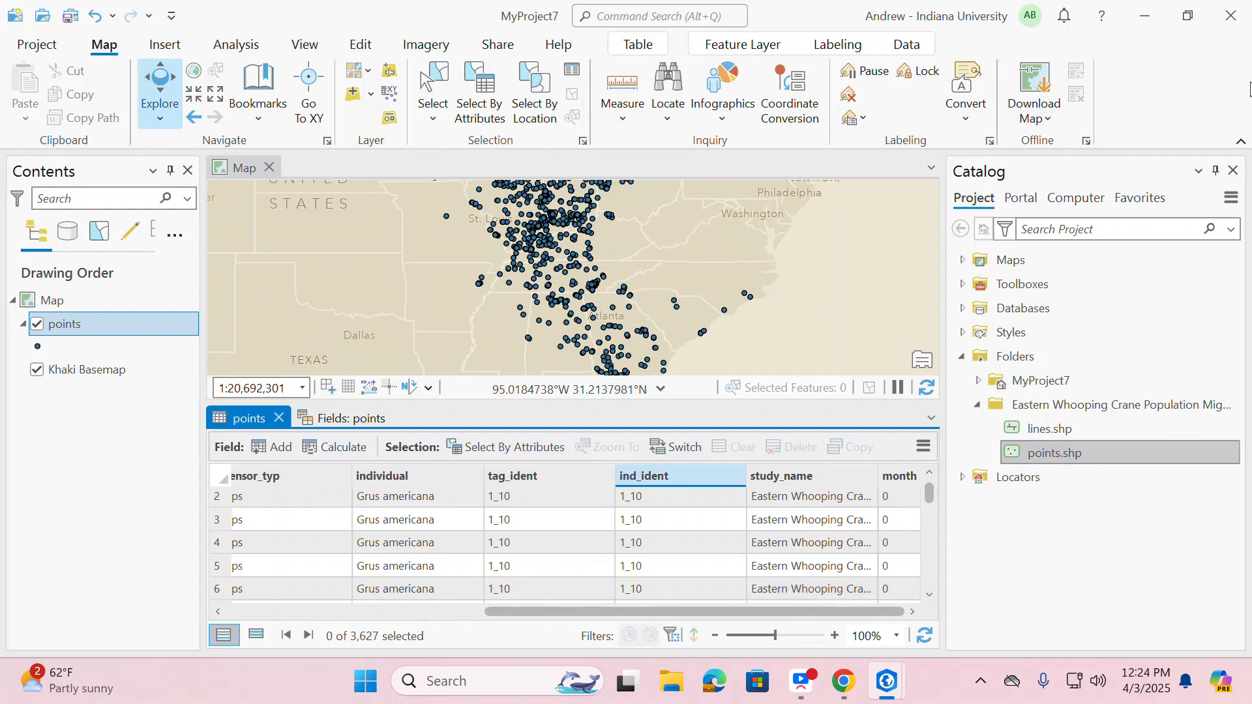
# Step: Restore the MyProject7 window to a smaller size and dismiss the error dialog waiting behind it
pyautogui.click(1188, 16)
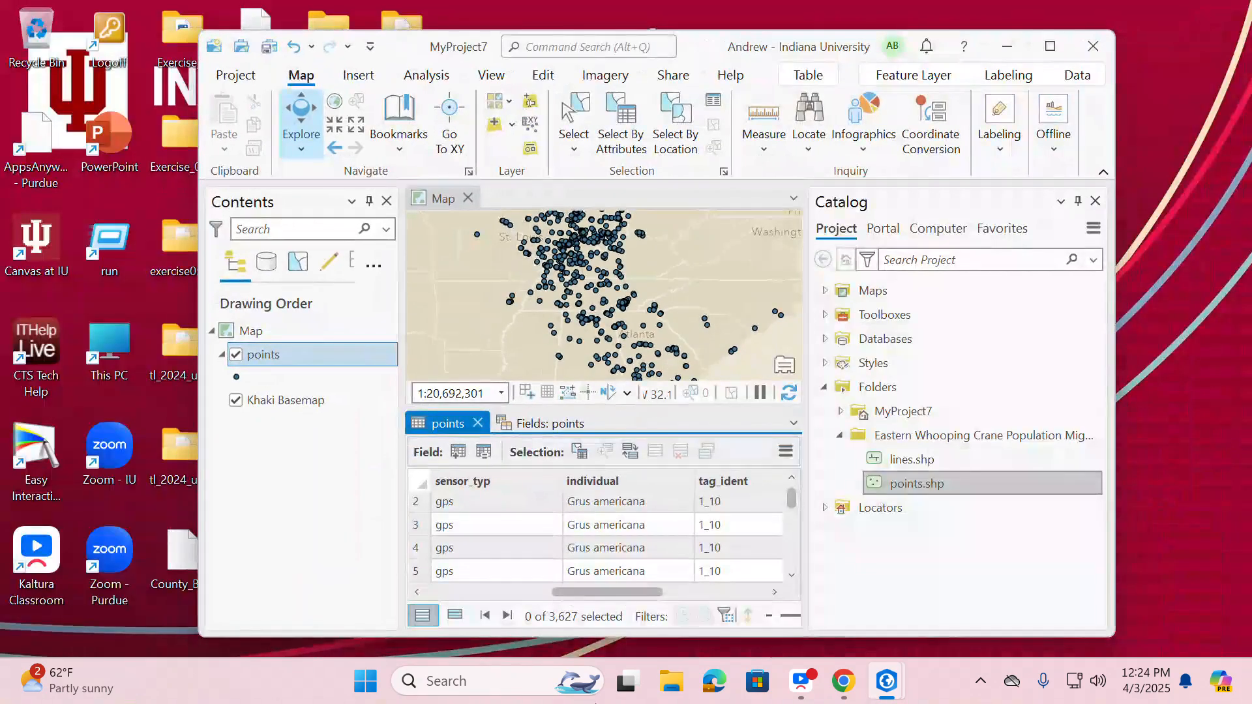
pyautogui.moveTo(885, 698)
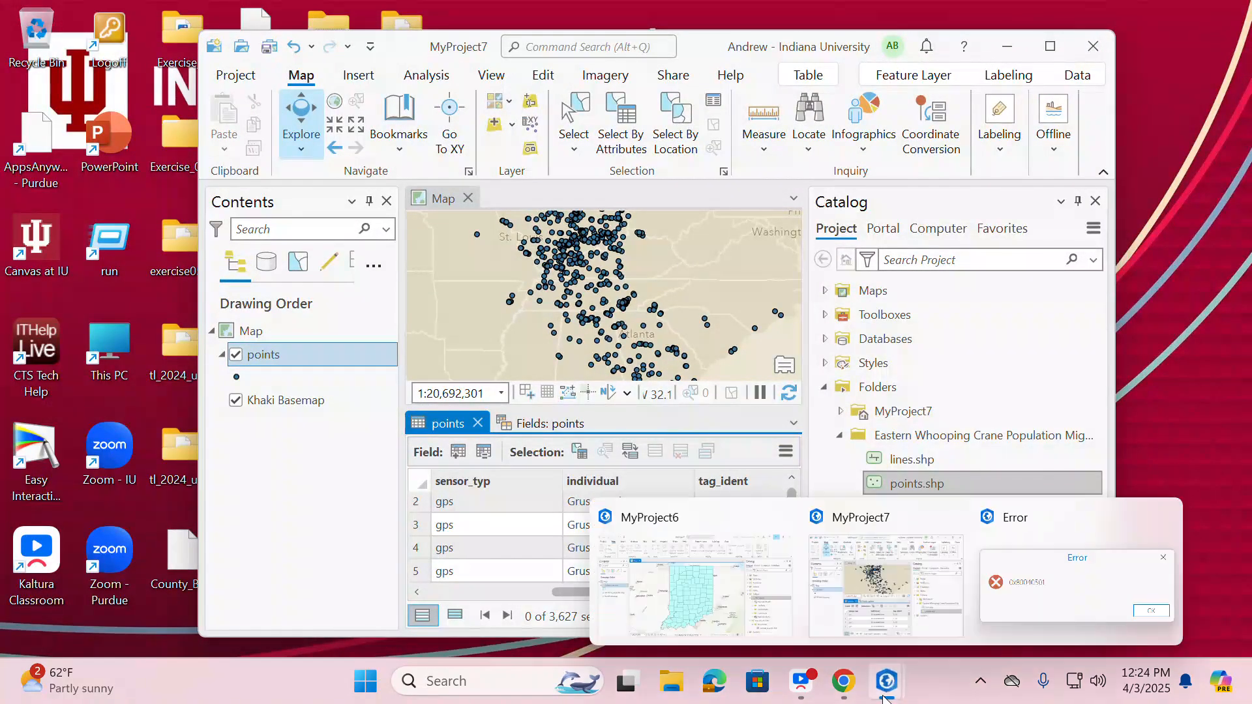
pyautogui.click(1046, 605)
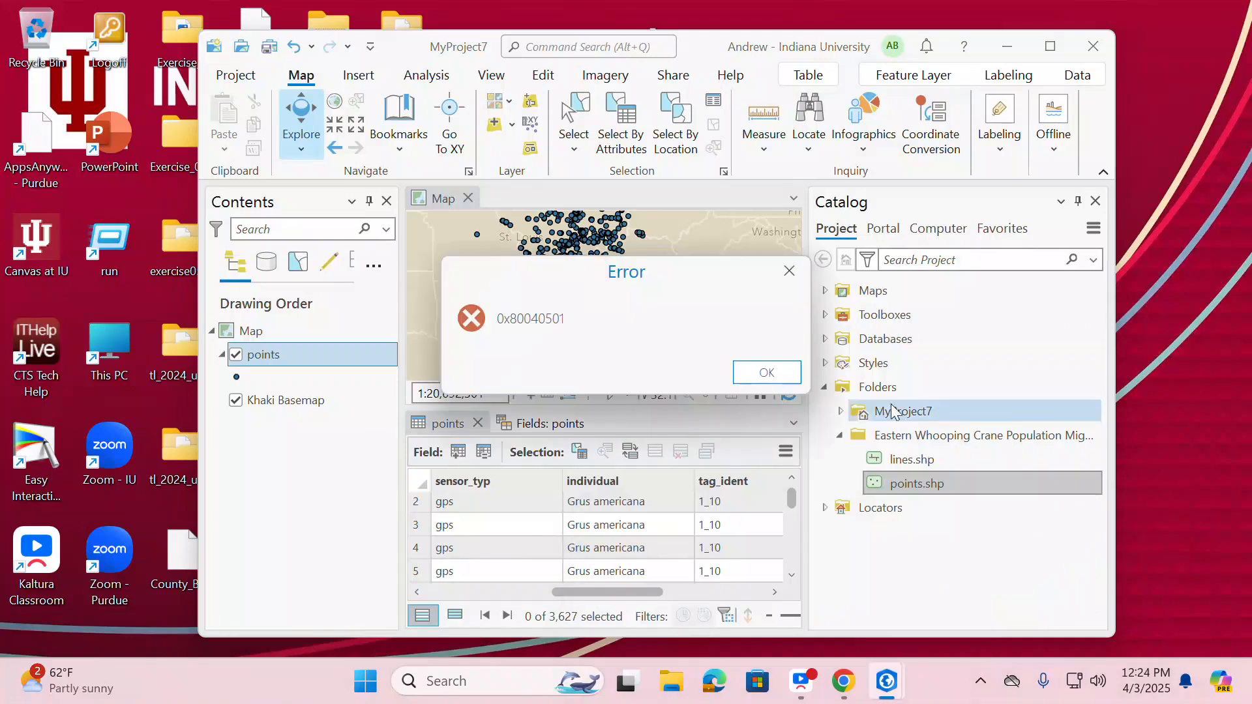
pyautogui.click(787, 367)
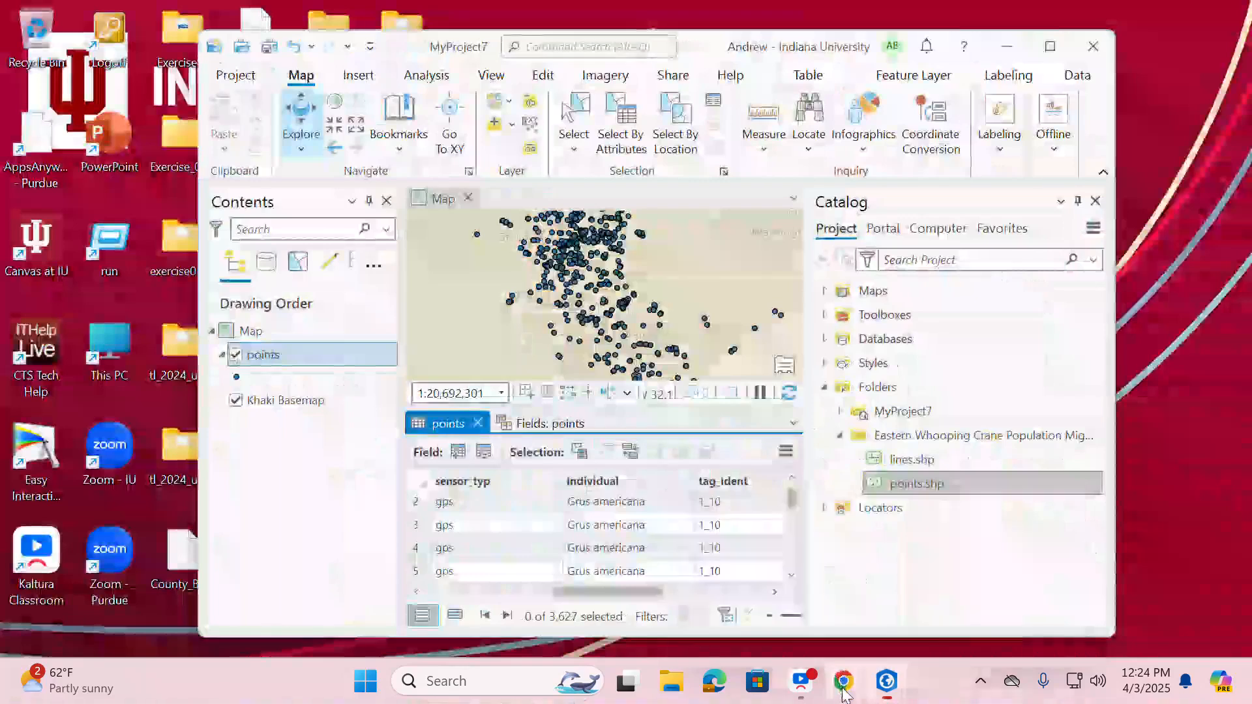
# Step: Switch to Chrome and bring up the Exercise 8 mapmaking instructions for calculating the month field
pyautogui.click(843, 691)
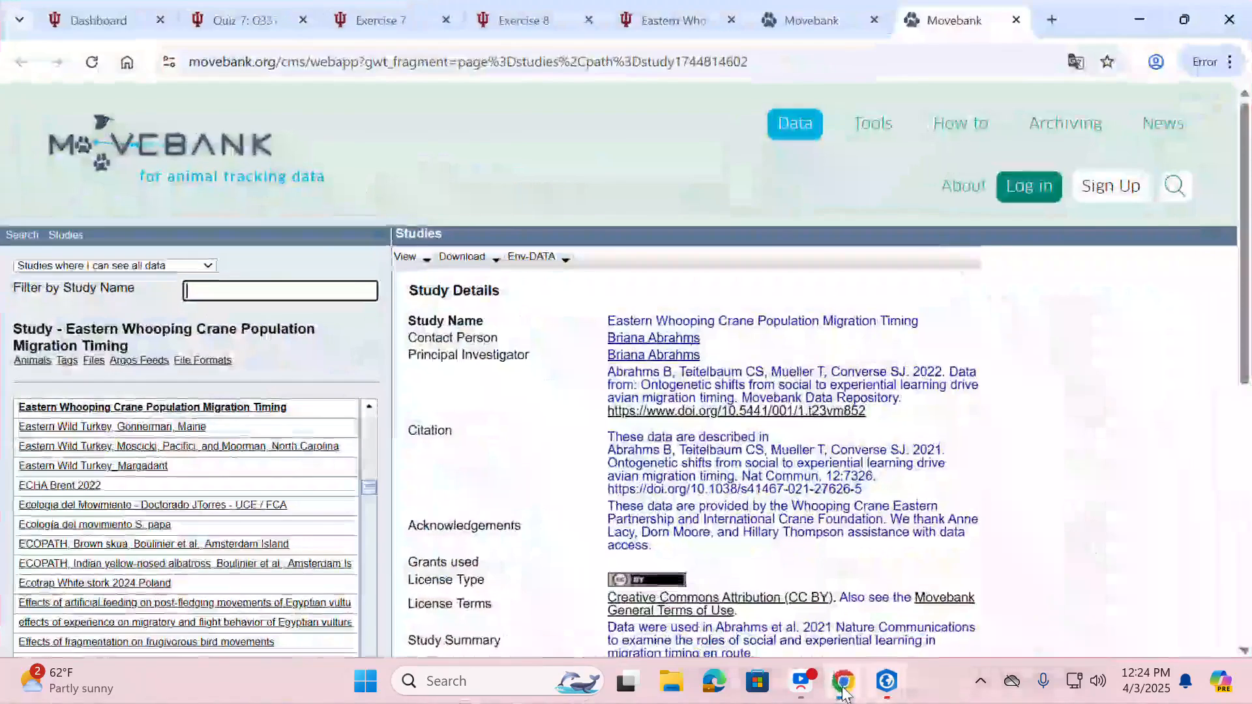
pyautogui.click(520, 31)
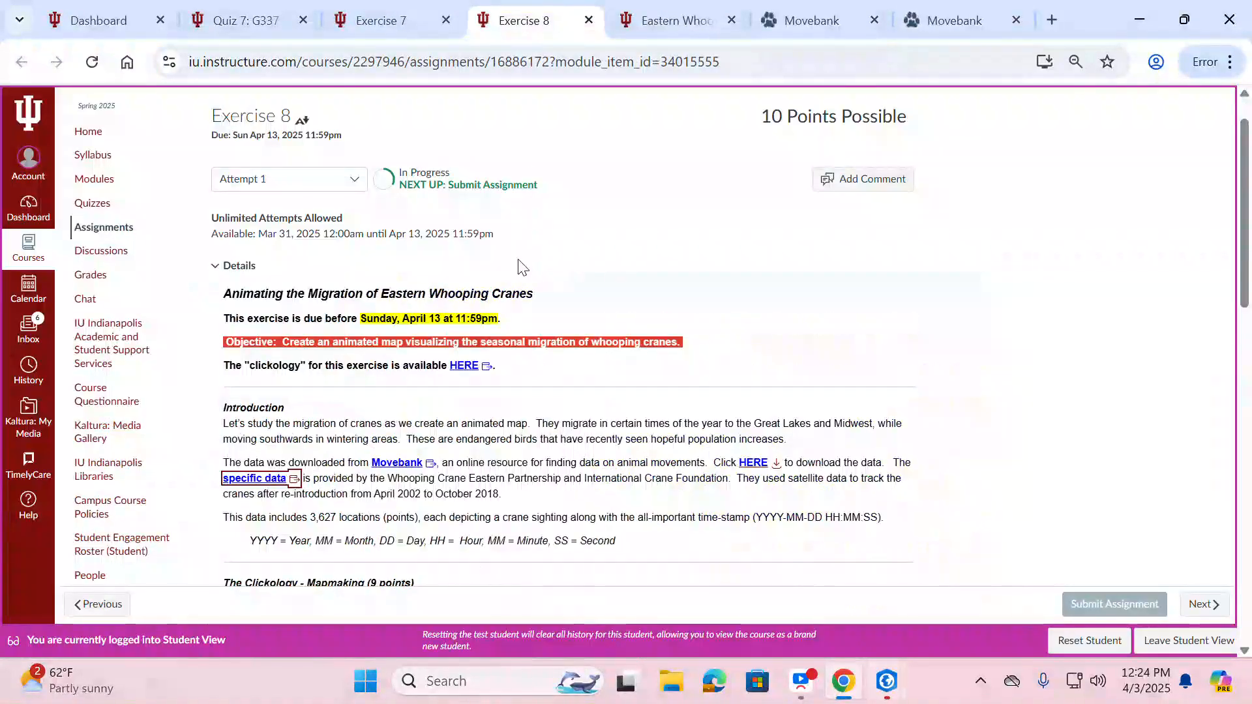
pyautogui.scroll(-6, 520, 261)
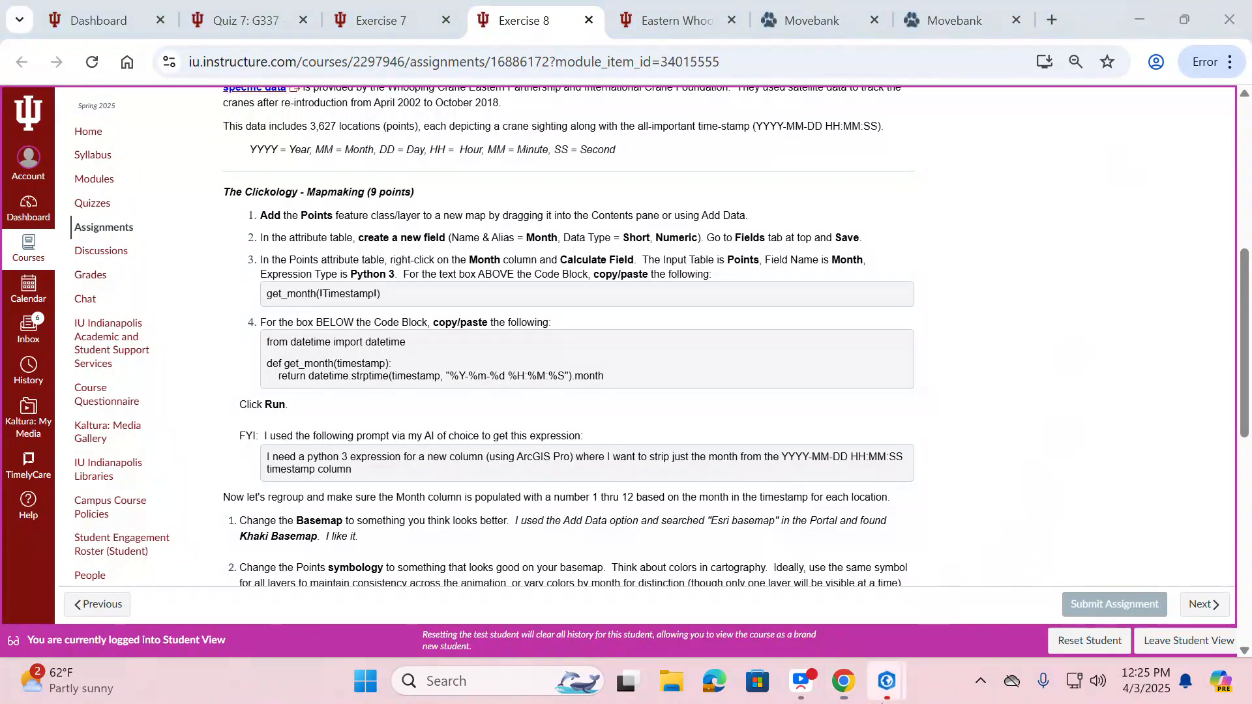
# Step: Arrange the MyProject7 window in ArcGIS Pro side by side with the Exercise 8 page in Chrome
pyautogui.click(932, 595)
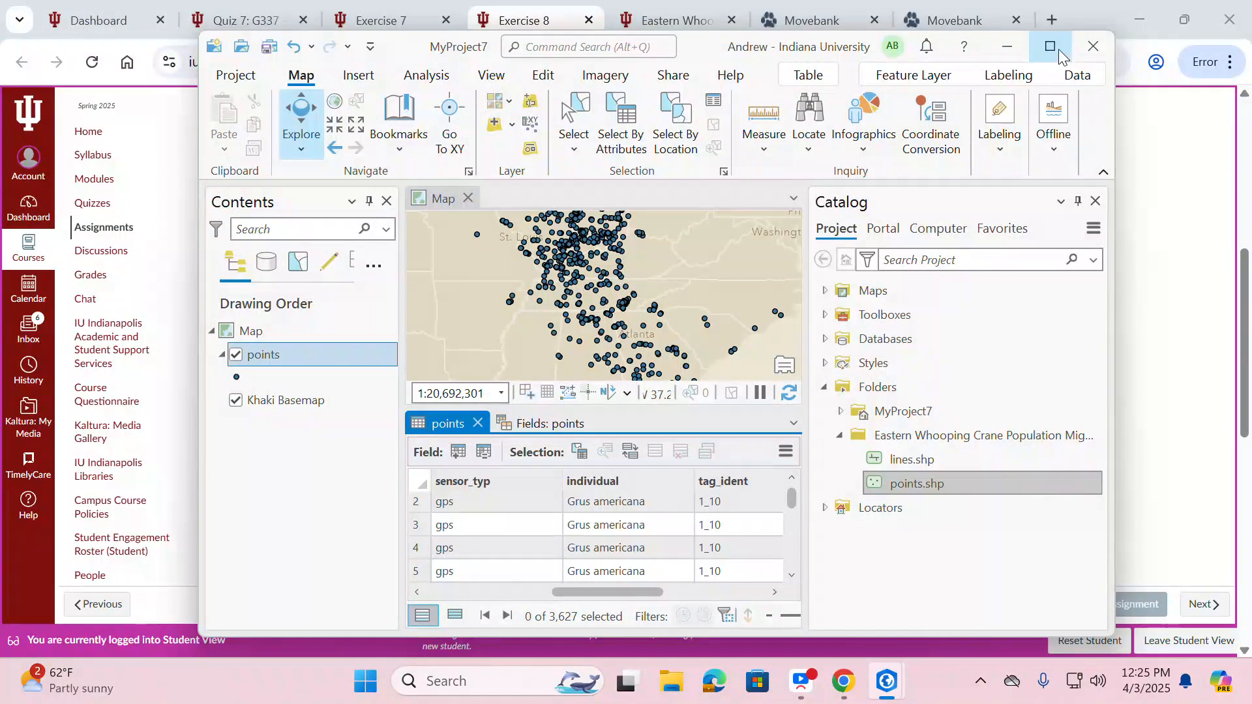
pyautogui.moveTo(1061, 52)
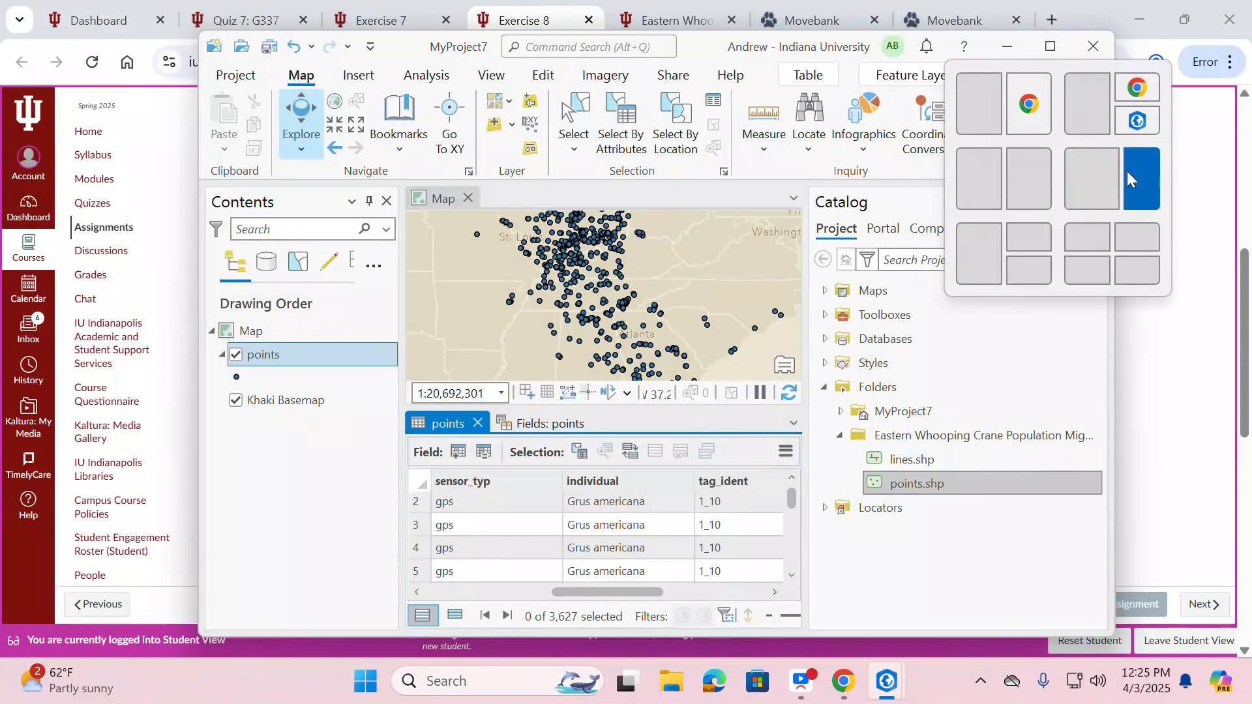
pyautogui.click(1046, 193)
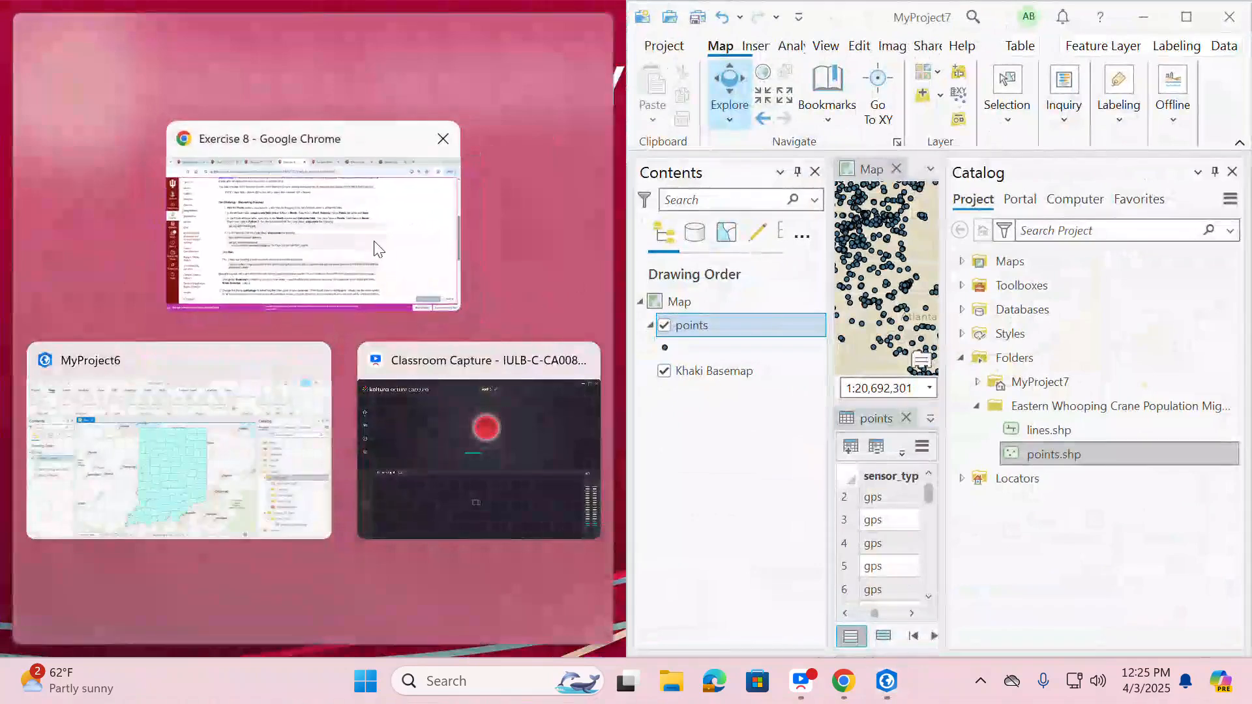
pyautogui.click(375, 250)
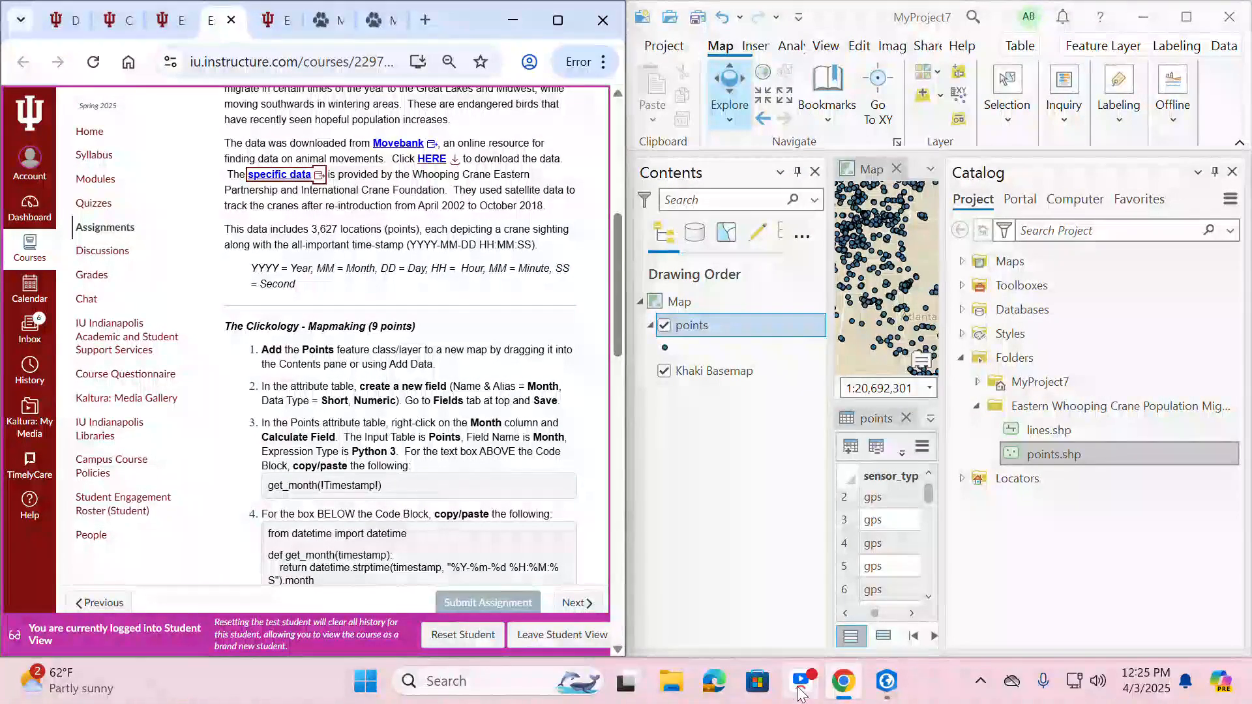
pyautogui.click(802, 692)
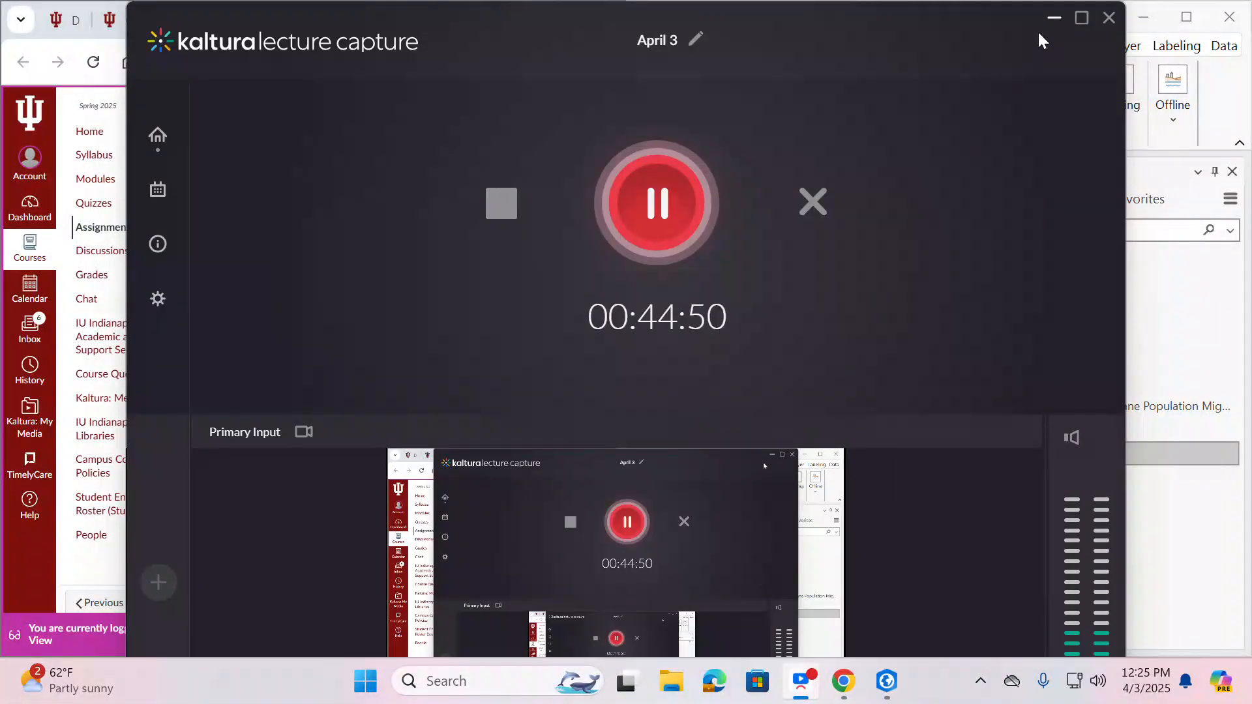
pyautogui.click(1054, 18)
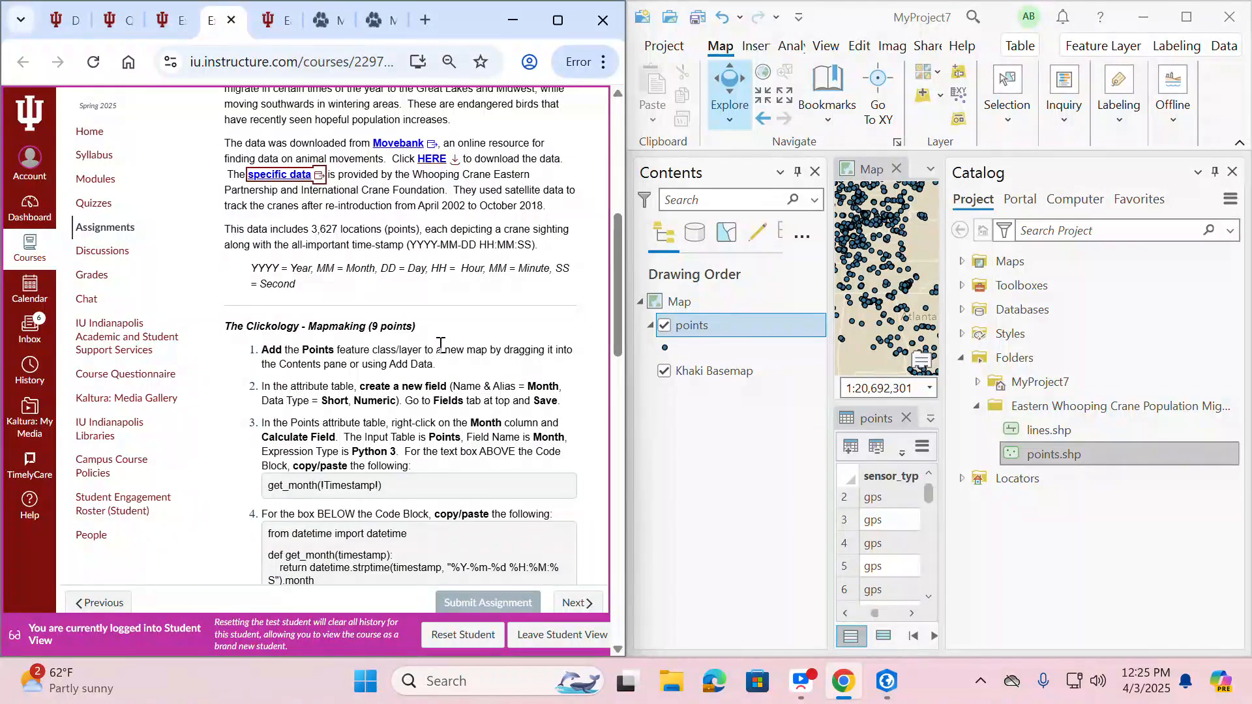
# Step: Close the Catalog pane and open Calculate Field for the month column, placing the dialog clear of the exercise instructions
pyautogui.click(1232, 172)
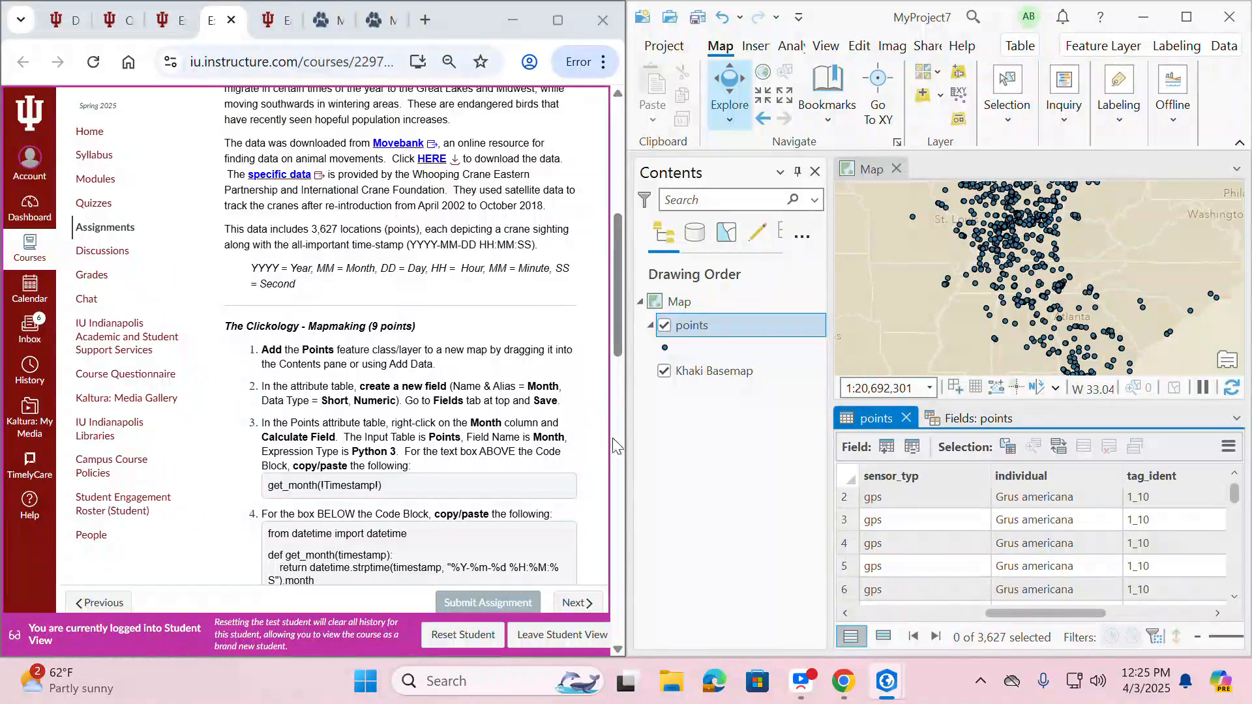
pyautogui.moveTo(1045, 613); pyautogui.dragTo(1206, 617)
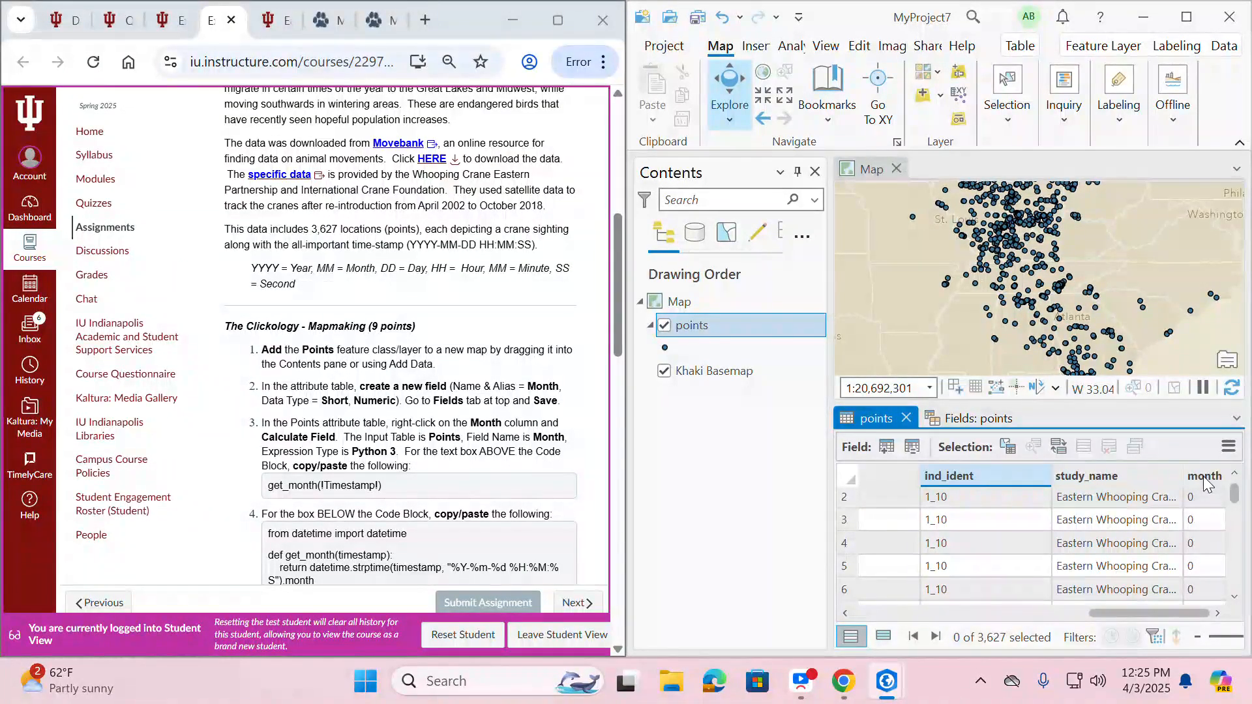
pyautogui.click(1205, 478)
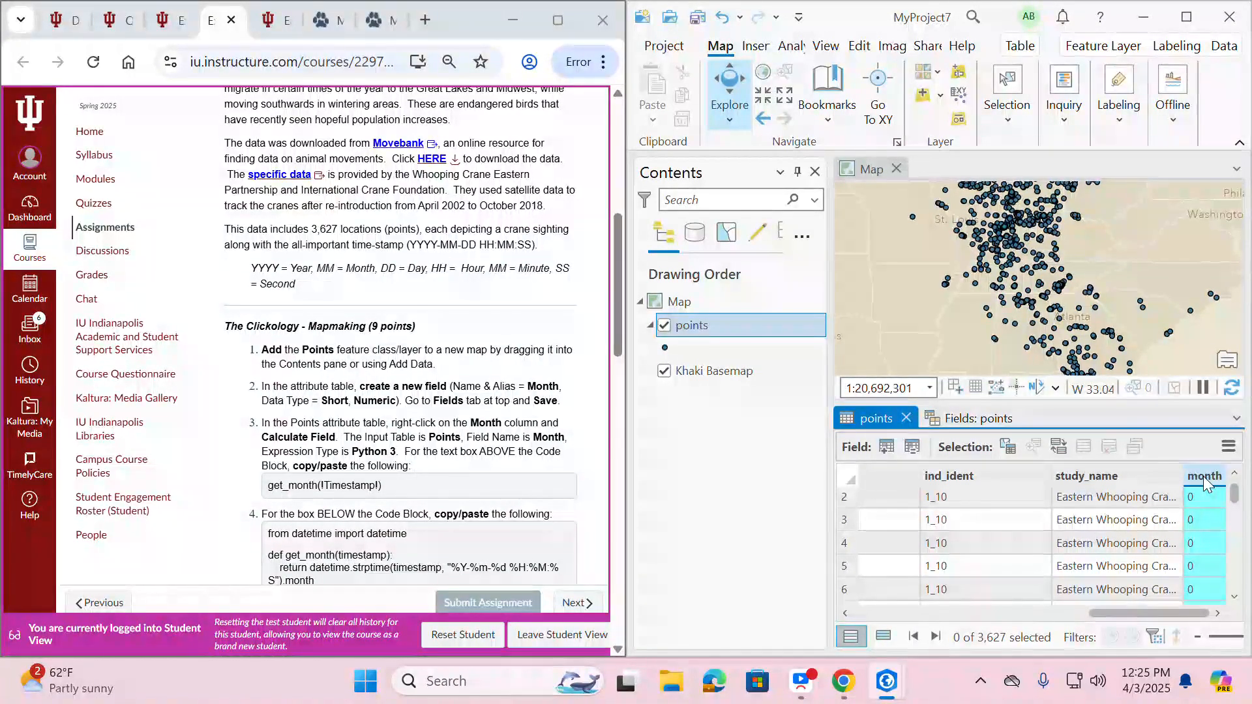
pyautogui.rightClick(1203, 476)
pyautogui.click(966, 373)
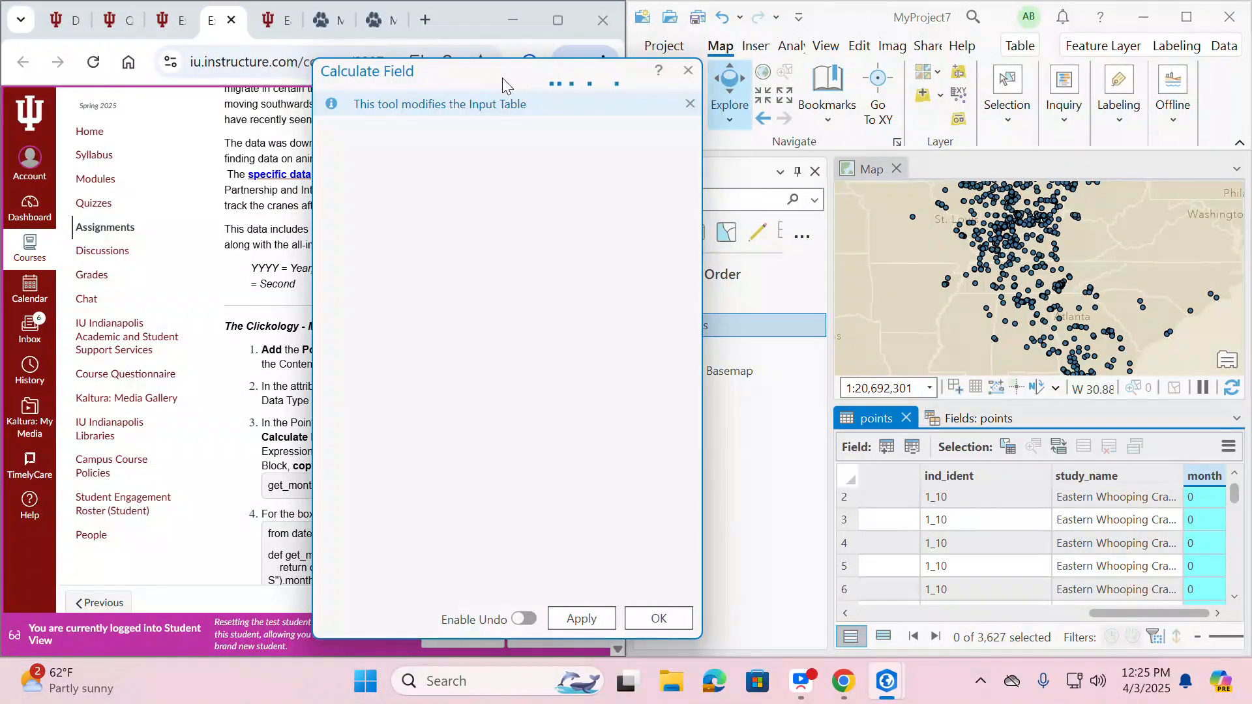
pyautogui.moveTo(502, 77); pyautogui.dragTo(788, 86)
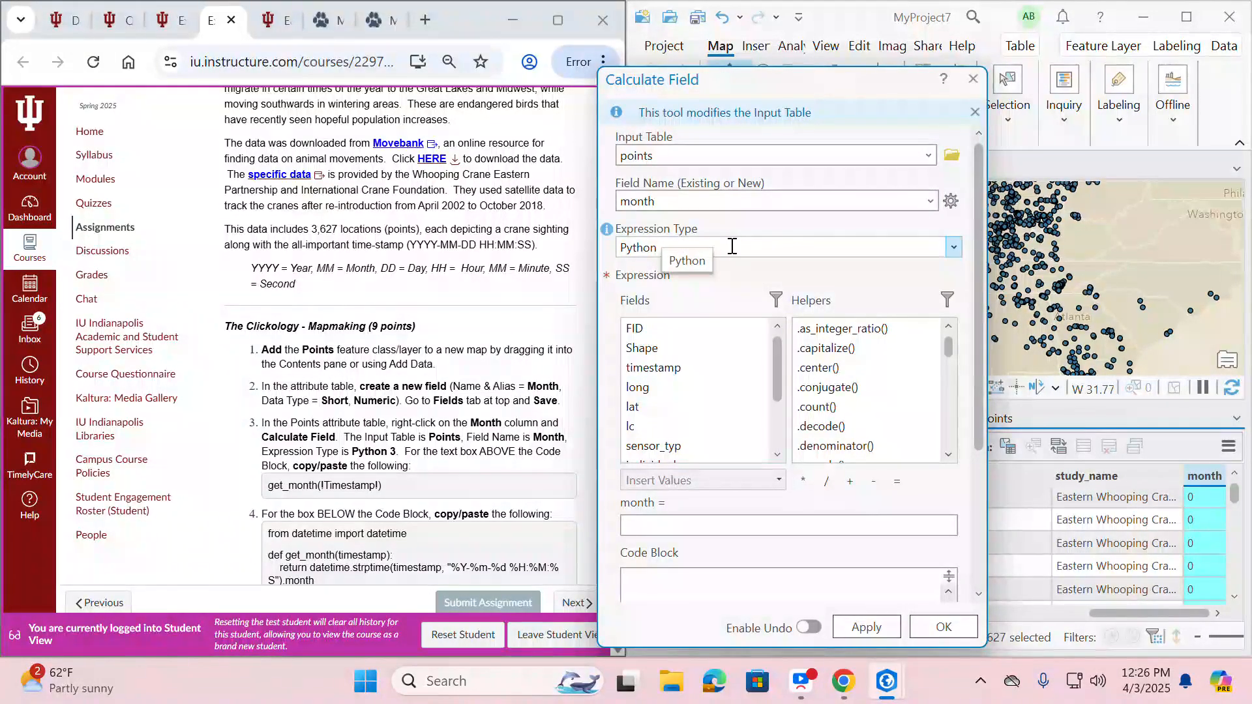
# Step: Keep the expression type Python and copy get_month(!Timestamp!) from the exercise instructions into the month expression
pyautogui.click(959, 249)
pyautogui.click(957, 248)
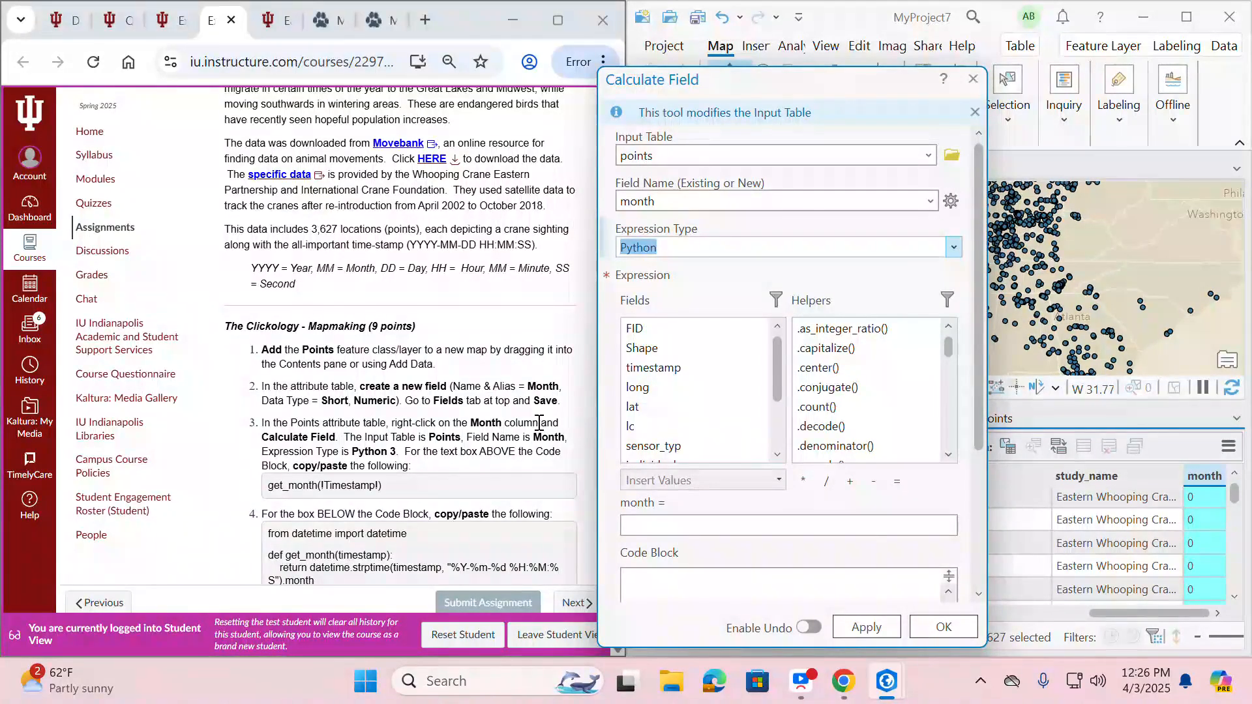
pyautogui.scroll(-3, 540, 422)
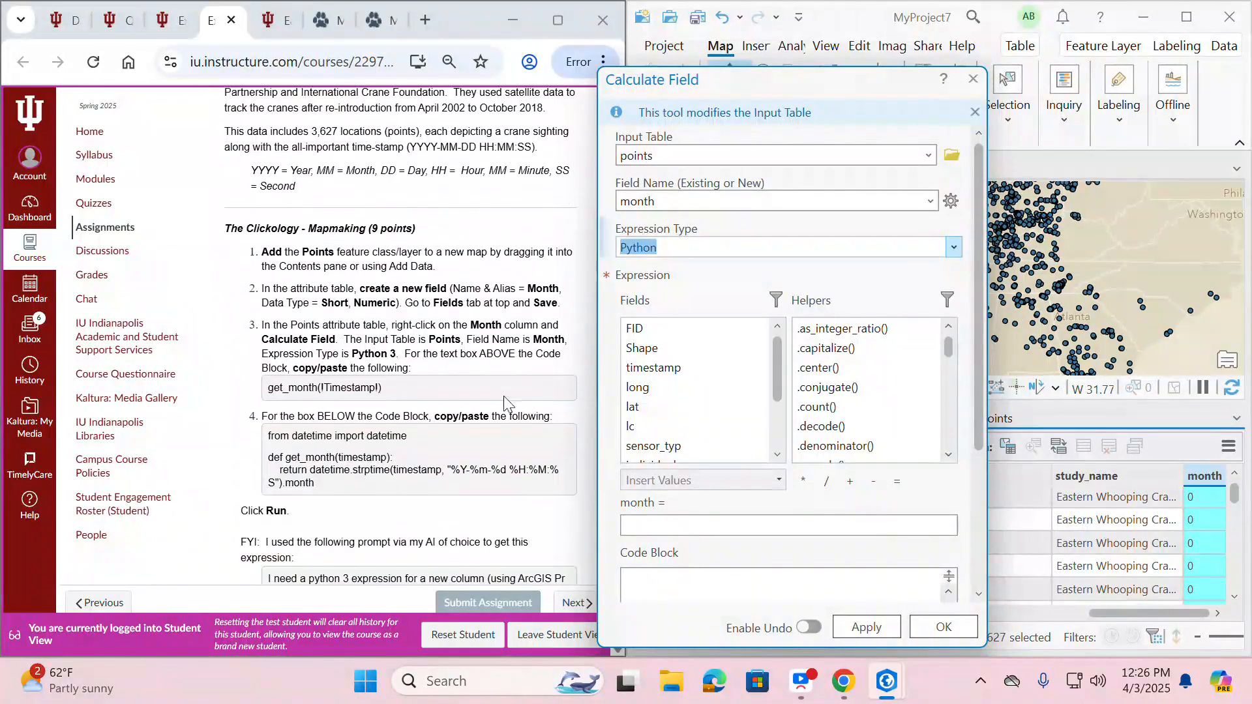
pyautogui.click(270, 391)
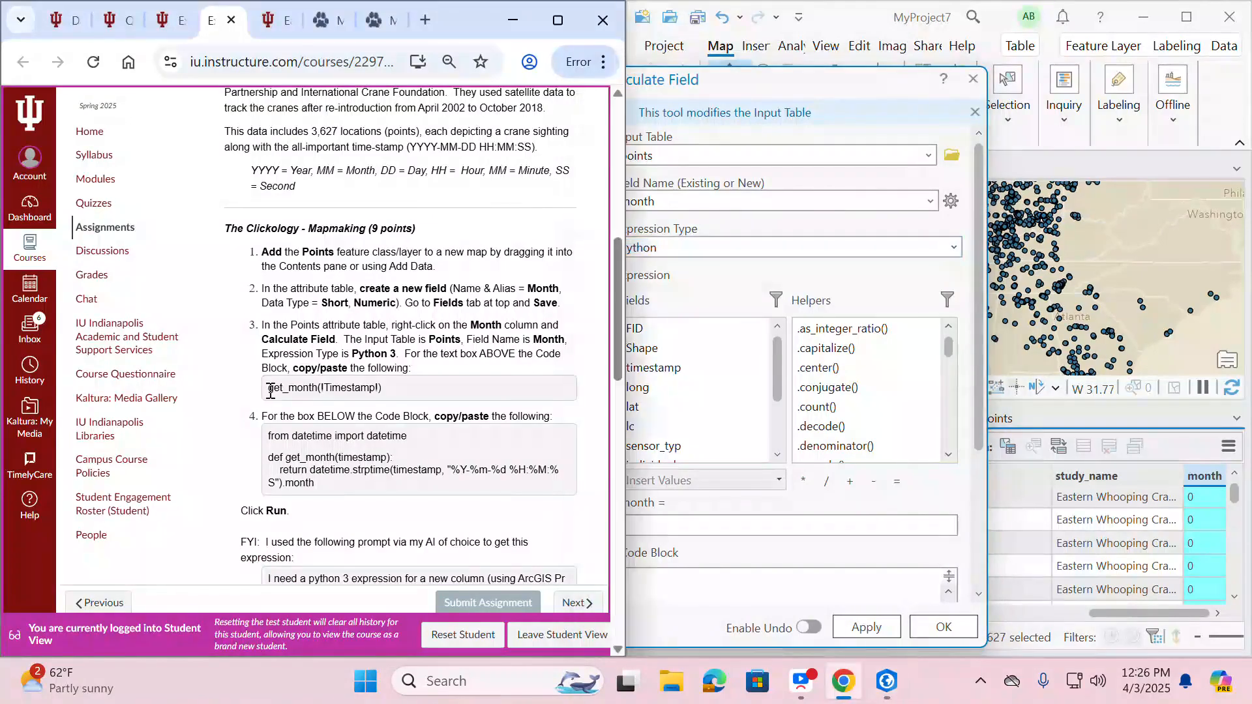
pyautogui.moveTo(270, 391); pyautogui.dragTo(396, 391)
pyautogui.hotkey('ctrl', 'c')
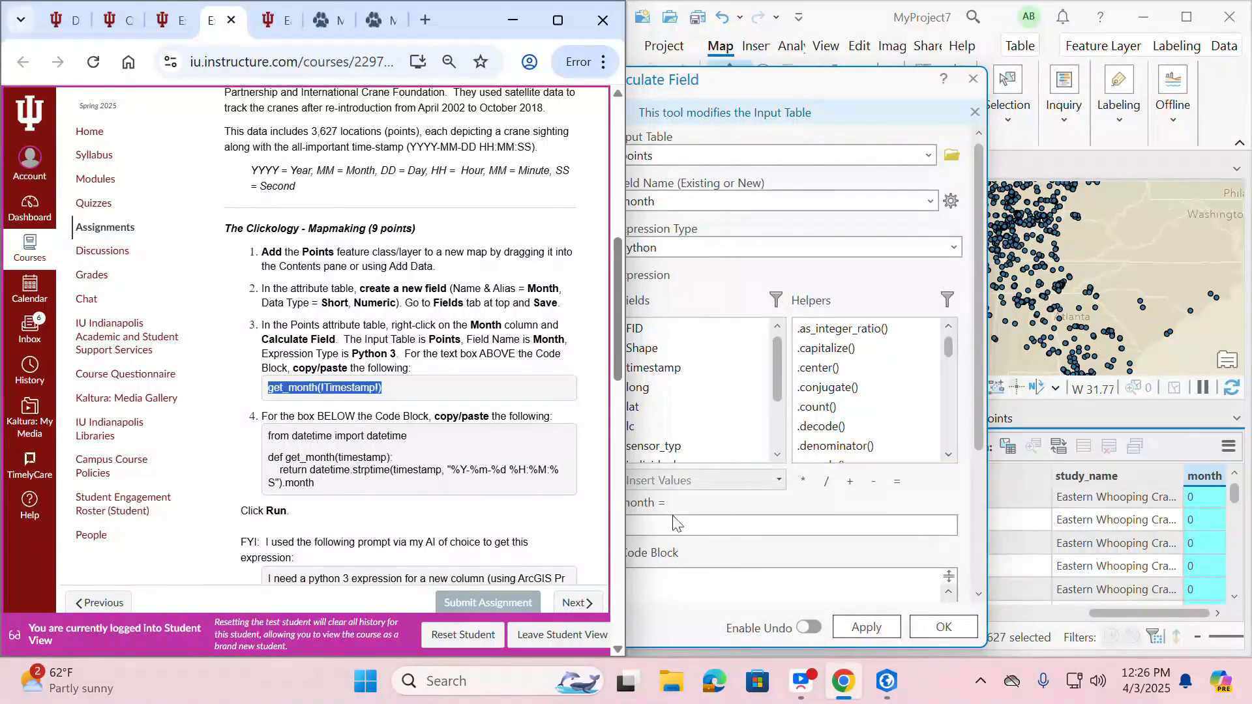
pyautogui.click(693, 527)
pyautogui.hotkey('ctrl', 'v')
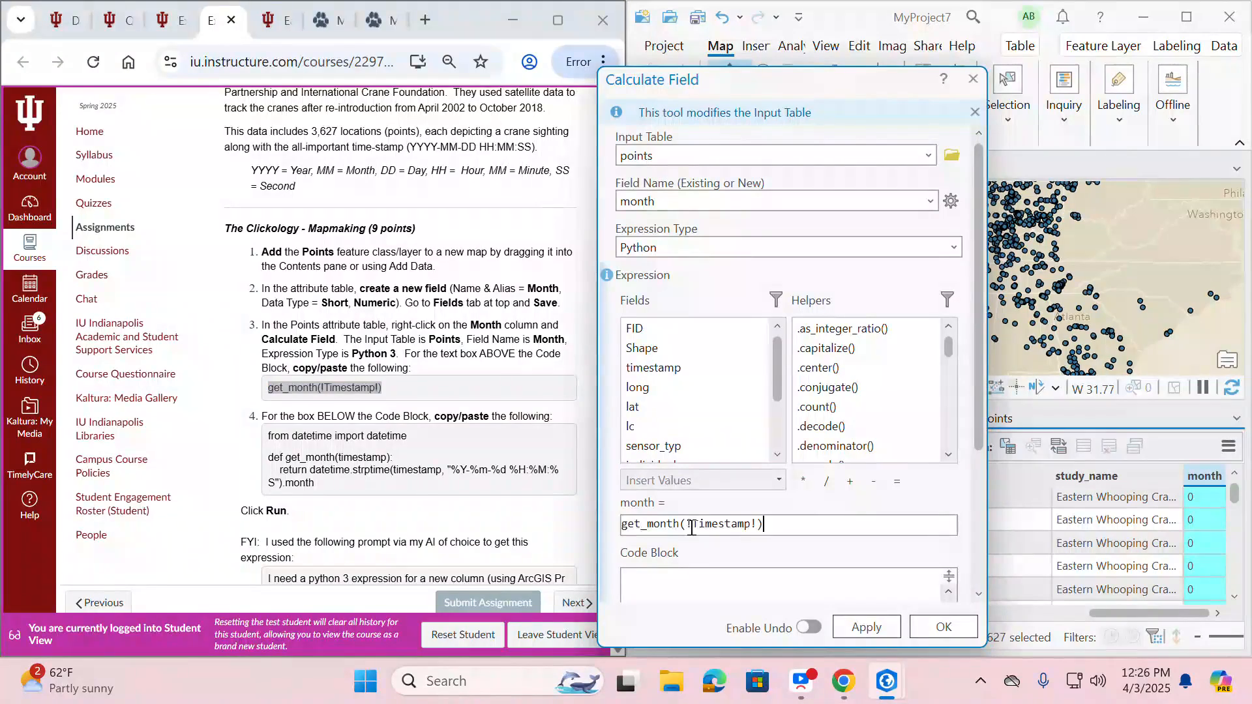
# Step: Copy the datetime import and get_month(timestamp) function from the exercise instructions into the Code Block, and enlarge the dialog to show it
pyautogui.click(489, 394)
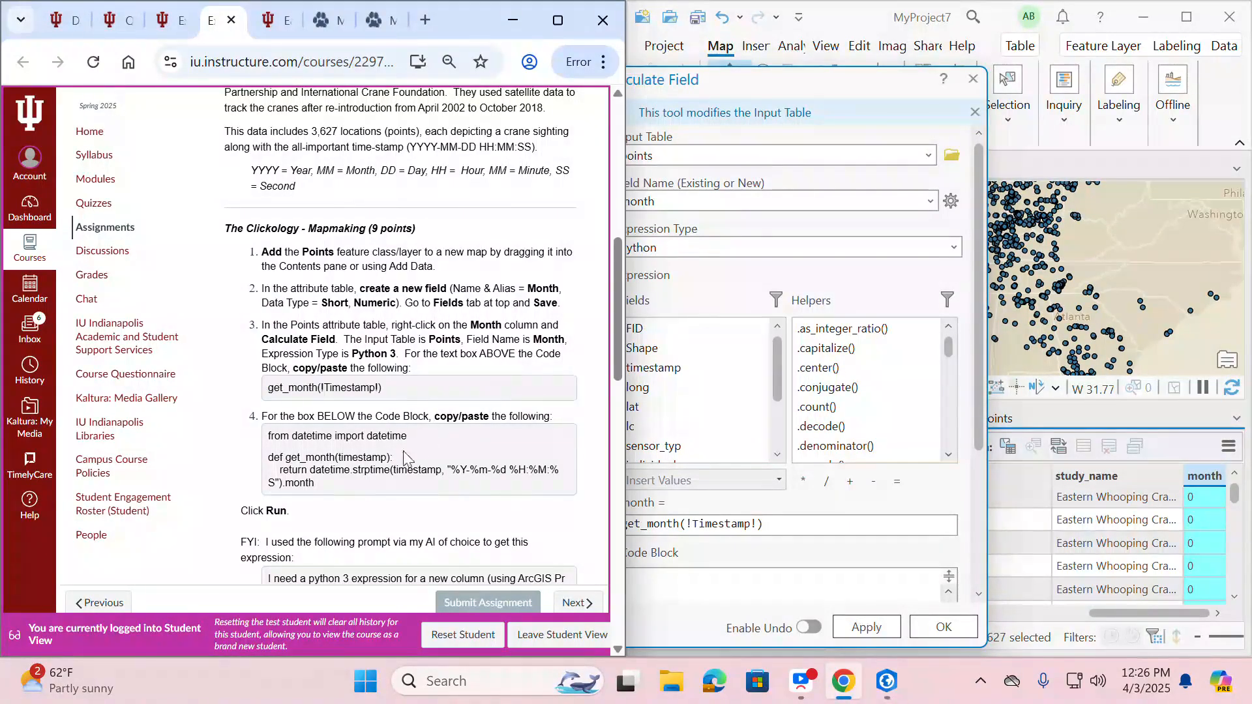
pyautogui.moveTo(316, 484); pyautogui.dragTo(266, 437)
pyautogui.hotkey('ctrl', 'c')
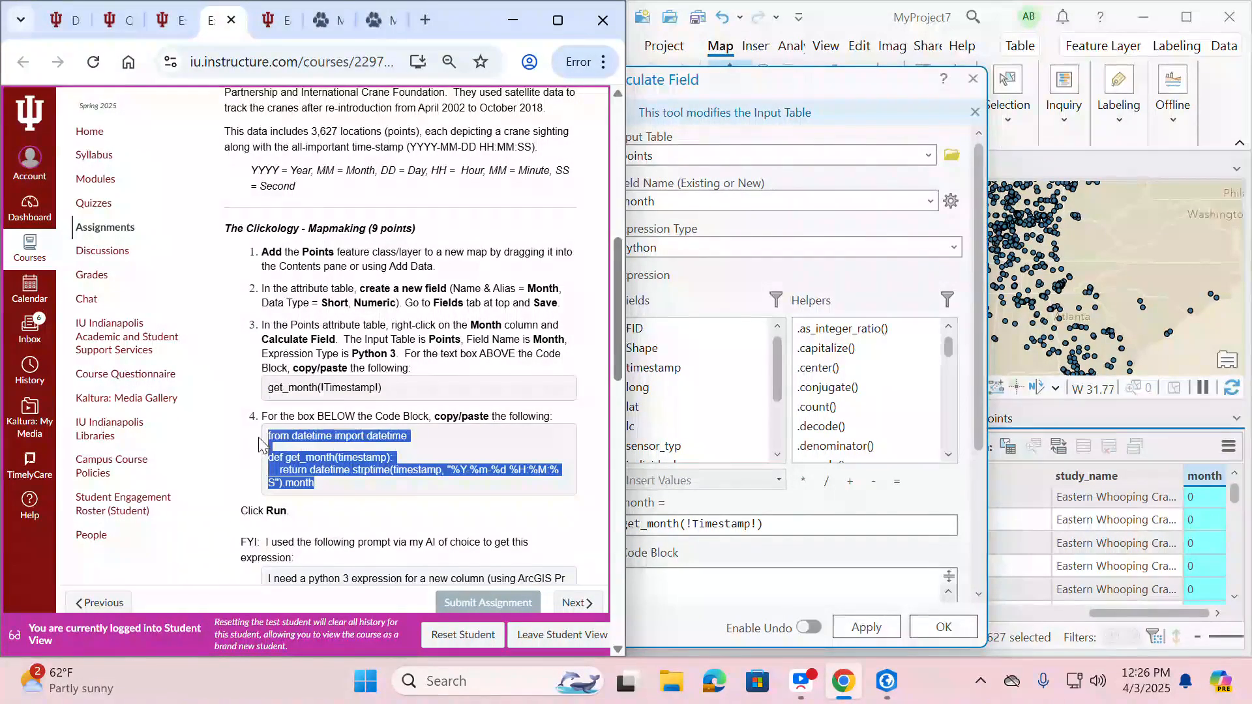
pyautogui.click(683, 585)
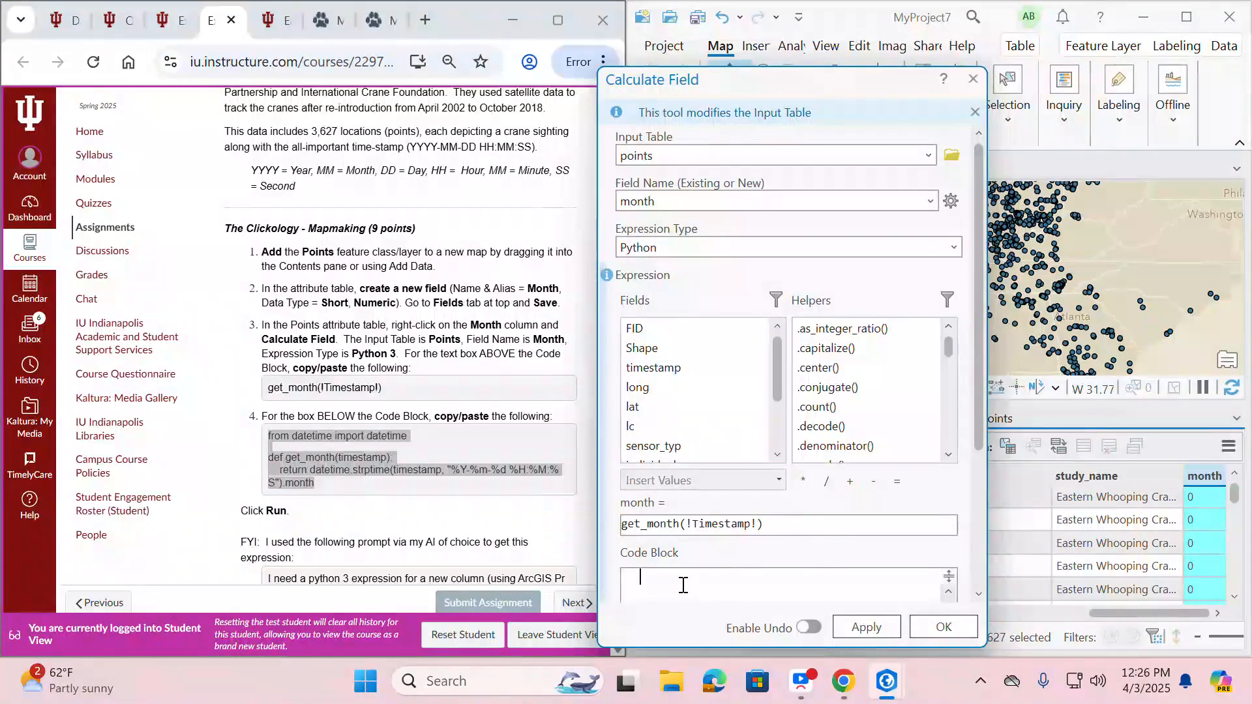
pyautogui.hotkey('ctrl', 'v')
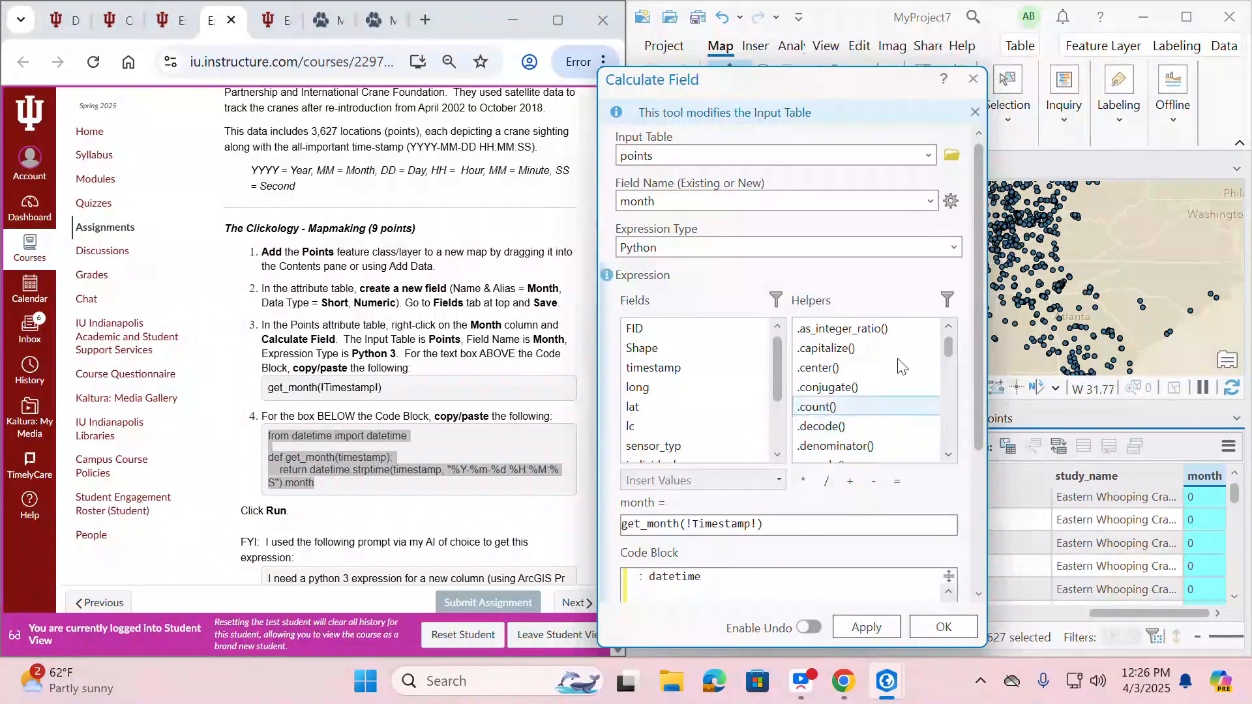
pyautogui.moveTo(827, 80); pyautogui.dragTo(830, 37)
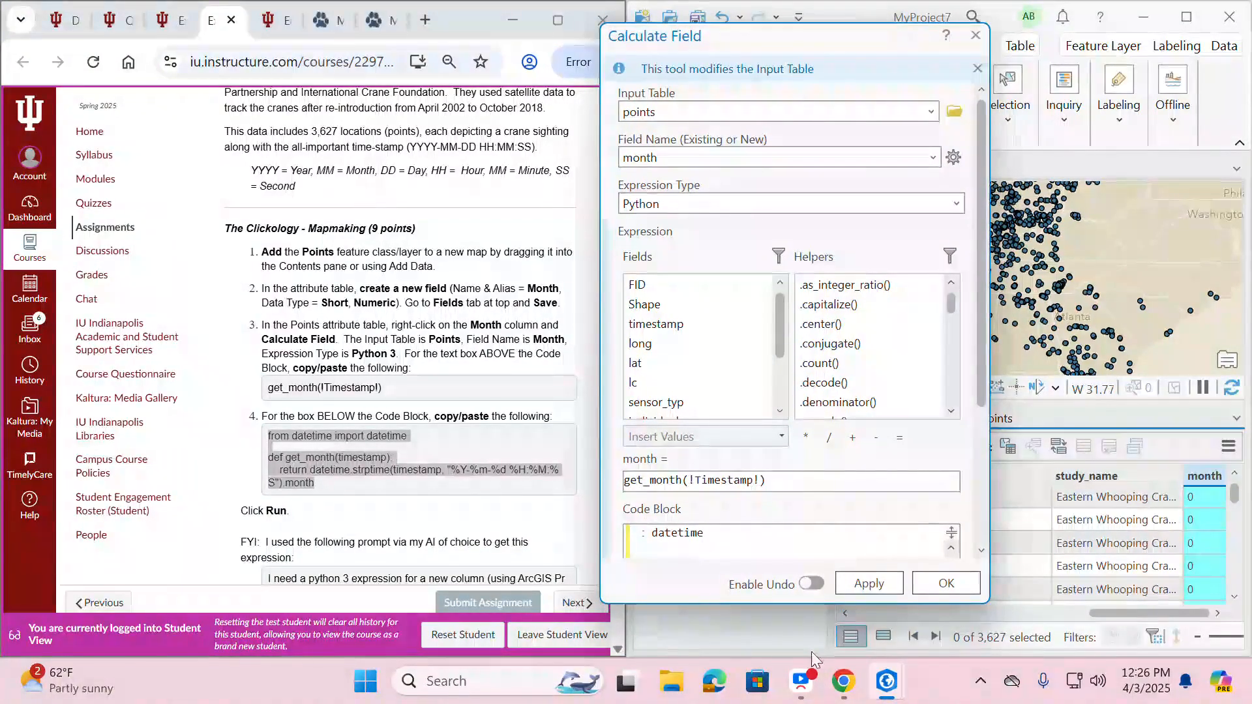
pyautogui.moveTo(818, 605); pyautogui.dragTo(820, 626)
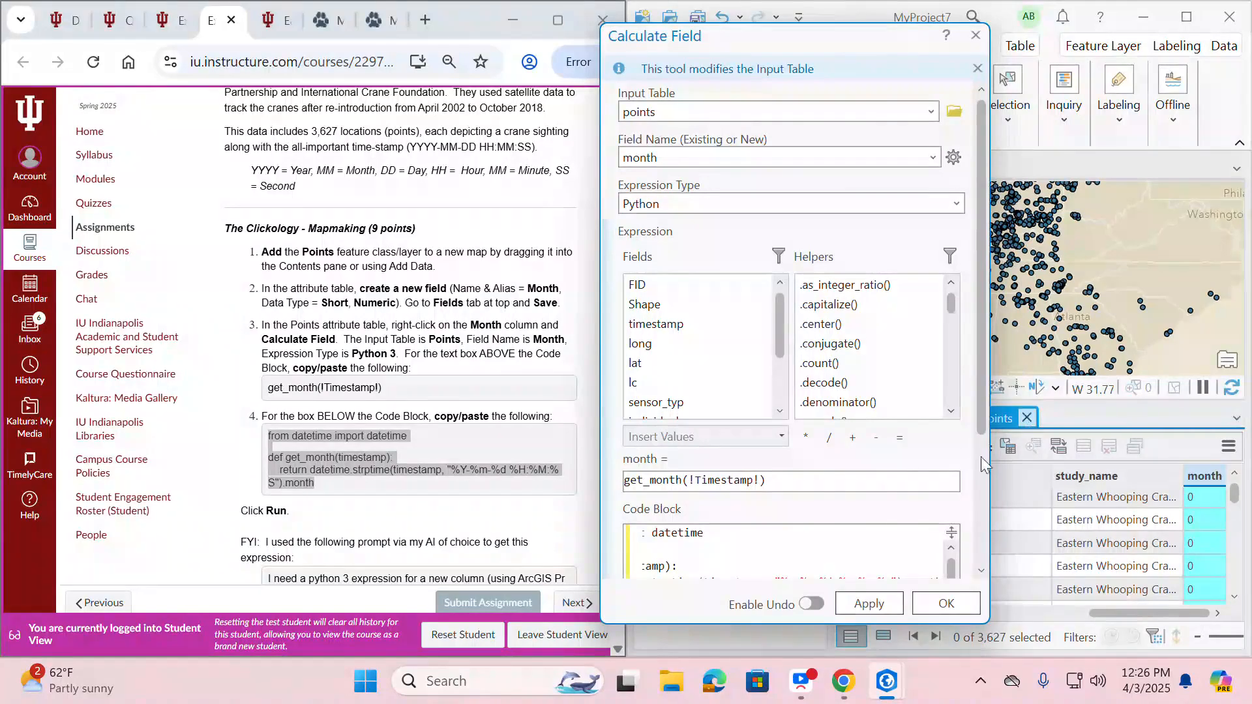
pyautogui.moveTo(981, 419); pyautogui.dragTo(959, 552)
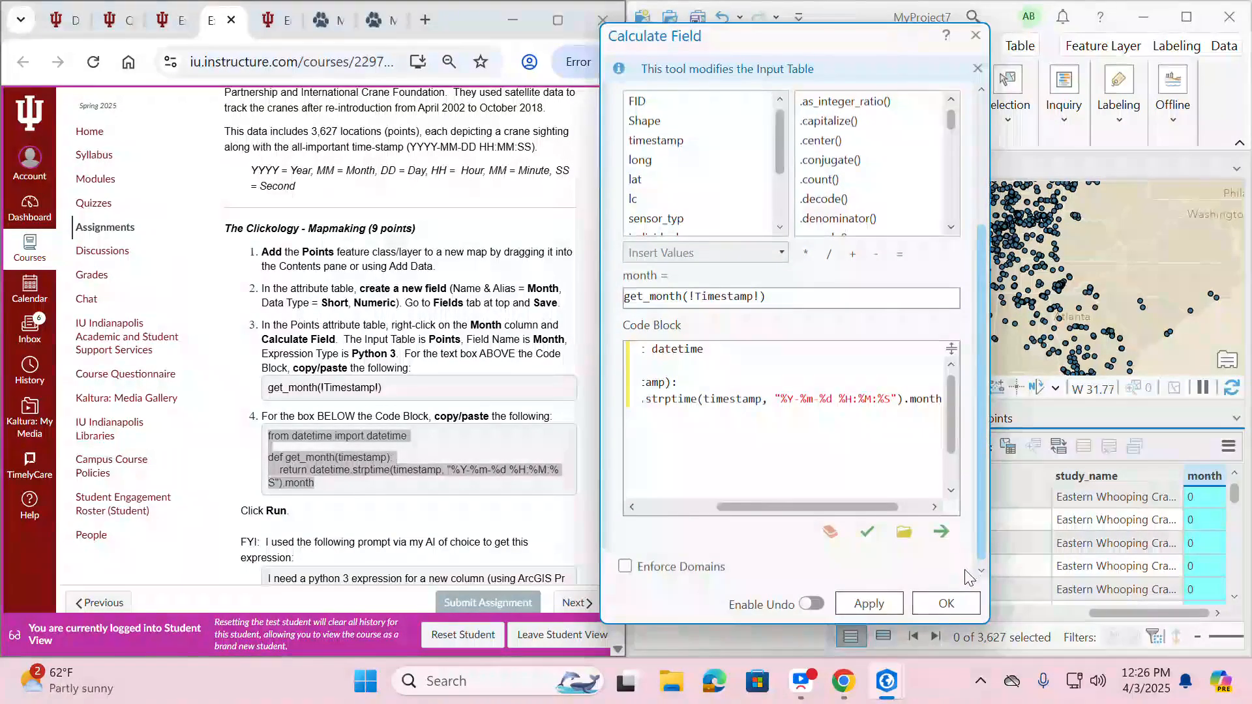
# Step: Validate the month expression, apply the field calculation to the points table, and close Calculate Field
pyautogui.click(867, 535)
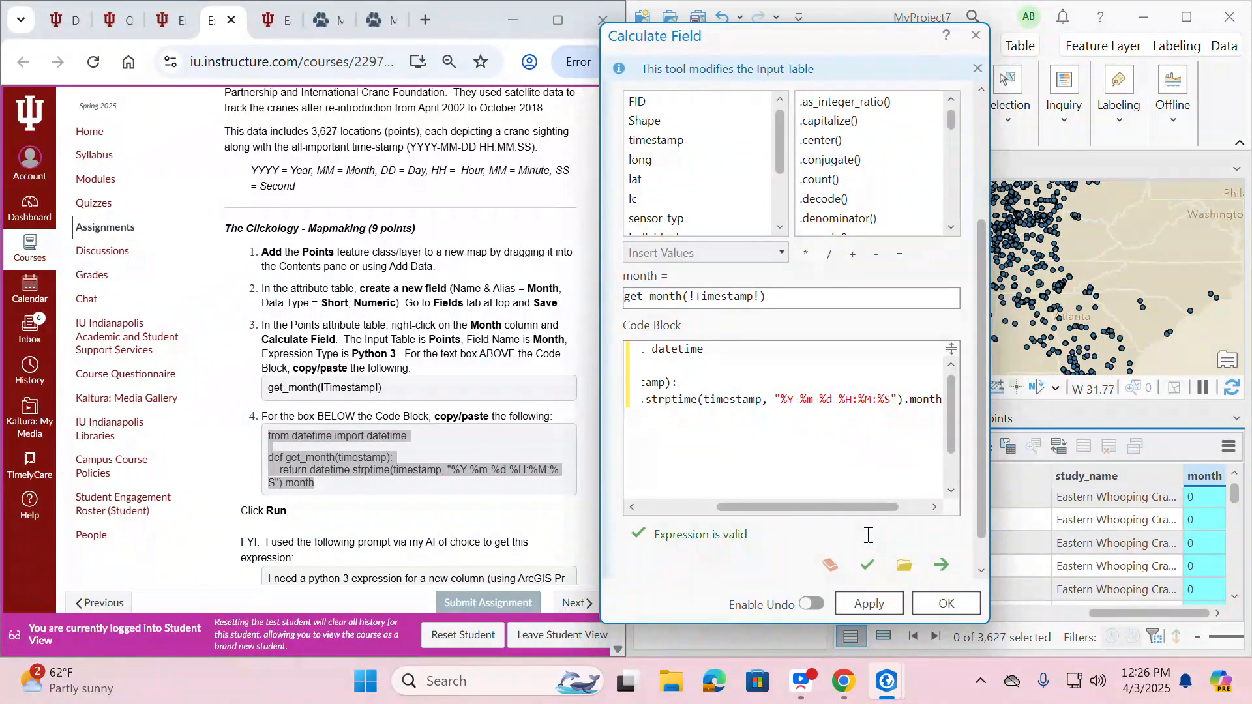
pyautogui.moveTo(850, 506); pyautogui.dragTo(747, 530)
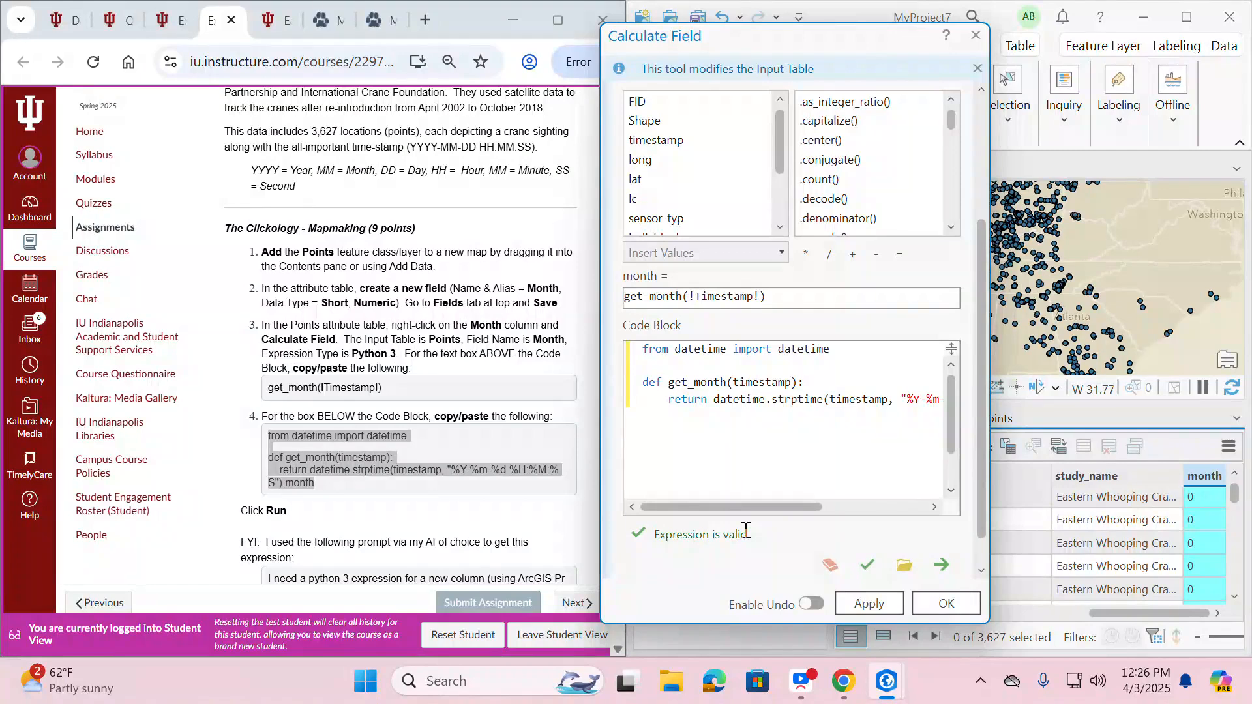
pyautogui.click(876, 605)
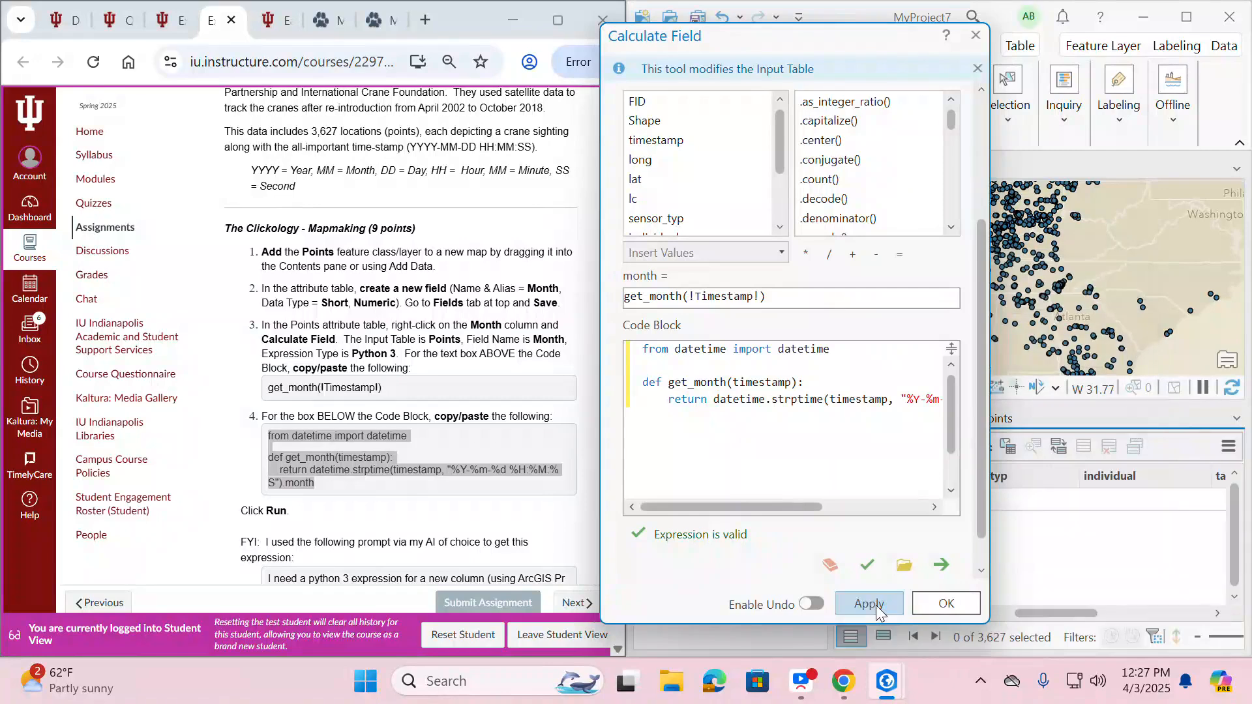
pyautogui.click(976, 38)
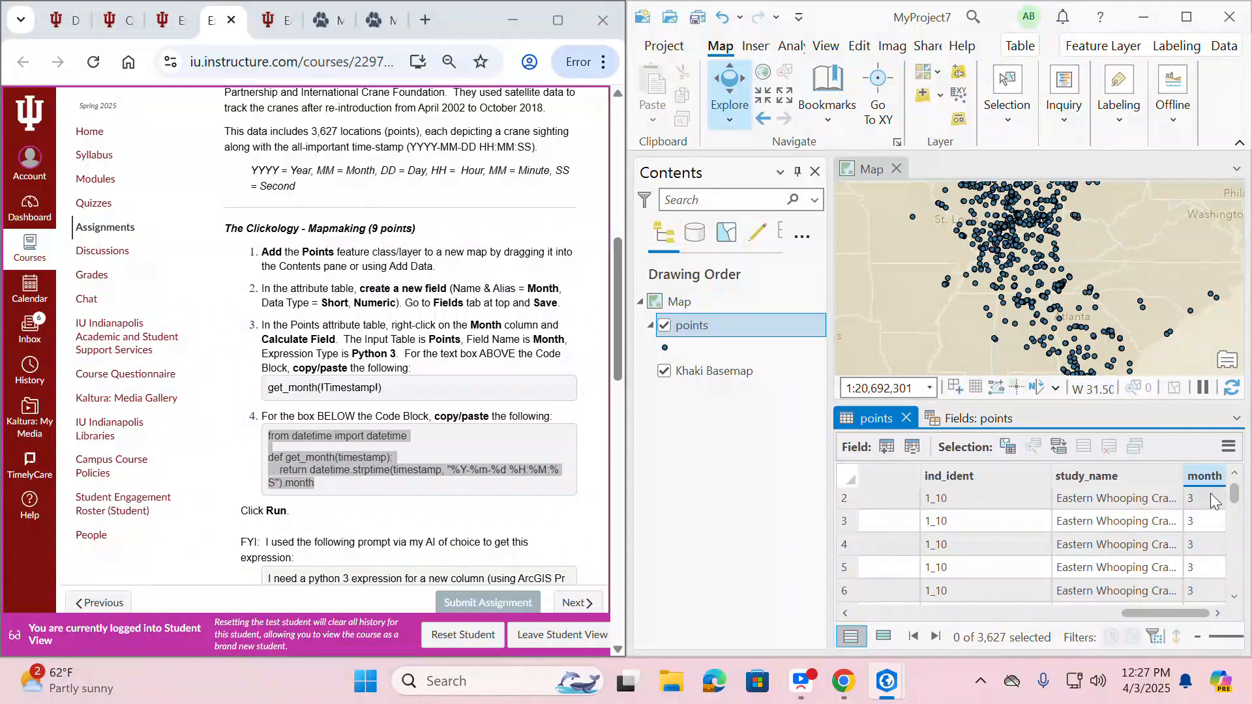
# Step: Maximize the ArcGIS Pro window and compare the month values with the timestamp column across several rows of the points table
pyautogui.click(1187, 17)
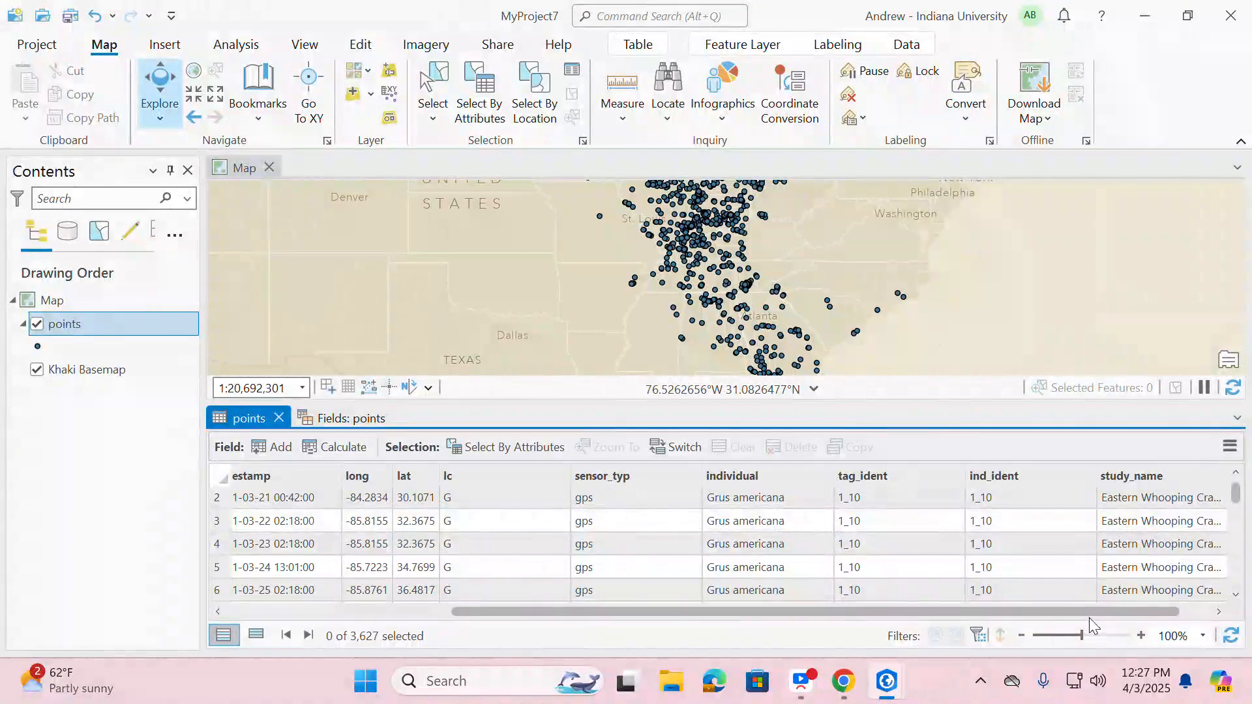
pyautogui.click(1220, 612)
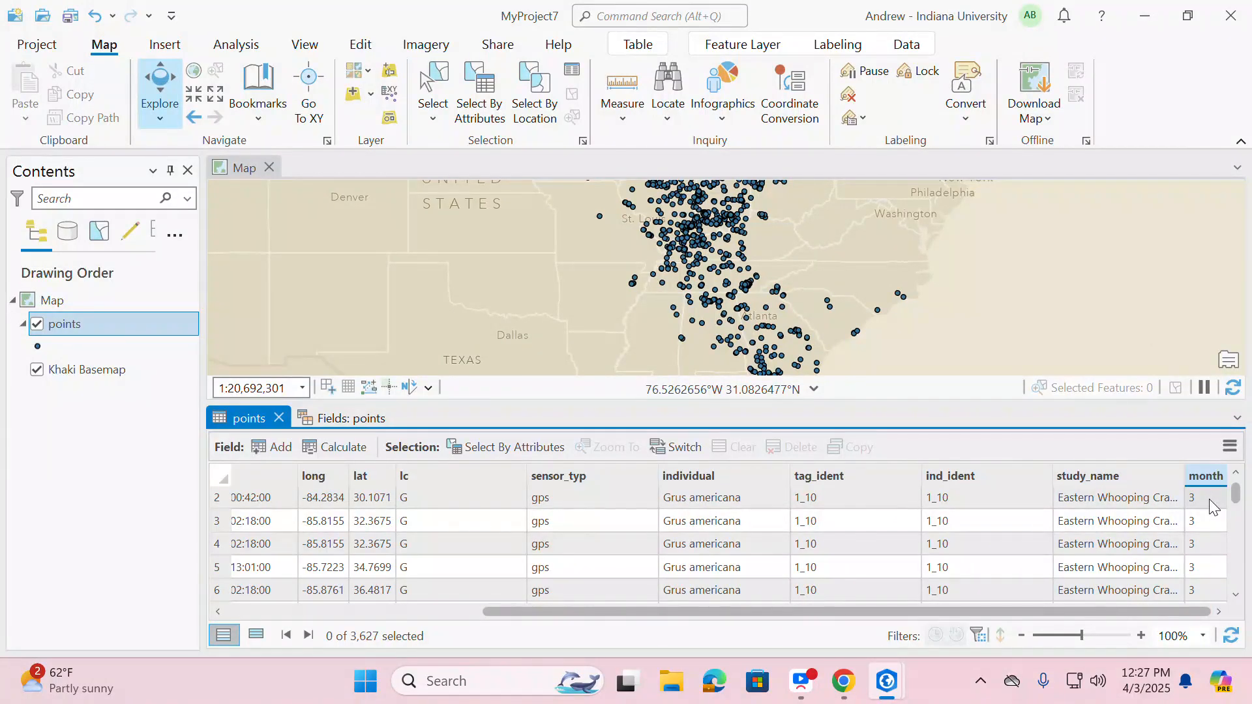
pyautogui.moveTo(1007, 611); pyautogui.dragTo(474, 618)
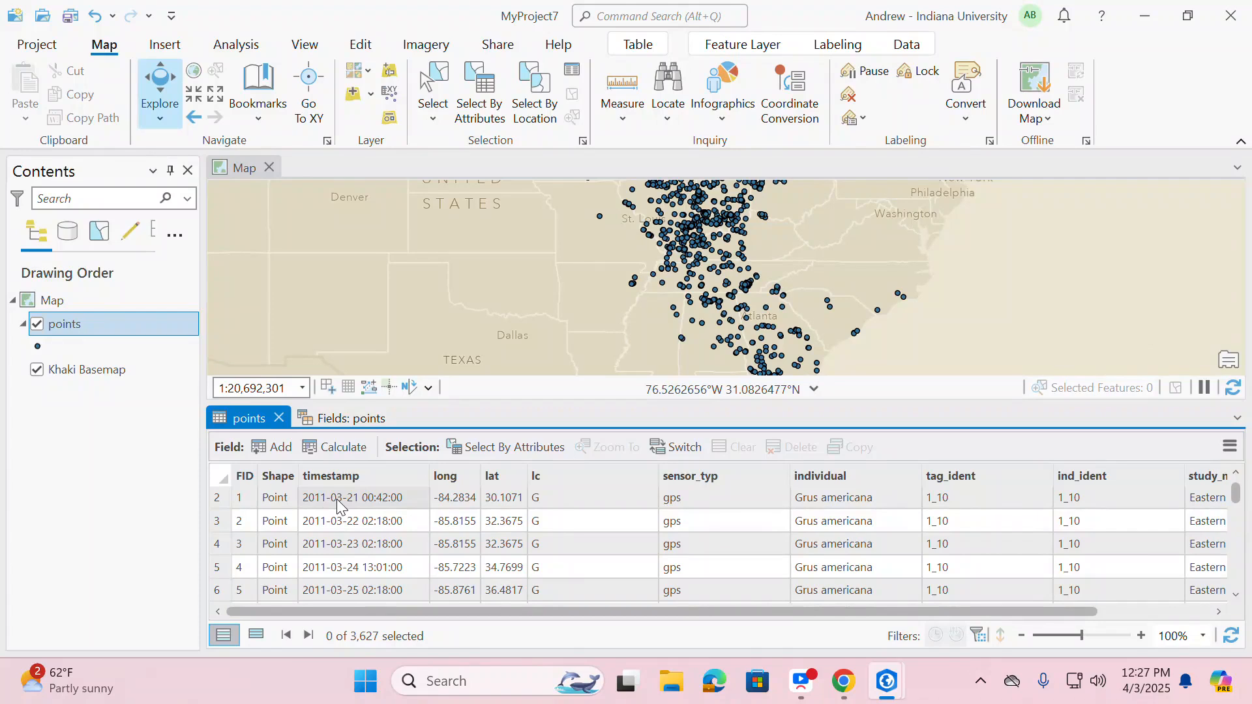
pyautogui.scroll(-5, 913, 505)
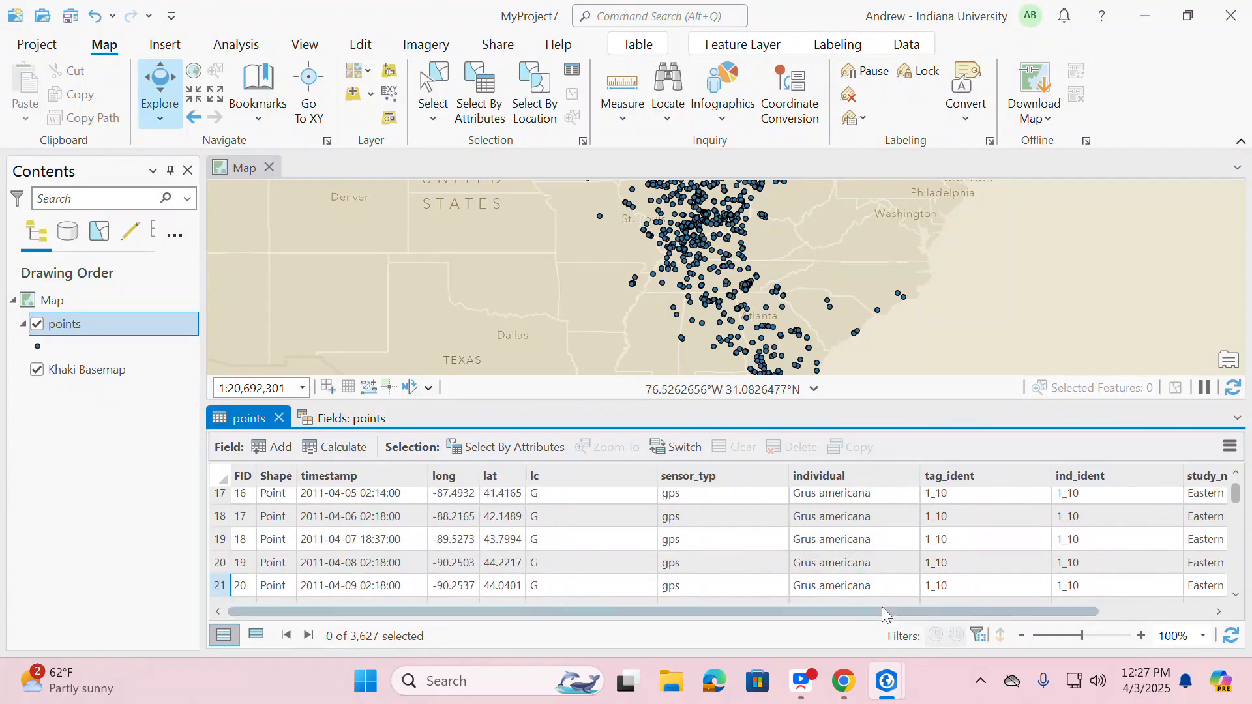
pyautogui.moveTo(882, 611); pyautogui.dragTo(1175, 611)
pyautogui.scroll(-9, 1107, 574)
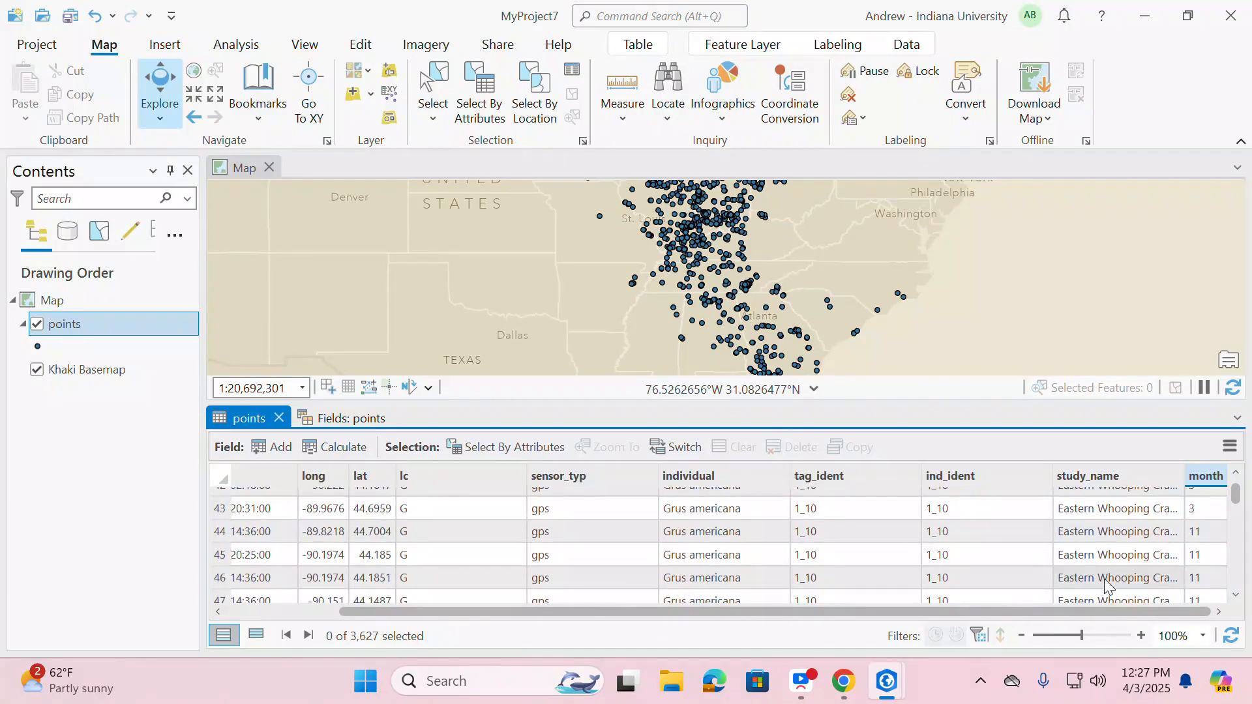
pyautogui.moveTo(707, 612); pyautogui.dragTo(433, 614)
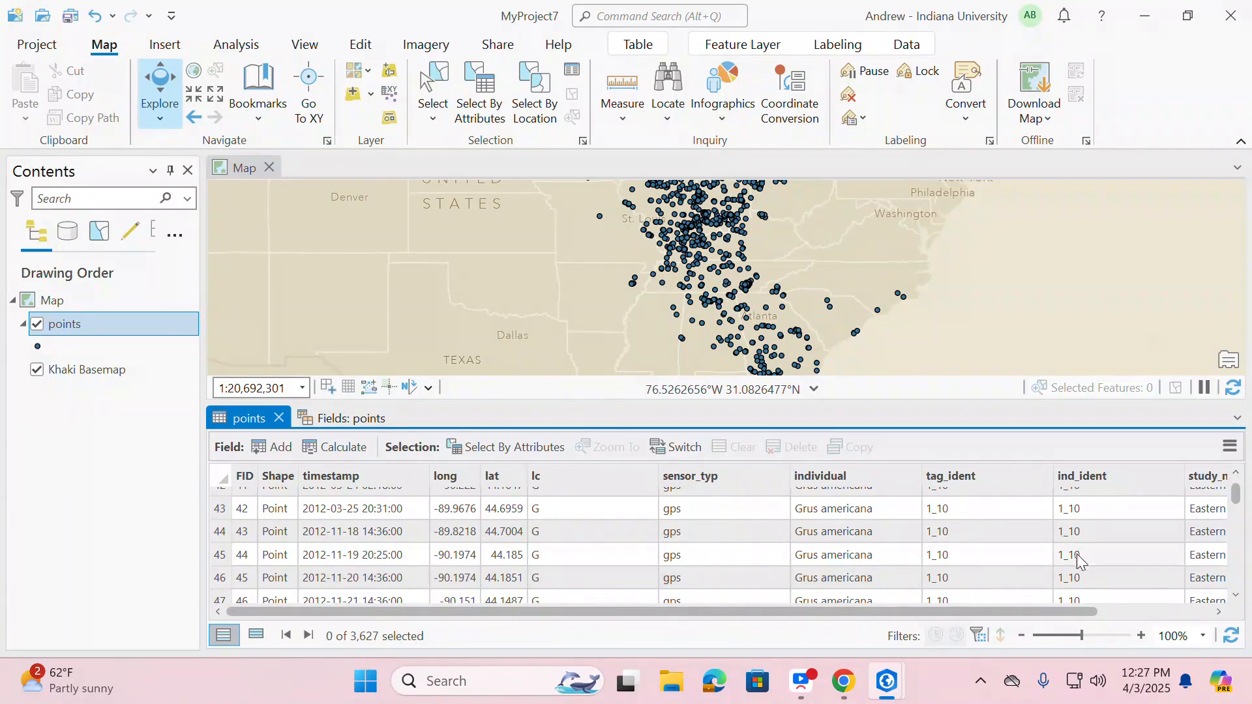
pyautogui.moveTo(873, 609); pyautogui.dragTo(1180, 612)
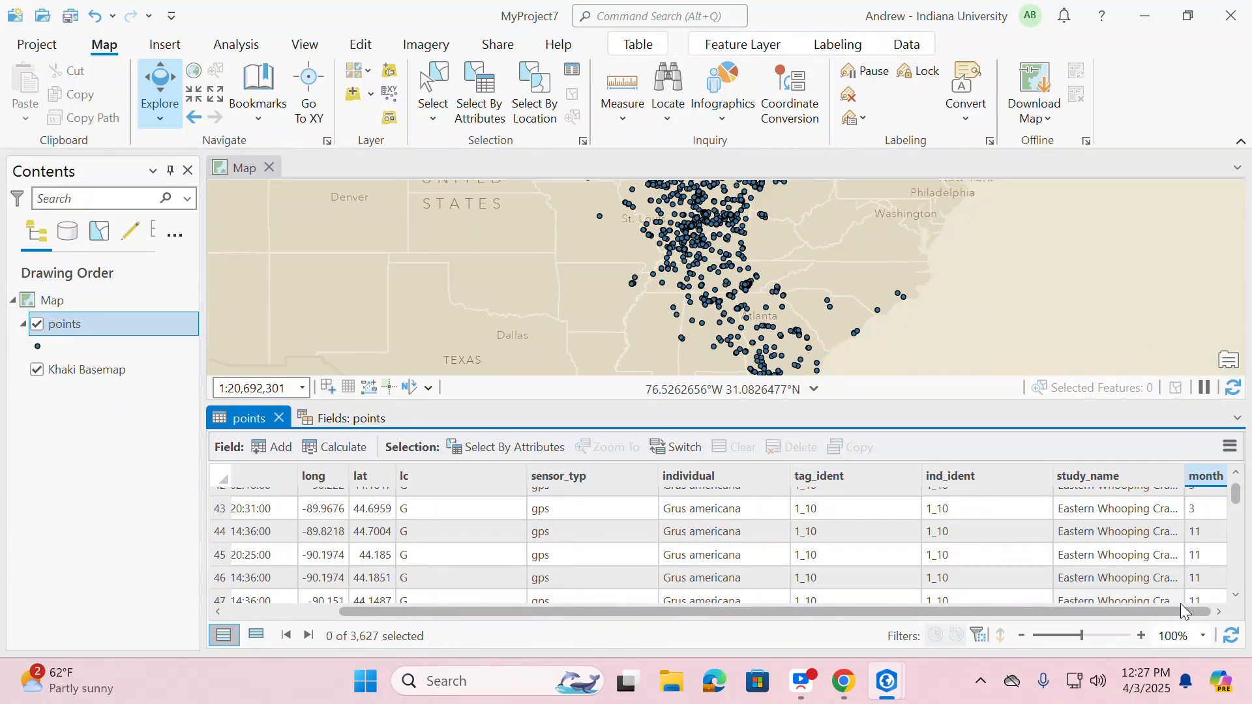
# Step: Close the points attribute table and its Fields view
pyautogui.click(280, 418)
pyautogui.click(317, 416)
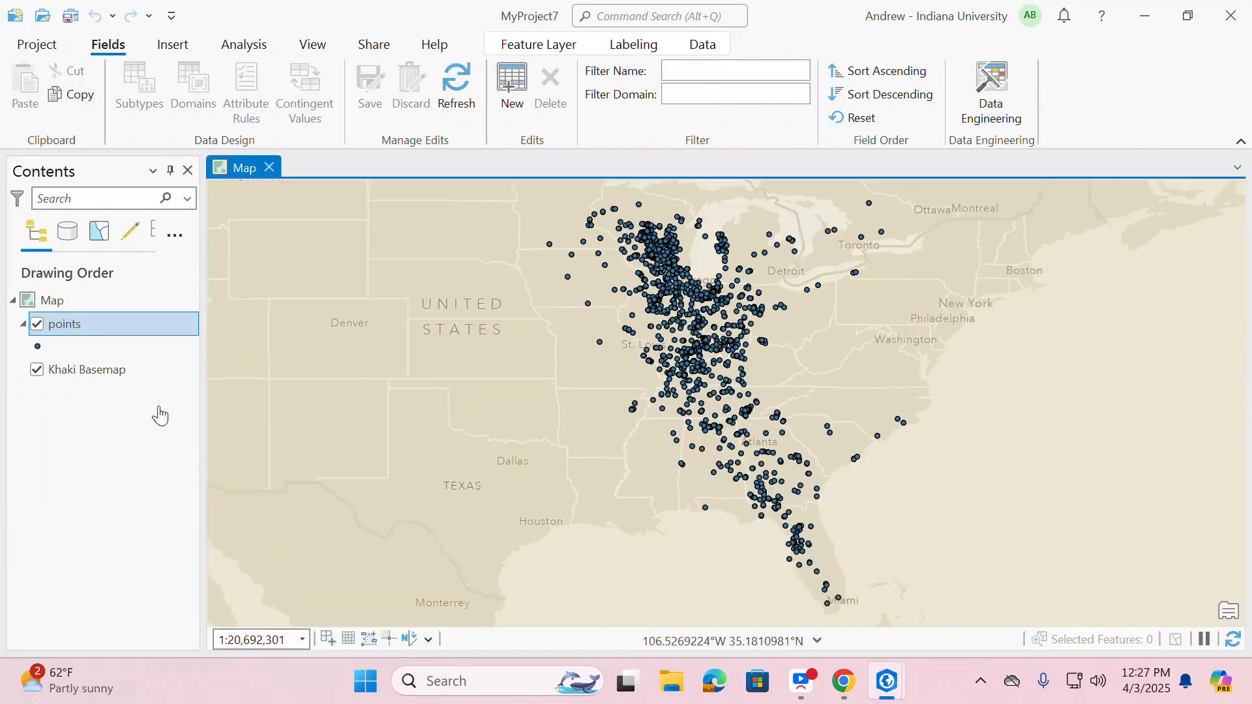
# Step: Open the points layer's symbol properties and change the shape fill to the grey polygon symbol with the light-centred gradient
pyautogui.click(44, 350)
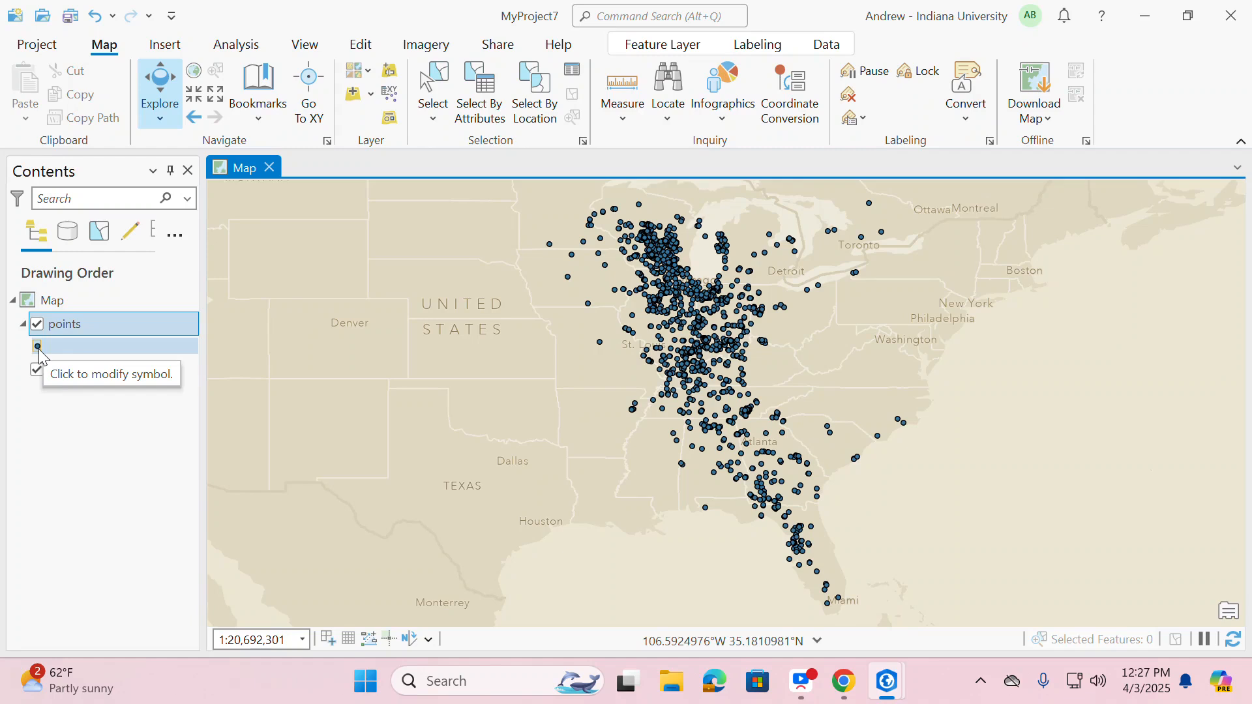
pyautogui.click(38, 349)
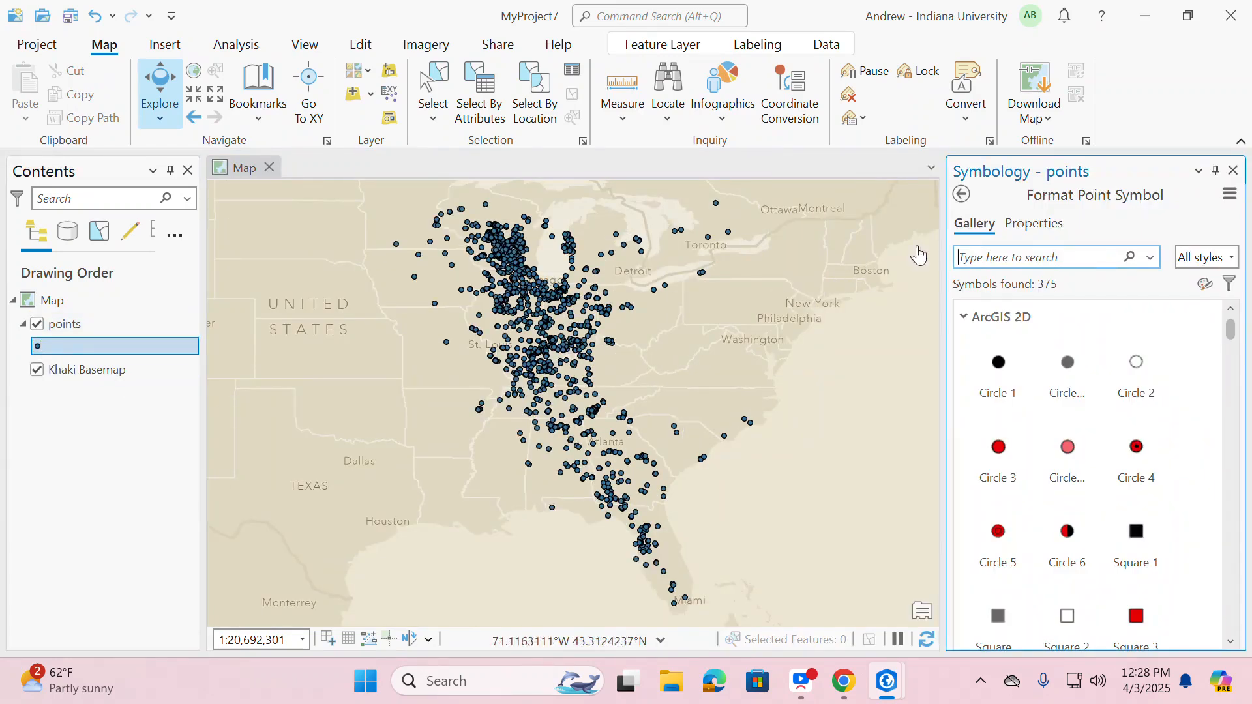
pyautogui.click(1029, 228)
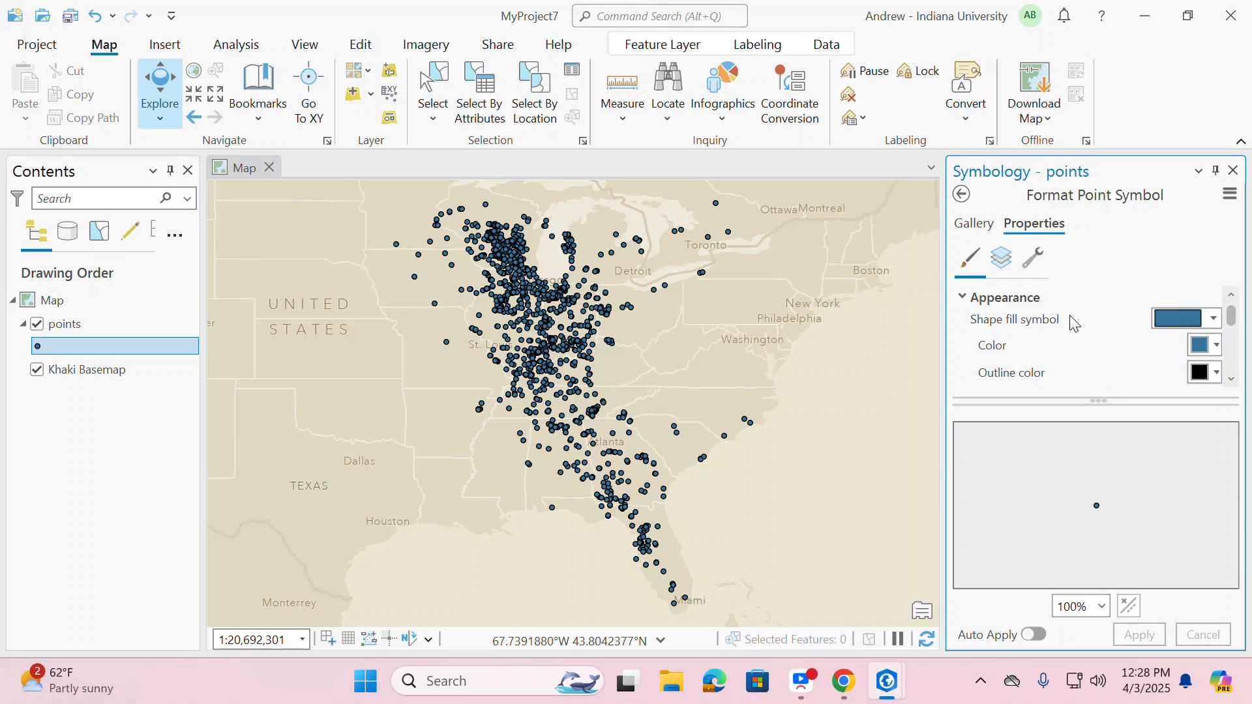
pyautogui.click(1215, 319)
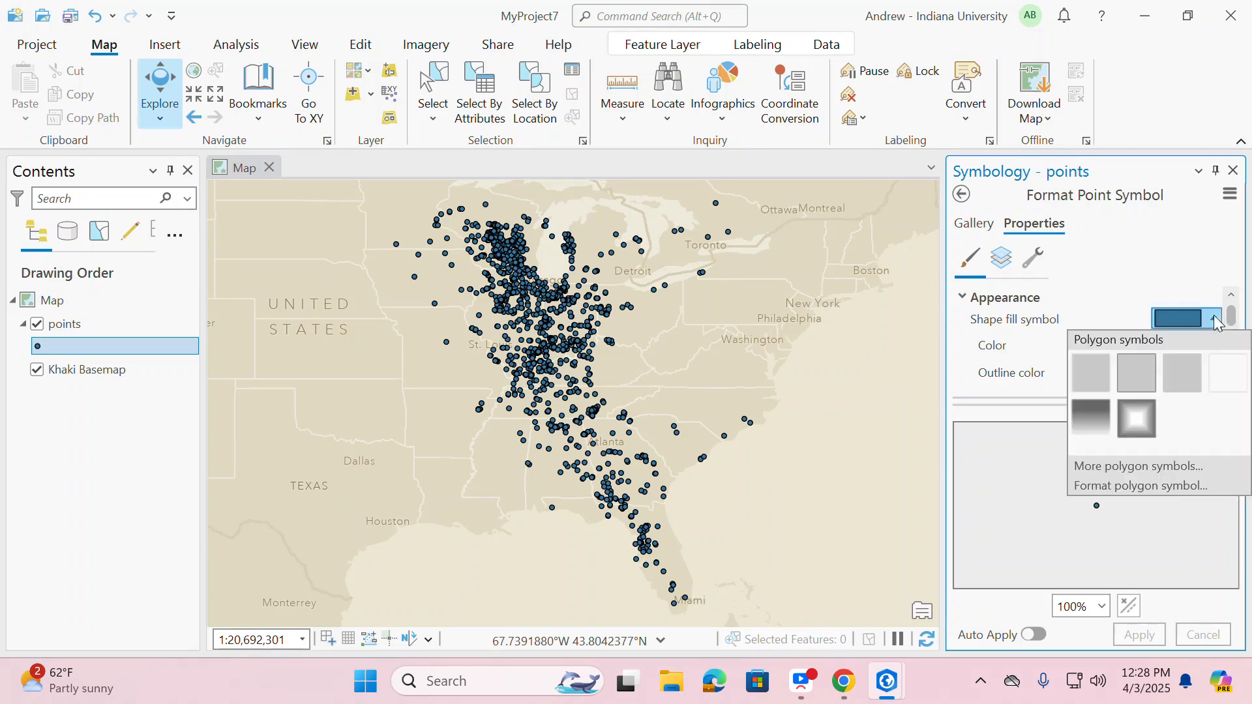
pyautogui.click(1139, 418)
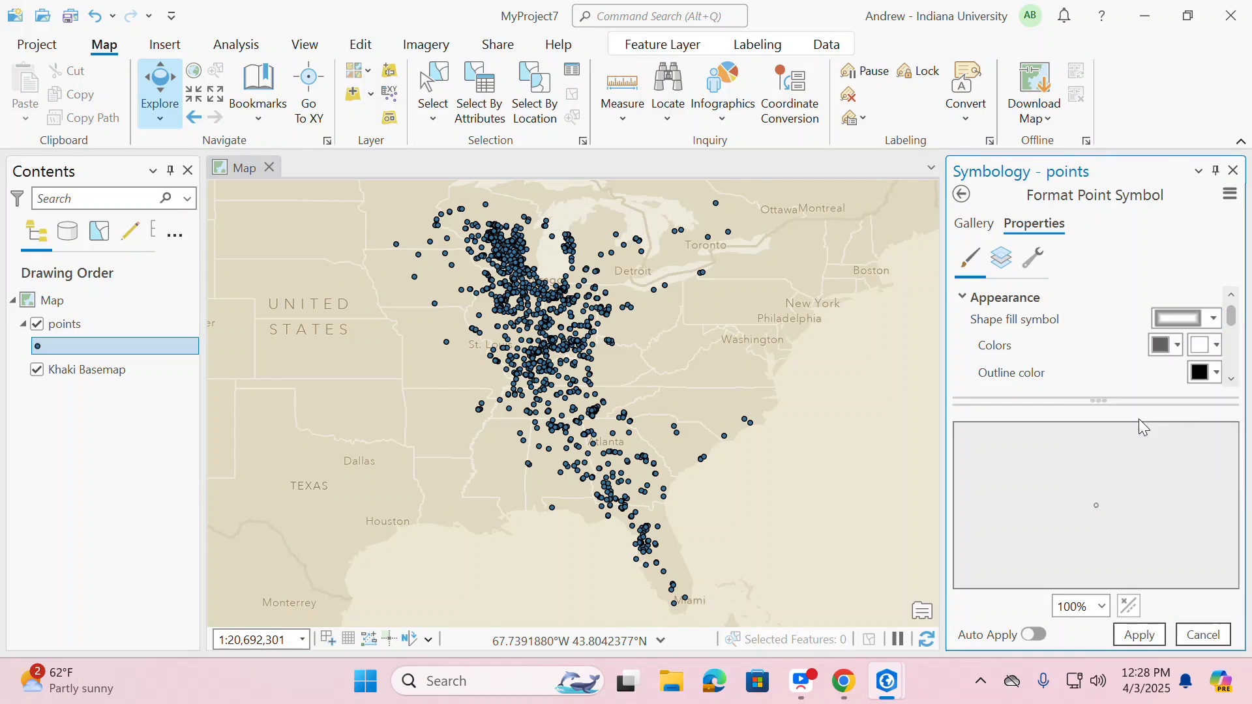
# Step: Set the gradient fill's first color to white and its second to dark red, and apply the symbol to the points
pyautogui.click(1172, 347)
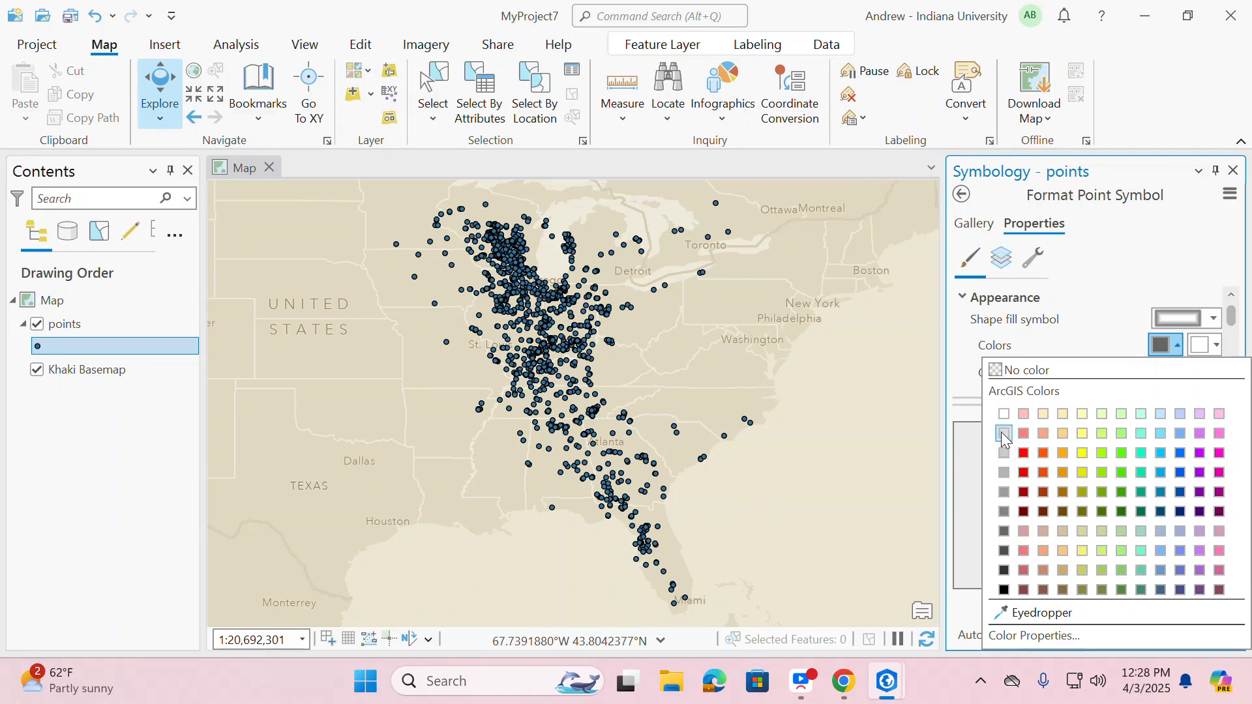
pyautogui.click(1004, 434)
pyautogui.click(1171, 346)
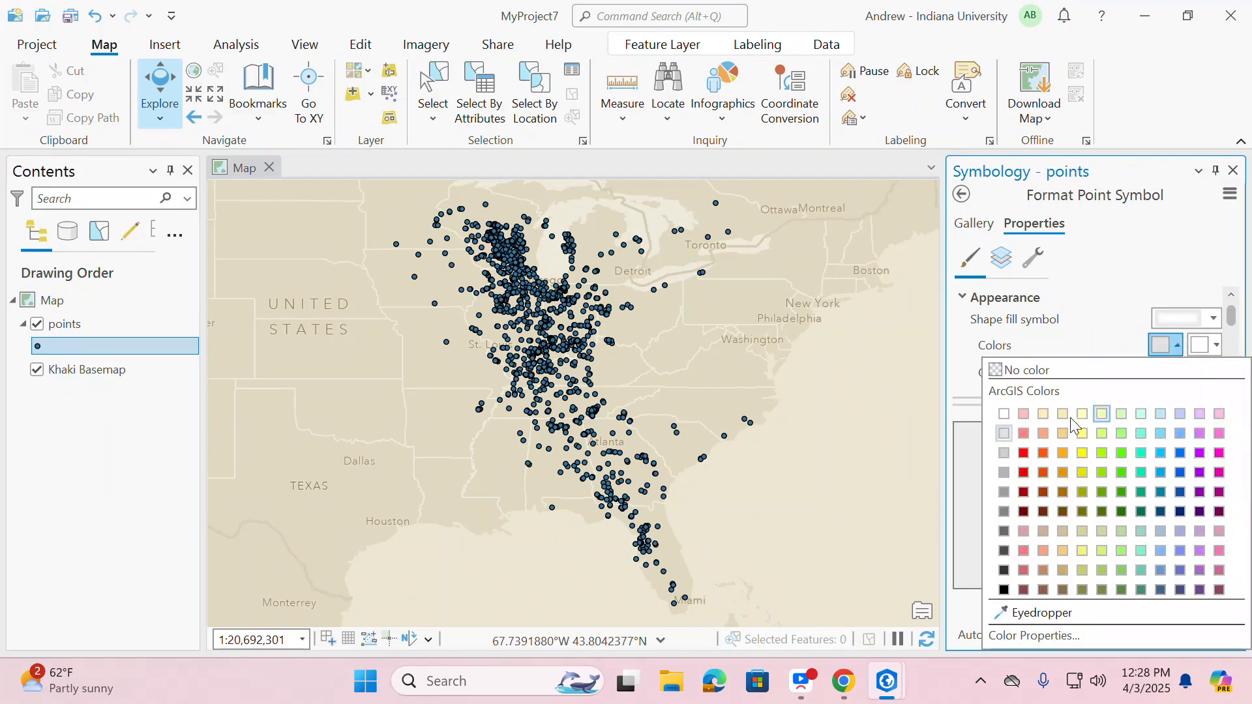
pyautogui.click(1002, 417)
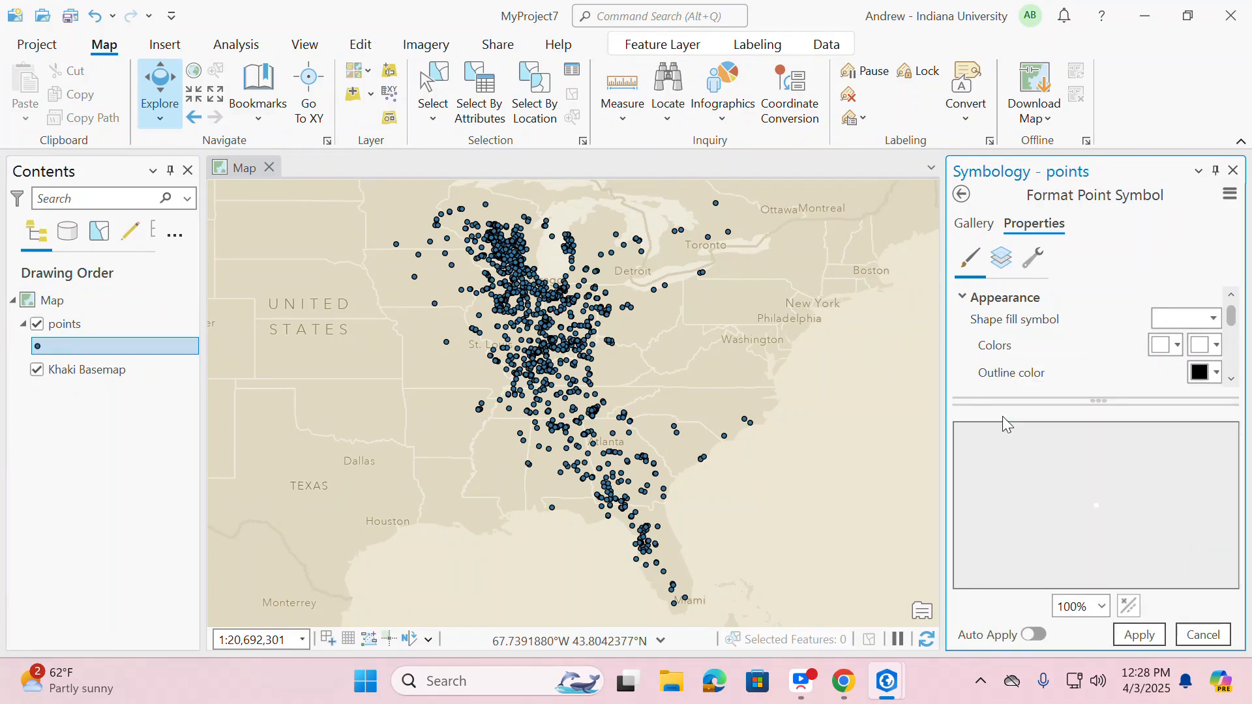
pyautogui.click(1213, 349)
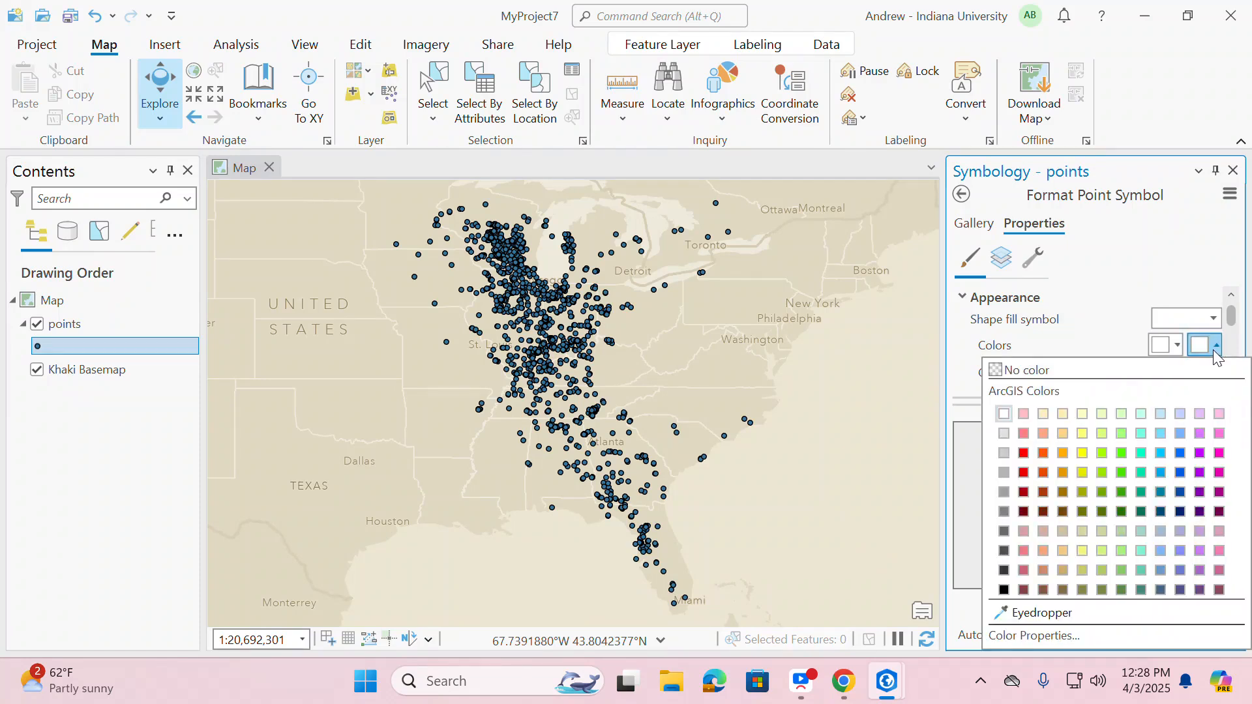
pyautogui.click(1024, 494)
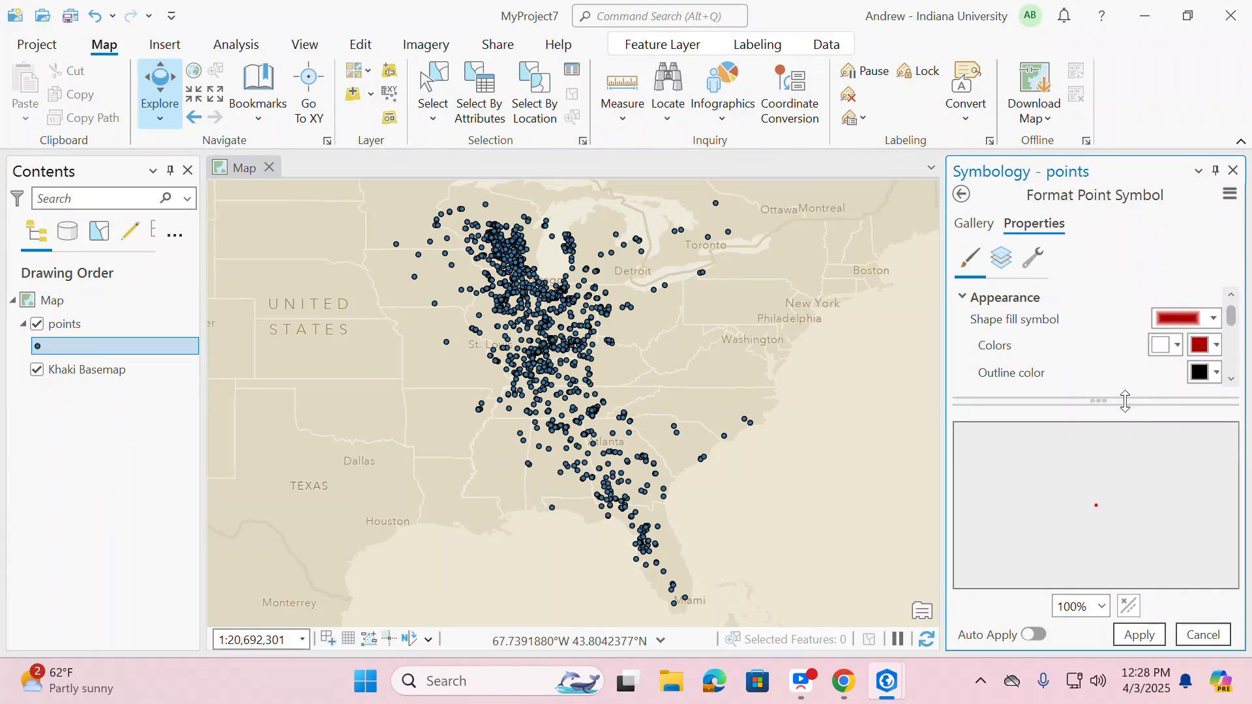
pyautogui.scroll(-3, 1122, 372)
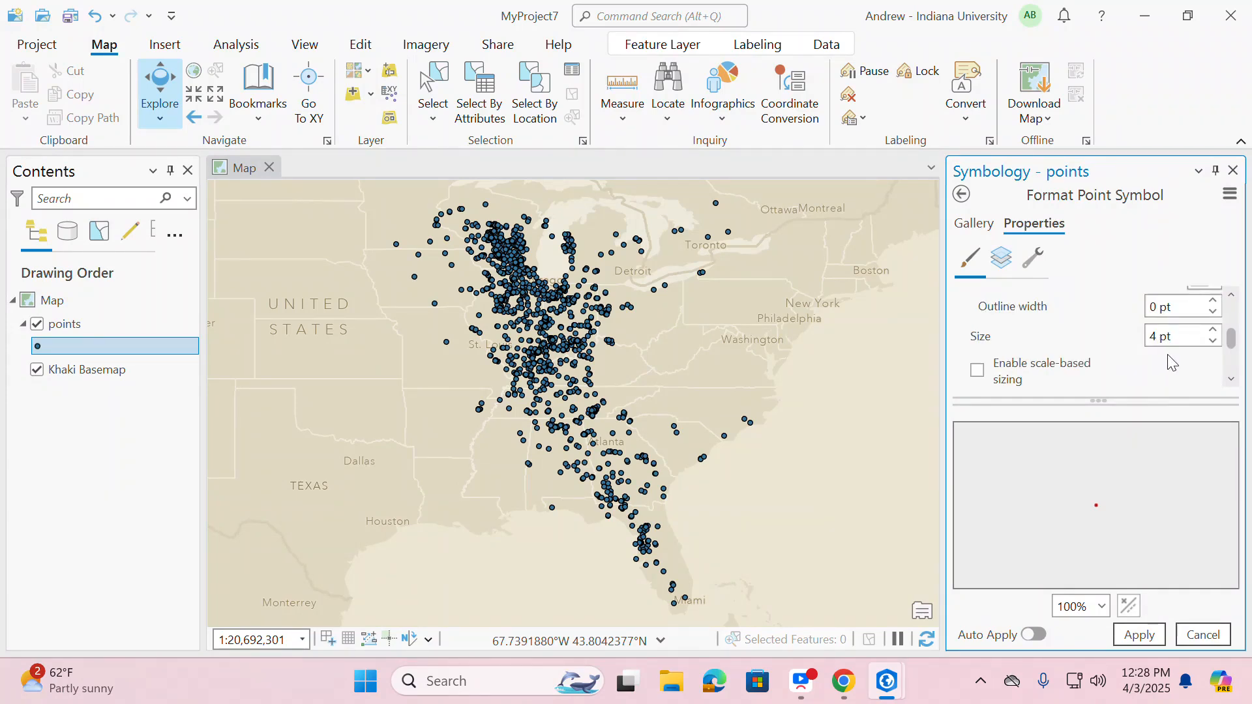
pyautogui.scroll(-2, 1071, 353)
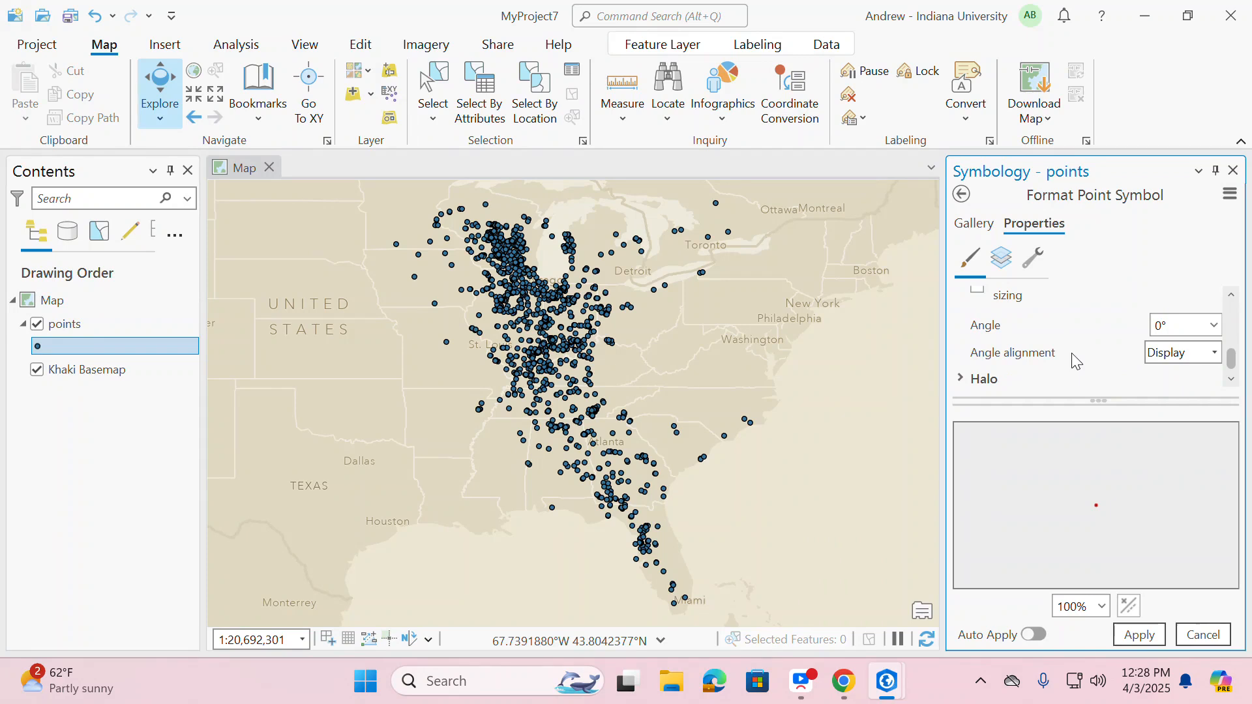
pyautogui.click(1139, 634)
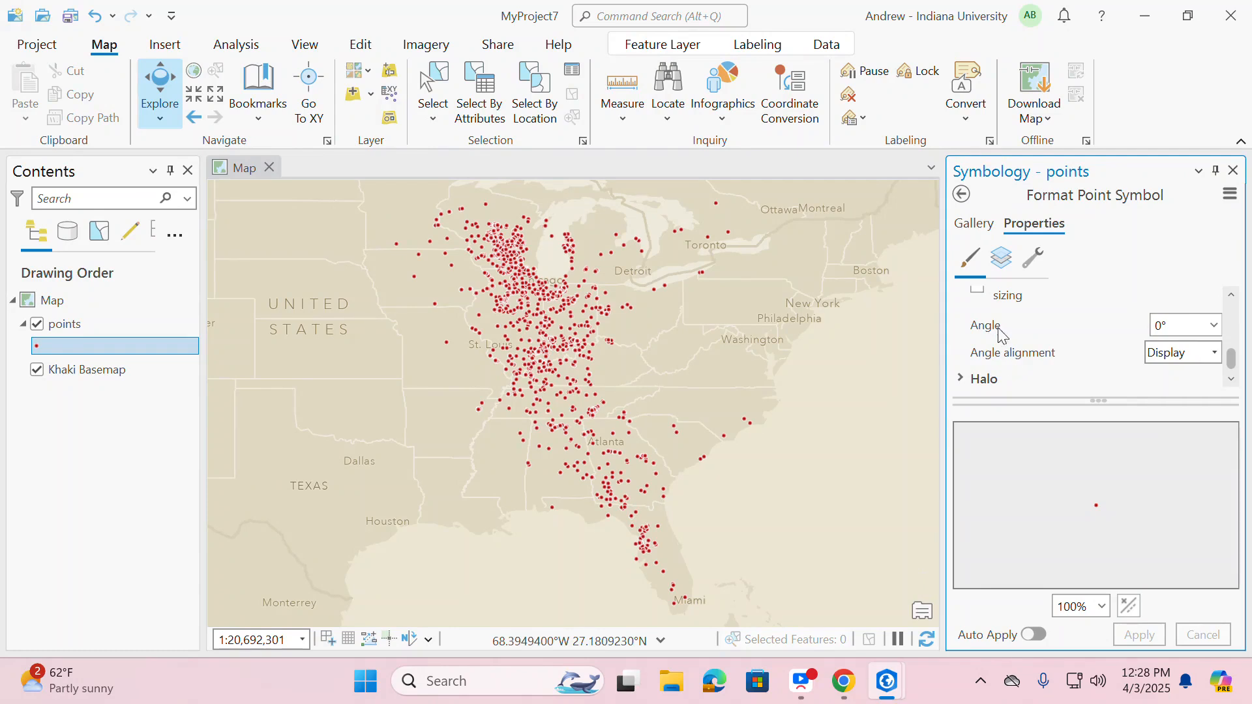
# Step: Set the points layer's symbol size to 5 pt and apply it to the map
pyautogui.scroll(2, 1042, 346)
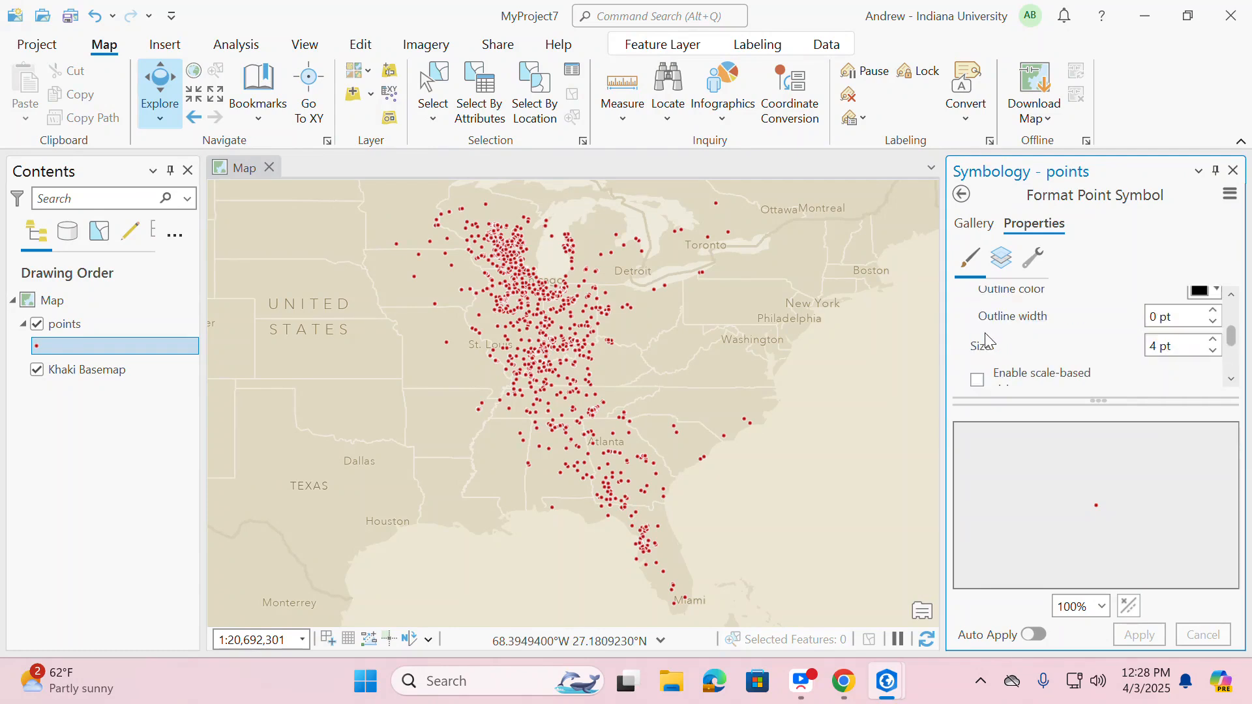
pyautogui.click(1212, 340)
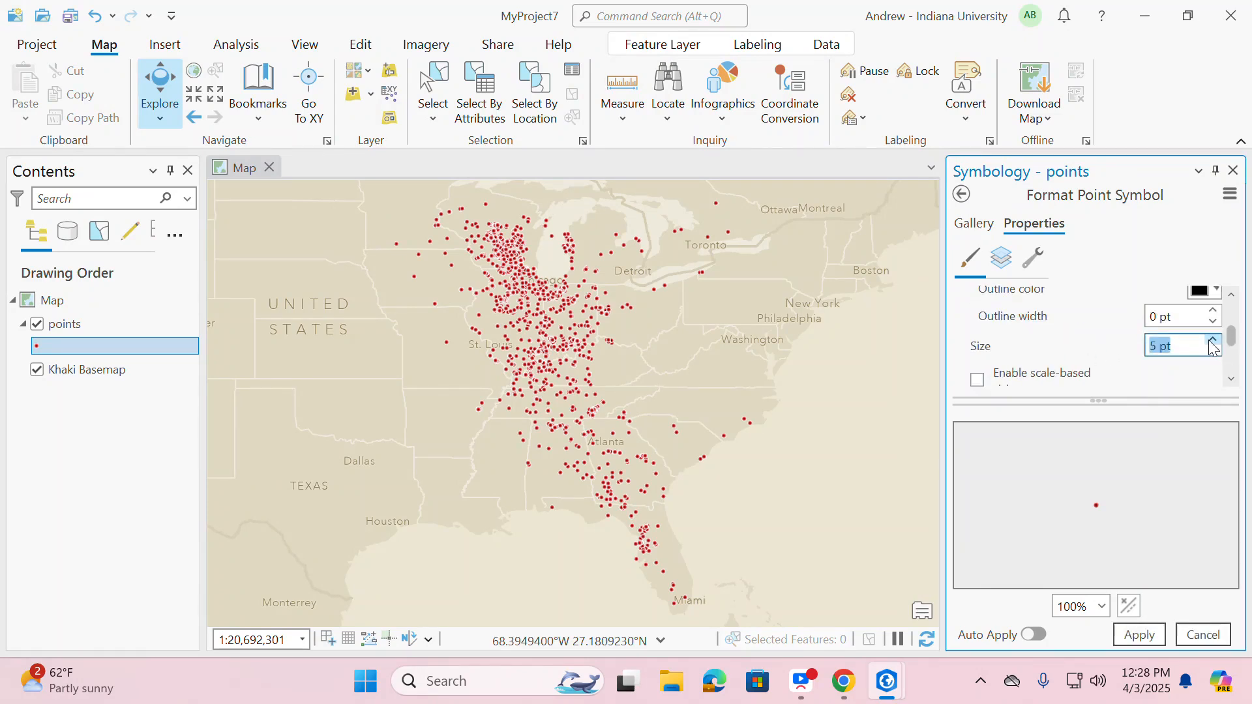
pyautogui.click(1212, 340)
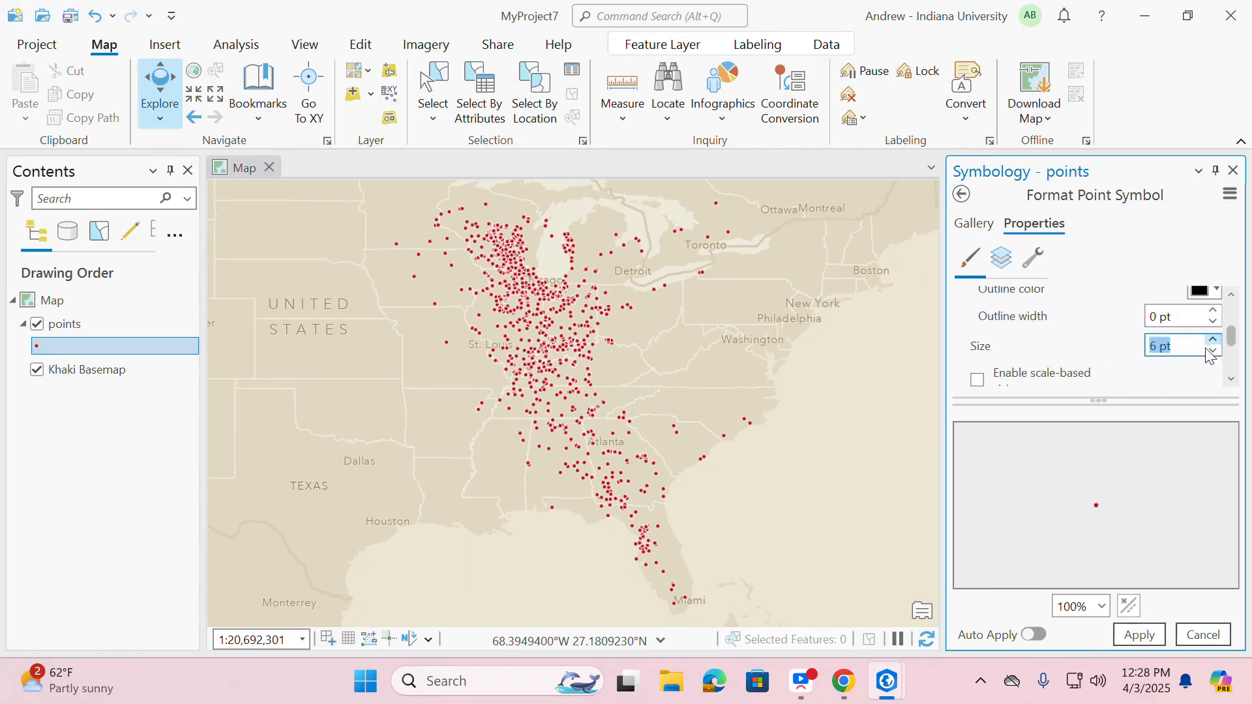
pyautogui.click(1153, 632)
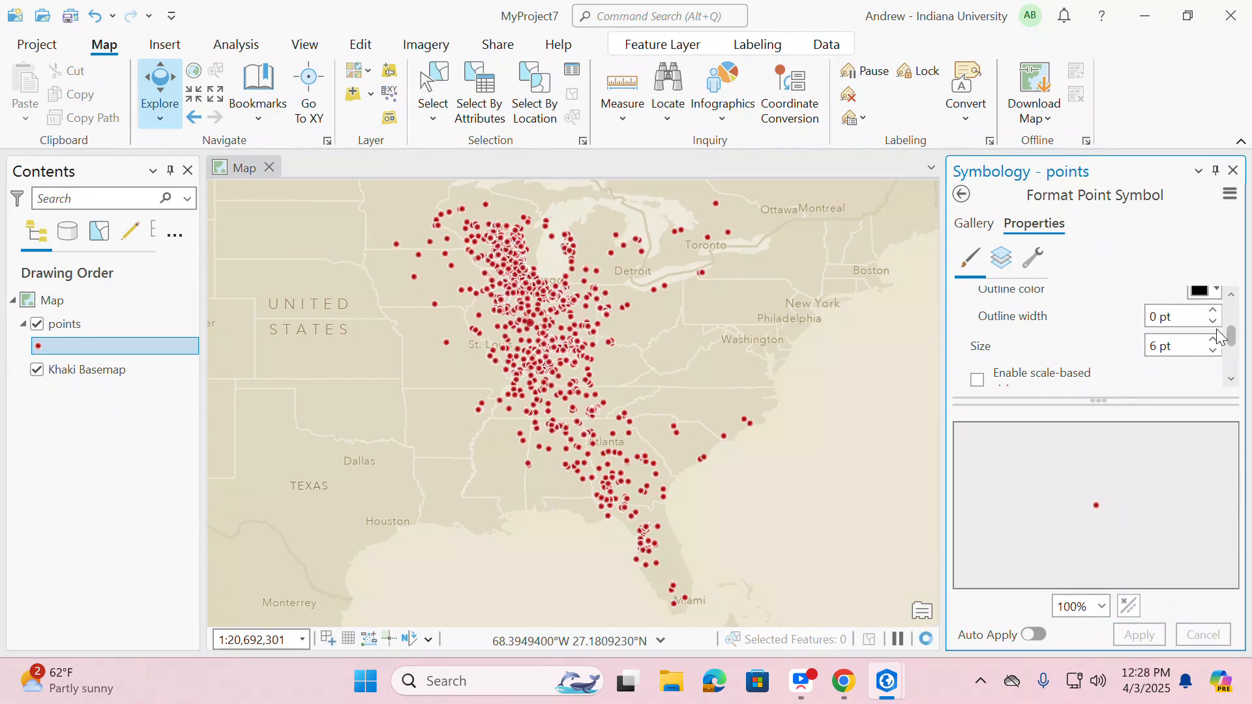
pyautogui.click(1212, 351)
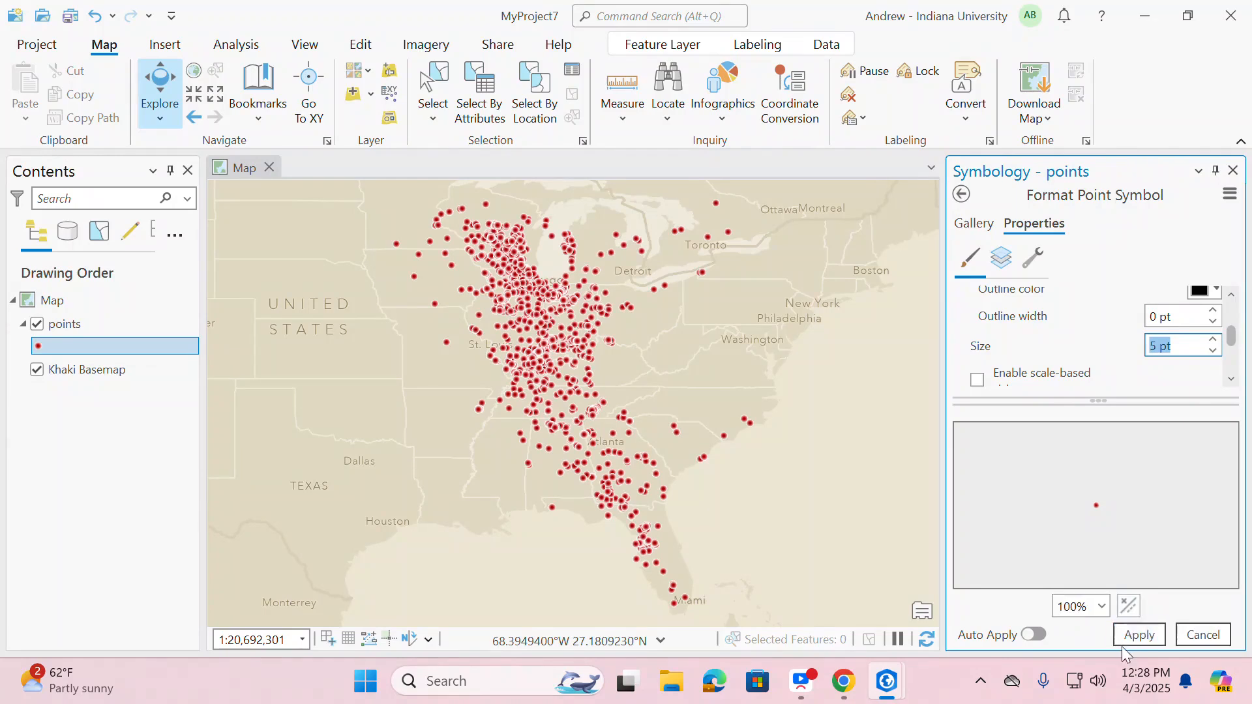
pyautogui.click(1132, 639)
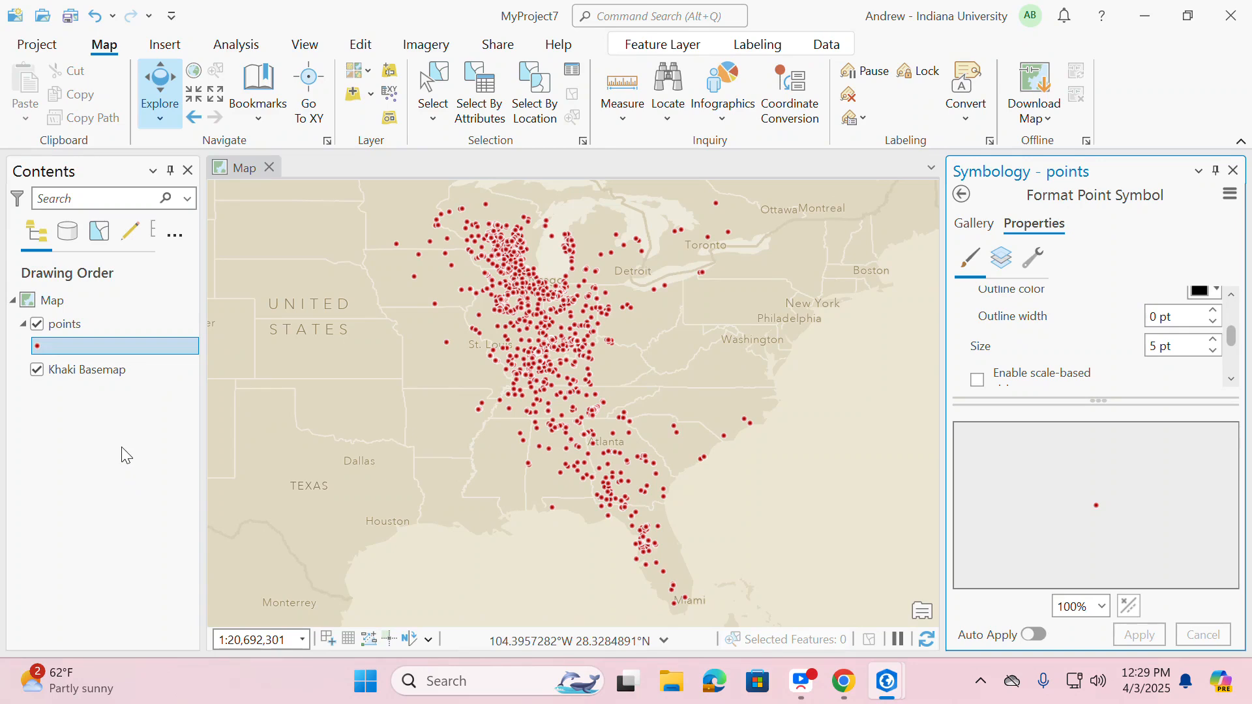
# Step: Run Select By Attributes on the points layer to select the features where month is equal to 1
pyautogui.click(94, 323)
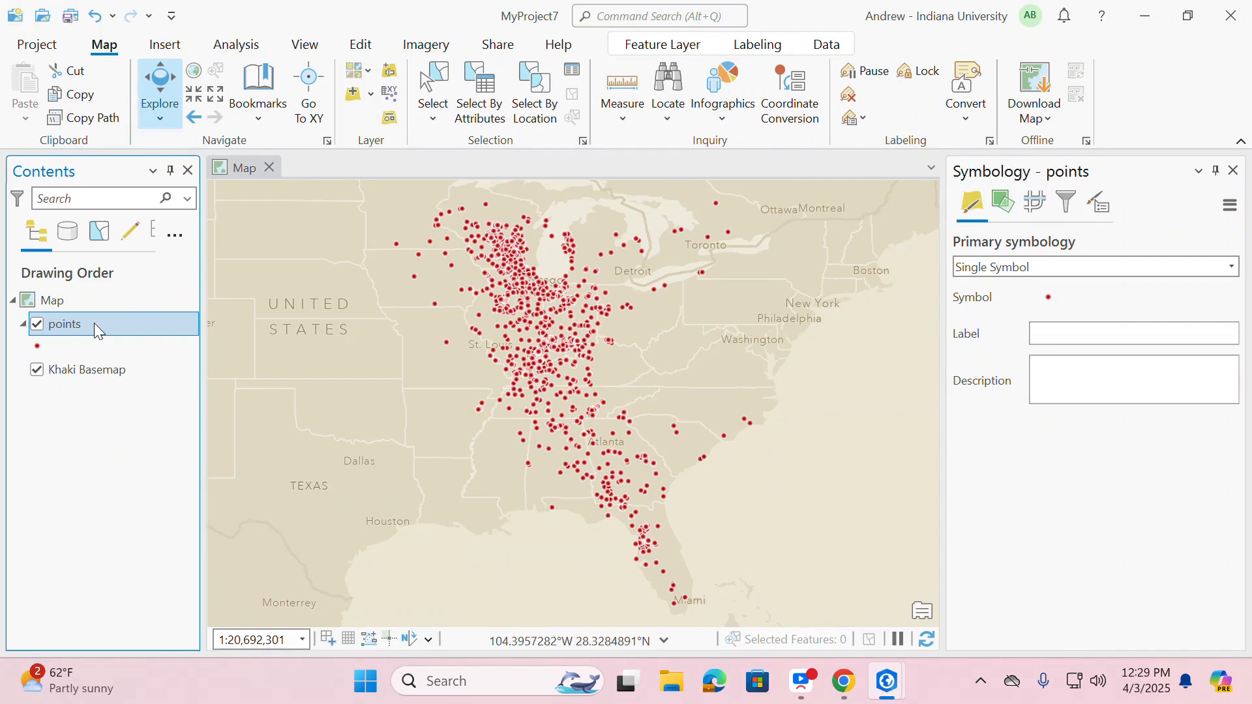
pyautogui.click(484, 108)
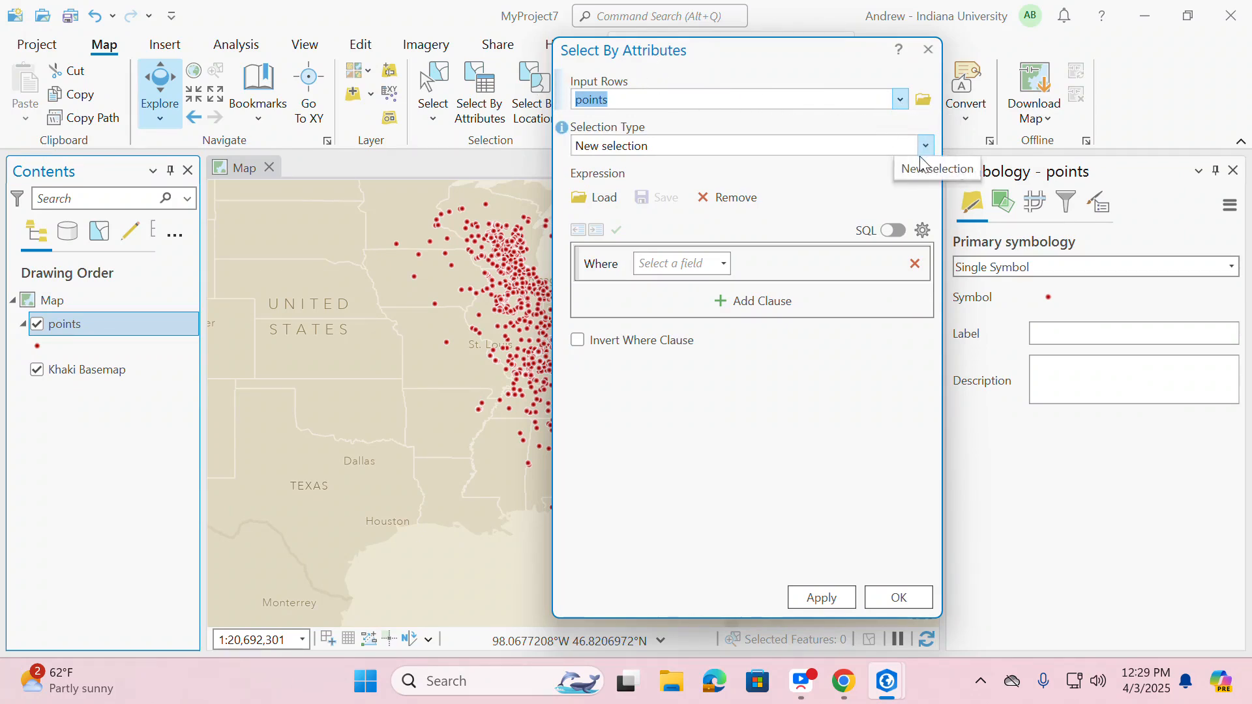
pyautogui.click(724, 263)
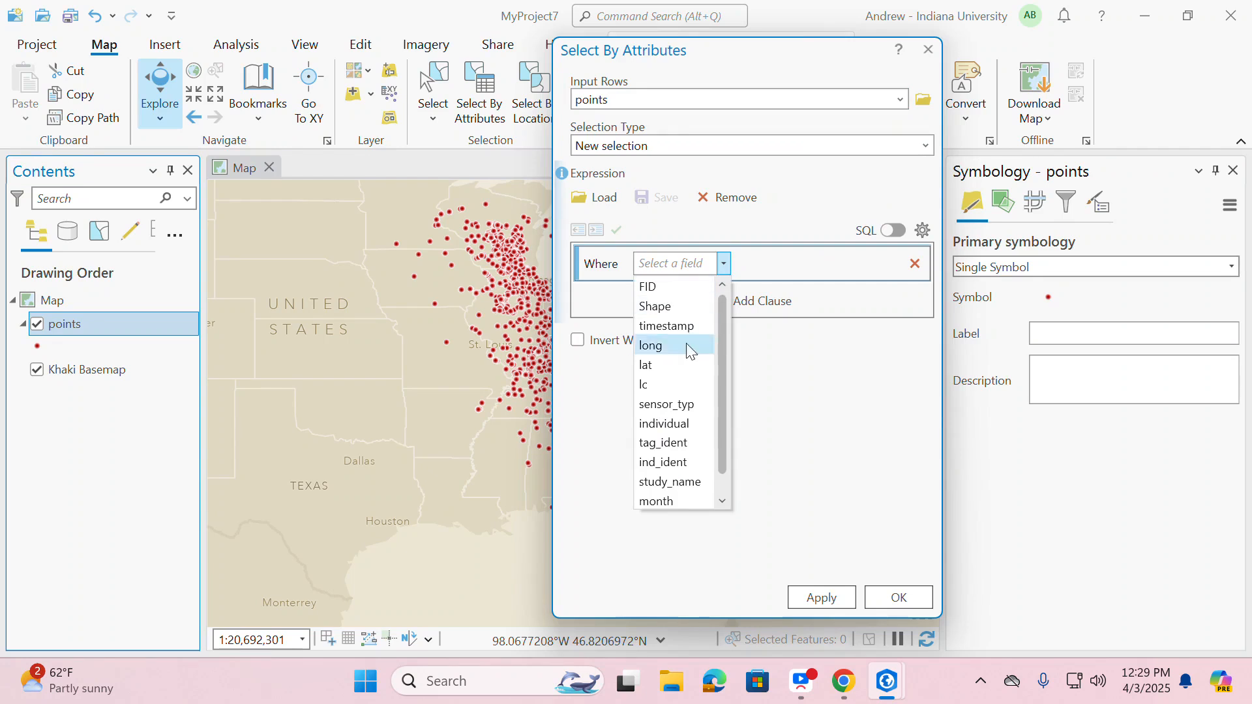
pyautogui.scroll(-1, 672, 456)
pyautogui.click(668, 488)
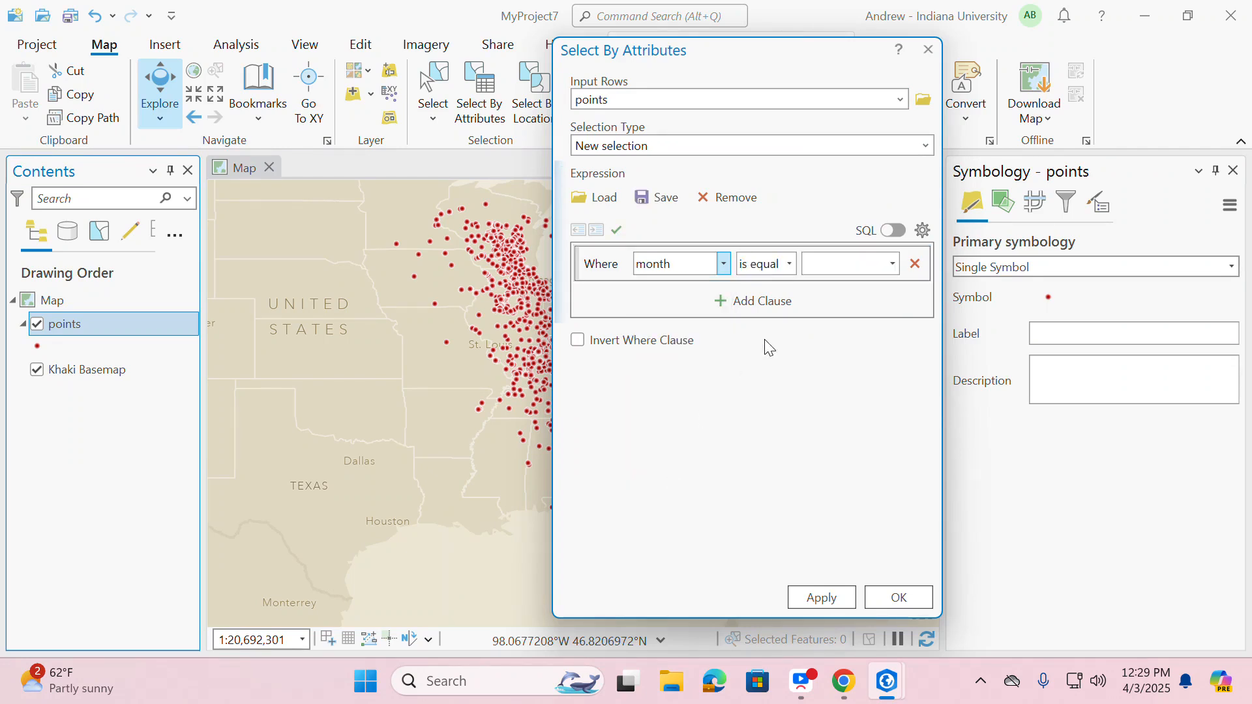
pyautogui.click(870, 263)
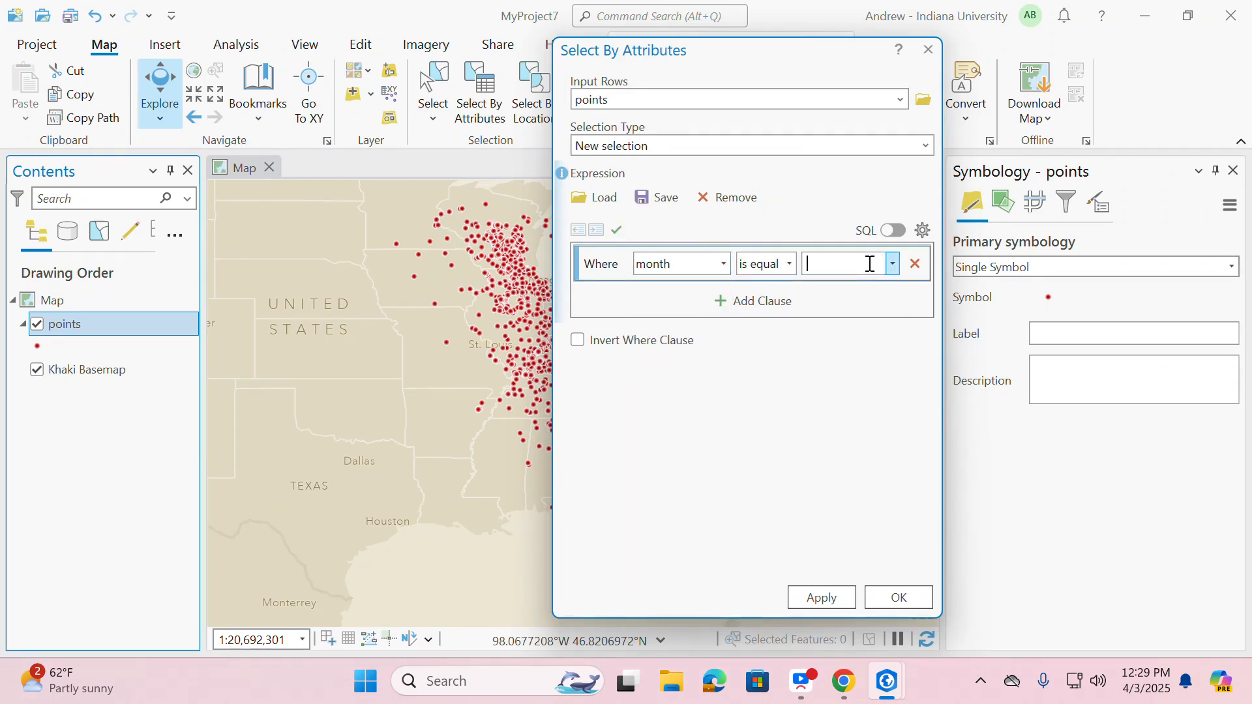
pyautogui.write('1')
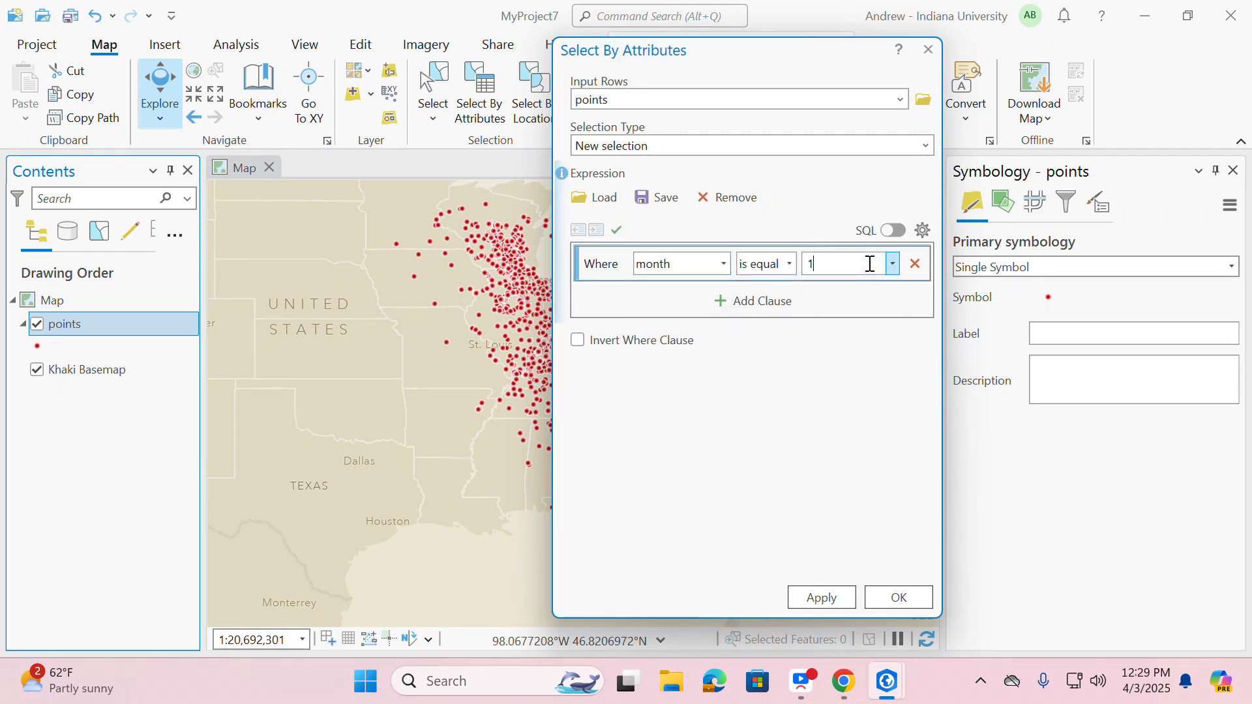
pyautogui.click(823, 599)
pyautogui.click(898, 598)
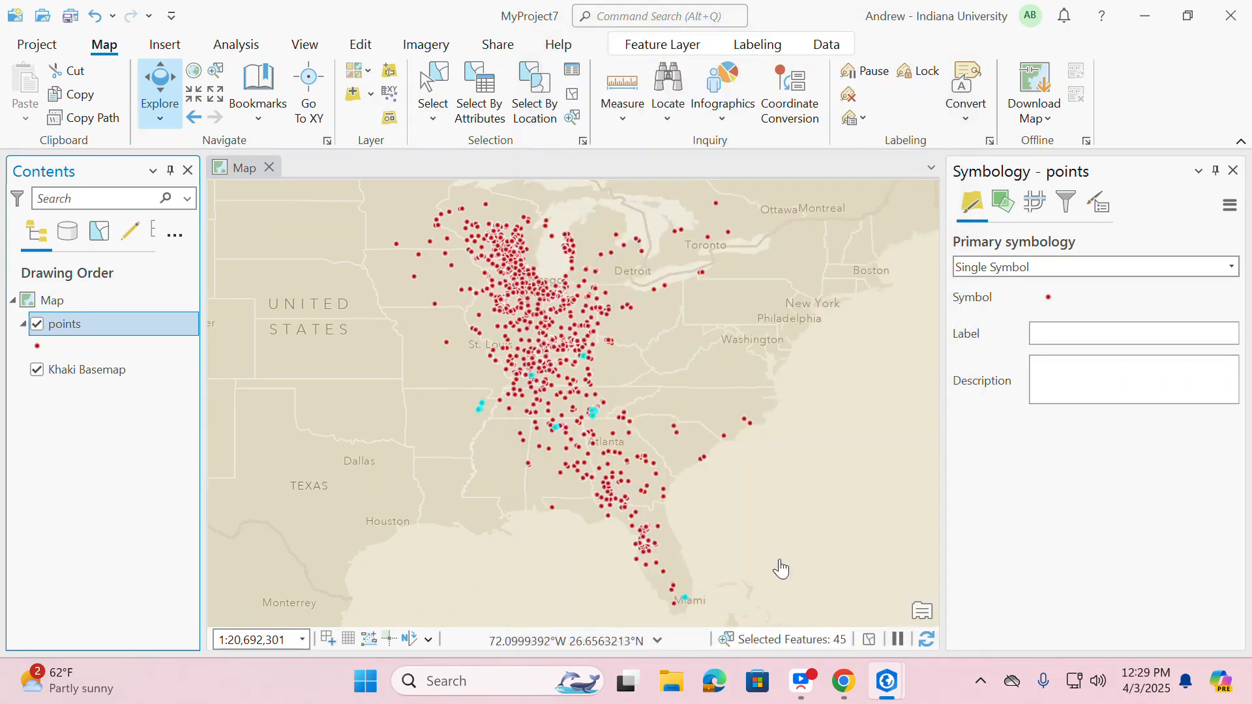
# Step: Make a new layer from the selected month 1 features of the points layer
pyautogui.rightClick(120, 326)
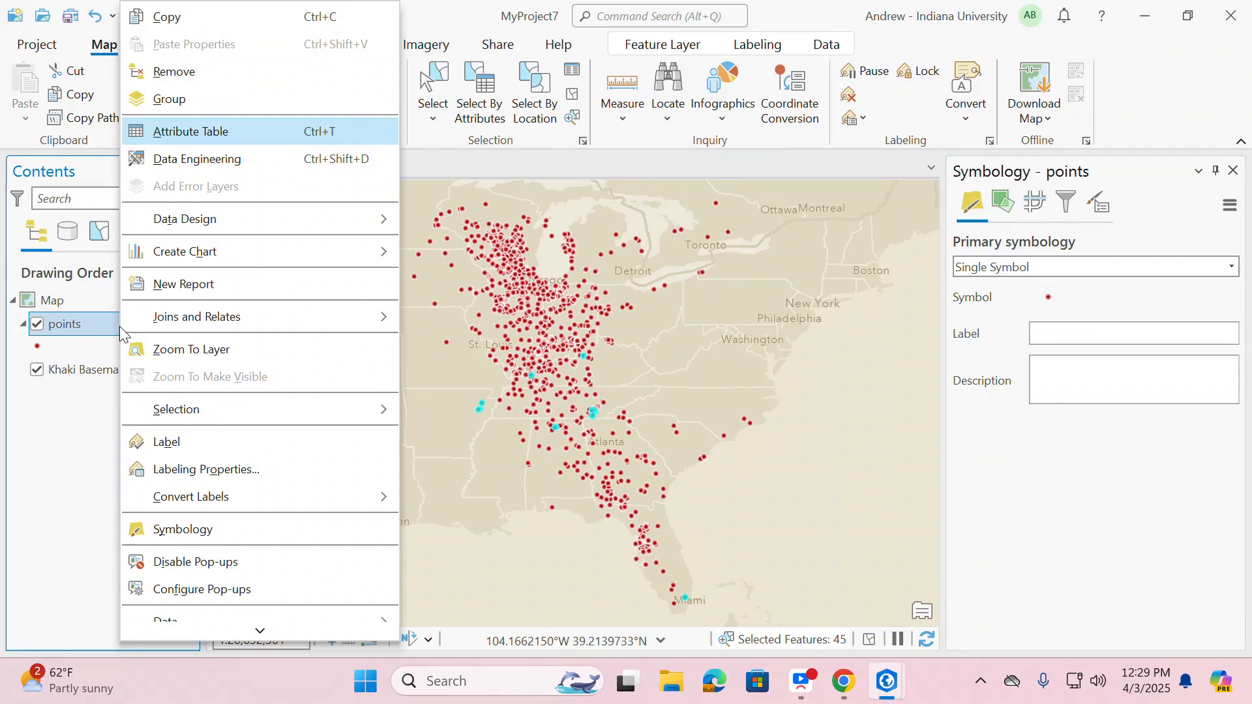
pyautogui.moveTo(185, 409)
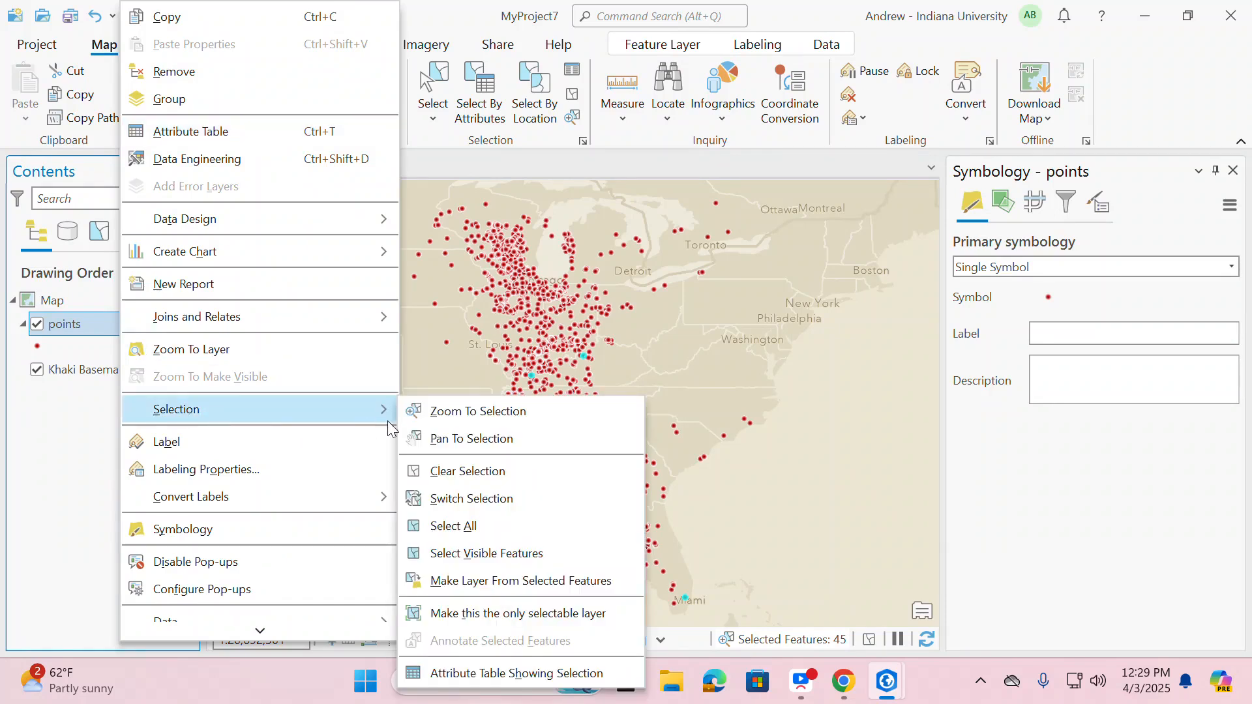
pyautogui.click(512, 582)
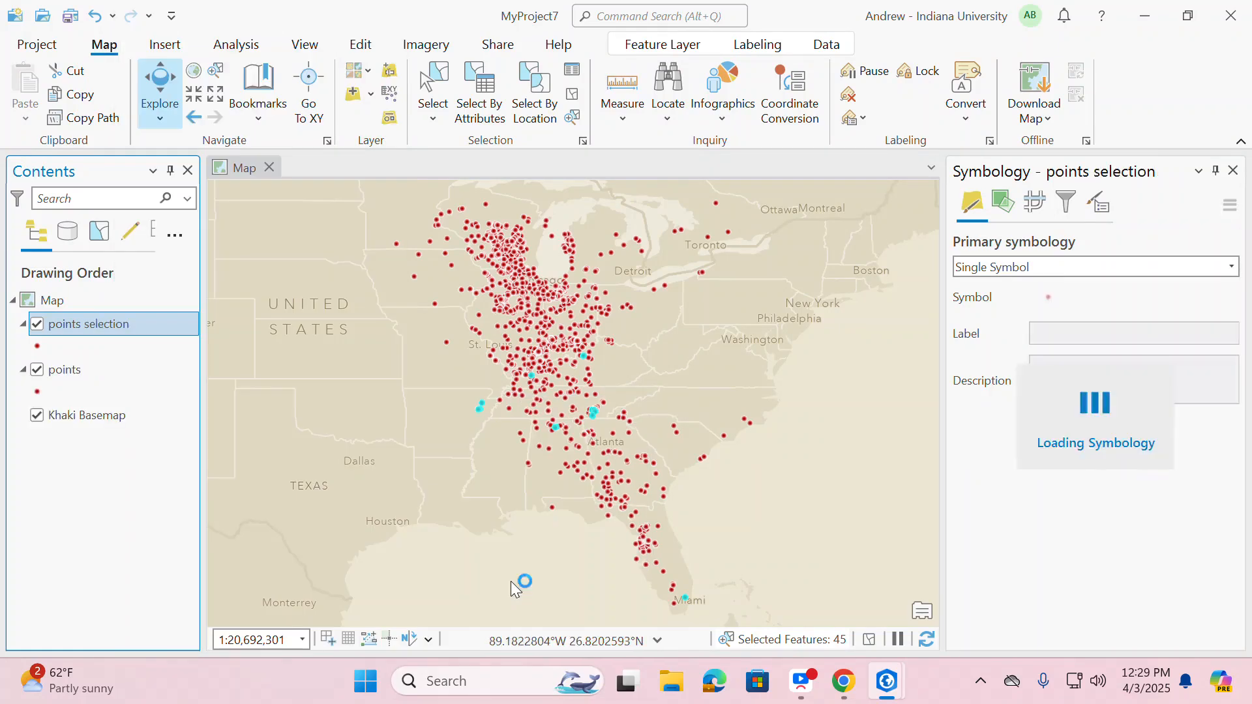
# Step: Rename the points selection layer as 1_Jan in its layer properties
pyautogui.doubleClick(71, 330)
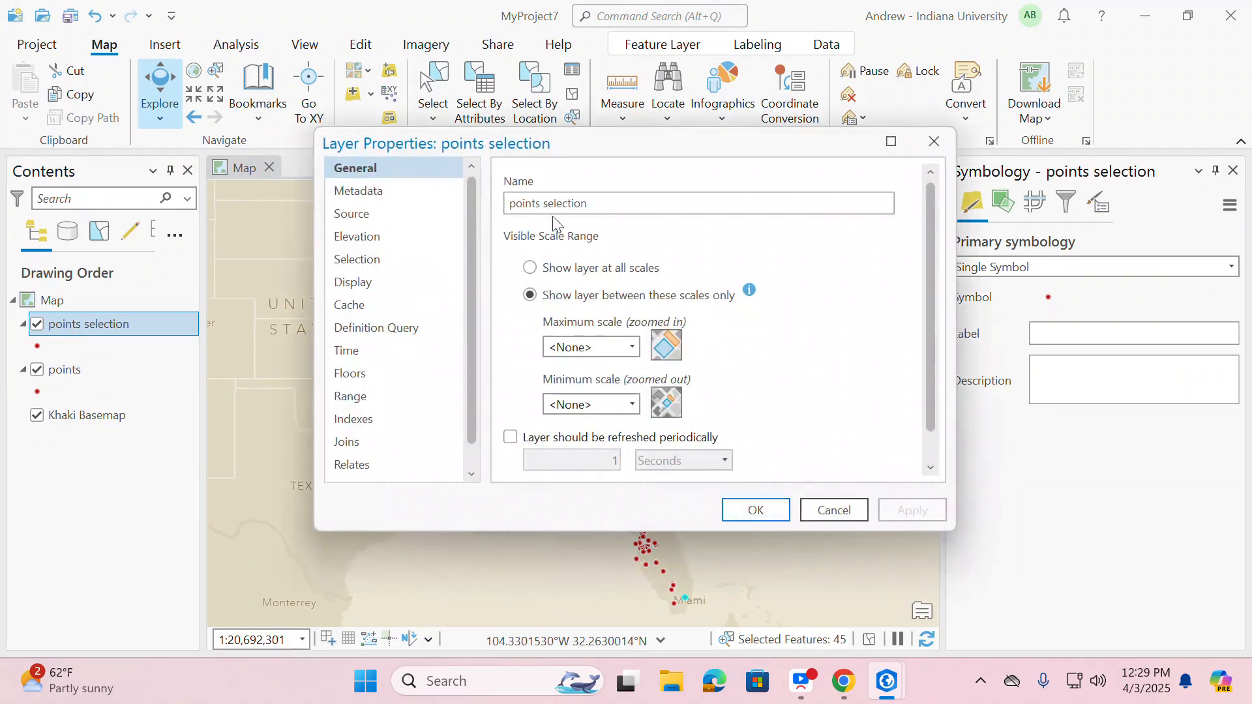
pyautogui.moveTo(599, 204); pyautogui.dragTo(429, 193)
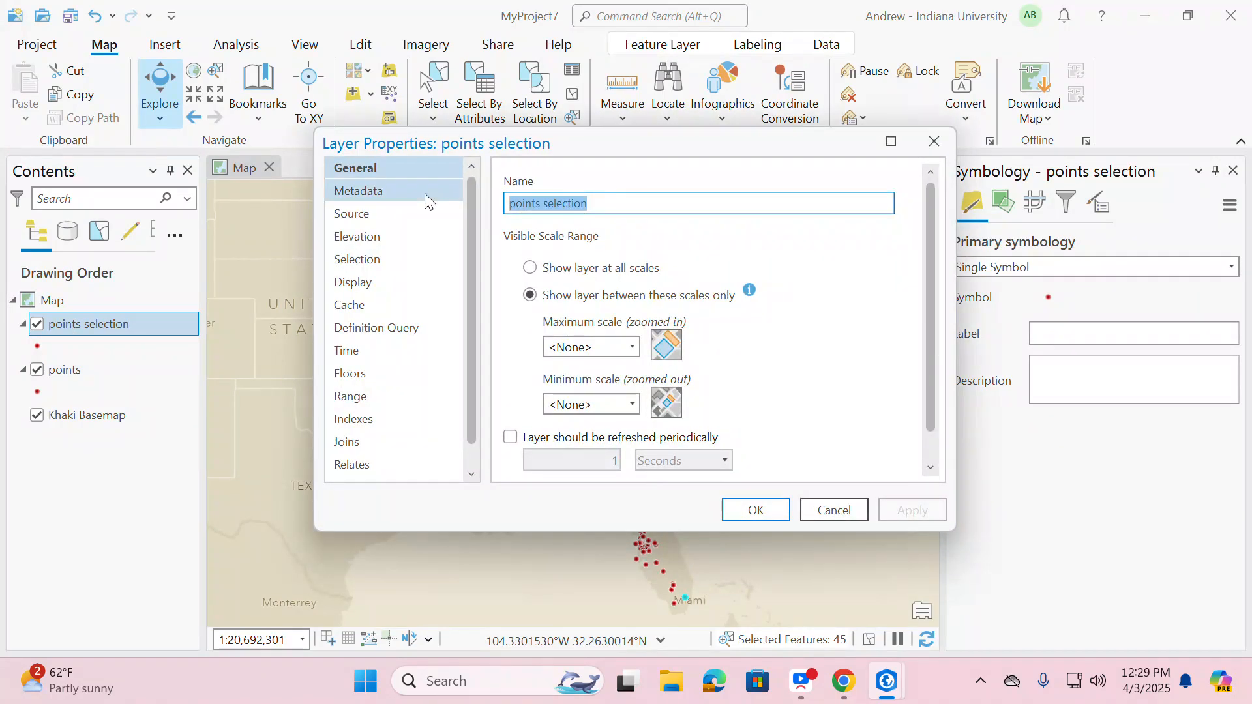
pyautogui.write('1')
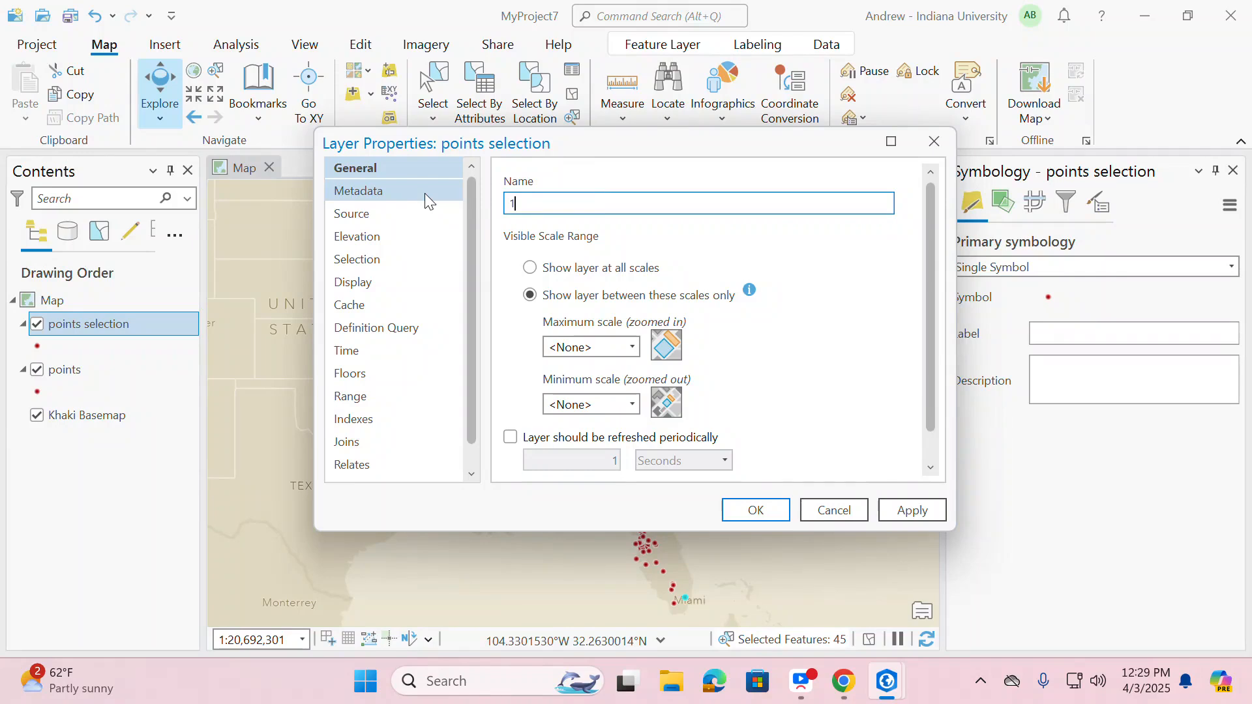
pyautogui.write('_Jan')
pyautogui.click(912, 509)
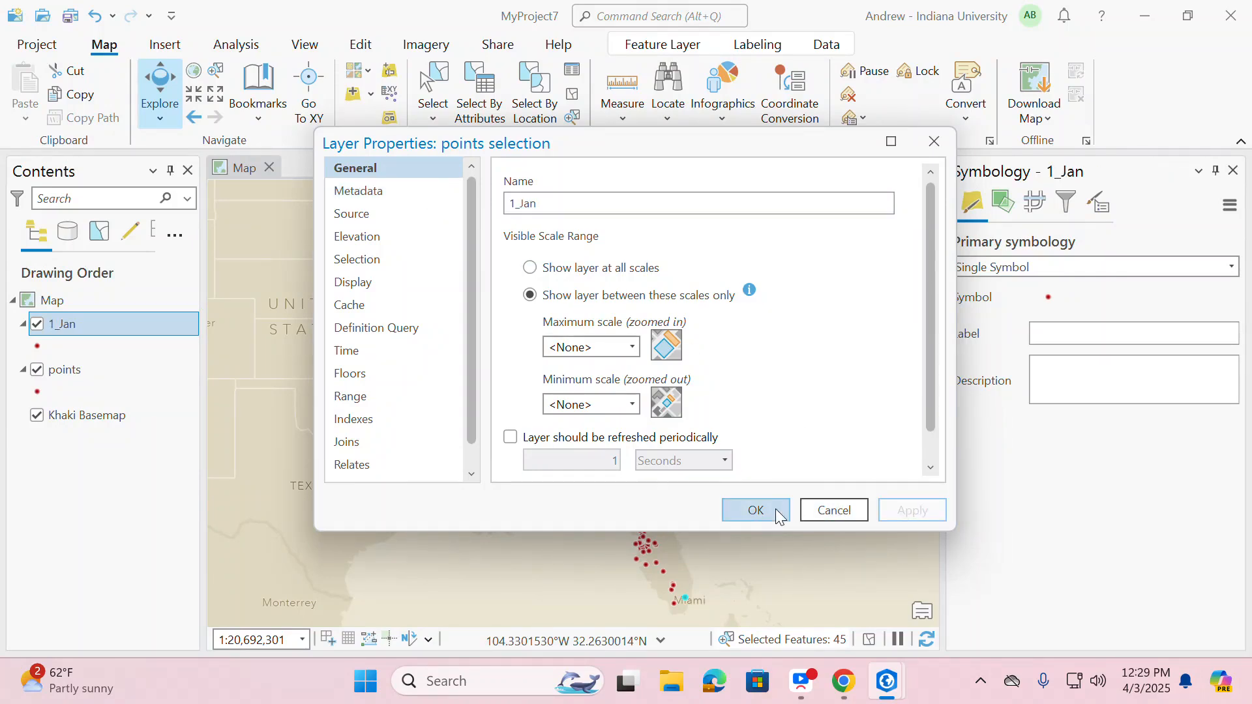
pyautogui.click(756, 510)
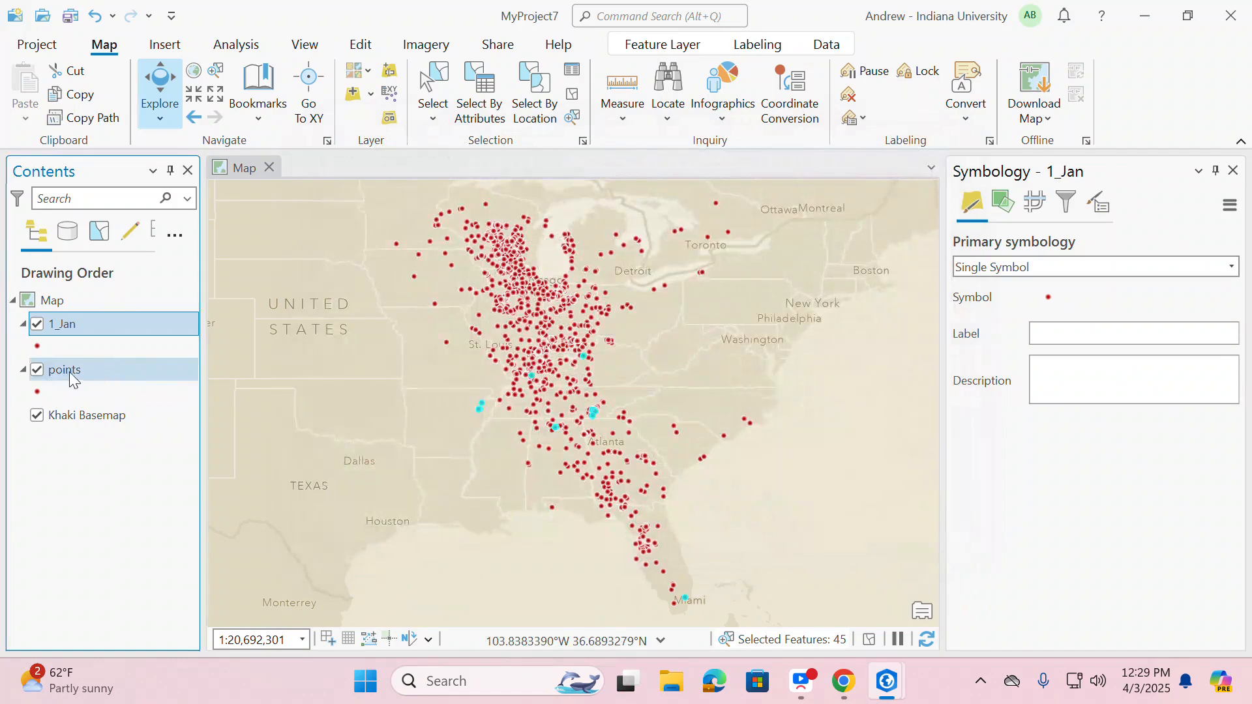
# Step: Toggle the points layer's visibility off and on to view the 1_Jan points on their own
pyautogui.click(37, 370)
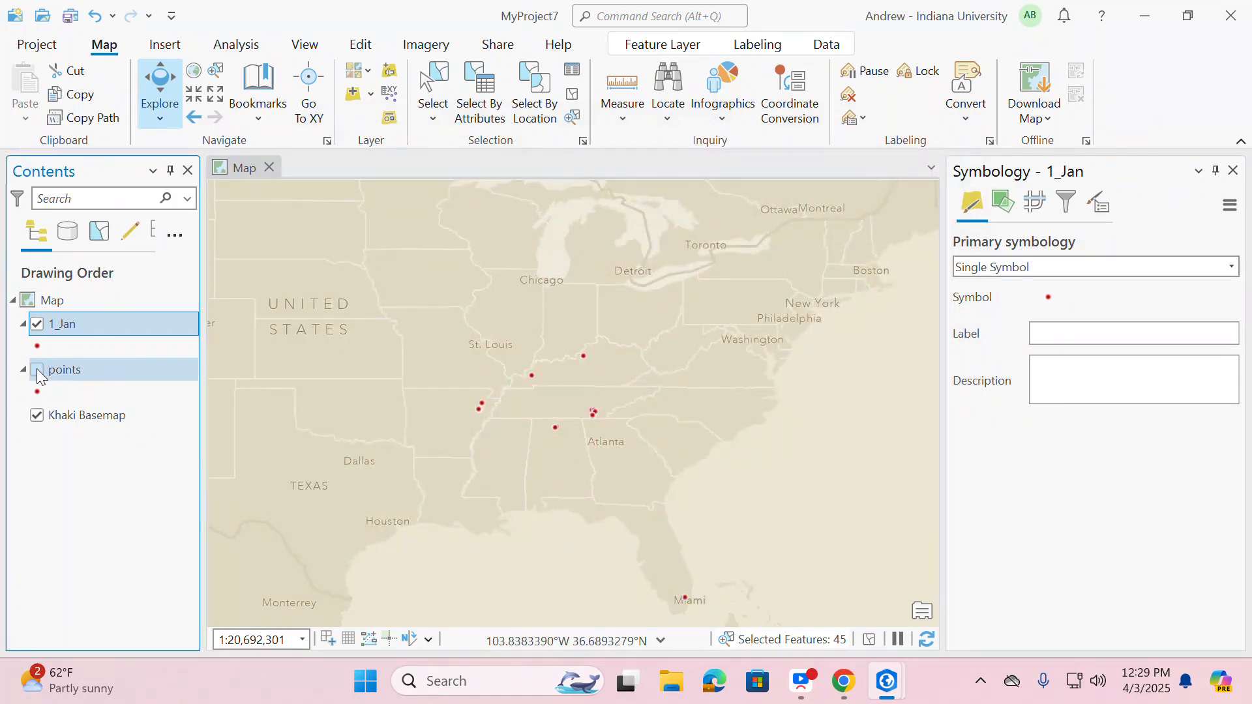
pyautogui.click(37, 370)
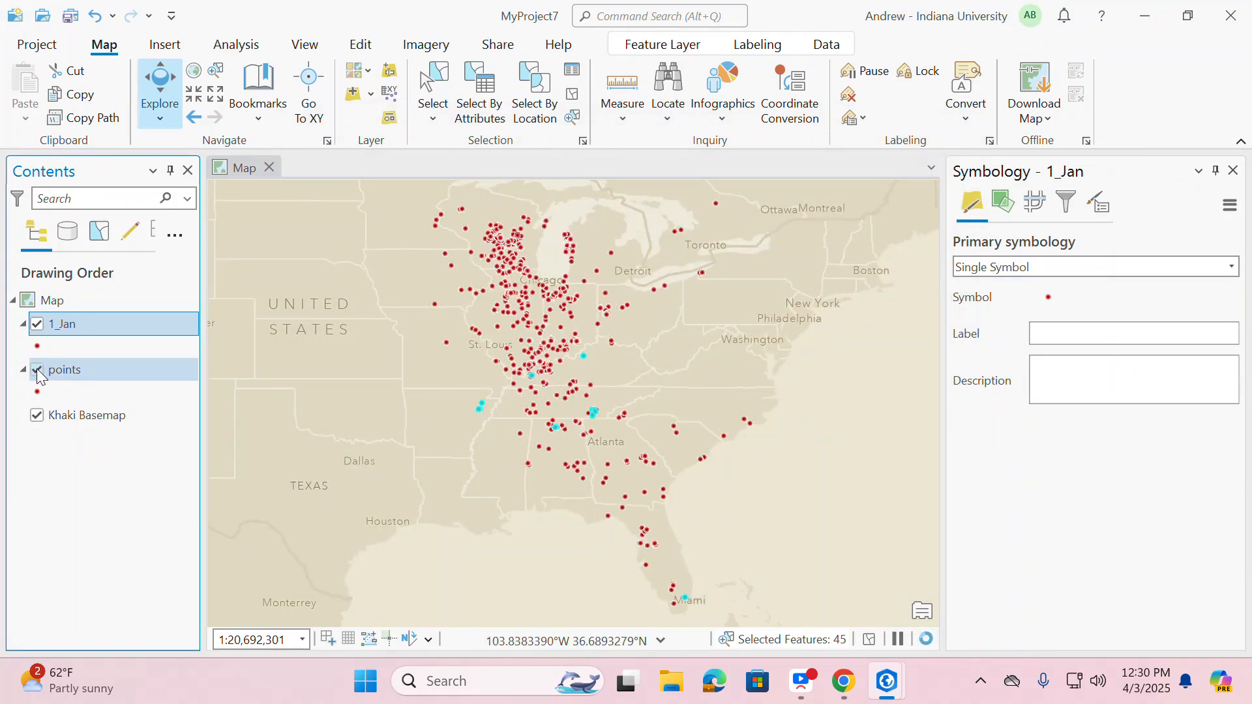
pyautogui.click(37, 370)
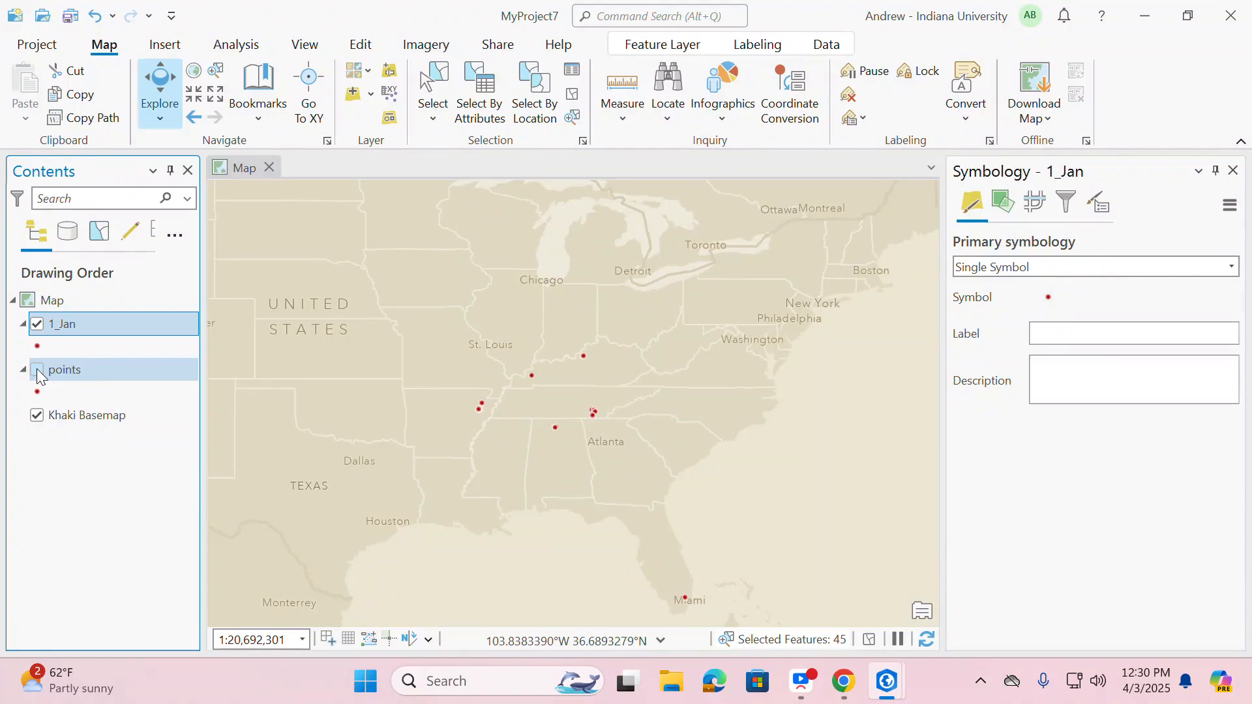
pyautogui.click(37, 370)
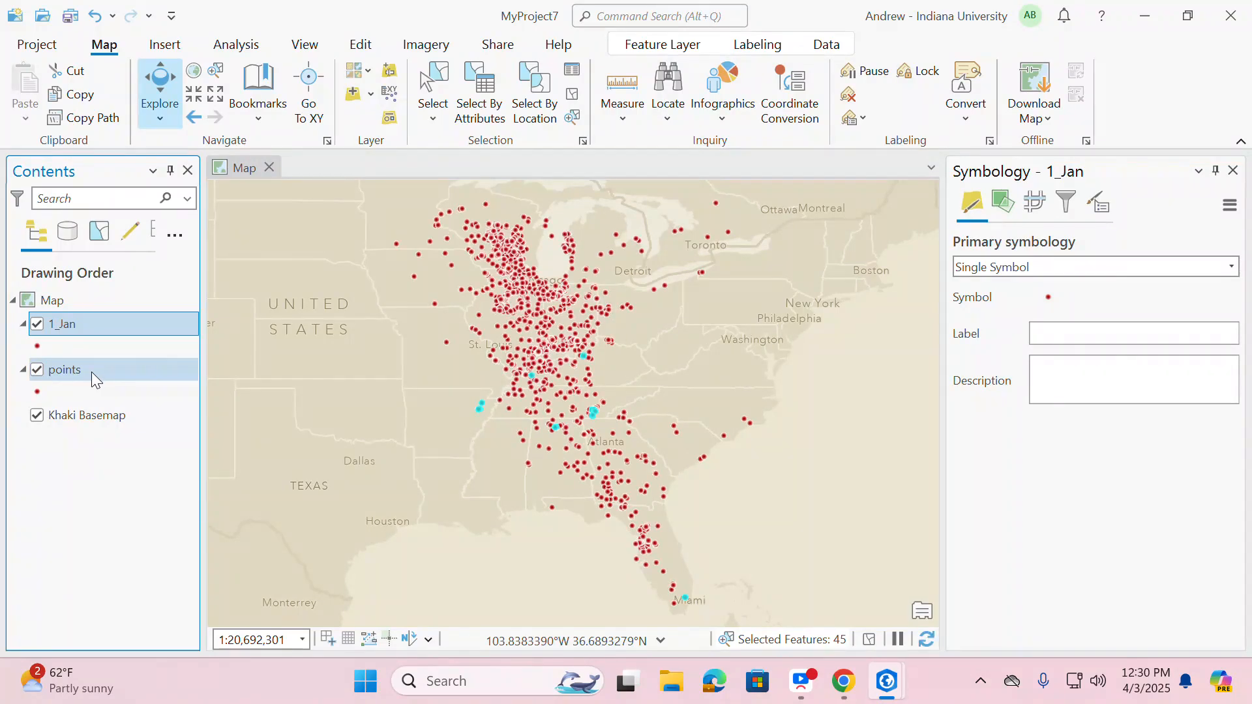
# Step: Run Select By Attributes with points as the input rows to select the features where month is equal to 2
pyautogui.click(490, 100)
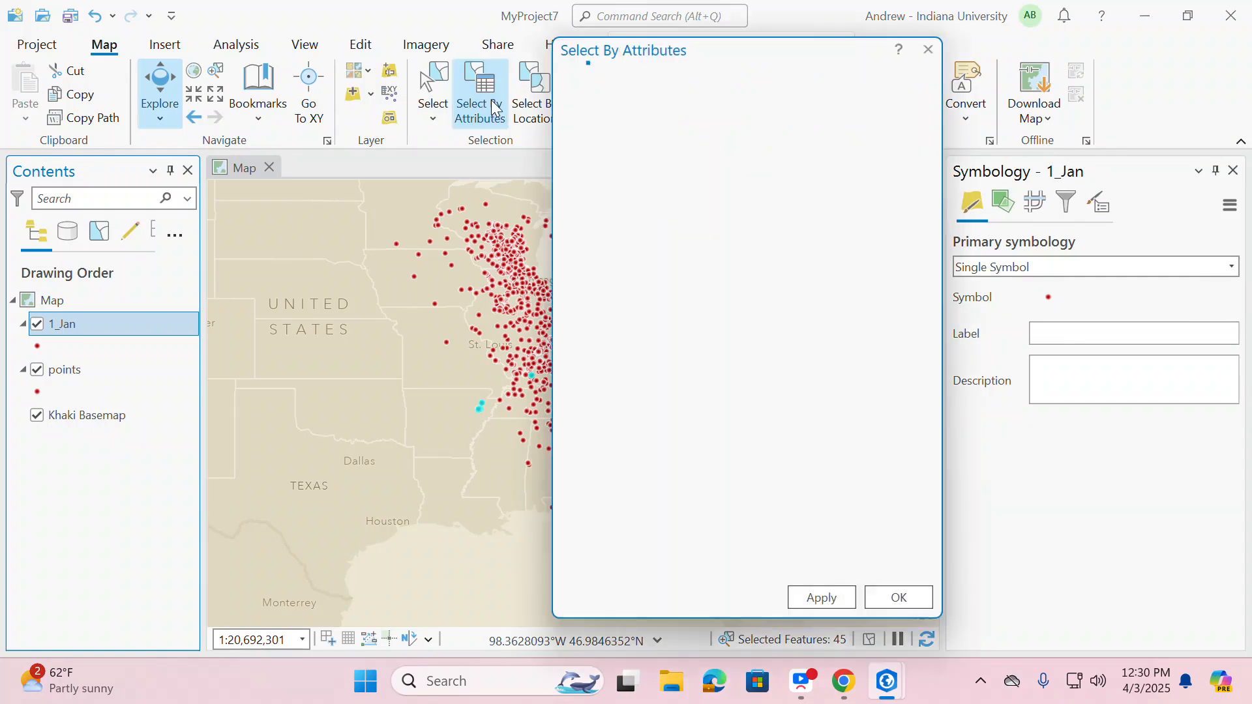
pyautogui.click(901, 99)
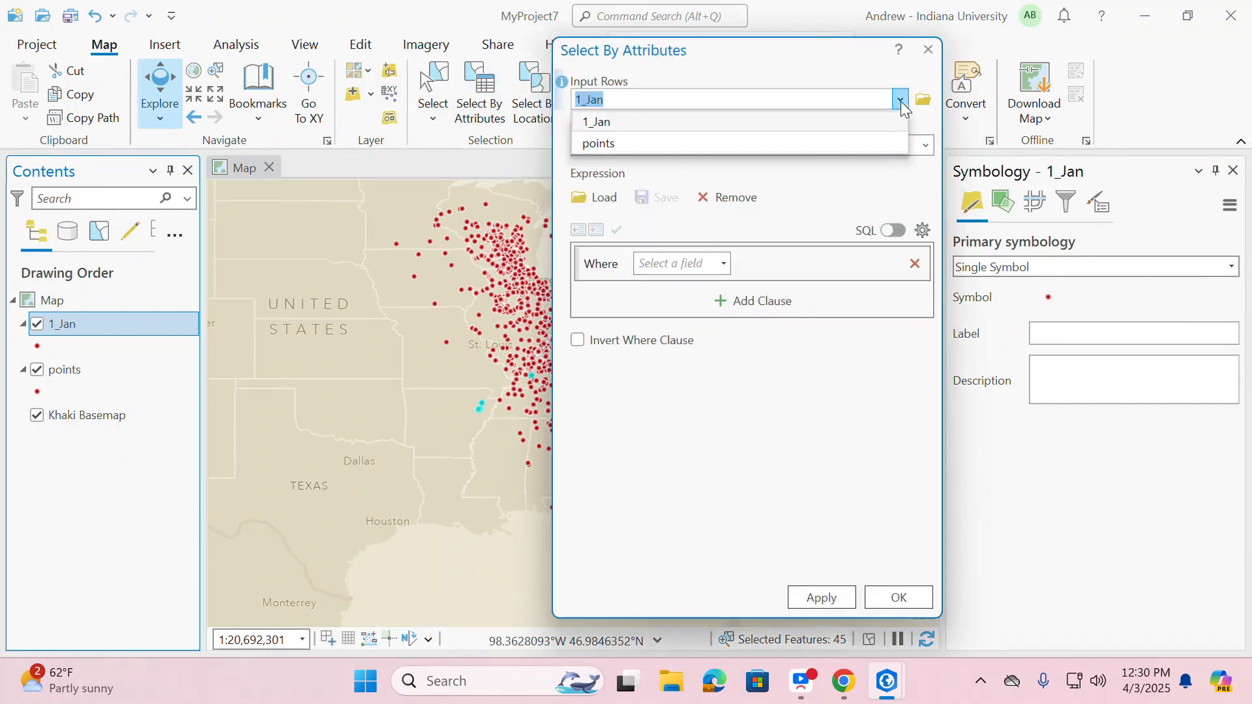
pyautogui.click(901, 100)
pyautogui.click(901, 100)
pyautogui.click(876, 142)
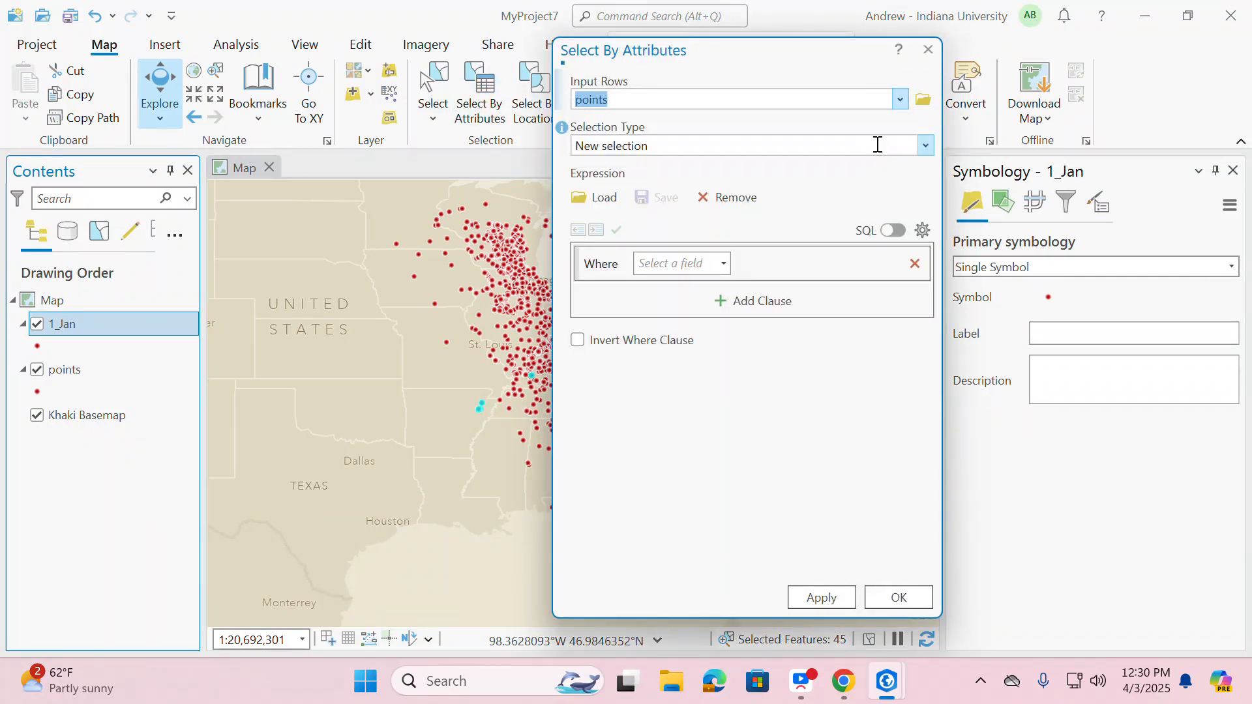
pyautogui.click(723, 264)
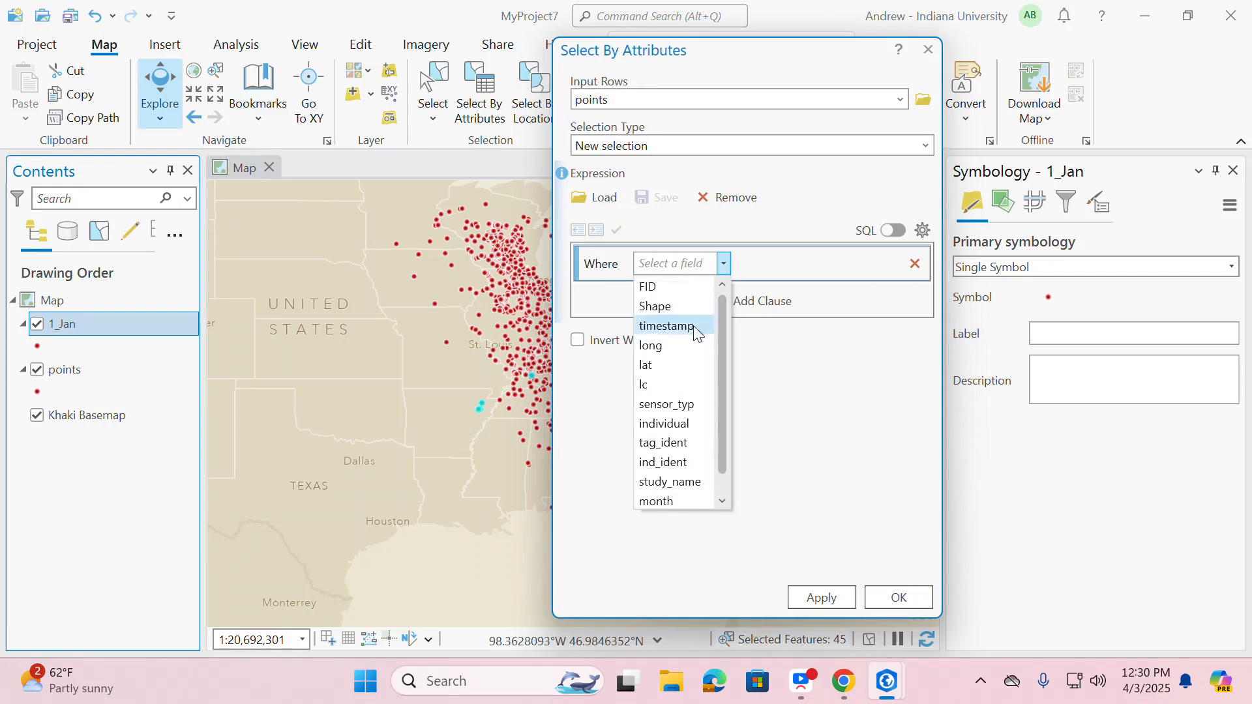
pyautogui.scroll(-1, 693, 492)
pyautogui.click(768, 400)
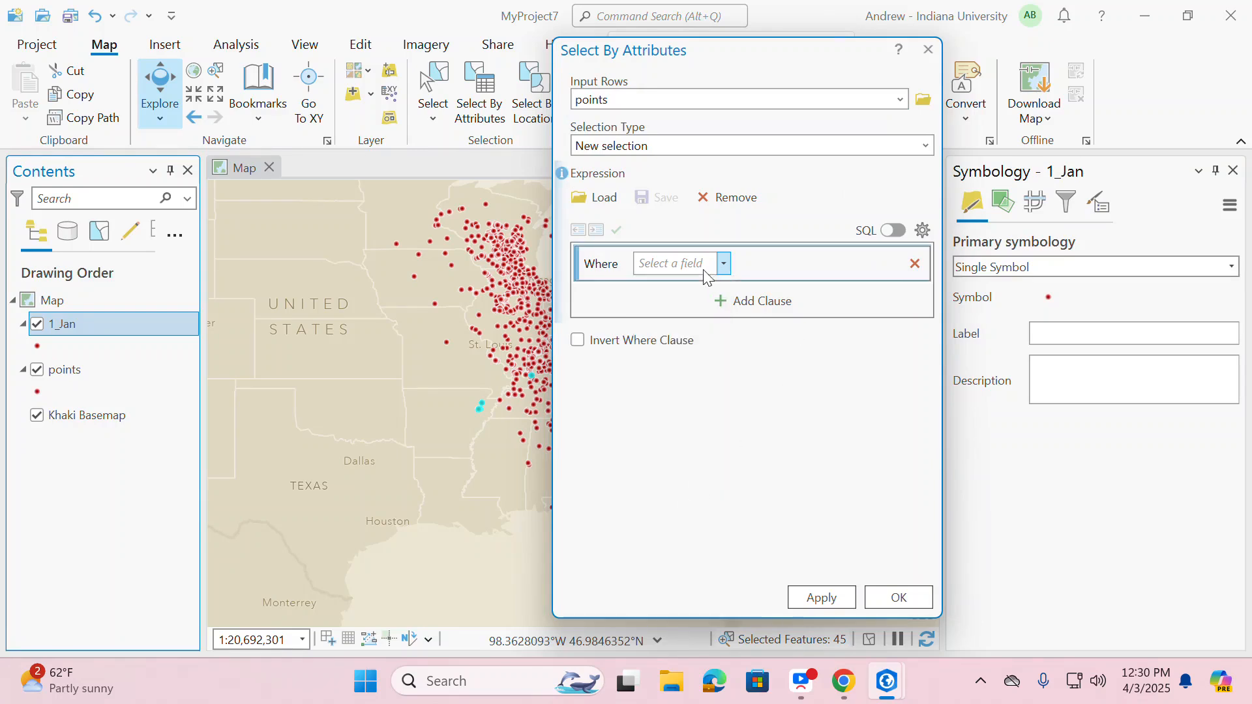
pyautogui.click(724, 263)
pyautogui.click(667, 483)
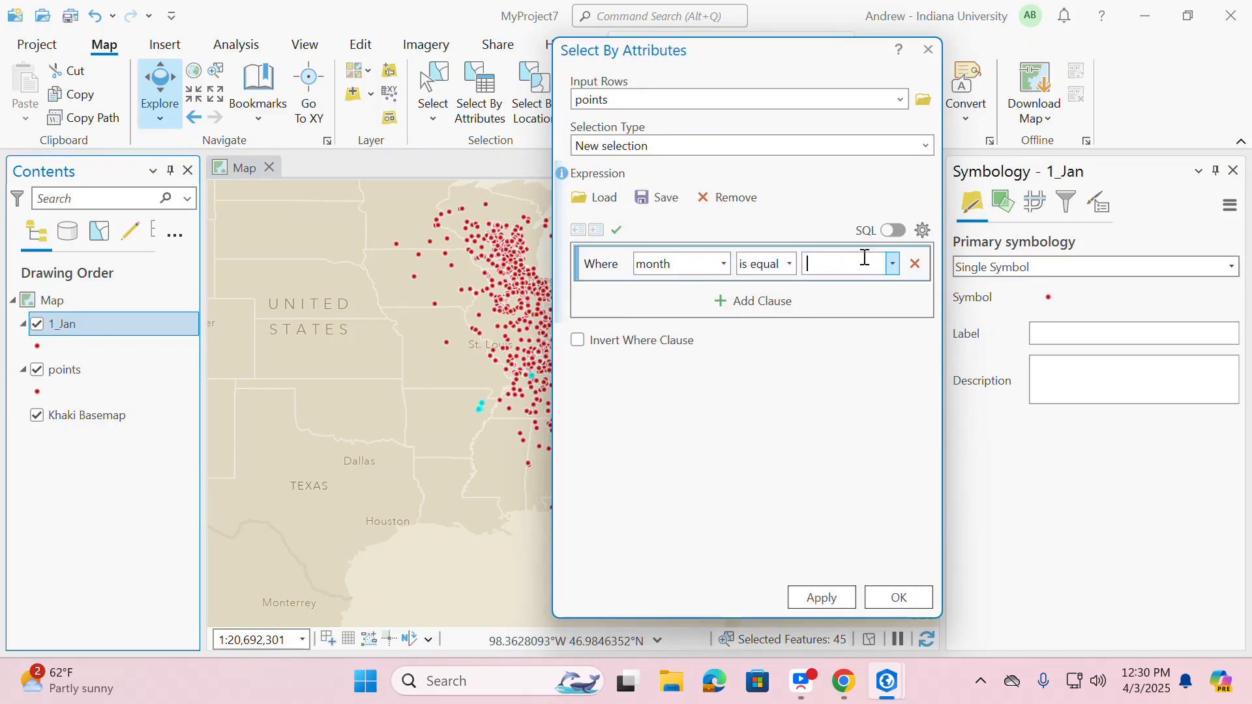
pyautogui.click(817, 265)
pyautogui.write('2')
pyautogui.click(822, 598)
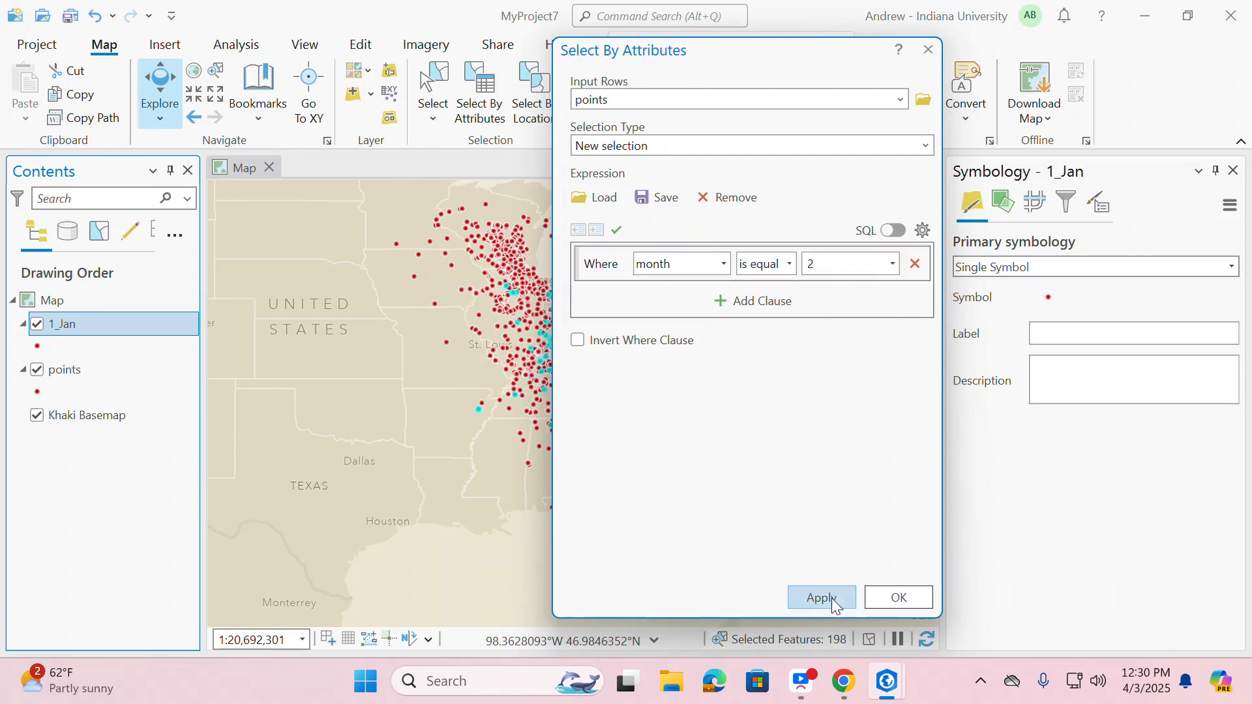
pyautogui.click(900, 598)
# Step: Make a new layer from the selected month 2 features of the points layer
pyautogui.click(65, 369)
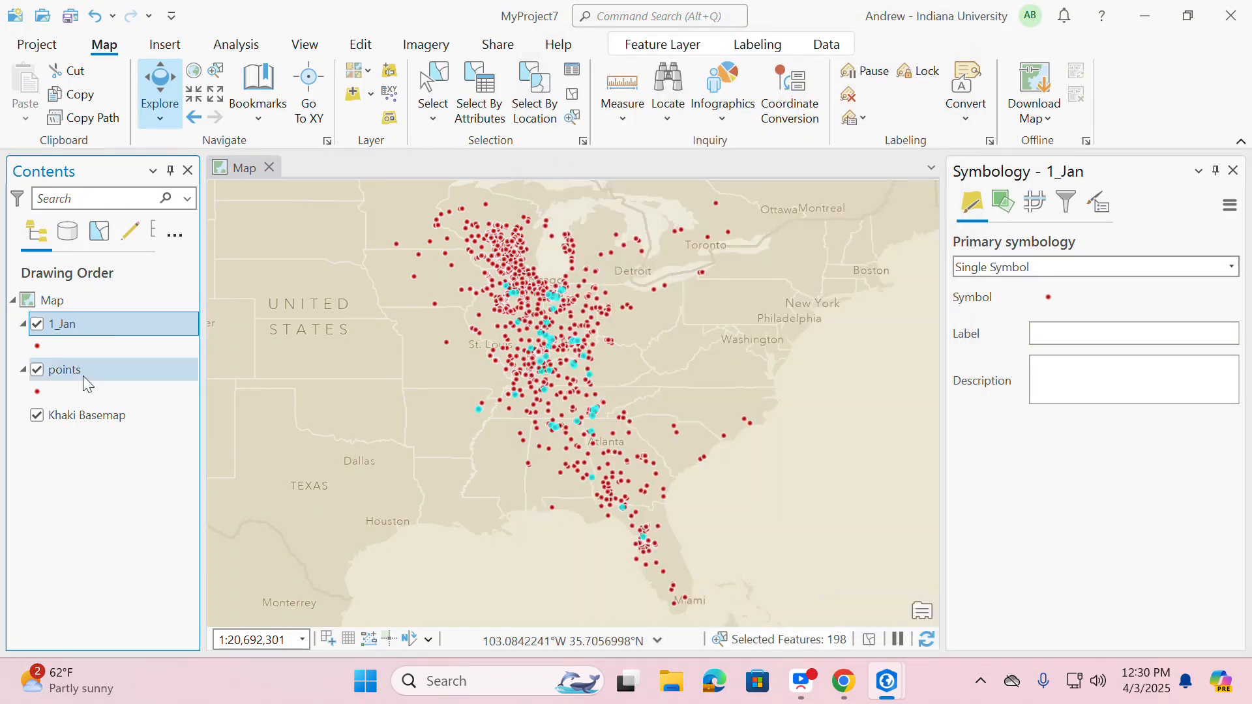
pyautogui.rightClick(84, 378)
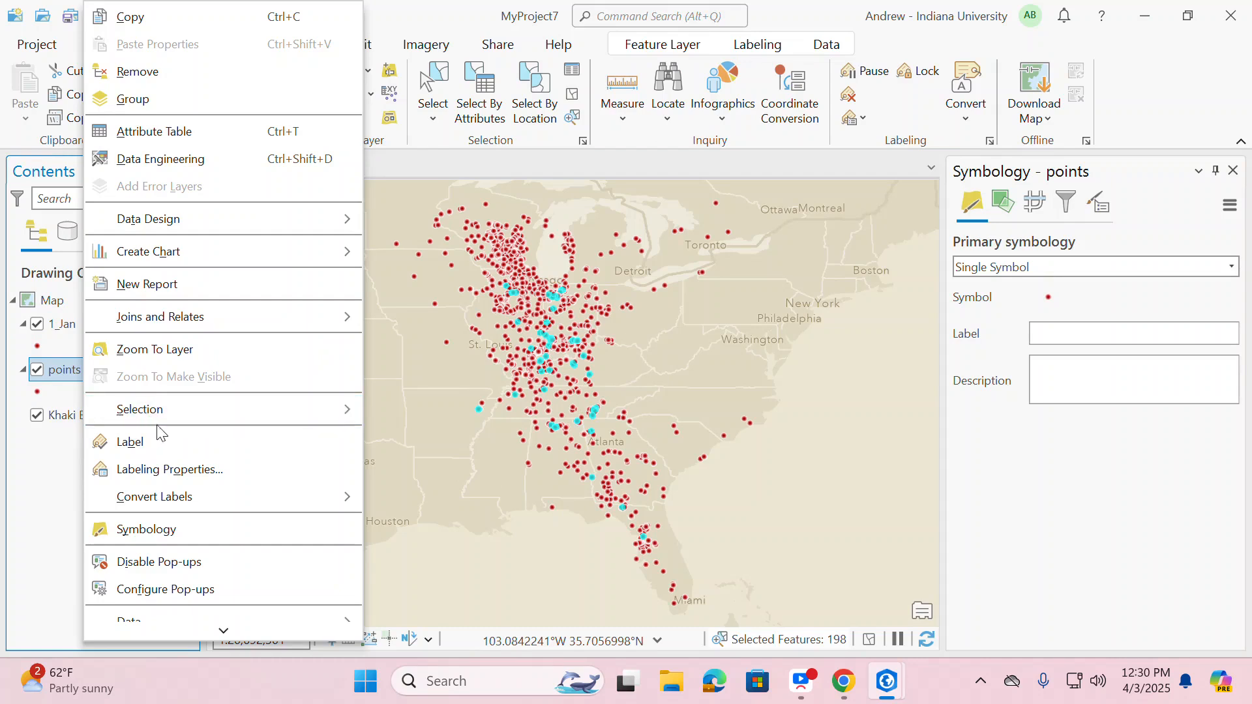
pyautogui.moveTo(174, 409)
pyautogui.click(437, 579)
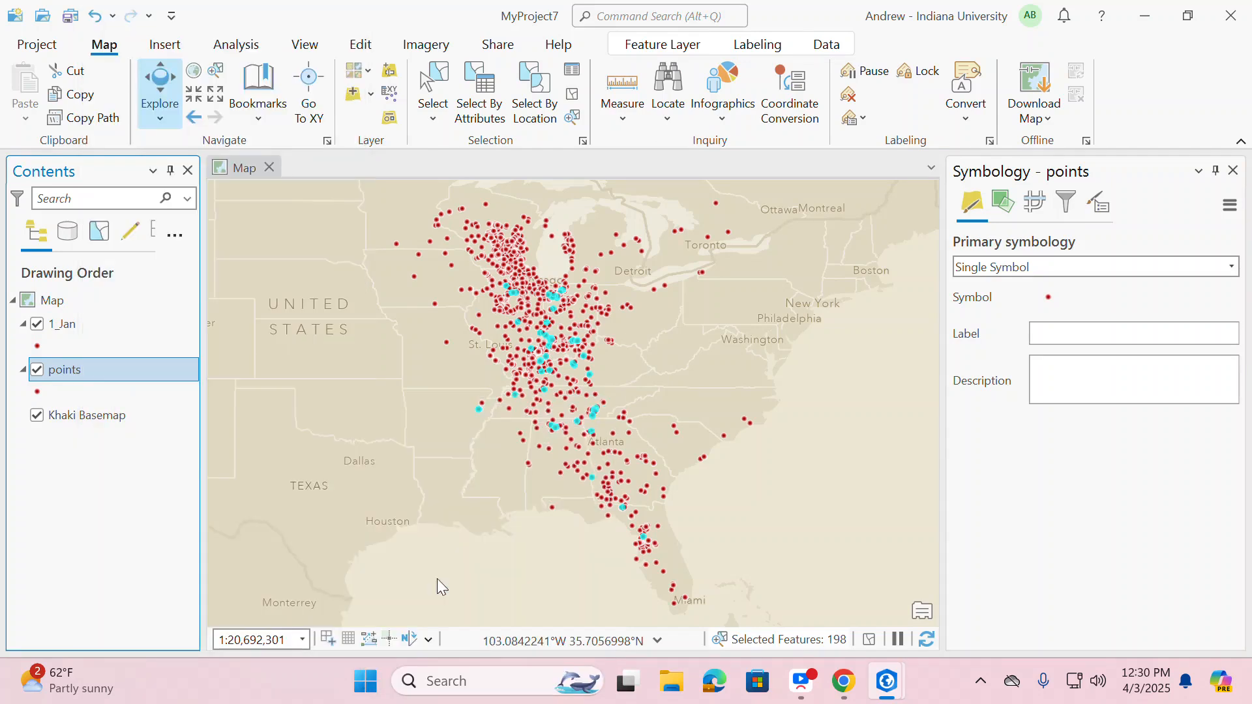
# Step: Rename the new points selection layer as 2_Feb in its layer properties
pyautogui.doubleClick(111, 327)
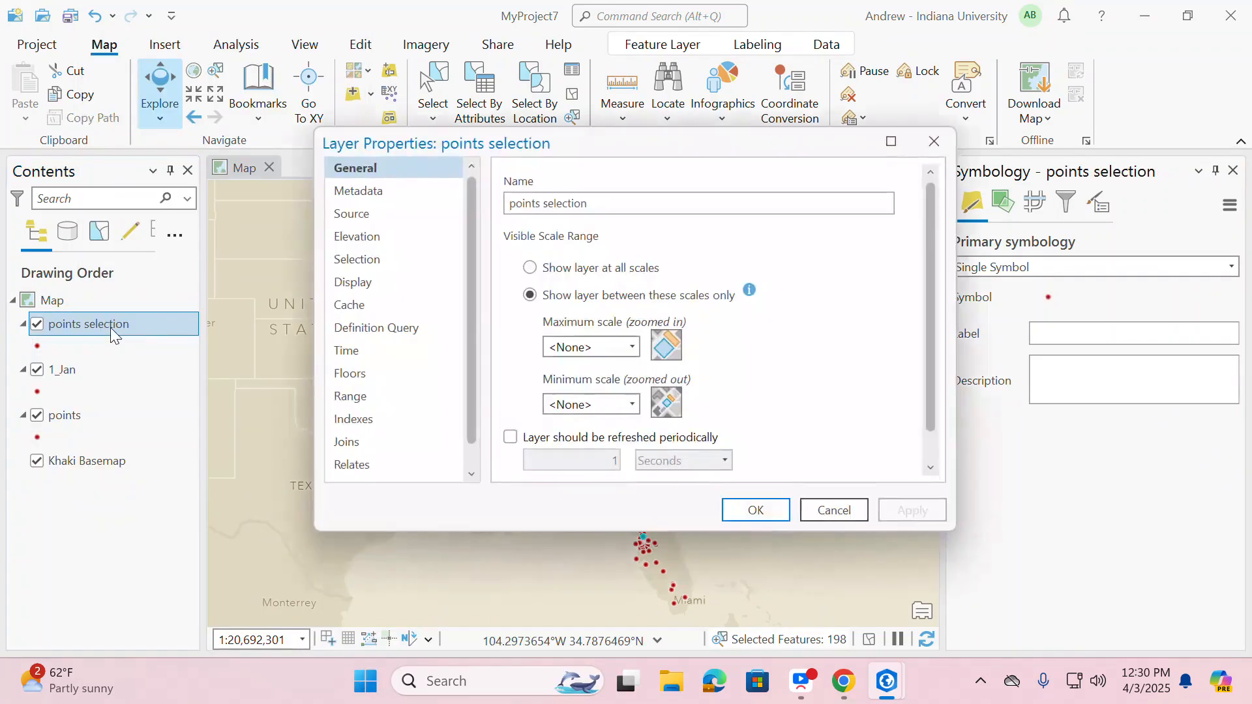
pyautogui.moveTo(584, 203); pyautogui.dragTo(480, 191)
pyautogui.write('2')
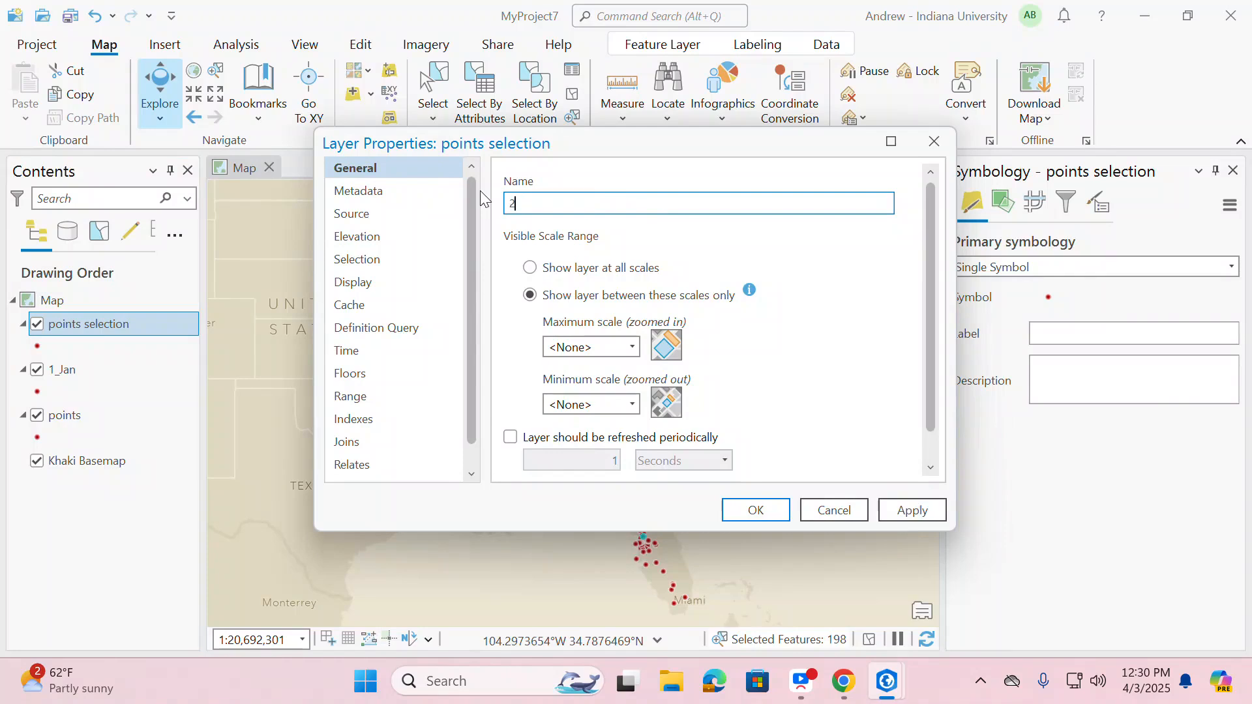
pyautogui.write('_Feb')
pyautogui.click(913, 515)
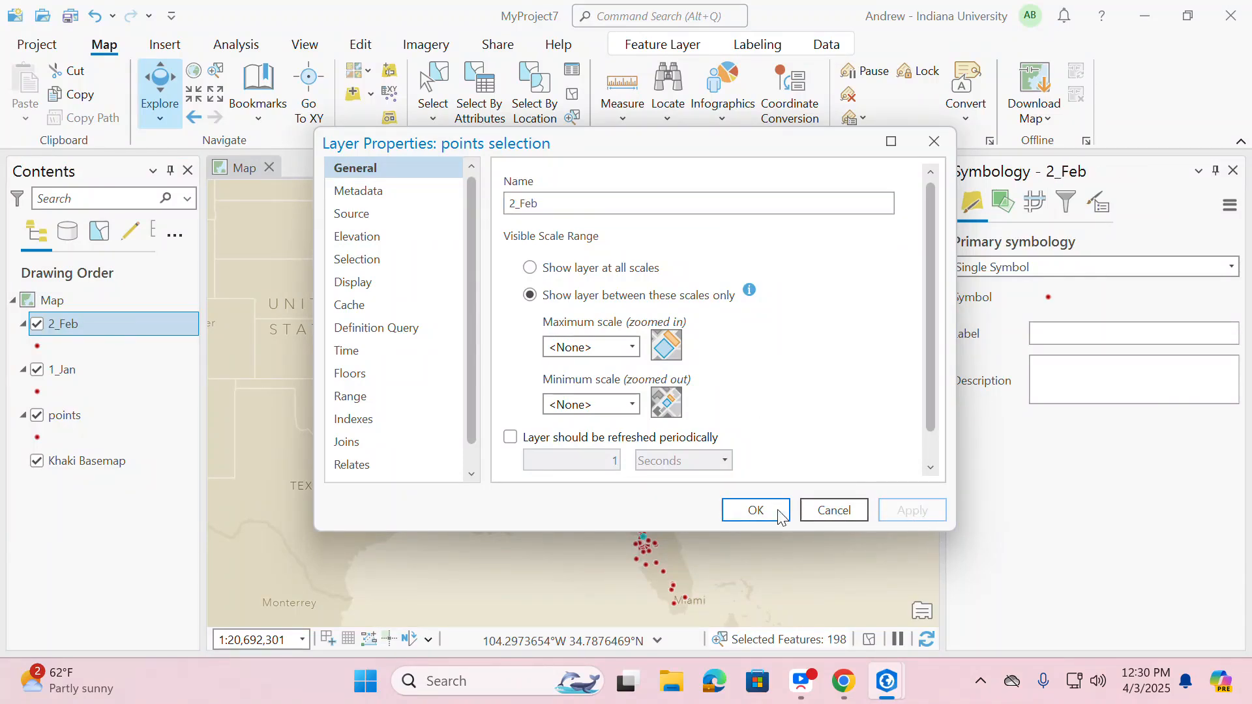
pyautogui.click(756, 510)
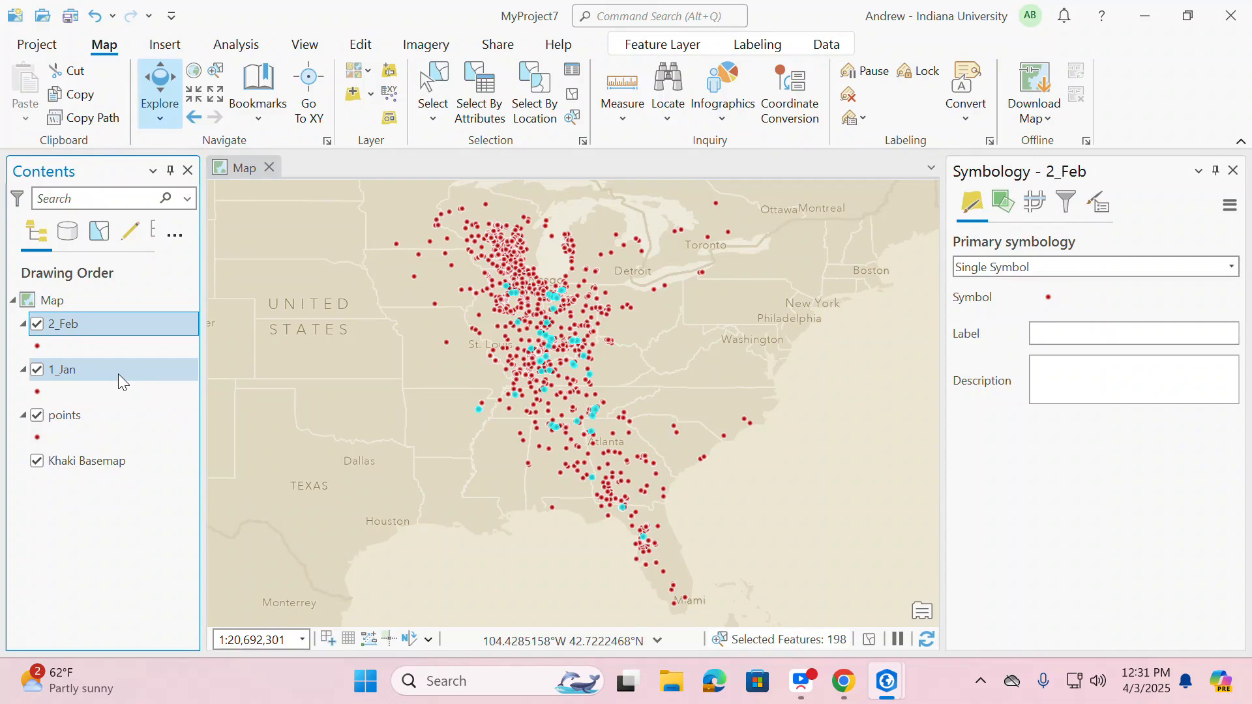
# Step: Run Select By Attributes on the points layer to select the features where month is equal to 3
pyautogui.rightClick(96, 409)
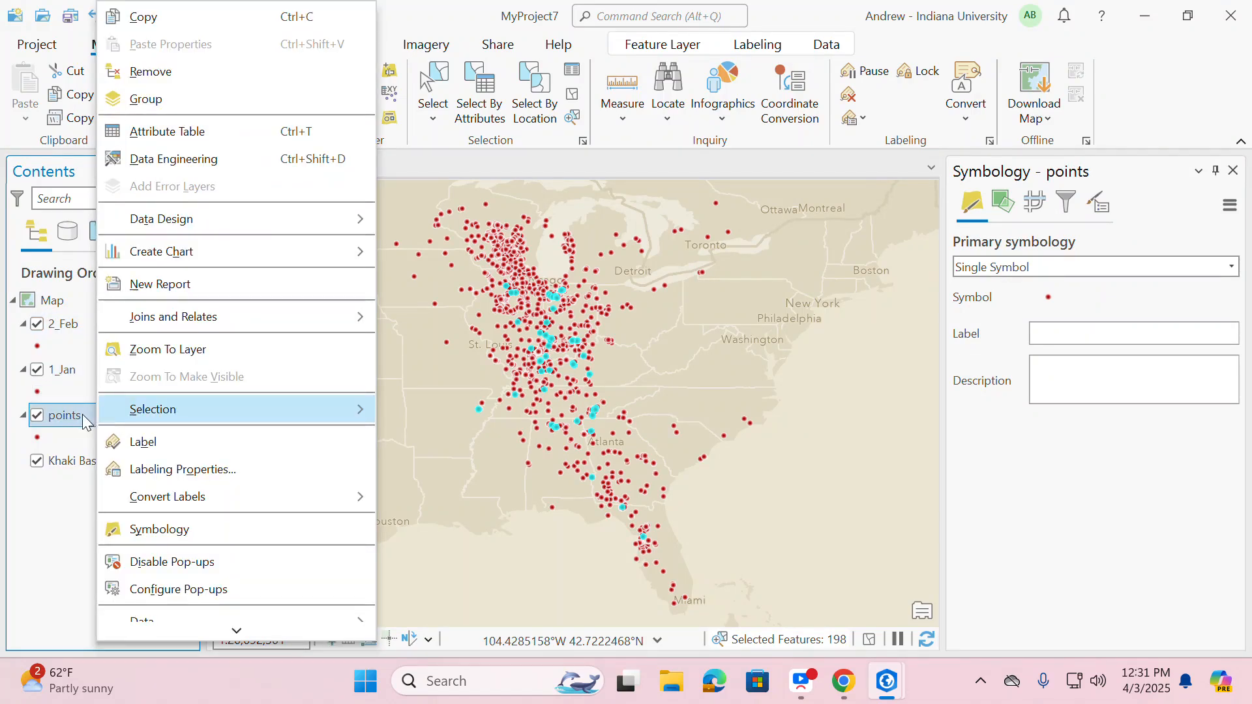
pyautogui.click(82, 413)
pyautogui.click(480, 99)
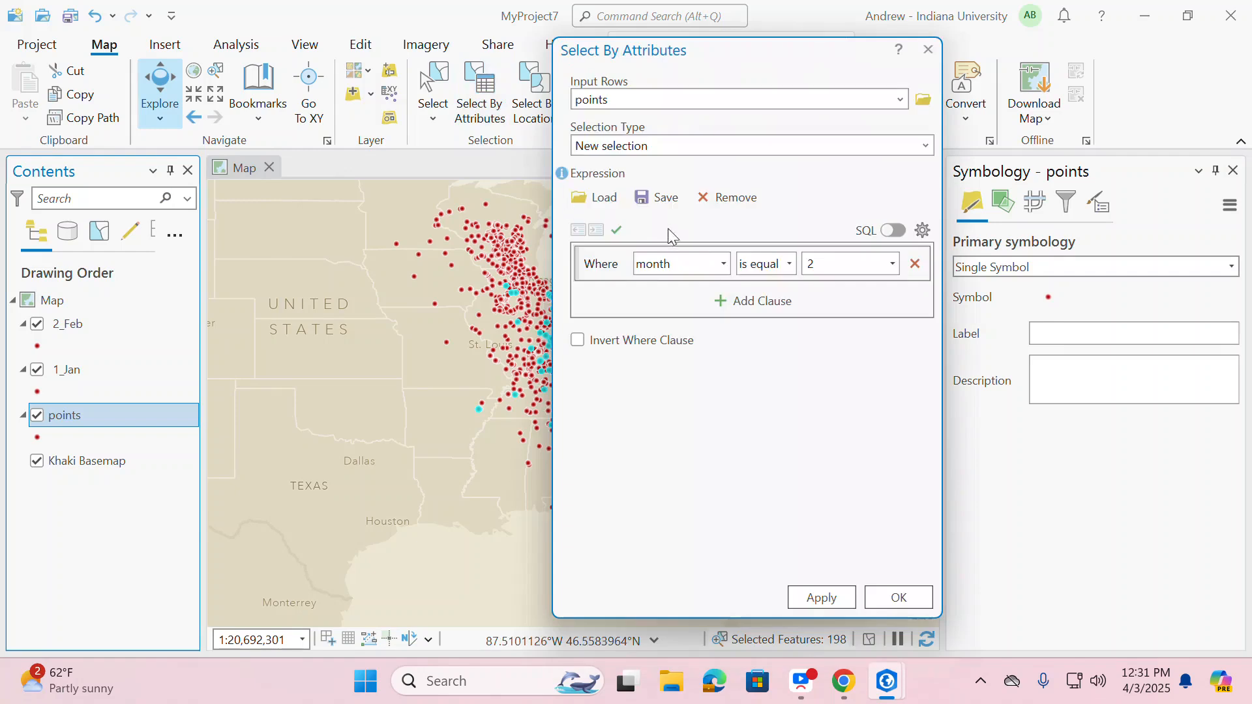
pyautogui.click(679, 101)
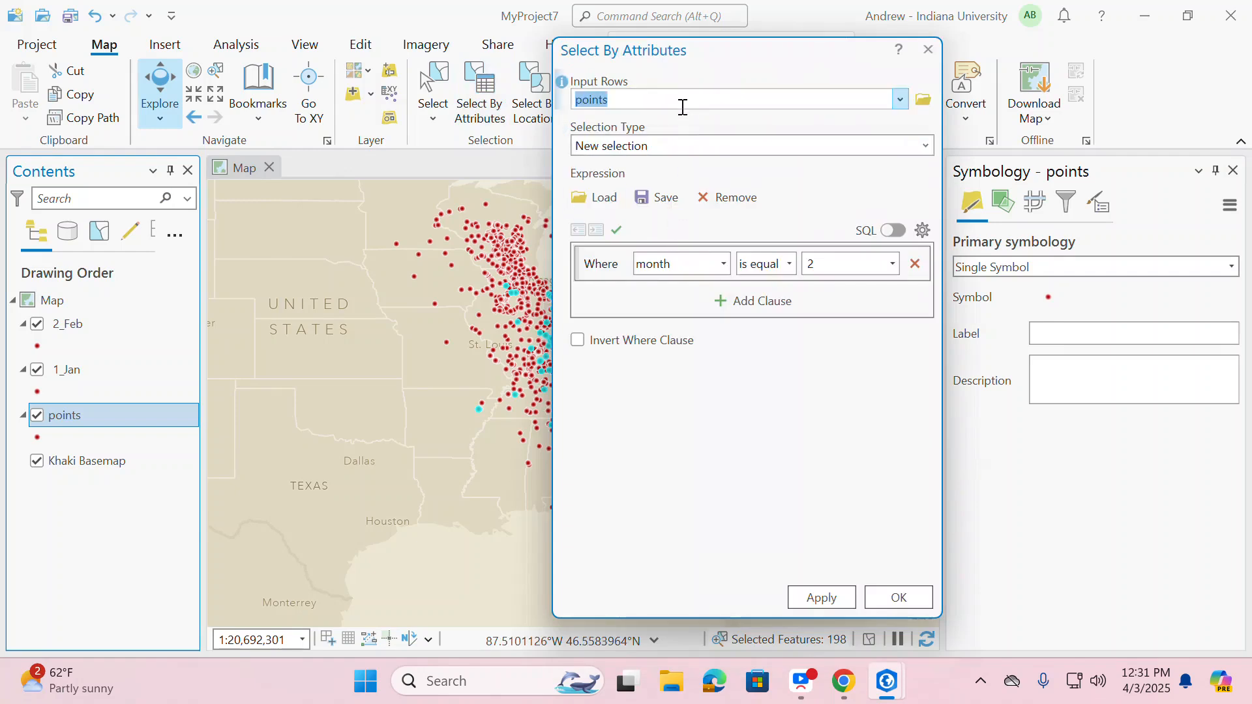
pyautogui.click(900, 100)
pyautogui.click(868, 130)
pyautogui.click(902, 101)
pyautogui.click(856, 167)
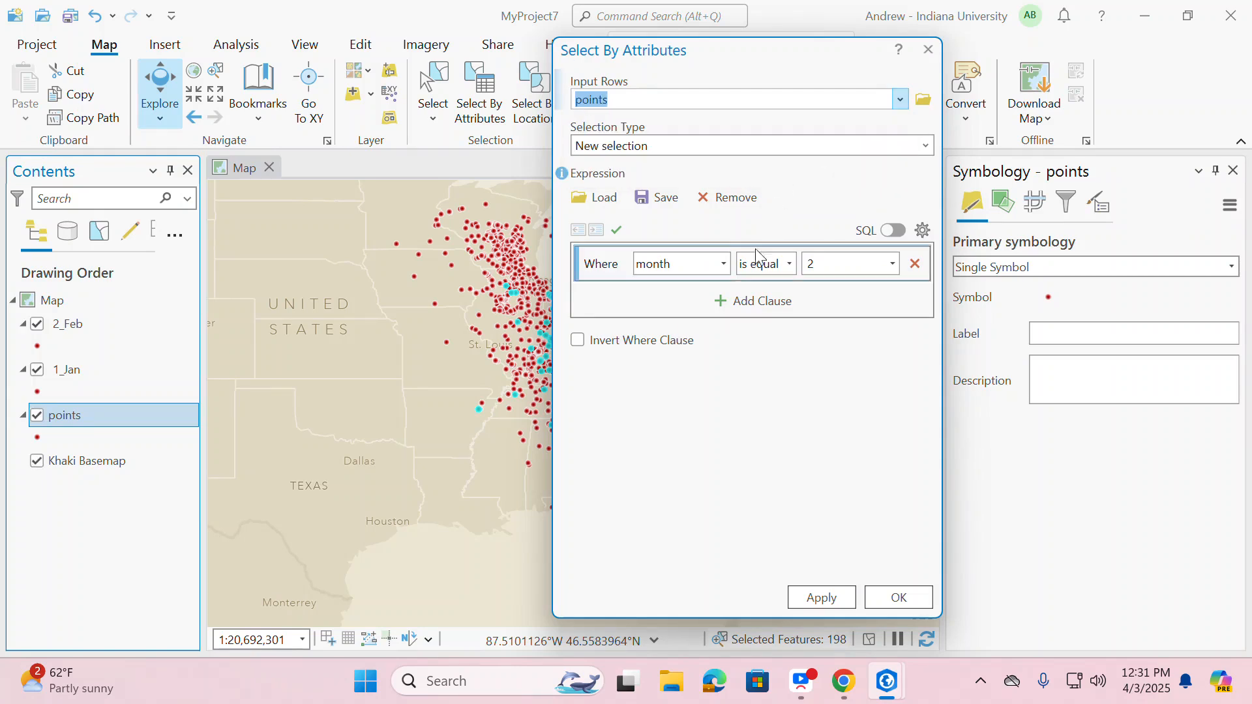
pyautogui.click(804, 262)
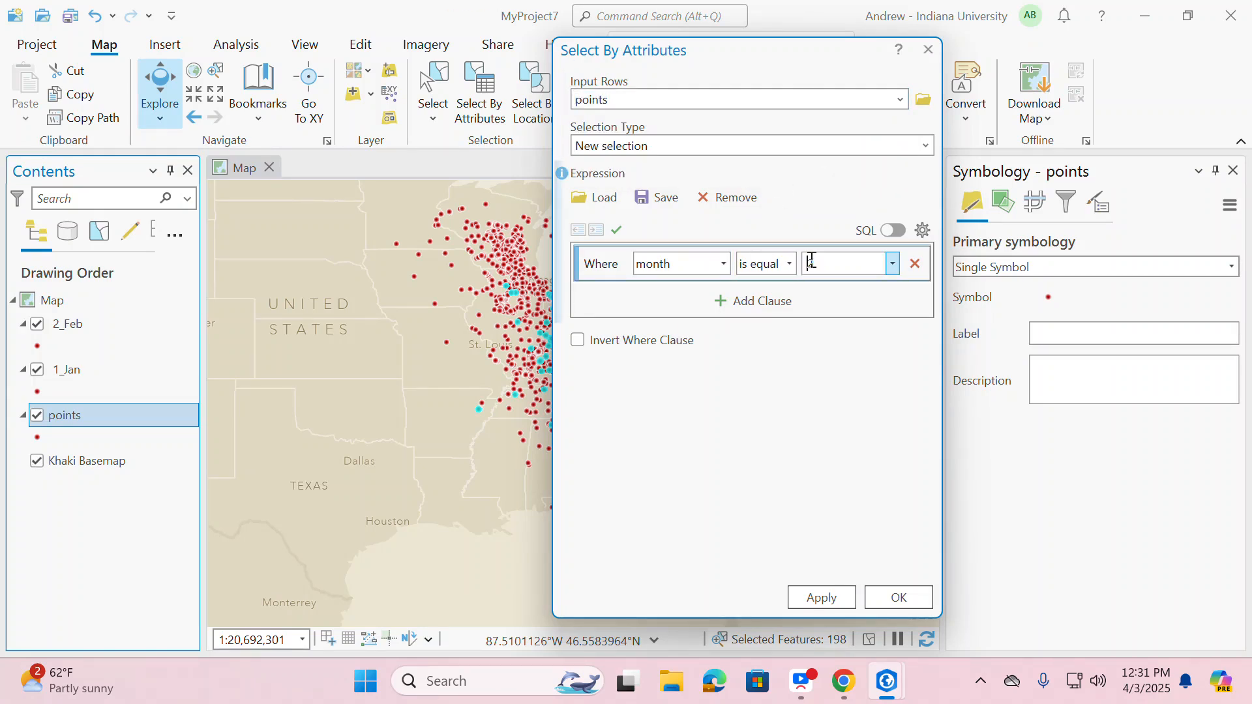
pyautogui.write('3')
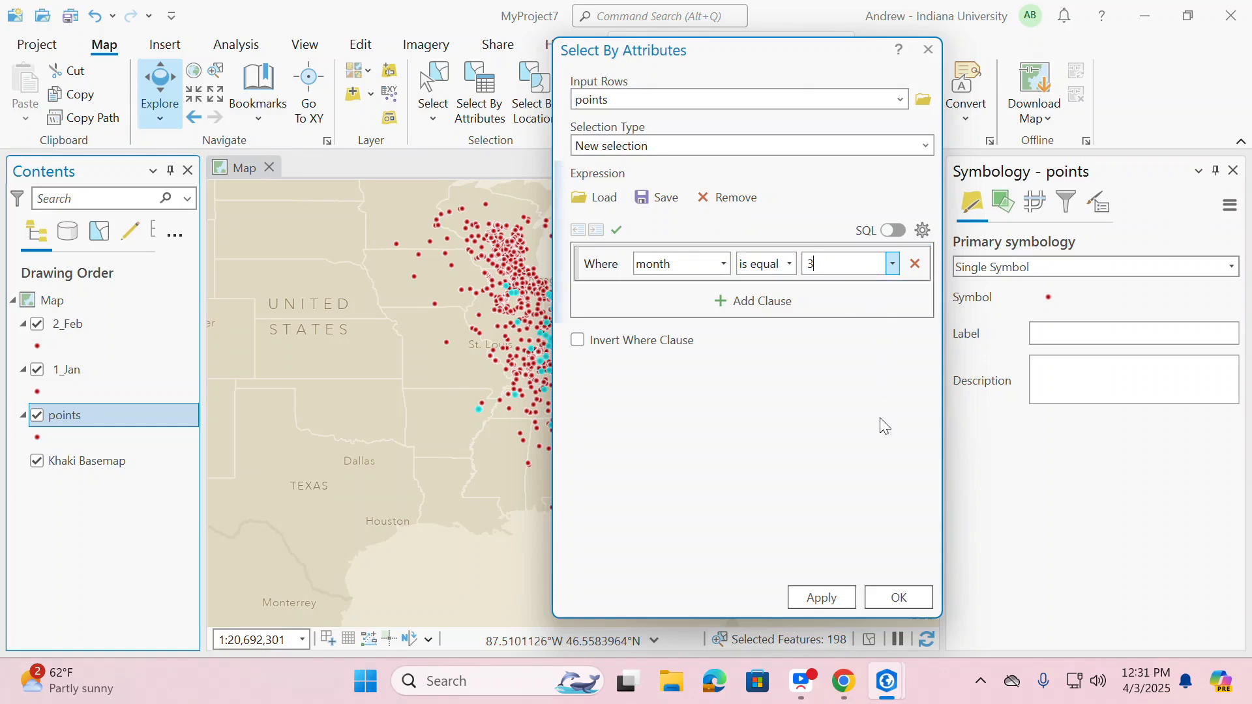
pyautogui.click(839, 606)
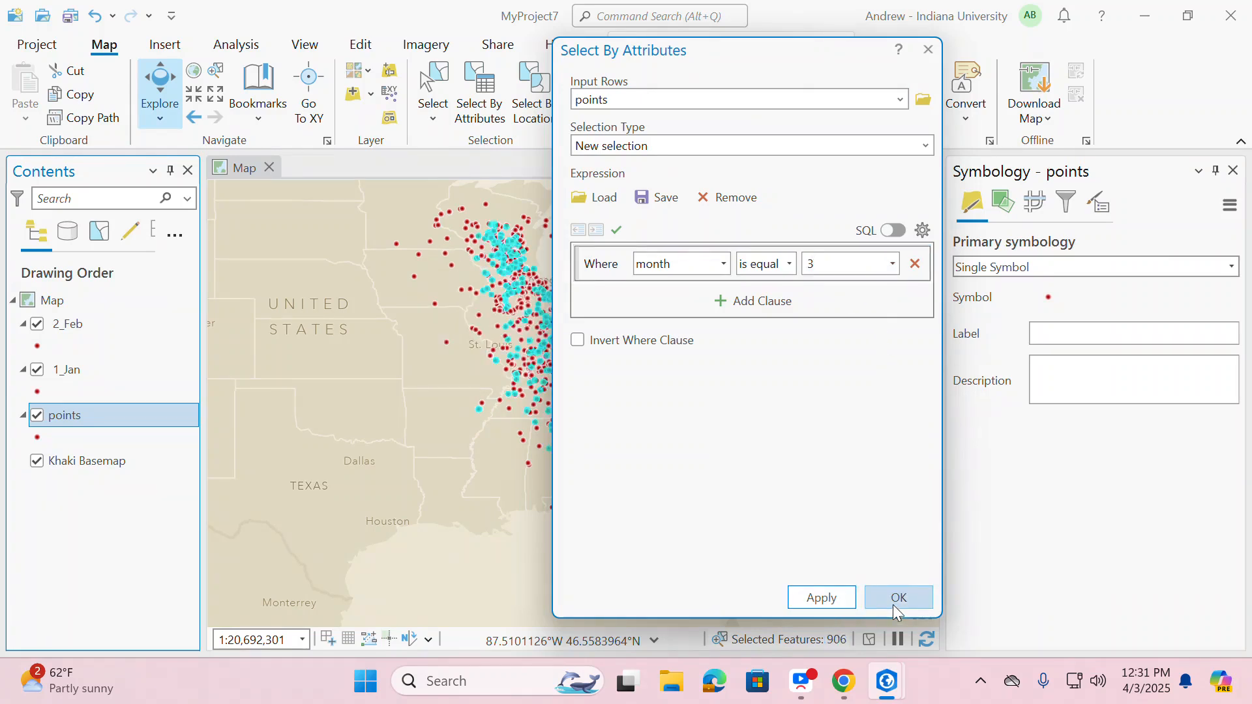
pyautogui.click(894, 604)
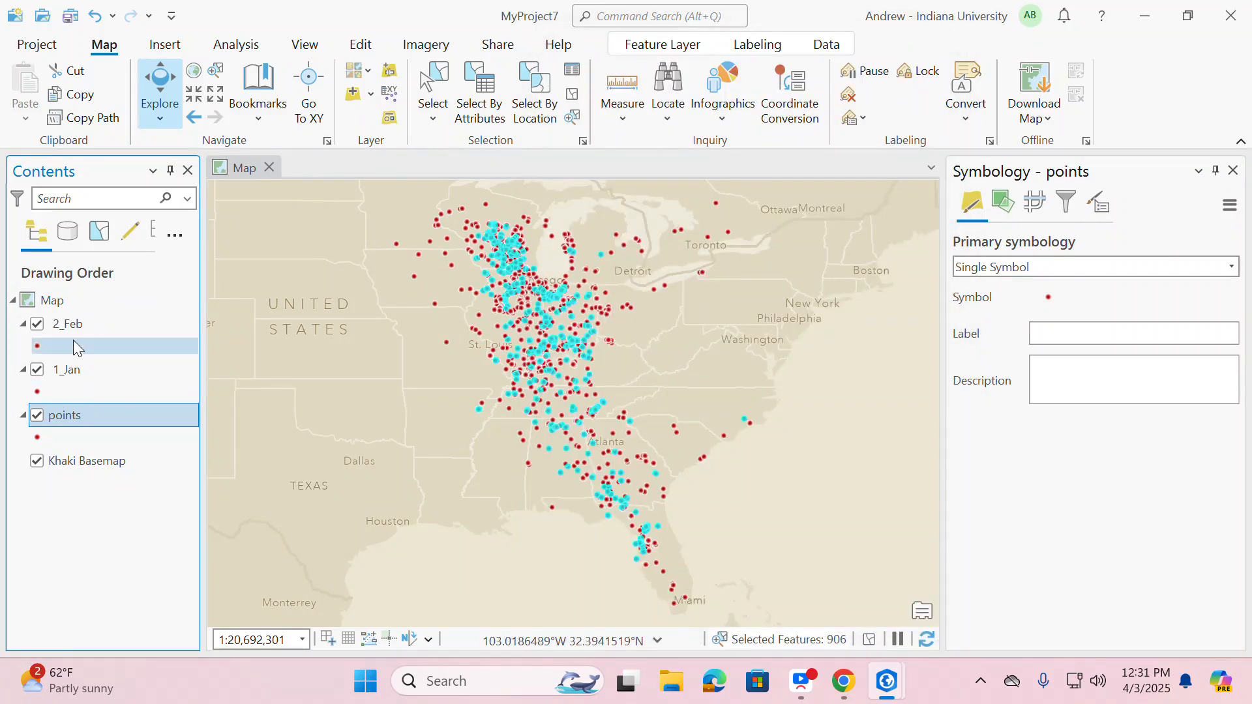
# Step: Make a new layer from the selected month 3 features of the points layer
pyautogui.rightClick(72, 420)
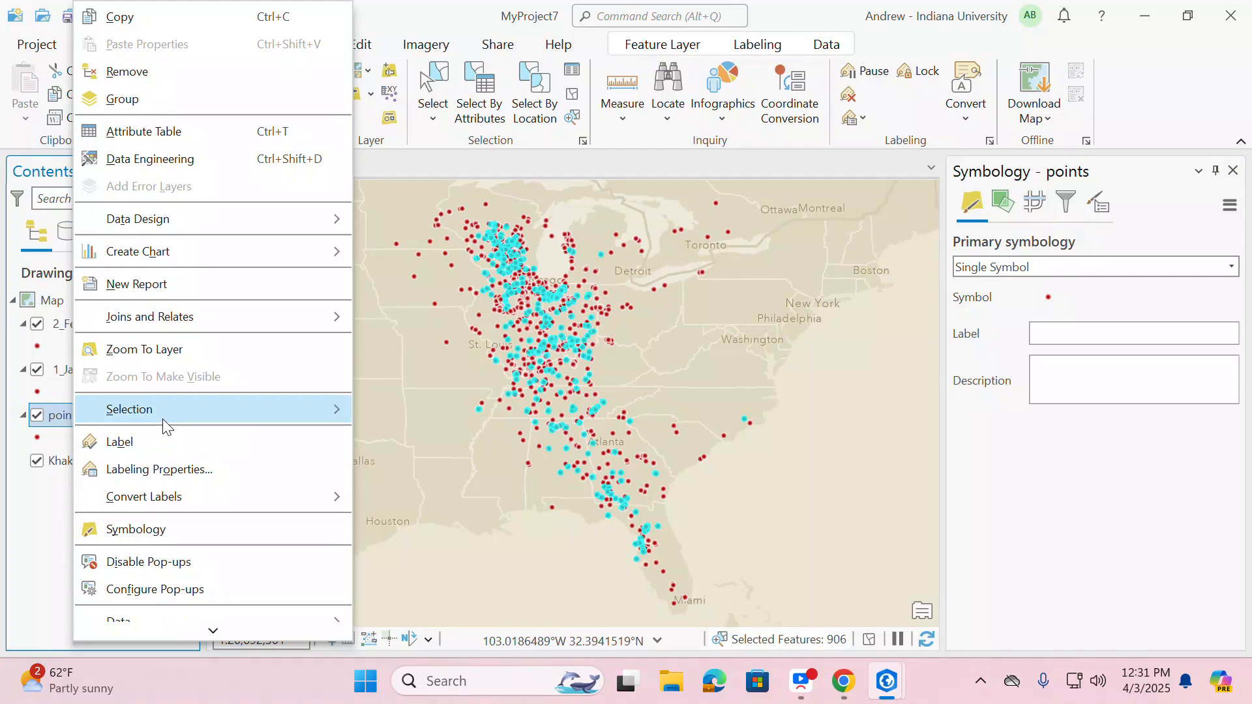
pyautogui.moveTo(163, 418)
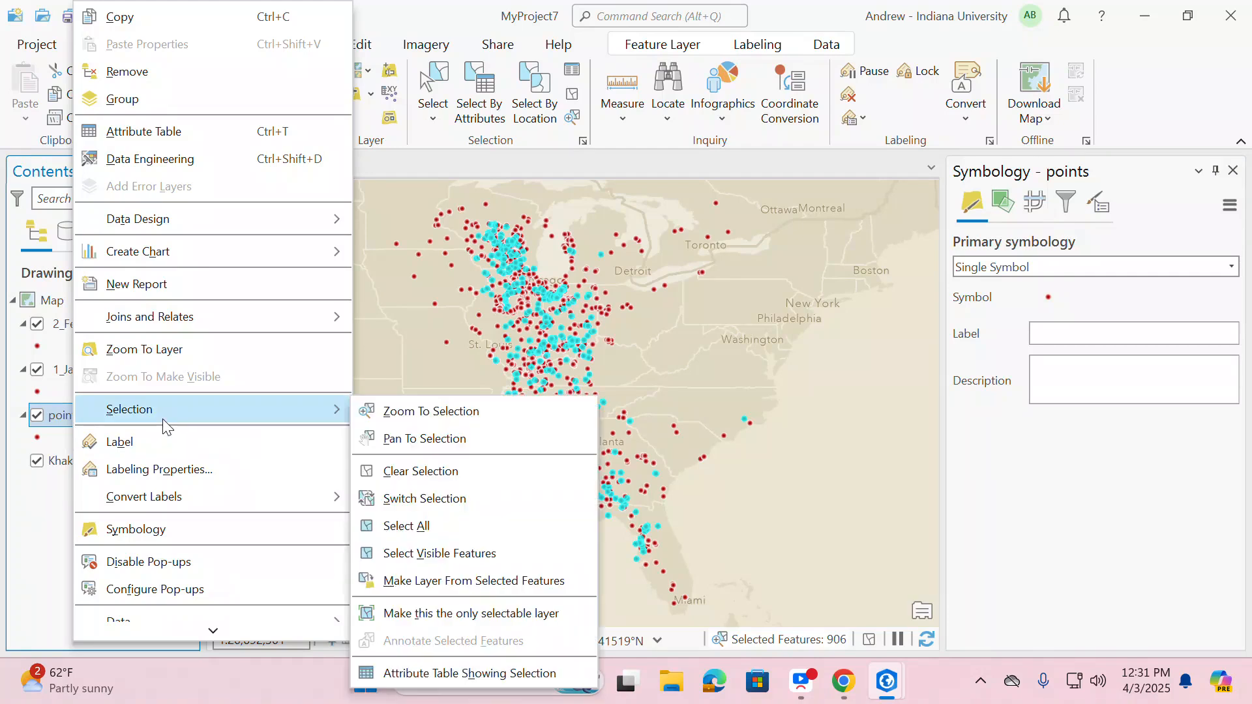
pyautogui.click(433, 580)
pyautogui.doubleClick(52, 326)
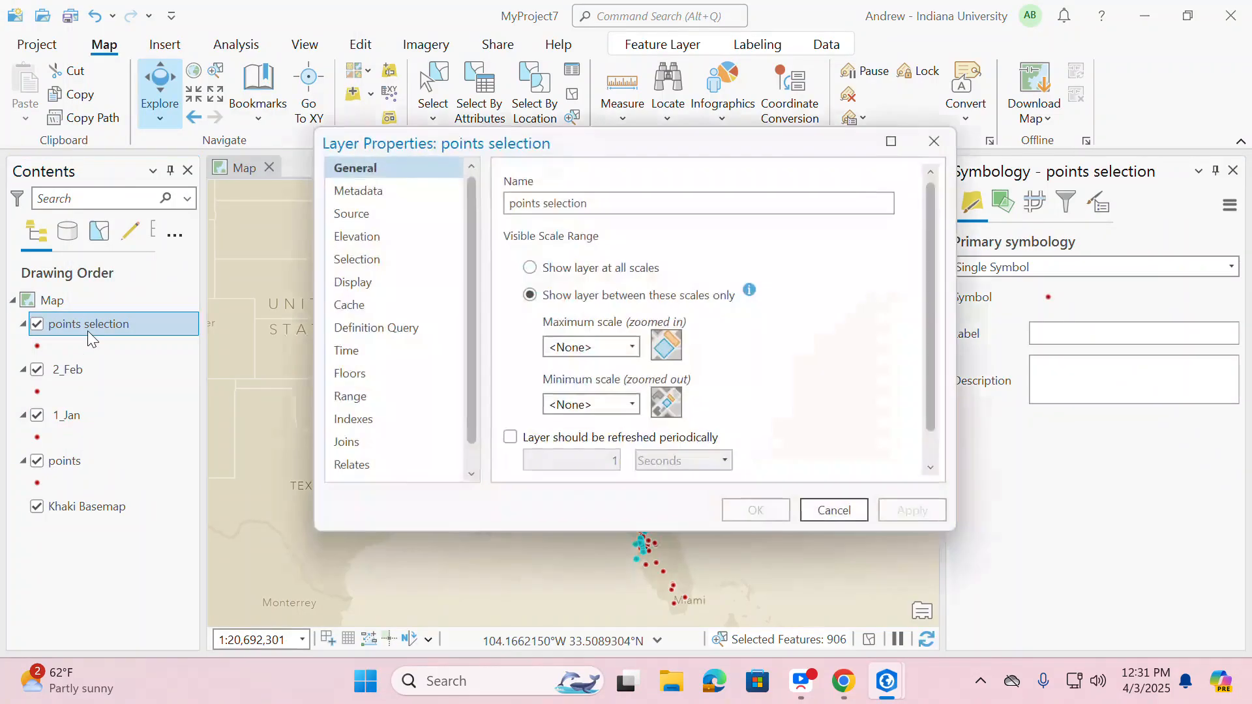
pyautogui.moveTo(574, 207); pyautogui.dragTo(580, 208)
pyautogui.press('BackSpace')
pyautogui.press('BackSpace')
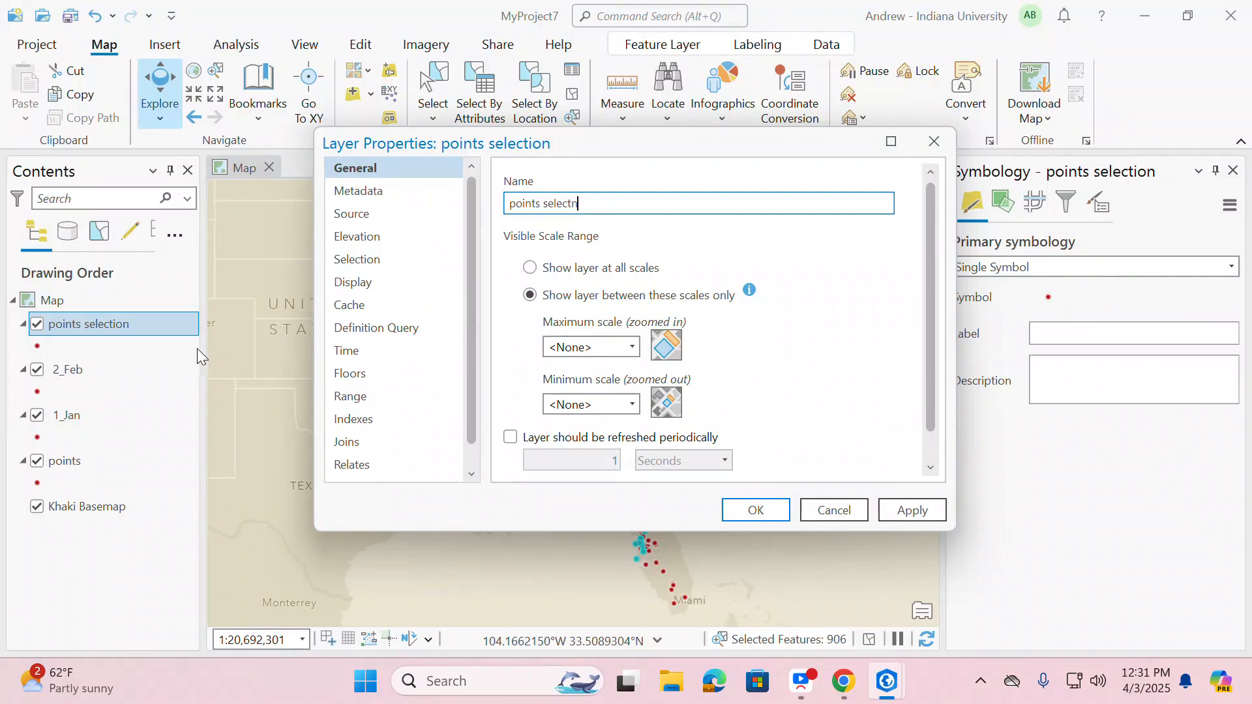
pyautogui.click(832, 510)
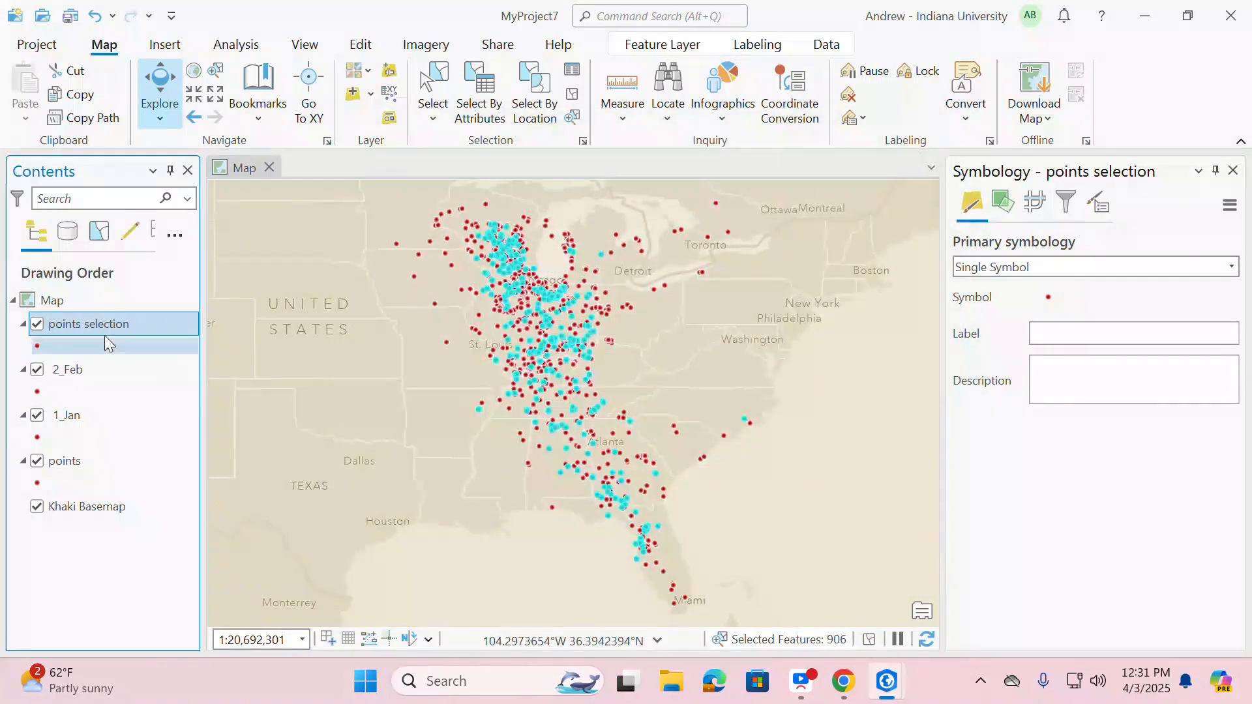
pyautogui.click(60, 322)
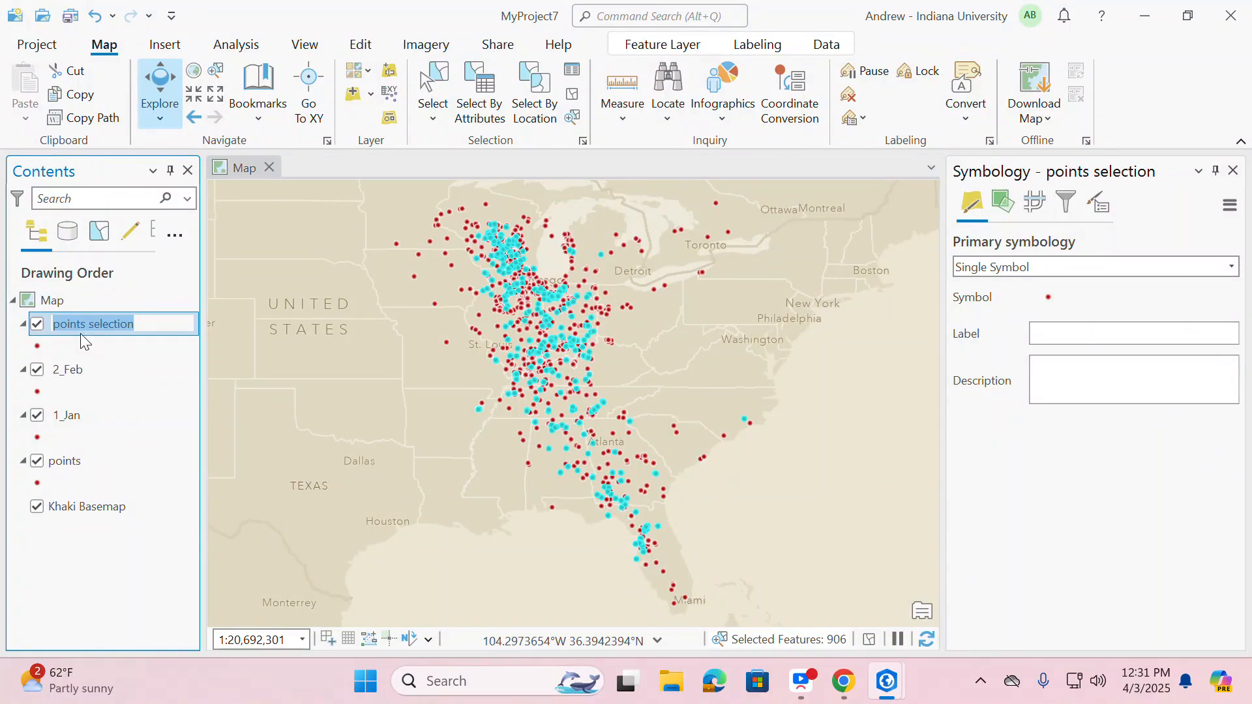
pyautogui.click(92, 630)
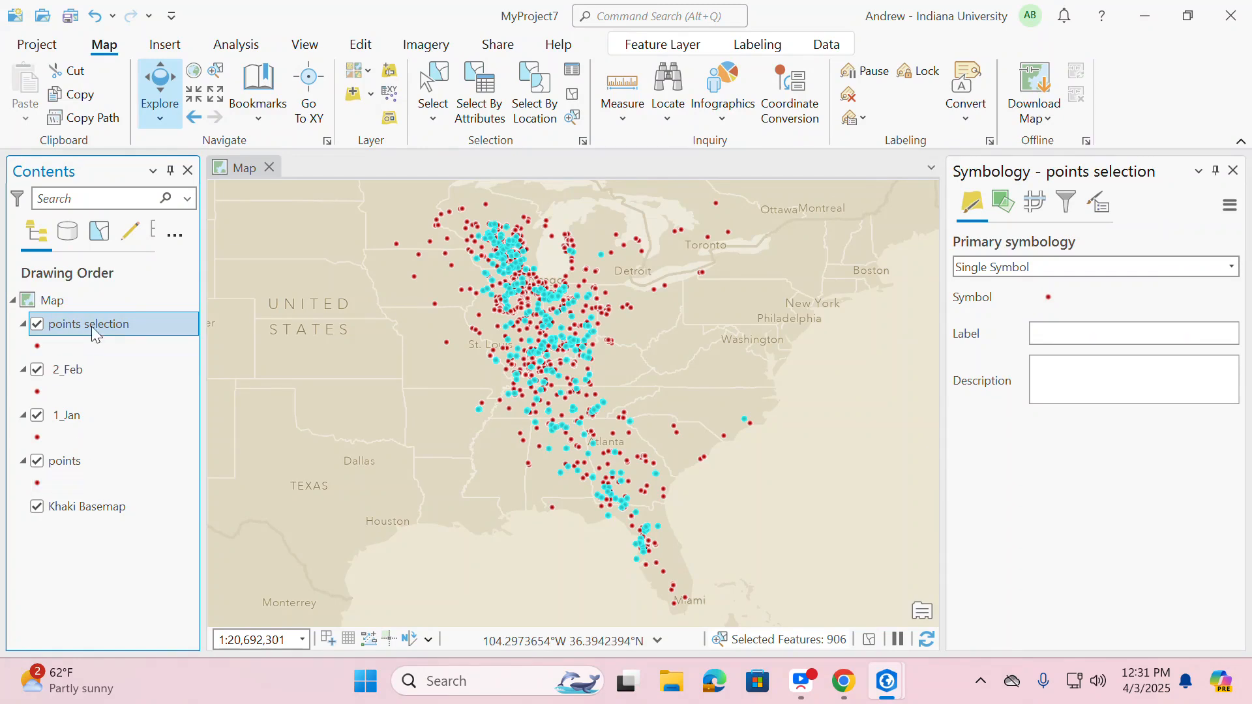
pyautogui.click(64, 371)
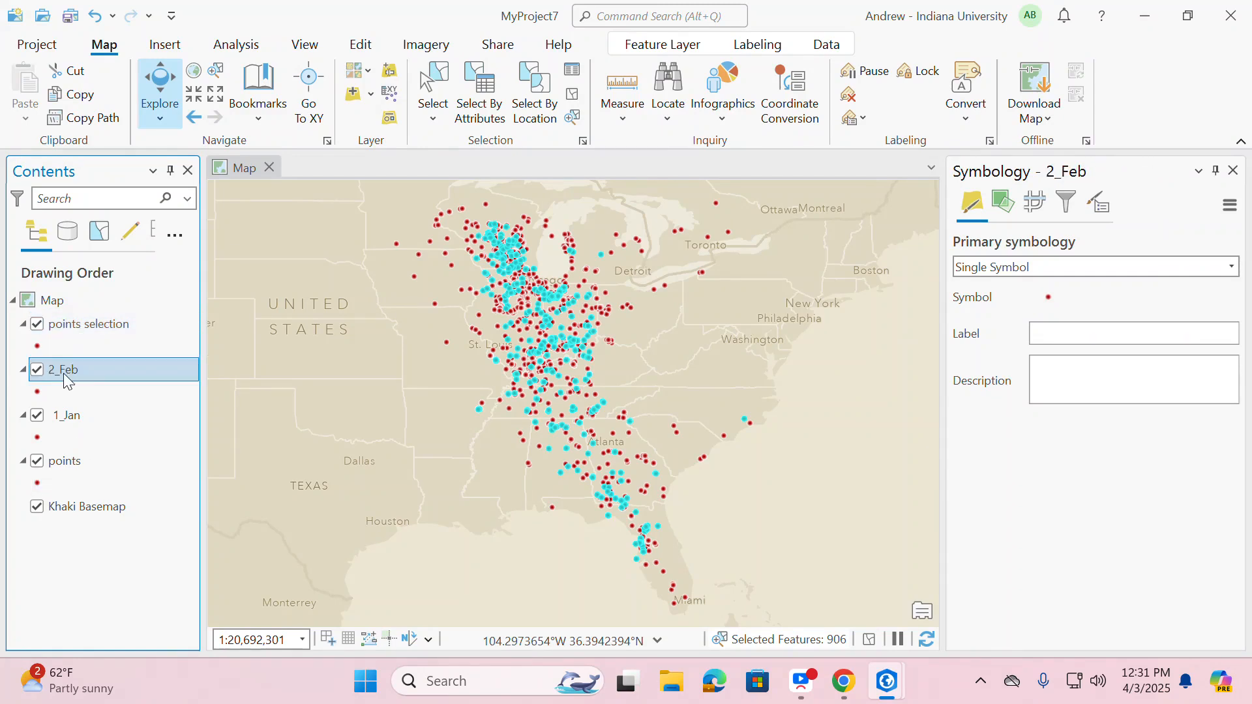
# Step: Rename the points selection layer as 3_Mar directly in the layer list and clear the feature selection
pyautogui.click(63, 326)
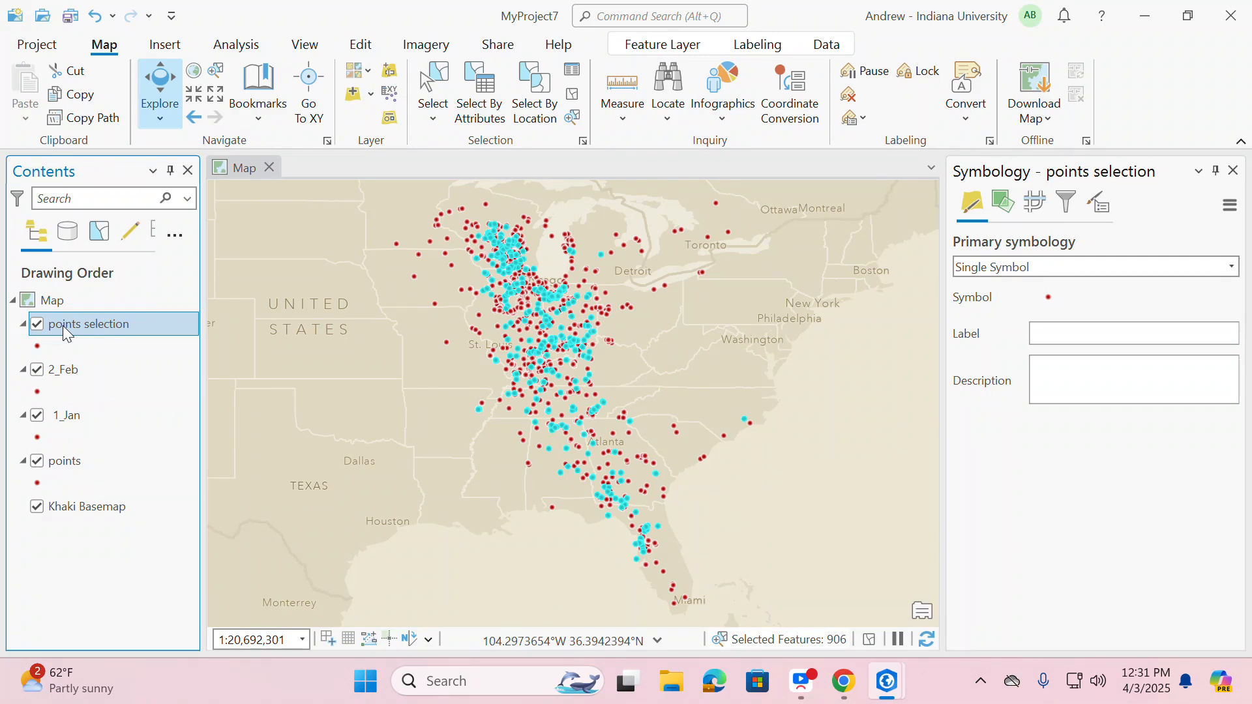
pyautogui.click(63, 326)
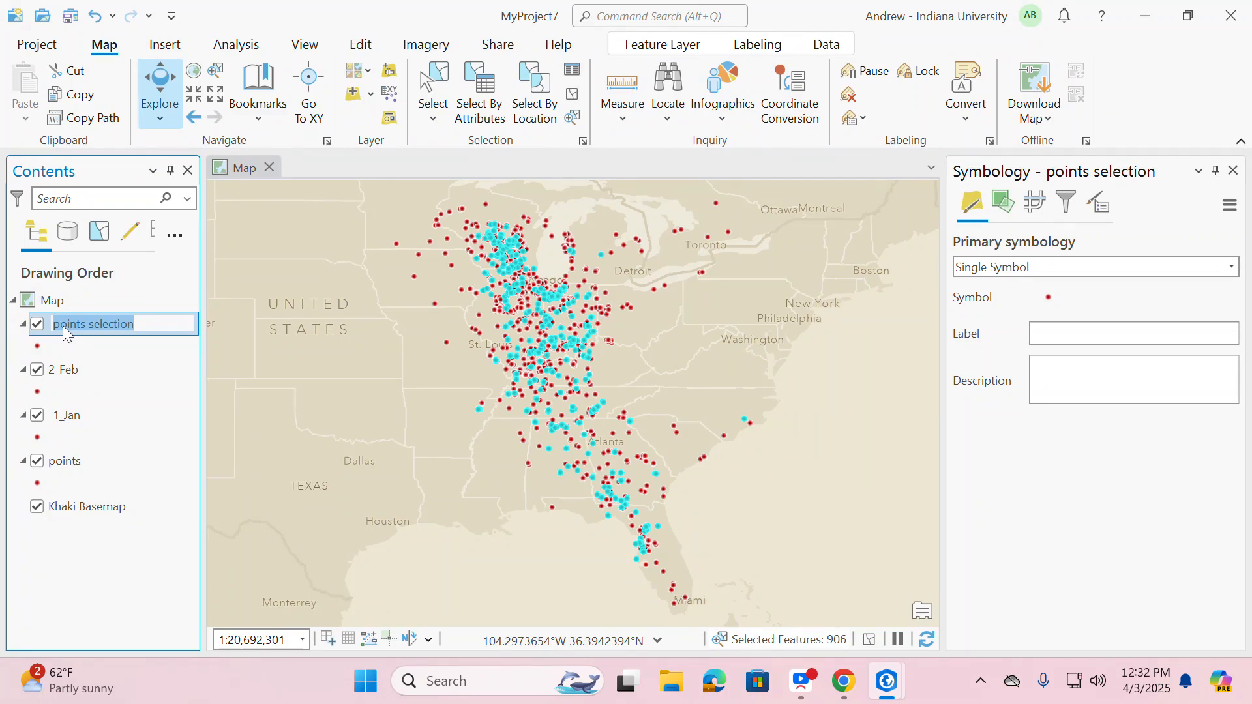
pyautogui.click(63, 326)
pyautogui.moveTo(147, 325); pyautogui.dragTo(34, 328)
pyautogui.press('BackSpace')
pyautogui.write('3')
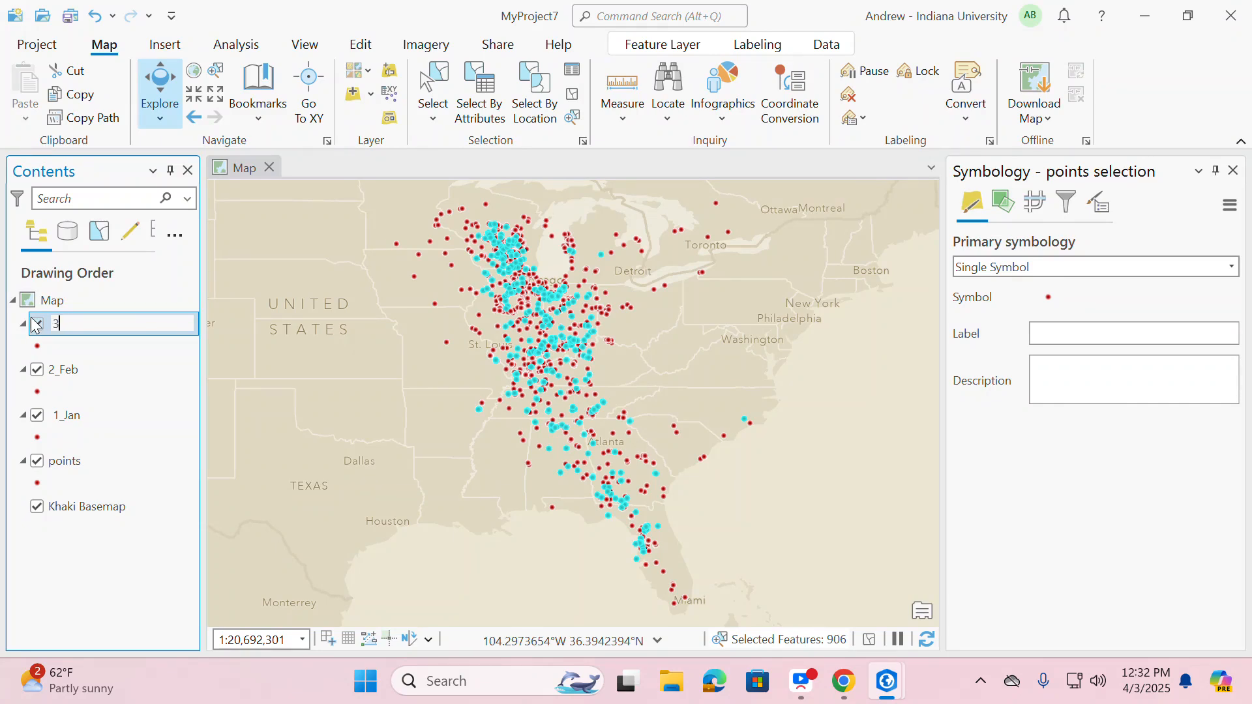
pyautogui.write('+')
pyautogui.press('BackSpace')
pyautogui.write('_Marc')
pyautogui.press('BackSpace')
pyautogui.press('Return')
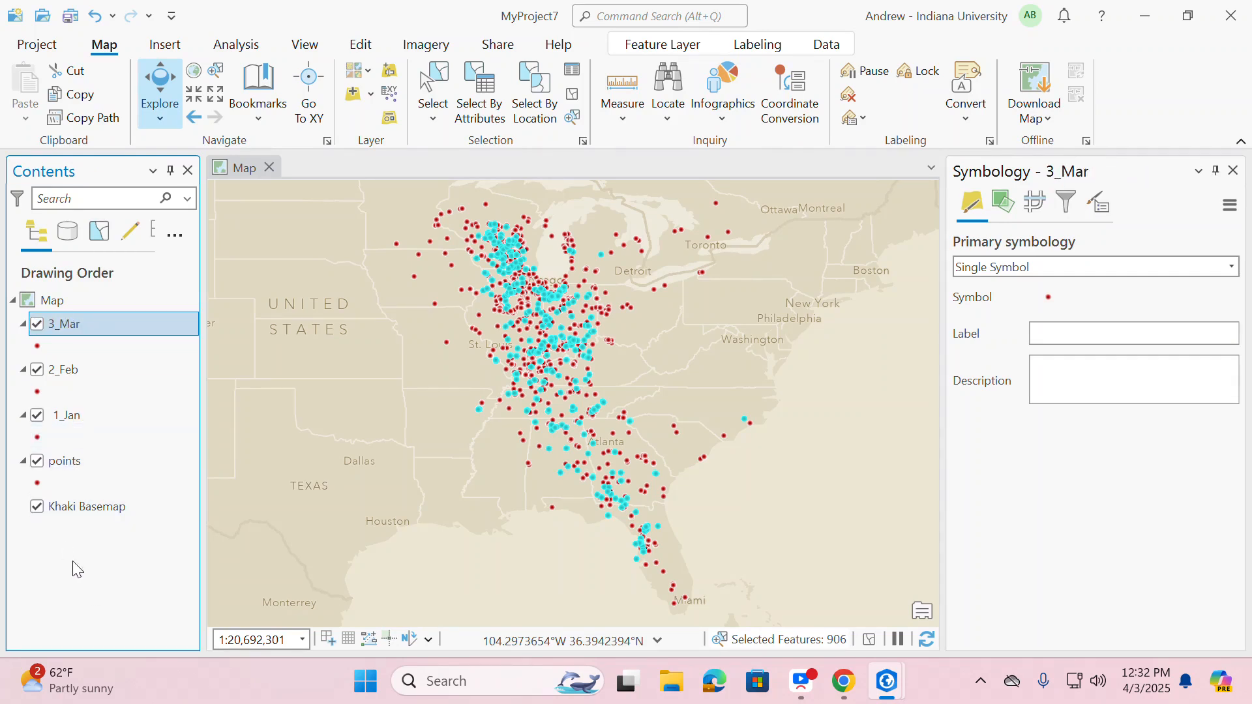
pyautogui.click(575, 99)
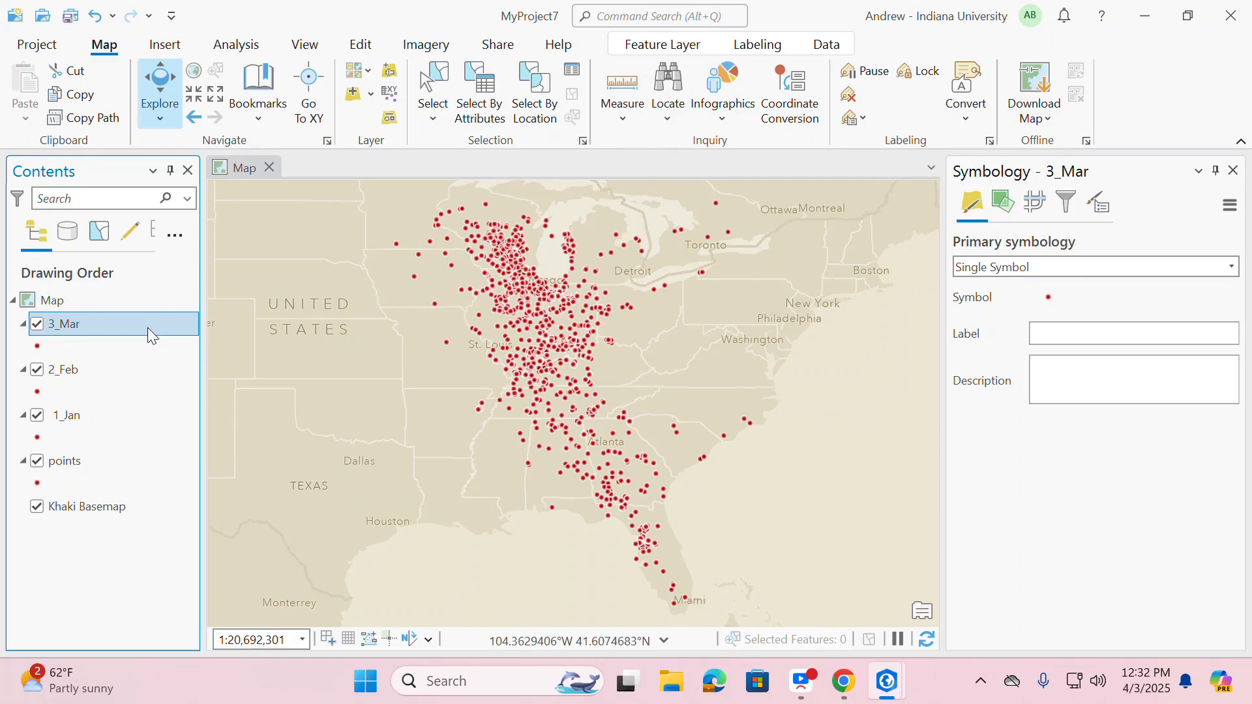
# Step: Create a new ANSI portrait layout with the Letter page size, 8.5 by 11 inches
pyautogui.click(163, 44)
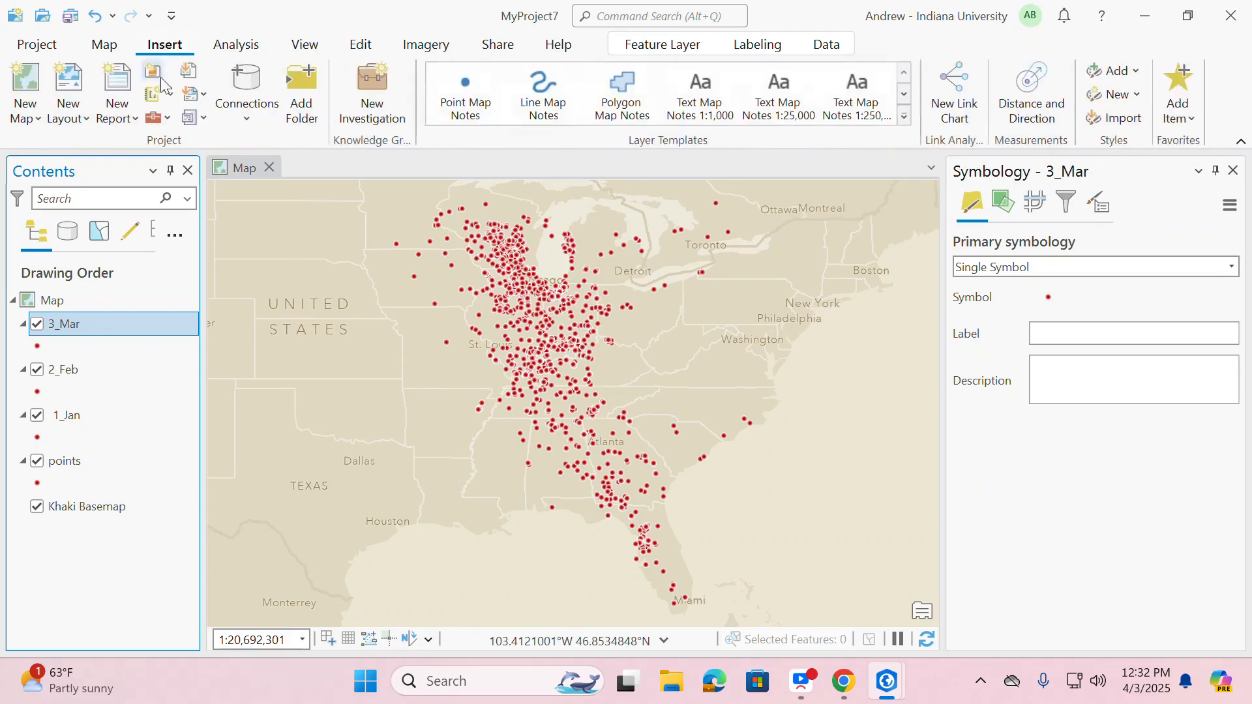
pyautogui.click(68, 91)
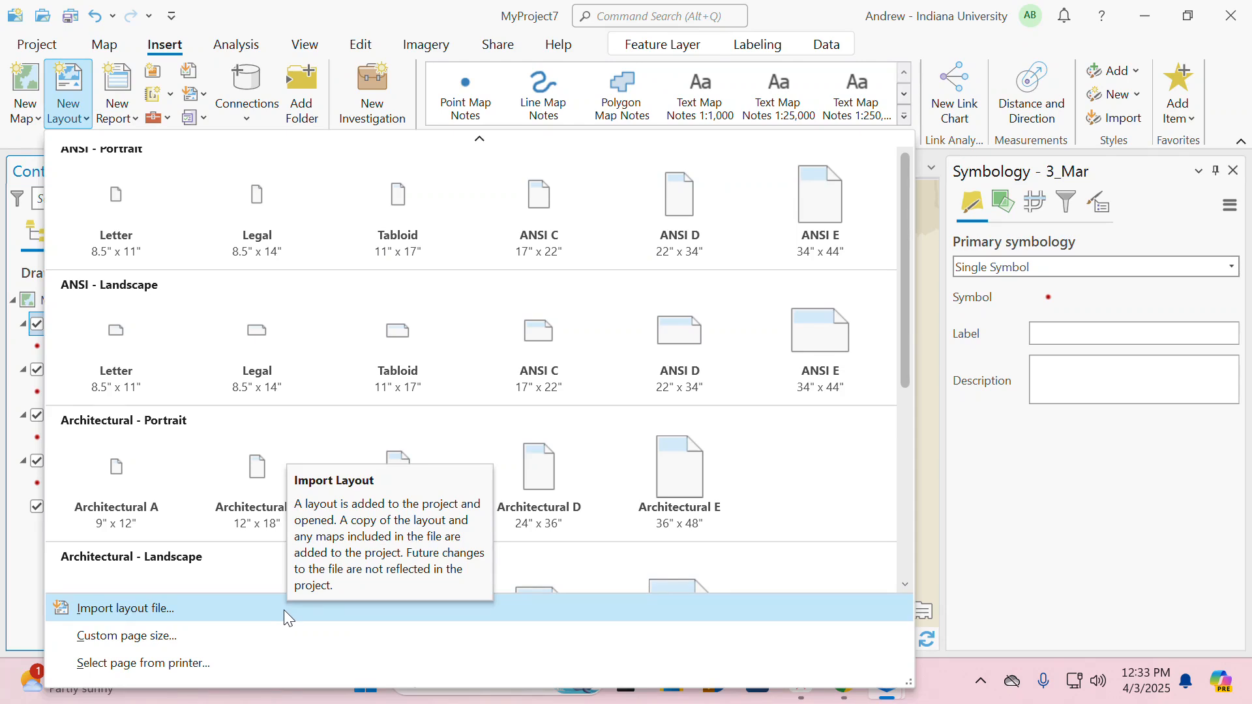
pyautogui.click(143, 221)
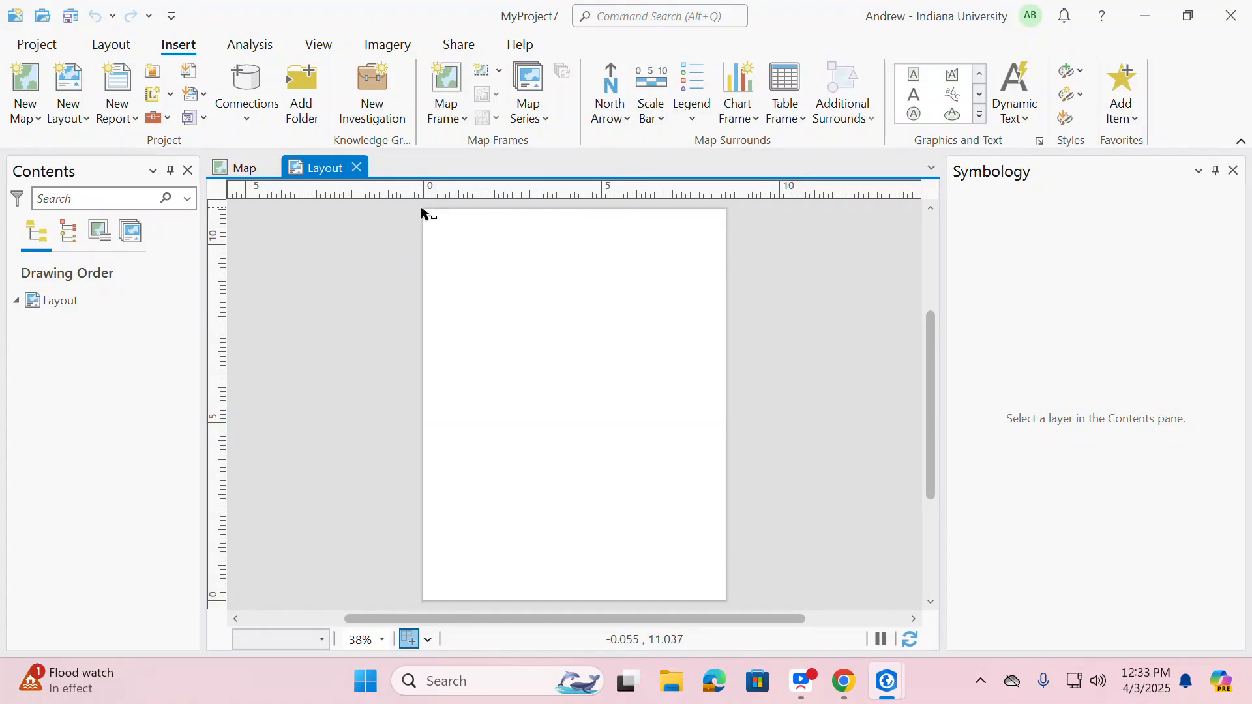
# Step: Insert a map frame of the crane map at its 1:20,692,301 view, covering the whole layout page
pyautogui.click(441, 115)
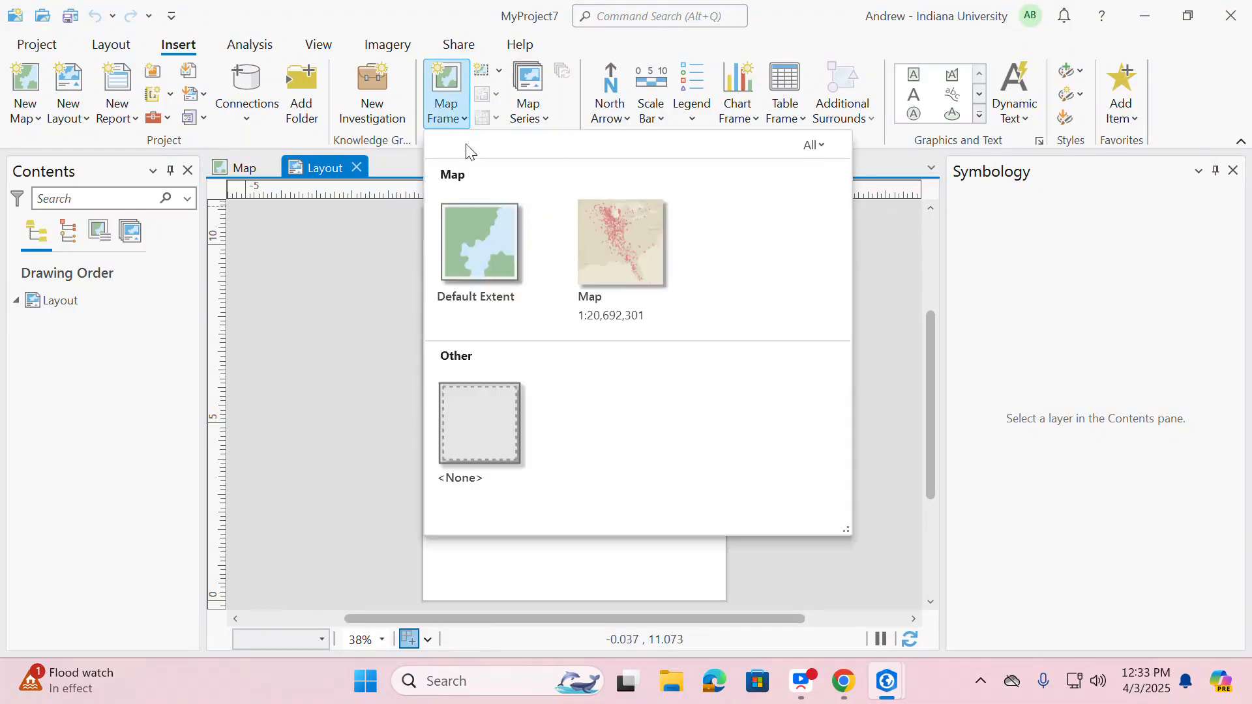
pyautogui.click(644, 282)
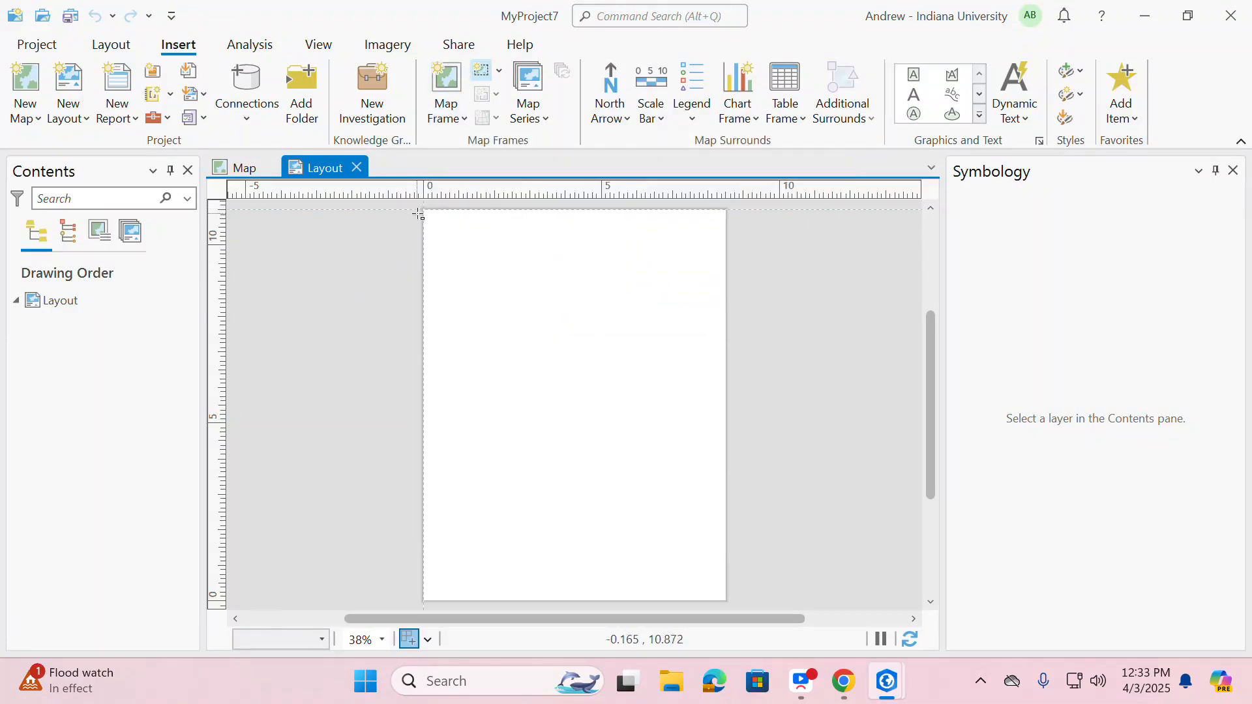
pyautogui.moveTo(424, 210); pyautogui.dragTo(731, 604)
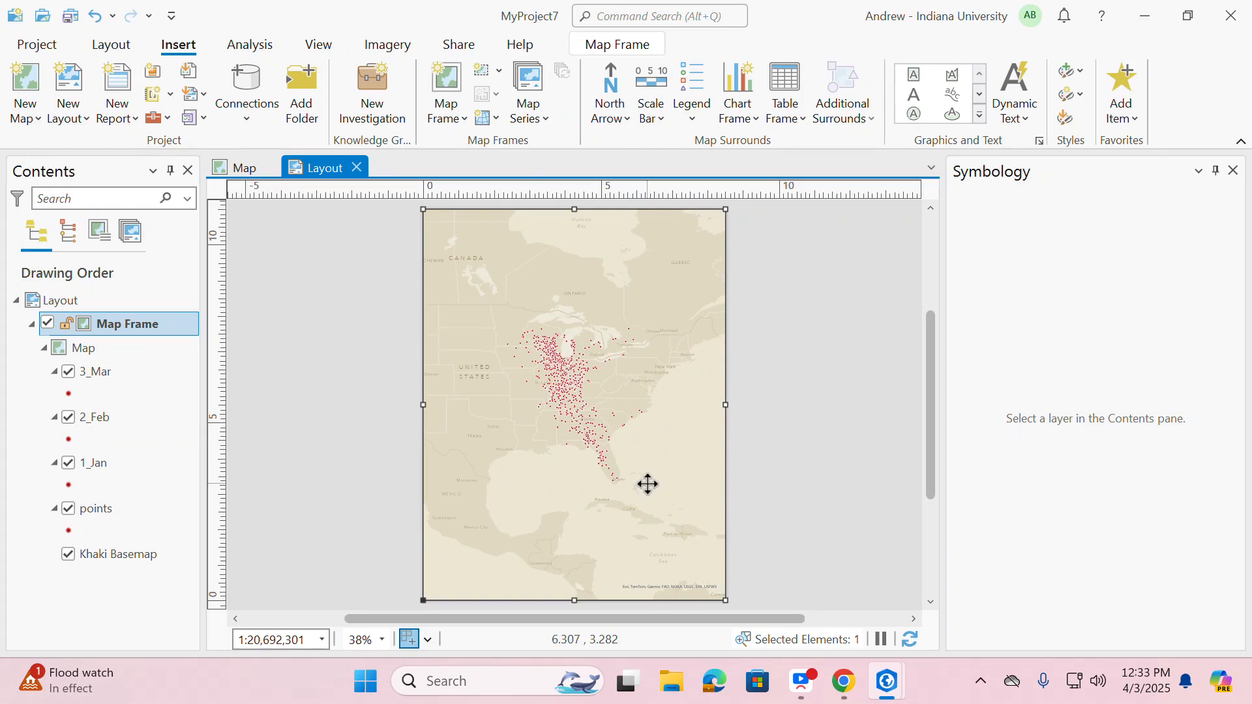
# Step: Activate the map frame and zoom its map in to 1:13,243,073, centring it on the crane points
pyautogui.rightClick(647, 484)
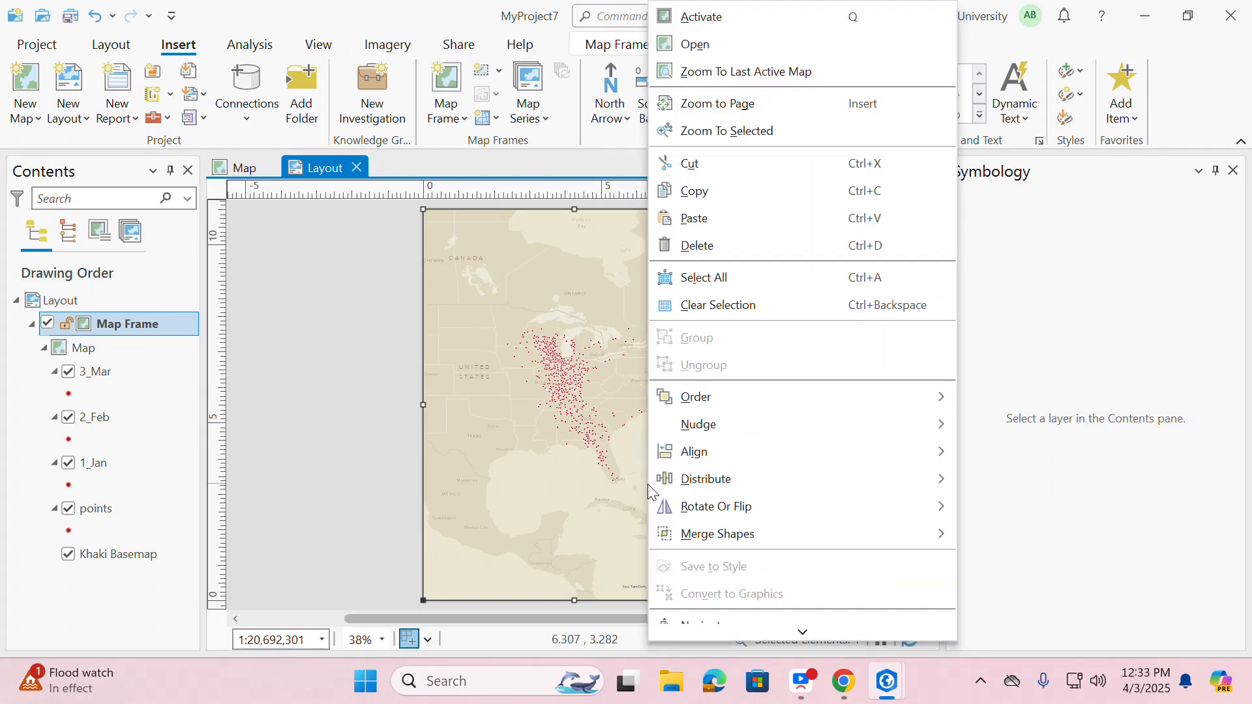
pyautogui.click(739, 21)
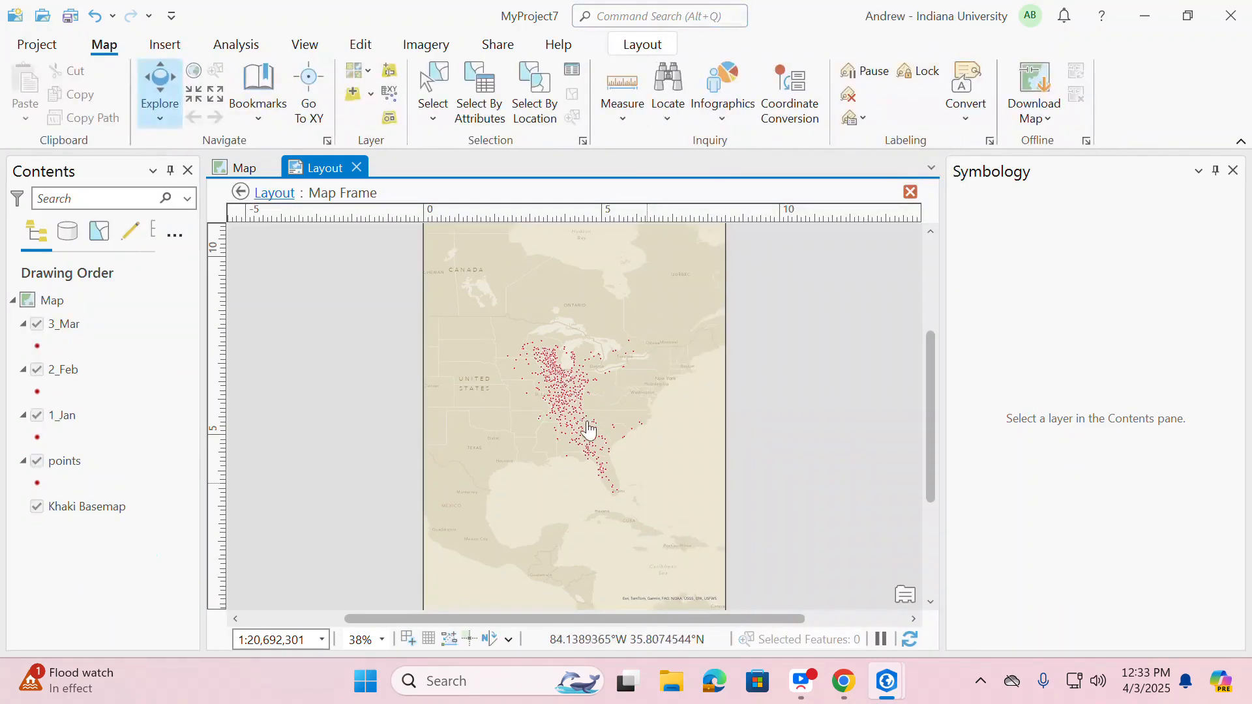
pyautogui.scroll(2, 589, 470)
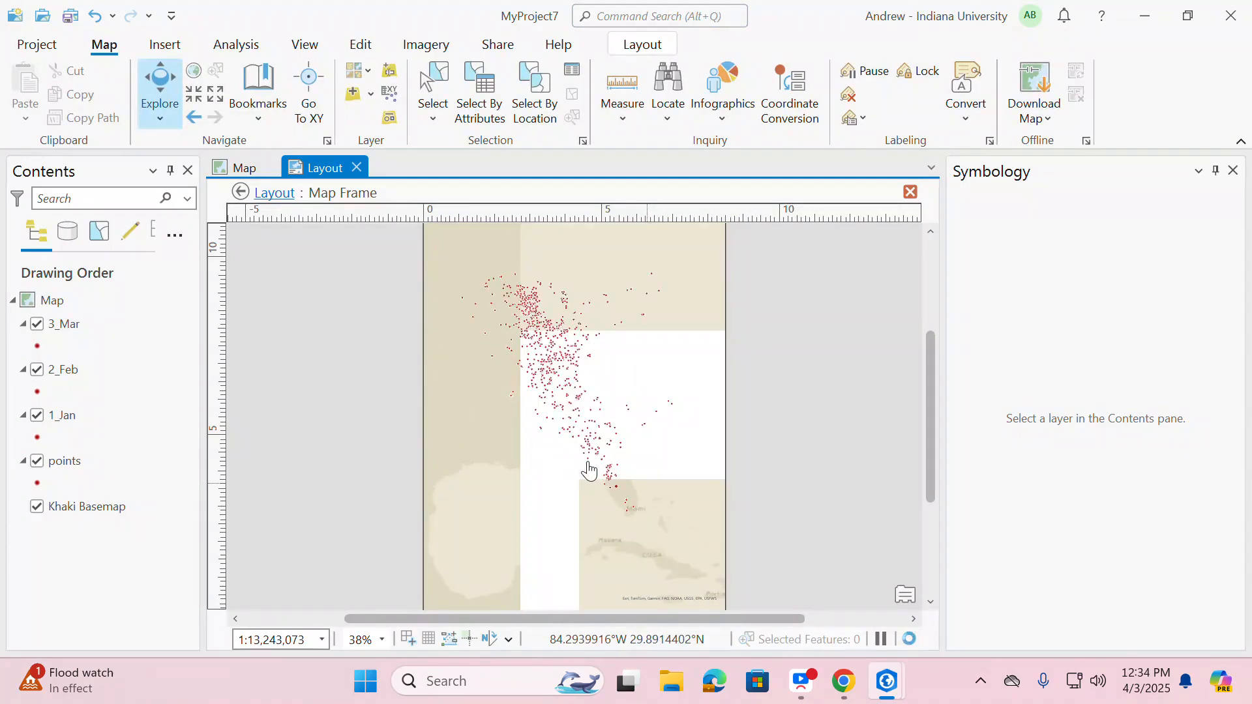
pyautogui.moveTo(595, 470); pyautogui.dragTo(605, 484)
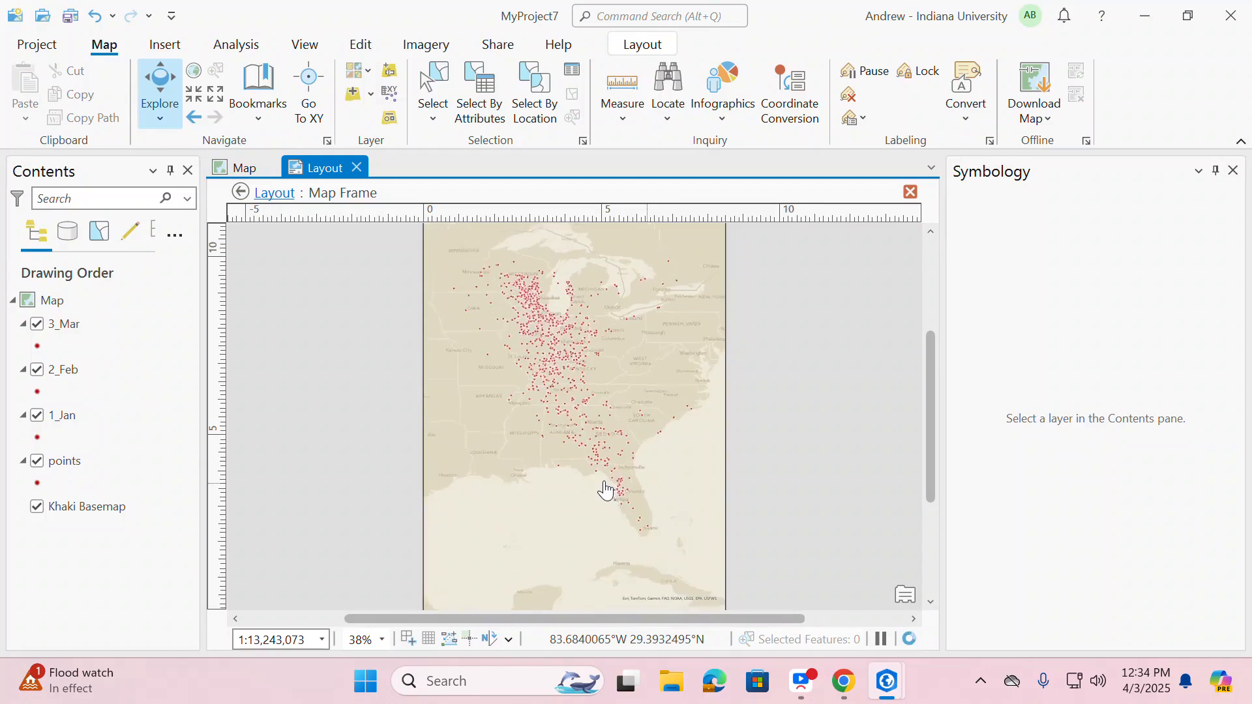
# Step: Zoom the activated map in to 1:8,475,566 and set the layout page zoom to 25%
pyautogui.scroll(2, 604, 490)
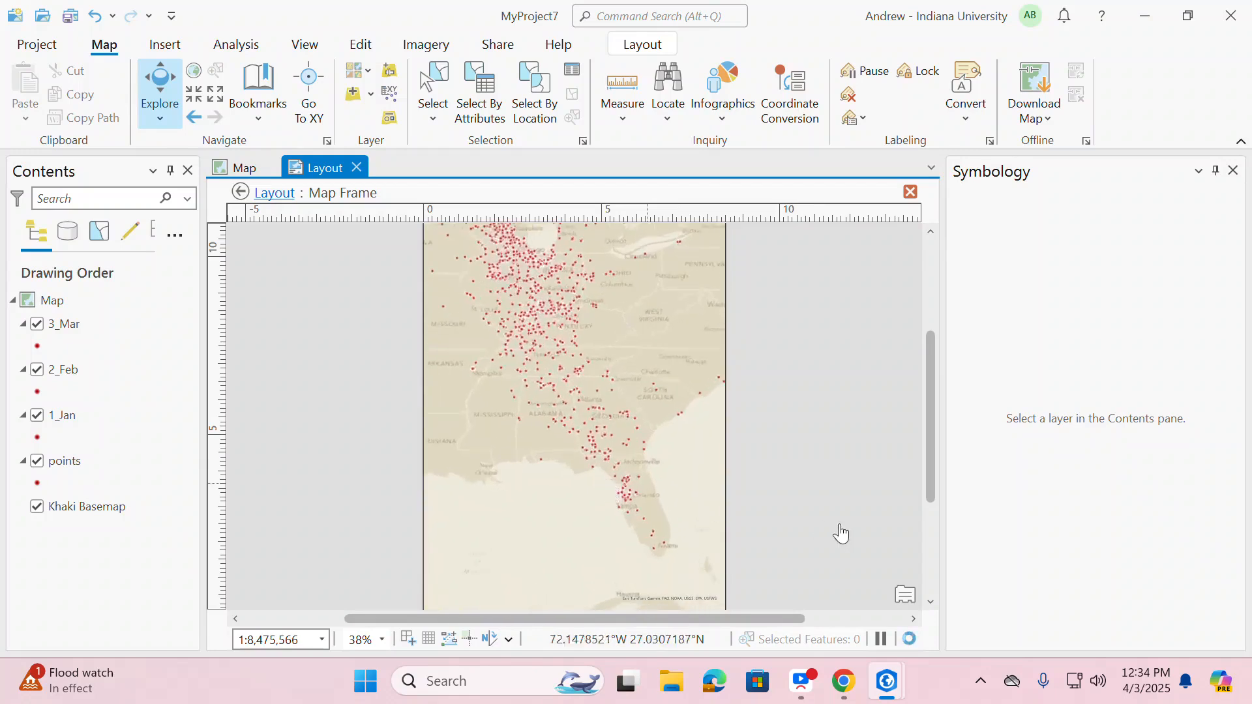
pyautogui.click(382, 640)
pyautogui.click(385, 636)
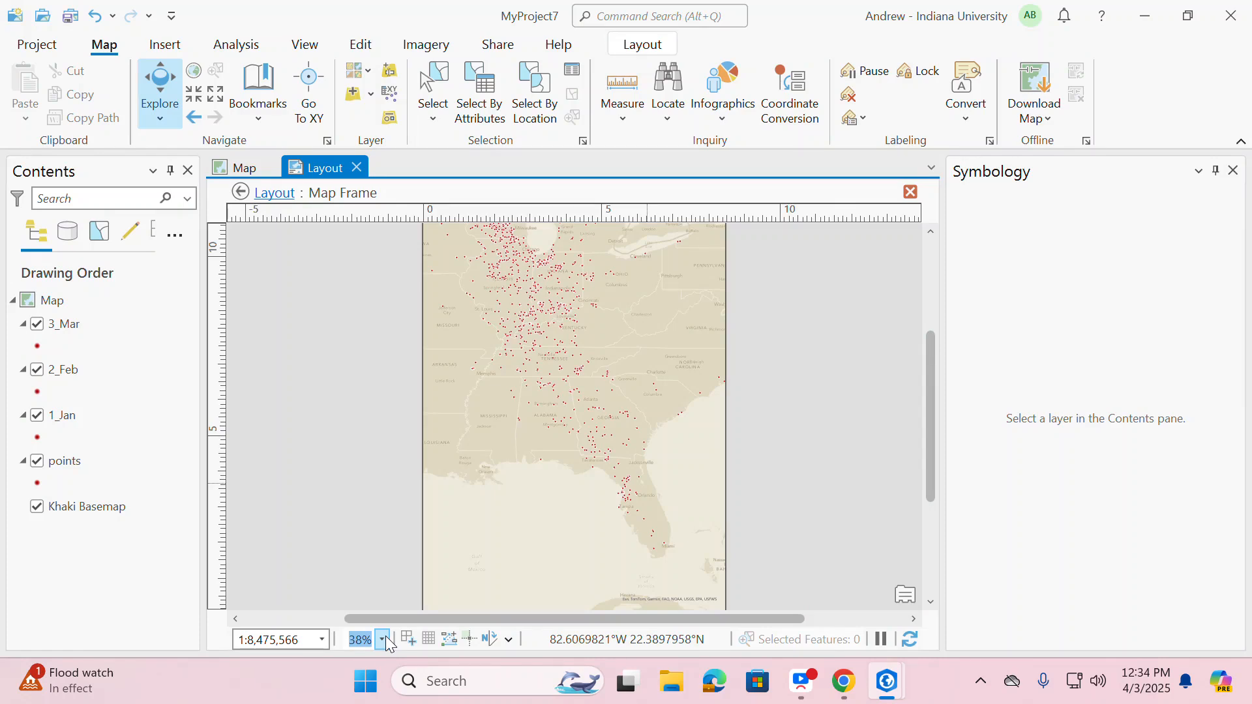
pyautogui.click(384, 639)
pyautogui.click(385, 577)
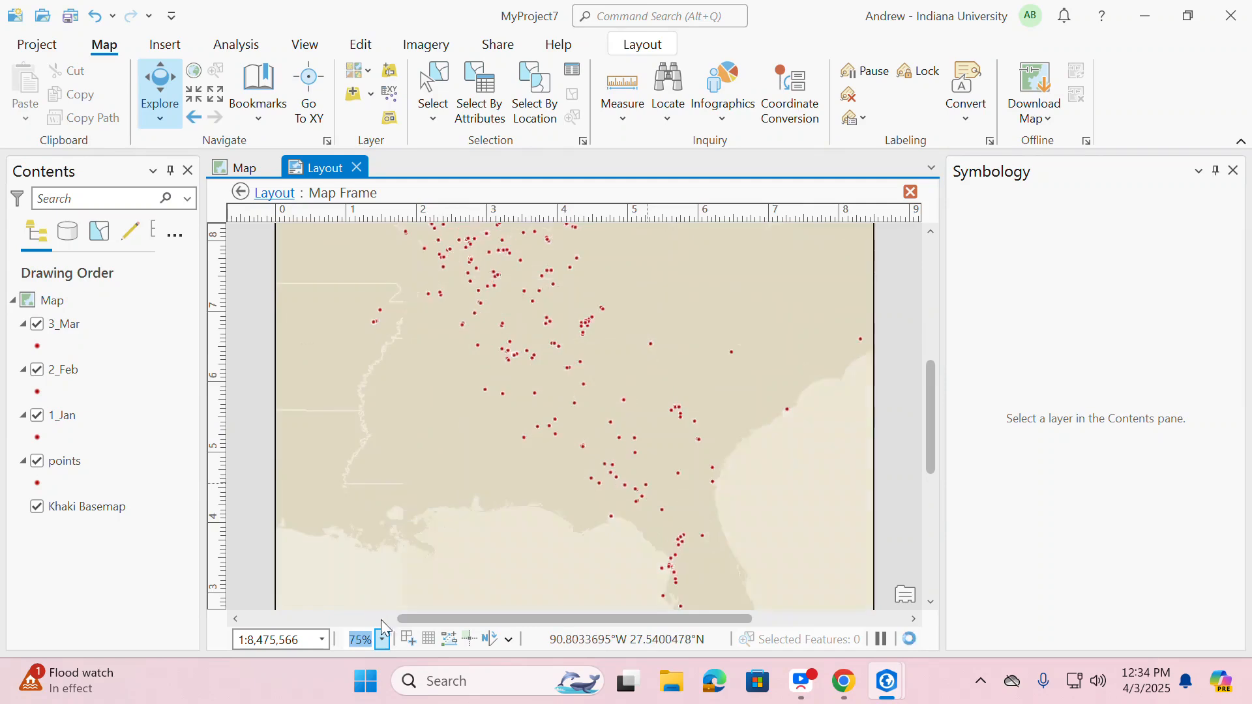
pyautogui.click(382, 639)
pyautogui.click(362, 618)
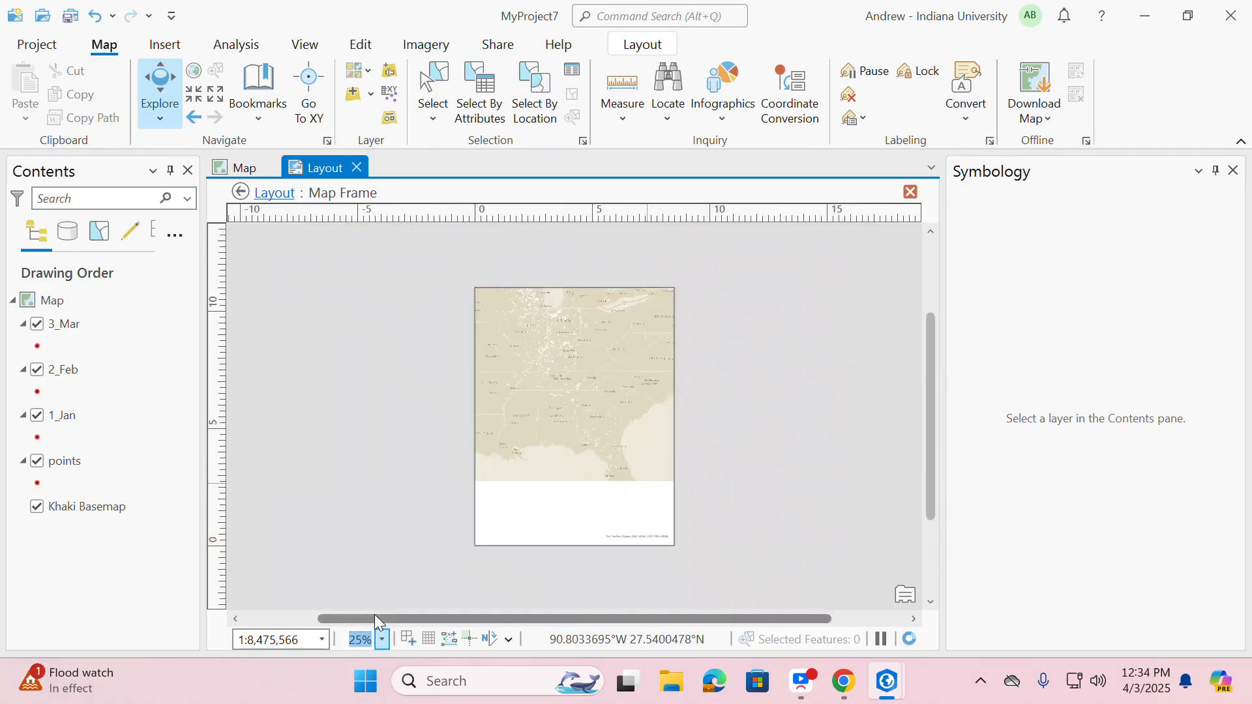
# Step: Try the preset map scales 1:100,000,000 and 1:10,000 on the activated map frame
pyautogui.click(323, 641)
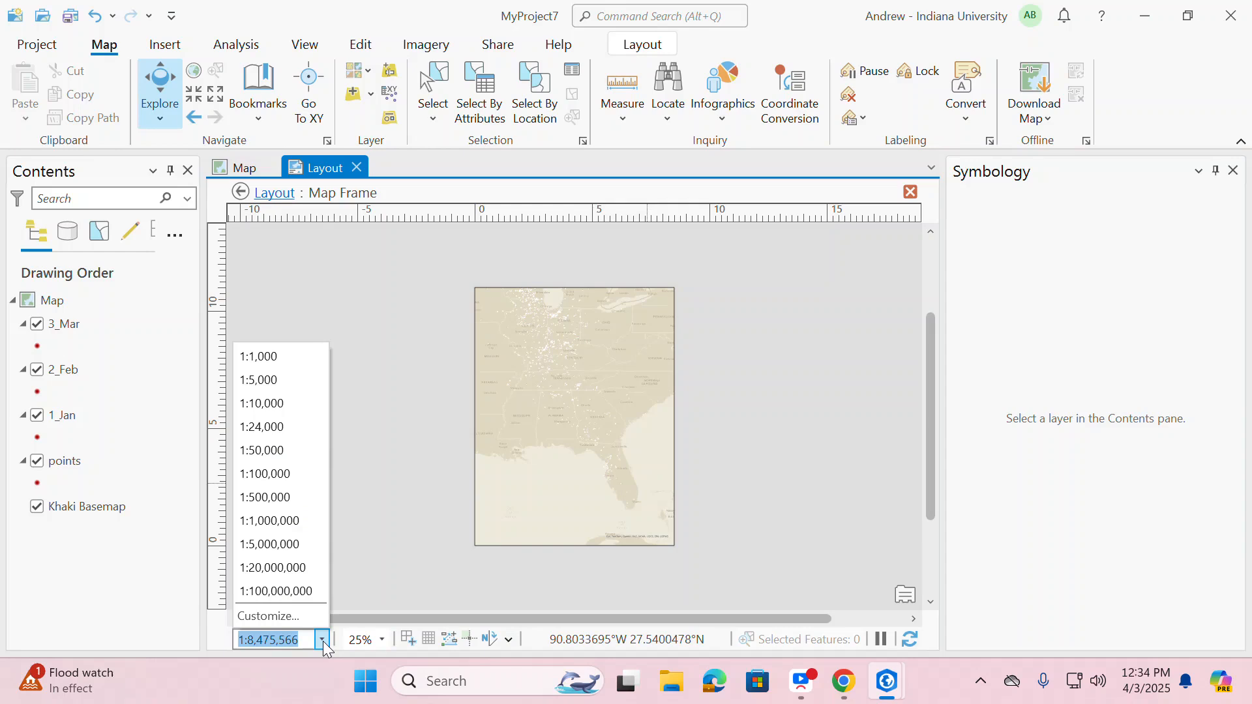
pyautogui.click(293, 591)
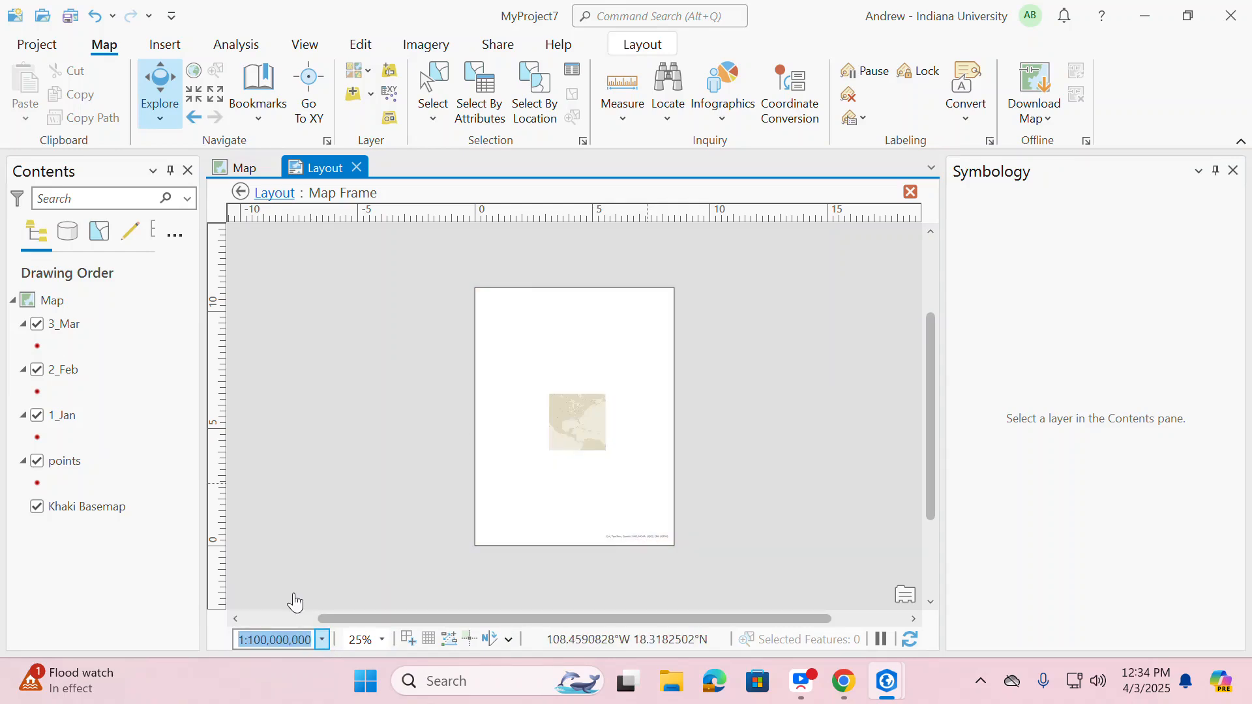
pyautogui.click(322, 641)
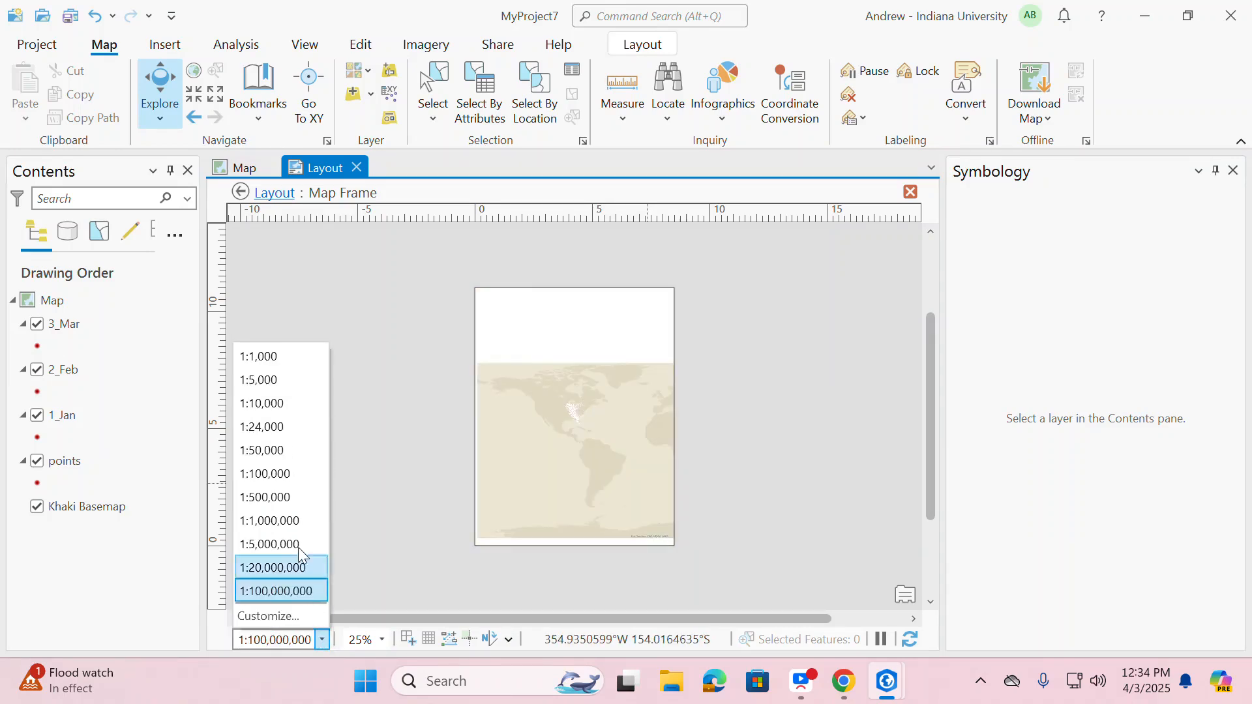
pyautogui.click(292, 396)
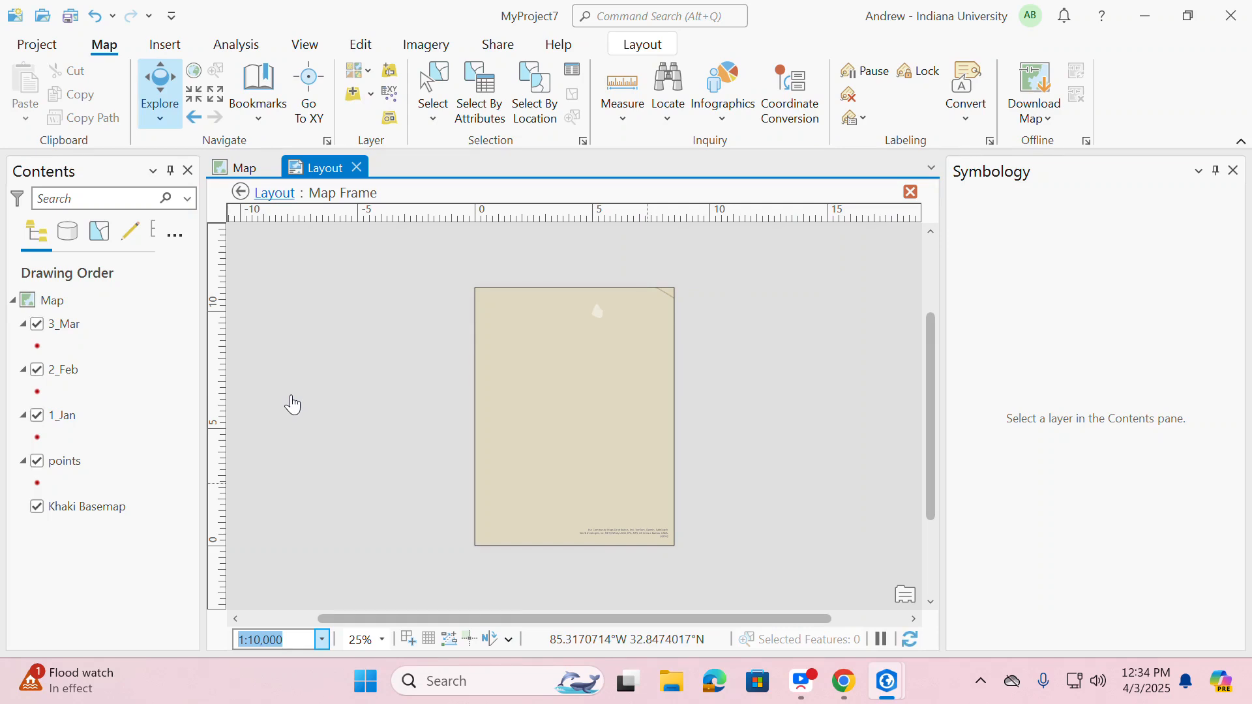
# Step: Undo the scale changes back to the map frame's inserted 1:20,692,301 view and close its activation
pyautogui.click(98, 24)
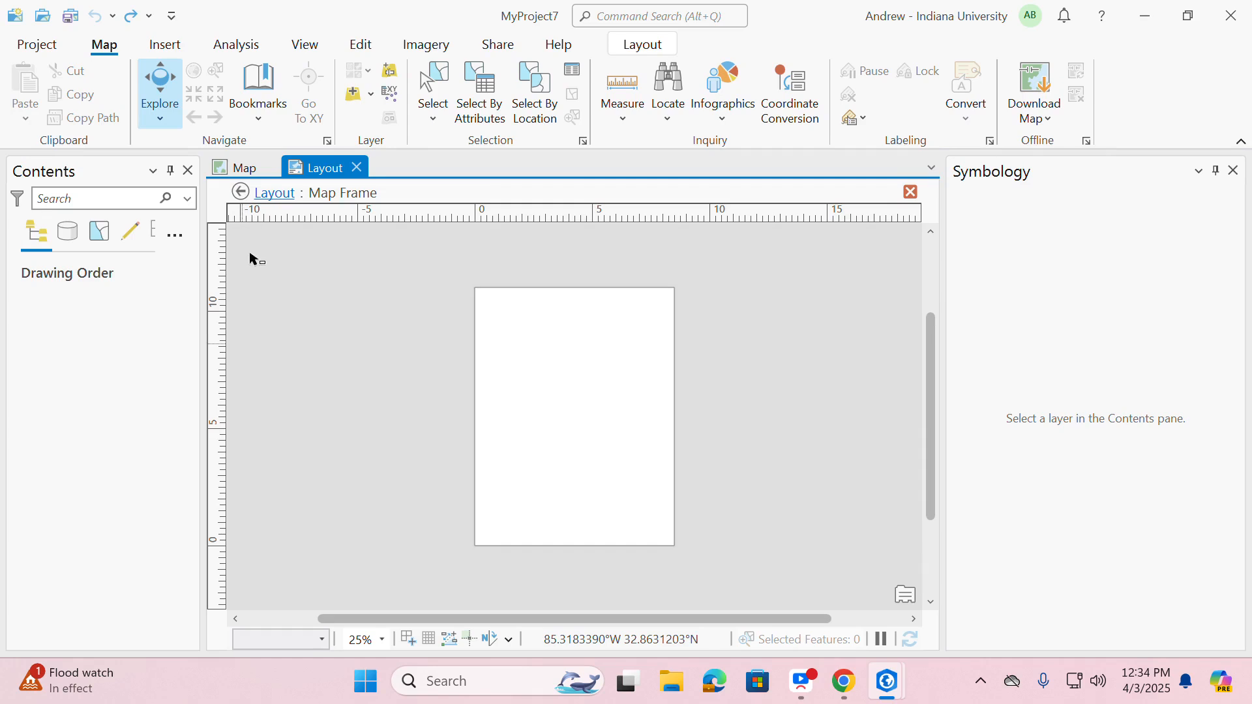
pyautogui.click(126, 24)
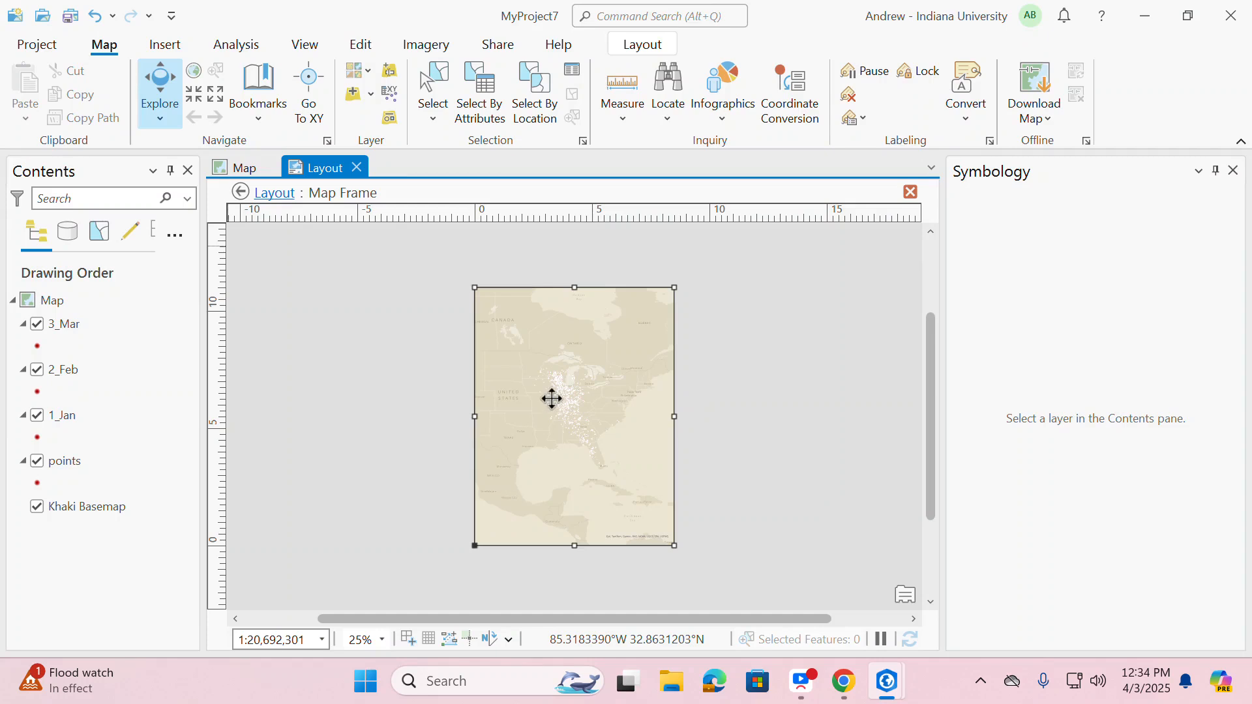
pyautogui.scroll(2, 552, 398)
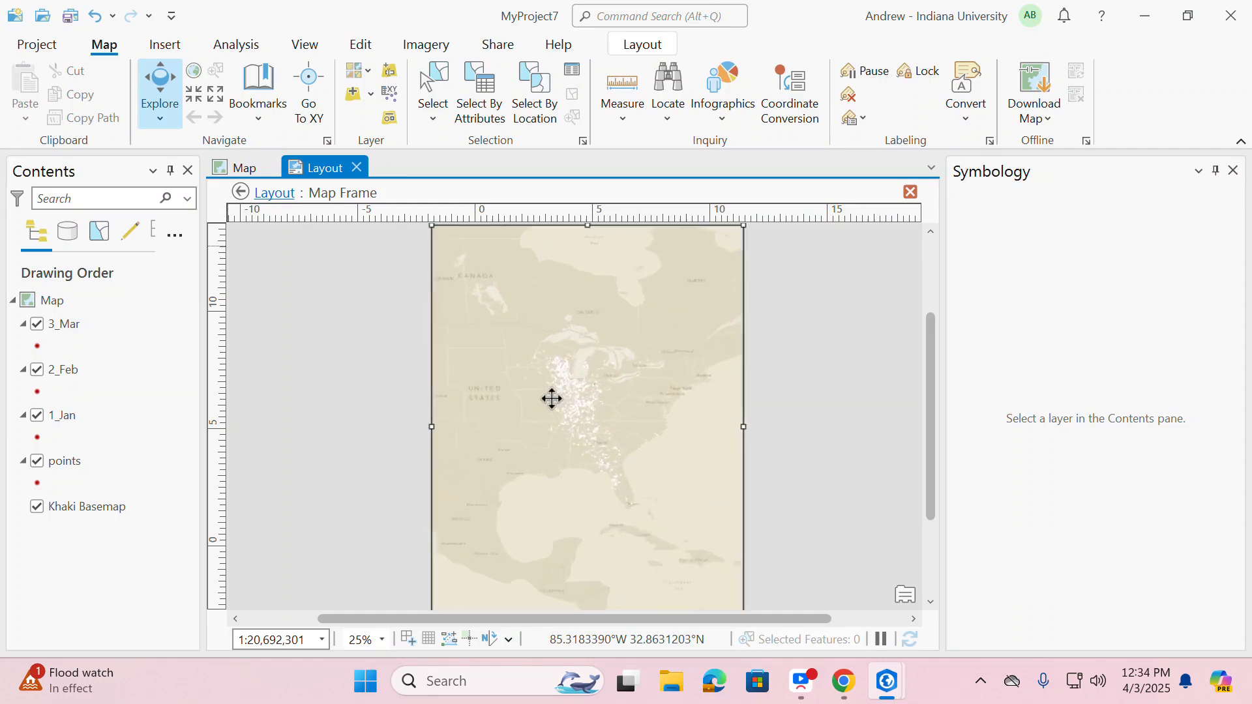
pyautogui.rightClick(606, 468)
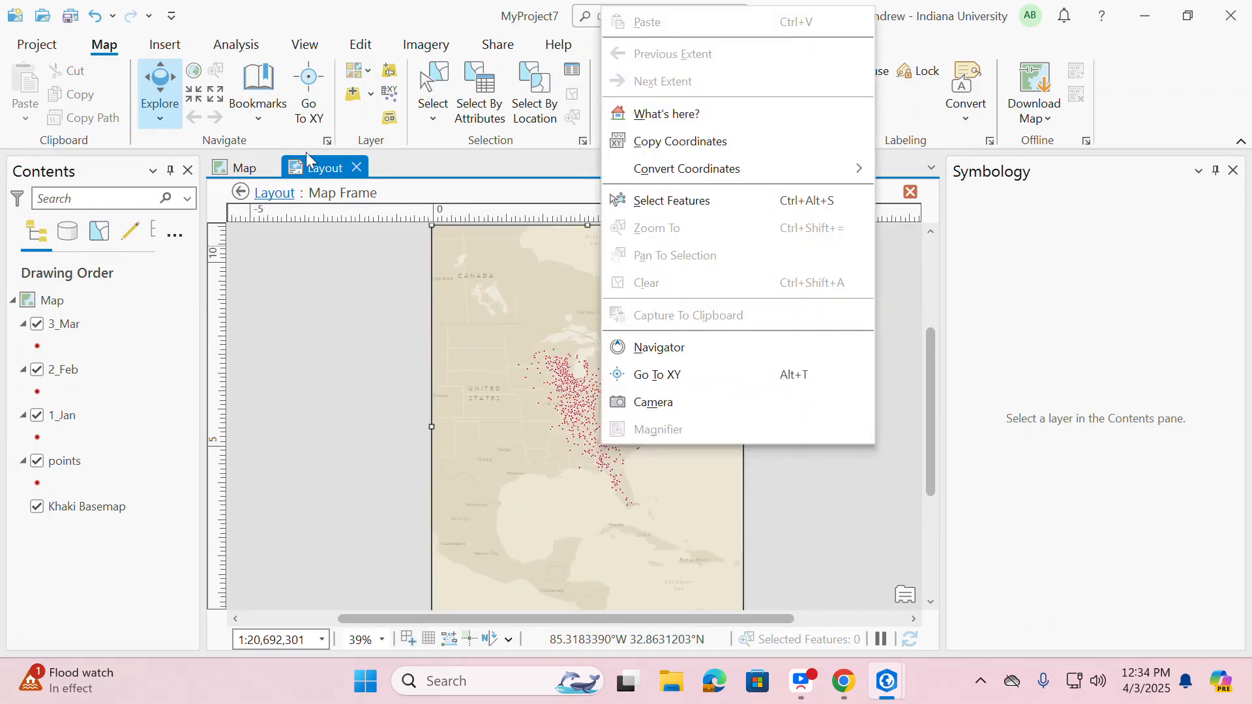
pyautogui.click(418, 12)
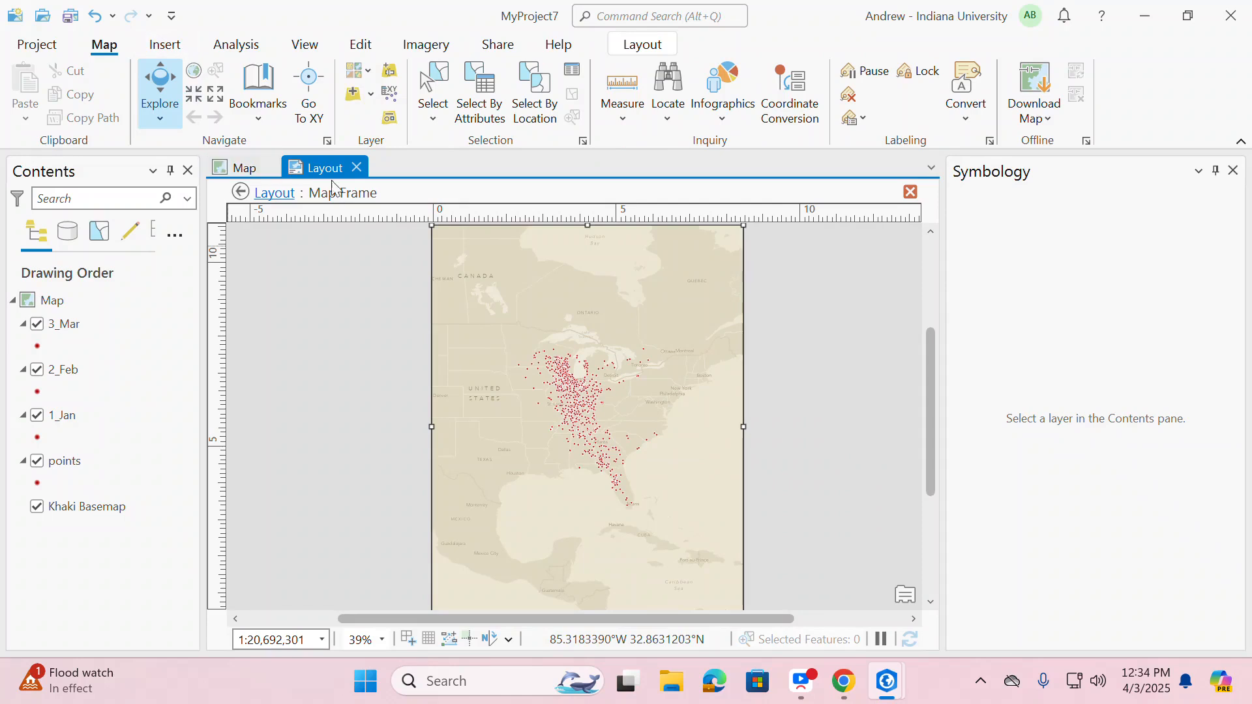
pyautogui.click(634, 47)
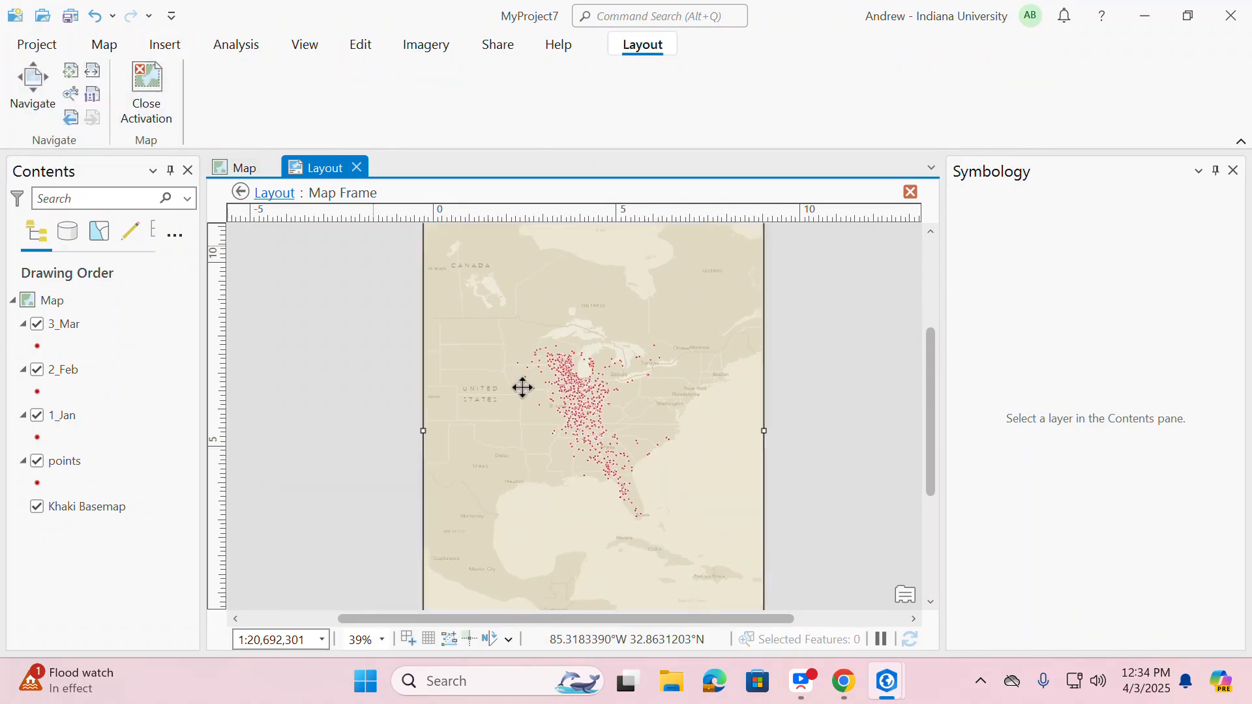
pyautogui.scroll(2, 520, 386)
pyautogui.scroll(-4, 520, 386)
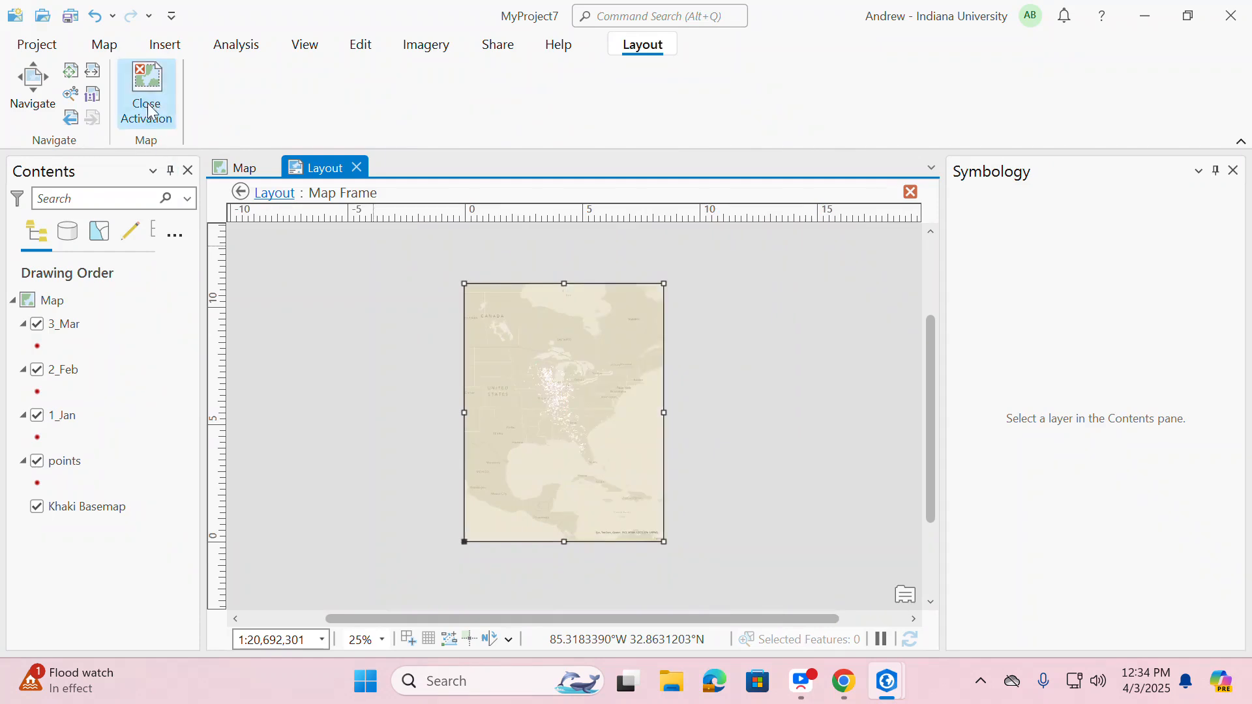
pyautogui.click(147, 91)
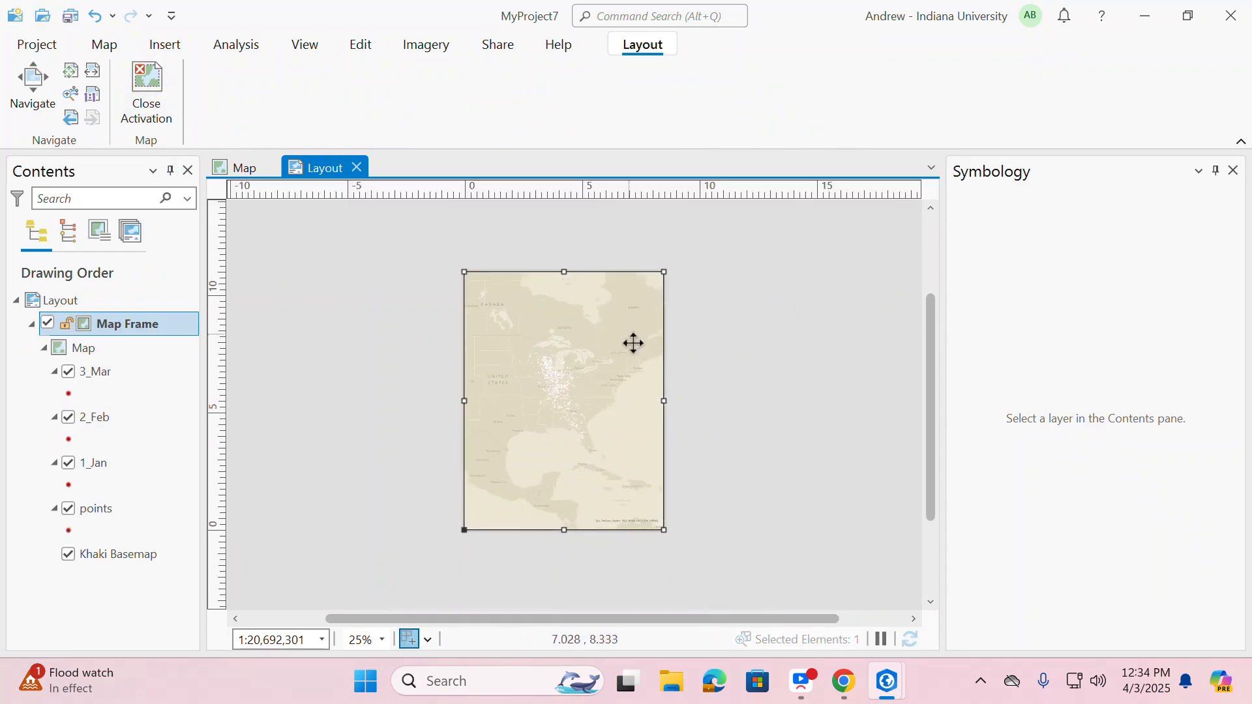
# Step: Activate the map frame and zoom its map in to 1:8,475,566 around the crane points
pyautogui.rightClick(597, 407)
pyautogui.click(659, 14)
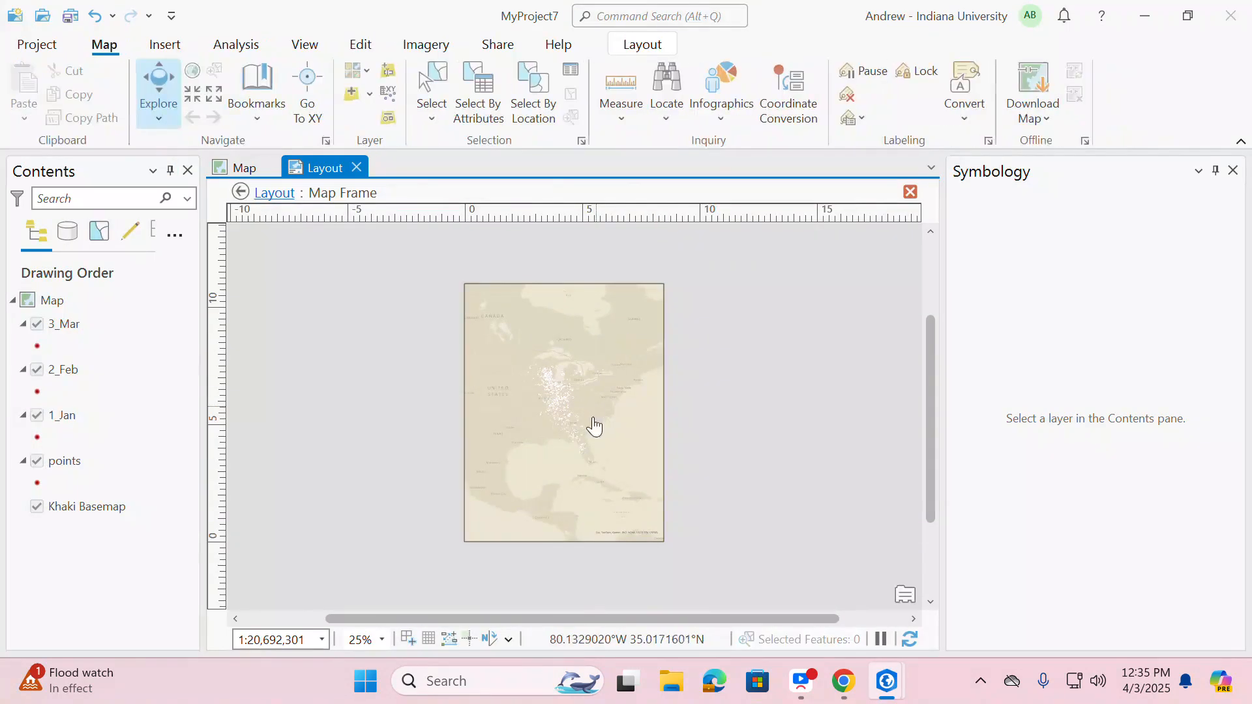
pyautogui.scroll(2, 570, 450)
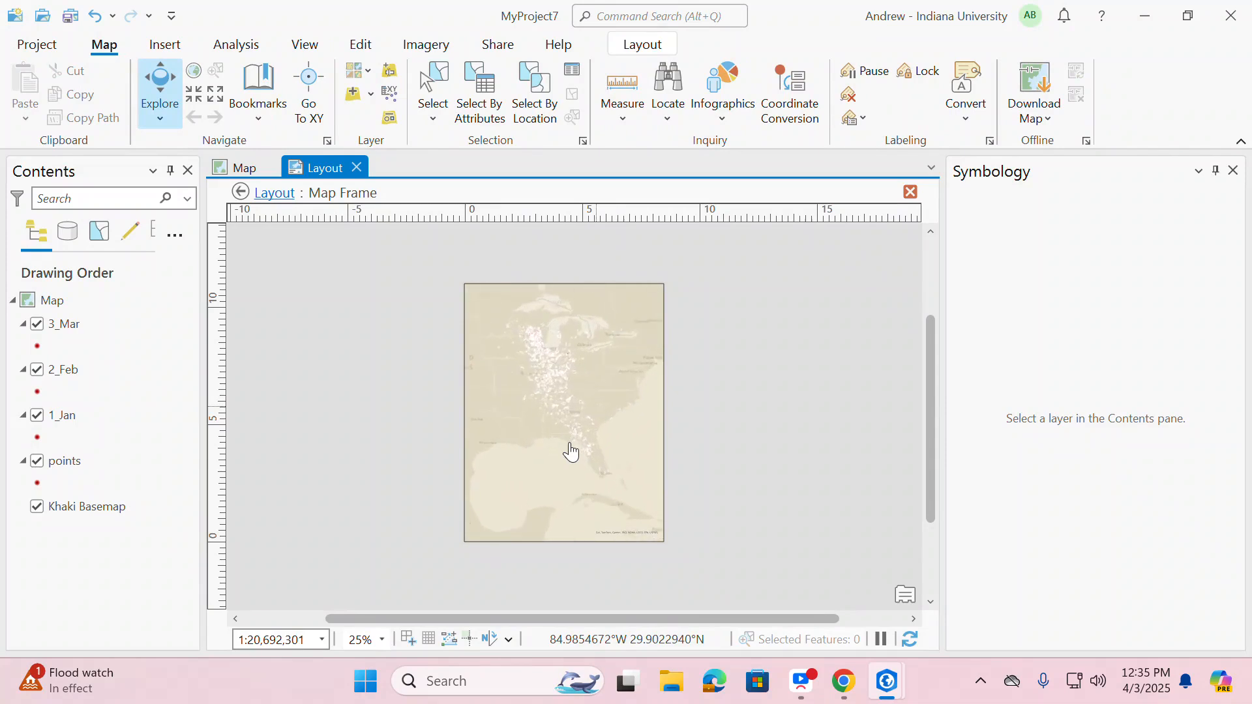
pyautogui.scroll(2, 573, 450)
pyautogui.moveTo(573, 450); pyautogui.dragTo(586, 471)
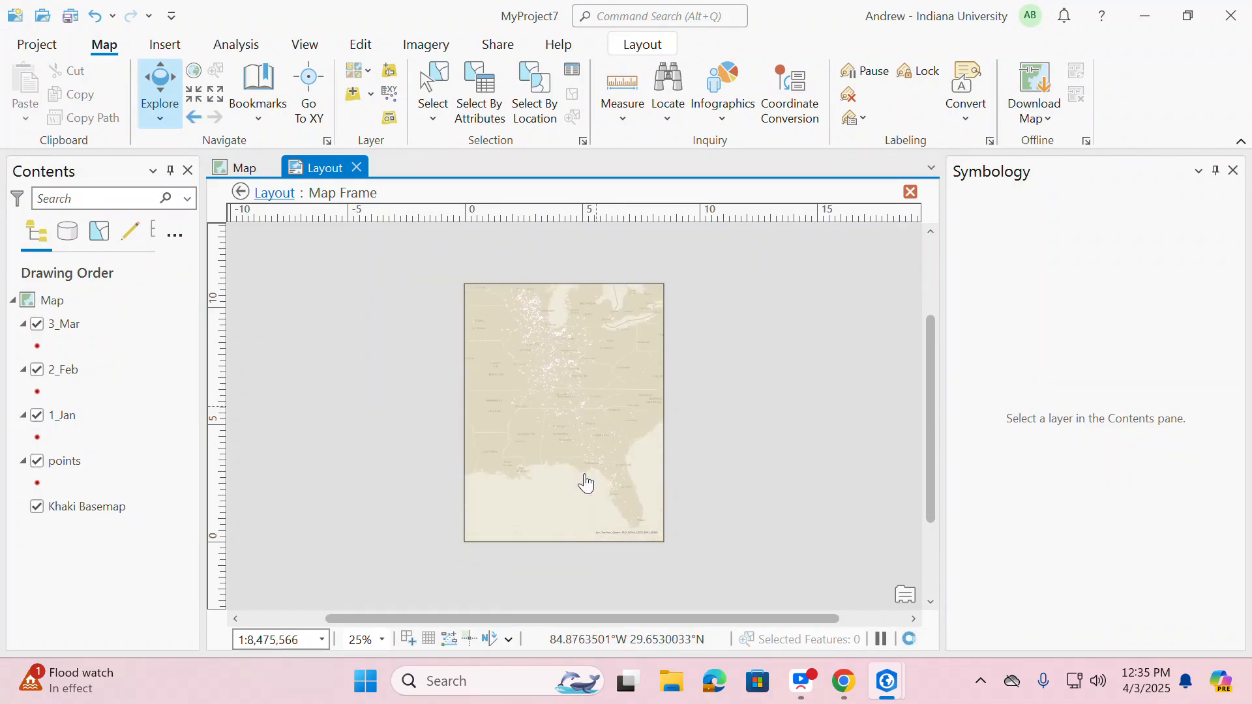
pyautogui.scroll(-1, 586, 483)
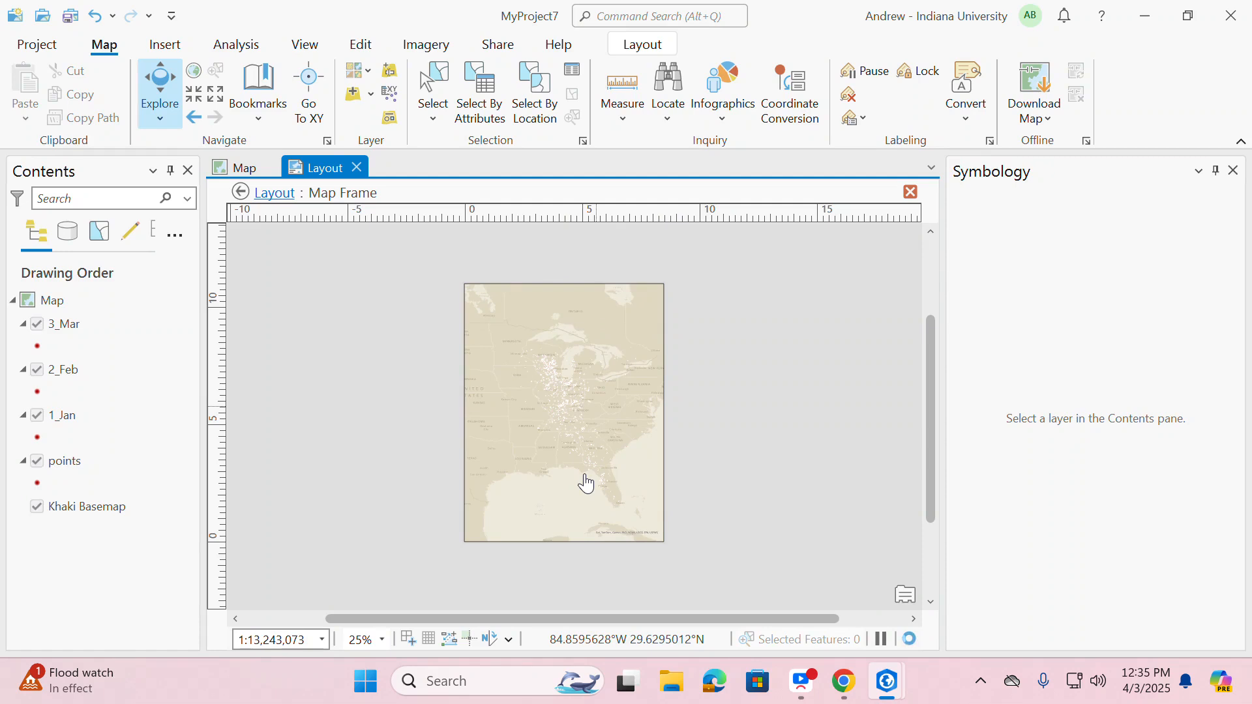
pyautogui.scroll(1, 586, 482)
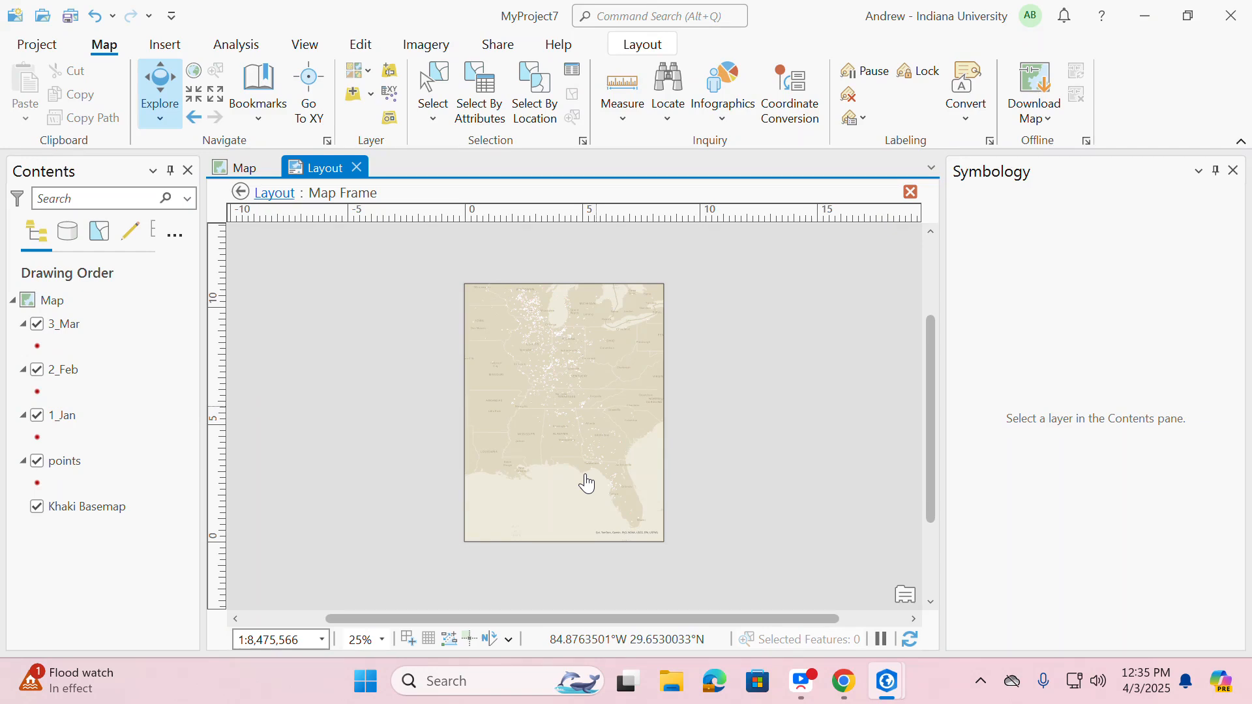
# Step: Set the map scale to 1:10,475,566 and pan so the crane points from the Great Lakes to Florida fit the frame
pyautogui.click(256, 641)
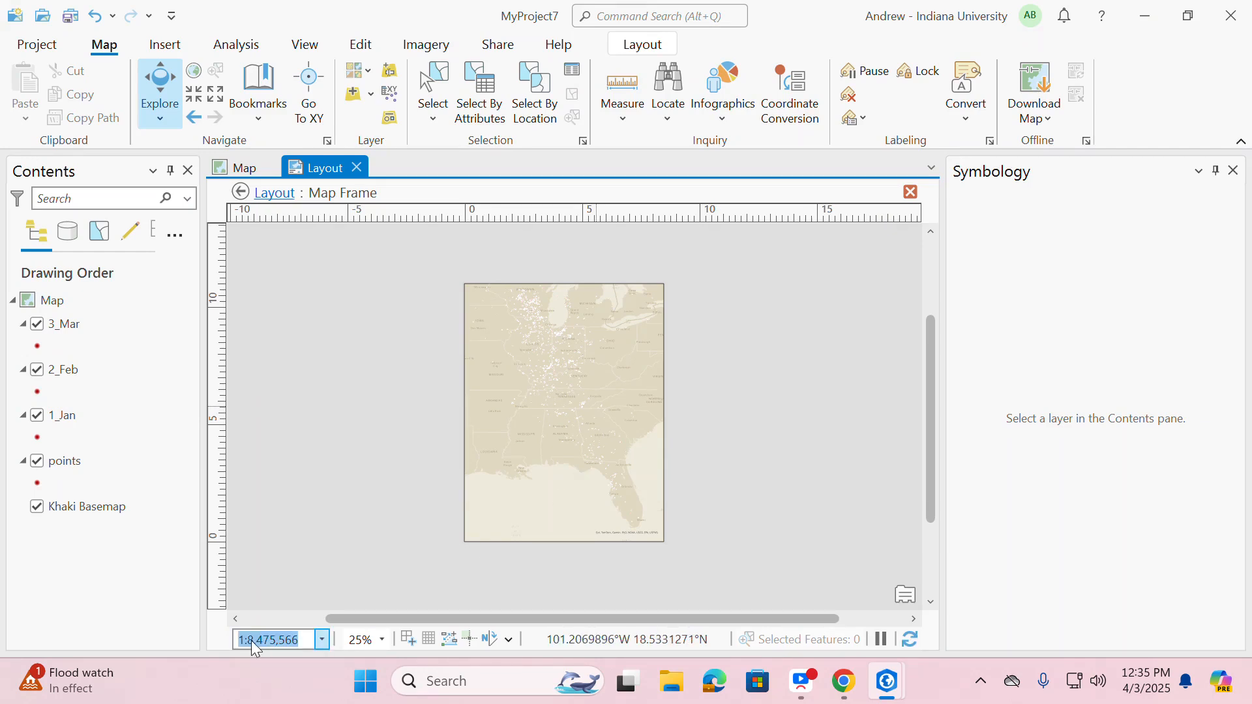
pyautogui.click(254, 642)
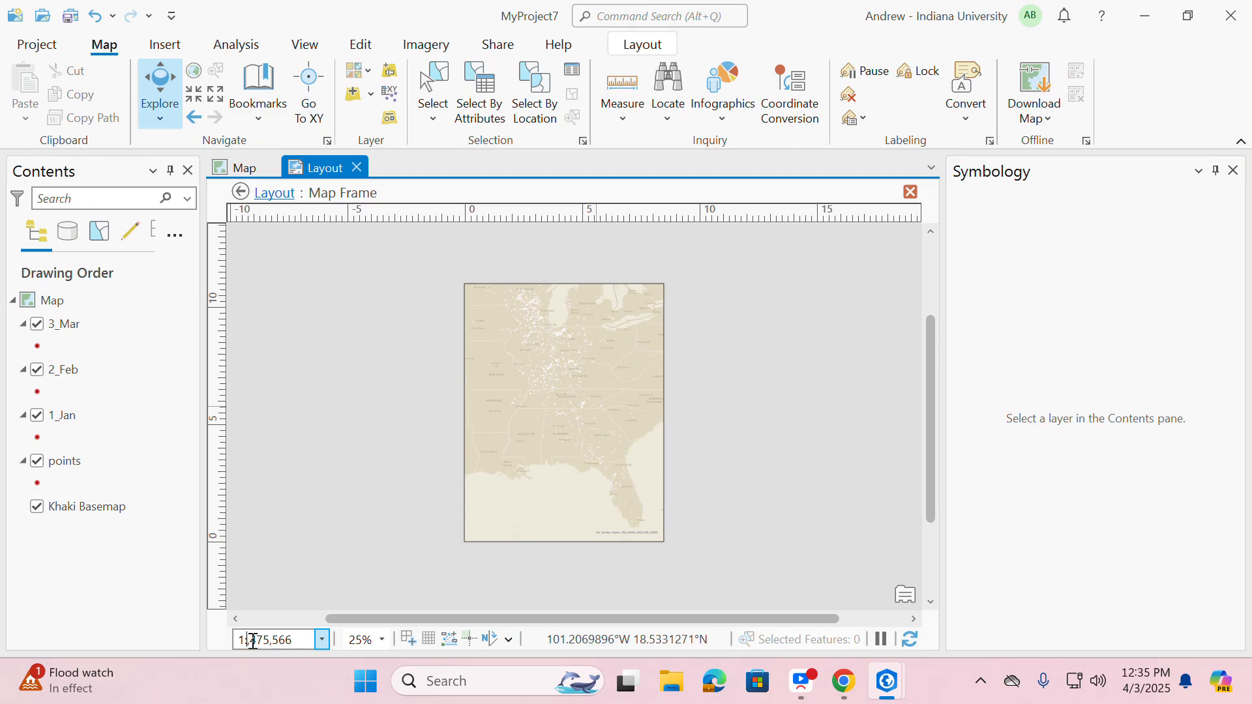
pyautogui.press('Return')
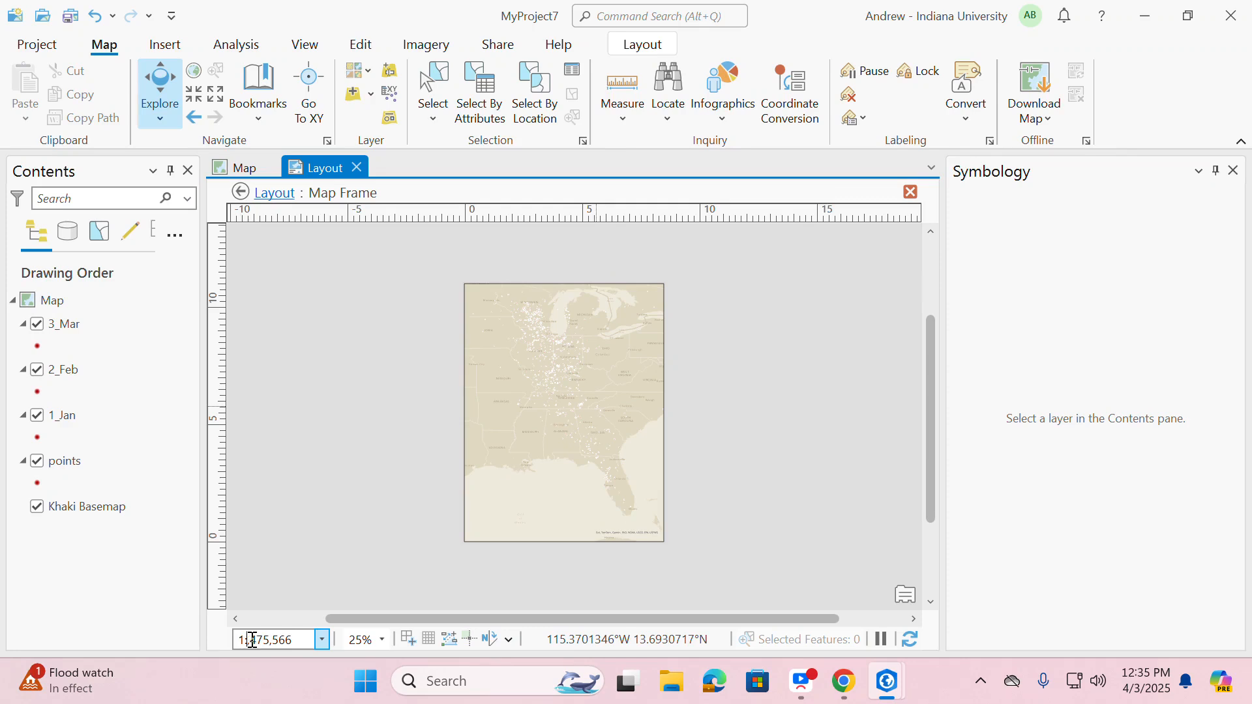
pyautogui.write('10,')
pyautogui.press('Return')
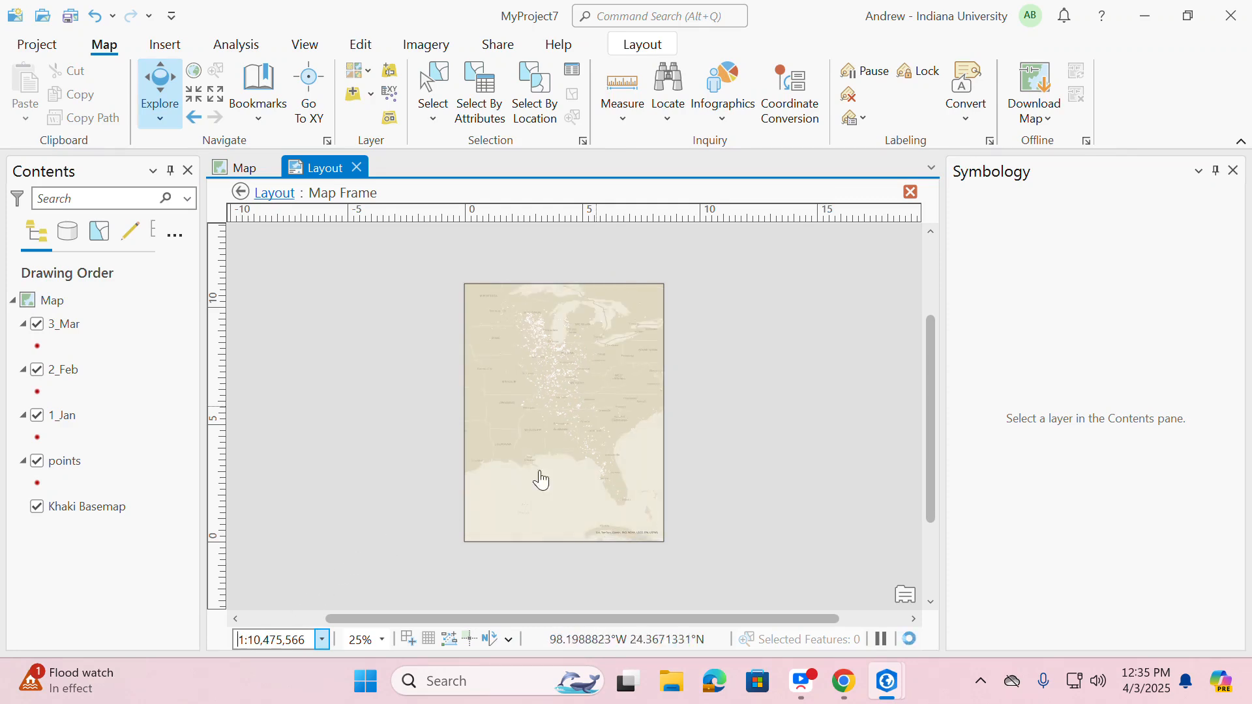
pyautogui.moveTo(606, 433); pyautogui.dragTo(612, 447)
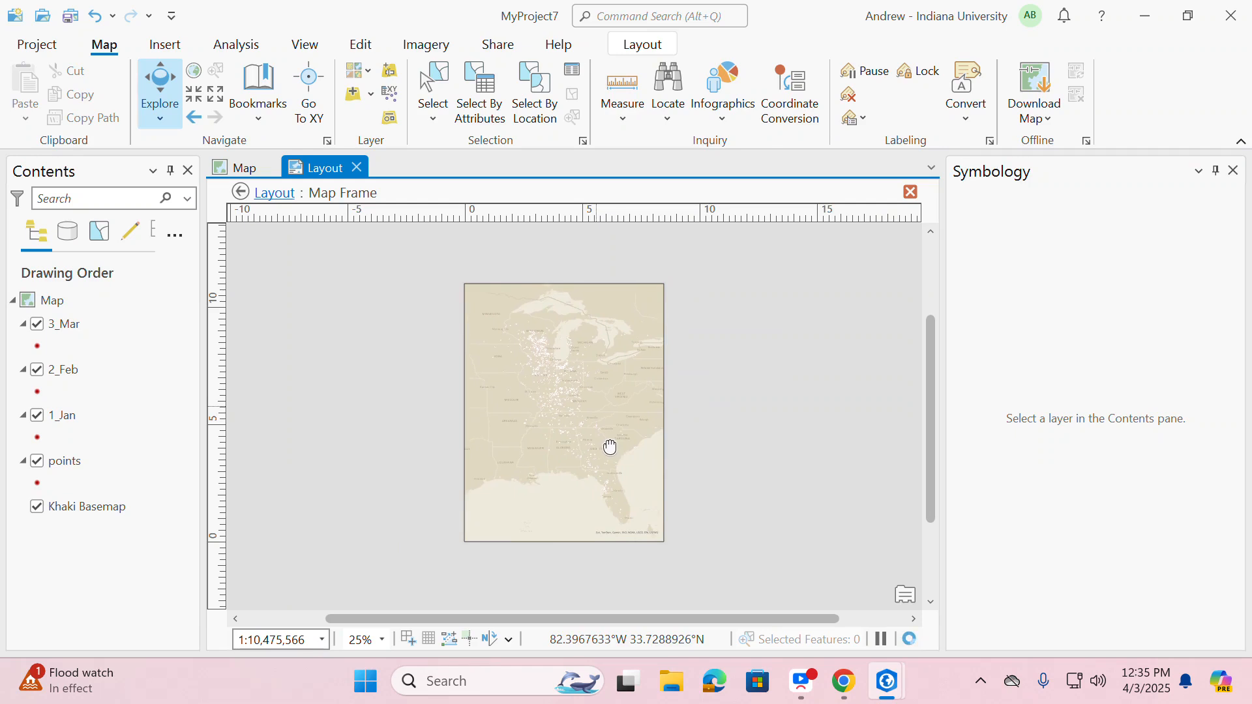
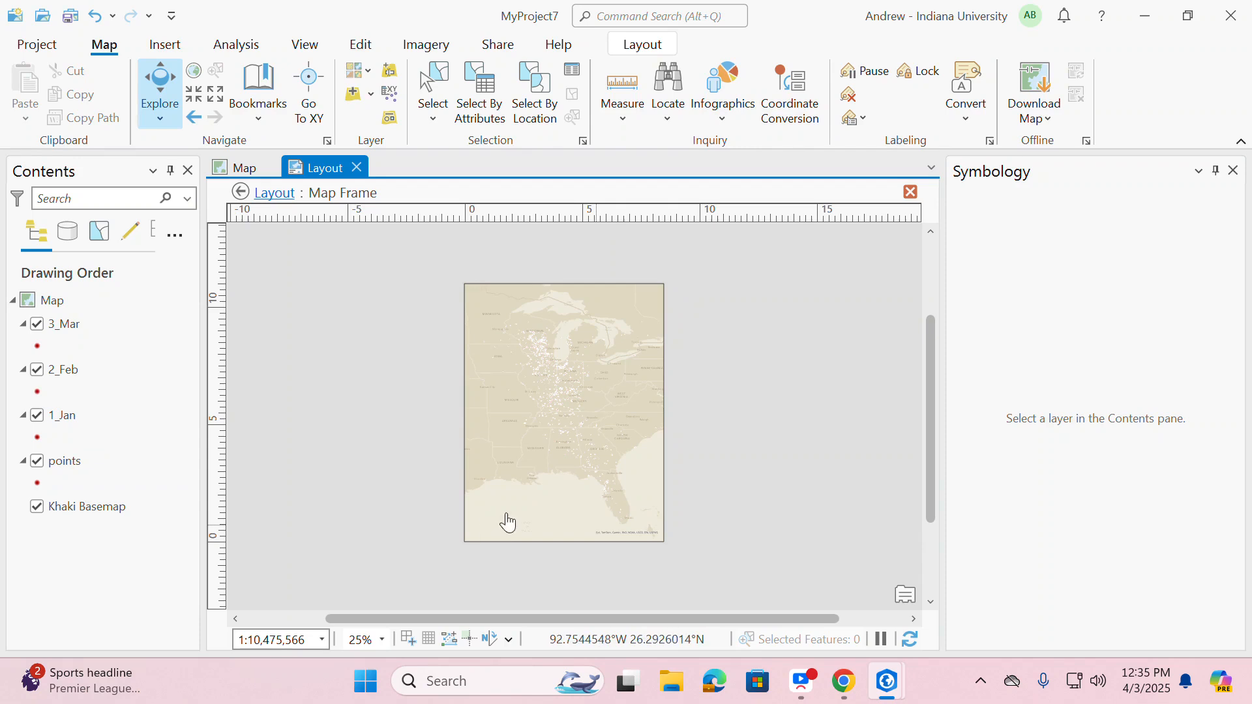
# Step: Finish adjusting the map view at 1:10,475,566 and close the map frame's activation
pyautogui.scroll(1, 638, 521)
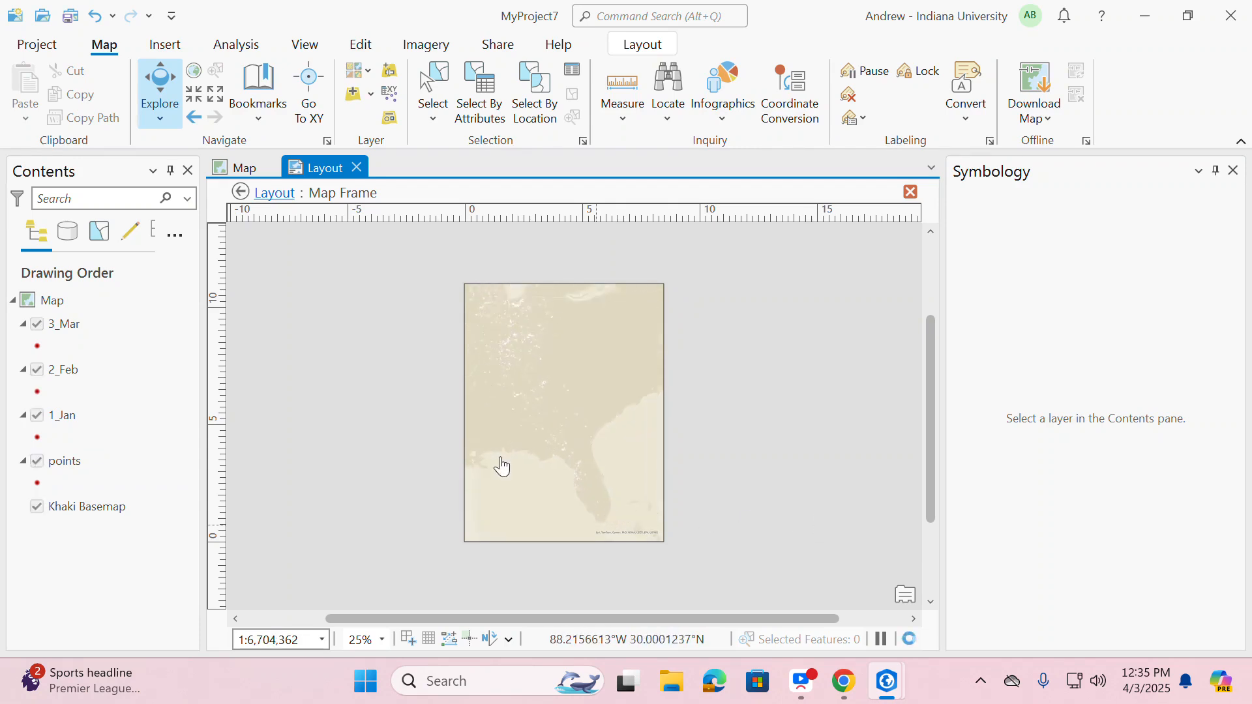
pyautogui.scroll(1, 522, 462)
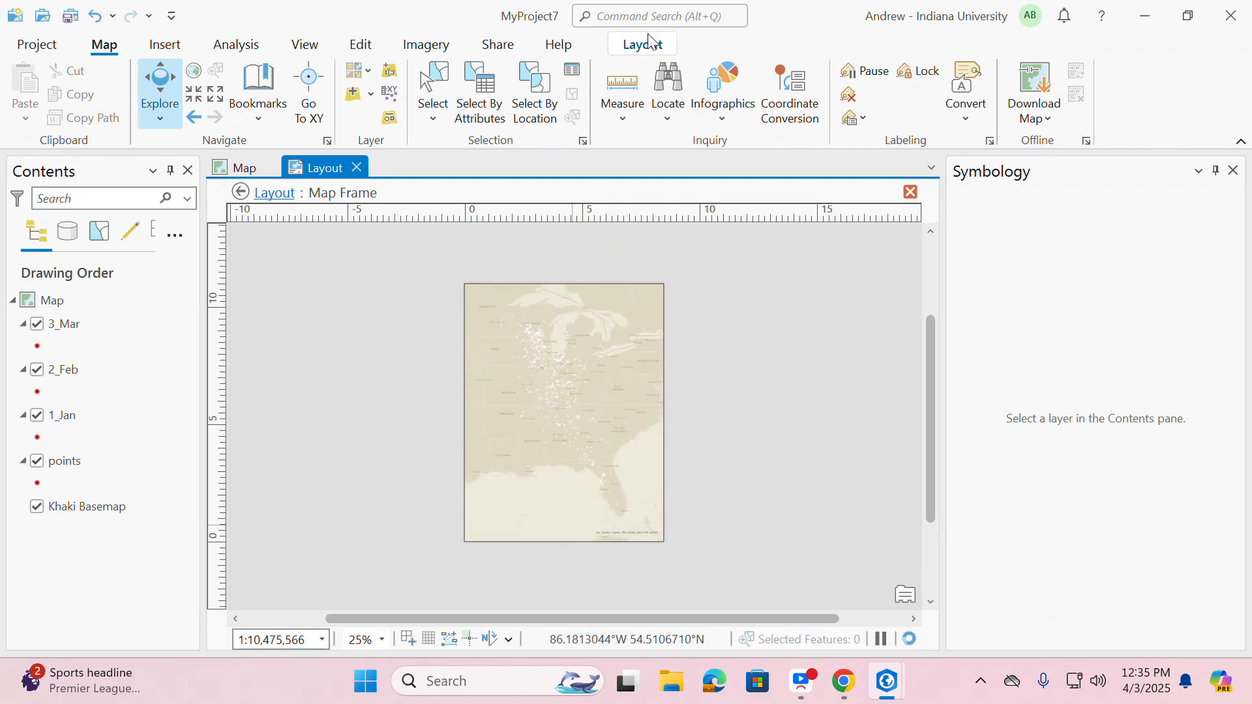
pyautogui.click(642, 45)
pyautogui.click(147, 91)
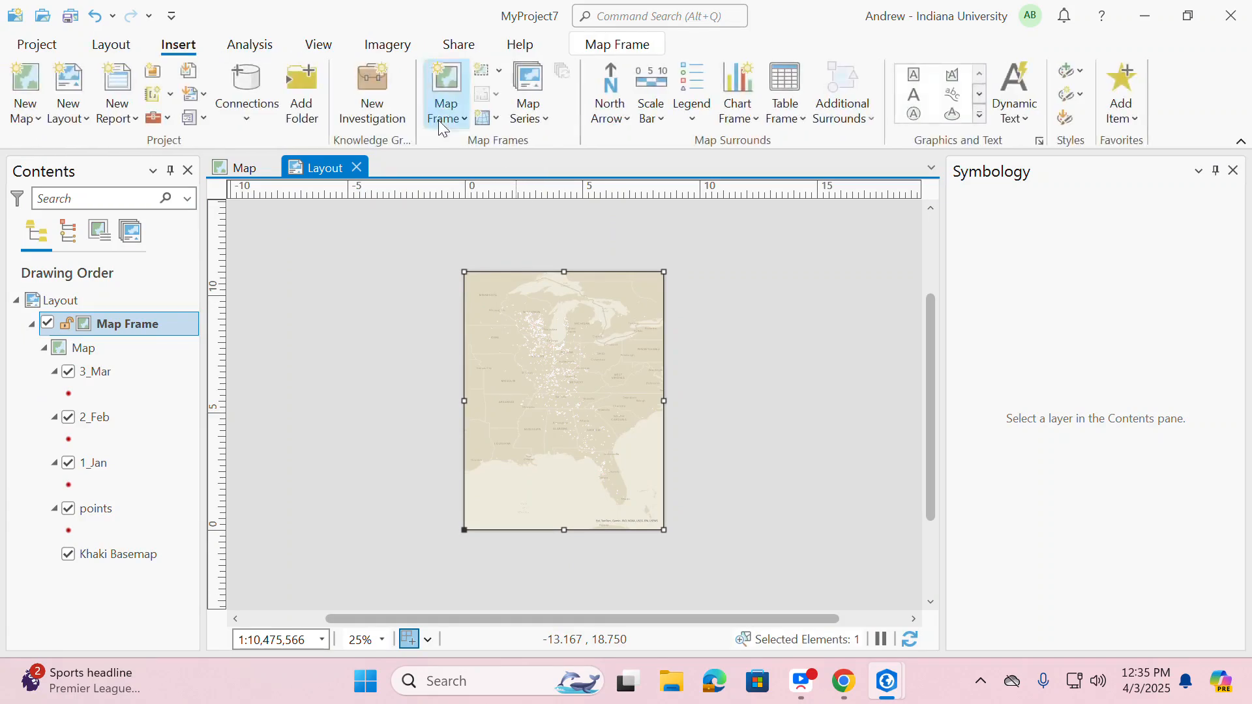
# Step: Insert a Legend 1 style legend on the layout and position it over the Gulf of Mexico, west of Florida
pyautogui.click(690, 109)
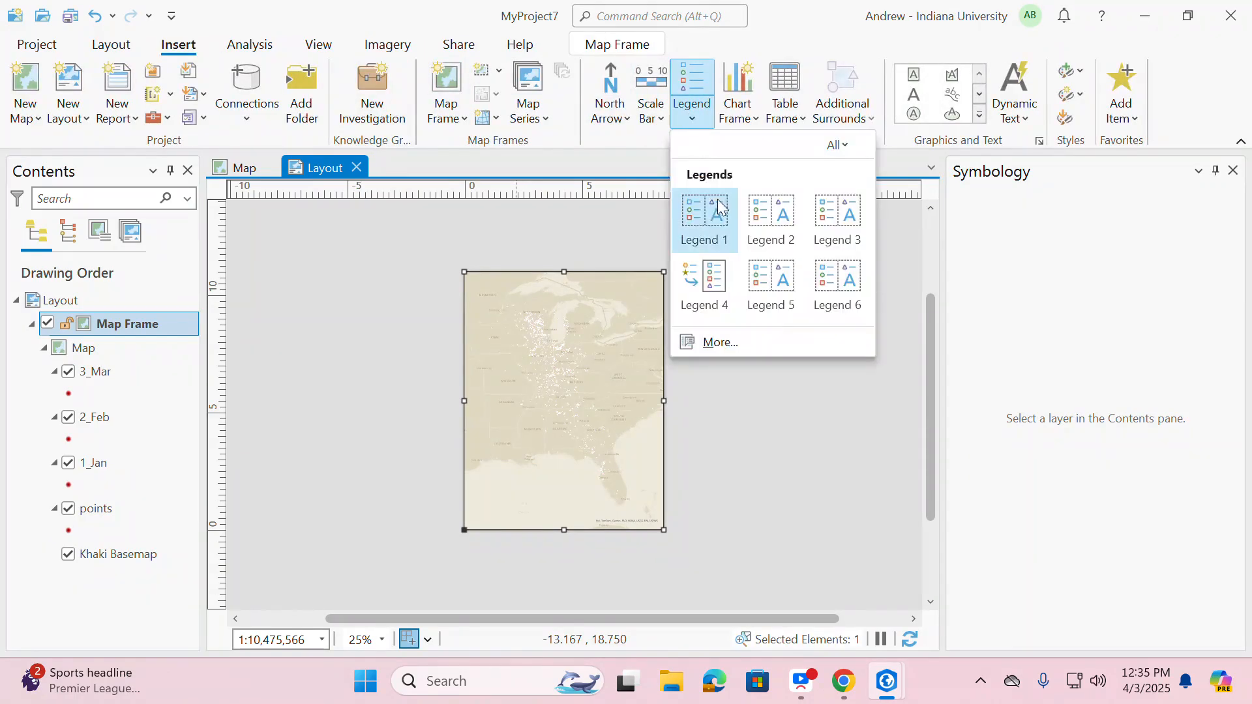
pyautogui.click(715, 218)
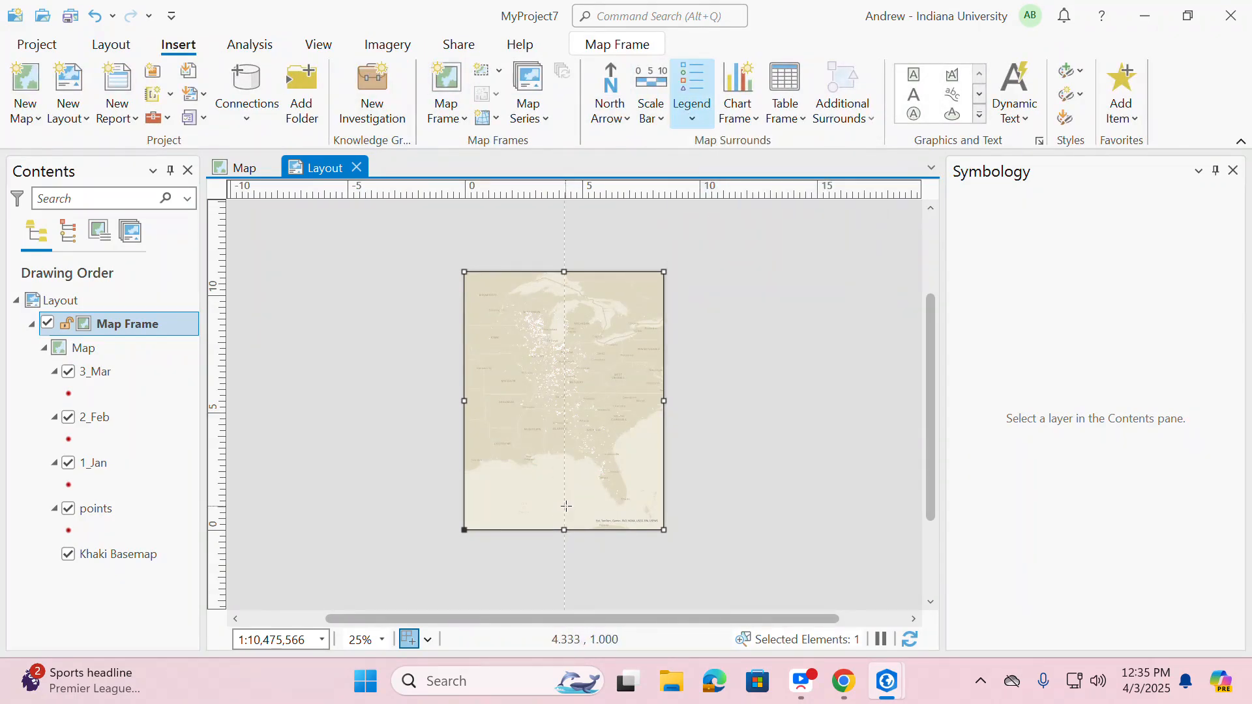
pyautogui.click(542, 480)
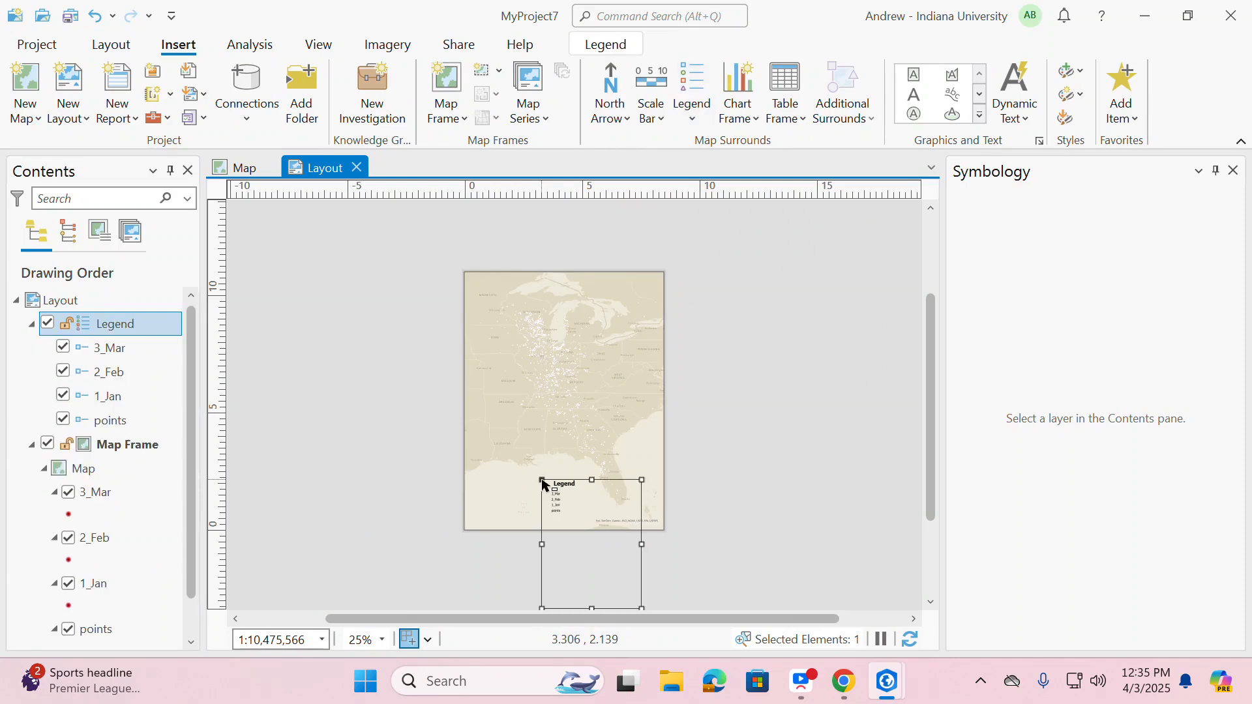
pyautogui.scroll(6, 561, 512)
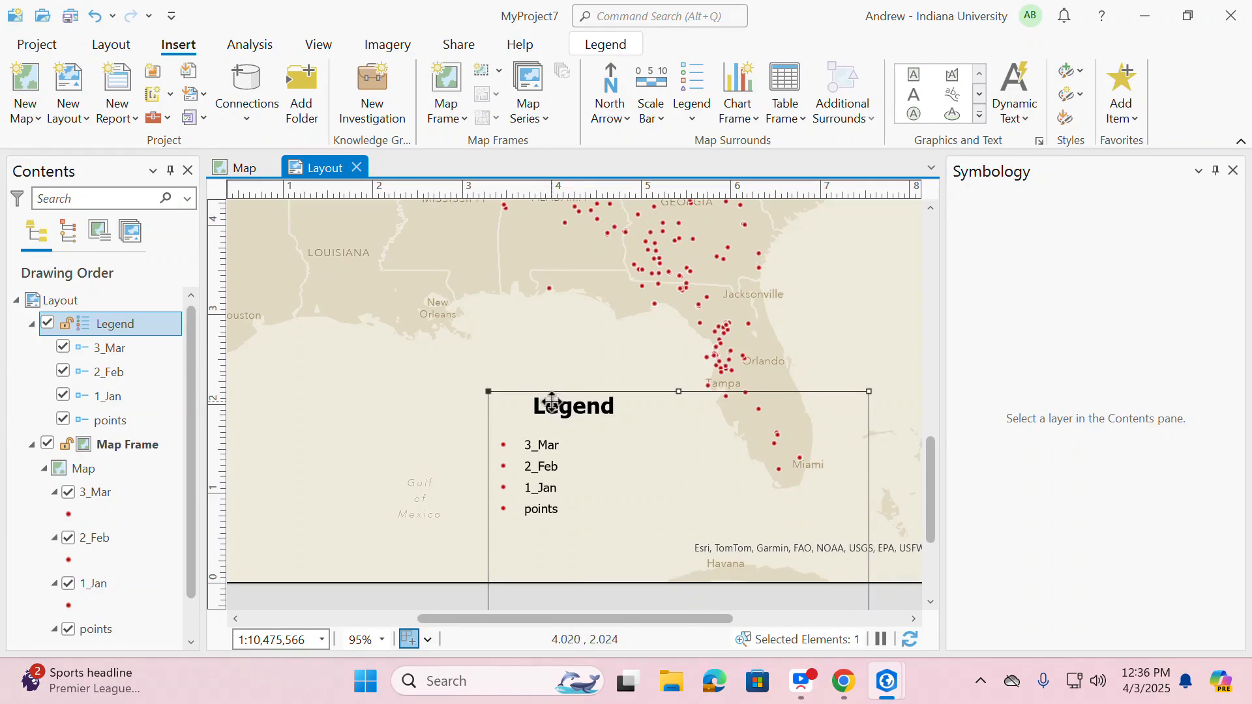
pyautogui.moveTo(551, 400); pyautogui.dragTo(533, 392)
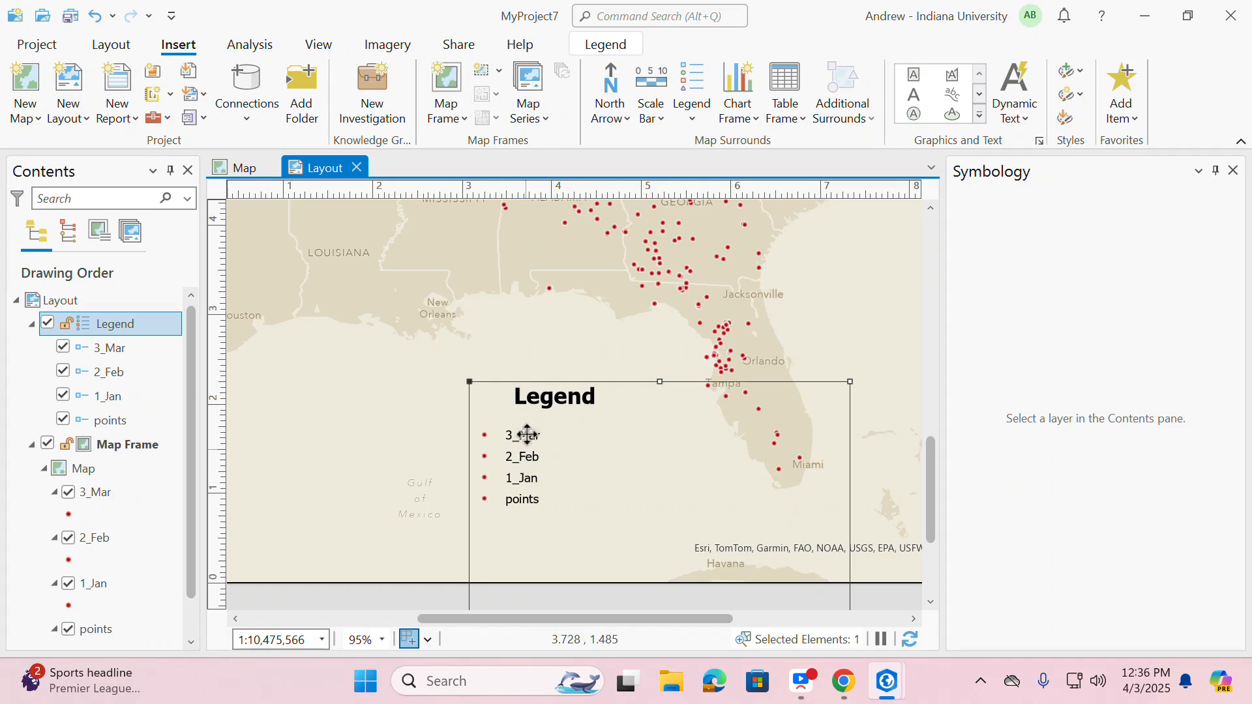
# Step: Move the legend slightly up over the Gulf of Mexico, convert it to graphics and clear the selection
pyautogui.moveTo(532, 389); pyautogui.dragTo(547, 349)
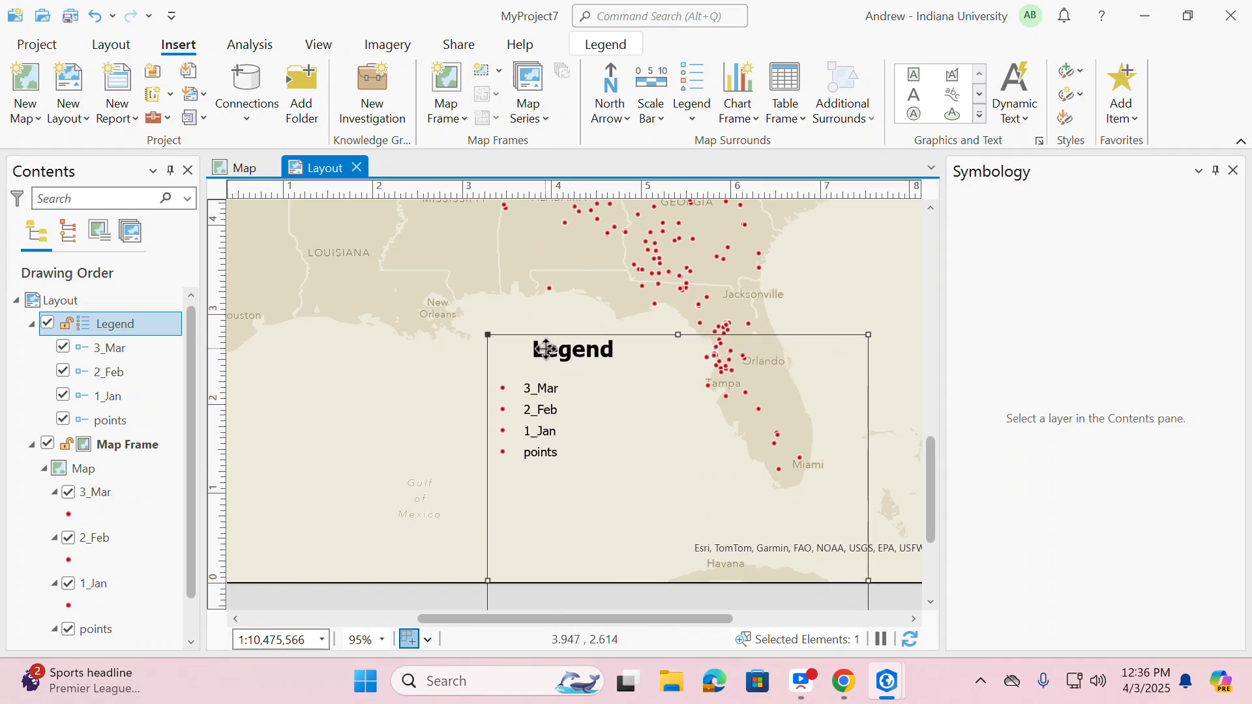
pyautogui.rightClick(550, 357)
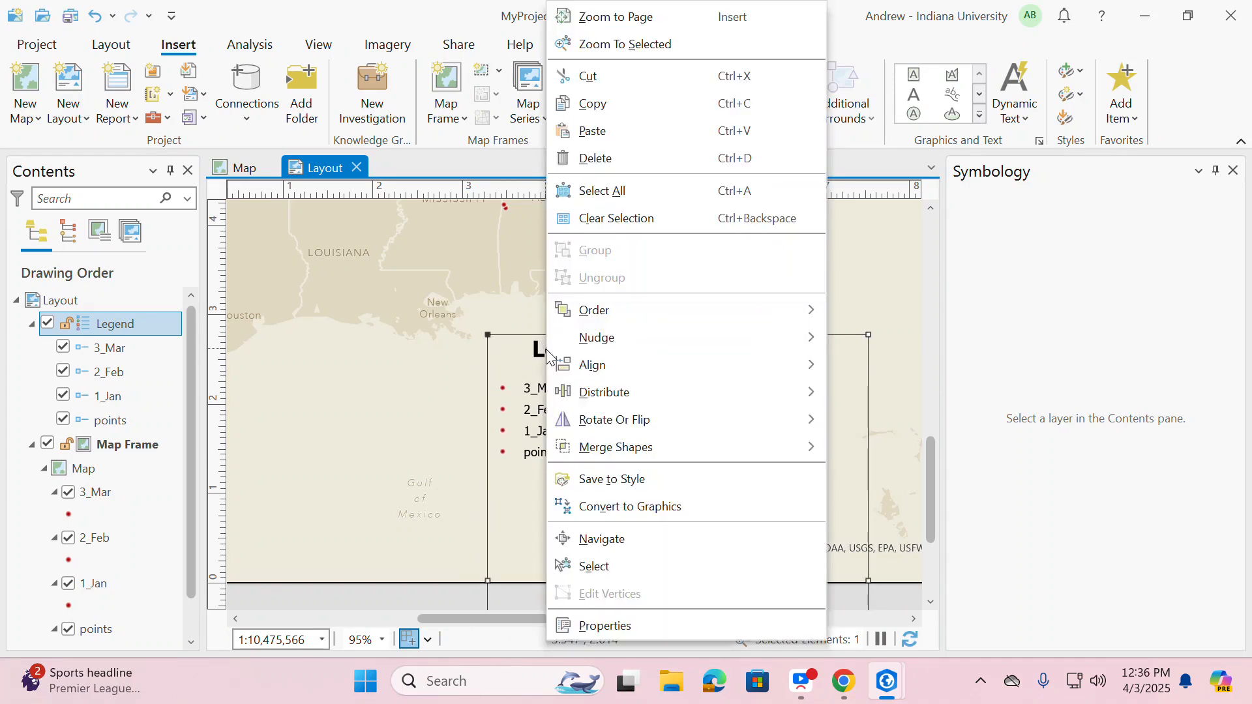
pyautogui.click(611, 514)
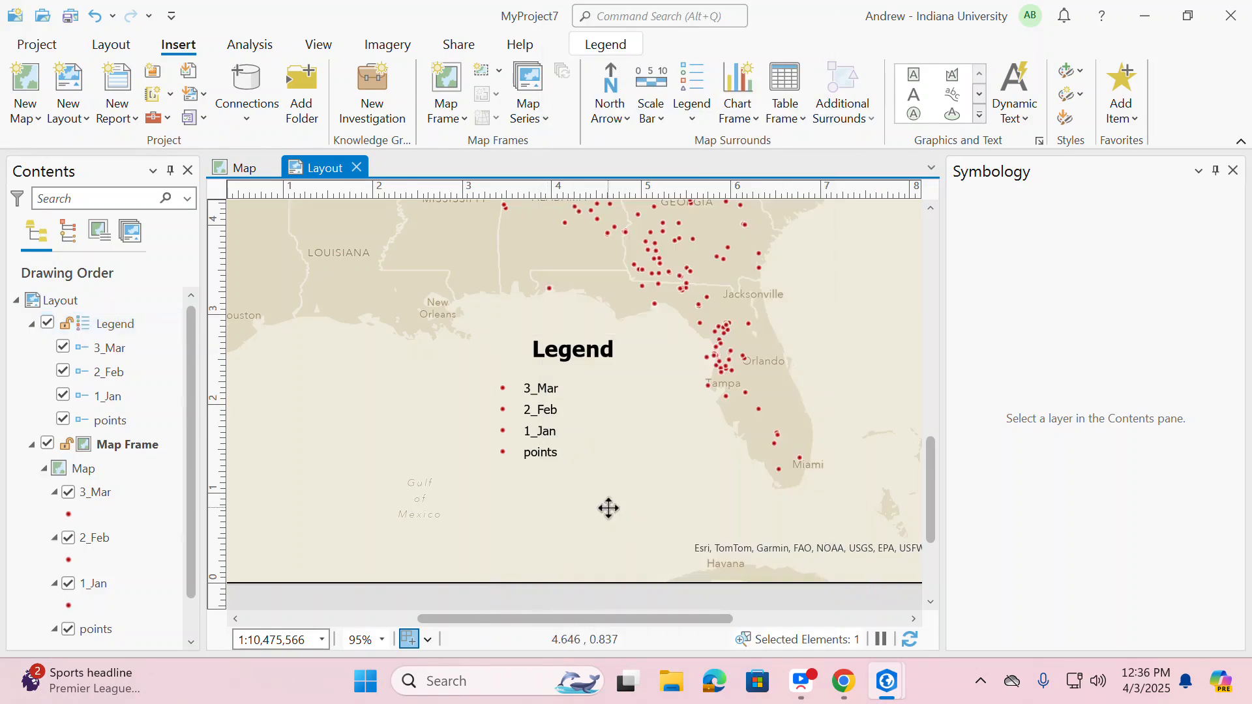
pyautogui.click(620, 597)
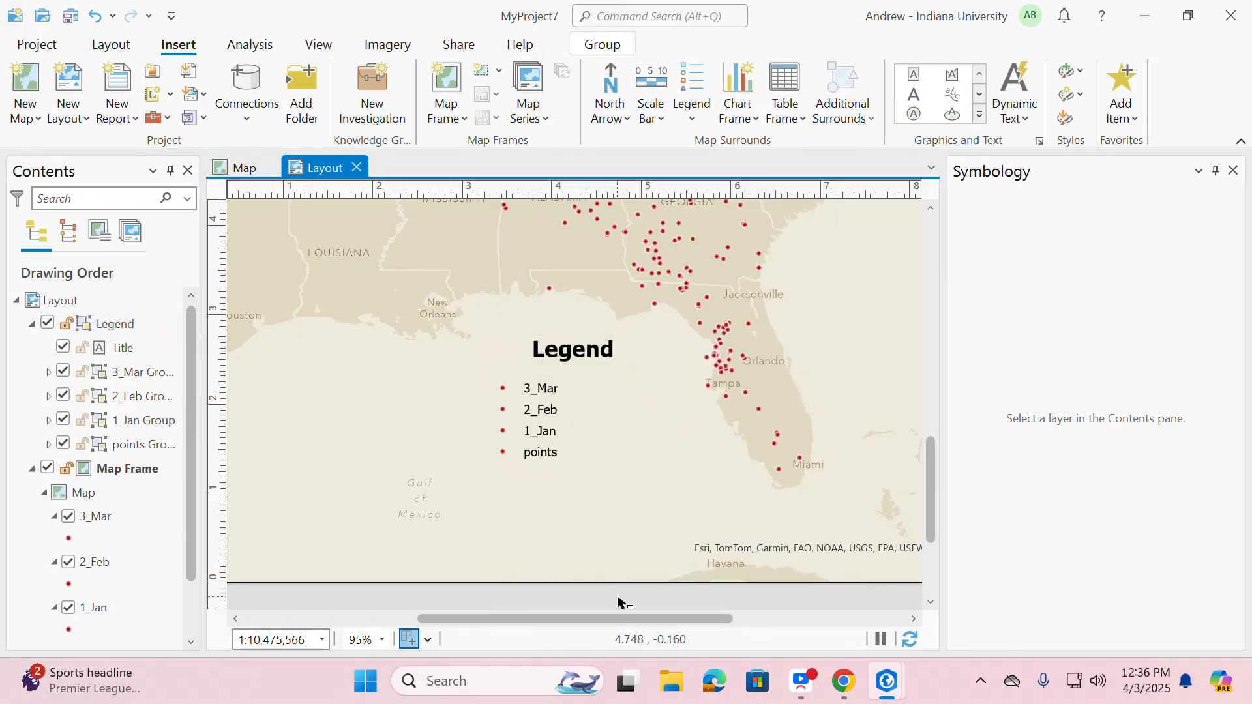
# Step: Delete the 2_Feb text label from the converted legend, leaving its point symbol in place
pyautogui.click(538, 395)
pyautogui.doubleClick(537, 394)
pyautogui.click(537, 392)
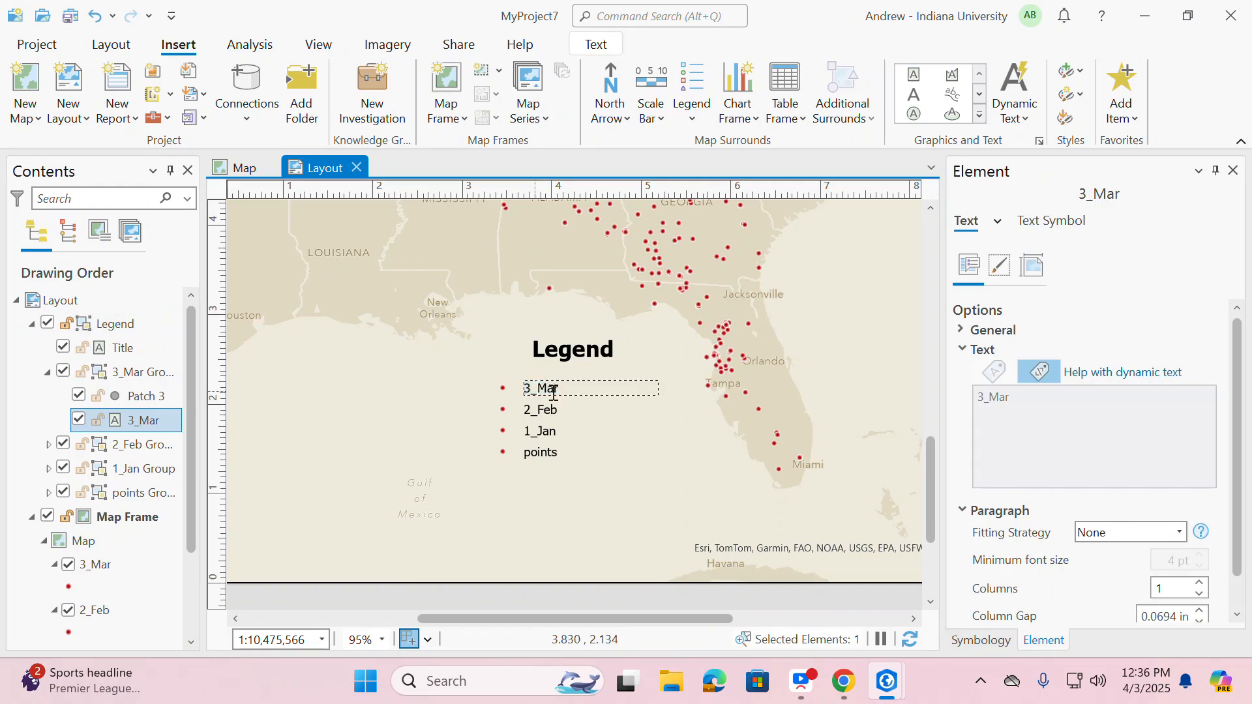
pyautogui.click(543, 413)
pyautogui.click(537, 417)
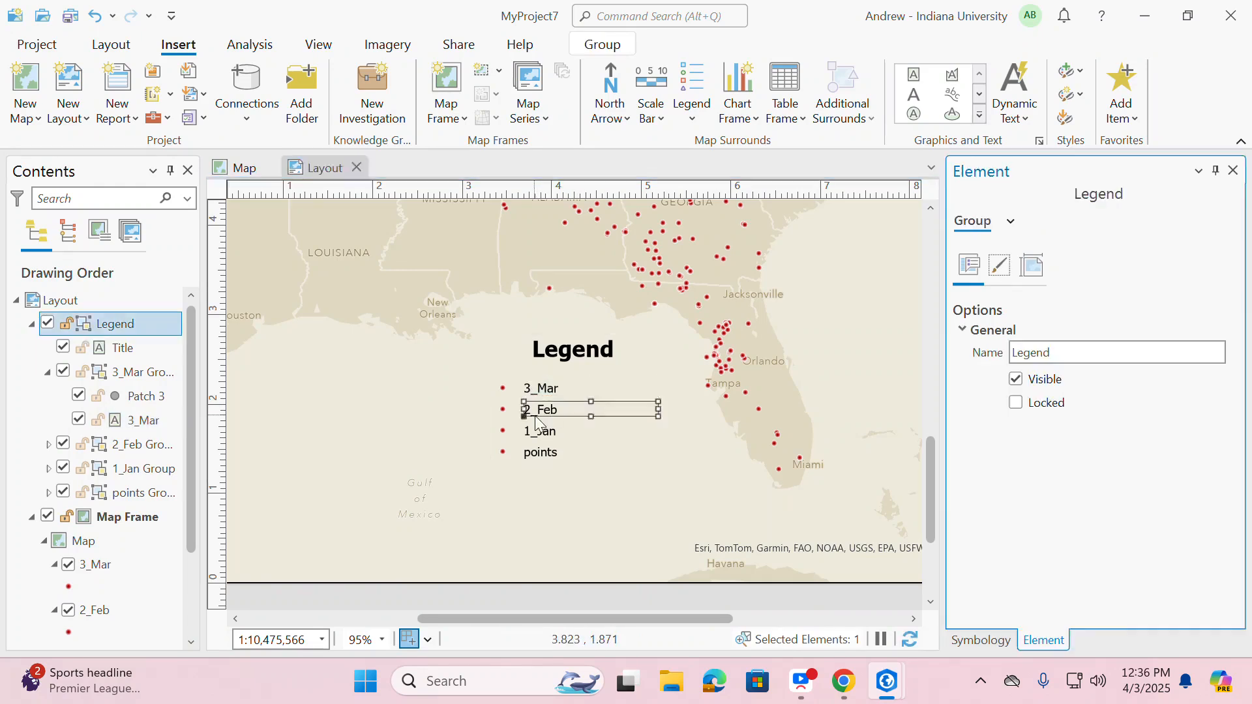
pyautogui.doubleClick(536, 417)
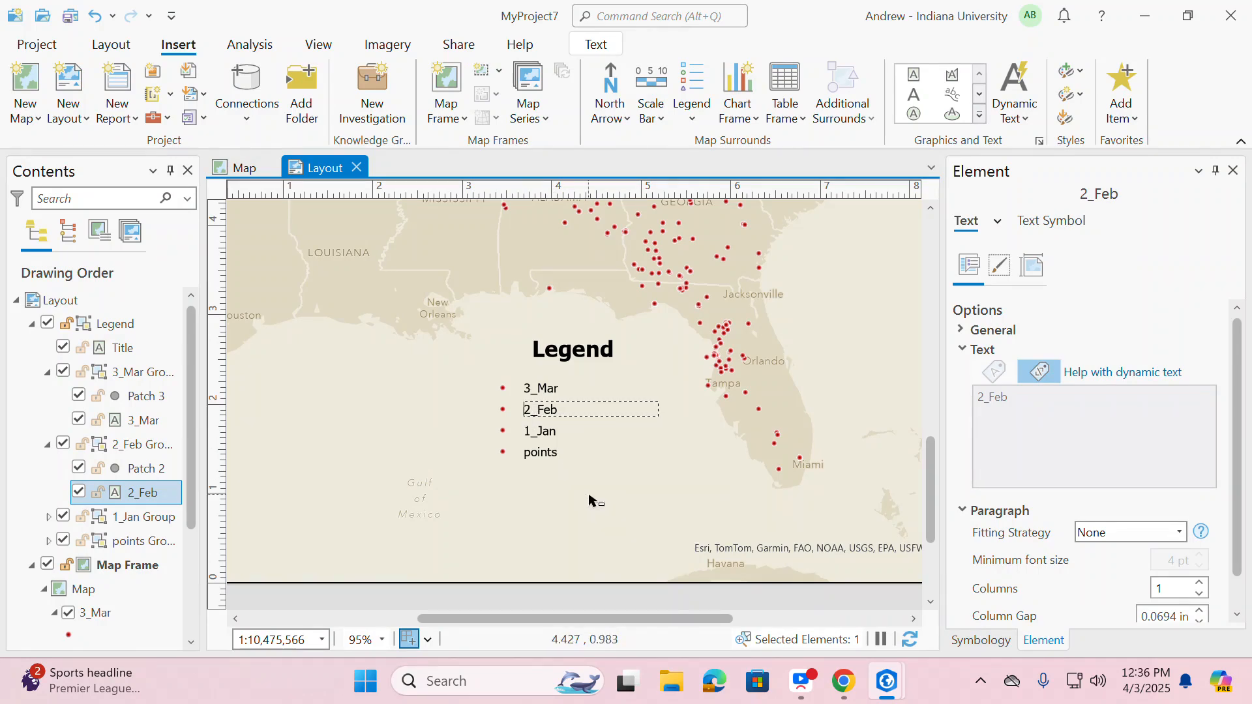
pyautogui.click(549, 458)
pyautogui.press('Delete')
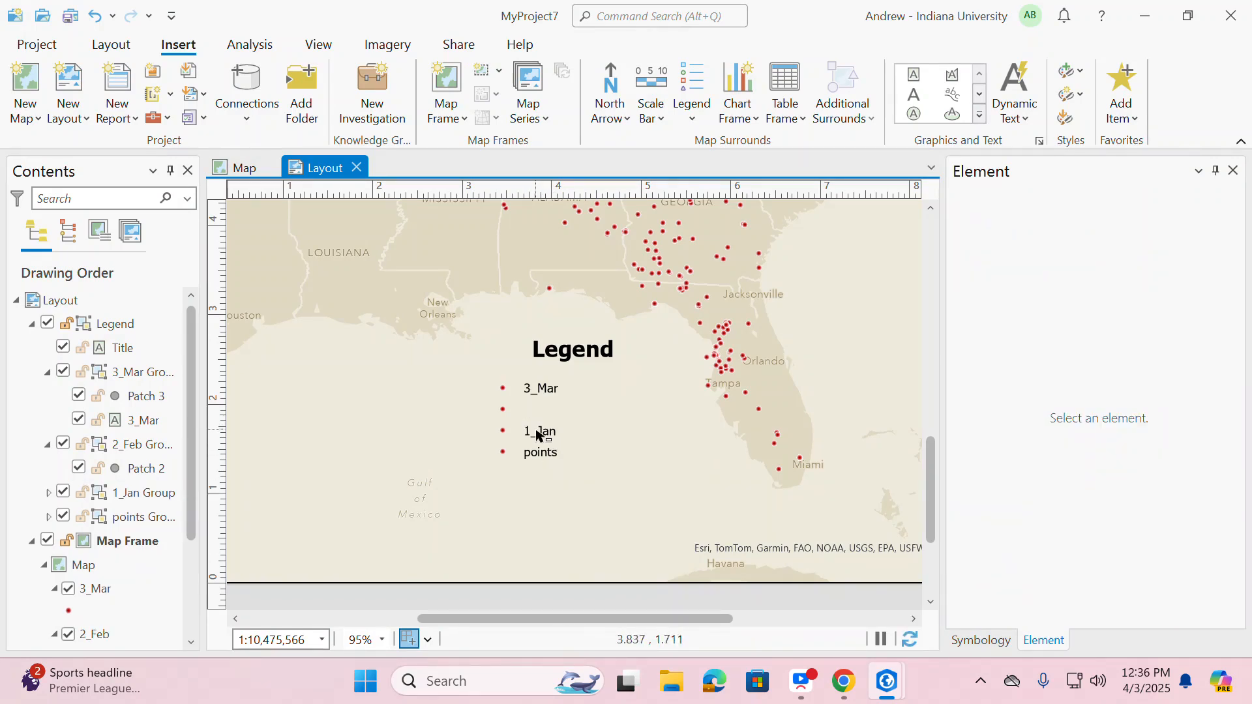
# Step: Clear the text of the points label in the last row of the converted legend
pyautogui.click(539, 436)
pyautogui.doubleClick(532, 435)
pyautogui.doubleClick(556, 438)
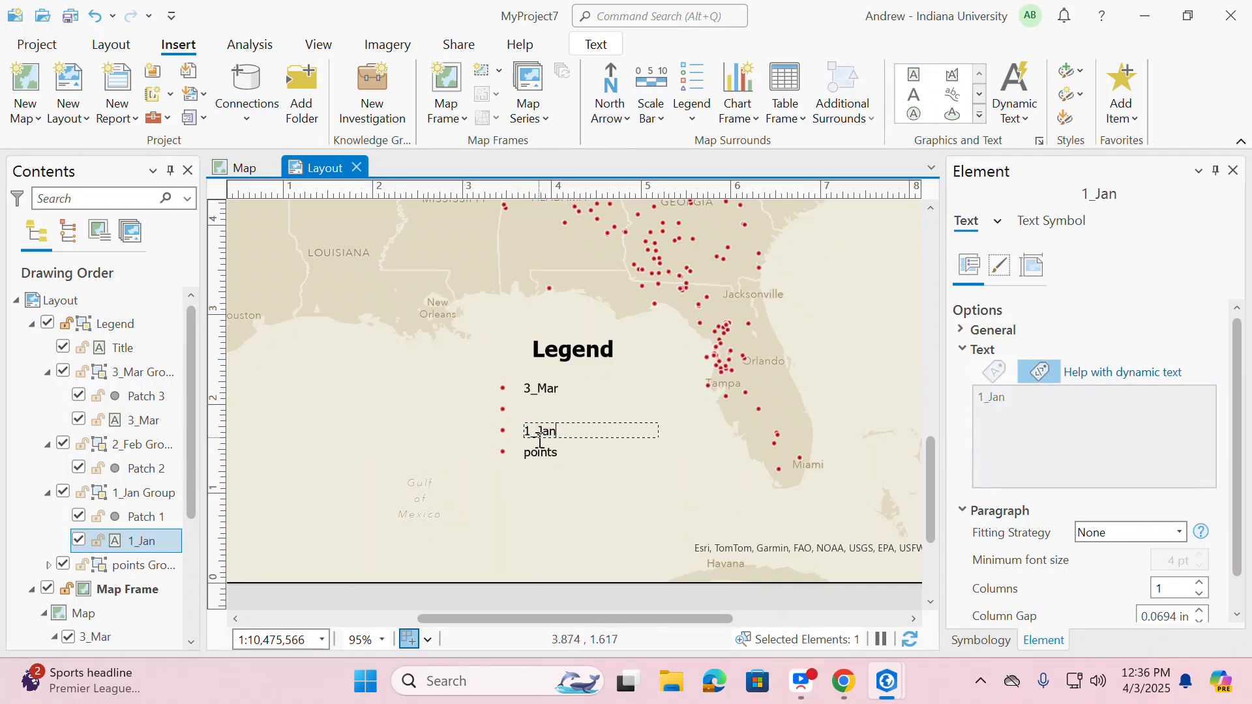
pyautogui.click(466, 420)
pyautogui.moveTo(471, 412); pyautogui.dragTo(576, 466)
pyautogui.doubleClick(515, 442)
pyautogui.click(556, 461)
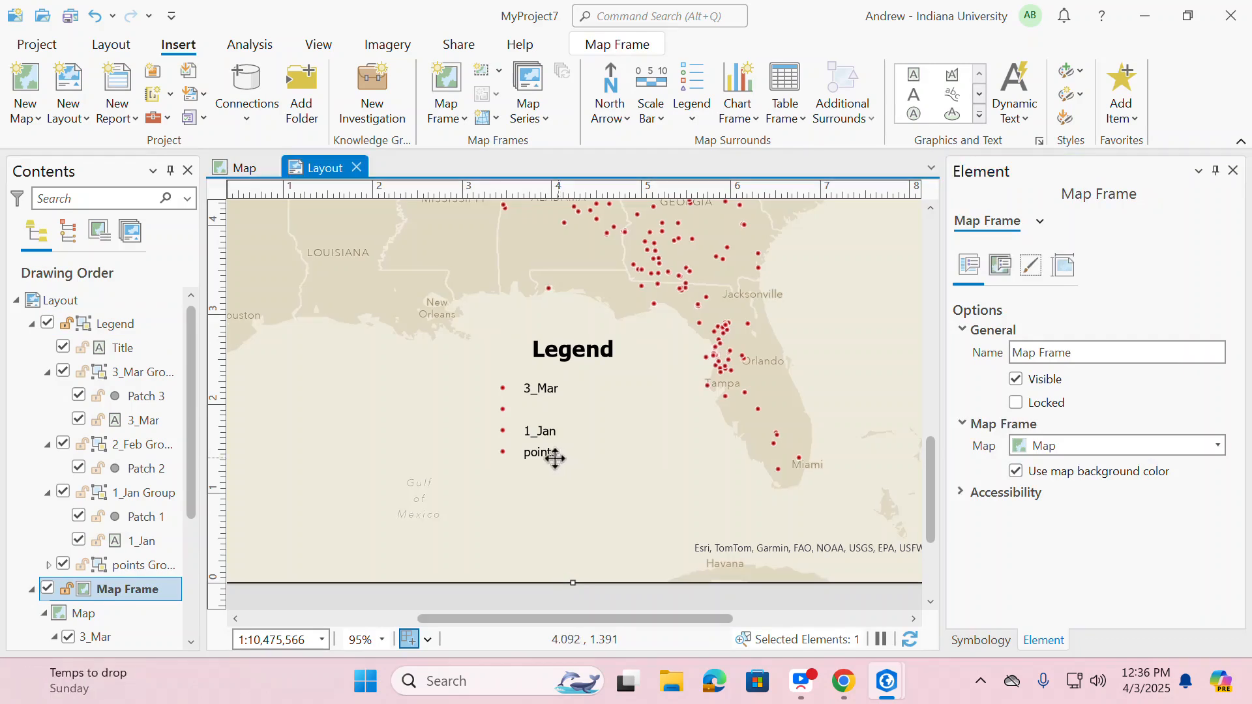
pyautogui.doubleClick(550, 455)
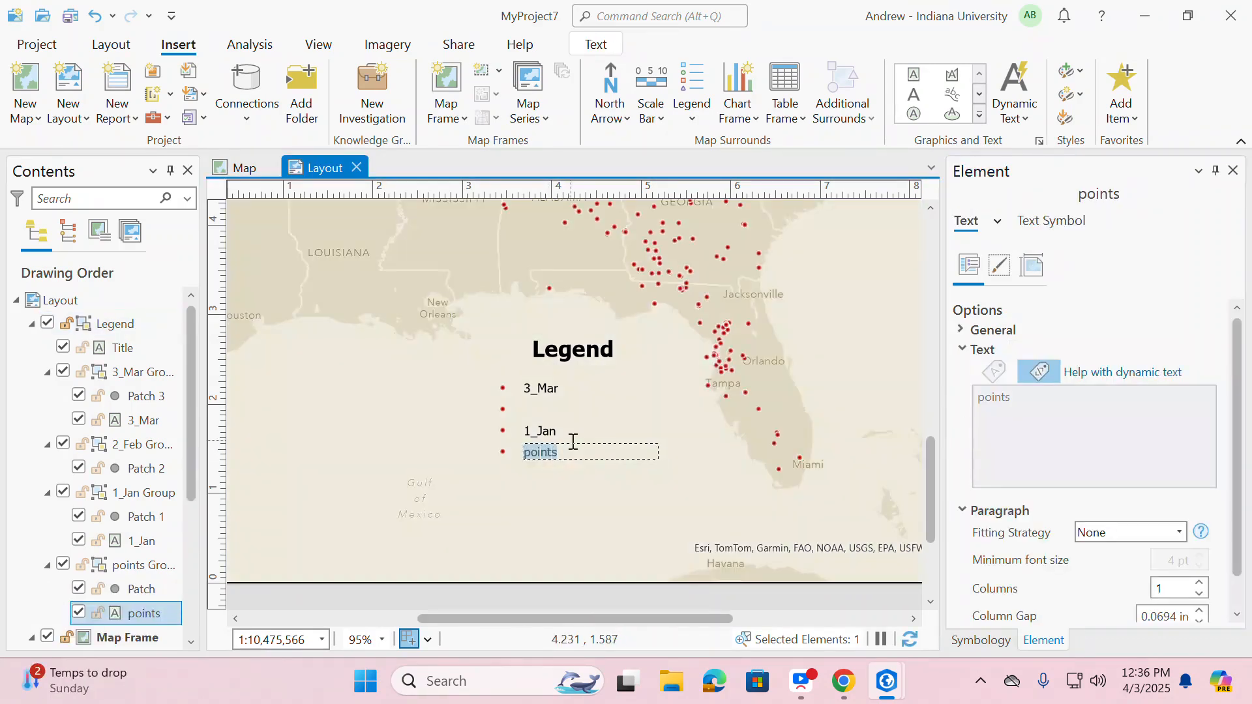
pyautogui.click(535, 438)
# Step: Delete the 1_Jan text label from the converted legend so 3_Mar is the only label kept
pyautogui.click(554, 433)
pyautogui.doubleClick(554, 435)
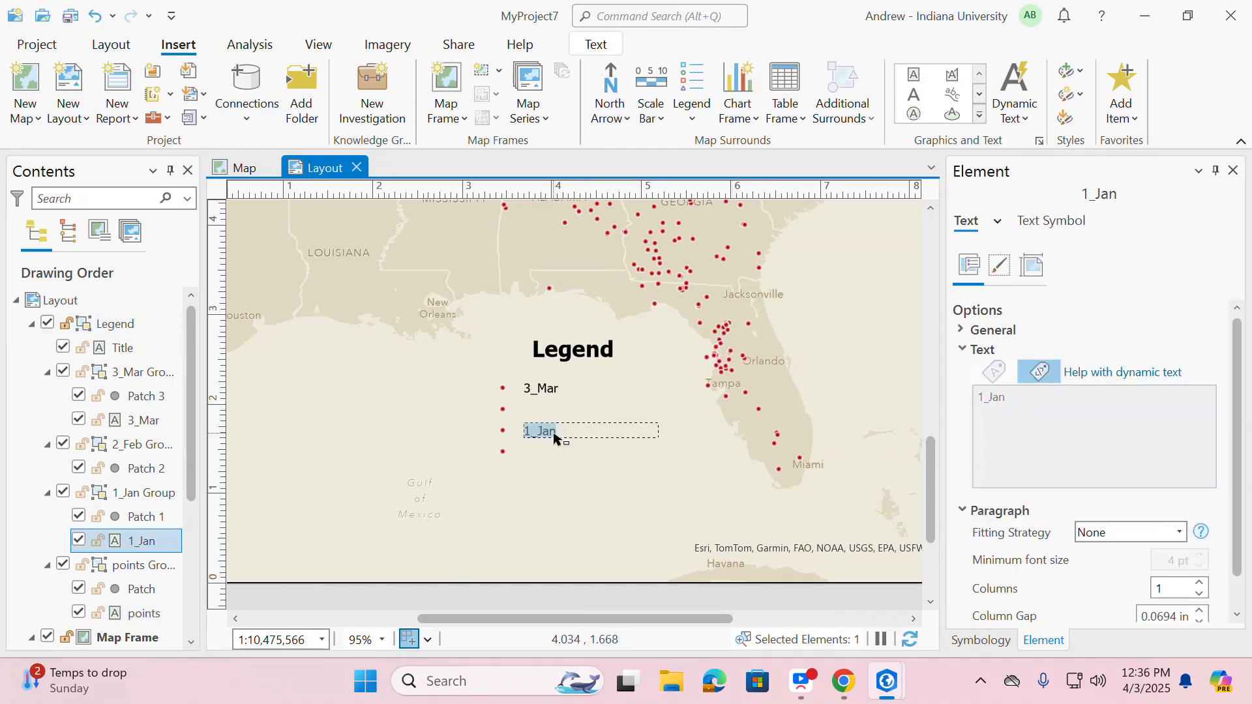
pyautogui.click(542, 443)
pyautogui.click(503, 421)
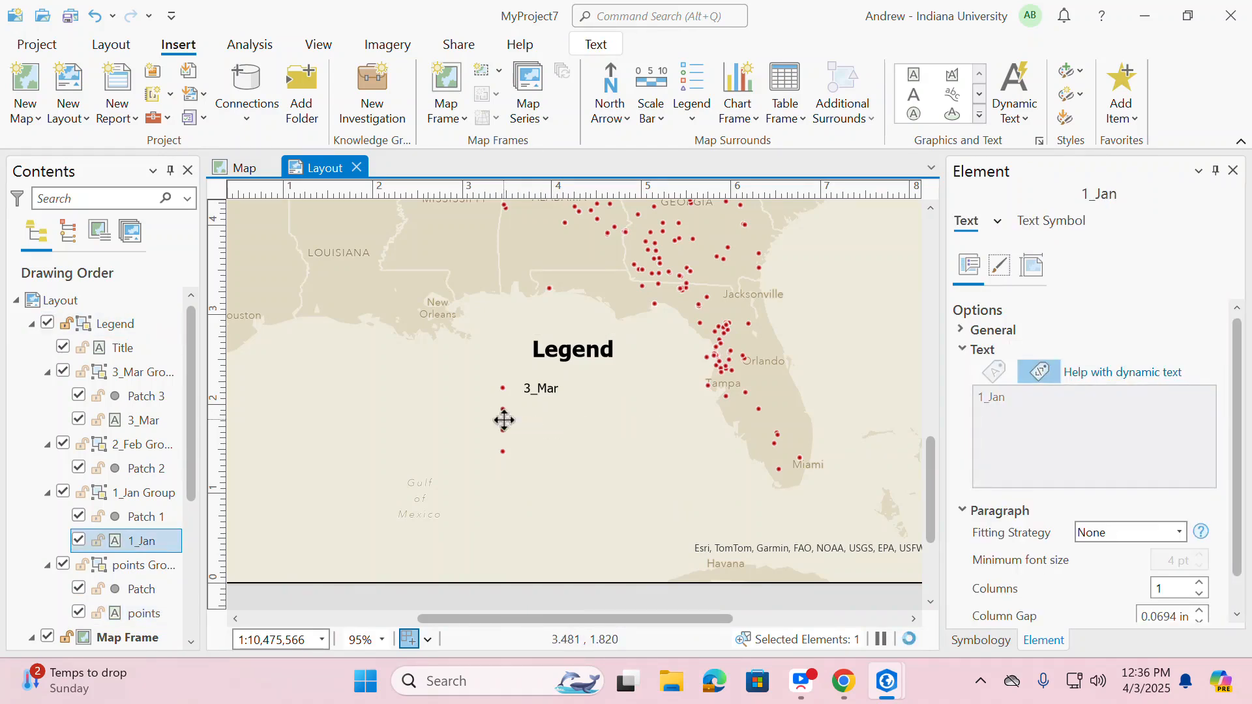
pyautogui.press('Delete')
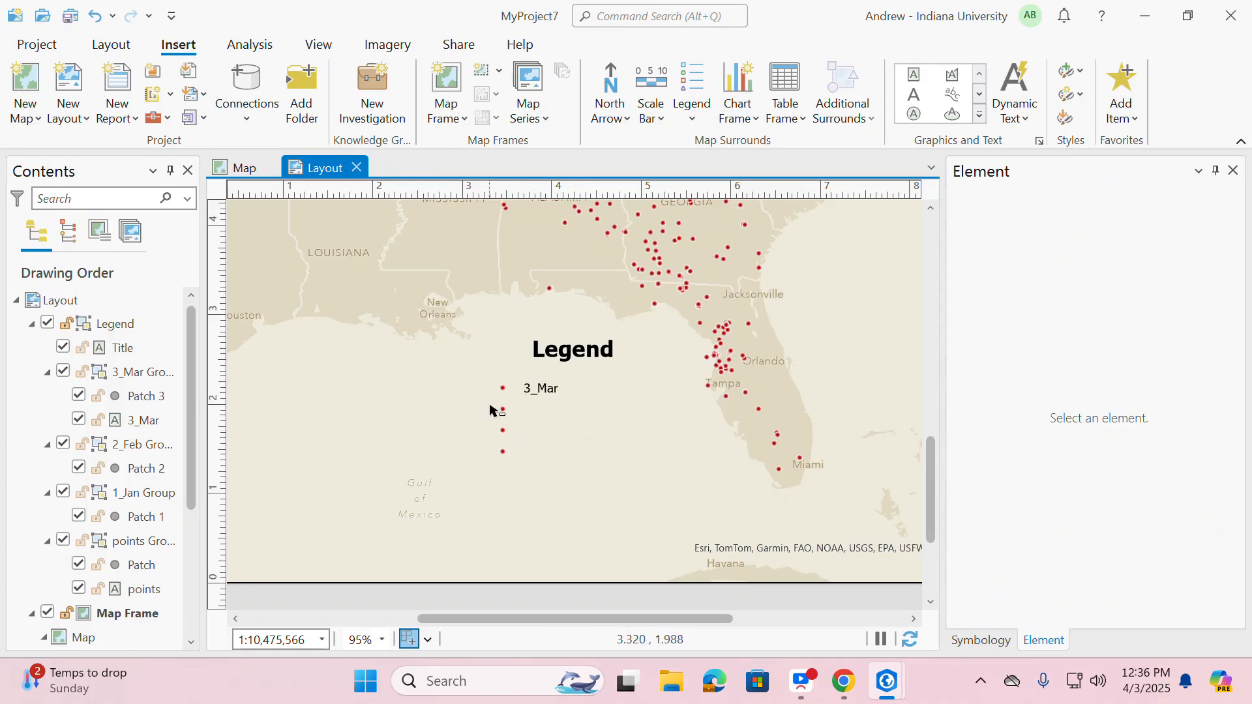
# Step: Delete the three unlabelled red point symbols below the 3_Mar entry in the legend
pyautogui.click(504, 412)
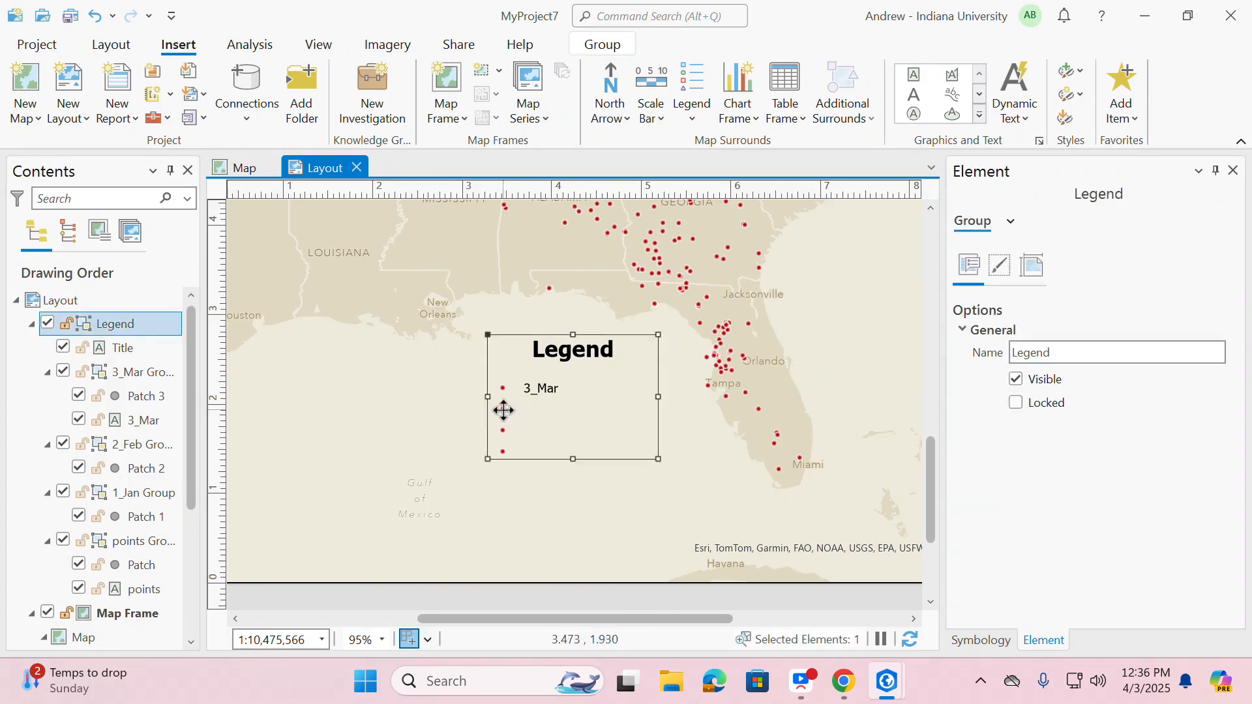
pyautogui.click(504, 411)
pyautogui.press('Delete')
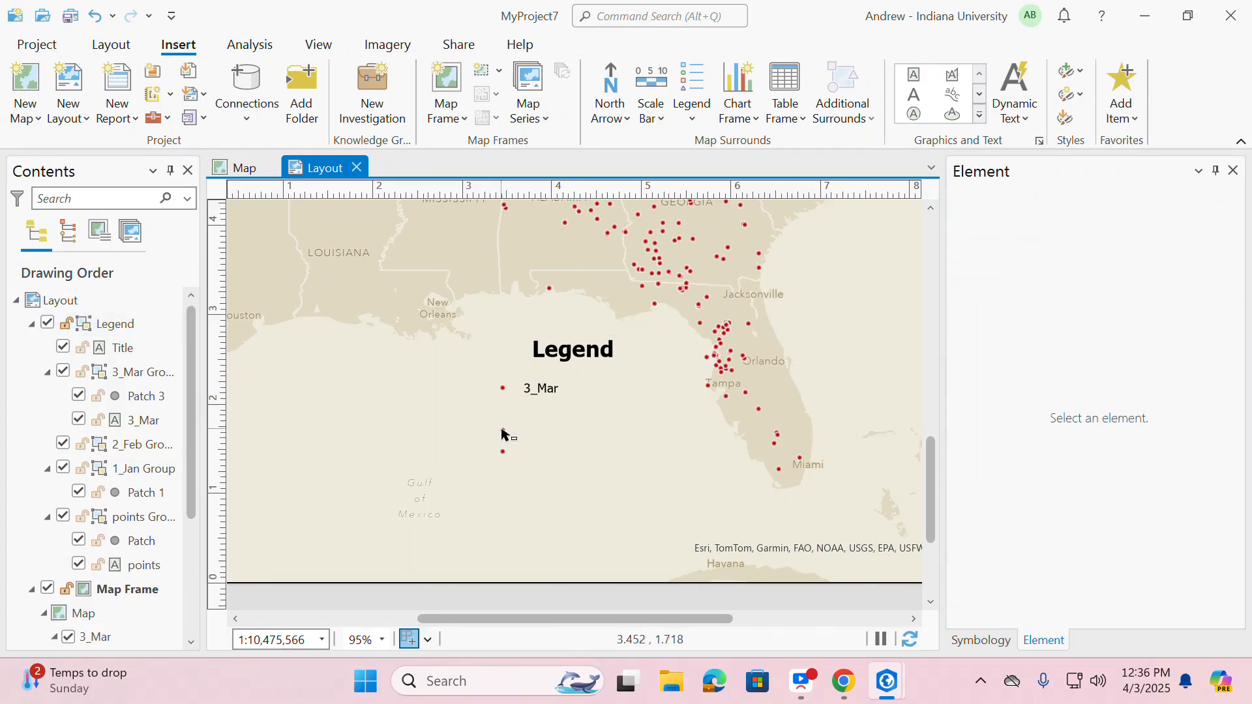
pyautogui.click(503, 433)
pyautogui.click(504, 433)
pyautogui.press('Delete')
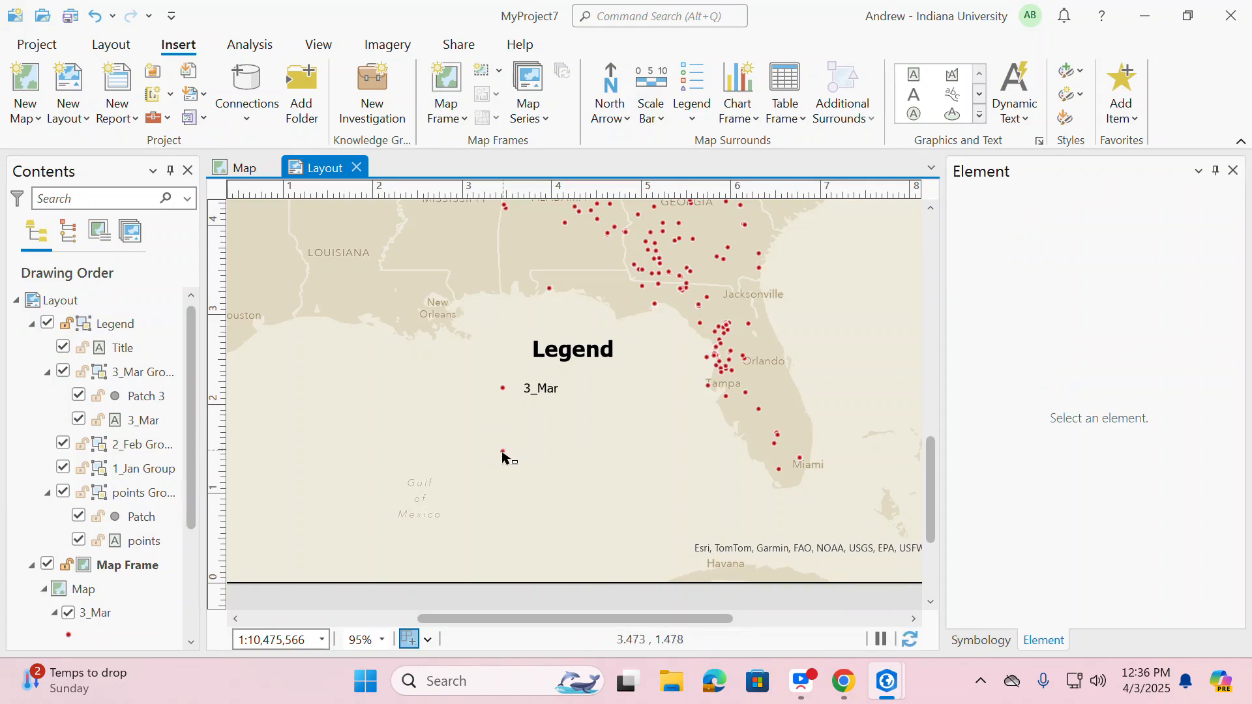
pyautogui.click(503, 455)
pyautogui.click(503, 455)
pyautogui.press('Delete')
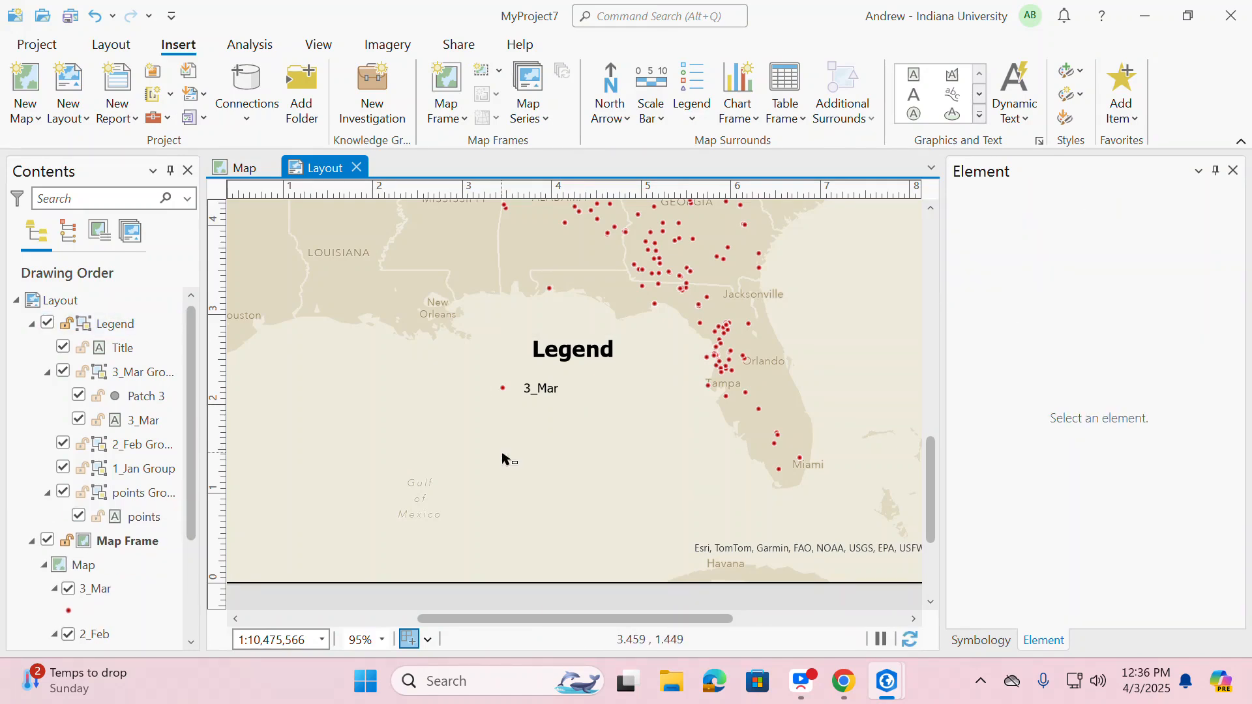
# Step: Select the legend graphics group at its title on the layout
pyautogui.click(551, 352)
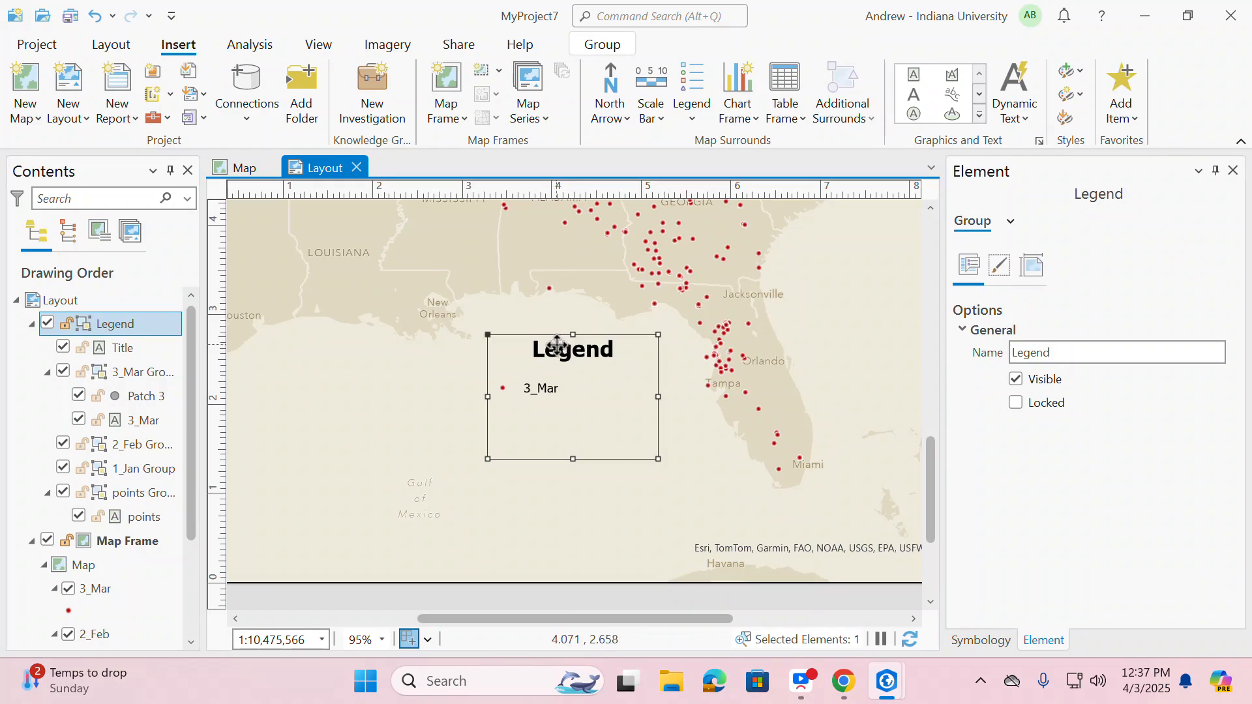
# Step: Move the legend lower in the Gulf of Mexico and reposition its 3_Mar label and point symbol with wider spacing
pyautogui.moveTo(558, 344); pyautogui.dragTo(538, 376)
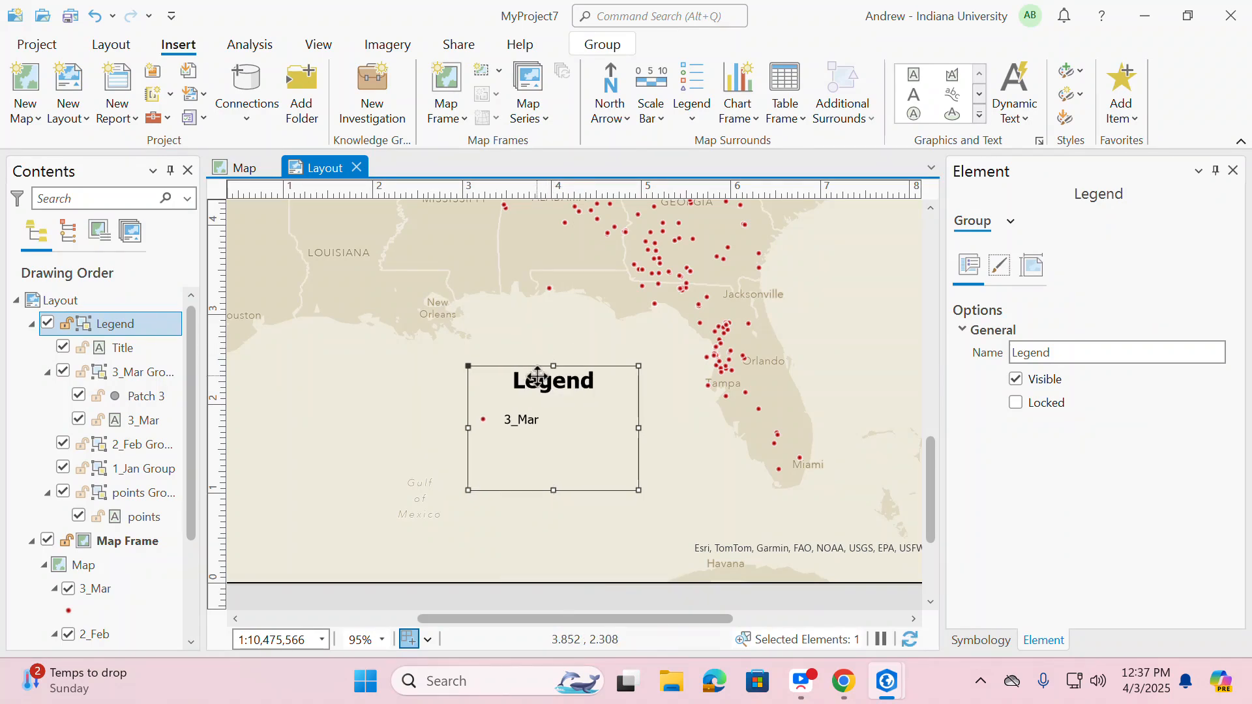
pyautogui.click(526, 421)
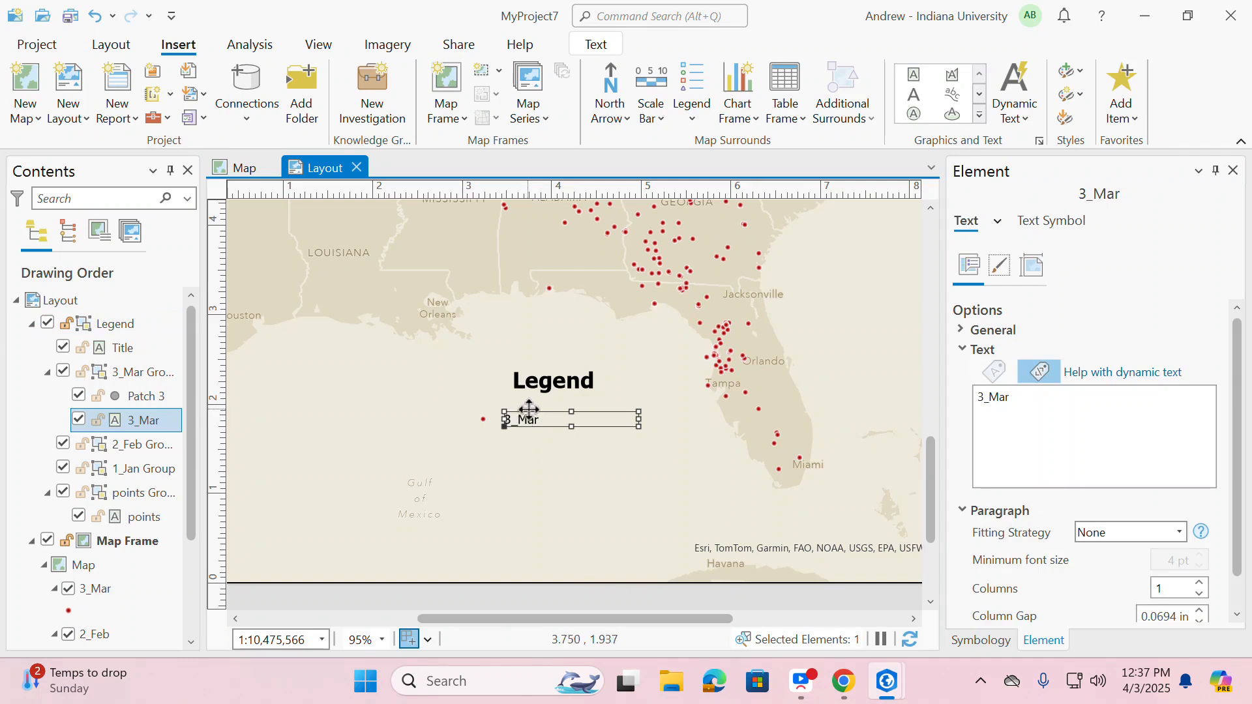
pyautogui.moveTo(528, 409); pyautogui.dragTo(560, 410)
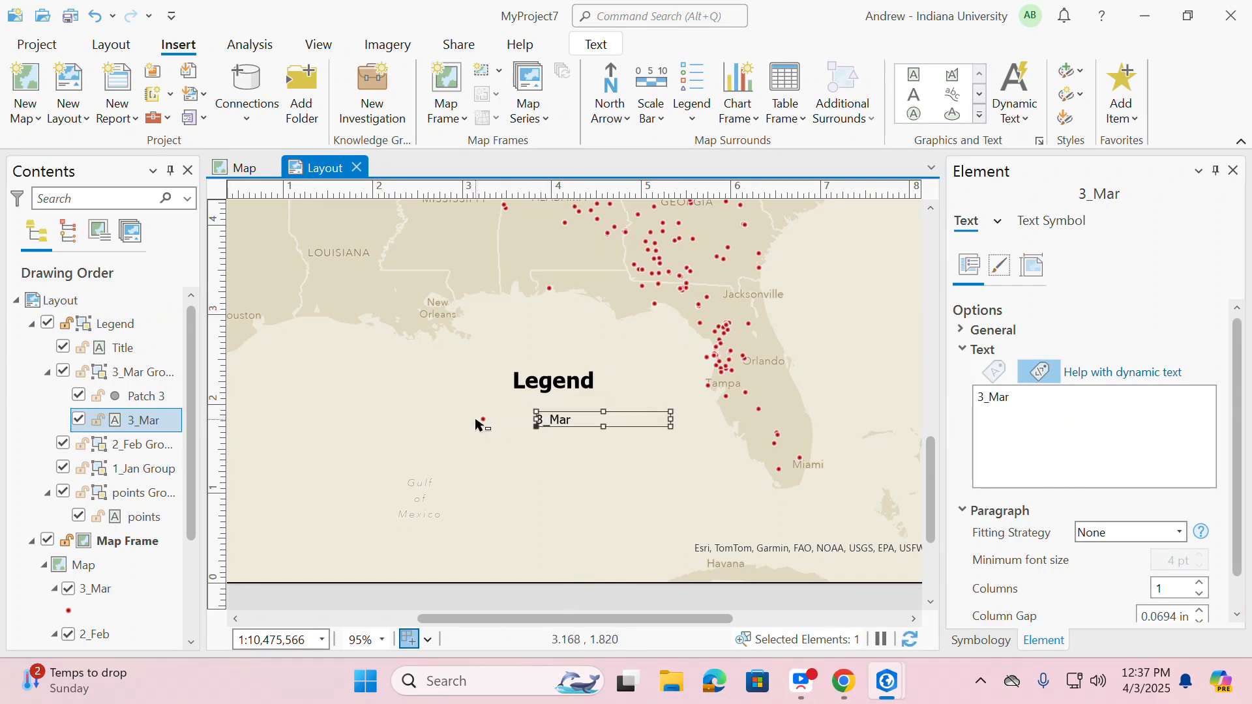
pyautogui.click(486, 421)
pyautogui.click(484, 419)
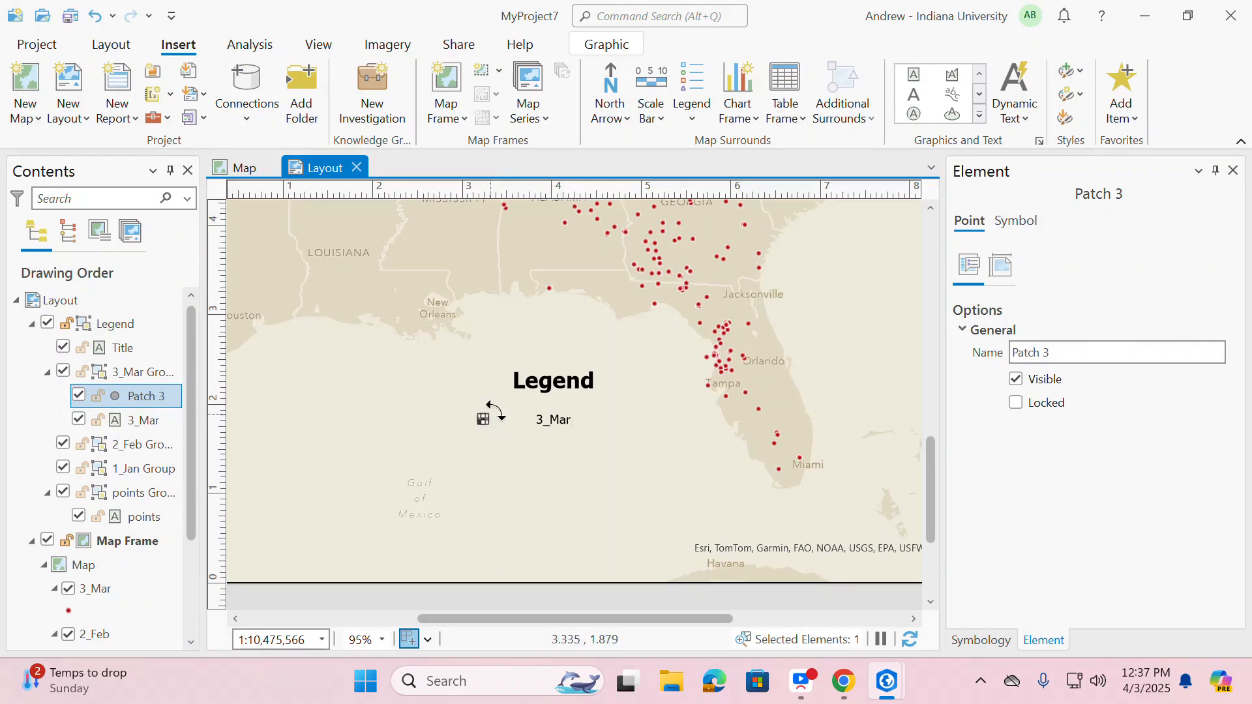
pyautogui.moveTo(491, 422); pyautogui.dragTo(481, 419)
pyautogui.hscroll(1, 481, 419)
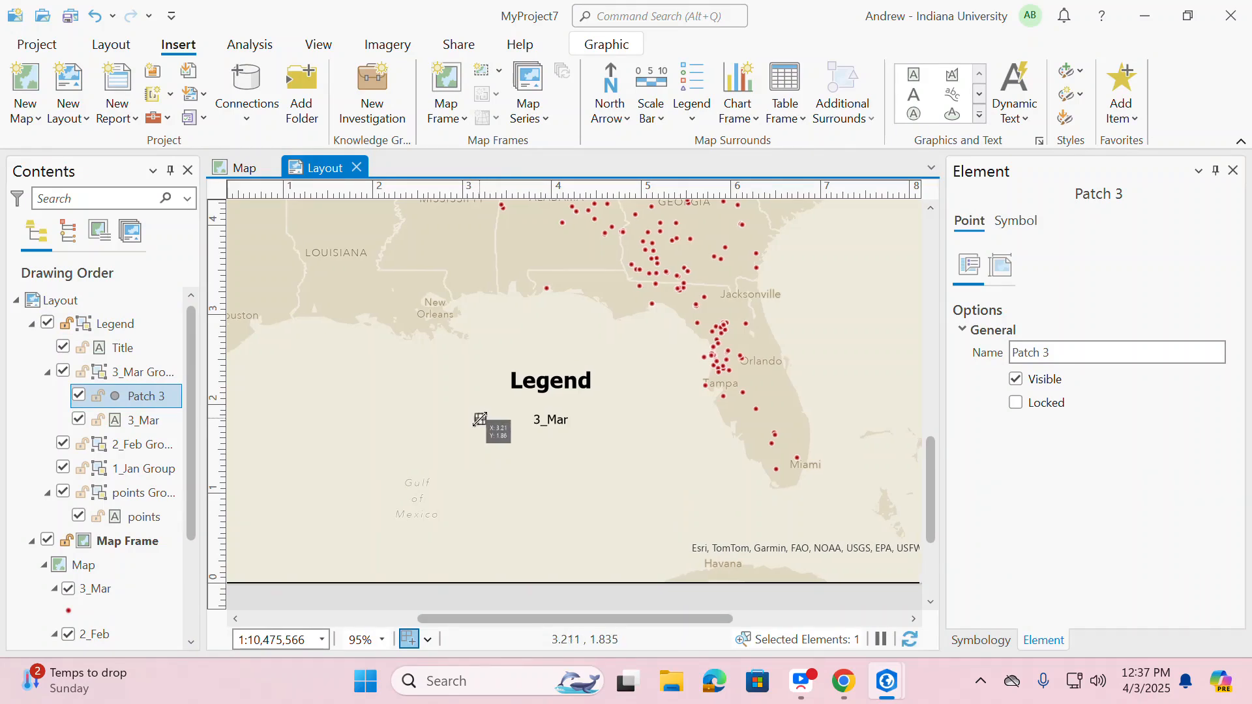
pyautogui.moveTo(475, 420); pyautogui.dragTo(499, 421)
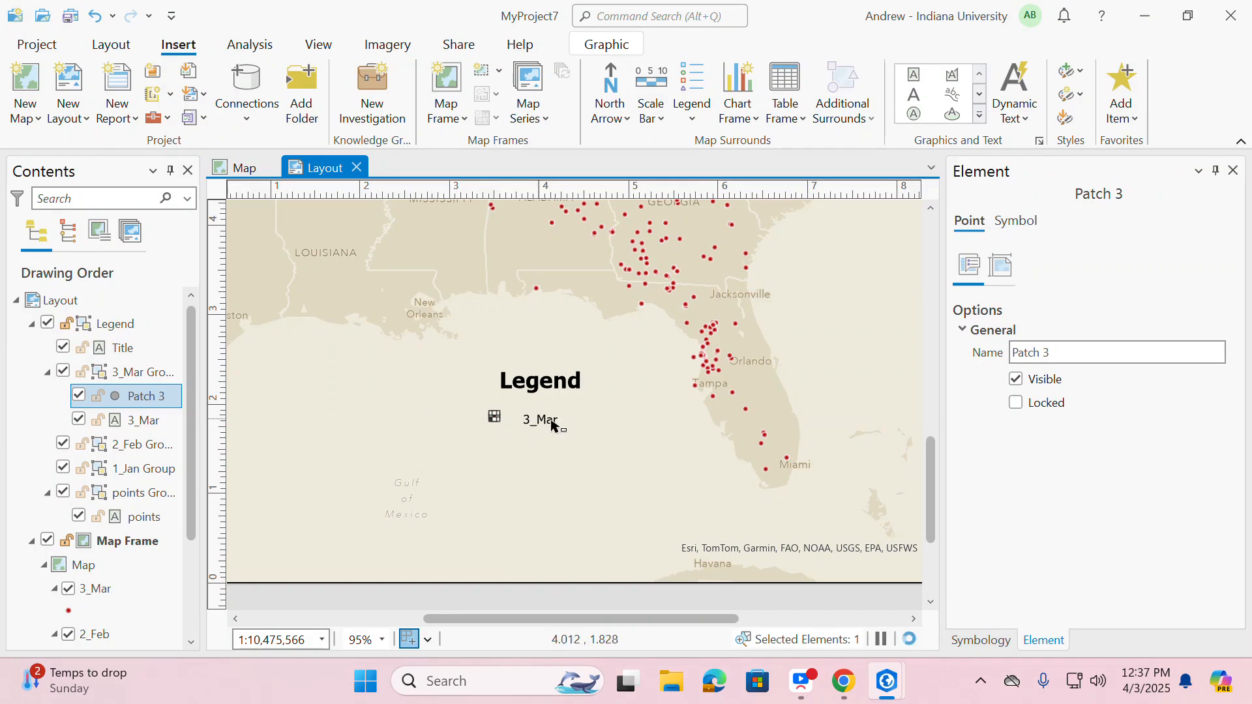
# Step: Change the legend's 3_Mar label text to "Crane Sighting"
pyautogui.click(551, 425)
pyautogui.click(551, 423)
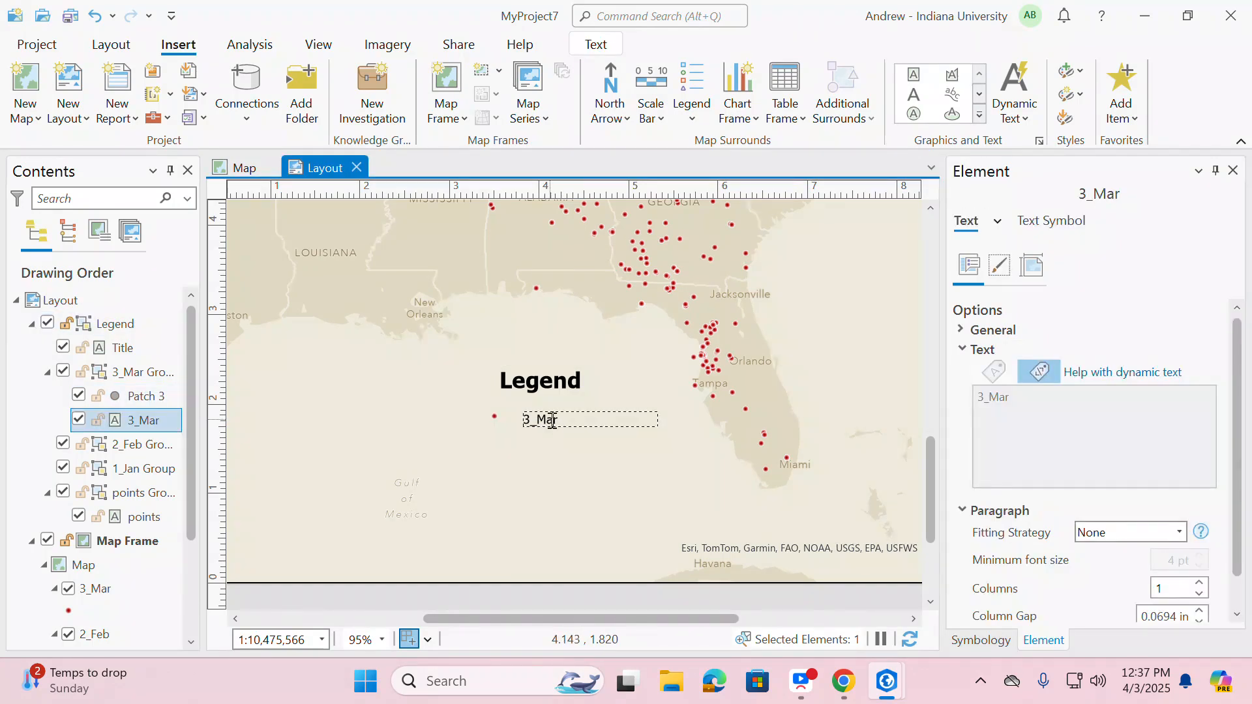
pyautogui.moveTo(559, 419); pyautogui.dragTo(526, 420)
pyautogui.press('BackSpace')
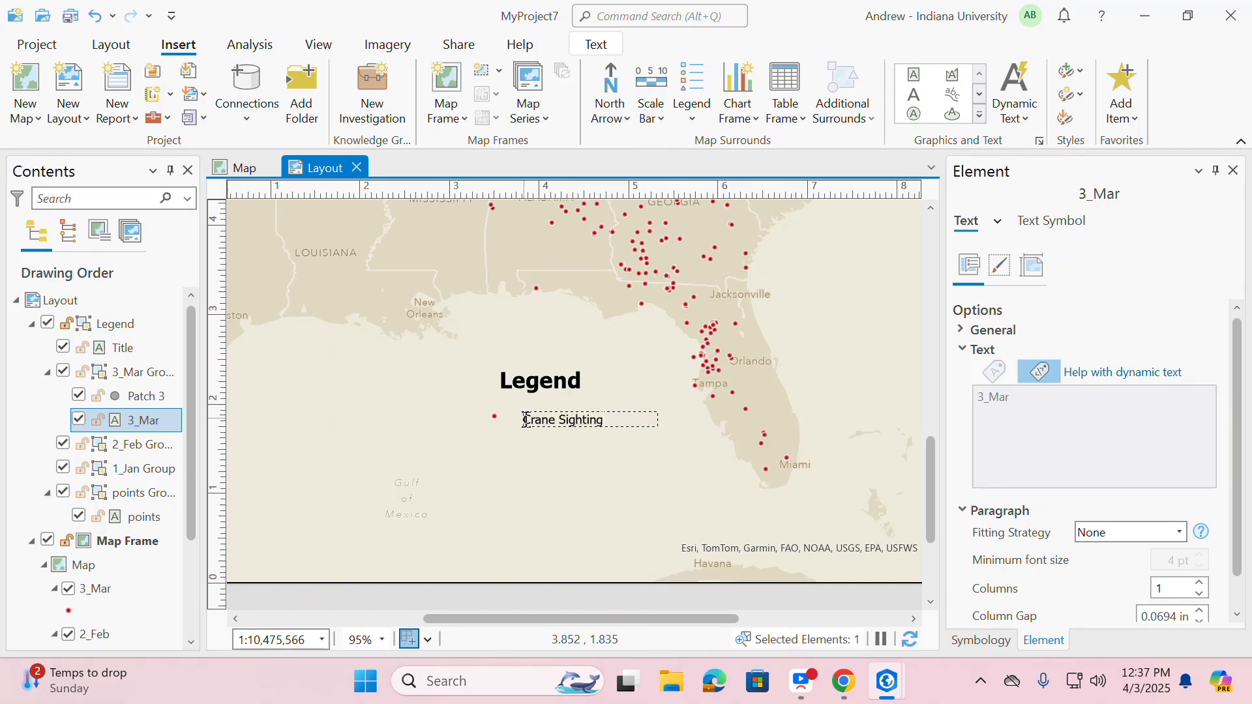
pyautogui.click(559, 497)
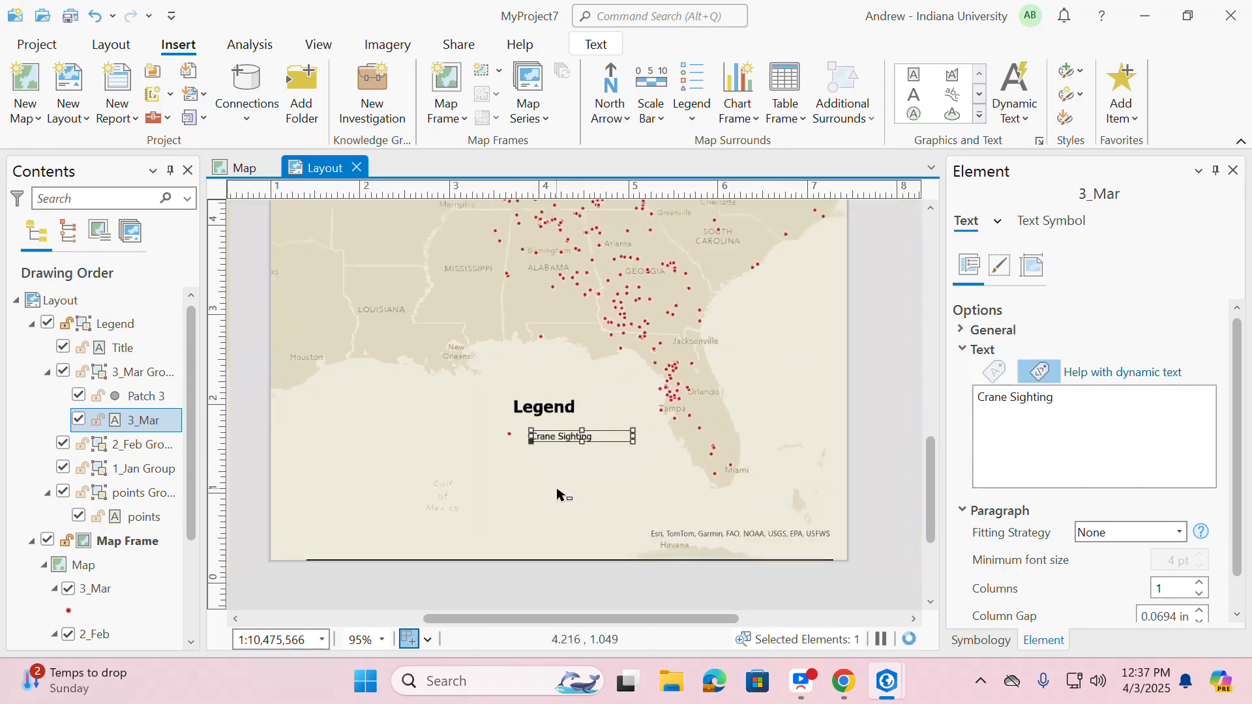
# Step: Add the title text "Eastern Whooping Crane Sightings, 2002-2018" near the upper edge of the map page
pyautogui.scroll(-2, 559, 497)
pyautogui.scroll(-2, 558, 499)
pyautogui.click(467, 572)
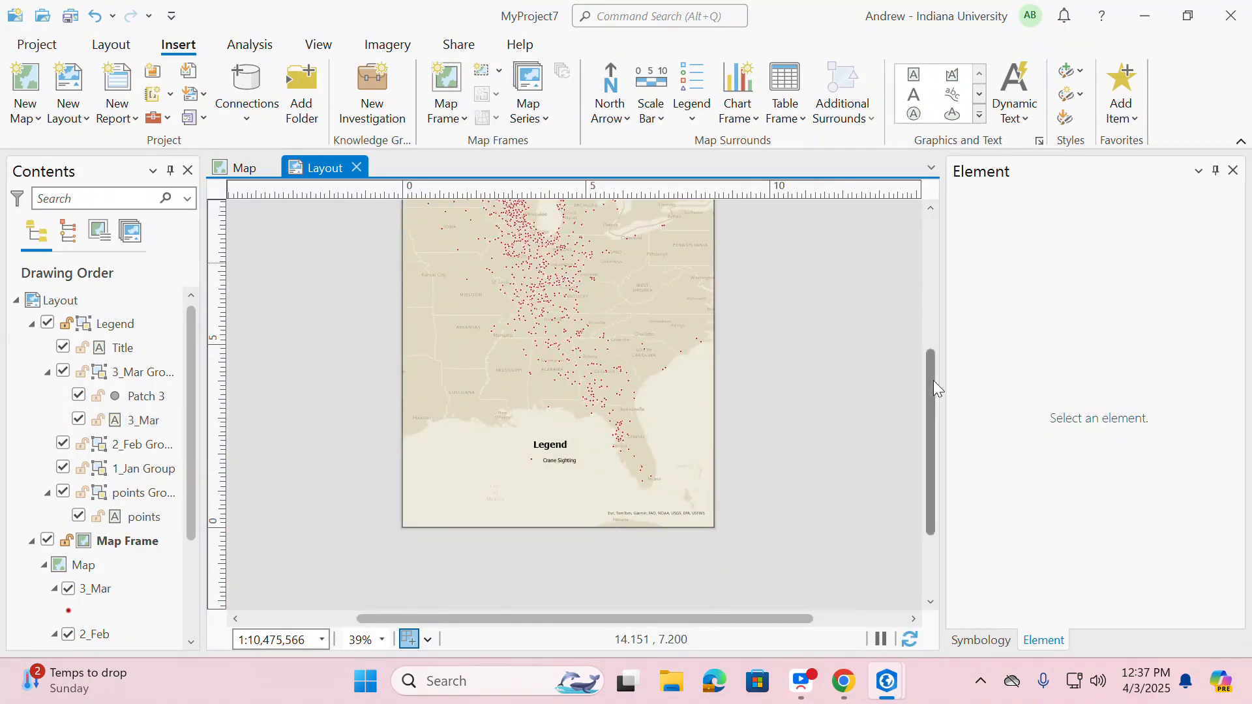
pyautogui.moveTo(933, 381); pyautogui.dragTo(926, 296)
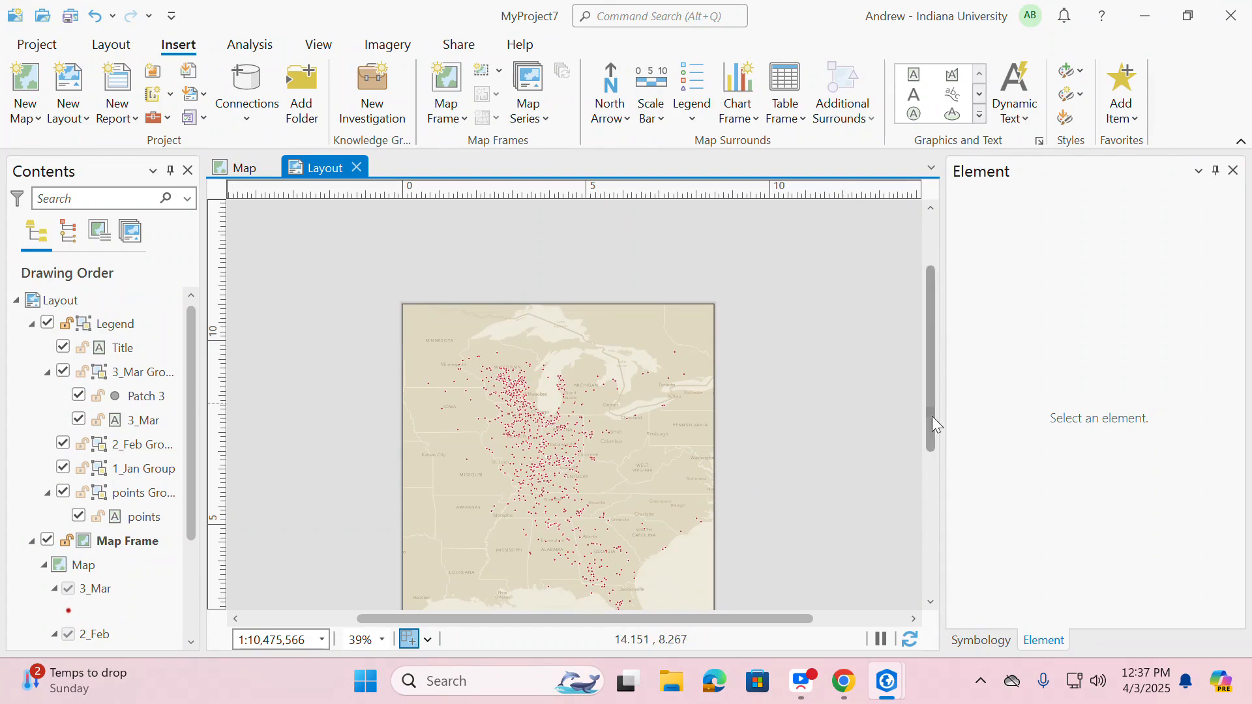
pyautogui.moveTo(934, 419); pyautogui.dragTo(938, 460)
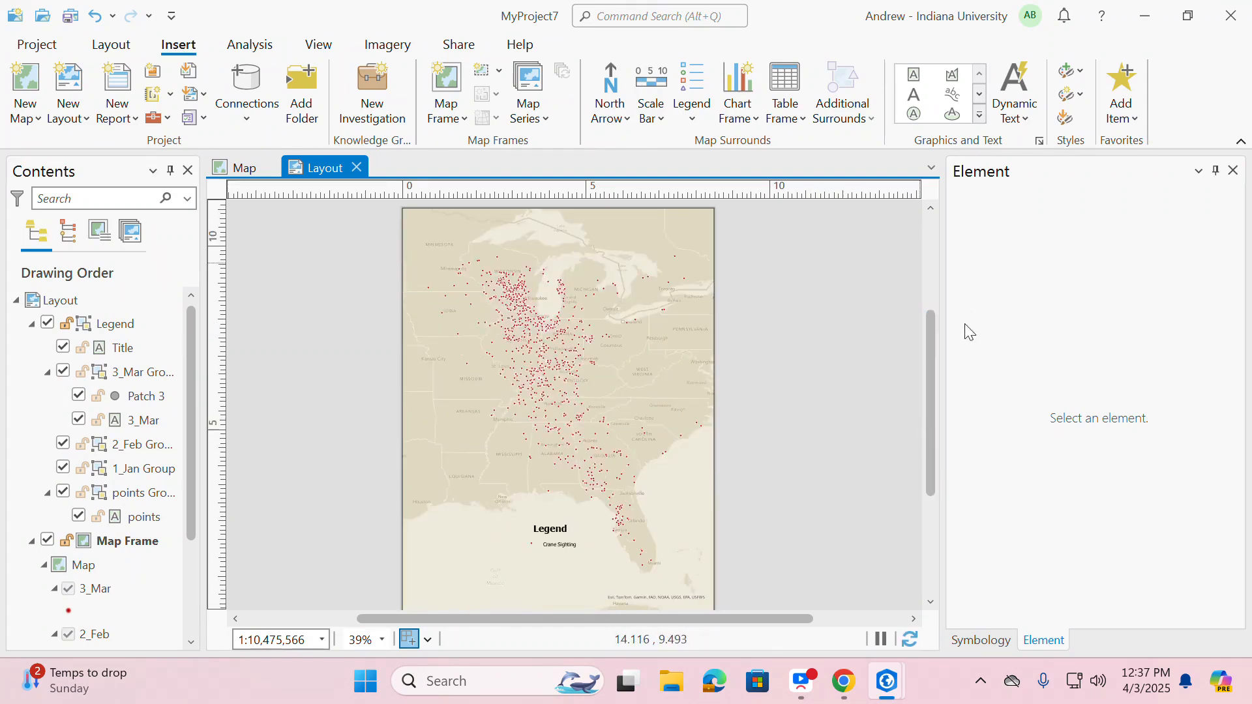
pyautogui.moveTo(931, 353); pyautogui.dragTo(920, 260)
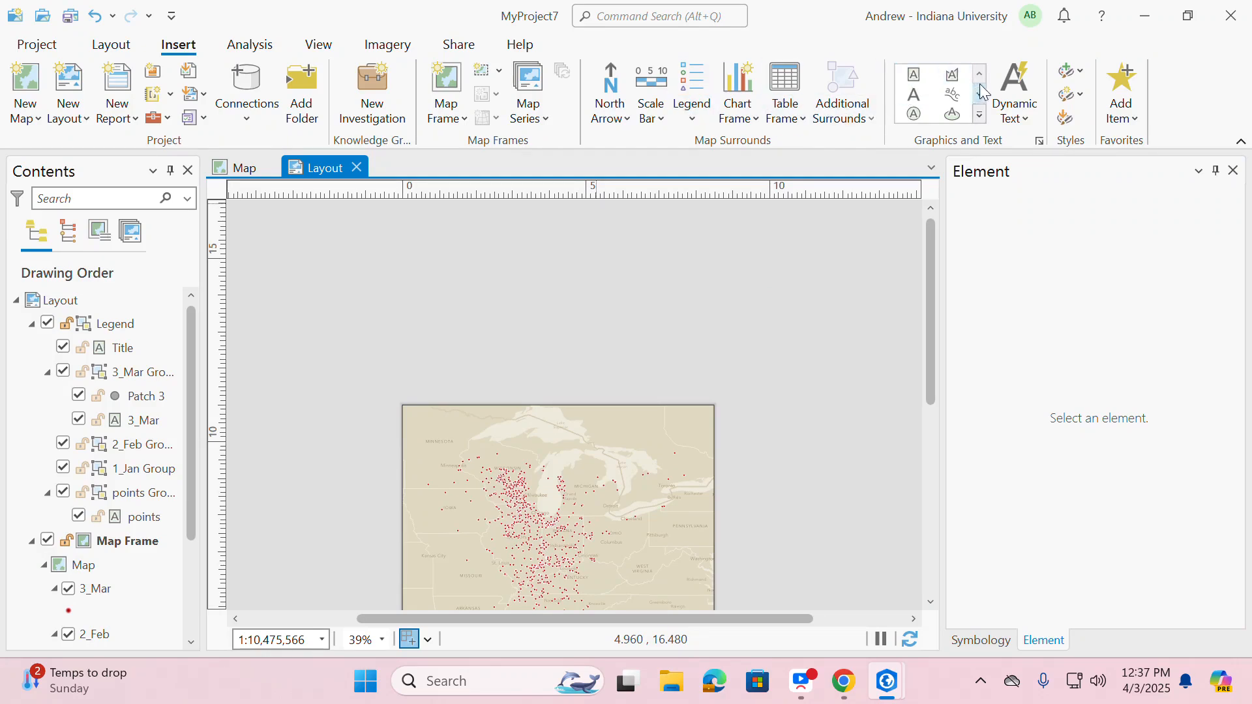
pyautogui.click(915, 93)
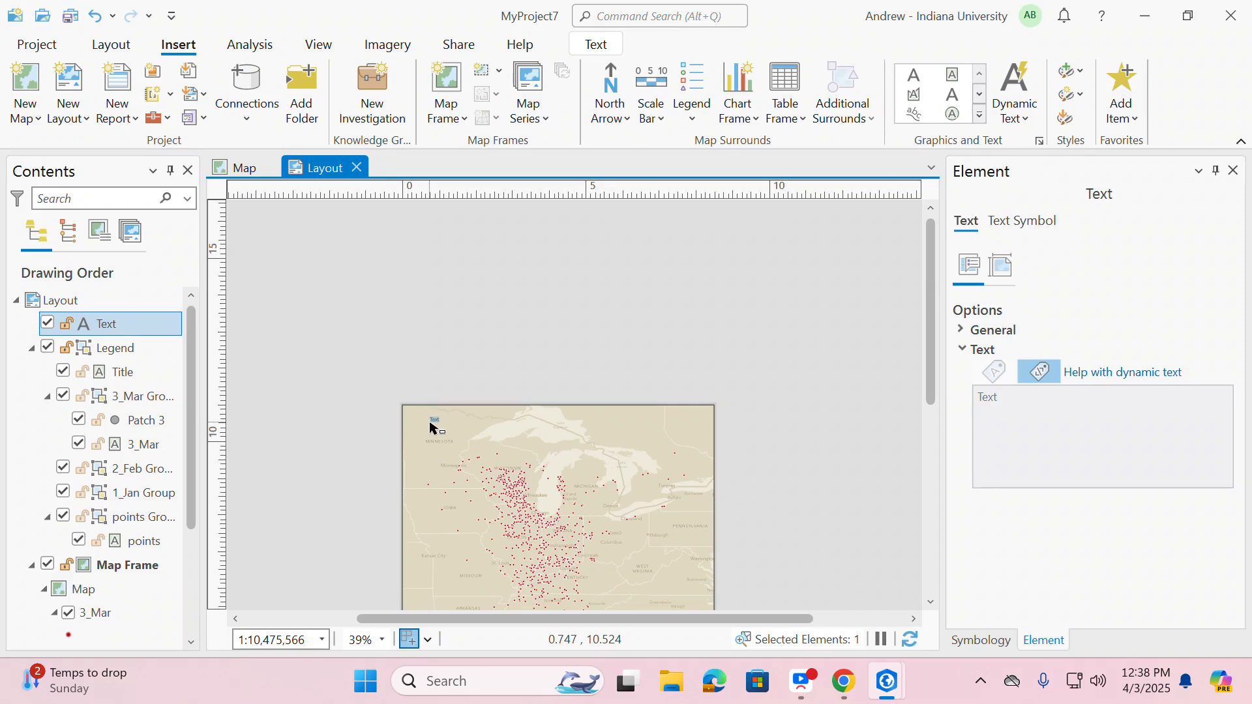
pyautogui.press('BackSpace')
pyautogui.write('Eastern Wi')
pyautogui.write('o')
pyautogui.write('oping Crane')
pyautogui.write(' Sightings,')
pyautogui.write(' 202')
pyautogui.write('2-2018')
pyautogui.click(527, 360)
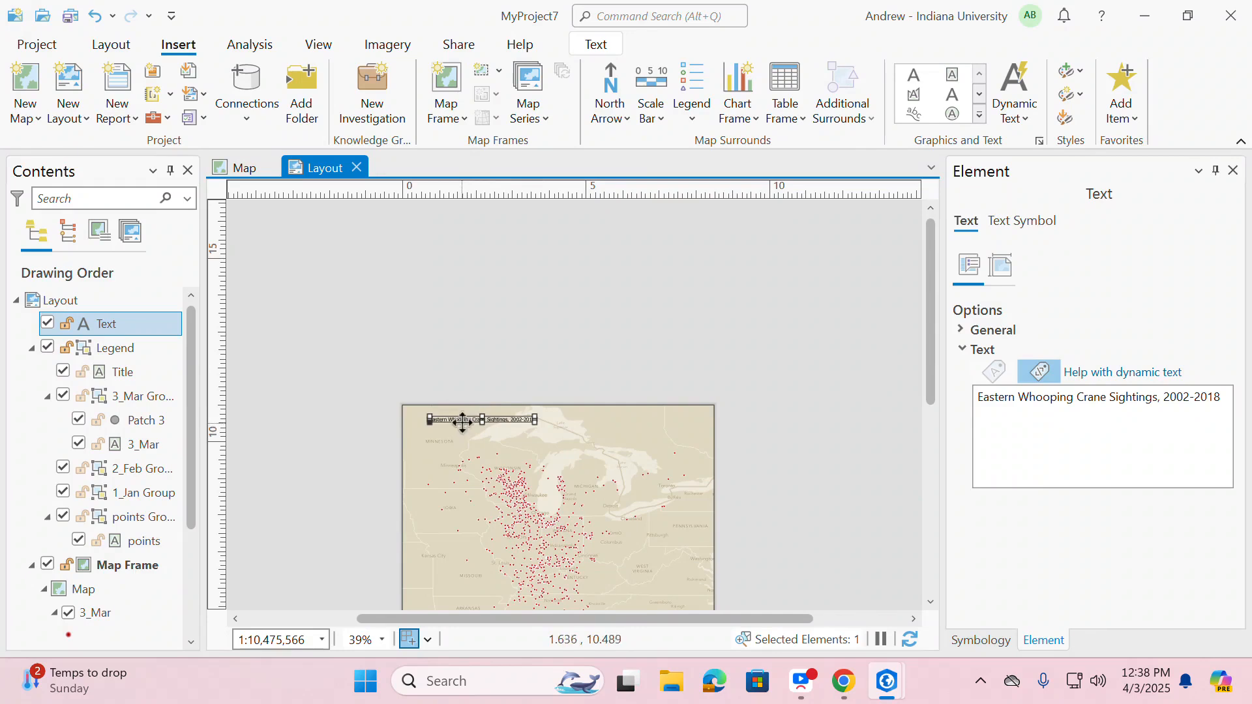
pyautogui.click(511, 360)
pyautogui.click(489, 420)
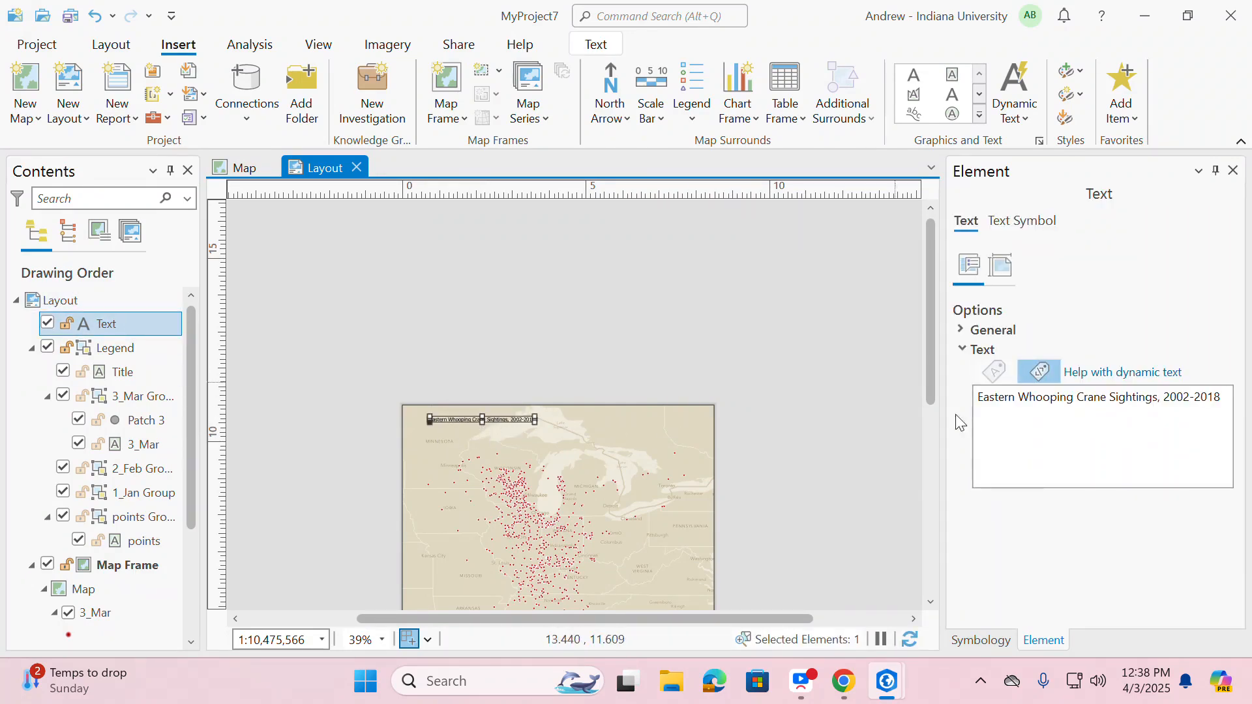
# Step: Set the map title's font to Arial at 36 pt and apply it
pyautogui.click(1017, 225)
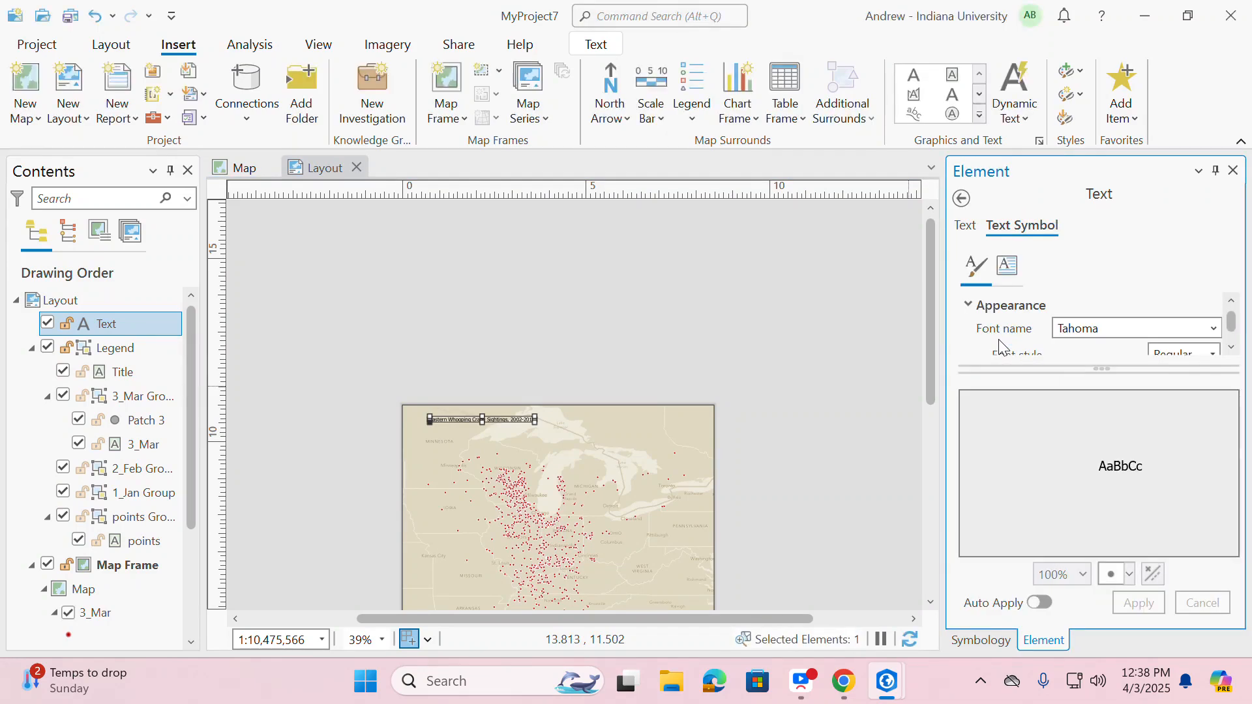
pyautogui.moveTo(1076, 368); pyautogui.dragTo(1102, 569)
pyautogui.click(1214, 329)
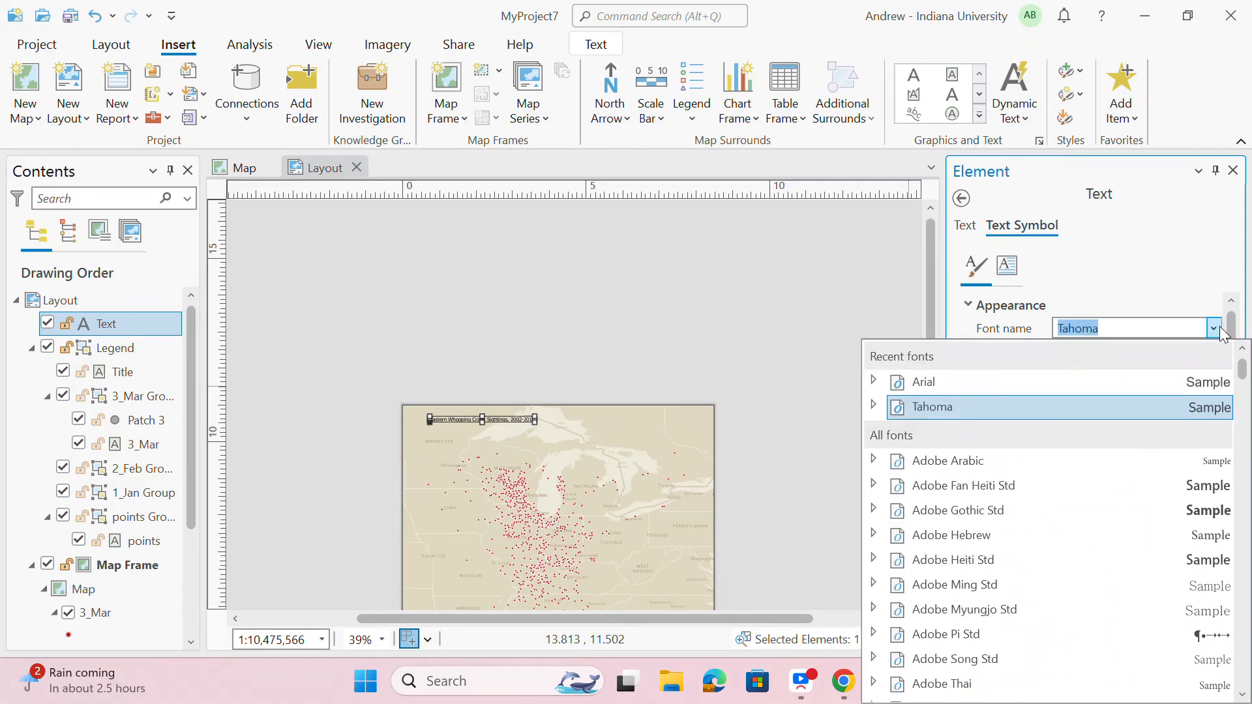
pyautogui.click(923, 383)
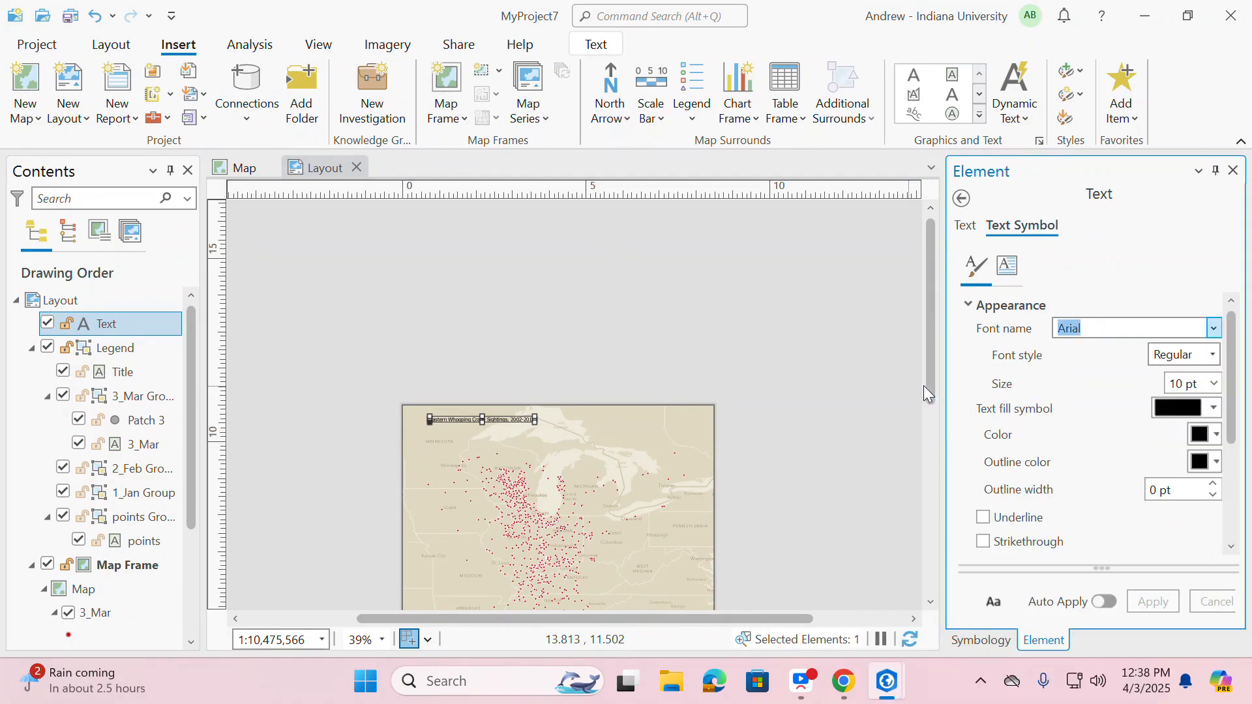
pyautogui.click(1216, 383)
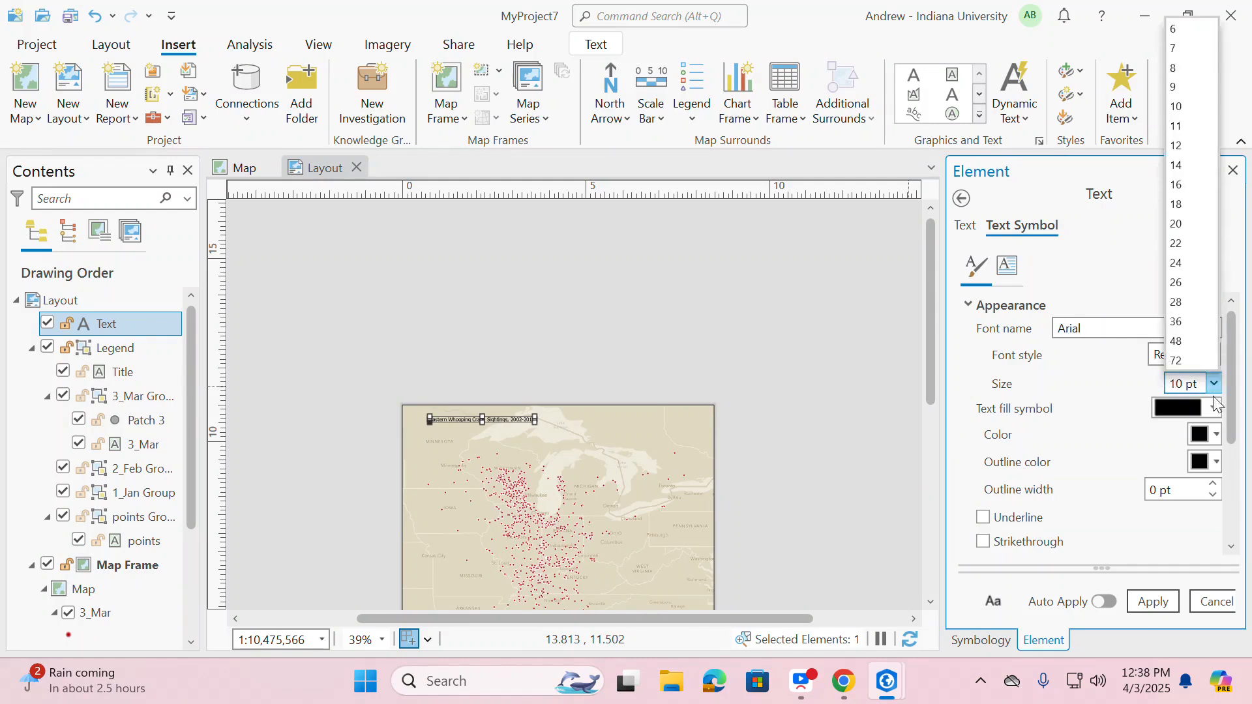
pyautogui.click(1178, 322)
pyautogui.click(1155, 601)
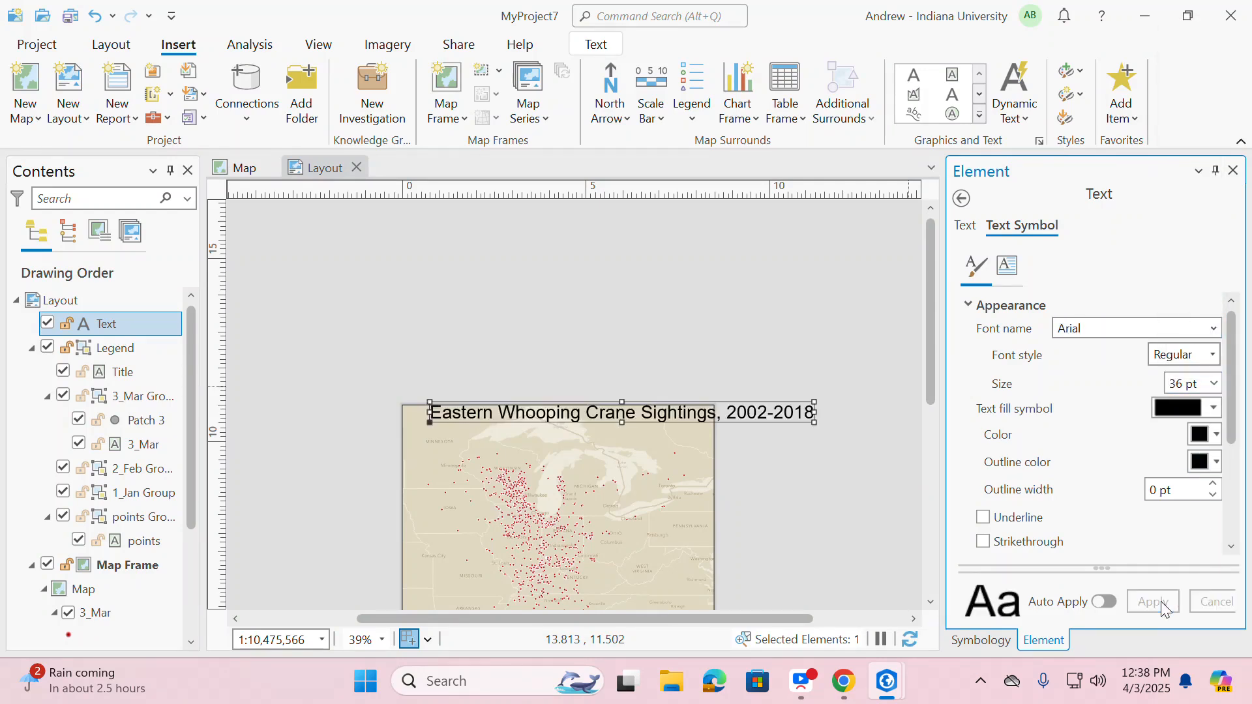
# Step: Reduce the map title to 28 pt and center it within the page width along the upper edge
pyautogui.moveTo(717, 423); pyautogui.dragTo(681, 434)
pyautogui.click(1215, 387)
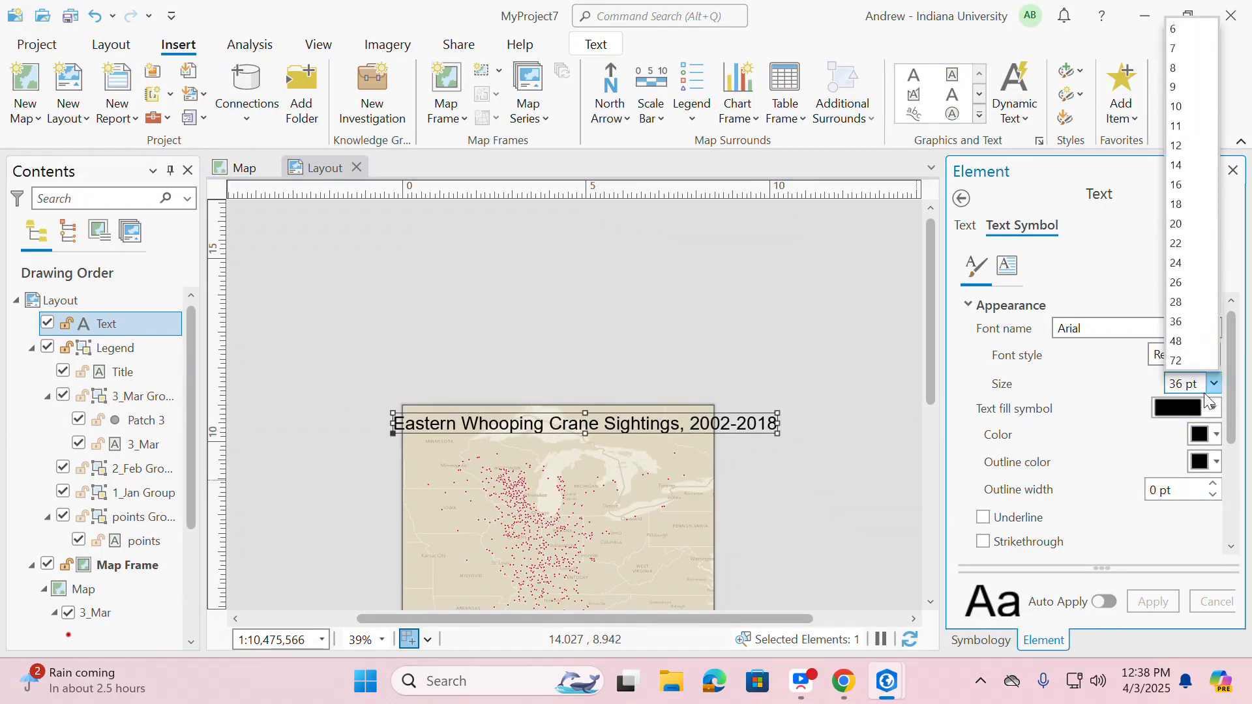
pyautogui.click(1179, 302)
pyautogui.click(1156, 601)
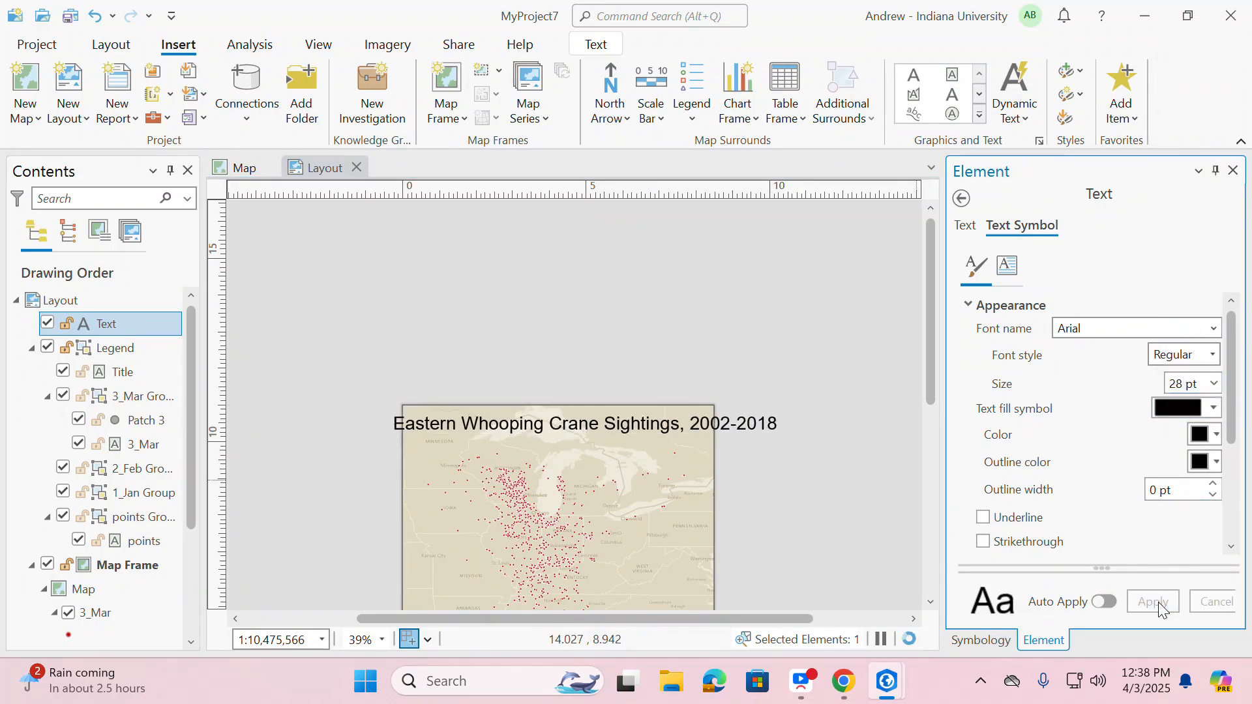
pyautogui.moveTo(588, 419); pyautogui.dragTo(597, 413)
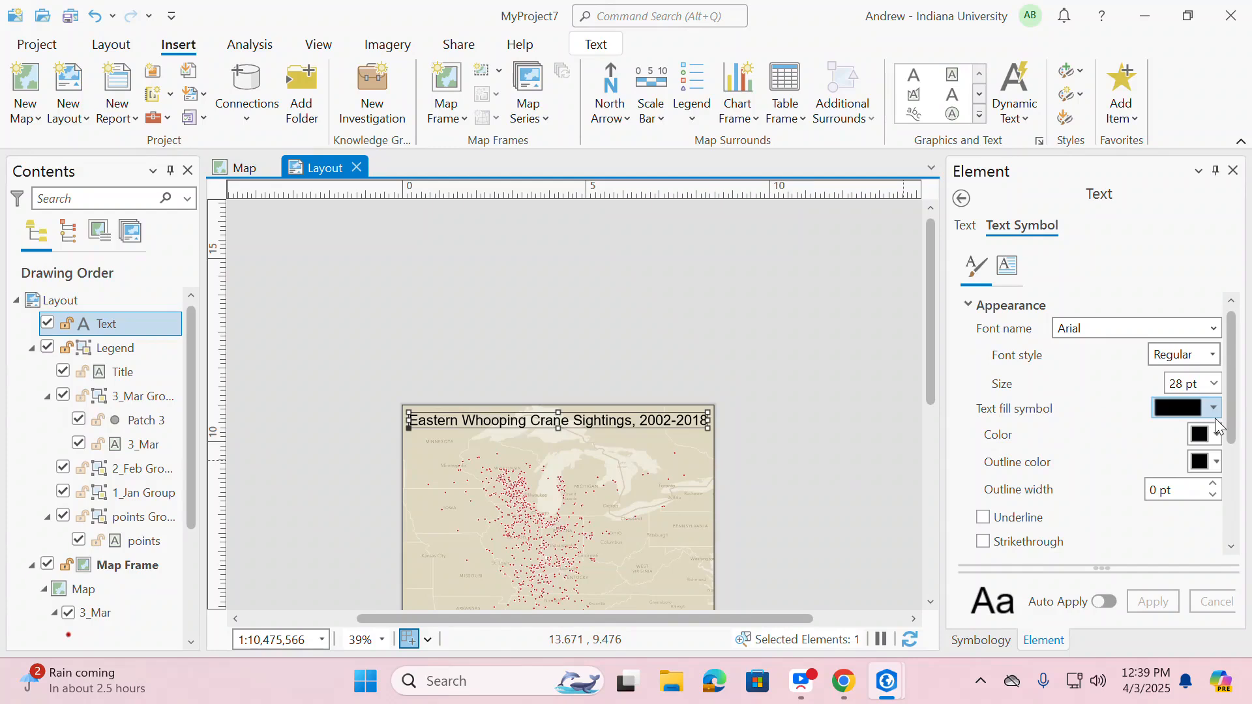
# Step: Change the map title's text color to dark red and apply it
pyautogui.click(1212, 438)
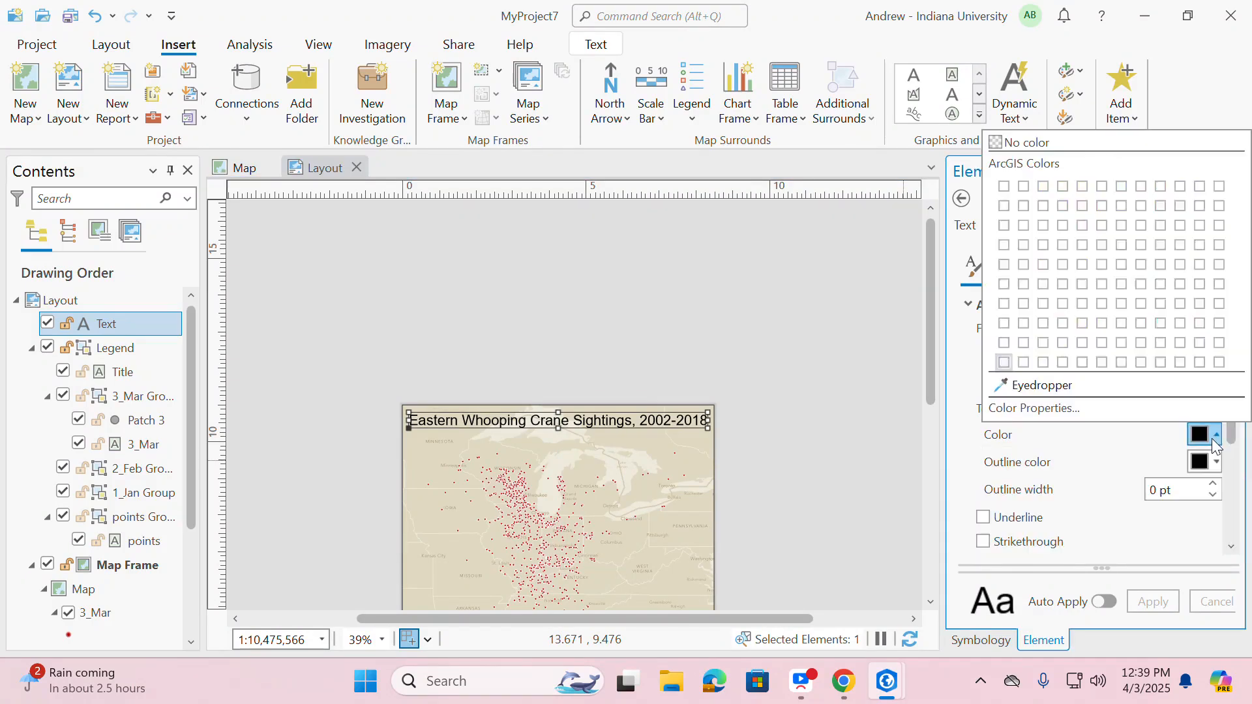
pyautogui.click(1024, 264)
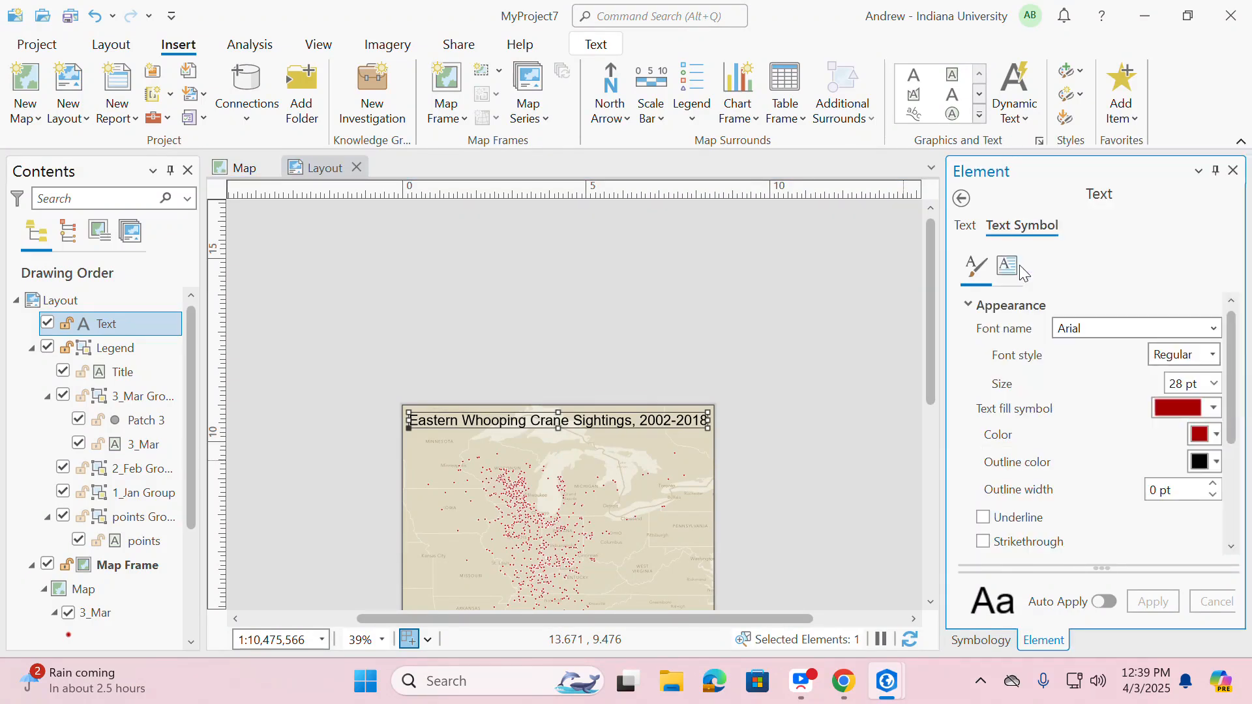
pyautogui.click(1154, 601)
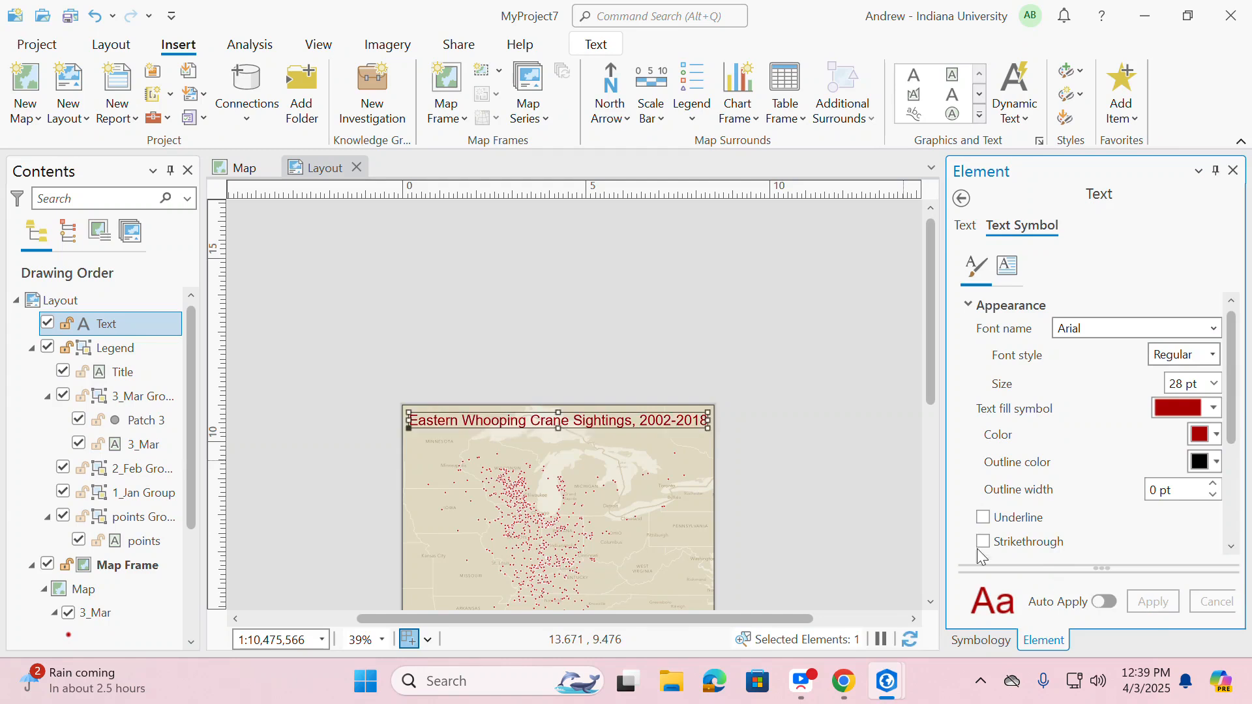
pyautogui.click(807, 505)
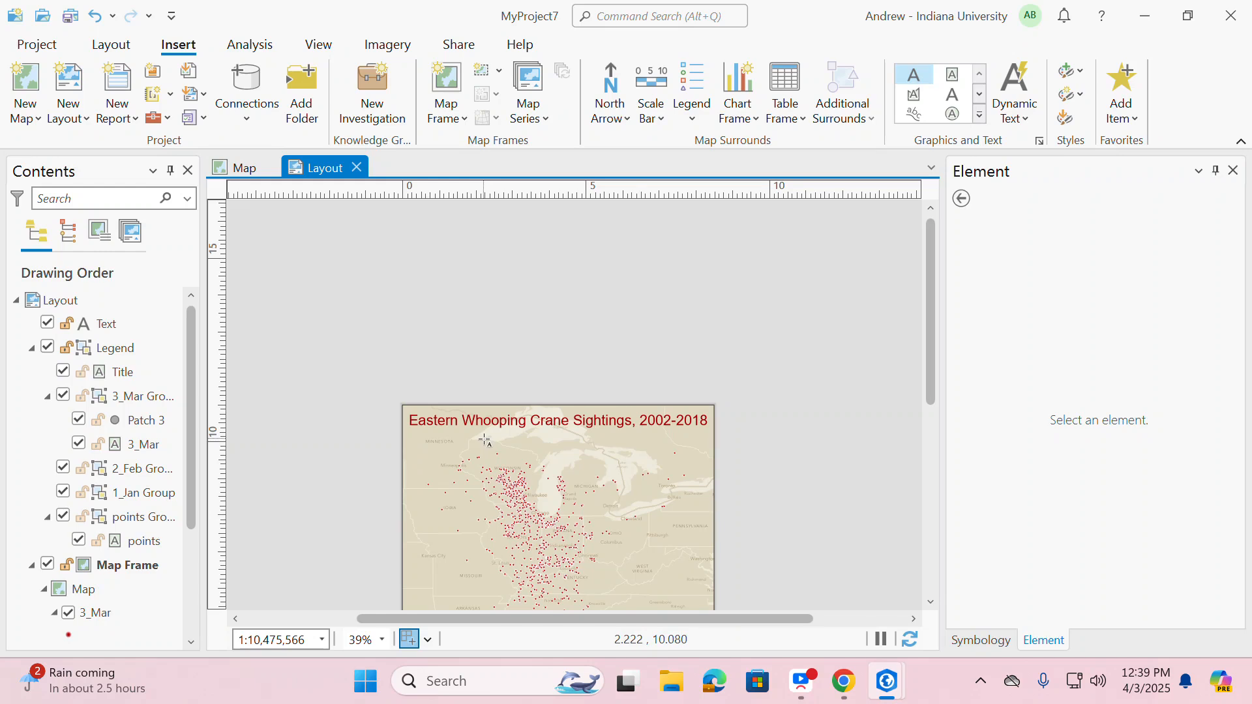
# Step: Add a second text element reading "All Months" beneath the right part of the map title
pyautogui.click(617, 425)
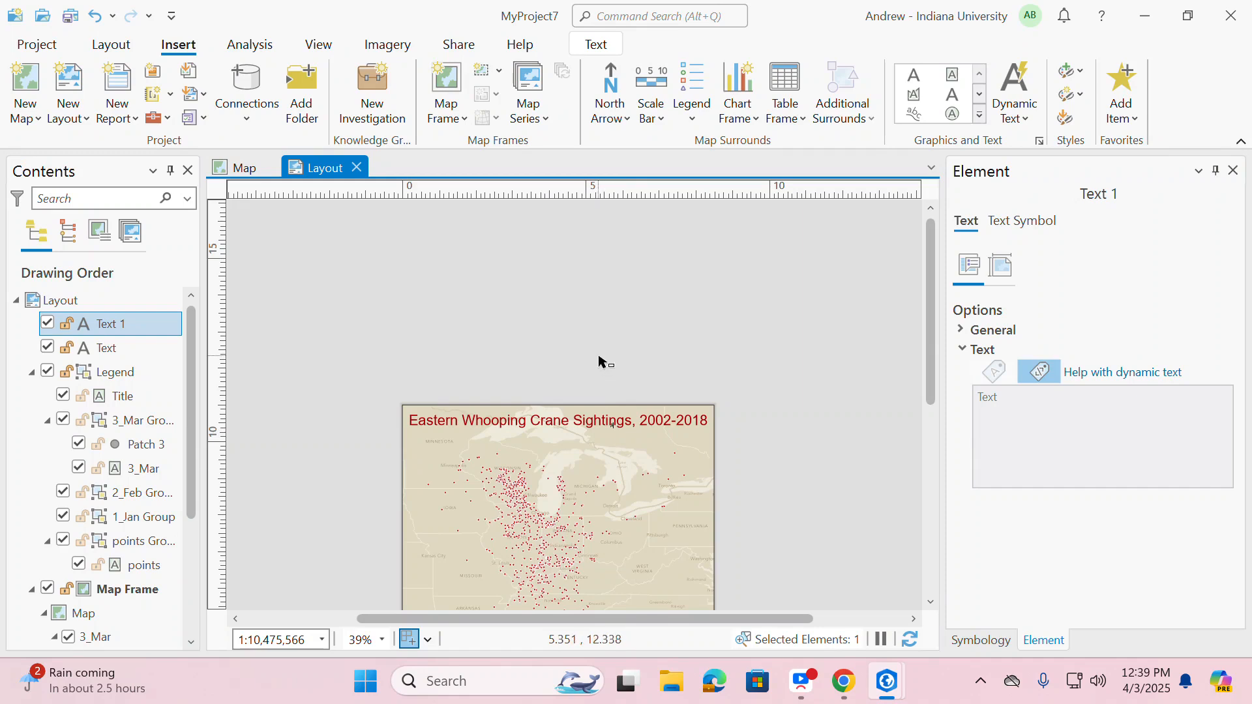
pyautogui.moveTo(612, 429)
pyautogui.mouseDown()
pyautogui.moveTo(627, 440)
pyautogui.moveTo(623, 415)
pyautogui.moveTo(618, 443)
pyautogui.moveTo(635, 465)
pyautogui.moveTo(622, 444)
pyautogui.mouseUp()
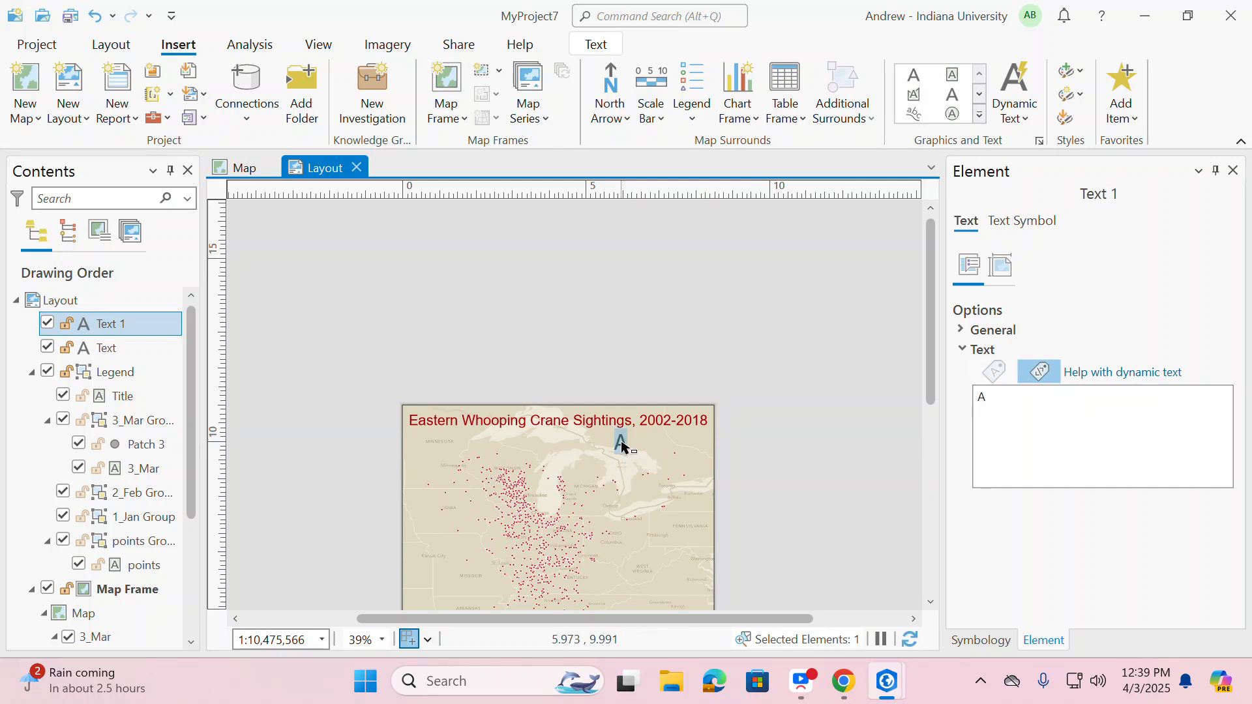
pyautogui.doubleClick(622, 444)
pyautogui.write('All Months')
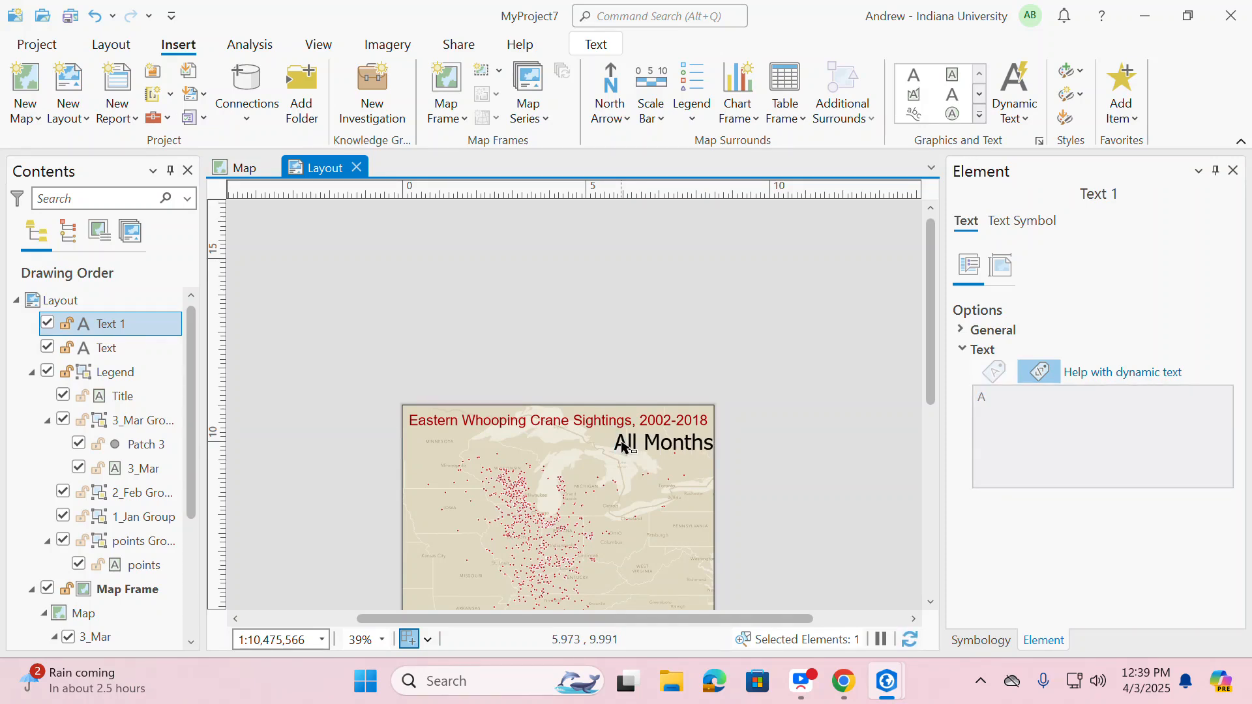
pyautogui.doubleClick(677, 456)
pyautogui.click(640, 446)
pyautogui.doubleClick(616, 446)
pyautogui.click(827, 498)
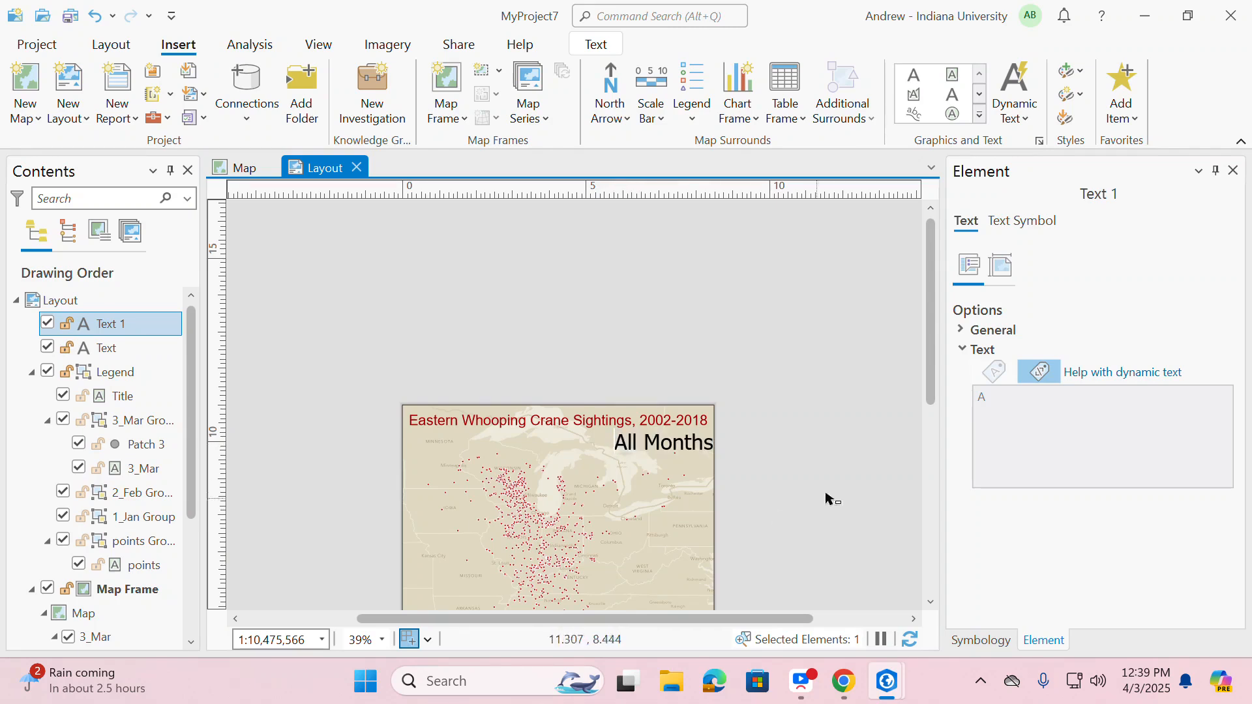
# Step: Set the "All Months" subtitle's font to Arial Italic at 20 pt
pyautogui.click(676, 457)
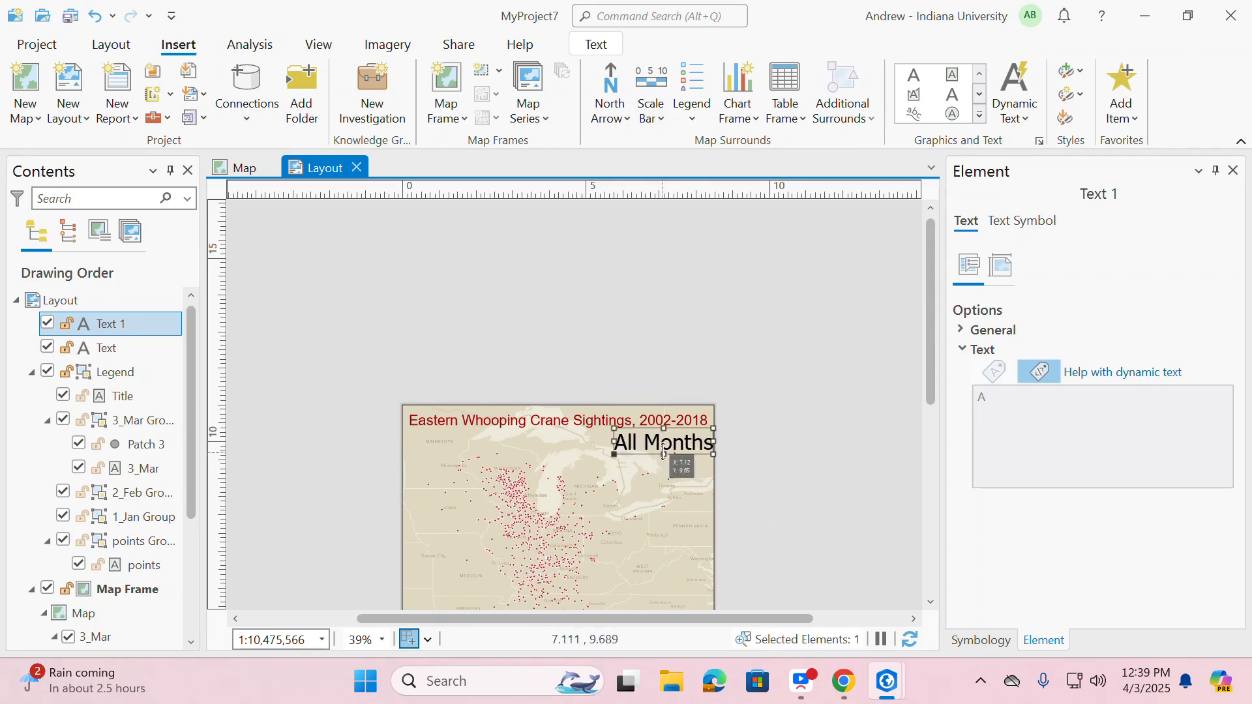
pyautogui.click(1027, 222)
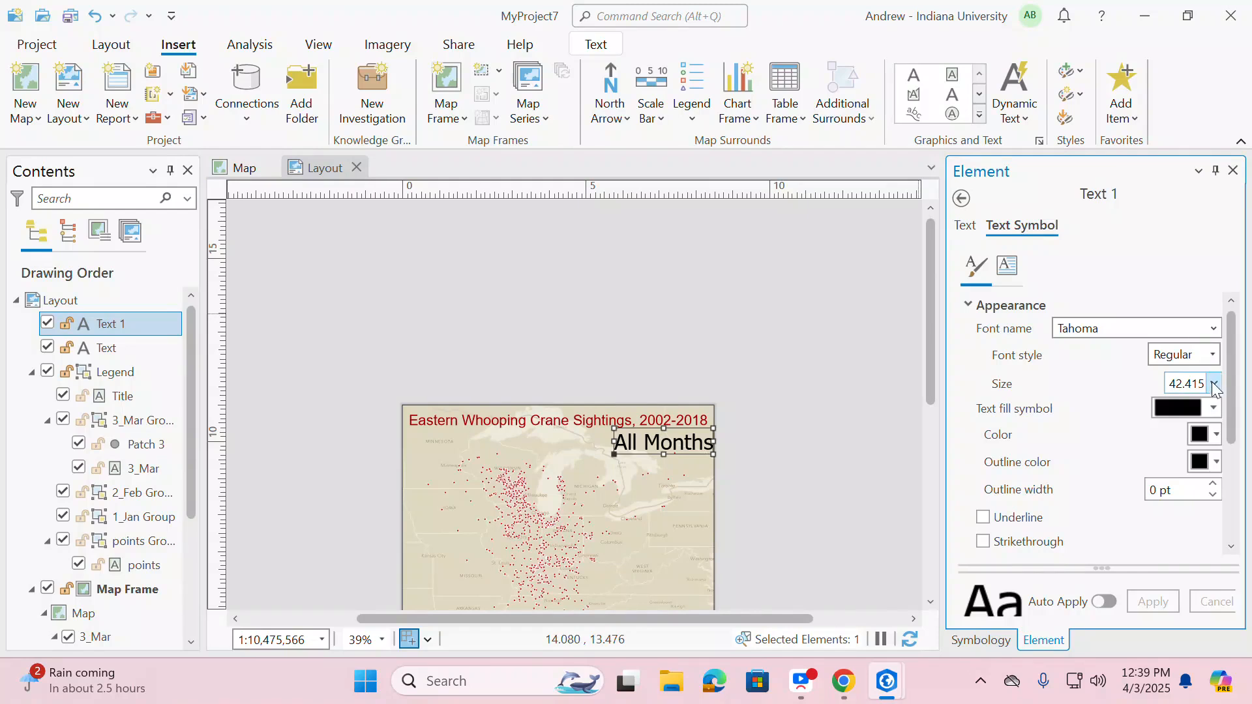
pyautogui.click(1215, 383)
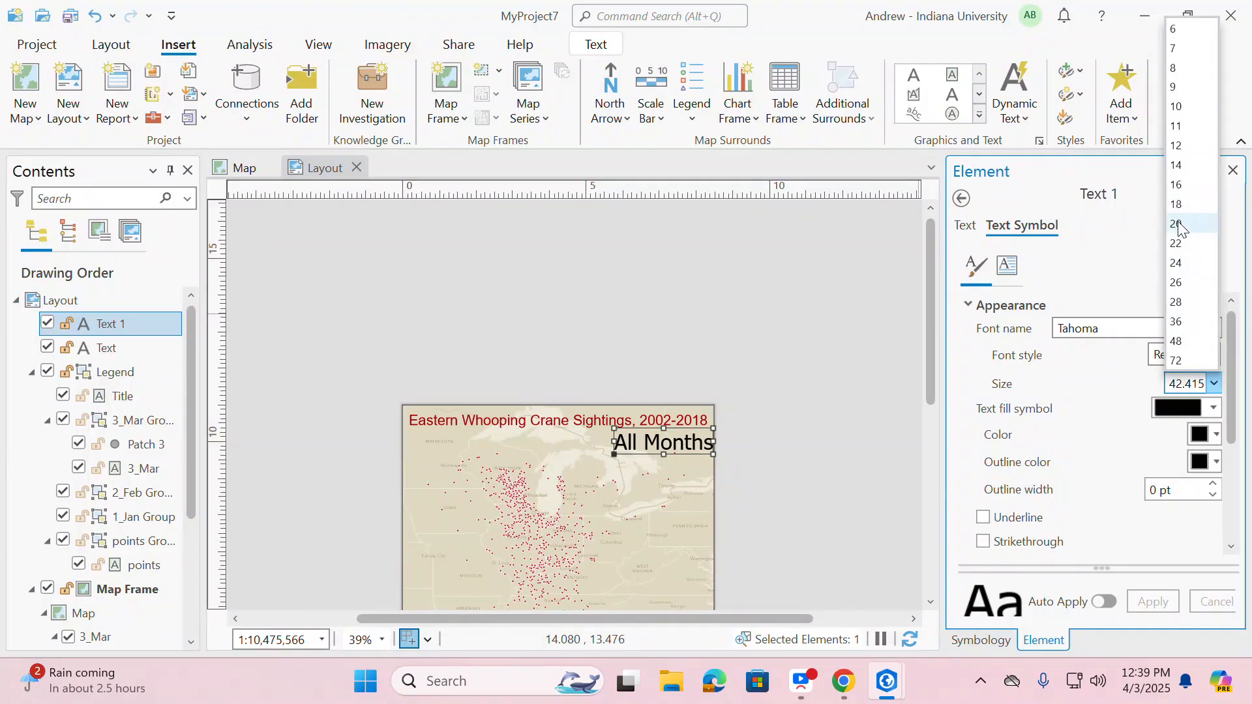
pyautogui.click(1181, 224)
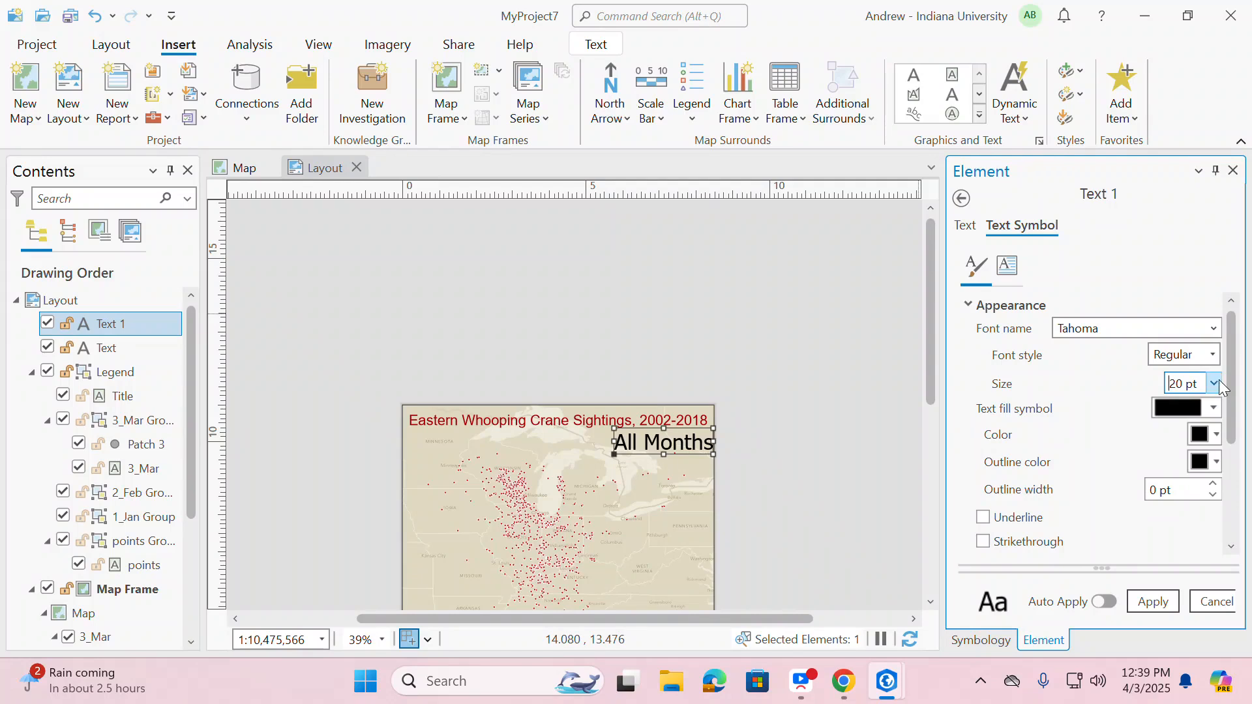
pyautogui.click(1215, 330)
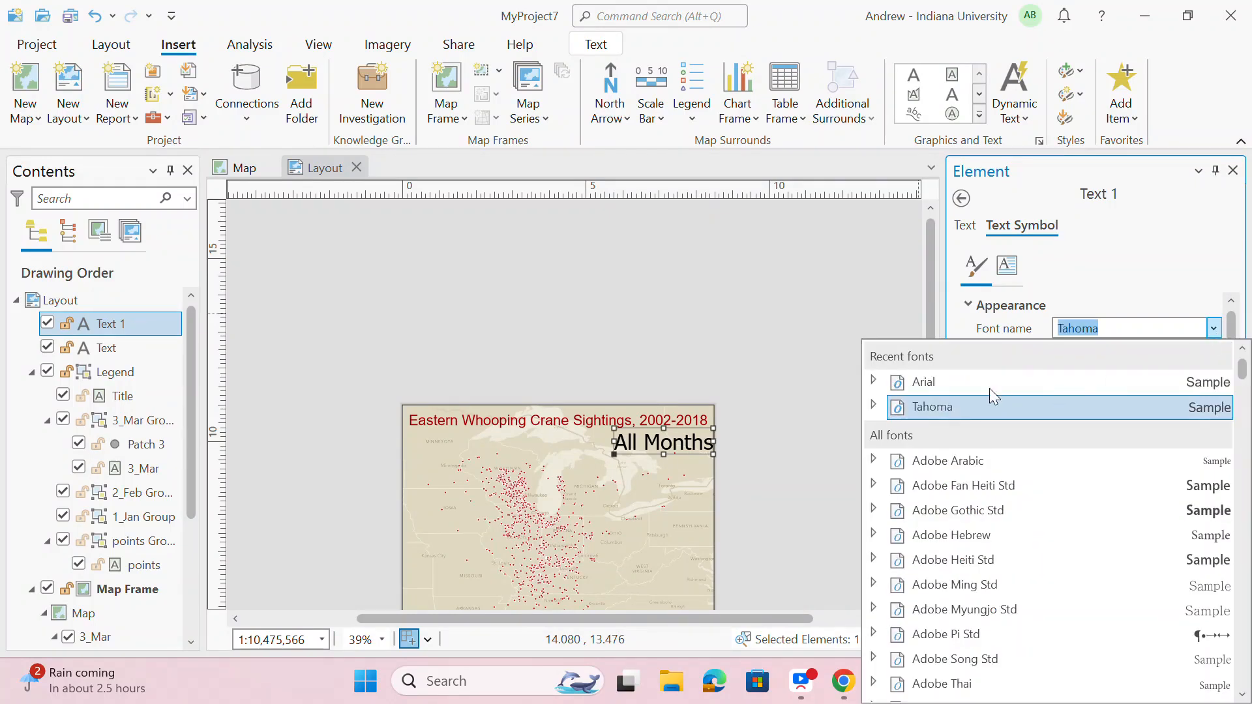
pyautogui.click(926, 382)
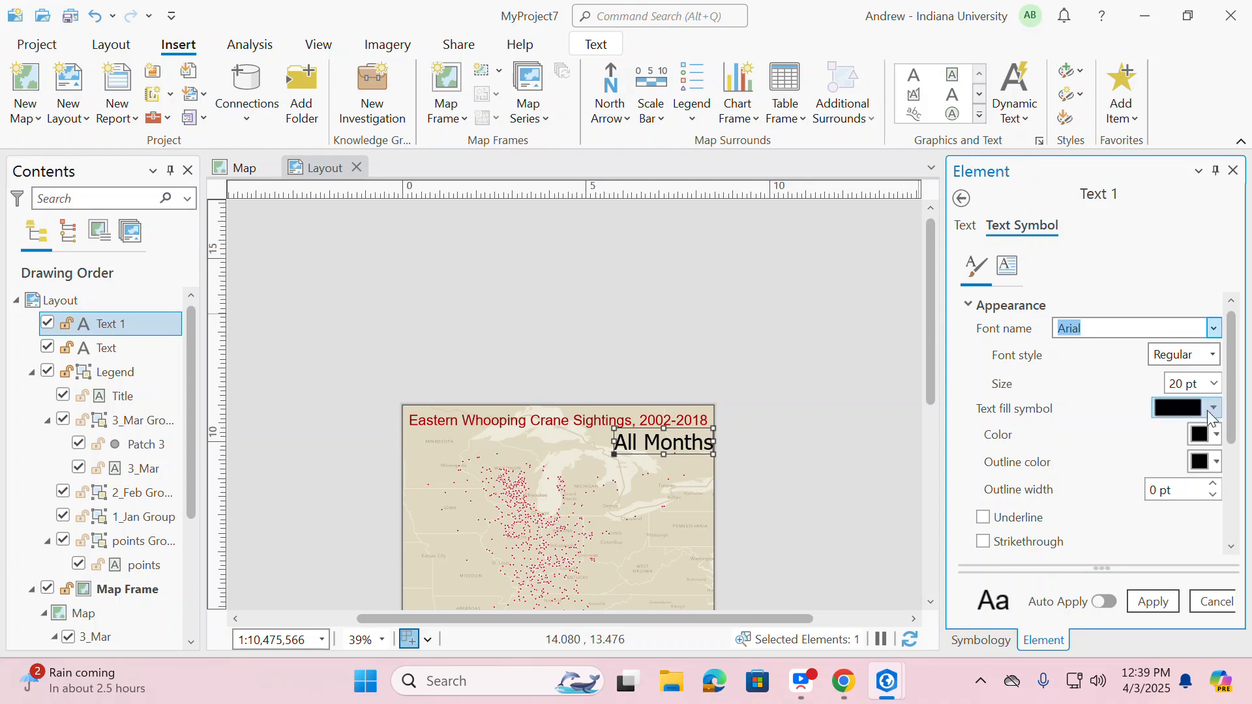
pyautogui.click(1212, 355)
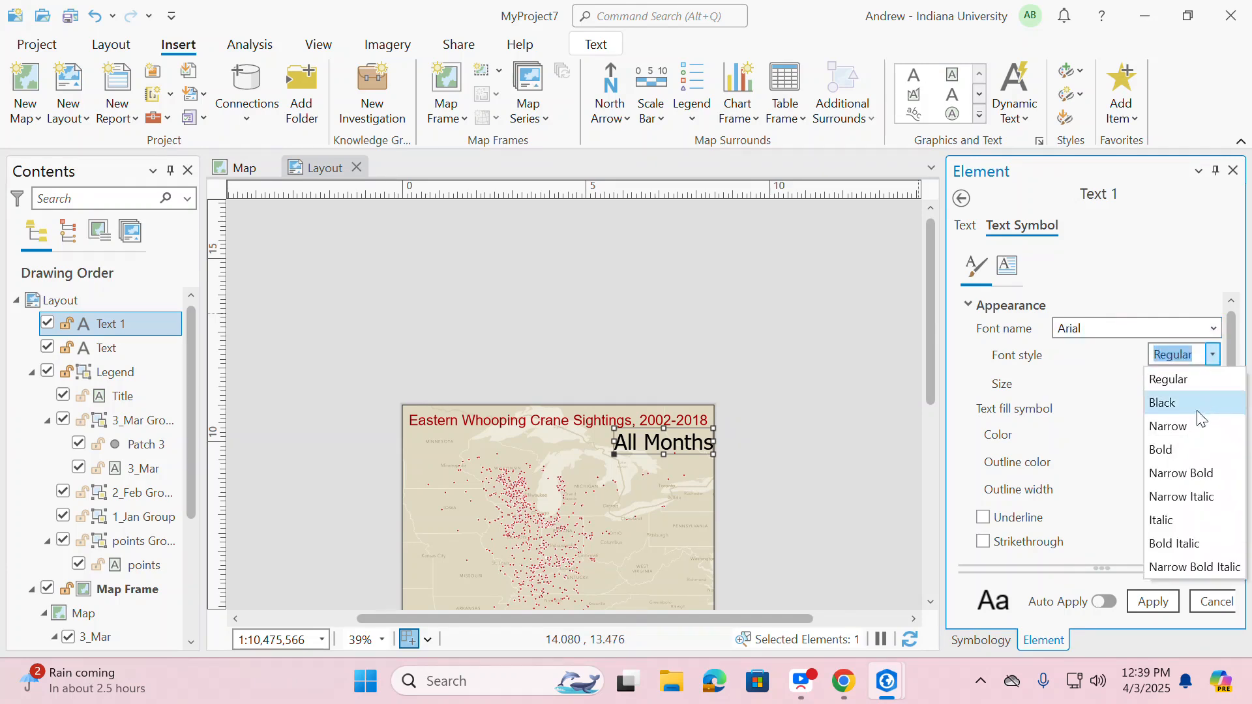
pyautogui.click(1181, 517)
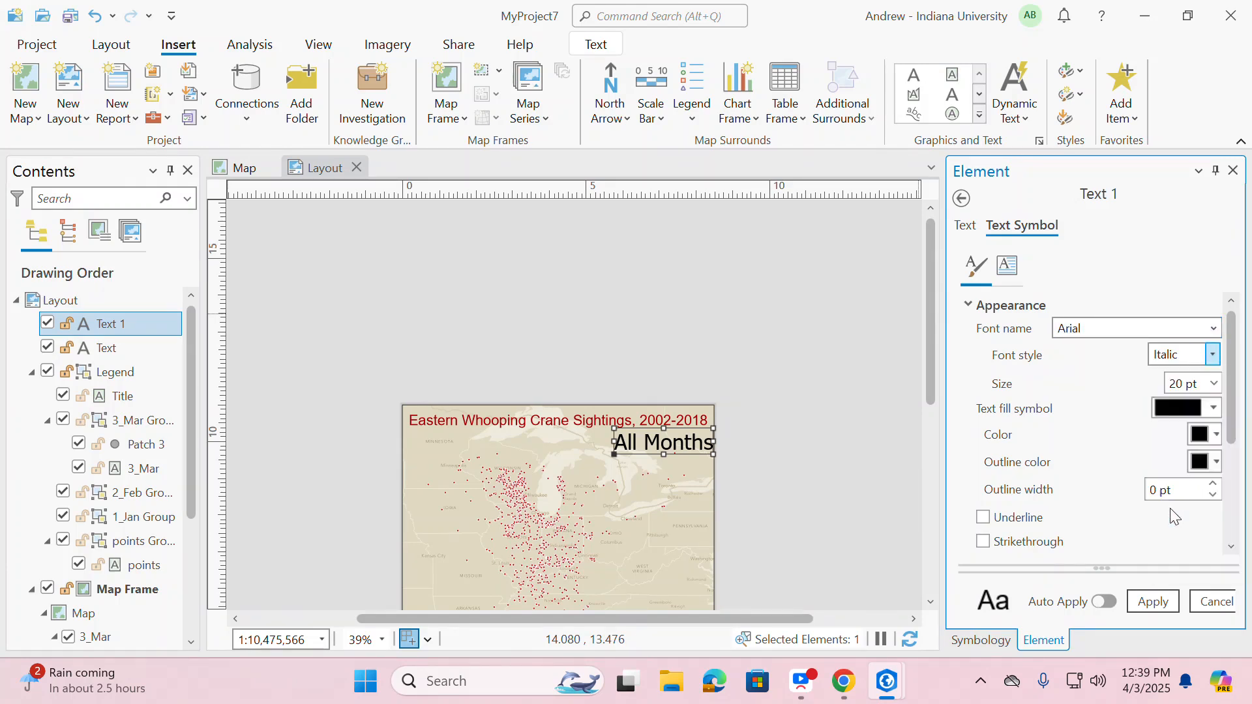
# Step: Color the "All Months" subtitle dark red, apply the text styling and move it up close beneath the map title
pyautogui.click(1213, 408)
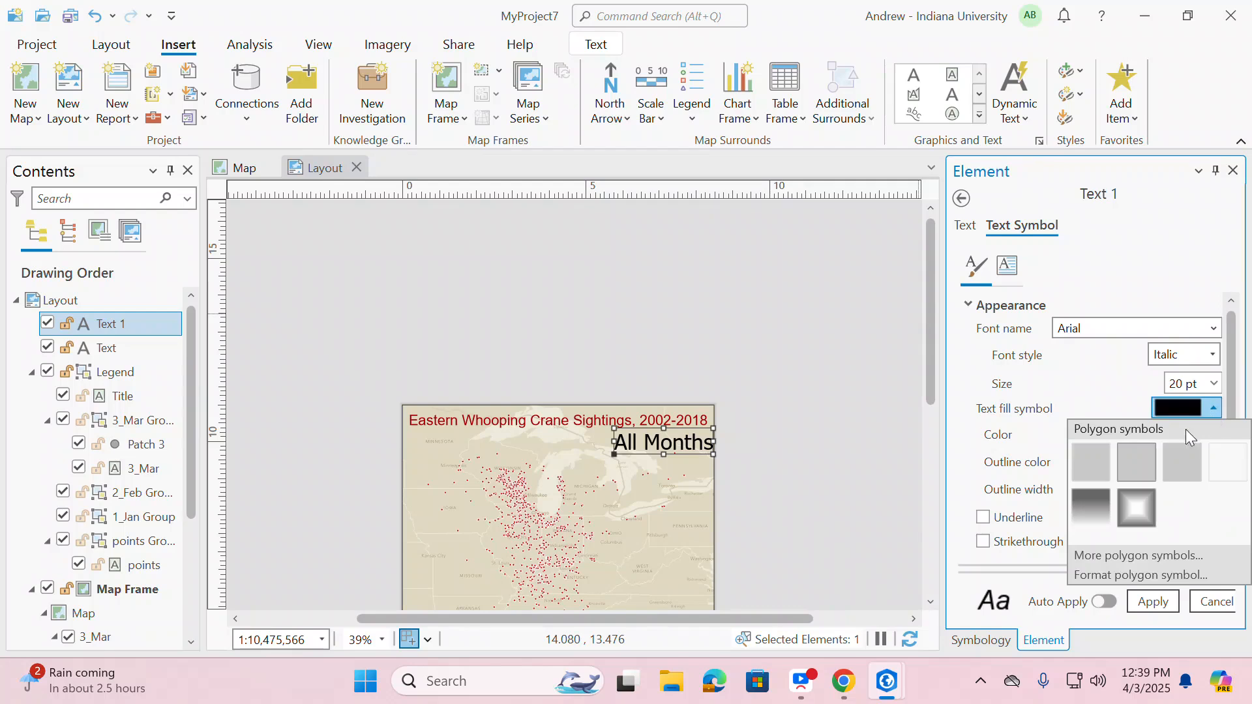
pyautogui.click(1065, 376)
pyautogui.click(1216, 435)
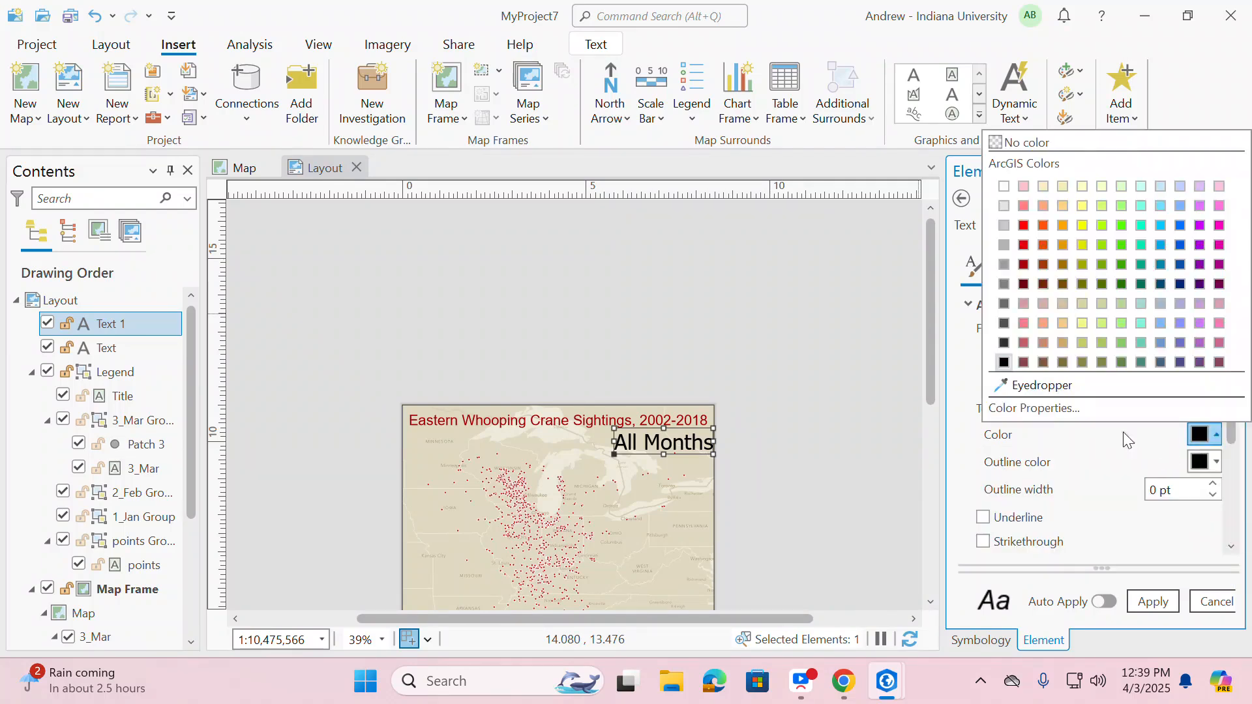
pyautogui.click(1024, 264)
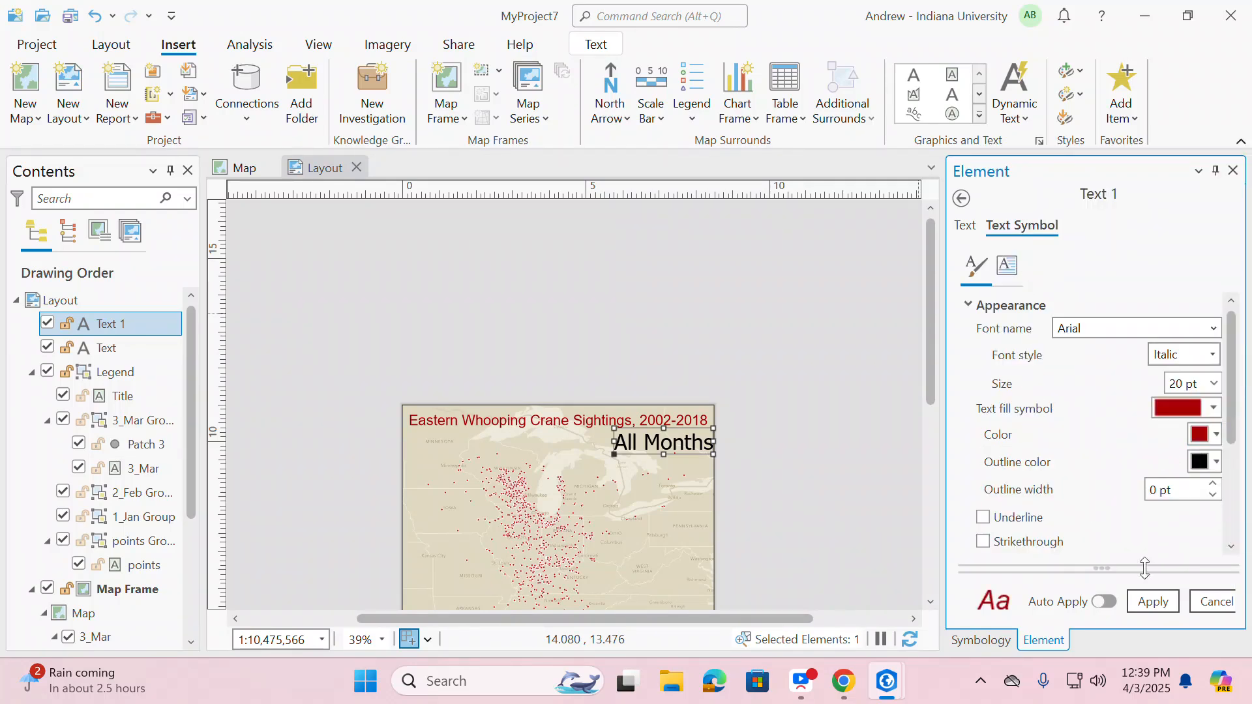
pyautogui.click(1154, 601)
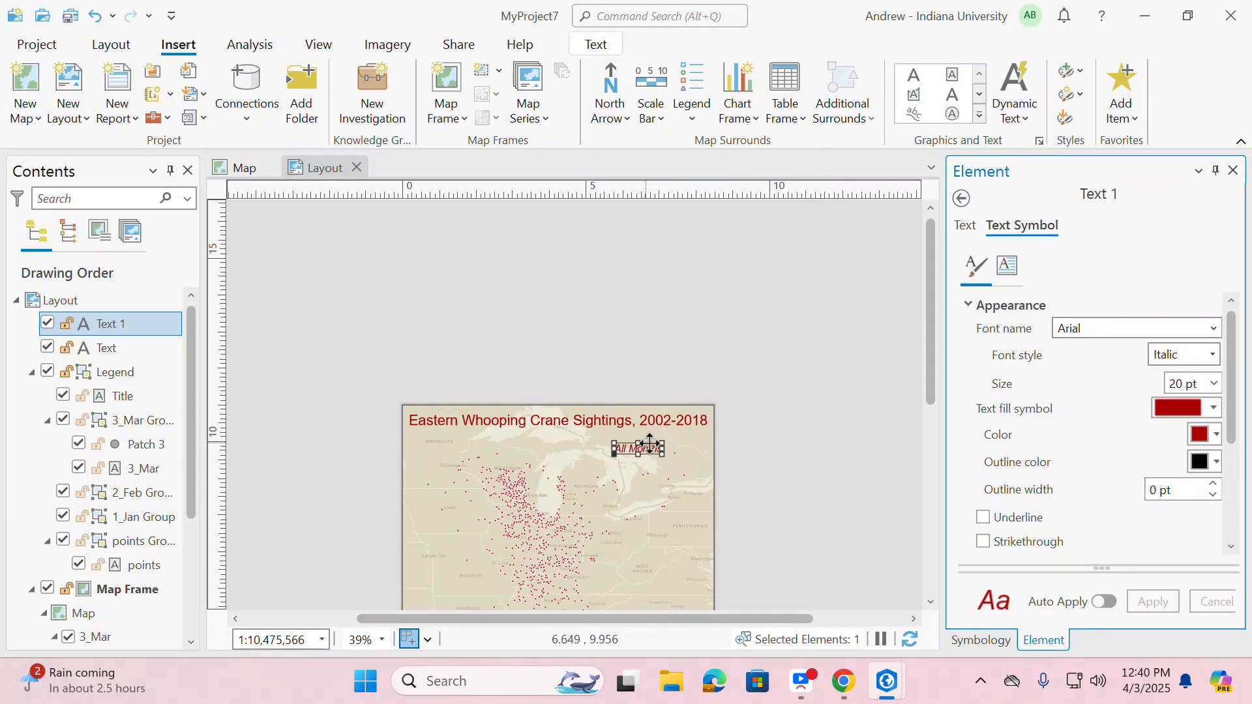
pyautogui.moveTo(624, 443); pyautogui.dragTo(625, 433)
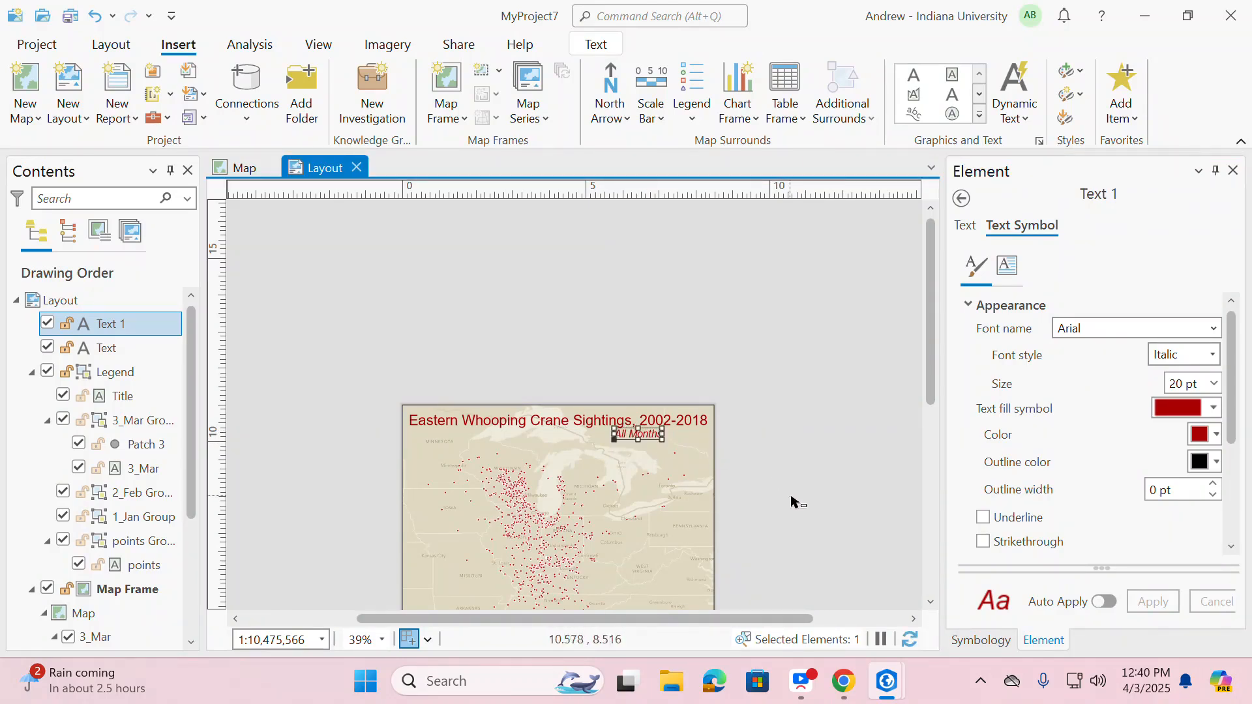
pyautogui.click(821, 512)
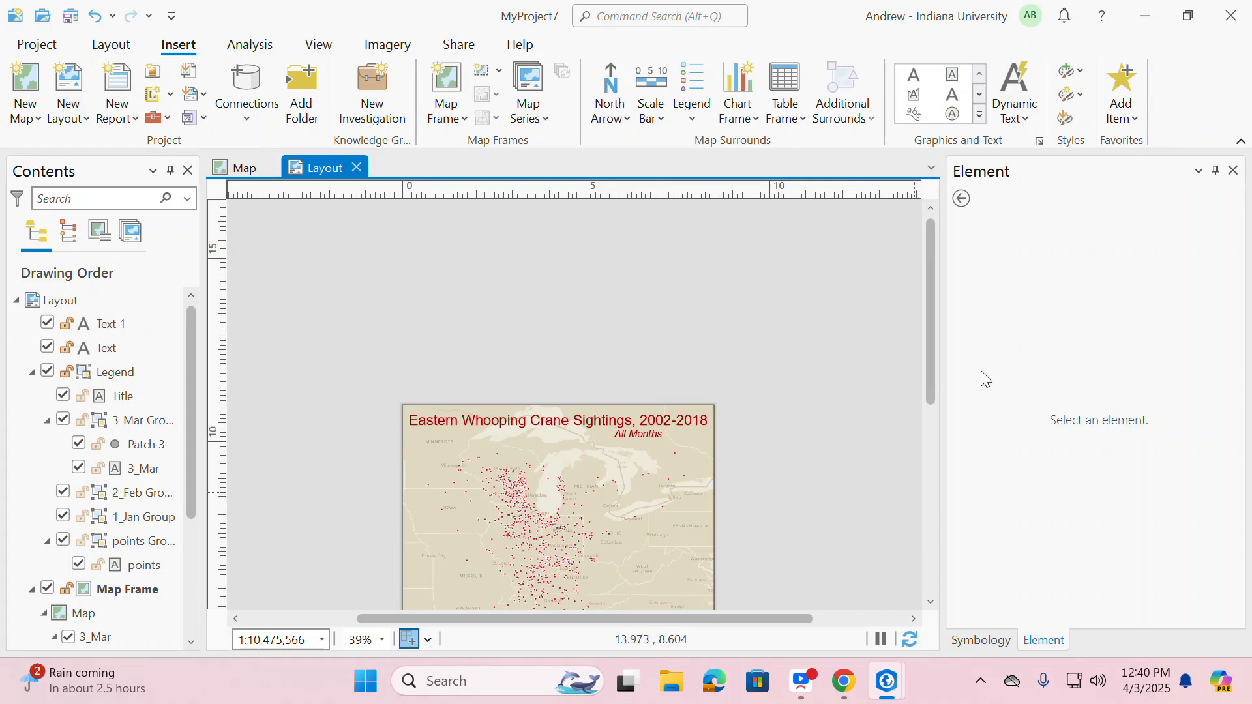
# Step: Change the legend title's text to dark red with Regular font style and apply it
pyautogui.moveTo(926, 391); pyautogui.dragTo(929, 496)
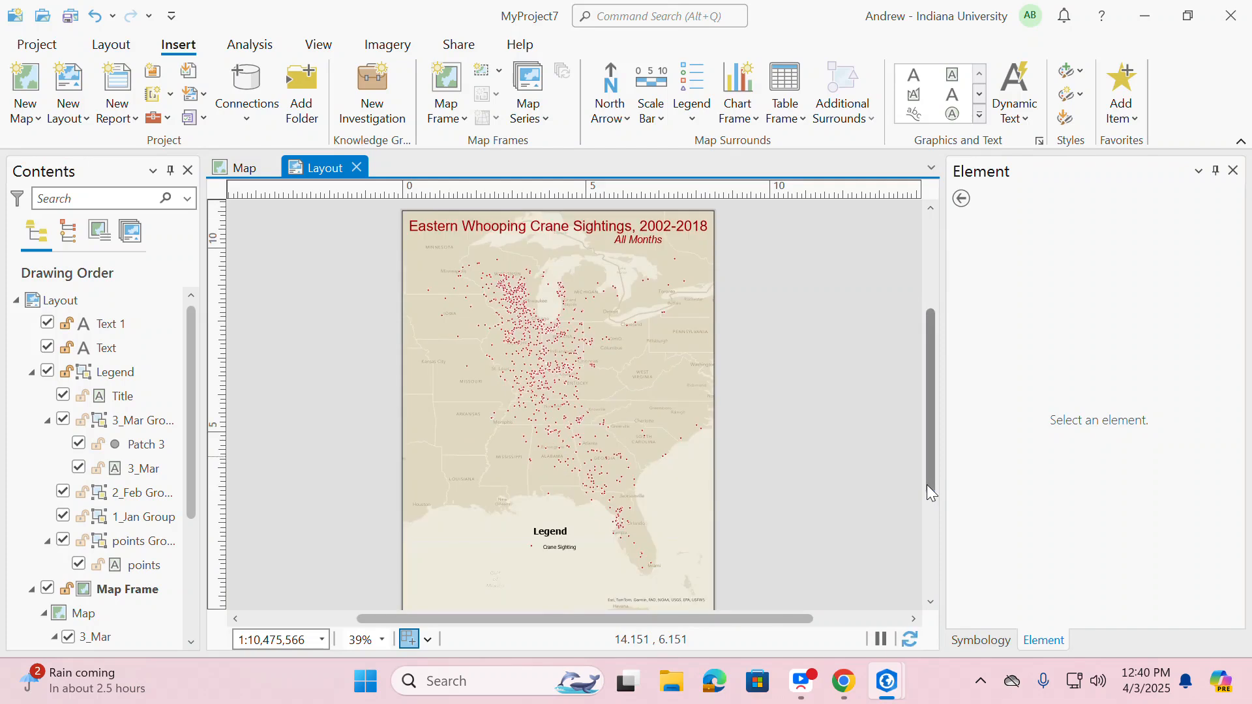
pyautogui.click(554, 536)
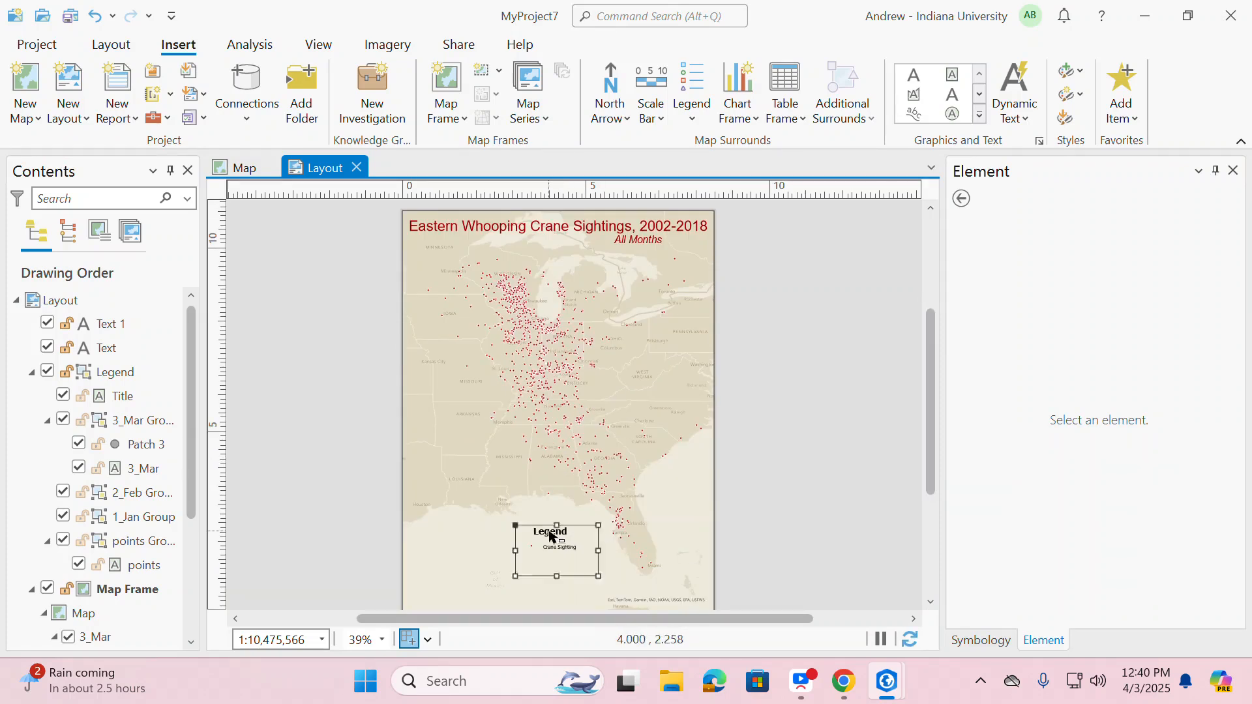
pyautogui.click(550, 535)
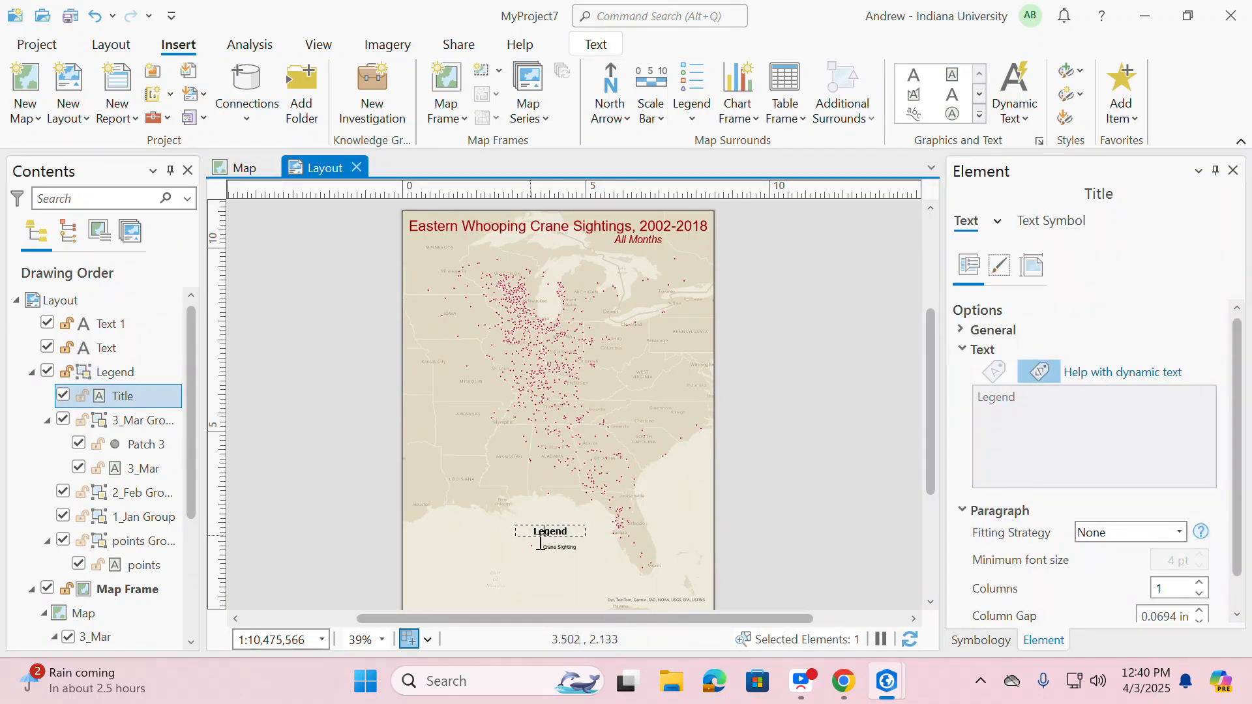
pyautogui.click(751, 540)
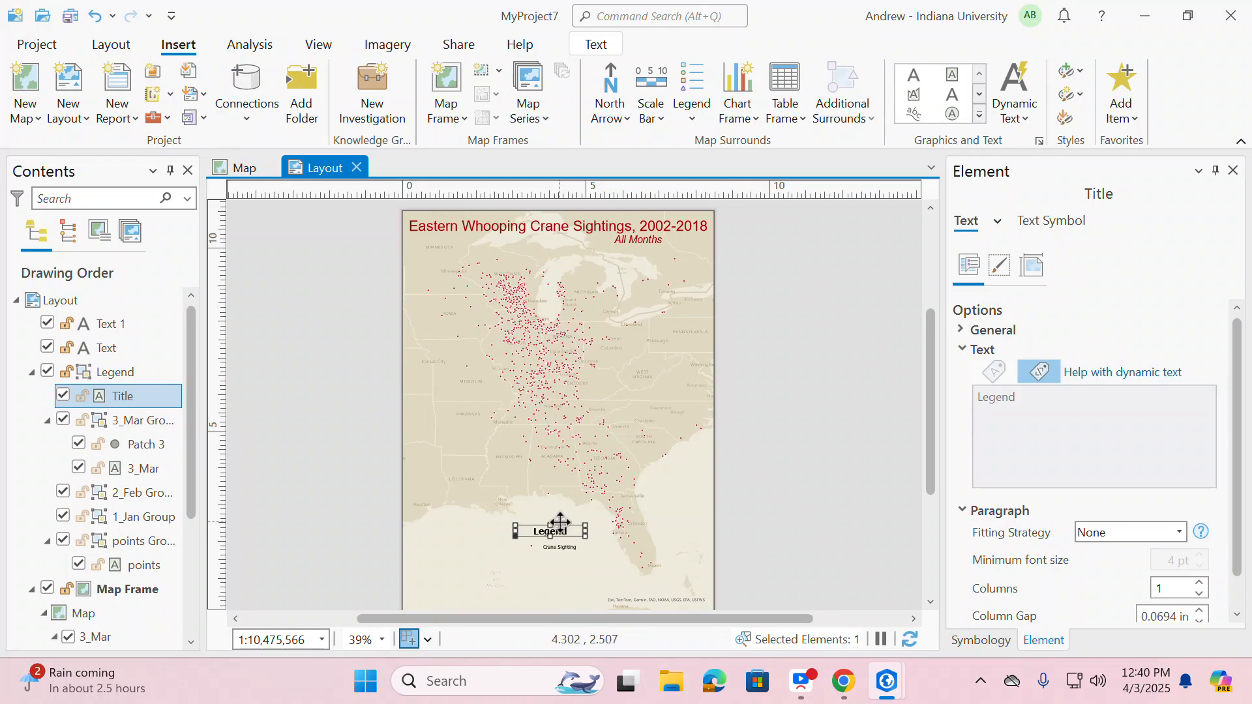
pyautogui.click(1051, 225)
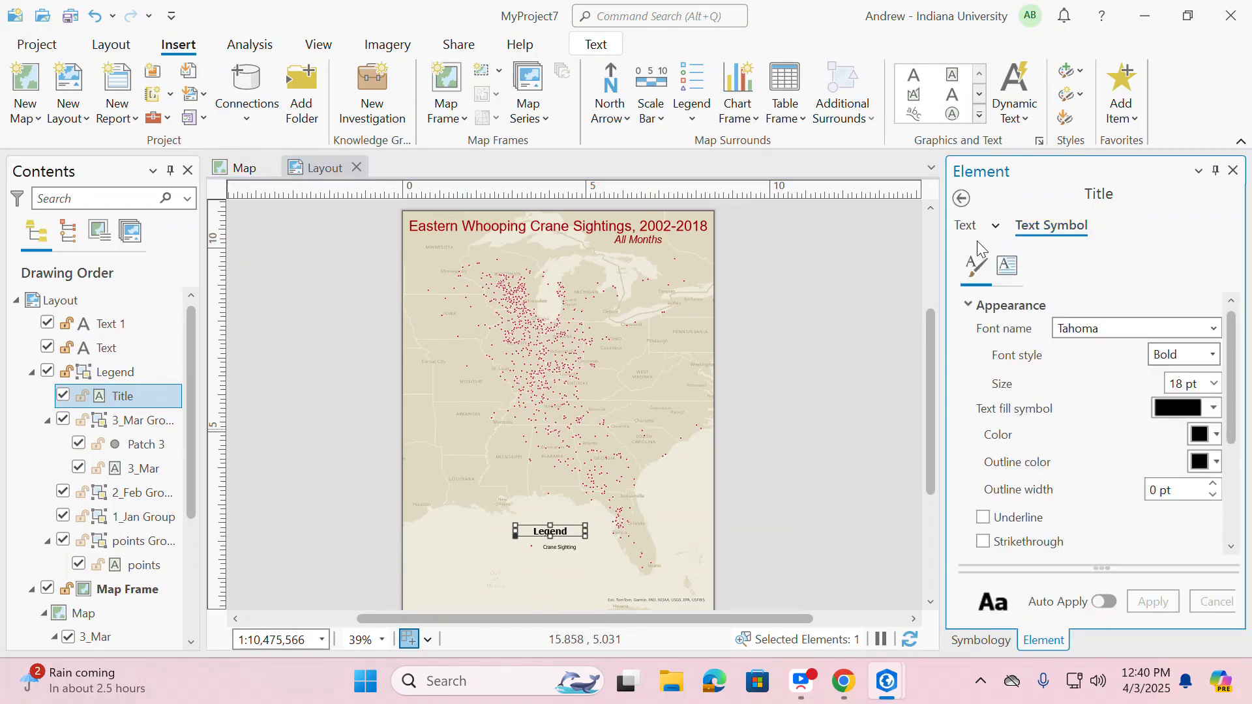
pyautogui.click(1214, 436)
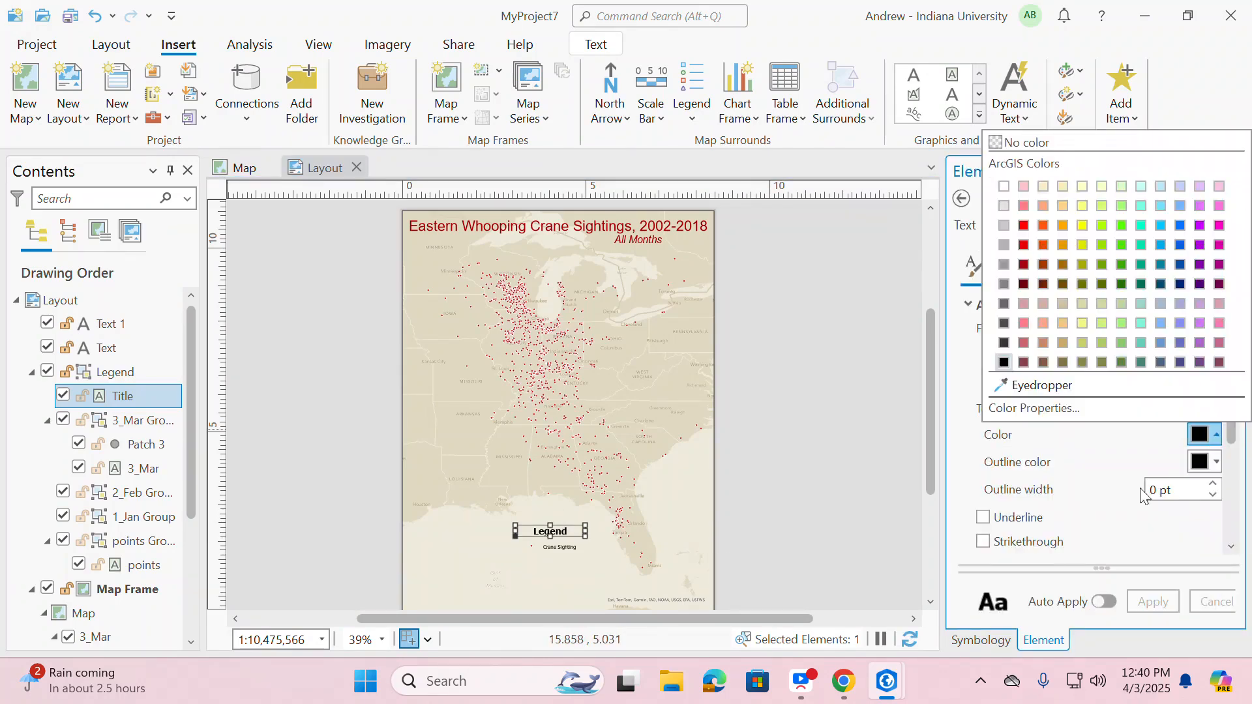
pyautogui.click(1024, 265)
pyautogui.click(1215, 364)
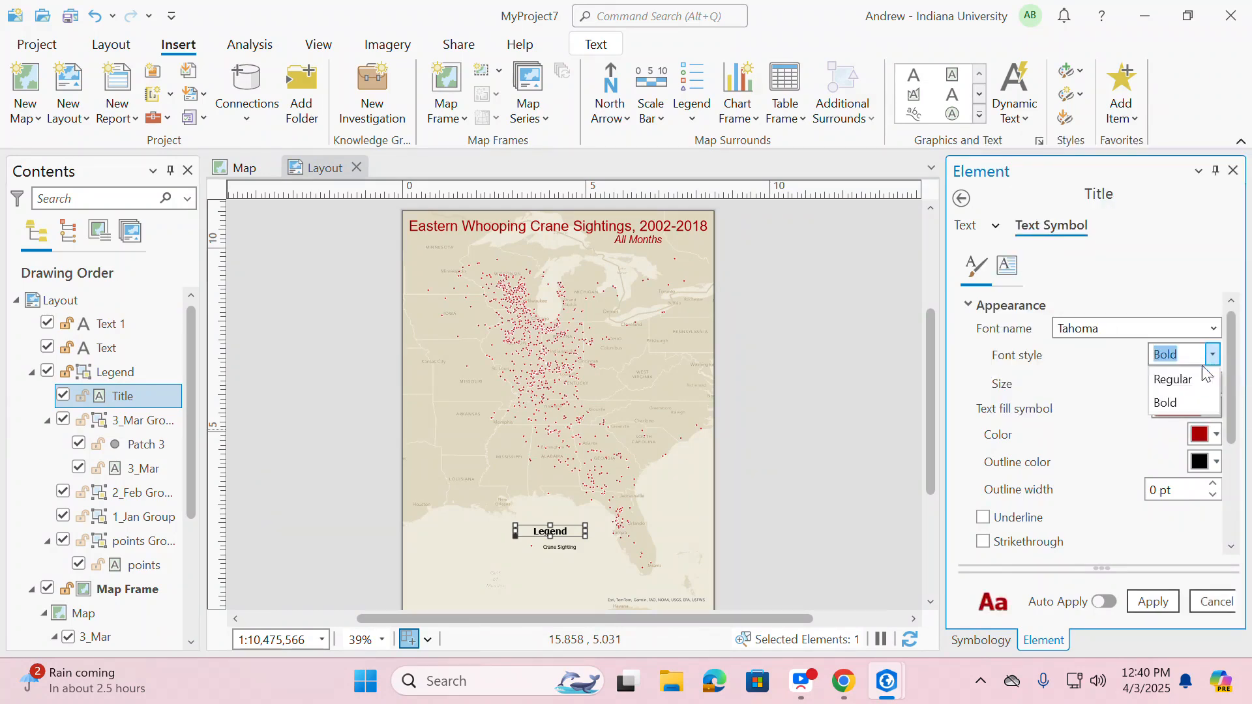
pyautogui.click(1196, 377)
pyautogui.click(1158, 599)
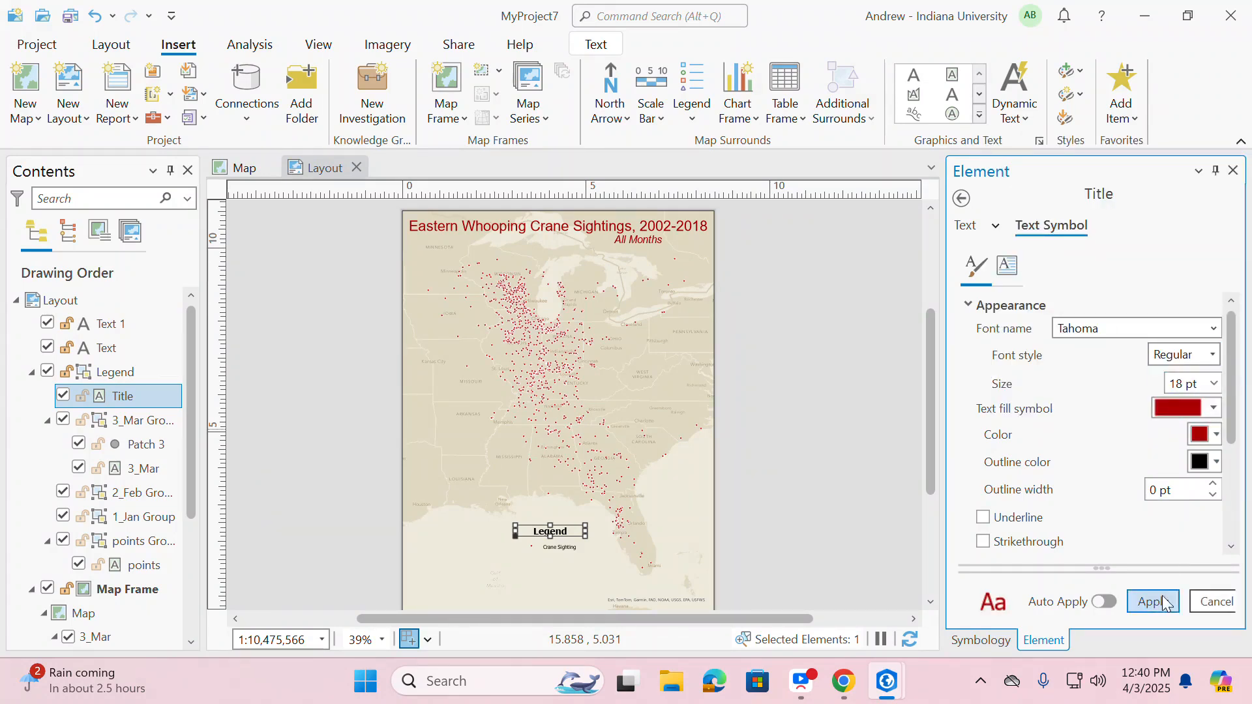
pyautogui.click(874, 565)
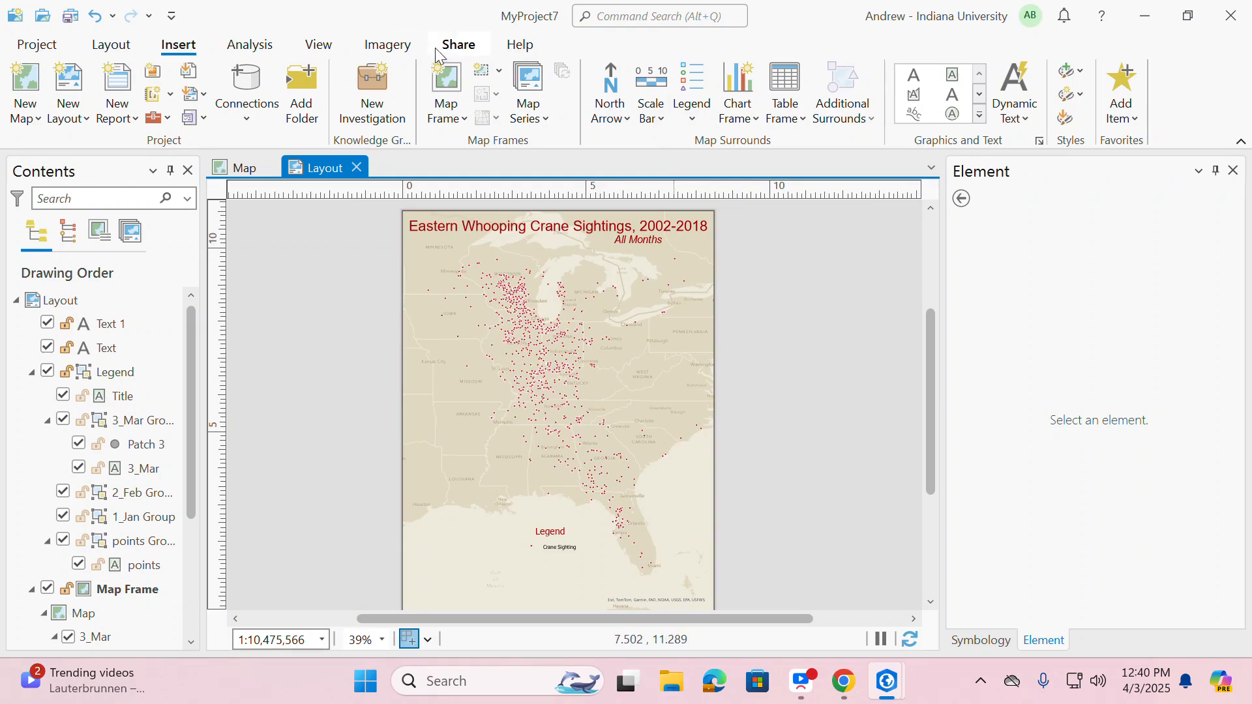
# Step: Review the layout export presets and switch to Chrome to read the assignment's instructions for exporting the All Months map
pyautogui.click(459, 45)
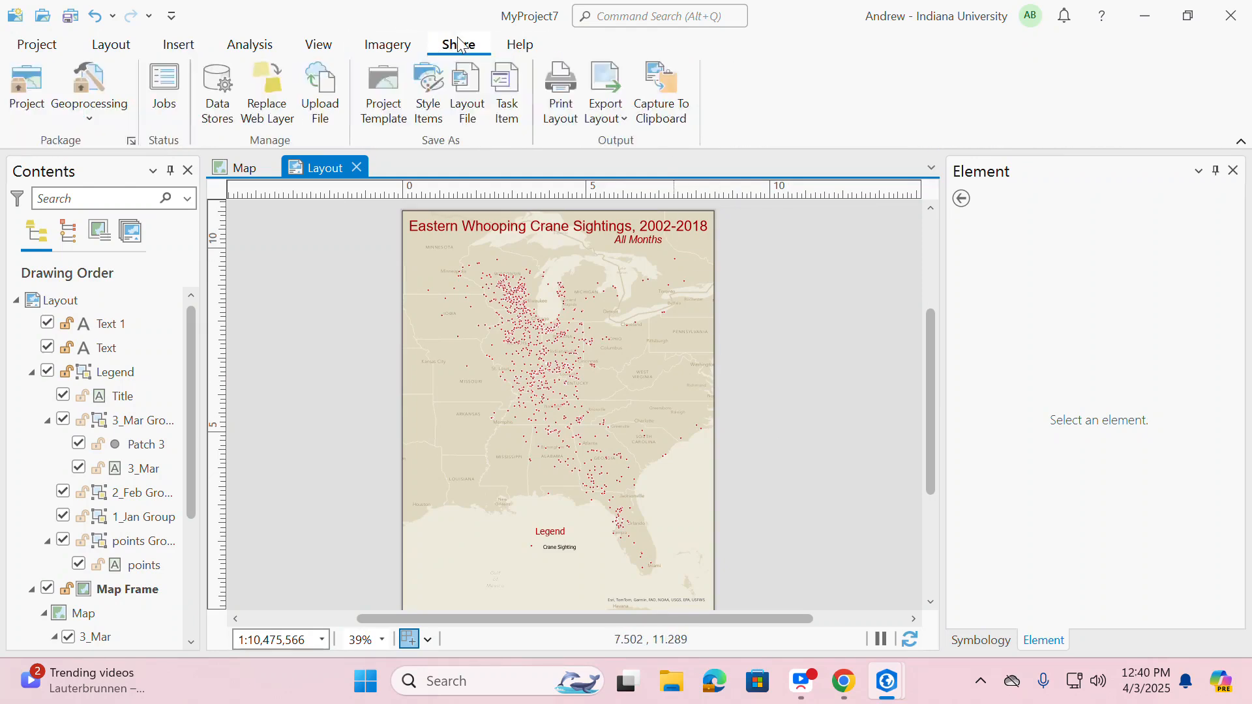
pyautogui.click(624, 112)
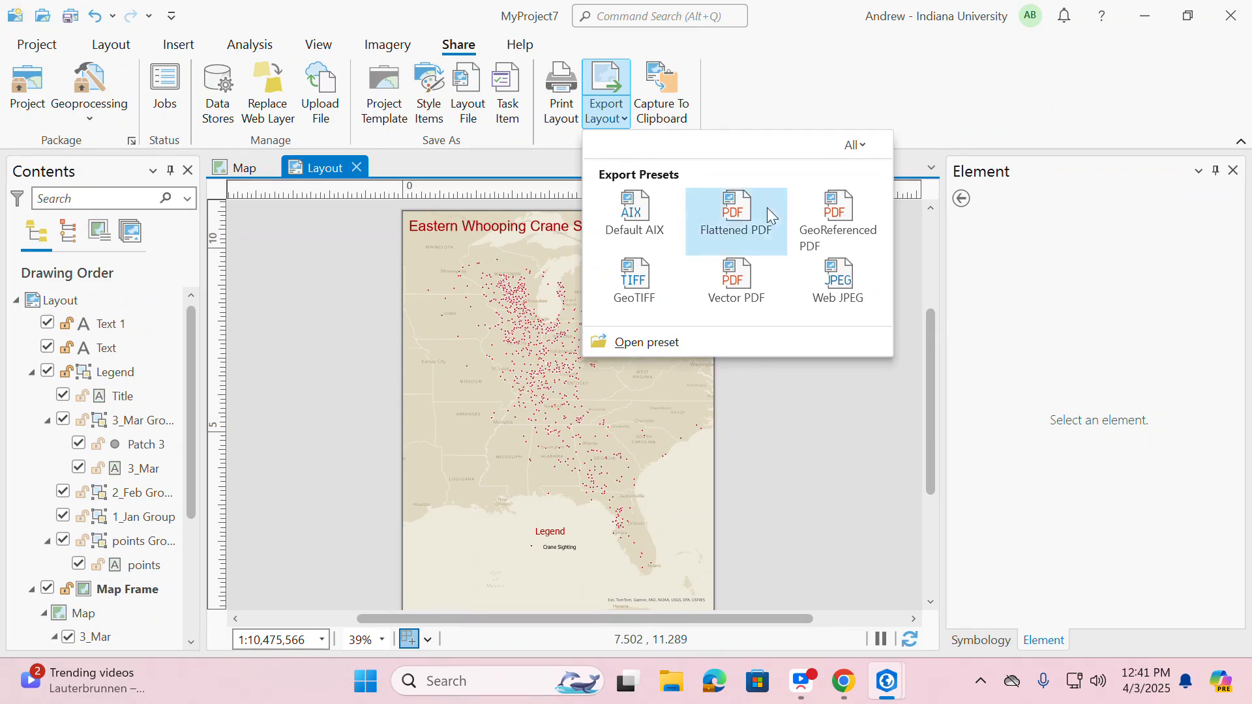
pyautogui.click(843, 682)
pyautogui.scroll(-3, 410, 342)
pyautogui.scroll(-5, 410, 342)
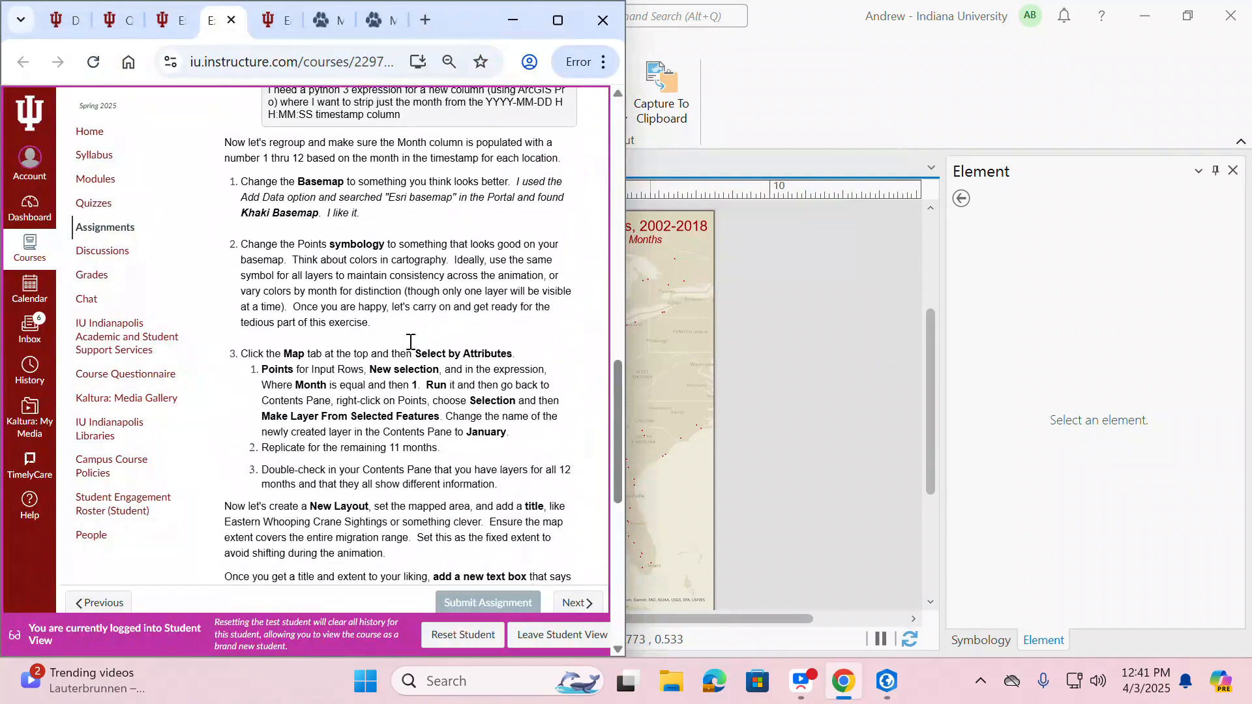
pyautogui.scroll(-6, 411, 344)
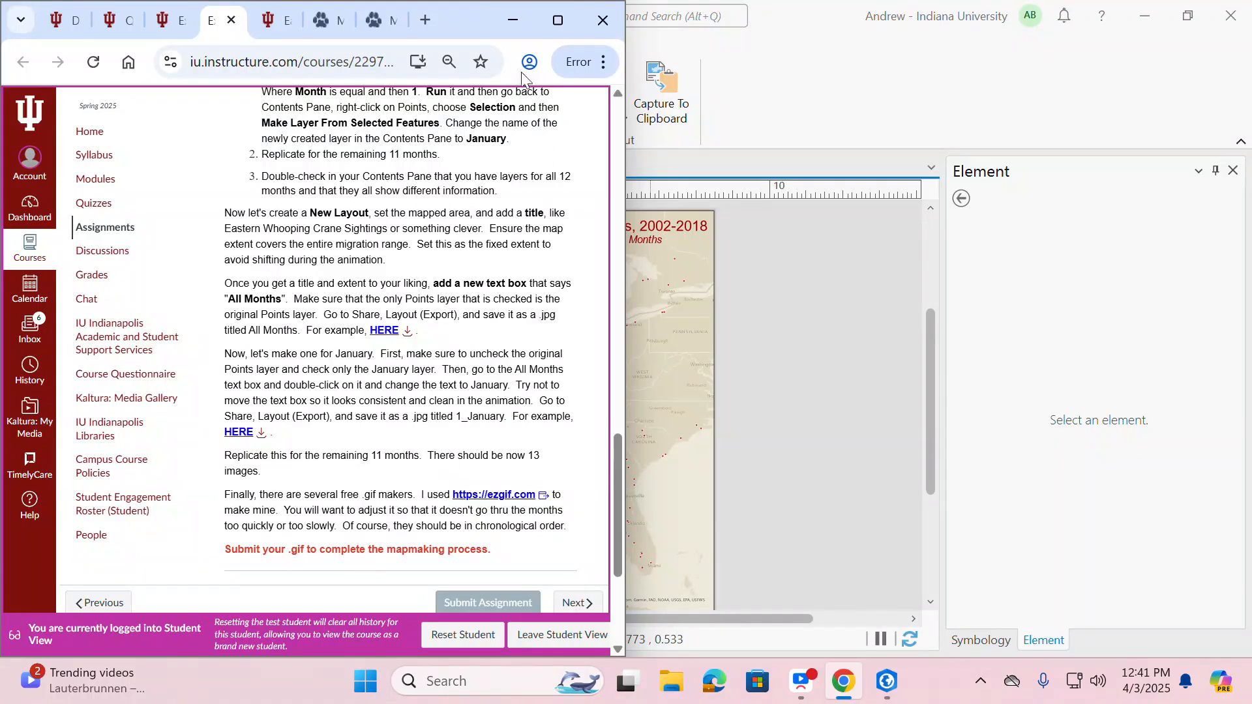
pyautogui.click(513, 20)
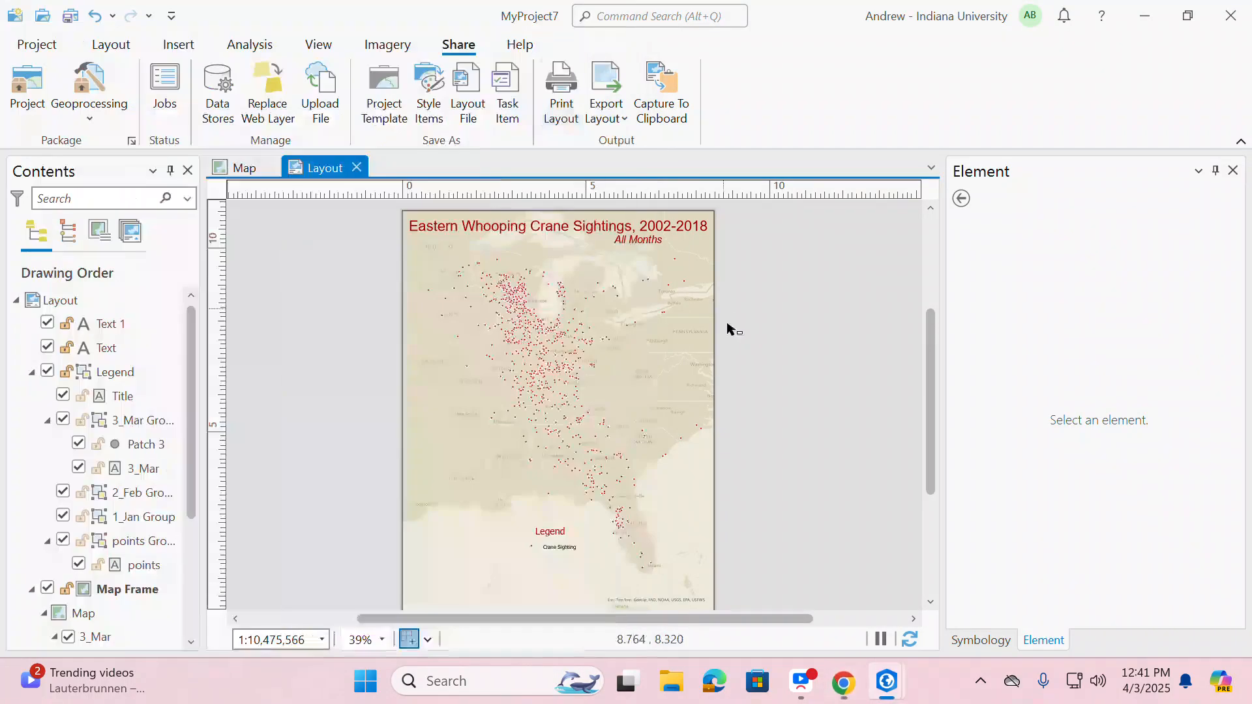
# Step: Export the layout as a JPEG image using the Web JPEG preset
pyautogui.click(600, 121)
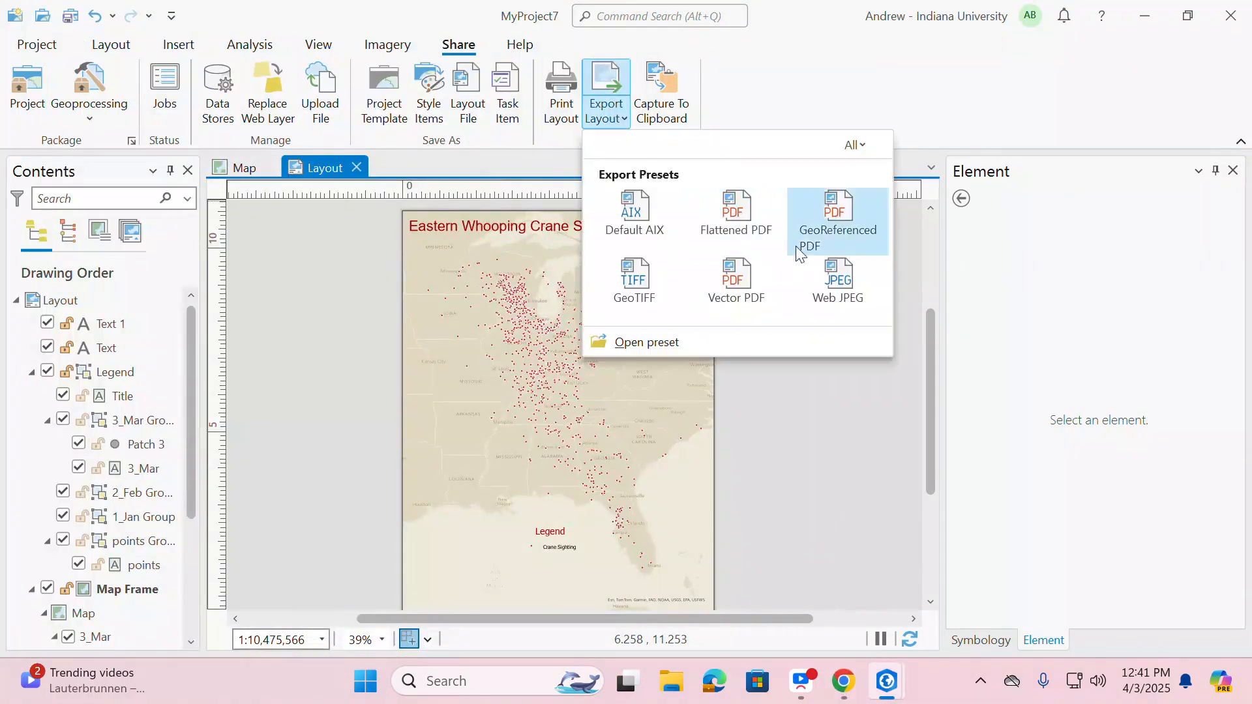
pyautogui.click(838, 302)
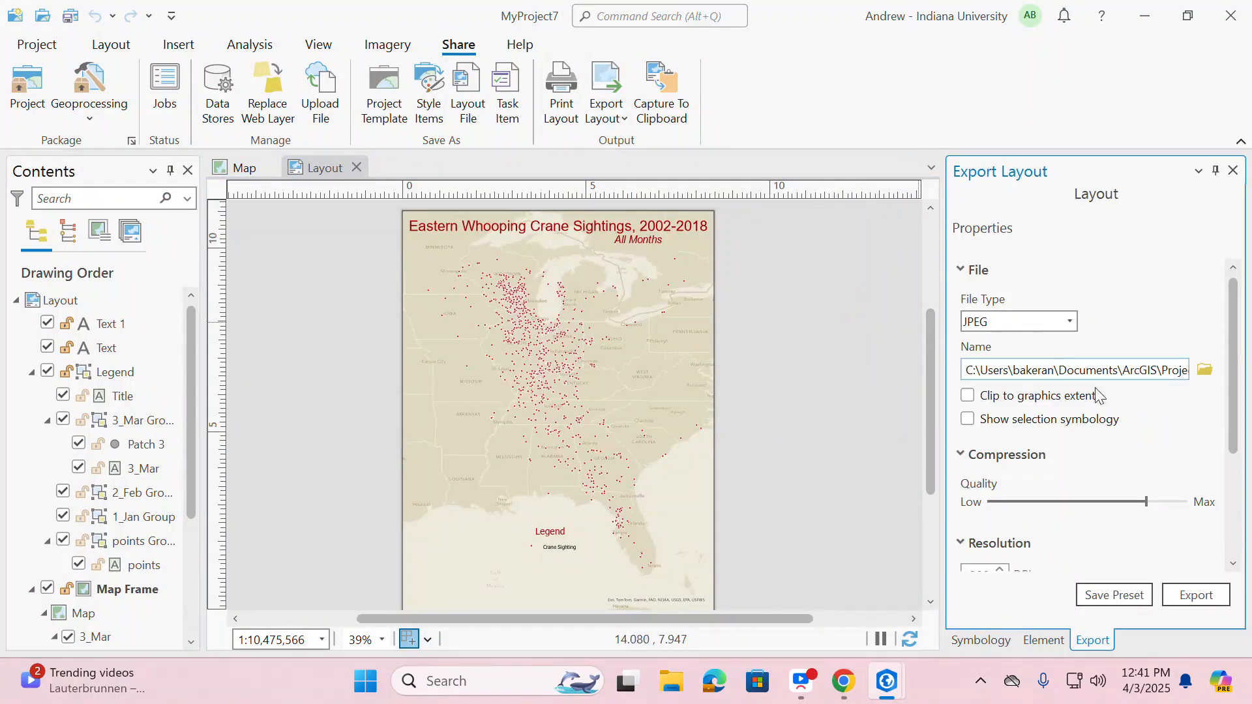
pyautogui.scroll(-3, 1165, 530)
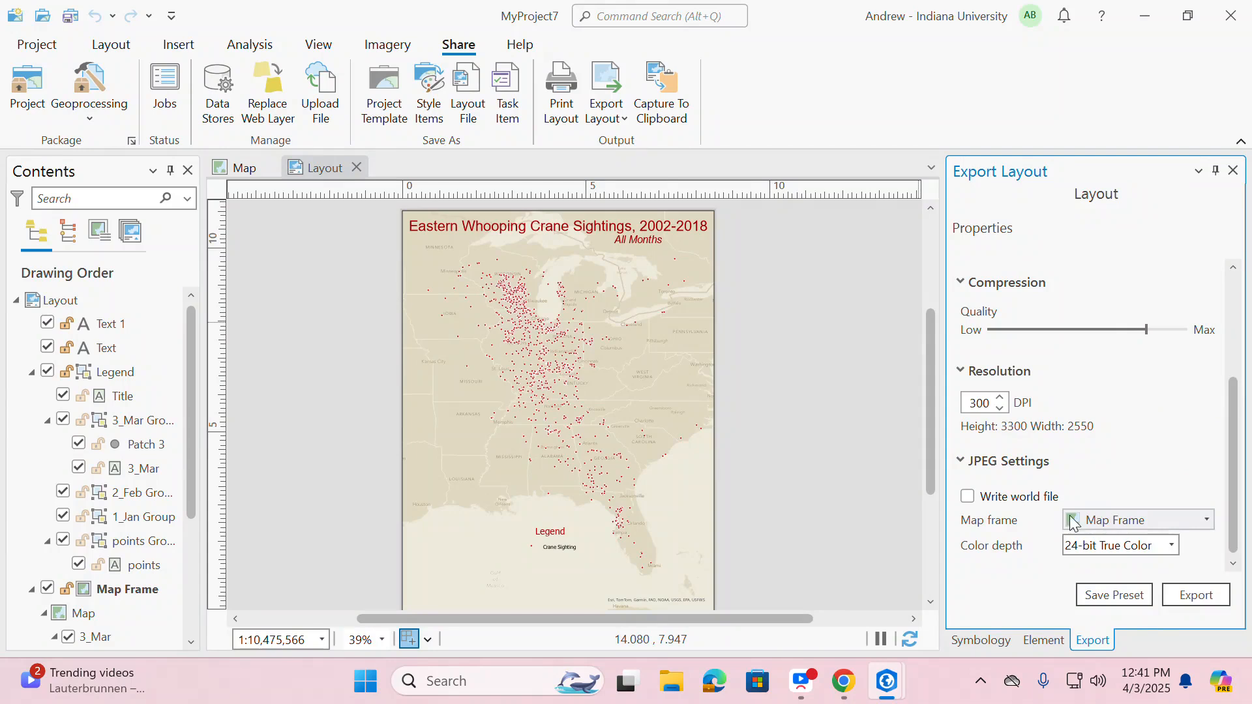
pyautogui.click(1196, 596)
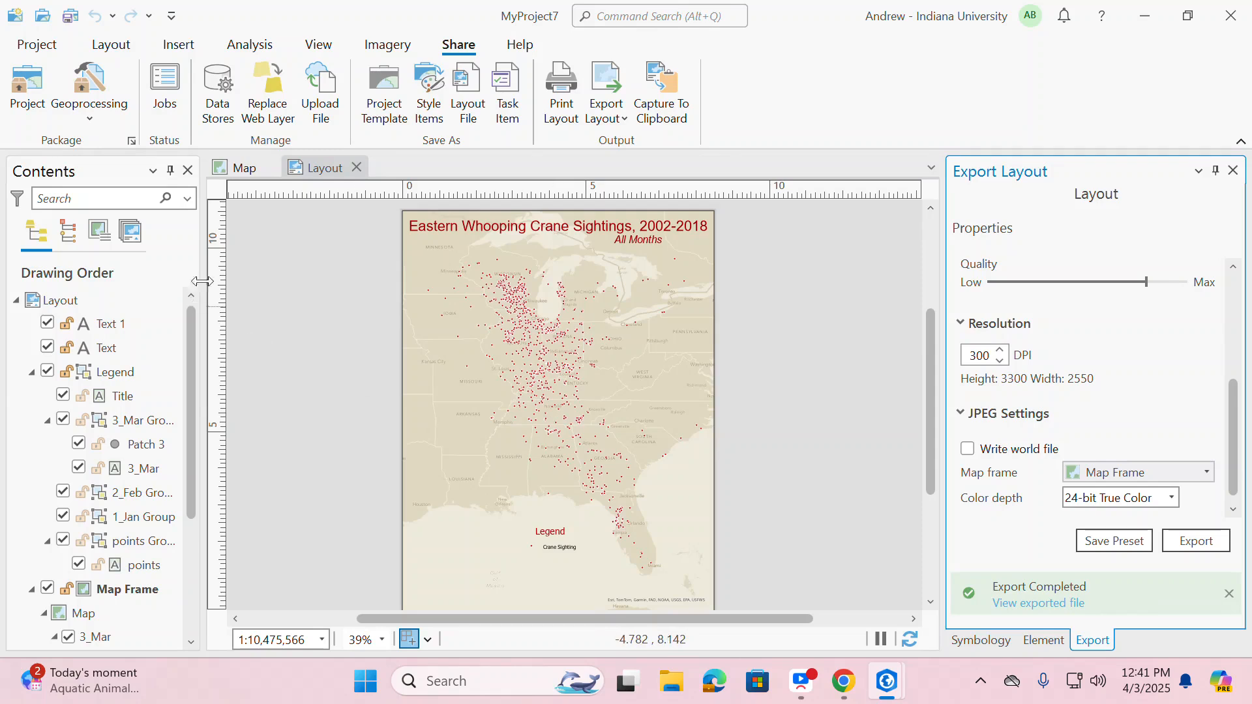
# Step: Turn off the 1_Jan, 2_Feb and 3_Mar layers in the map view
pyautogui.click(239, 169)
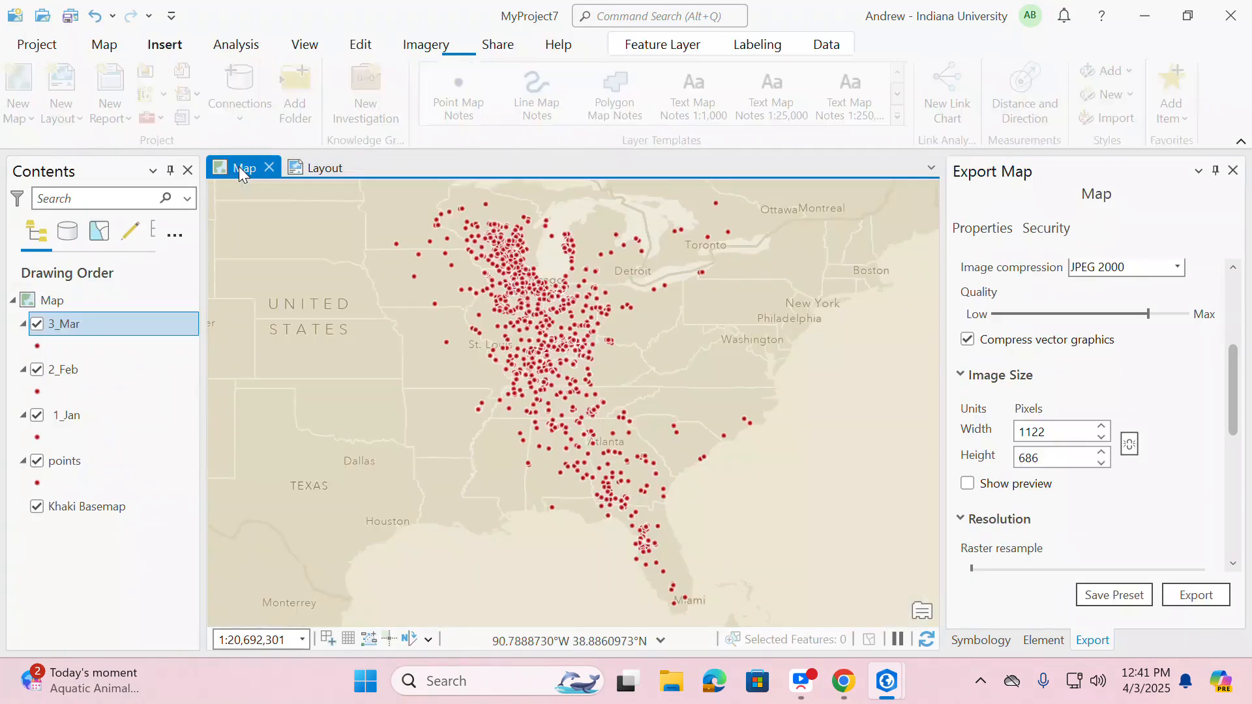
pyautogui.click(56, 413)
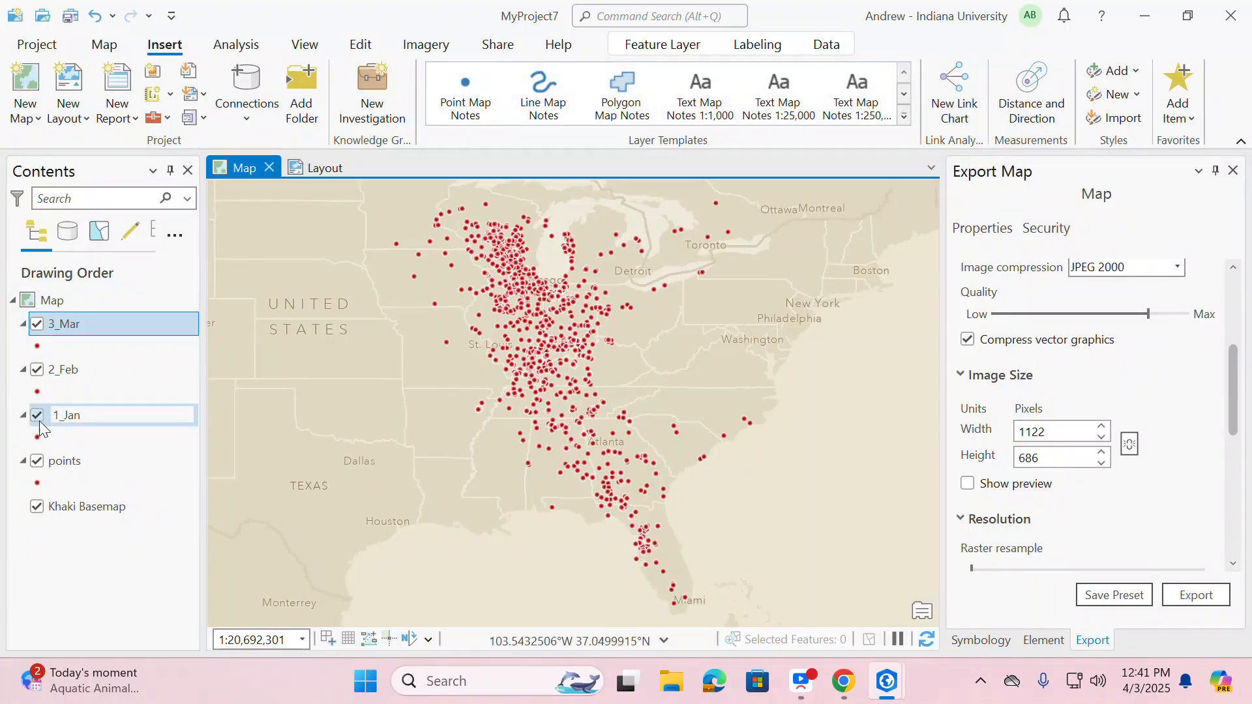
pyautogui.click(37, 415)
pyautogui.click(37, 370)
pyautogui.click(37, 324)
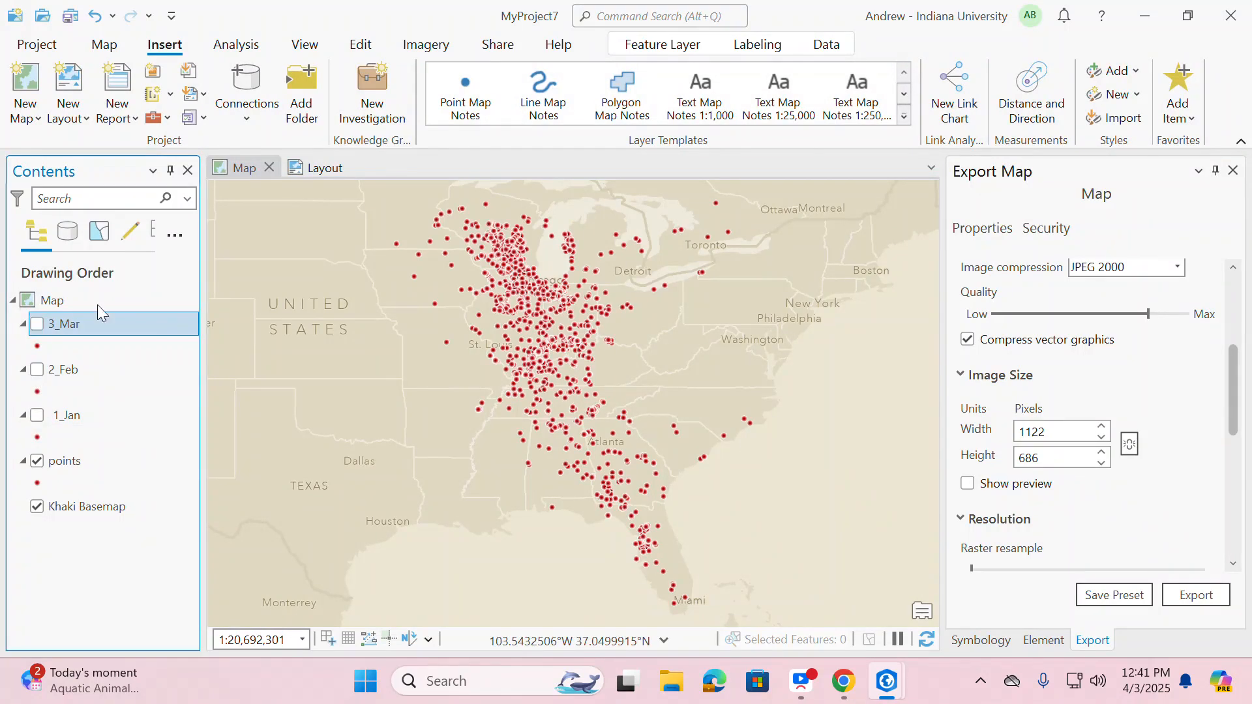
pyautogui.click(322, 167)
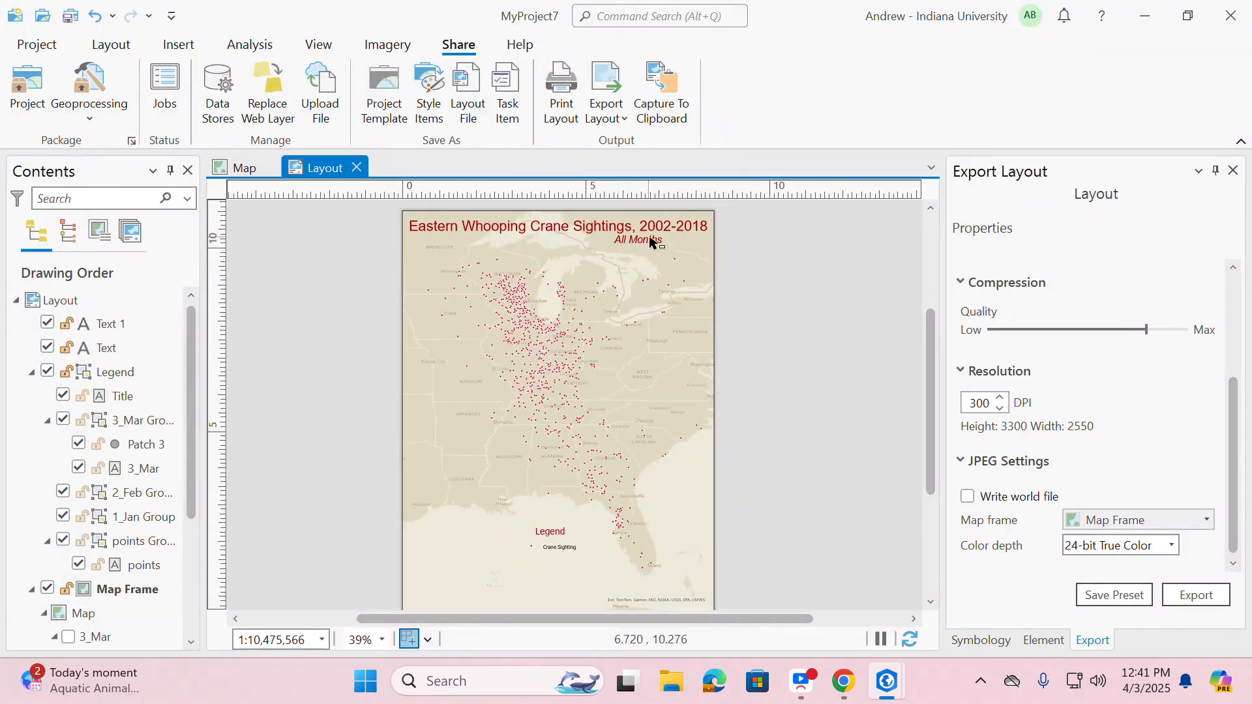
pyautogui.click(245, 170)
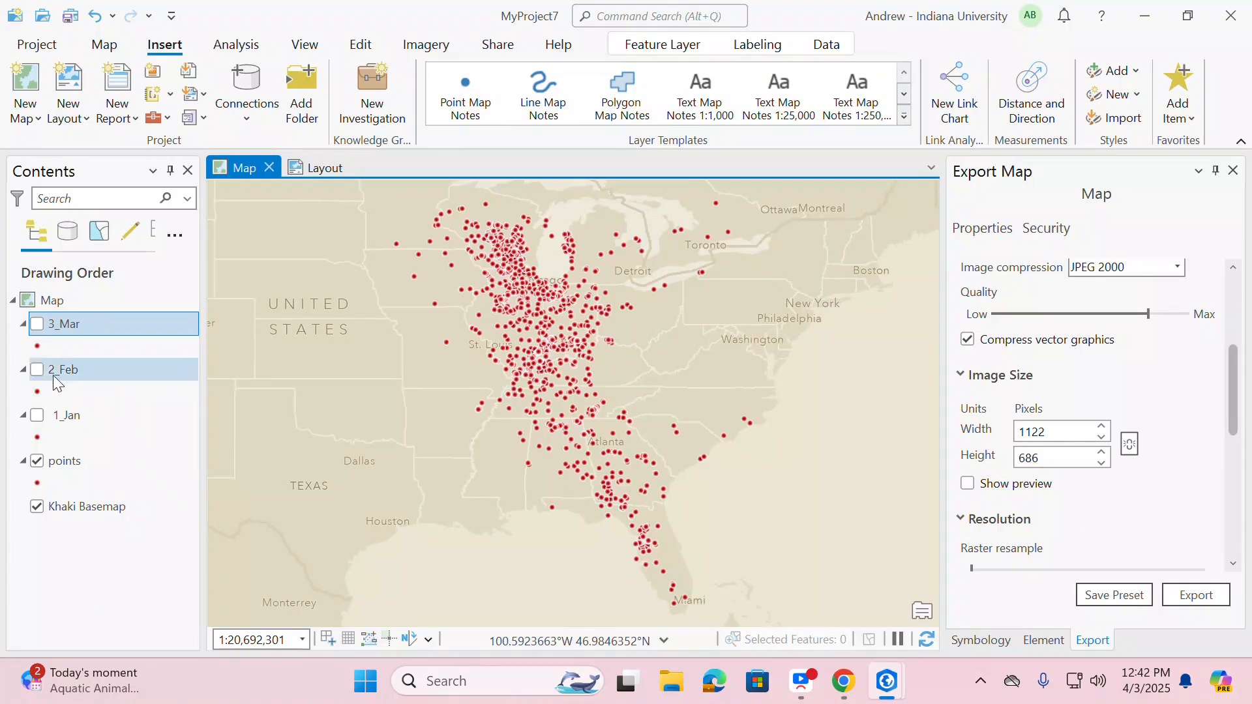
pyautogui.click(306, 167)
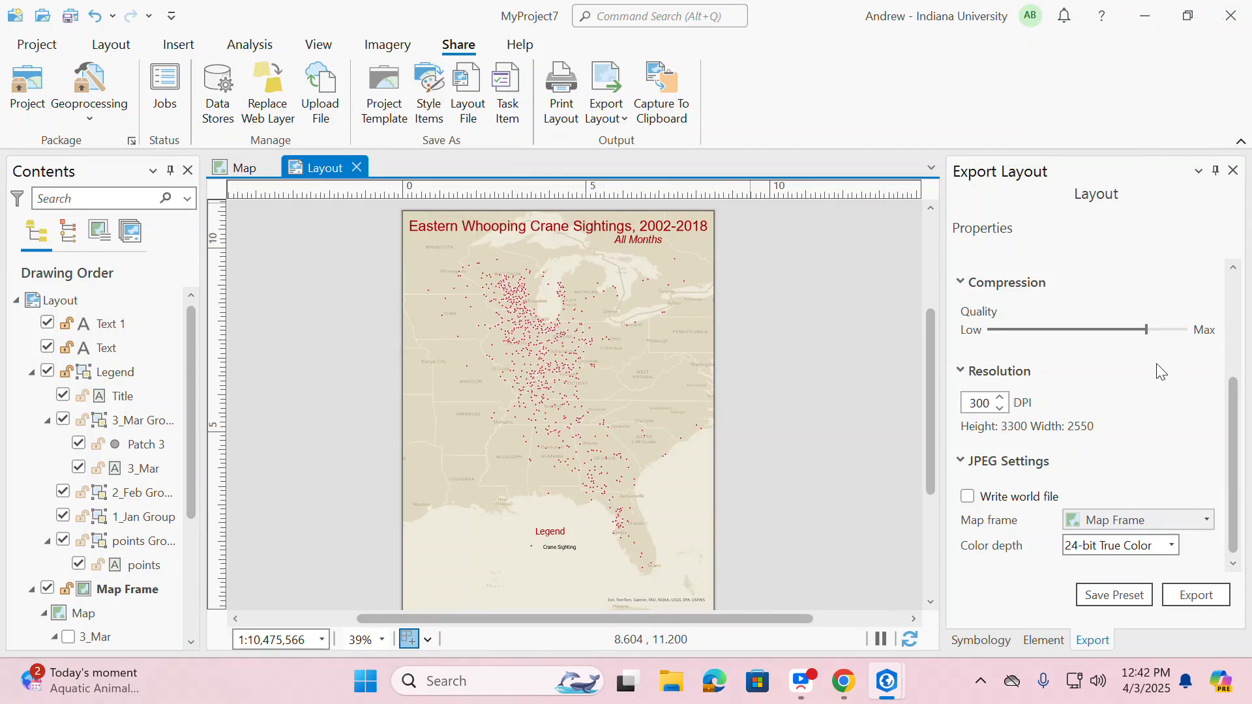
pyautogui.click(1146, 19)
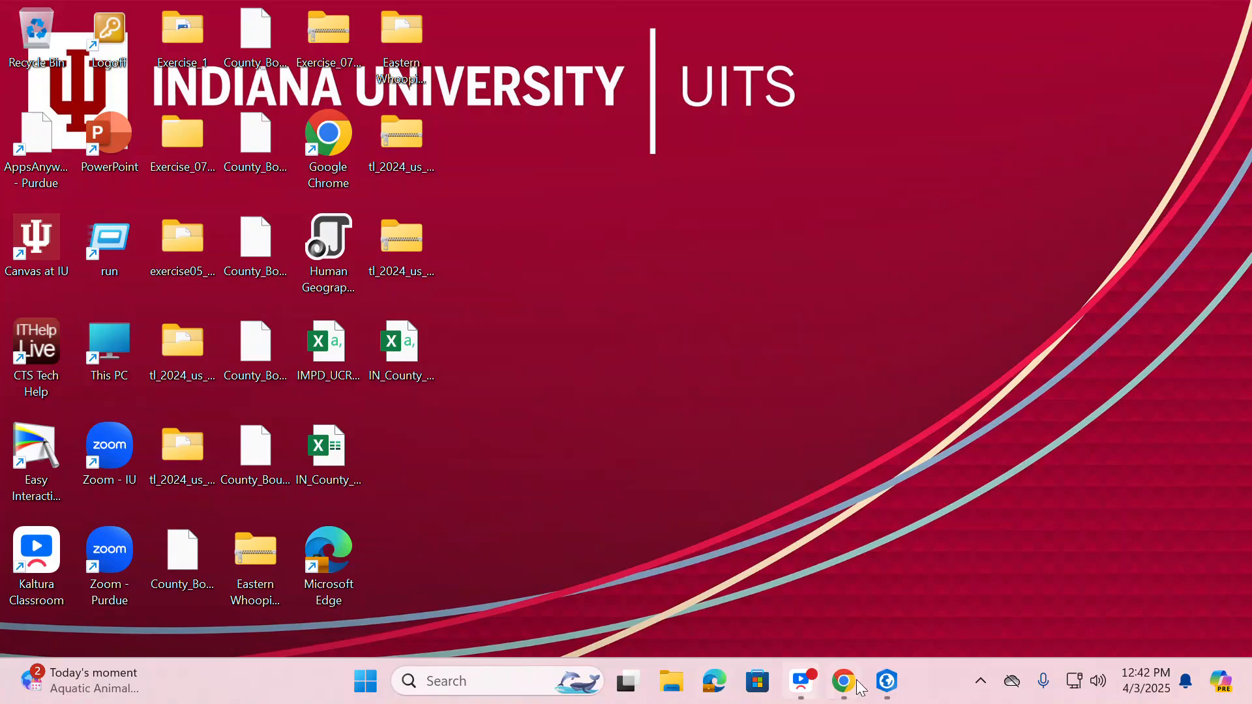
pyautogui.moveTo(887, 682)
pyautogui.click(989, 624)
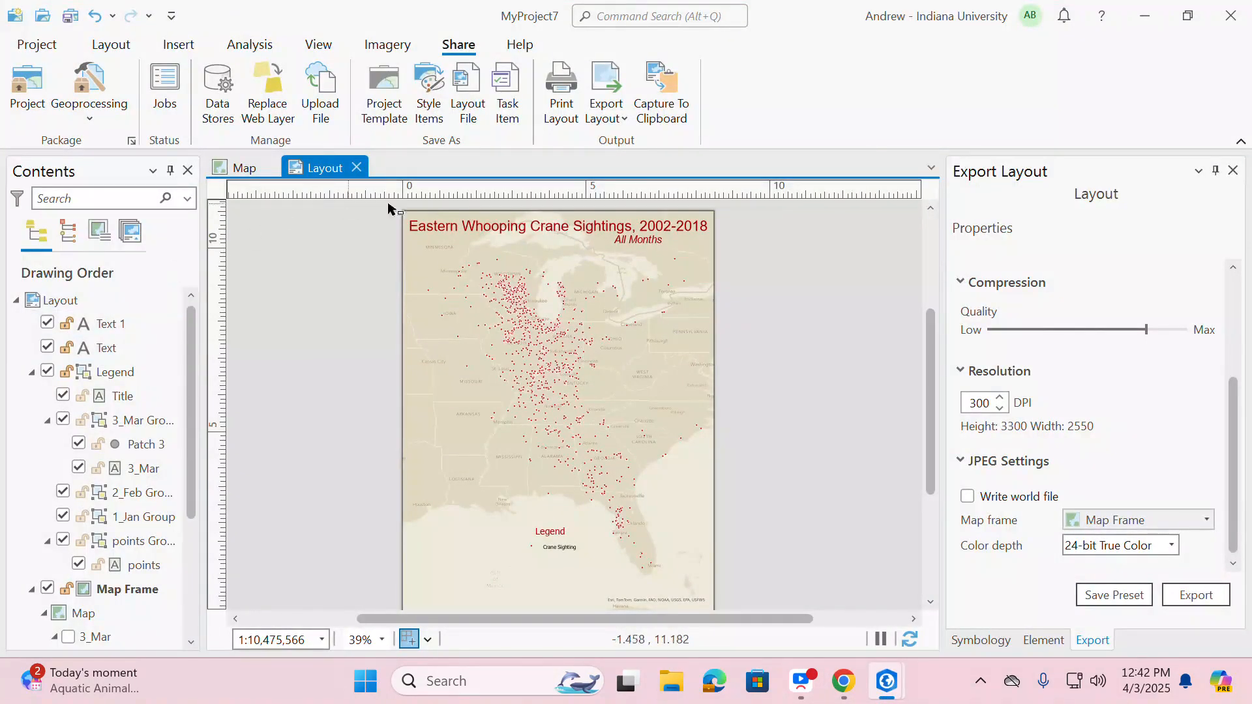
# Step: Change the layout's "All Months" subtitle text to "January"
pyautogui.doubleClick(638, 242)
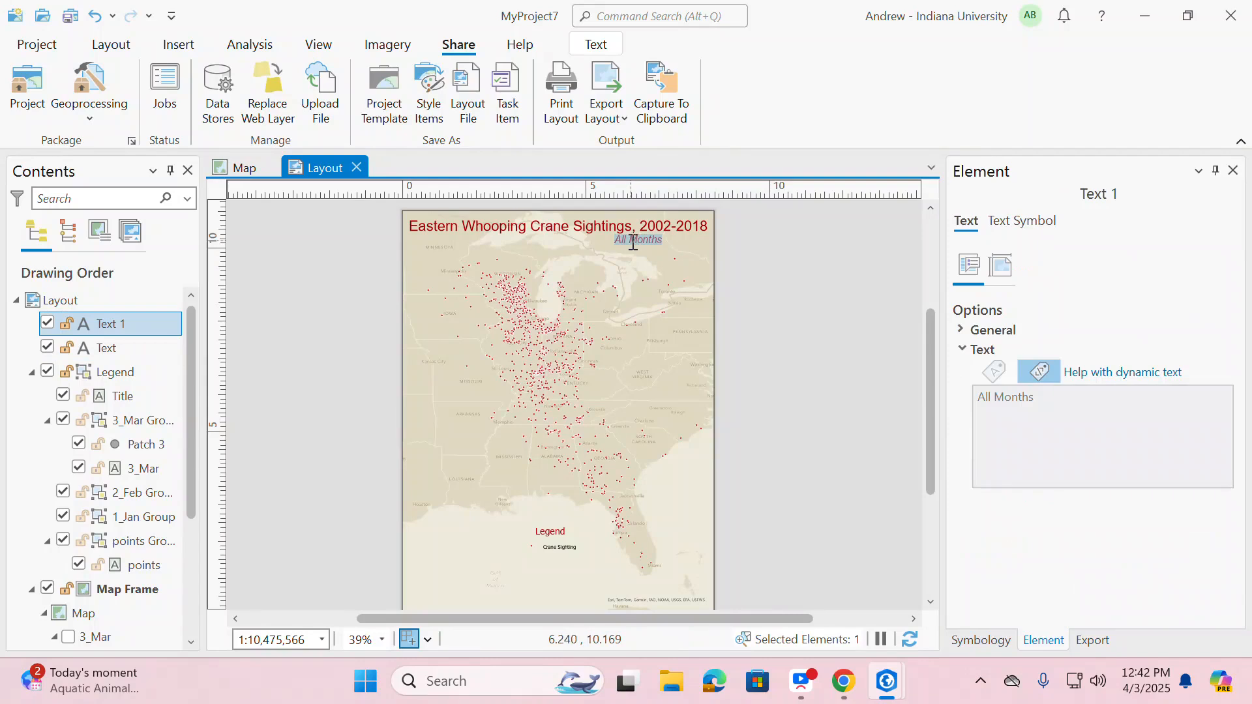
pyautogui.doubleClick(643, 240)
pyautogui.moveTo(616, 241); pyautogui.dragTo(663, 241)
pyautogui.write('January')
# Step: Turn on the 1_Jan layer and turn off the points layer in the map, and return to the layout
pyautogui.click(246, 168)
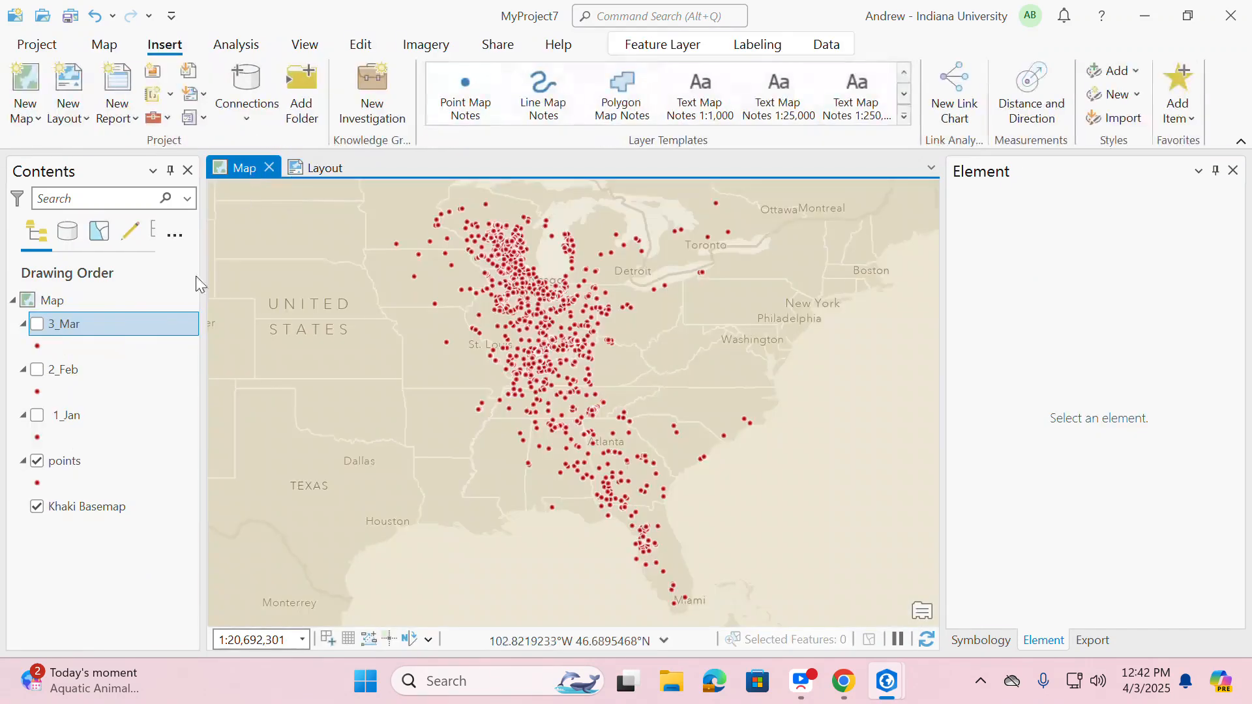
pyautogui.click(36, 415)
pyautogui.click(37, 462)
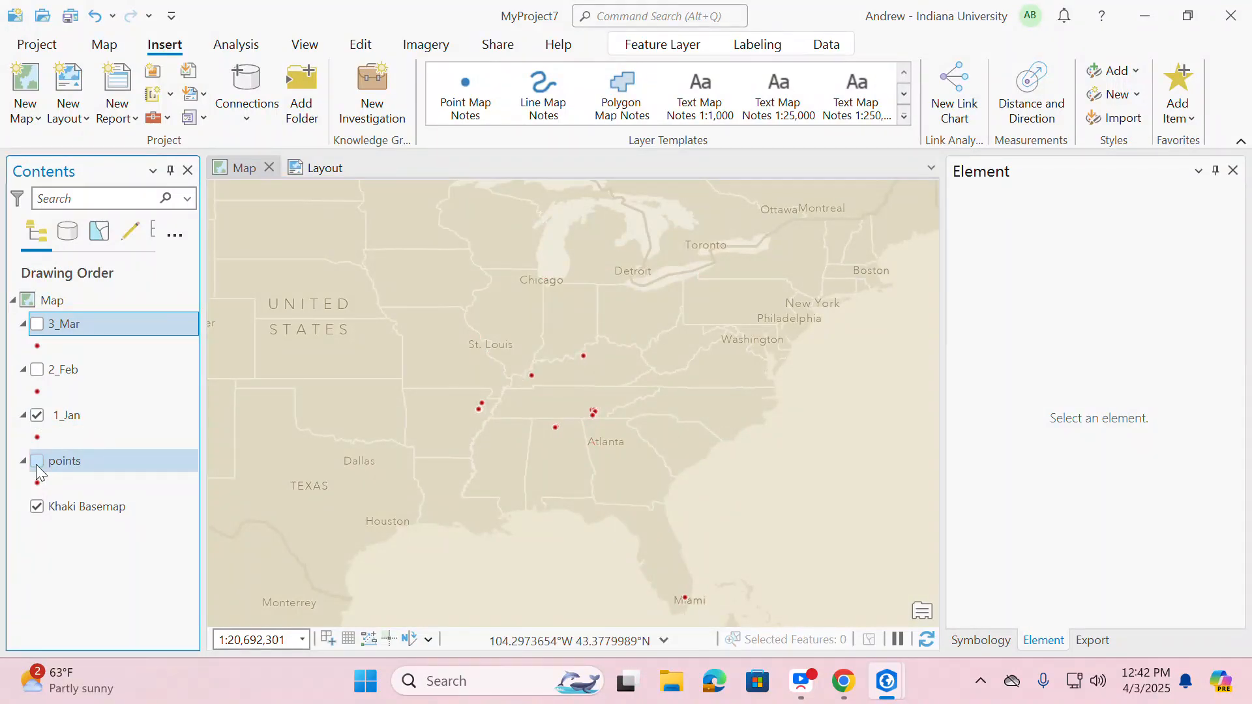
pyautogui.click(322, 168)
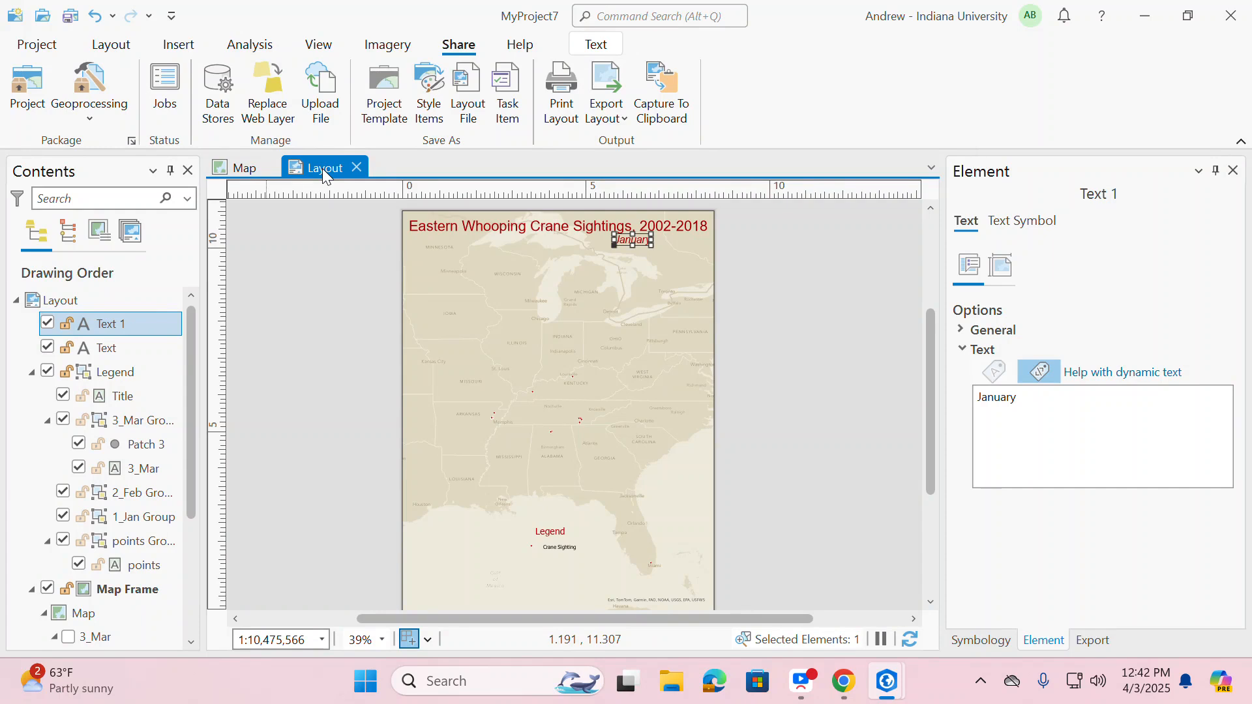
pyautogui.click(246, 168)
pyautogui.click(312, 167)
# Step: Export the January layout as a JPEG named 1_January in the MyProject7 folder
pyautogui.click(1093, 640)
pyautogui.scroll(3, 1055, 427)
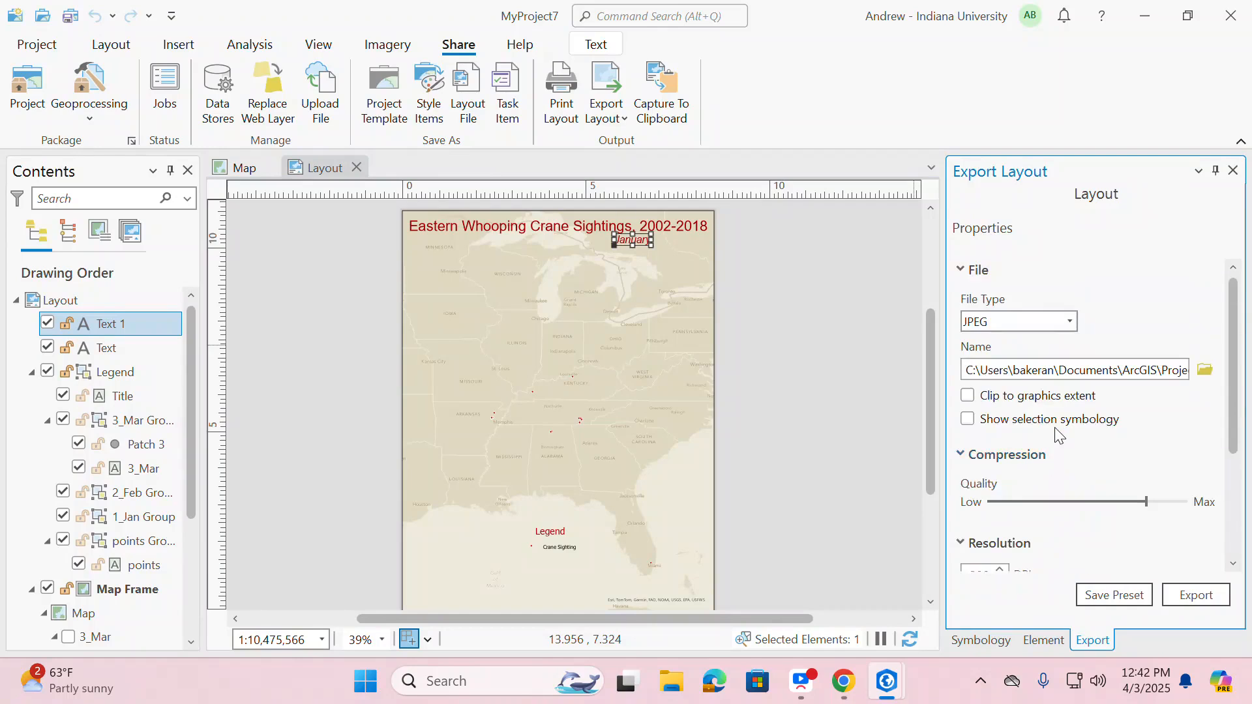
pyautogui.click(1136, 370)
pyautogui.click(1204, 371)
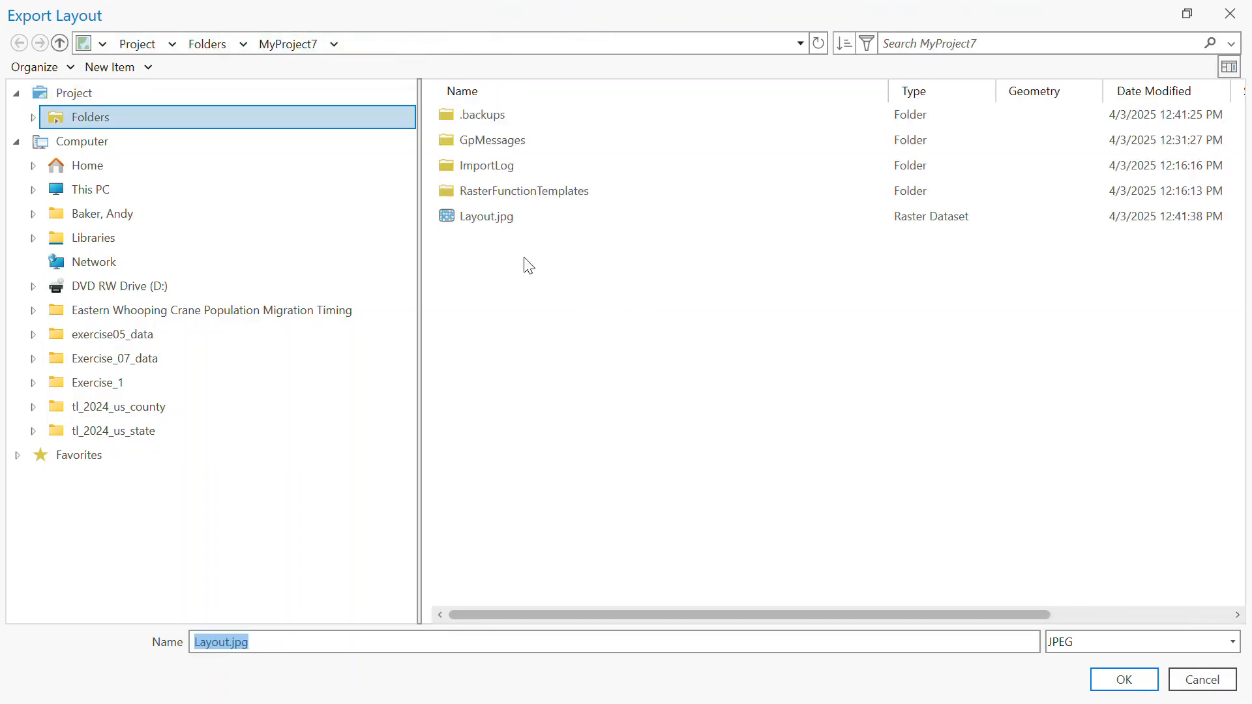
pyautogui.click(499, 217)
pyautogui.write('1_January')
pyautogui.click(1127, 680)
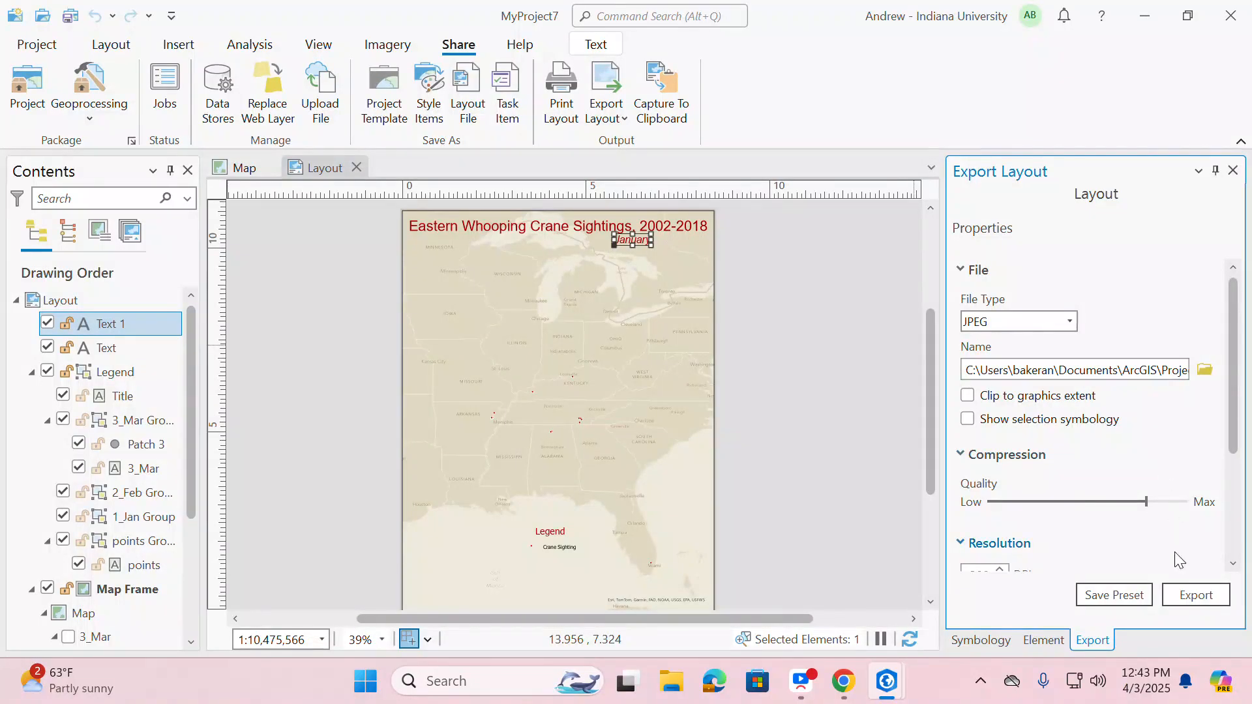
pyautogui.click(1197, 596)
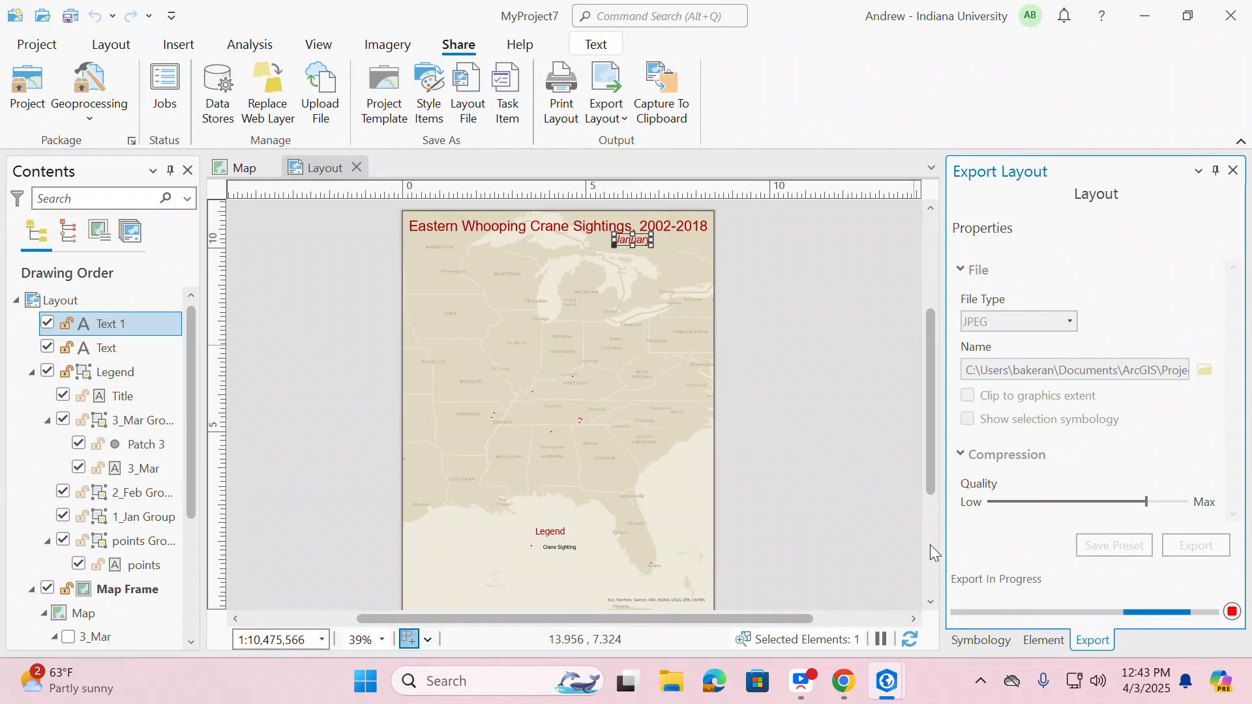
# Step: Change the layout's subtitle to "February" and switch the visible map layer from 1_Jan to 2_Feb
pyautogui.doubleClick(640, 241)
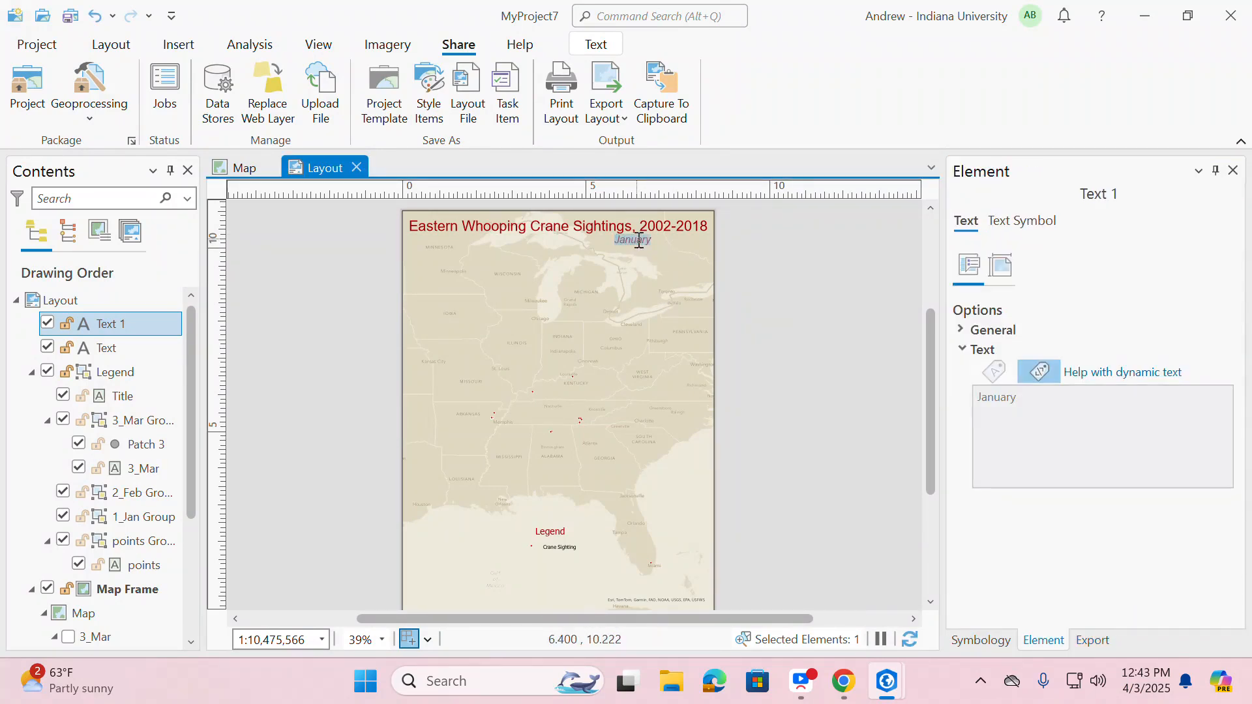
pyautogui.write('February')
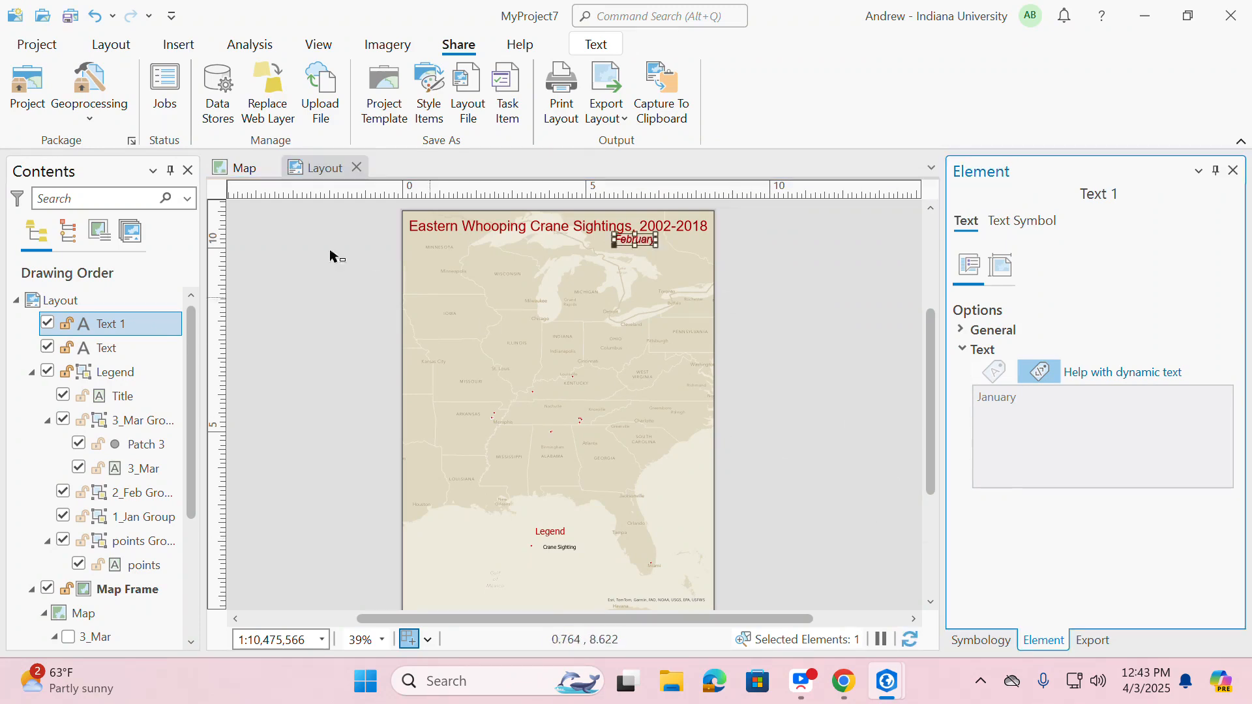
pyautogui.click(242, 168)
pyautogui.click(38, 415)
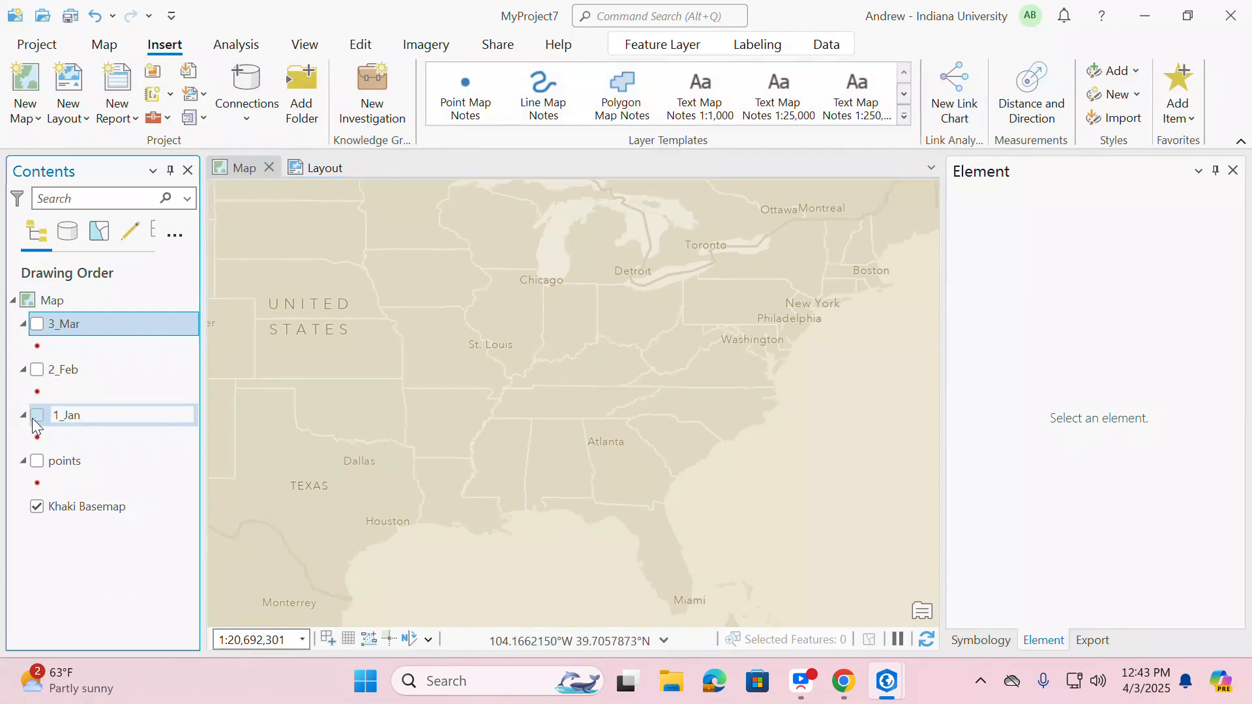
pyautogui.click(37, 369)
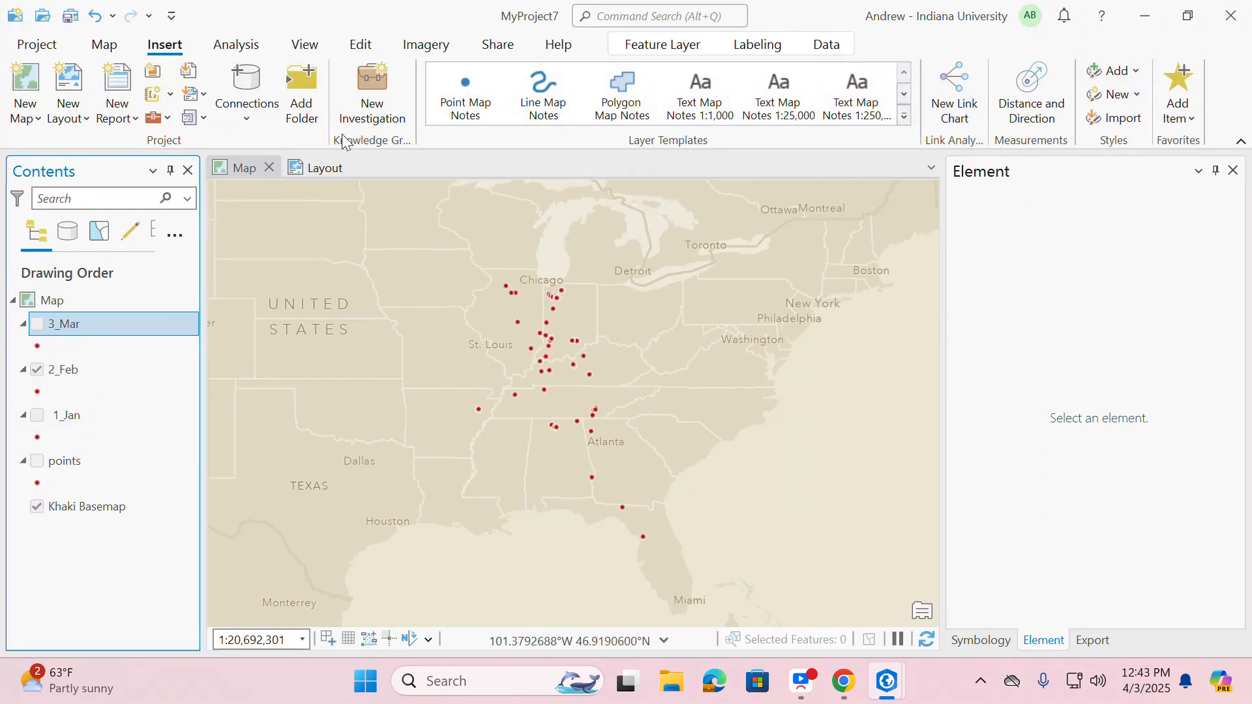
pyautogui.click(326, 168)
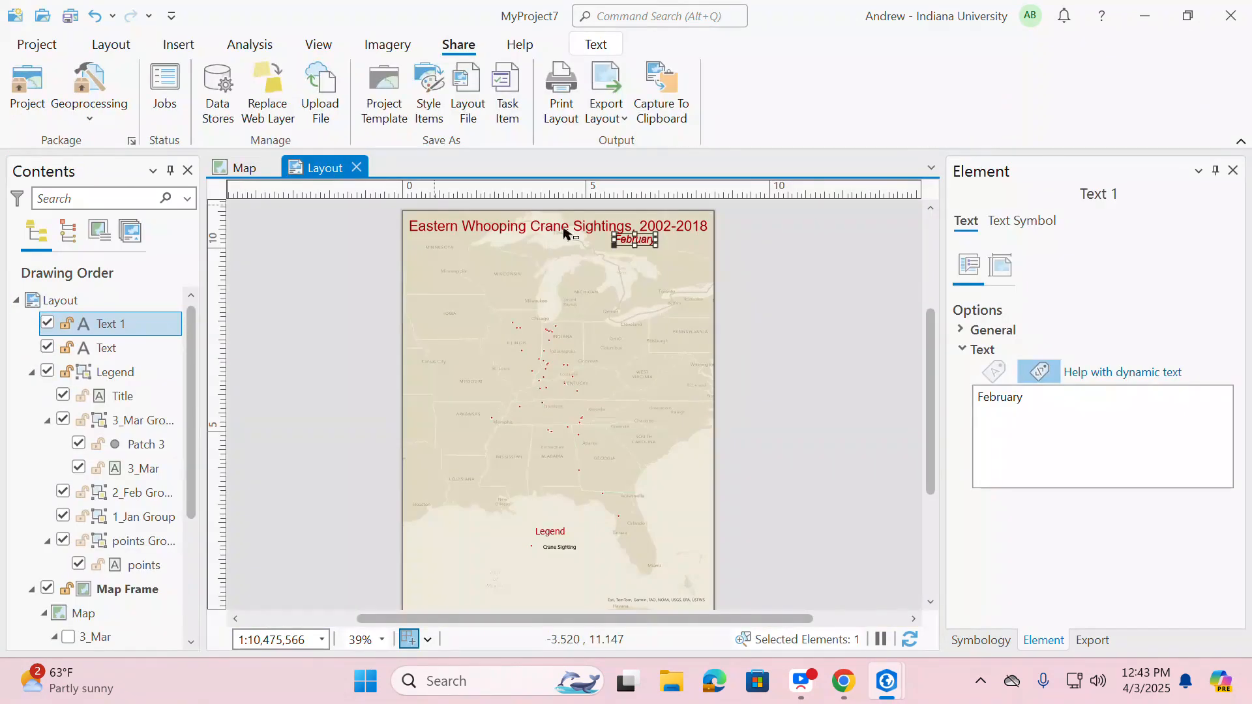
# Step: Set the layout's JPEG export file name to 2_February in the MyProject7 folder
pyautogui.click(1096, 638)
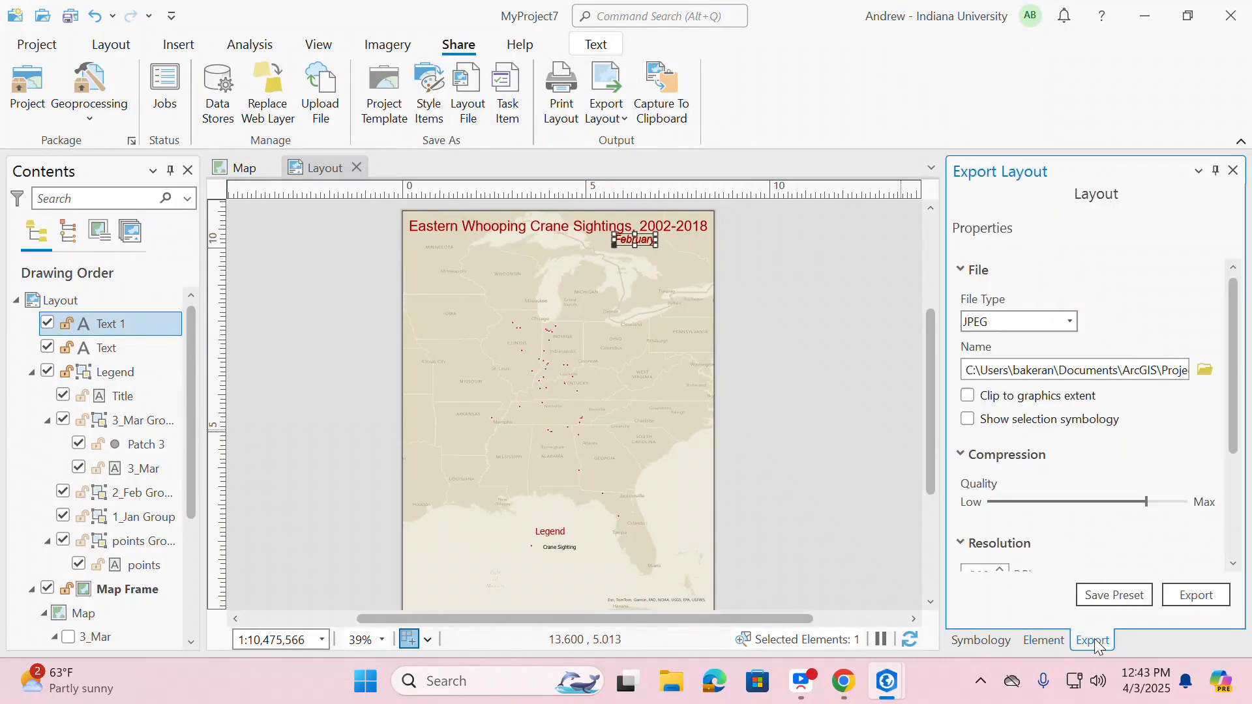
pyautogui.click(1205, 370)
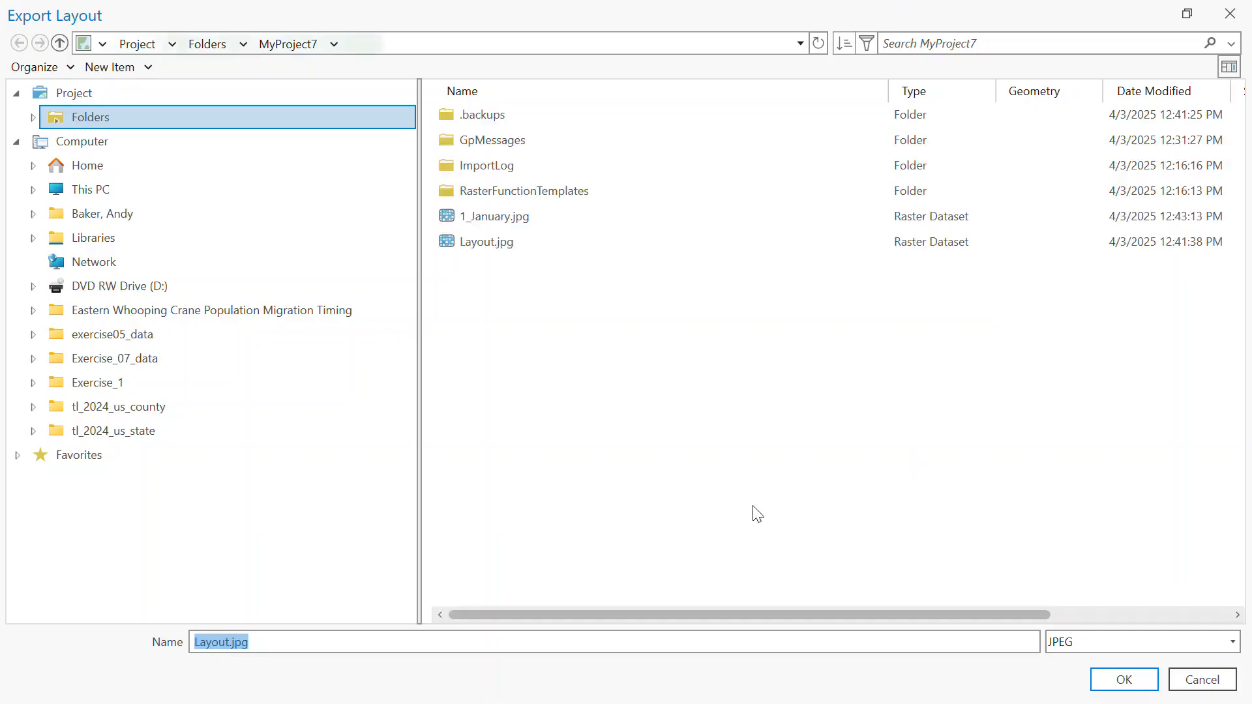
pyautogui.write('2_February')
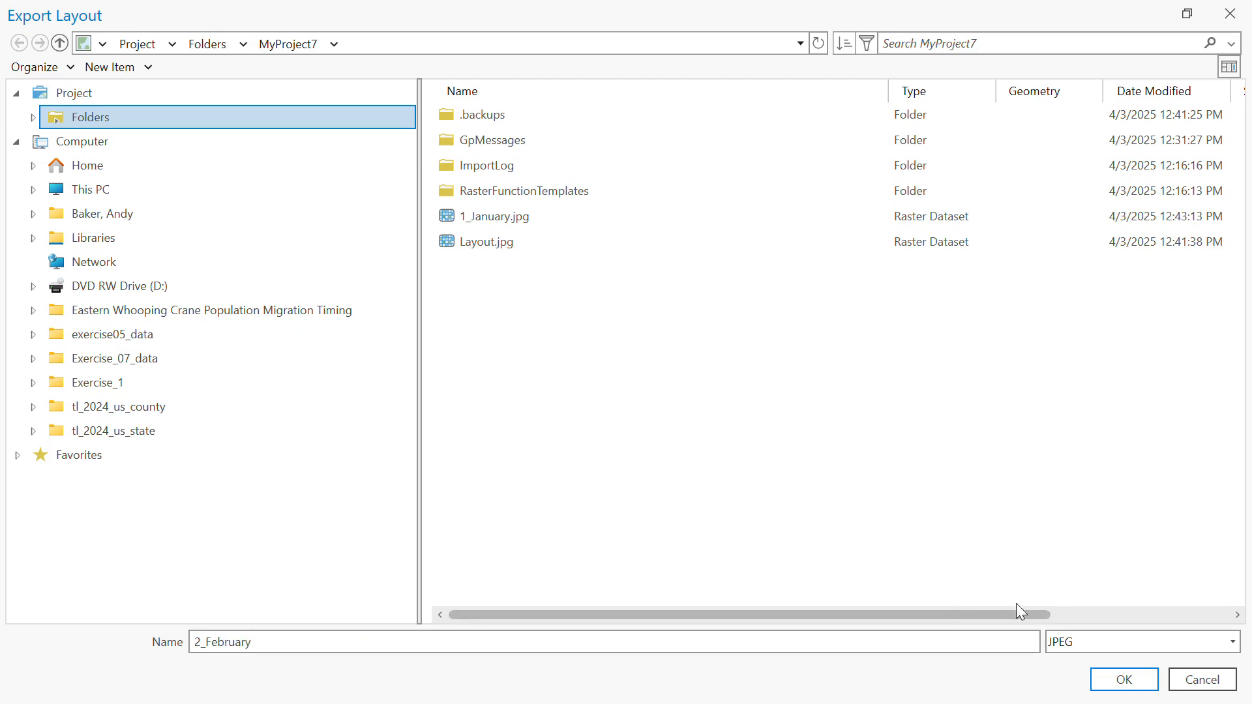
pyautogui.click(1119, 681)
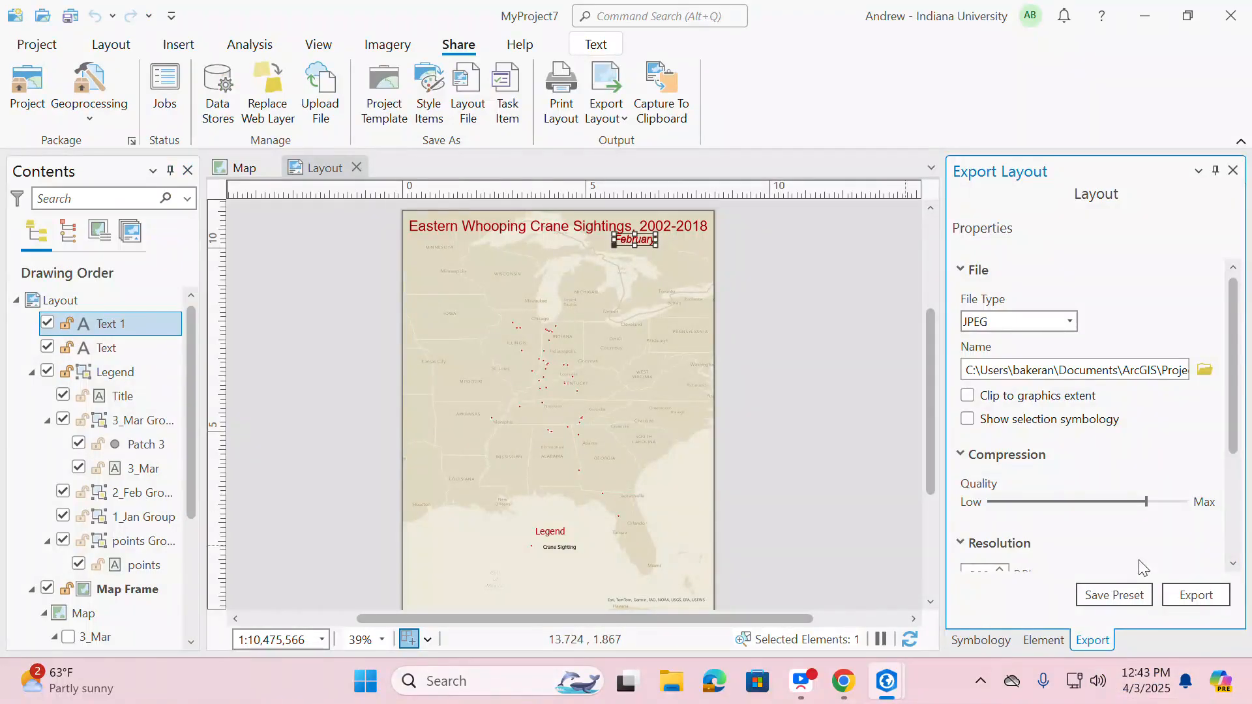
# Step: Change the layout's subtitle to "March" and switch the visible map layer from 2_Feb to 3_Mar
pyautogui.doubleClick(636, 240)
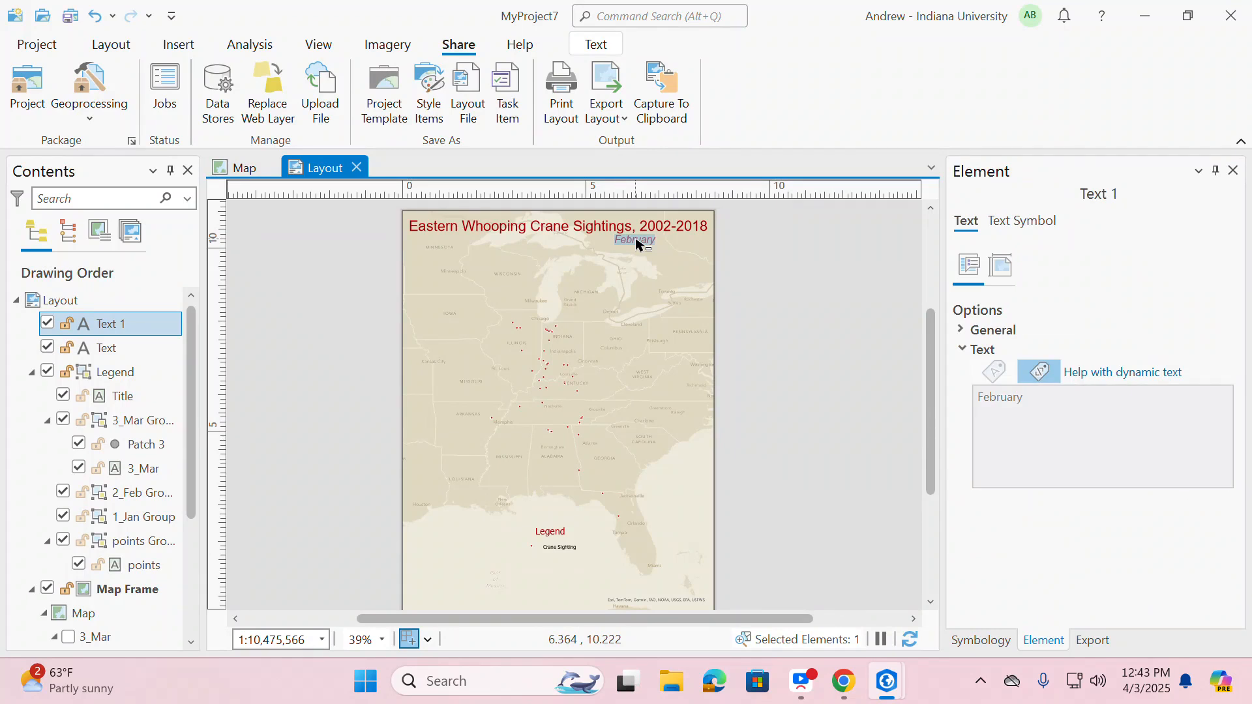
pyautogui.write('March')
pyautogui.click(240, 163)
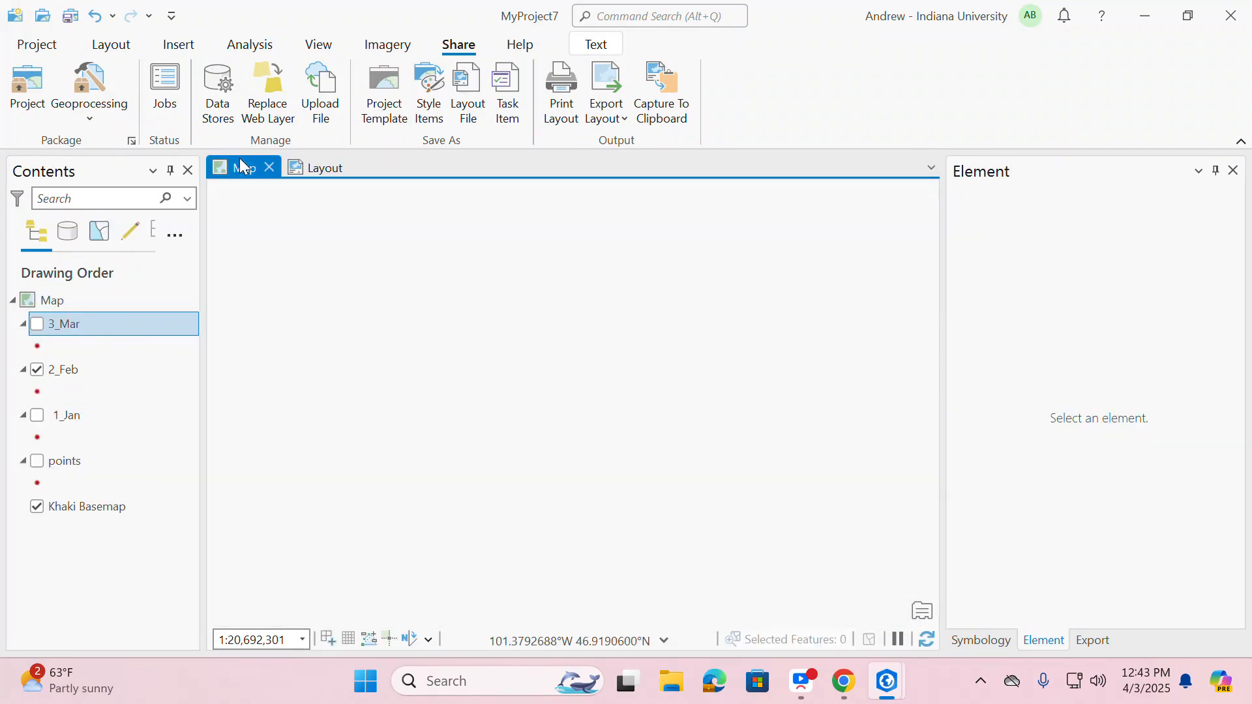
pyautogui.click(37, 370)
pyautogui.click(37, 324)
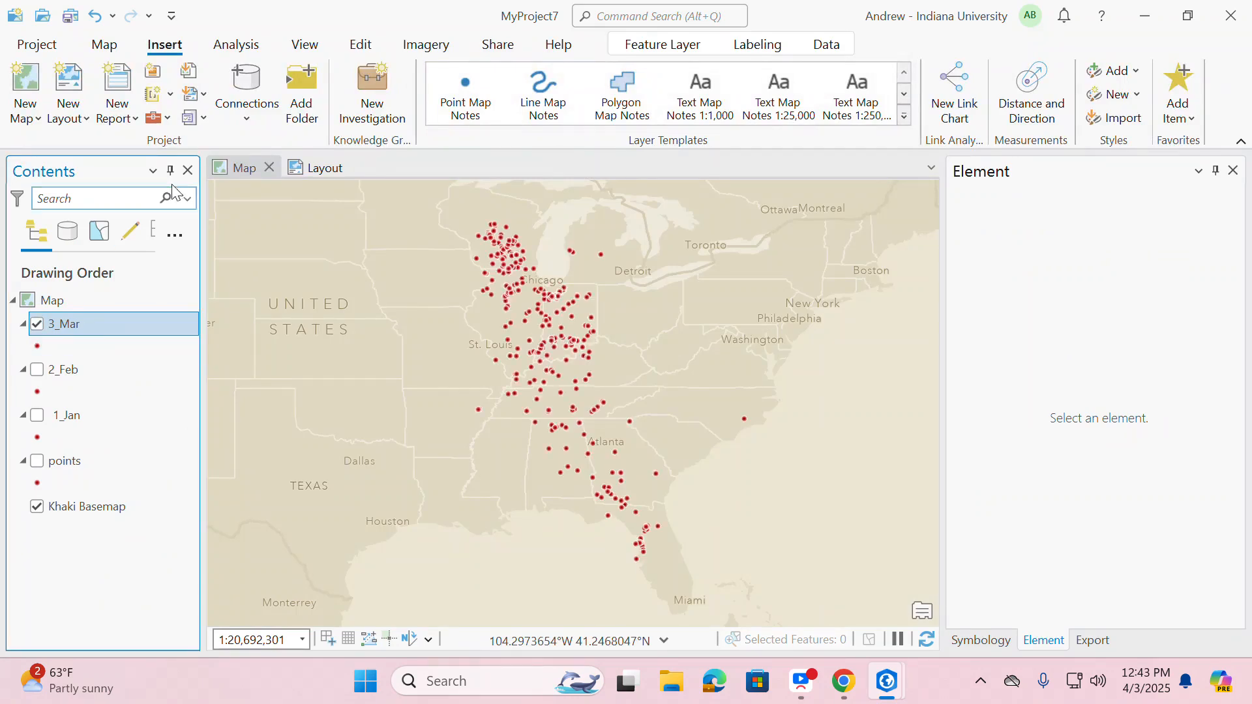
pyautogui.click(325, 168)
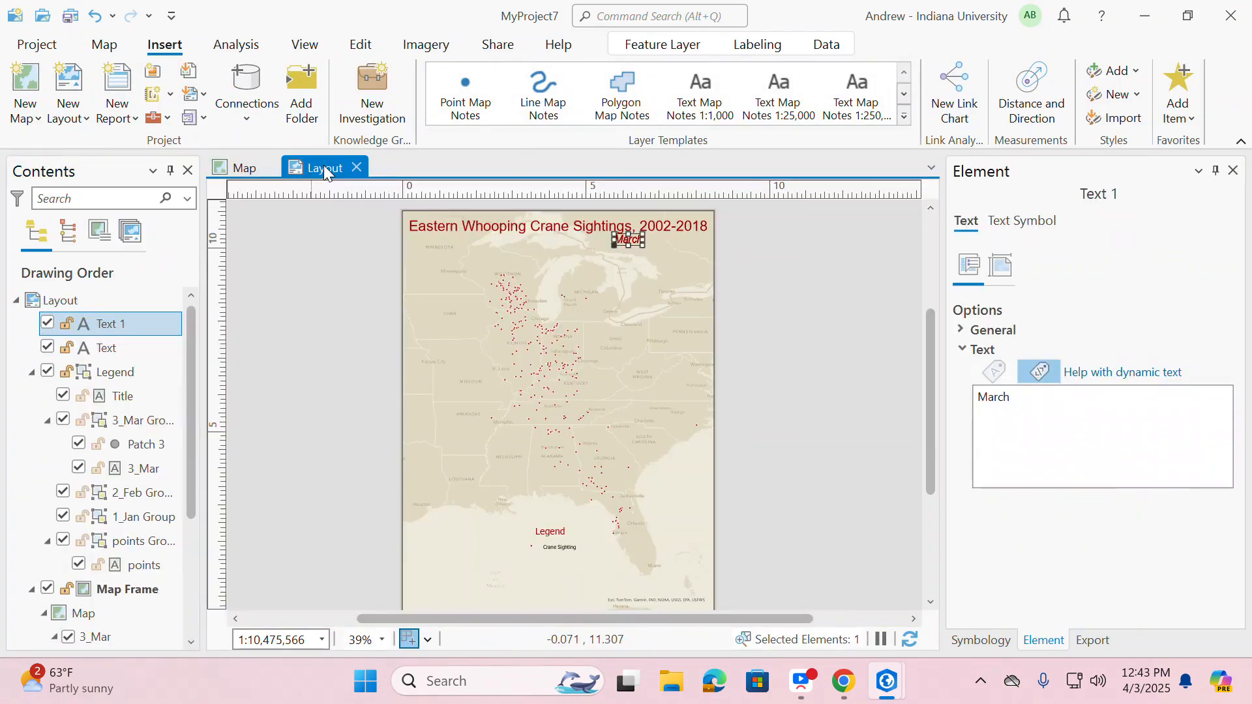
# Step: Export the March layout as a JPEG named 3_March in the MyProject7 folder
pyautogui.click(1093, 640)
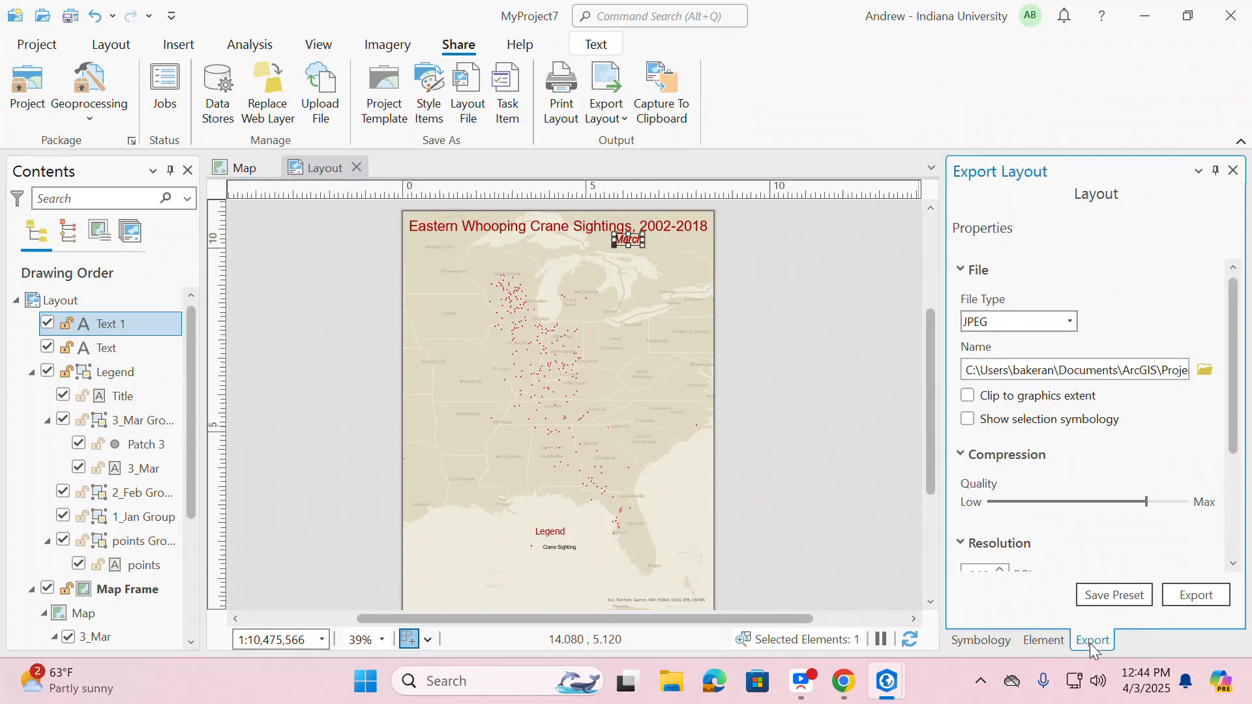
pyautogui.click(1205, 370)
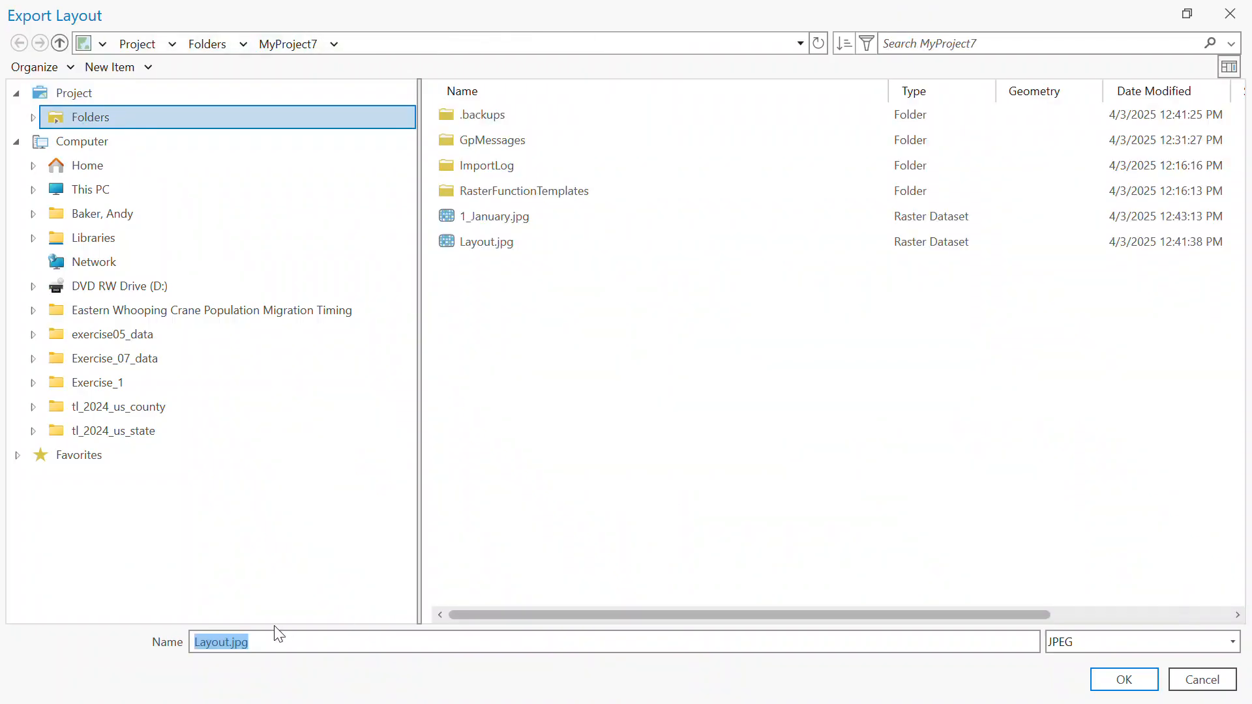
pyautogui.write('3_March')
pyautogui.click(1128, 681)
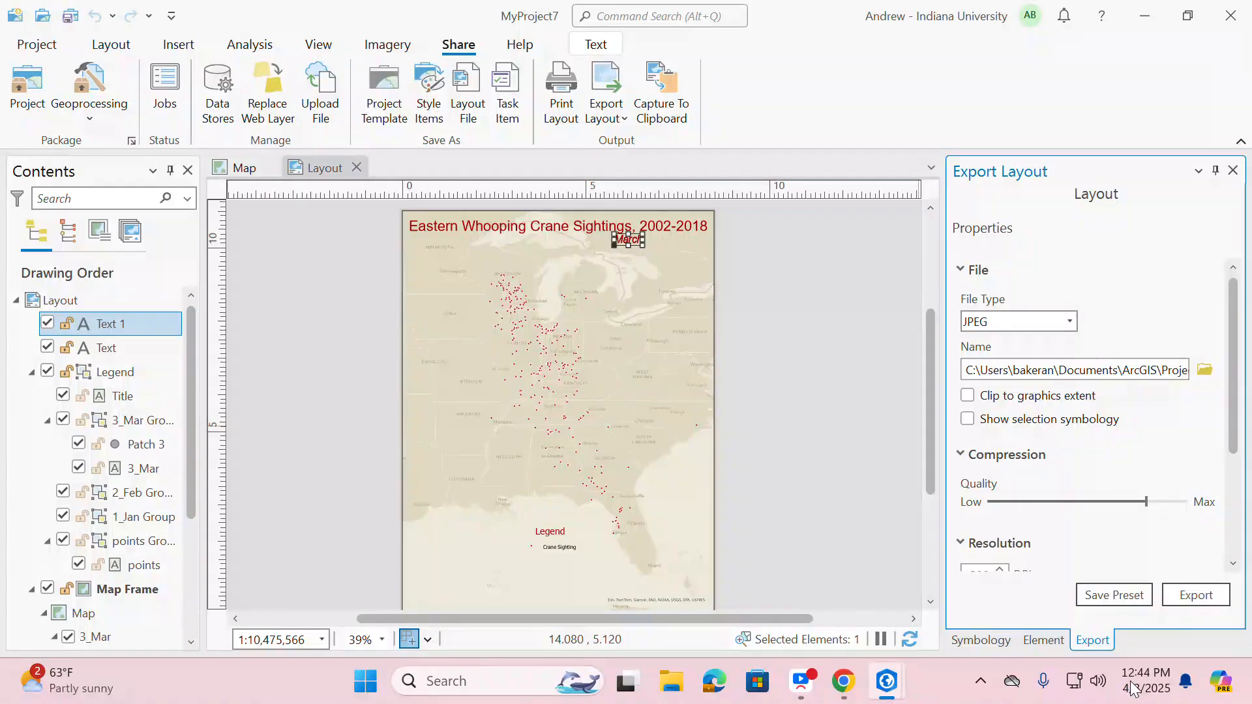
pyautogui.scroll(-3, 1132, 534)
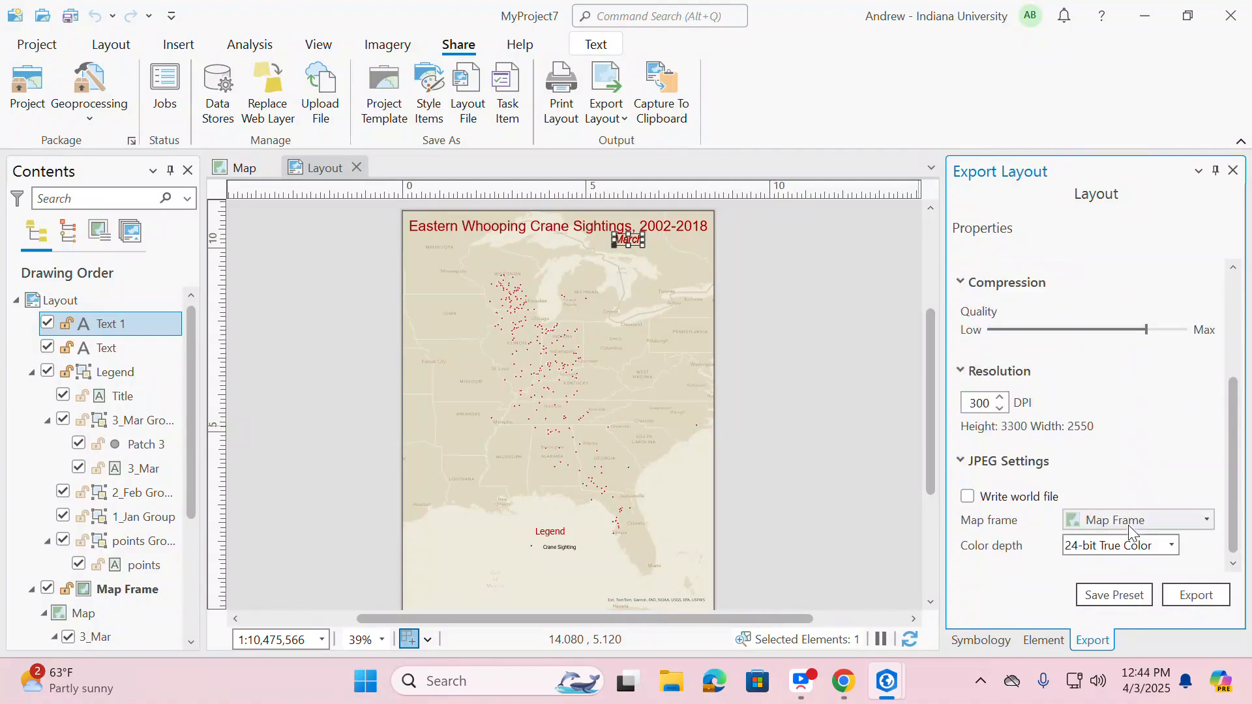
pyautogui.click(1178, 595)
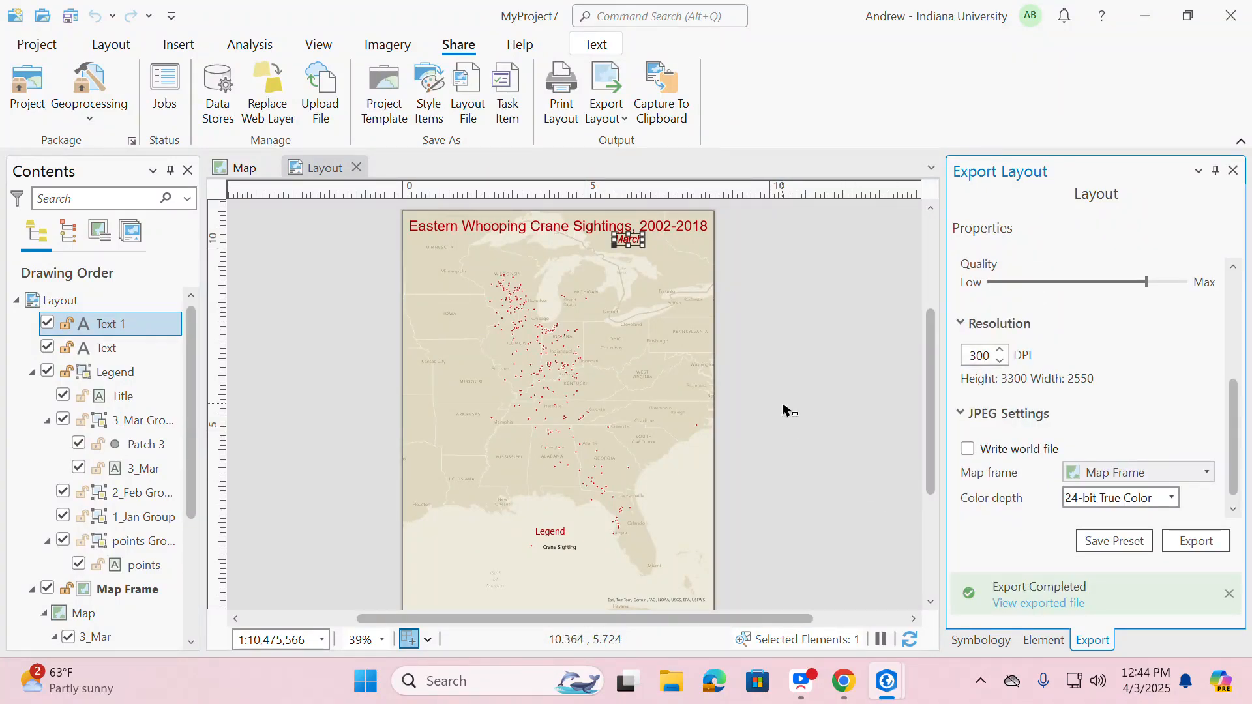
# Step: Change the layout's "March" subtitle back to "February"
pyautogui.doubleClick(628, 239)
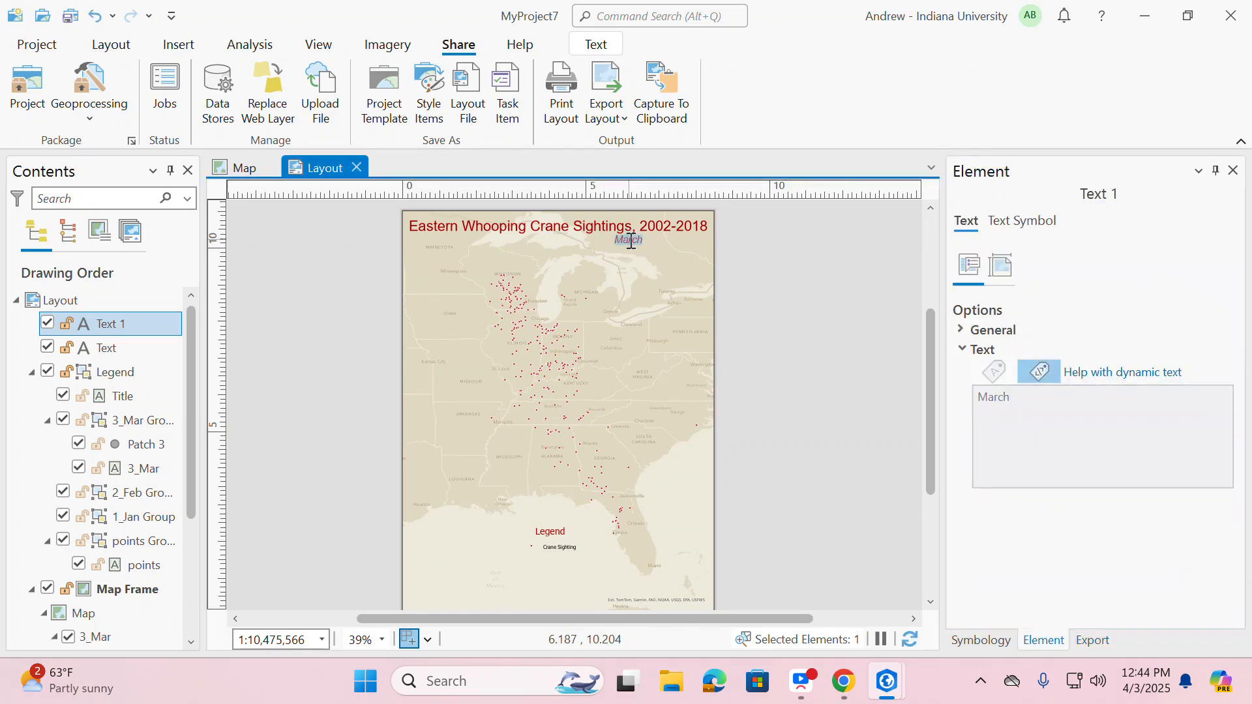
pyautogui.write('FEbrur')
pyautogui.press('BackSpace')
pyautogui.write('ary')
# Step: Turn on the 2_Feb layer and turn off 3_Mar in the map, and open the export settings
pyautogui.click(247, 170)
pyautogui.click(41, 362)
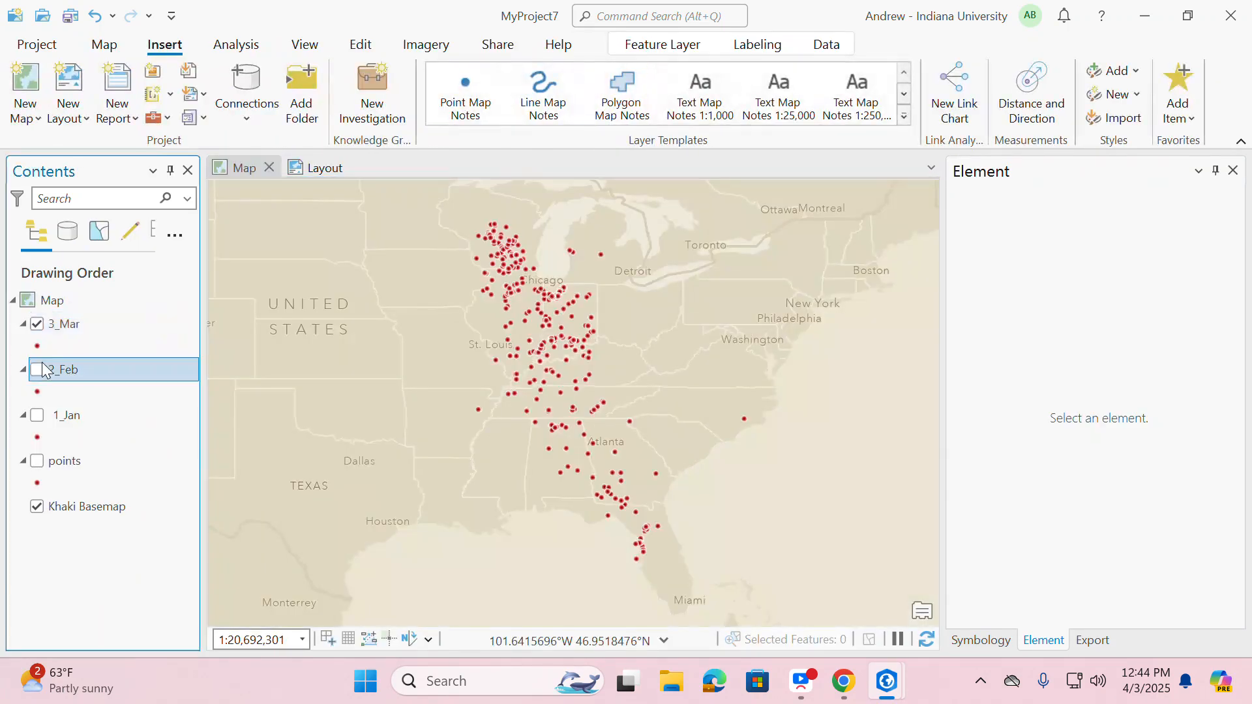
pyautogui.click(37, 369)
pyautogui.click(37, 323)
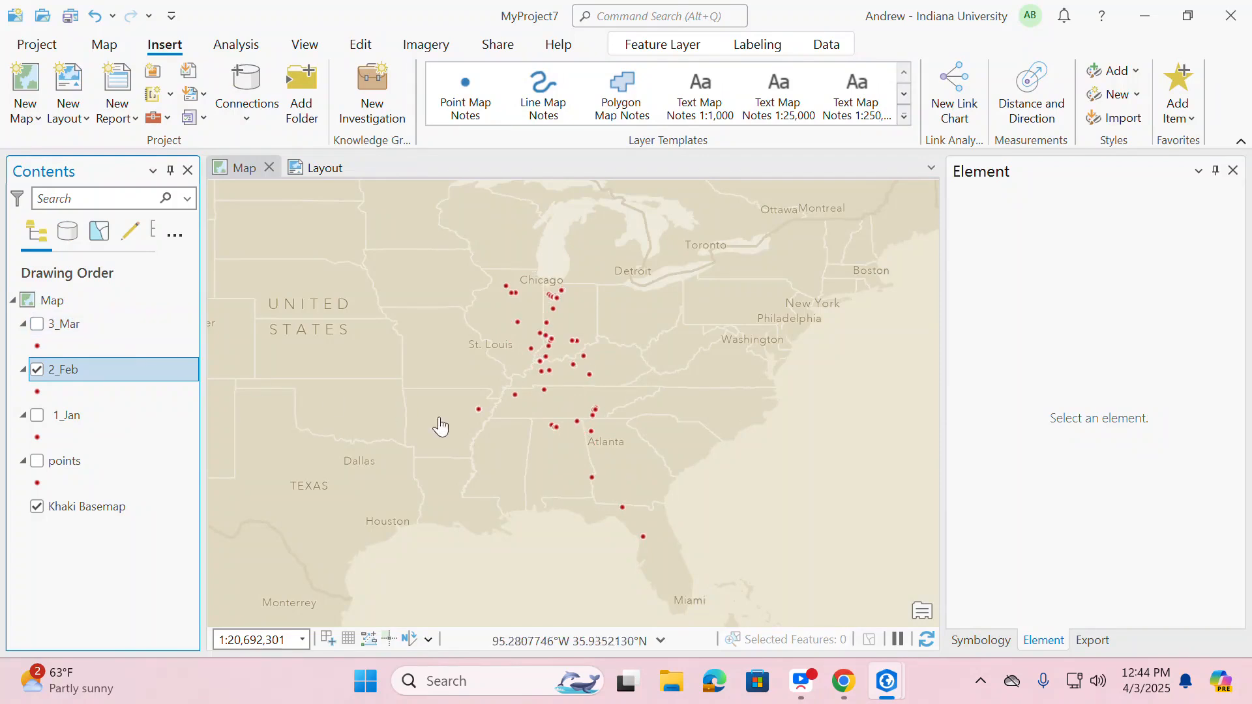
pyautogui.click(1093, 641)
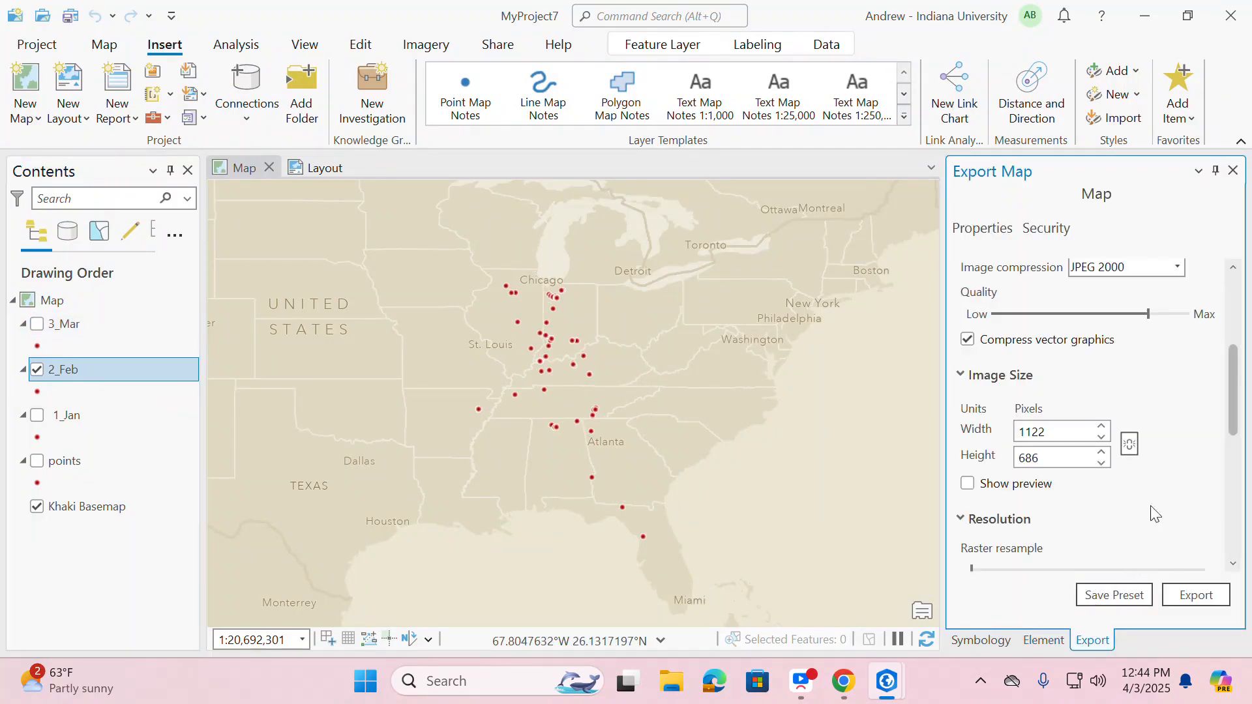
pyautogui.scroll(3, 1185, 305)
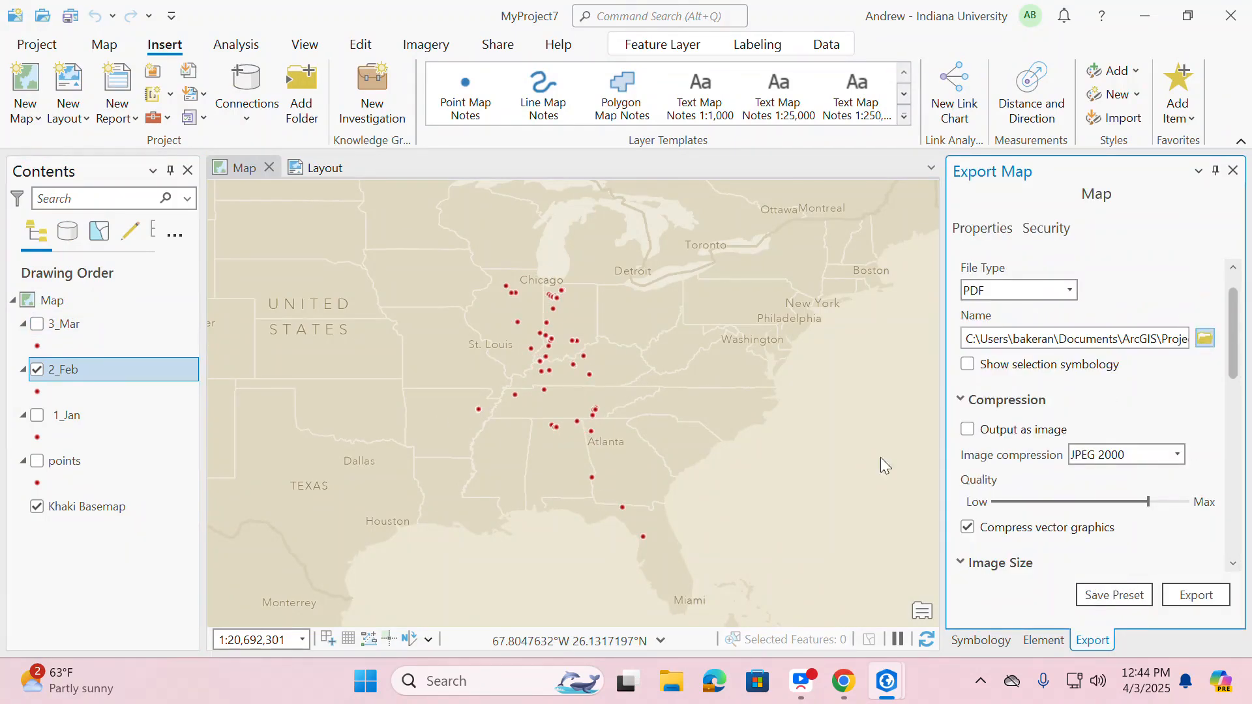
pyautogui.click(1205, 342)
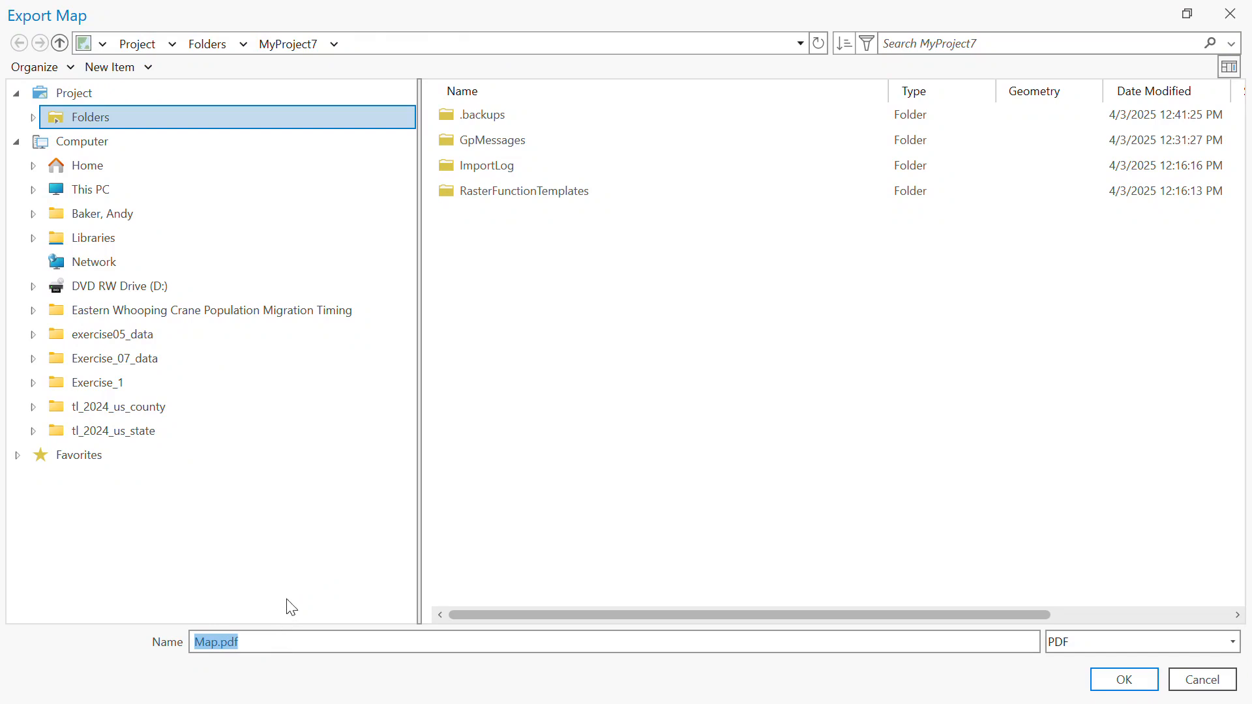
pyautogui.click(60, 43)
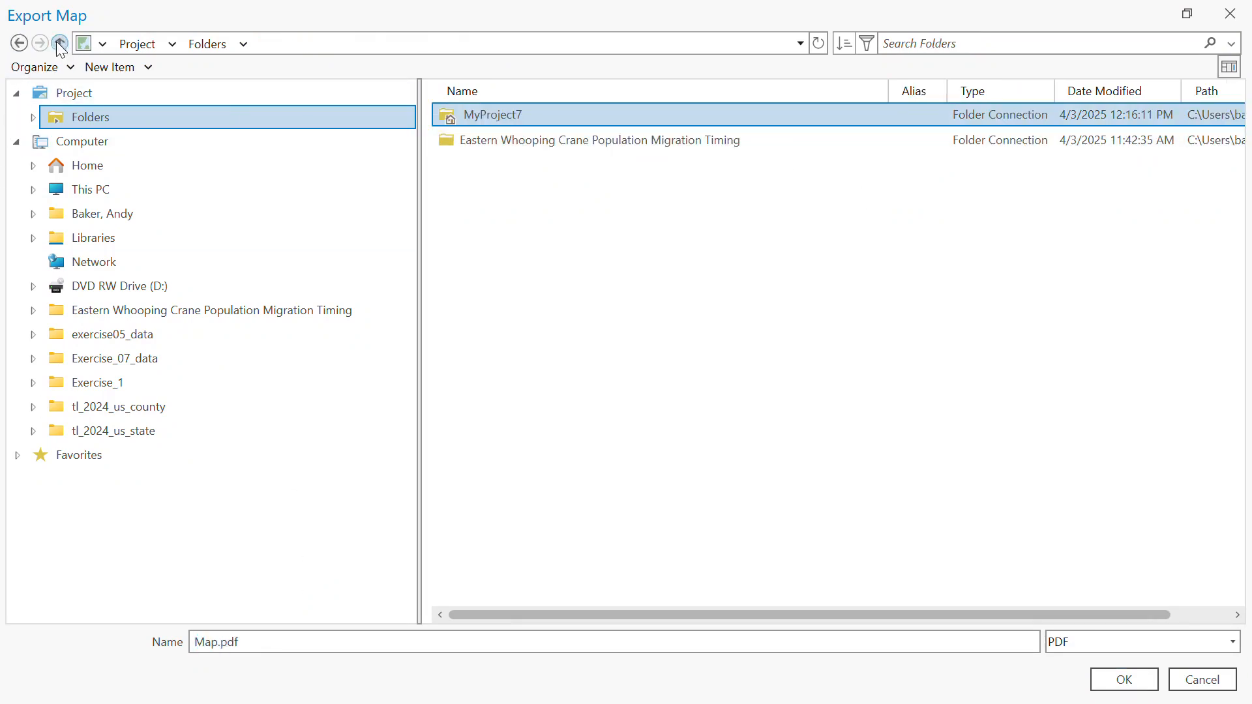
pyautogui.click(19, 44)
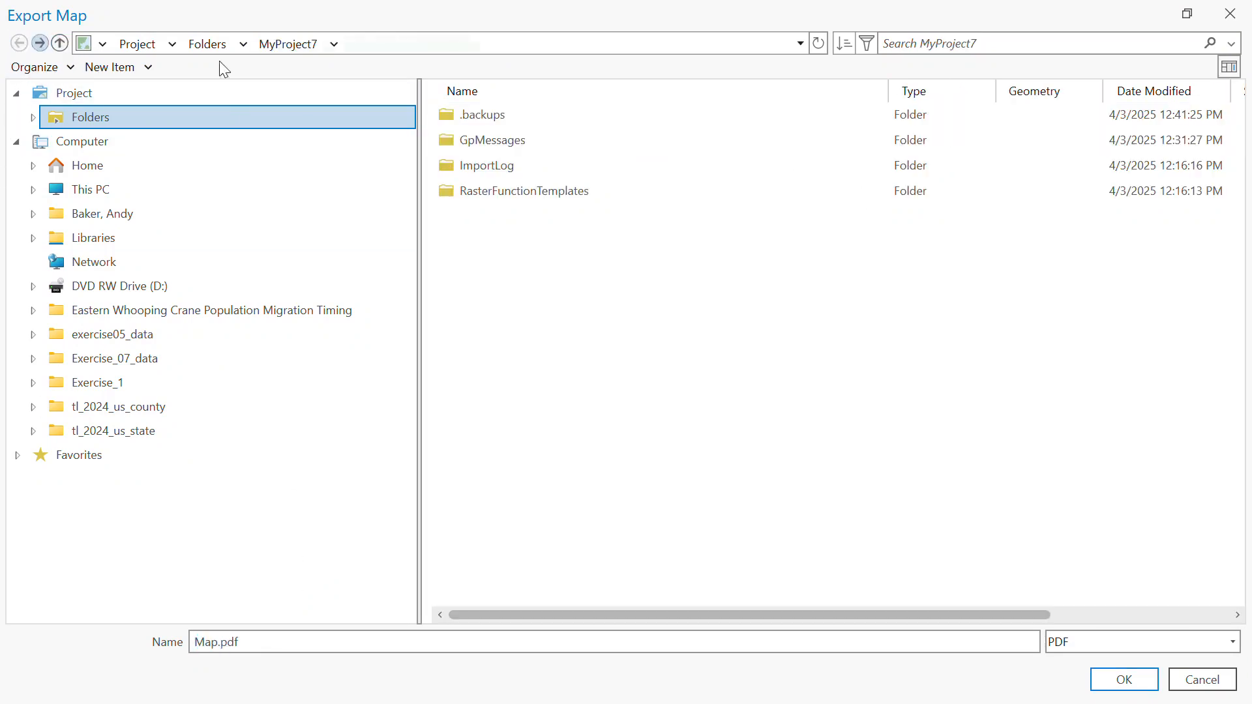
pyautogui.click(1232, 18)
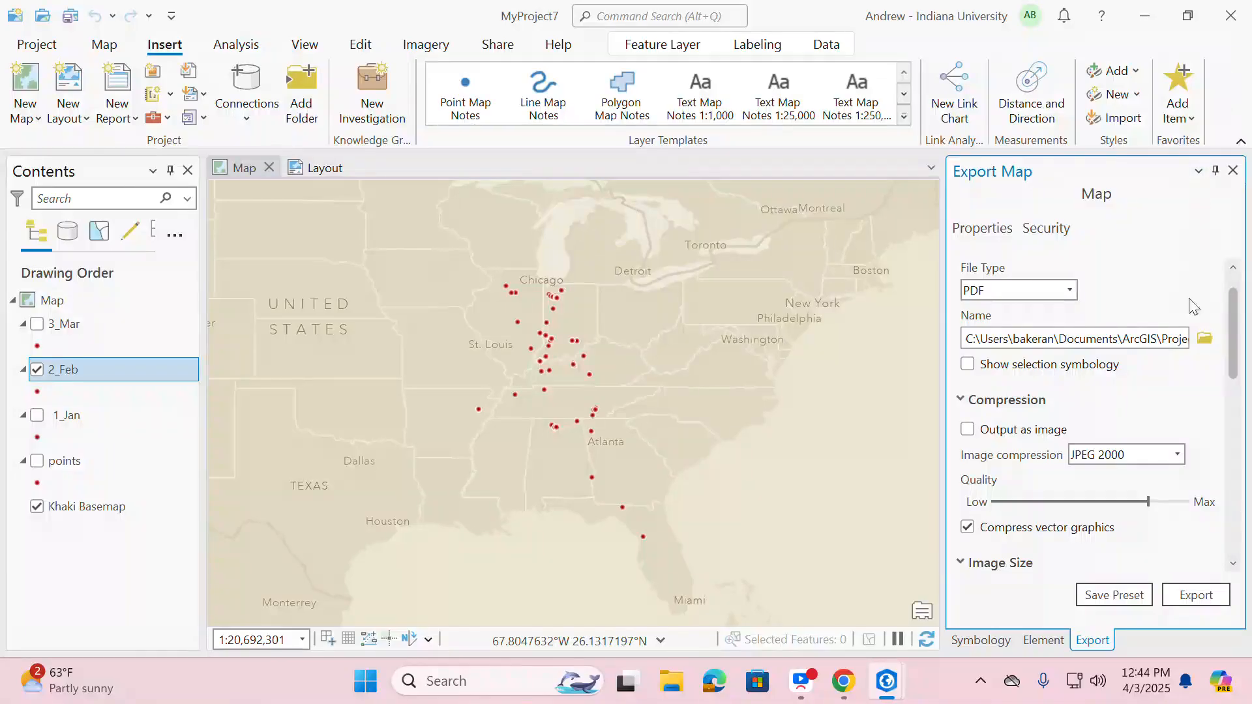
pyautogui.click(1206, 340)
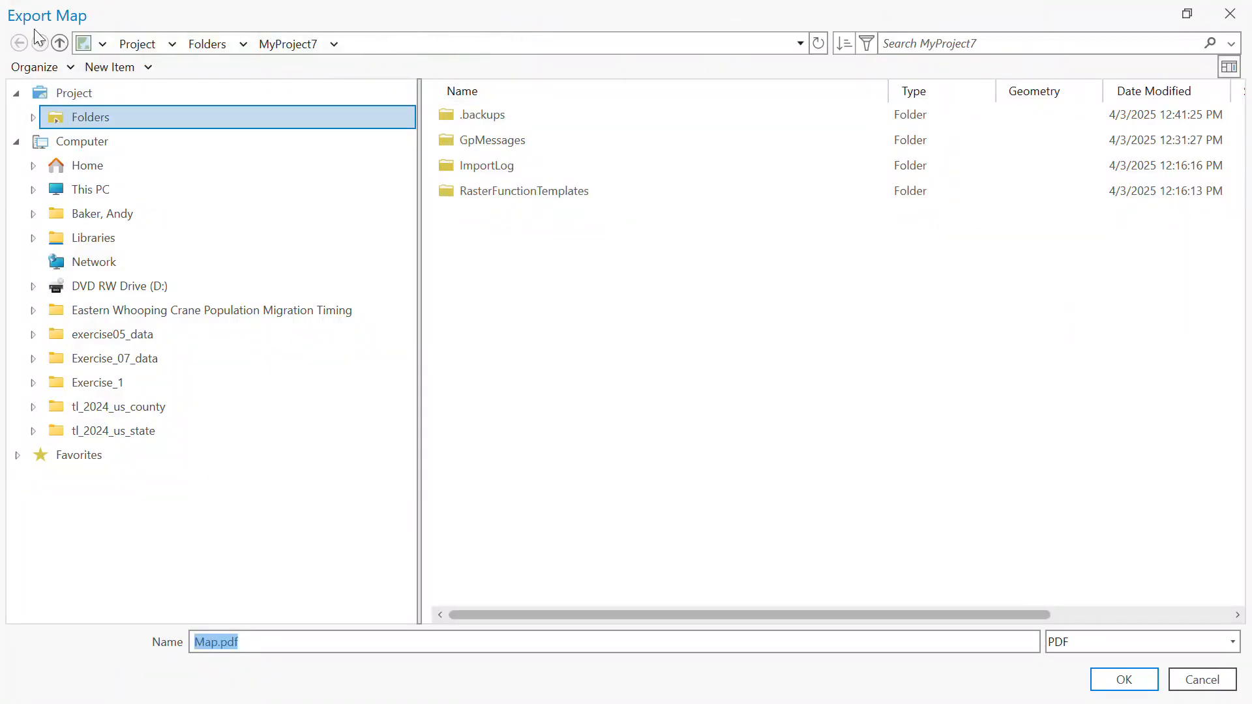
pyautogui.click(1230, 14)
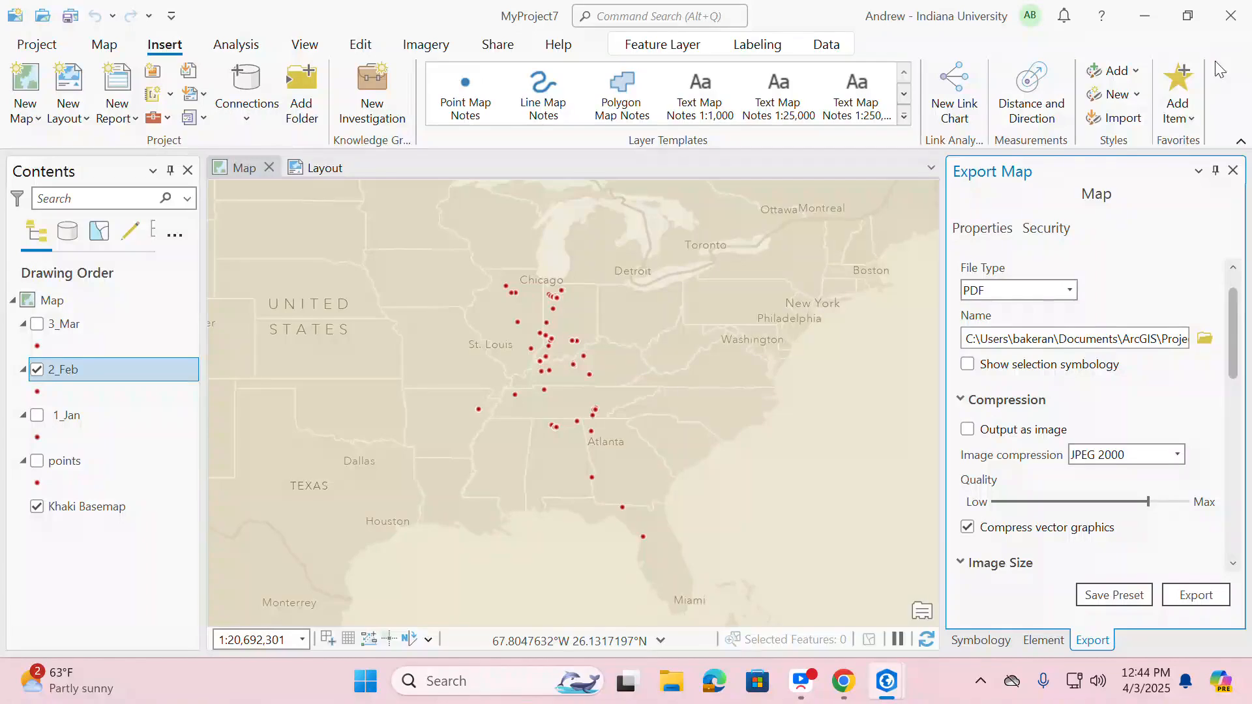
# Step: Set the map export's file type to JPEG and its output name to 2_February in the MyProject7 folder
pyautogui.click(1050, 292)
pyautogui.click(1047, 397)
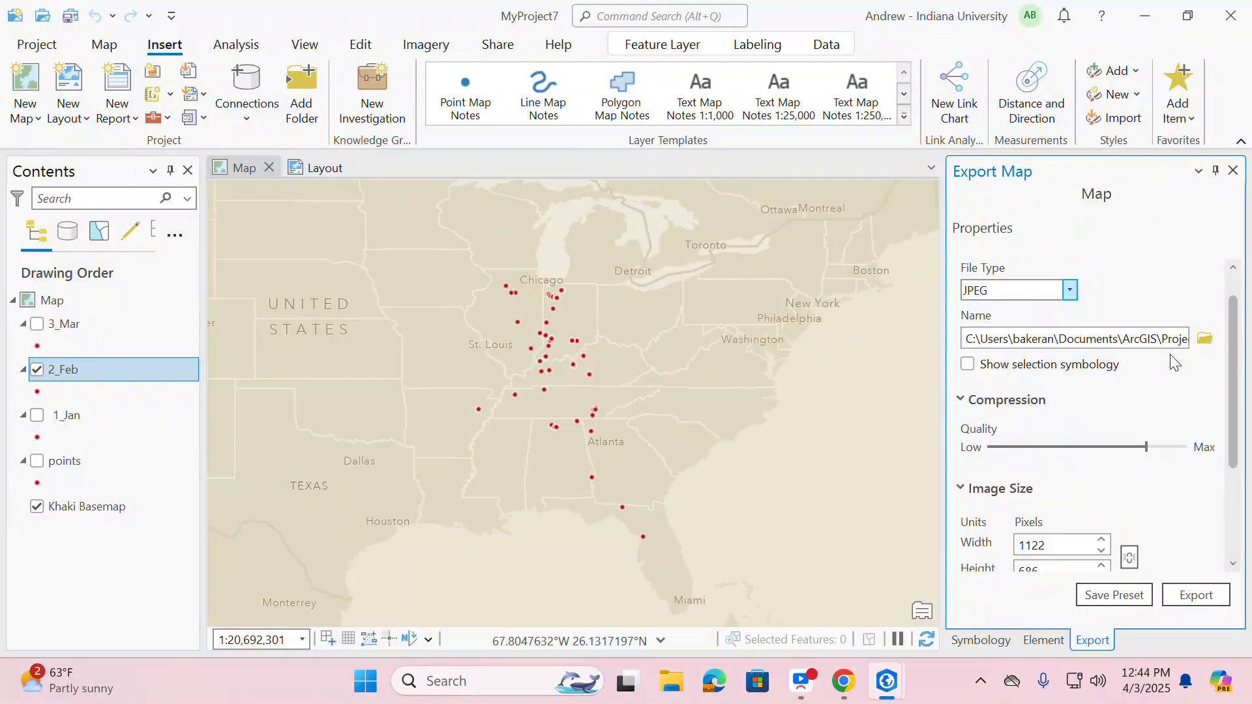
pyautogui.click(1202, 340)
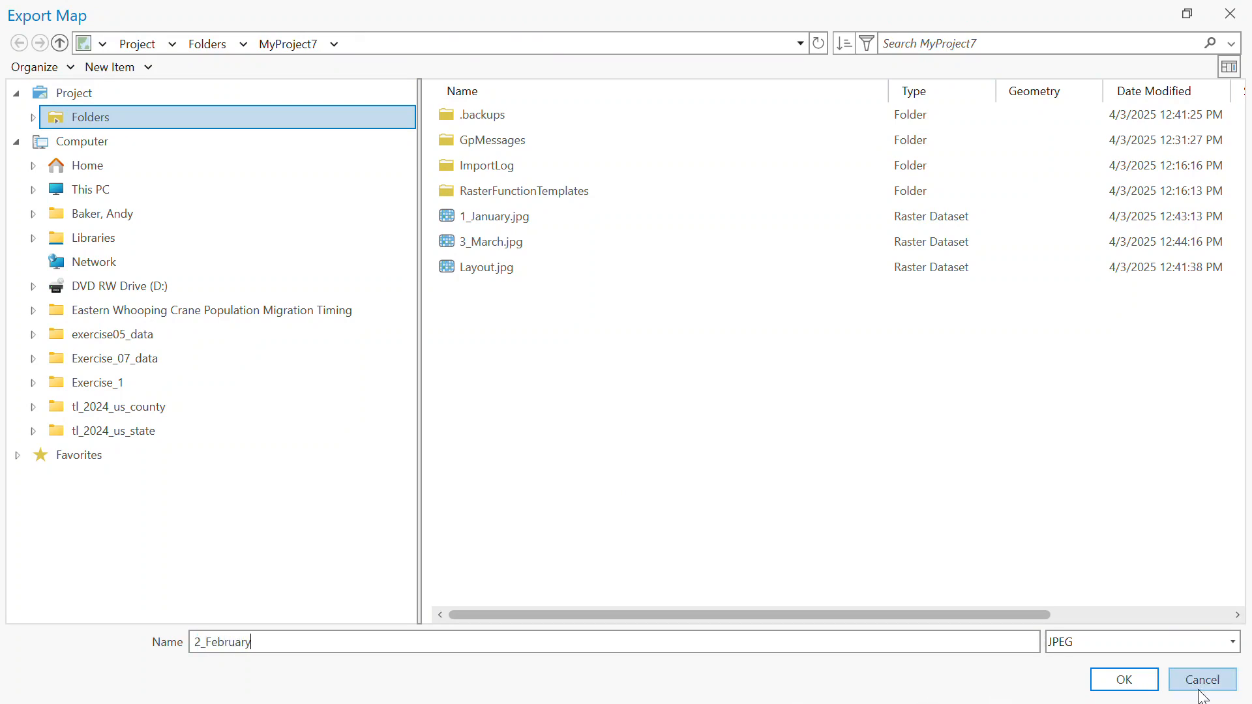
pyautogui.click(1129, 687)
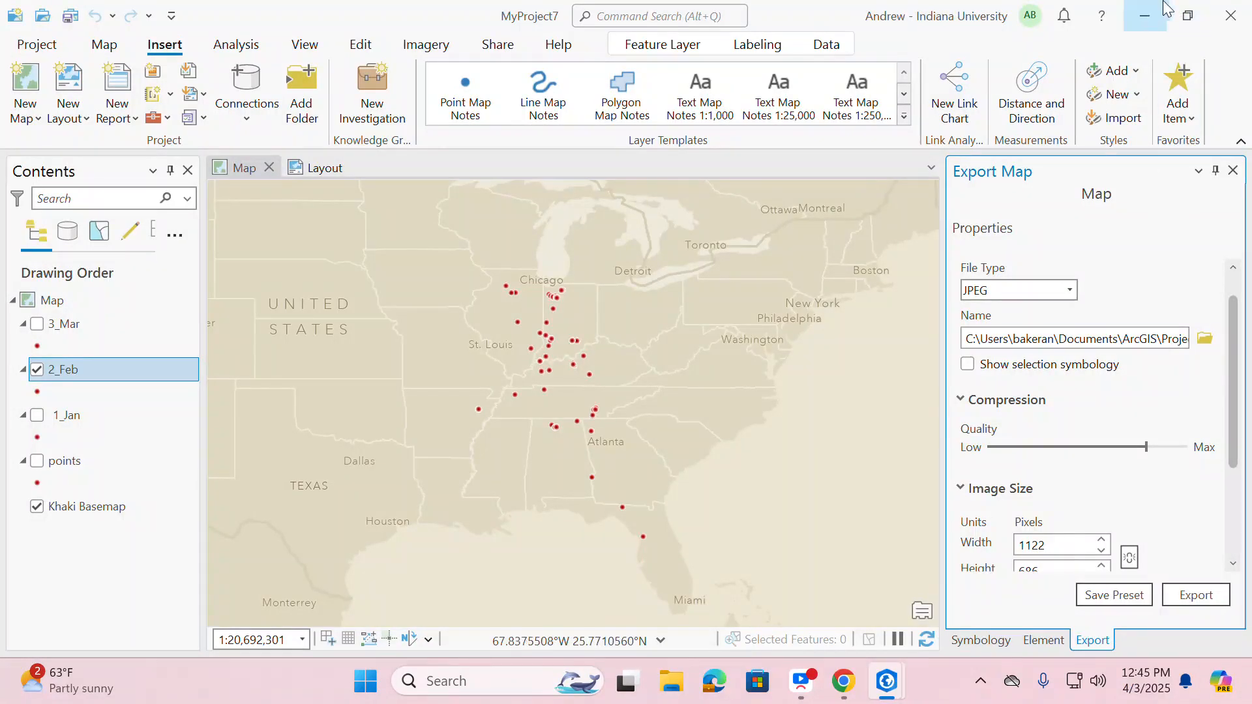
# Step: Check the MyProject7 export folder for the February image
pyautogui.click(1147, 16)
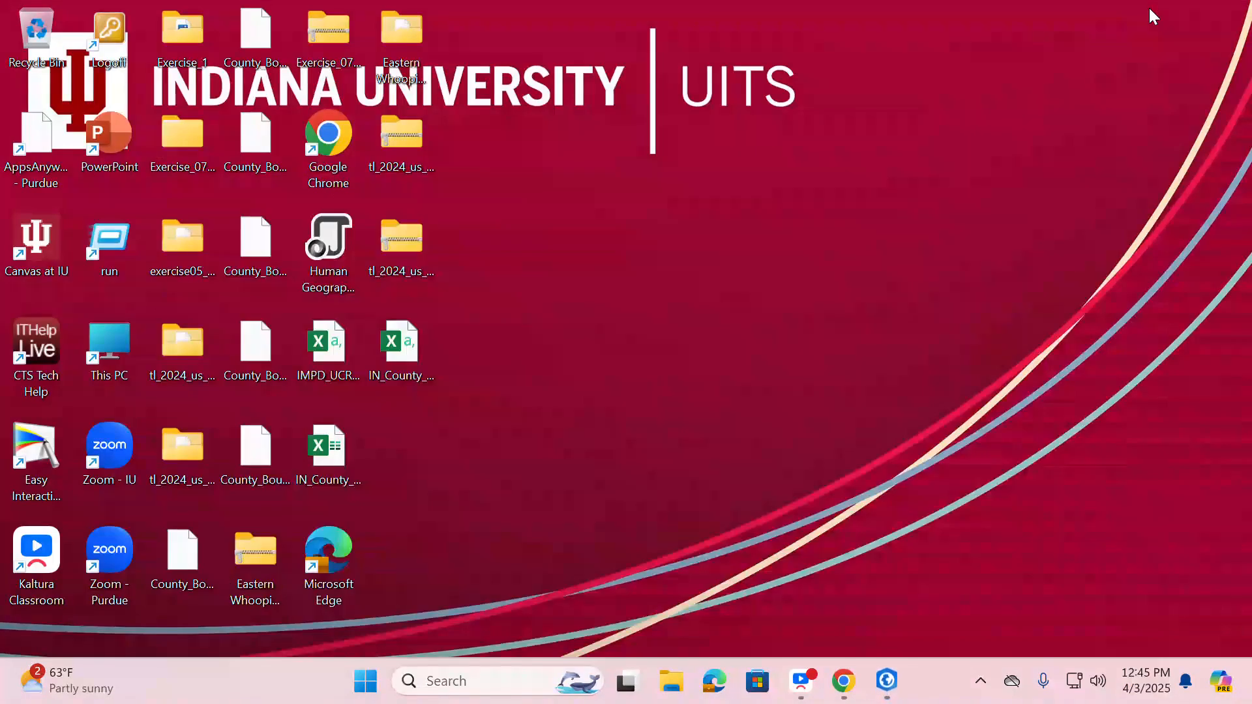
pyautogui.click(672, 682)
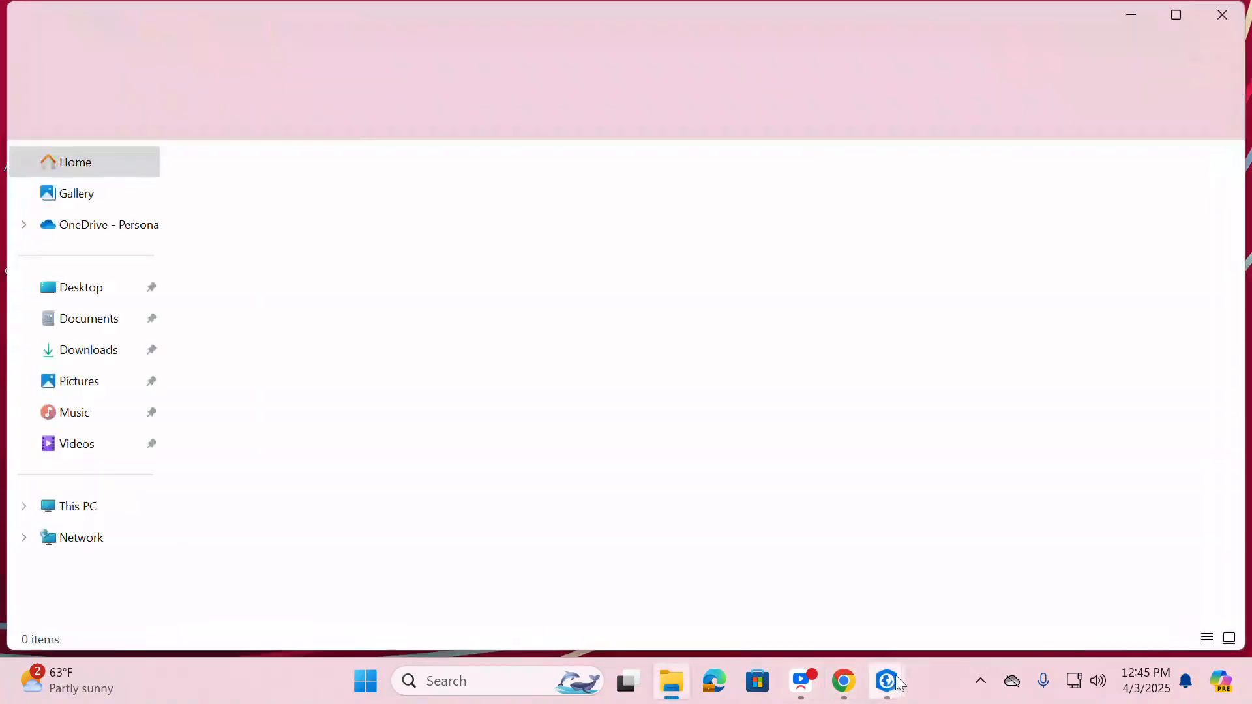
pyautogui.moveTo(887, 681)
pyautogui.click(971, 569)
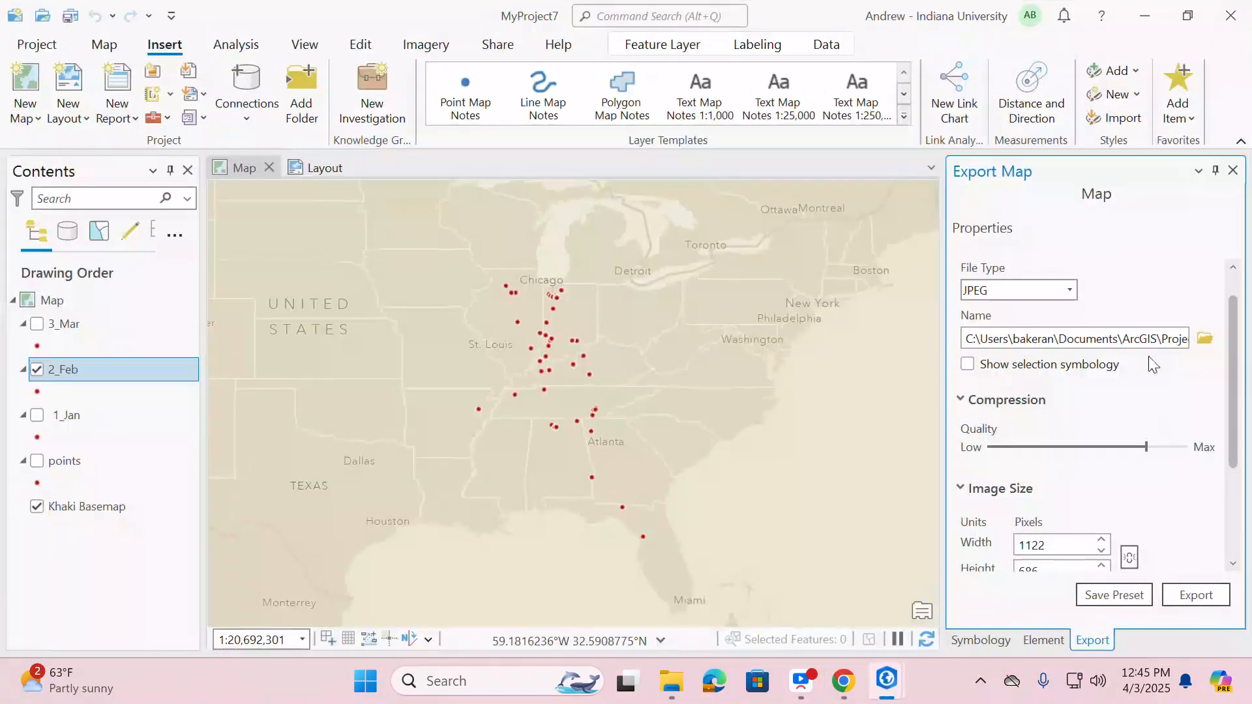
pyautogui.click(1205, 338)
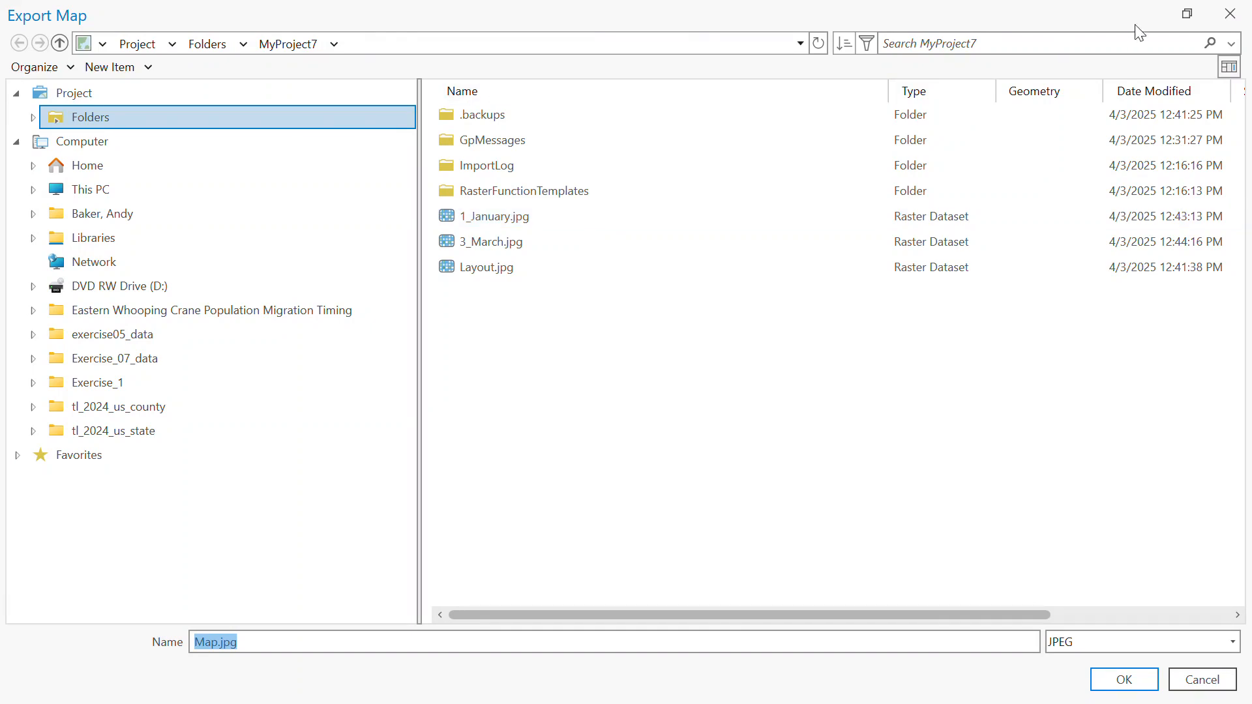
pyautogui.click(1230, 13)
# Step: Export the February map as a JPEG named 2_February in the MyProject7 folder
pyautogui.scroll(-3, 1172, 470)
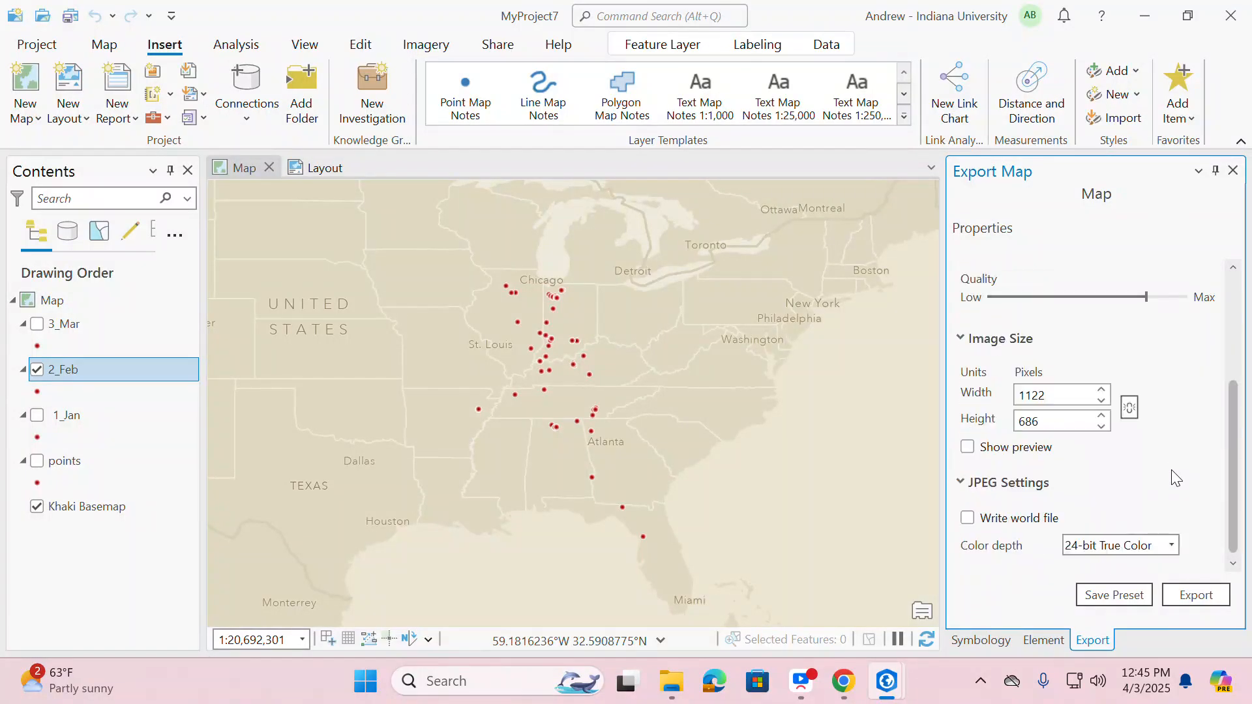
pyautogui.scroll(4, 1172, 470)
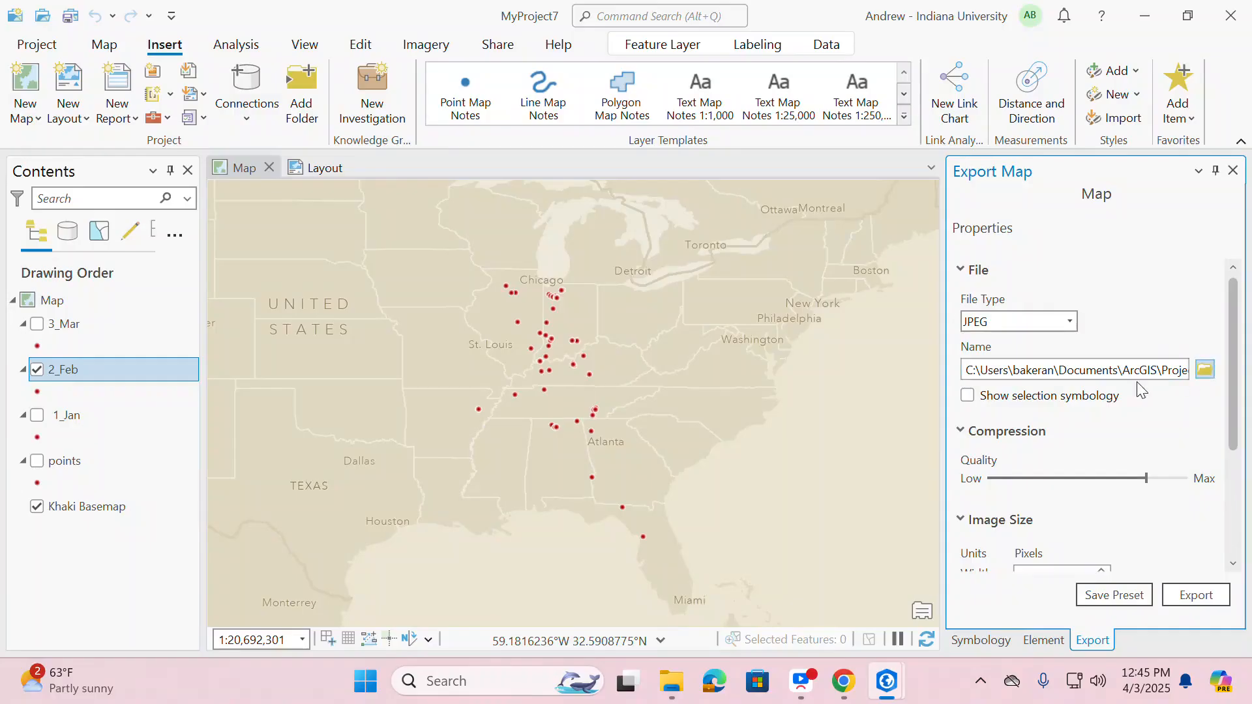
pyautogui.click(1205, 370)
pyautogui.write('2_February')
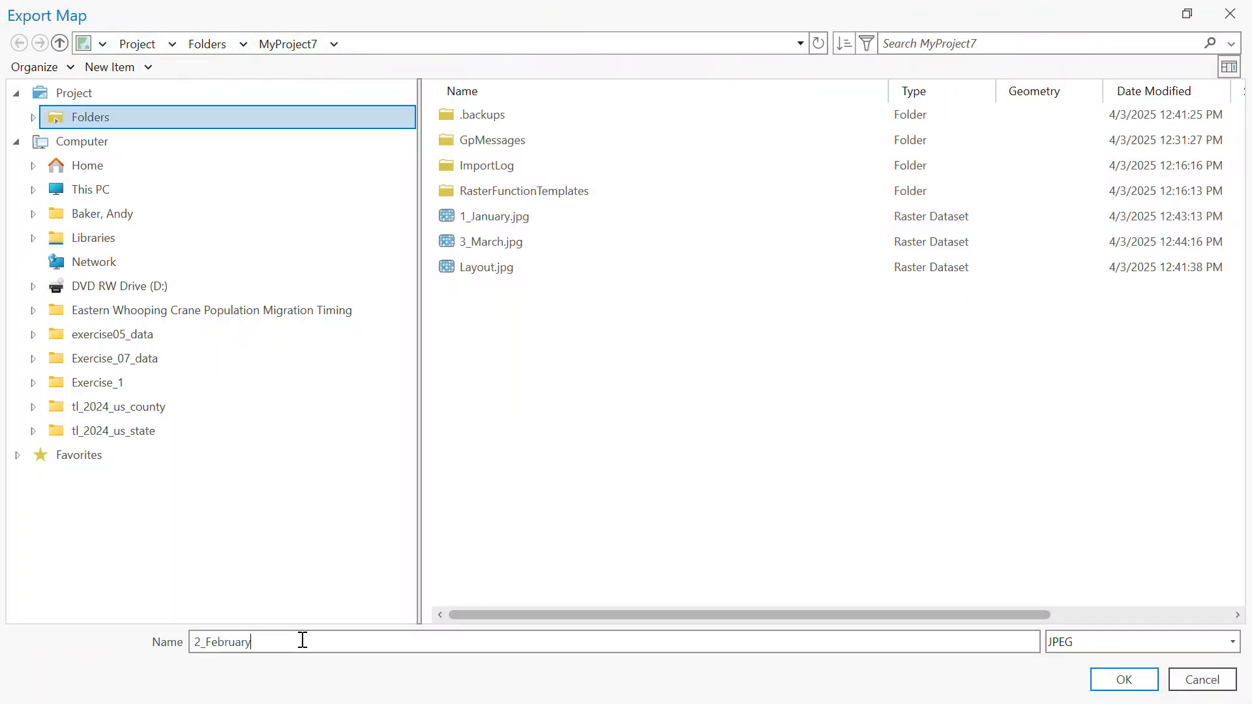
pyautogui.click(1148, 678)
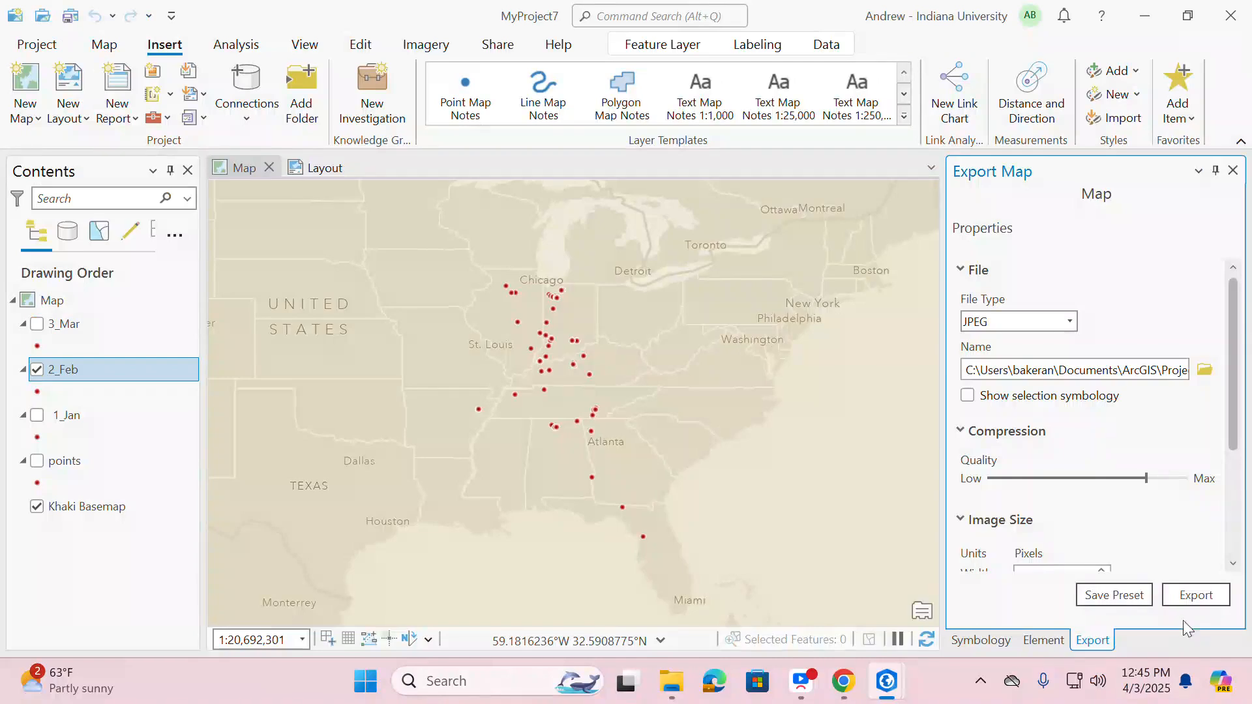
pyautogui.press('Return')
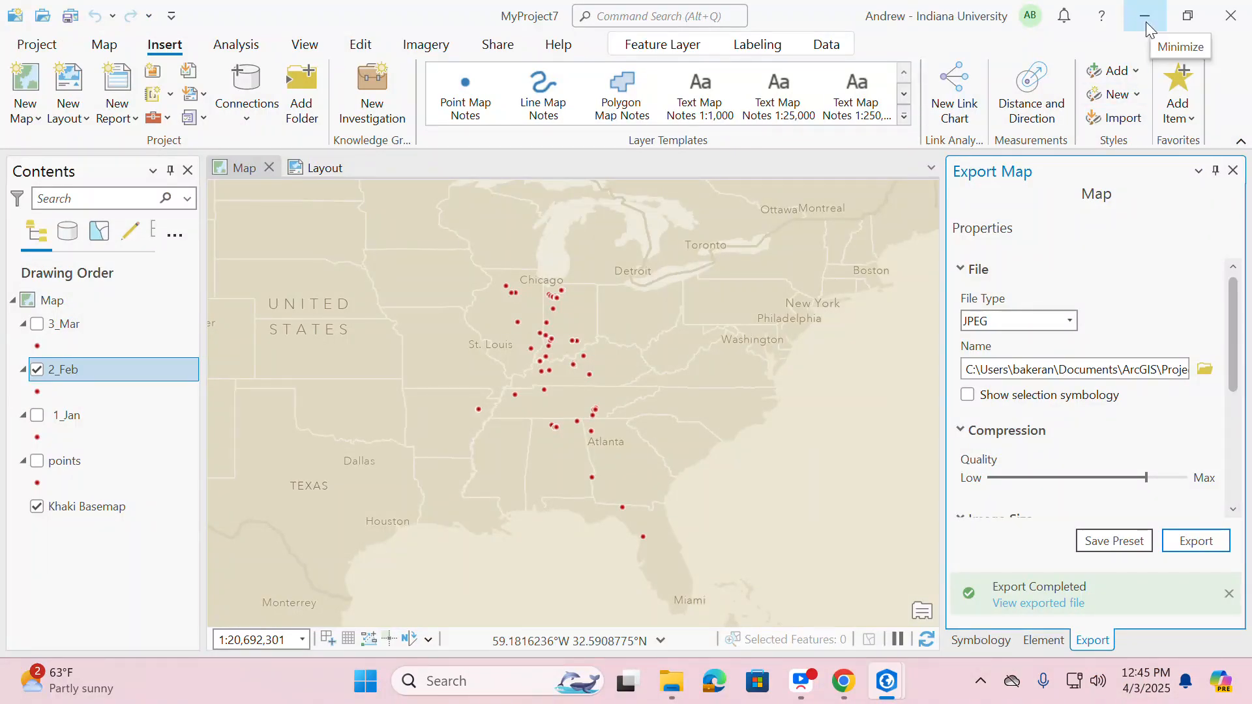
# Step: Switch to Chrome, open the ezgif.com link from the Exercise 8 assignment in a new tab, and go to its GIF Maker
pyautogui.click(843, 682)
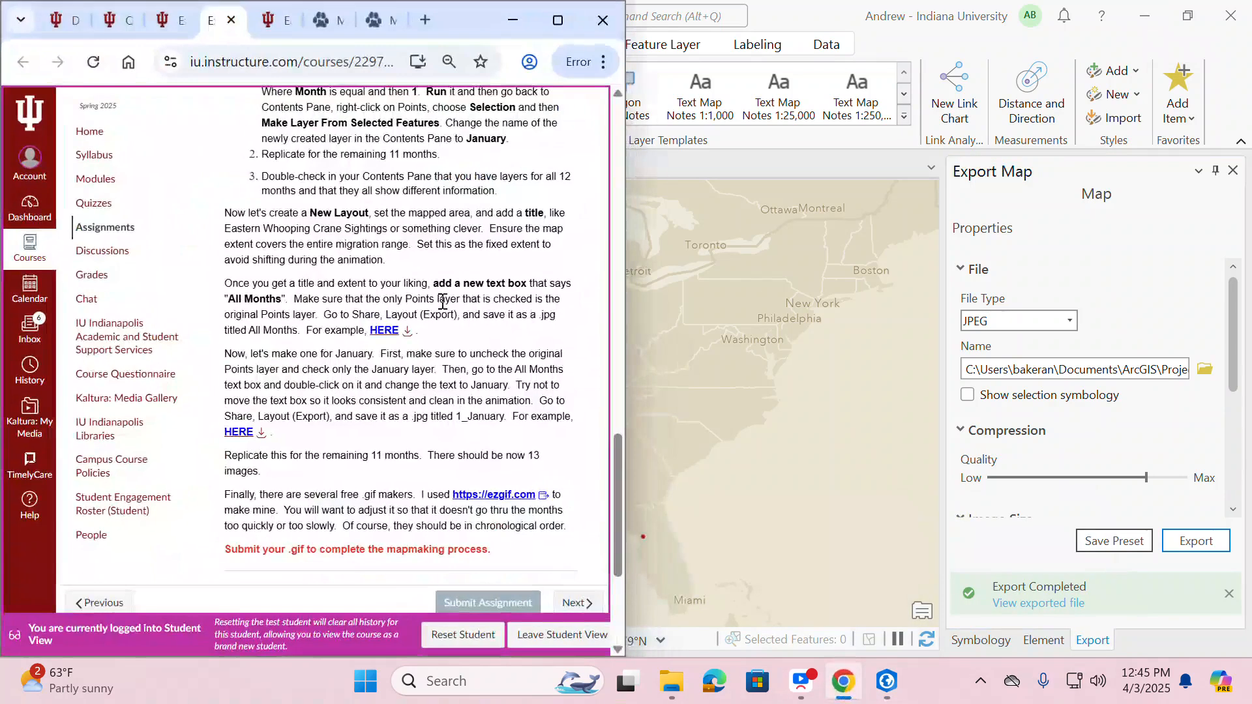
pyautogui.click(557, 20)
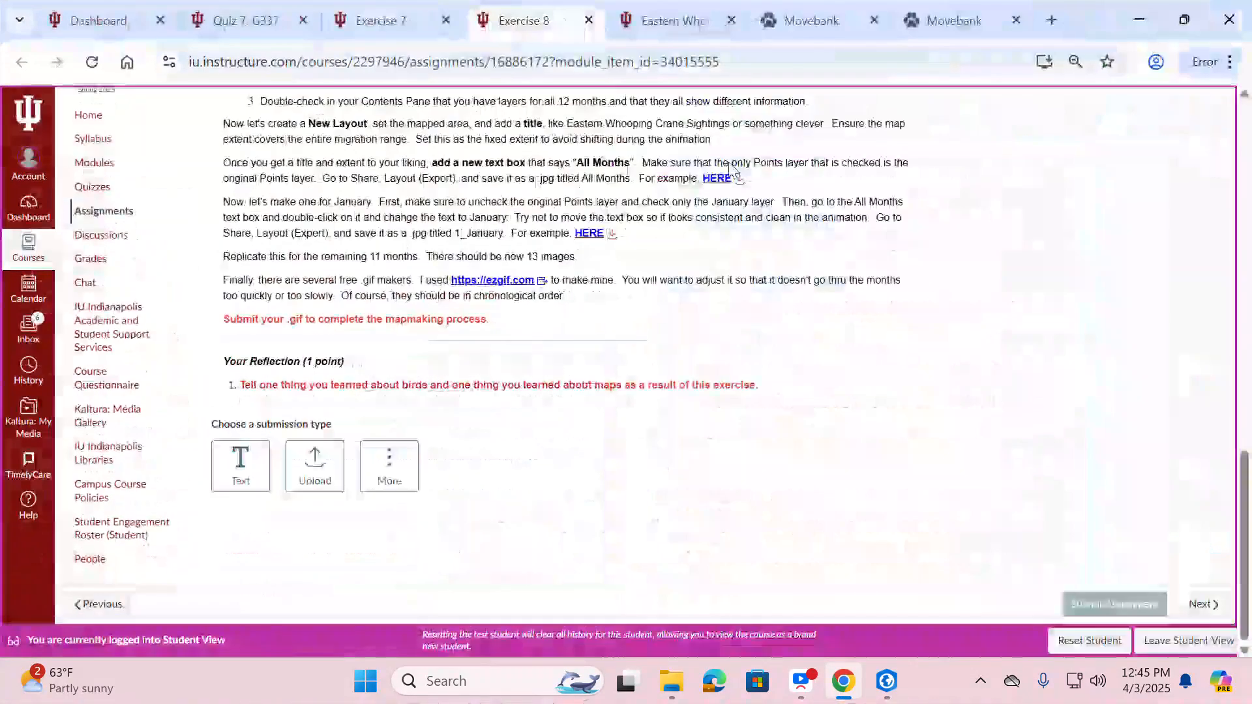
pyautogui.rightClick(484, 282)
pyautogui.click(554, 302)
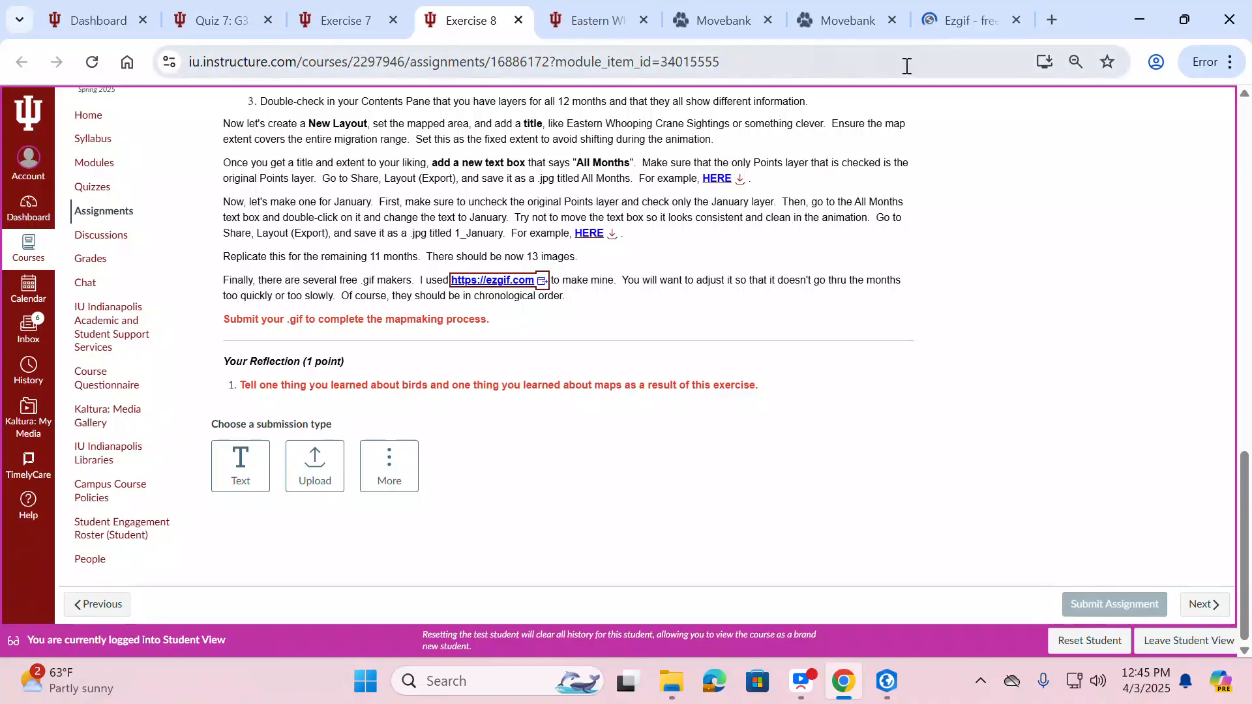
pyautogui.click(962, 22)
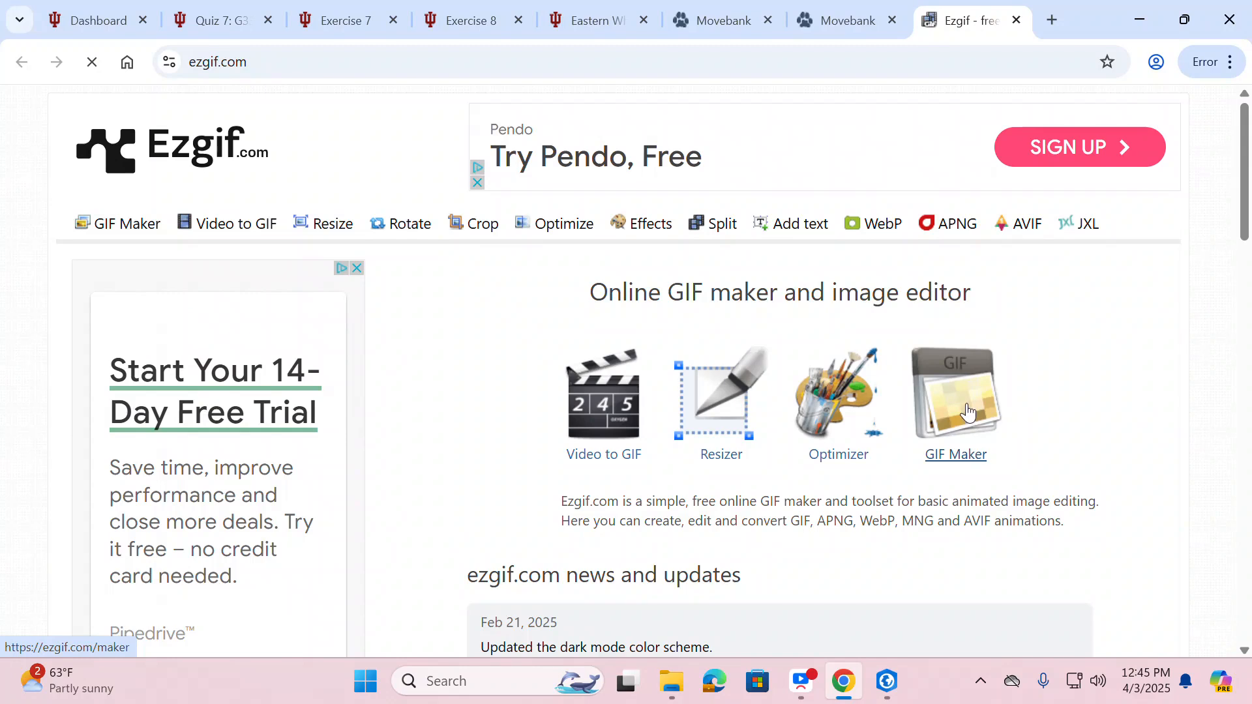
pyautogui.click(1046, 316)
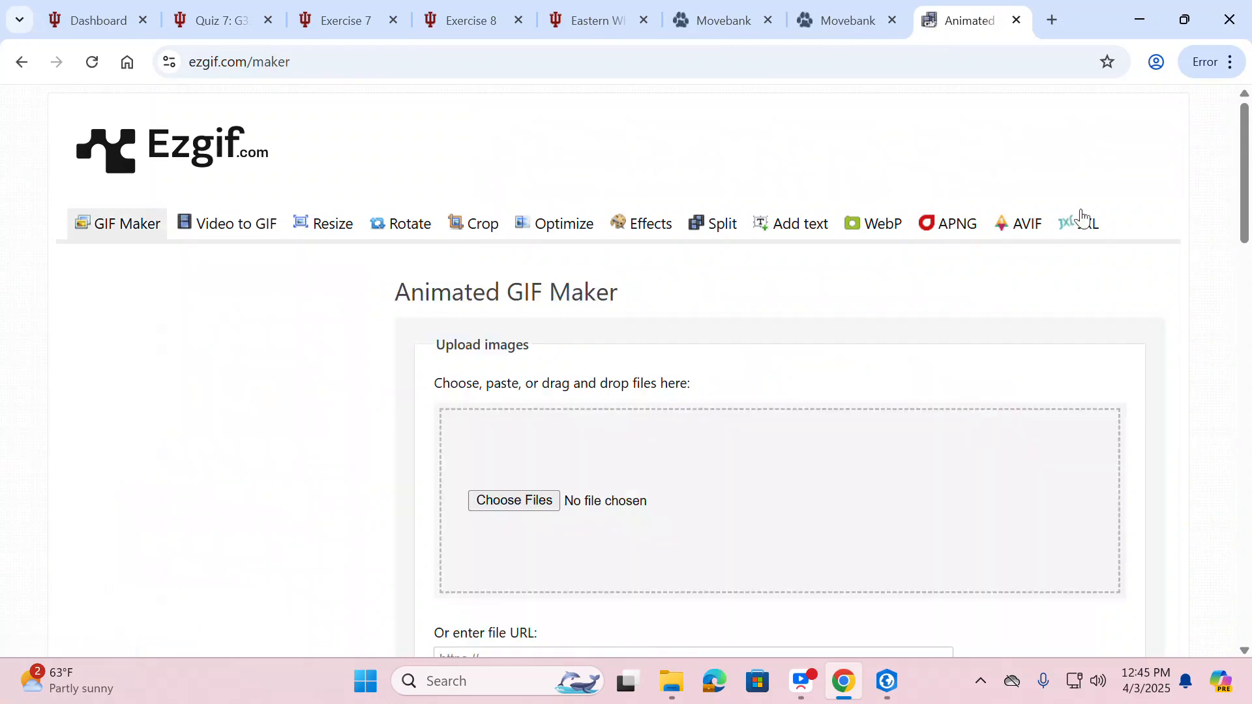
# Step: Clear the desktop around a smaller browser window showing the Ezgif GIF Maker by minimizing ArcGIS Pro and File Explorer
pyautogui.click(1186, 24)
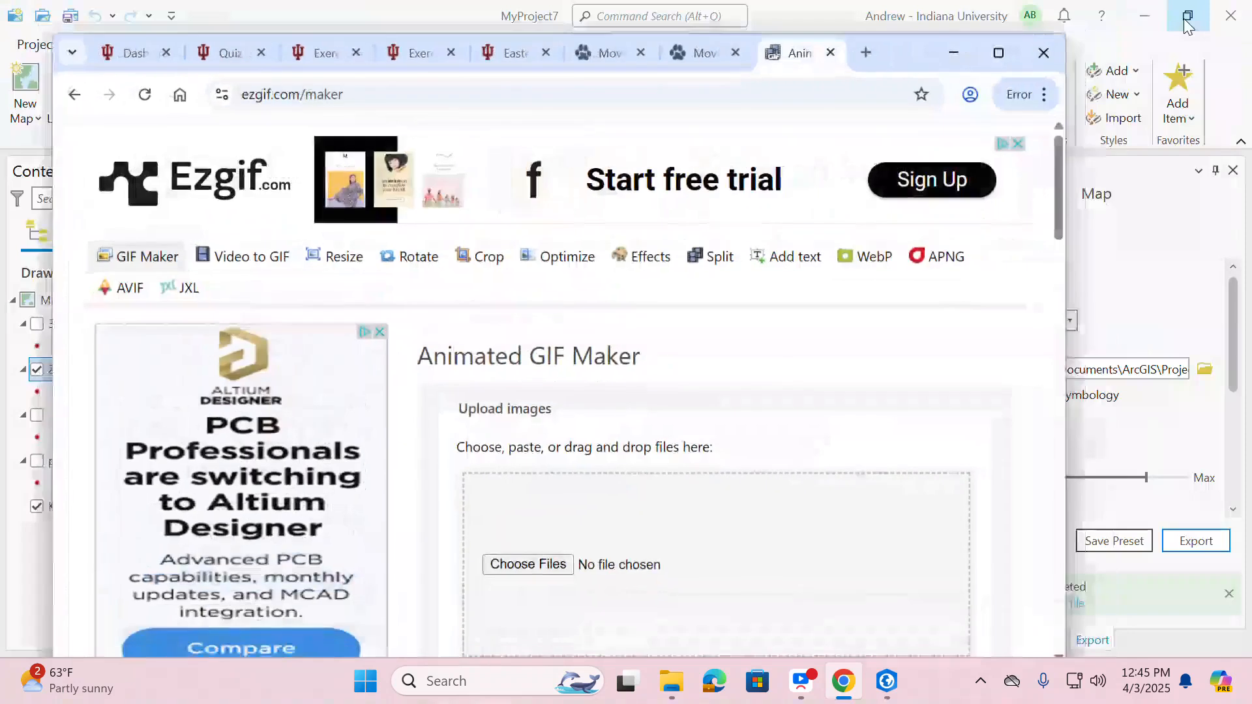
pyautogui.click(1145, 16)
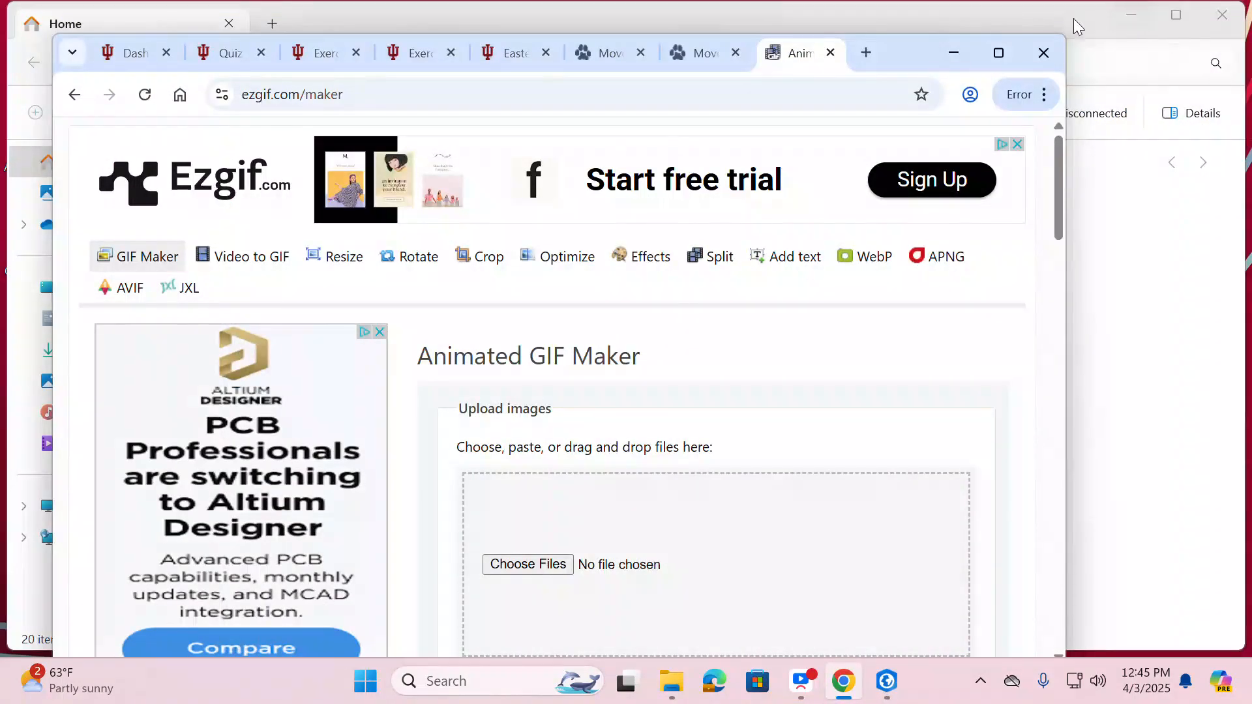
pyautogui.click(1122, 15)
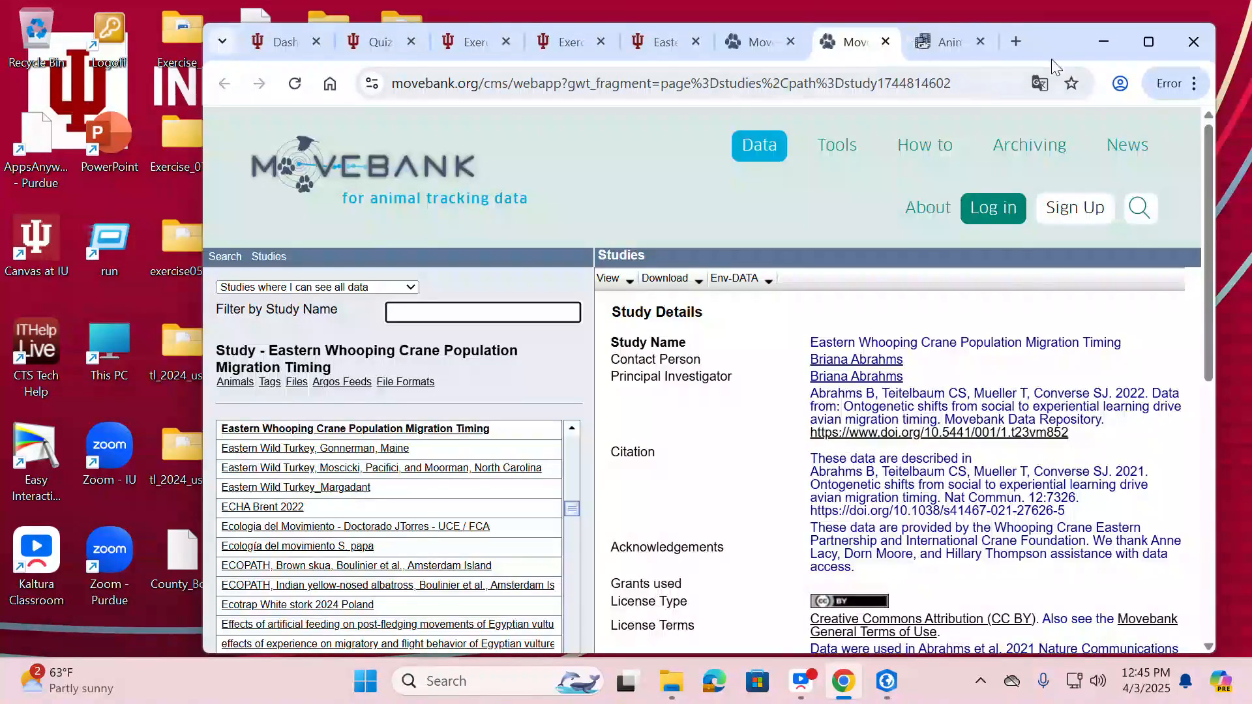
pyautogui.click(946, 40)
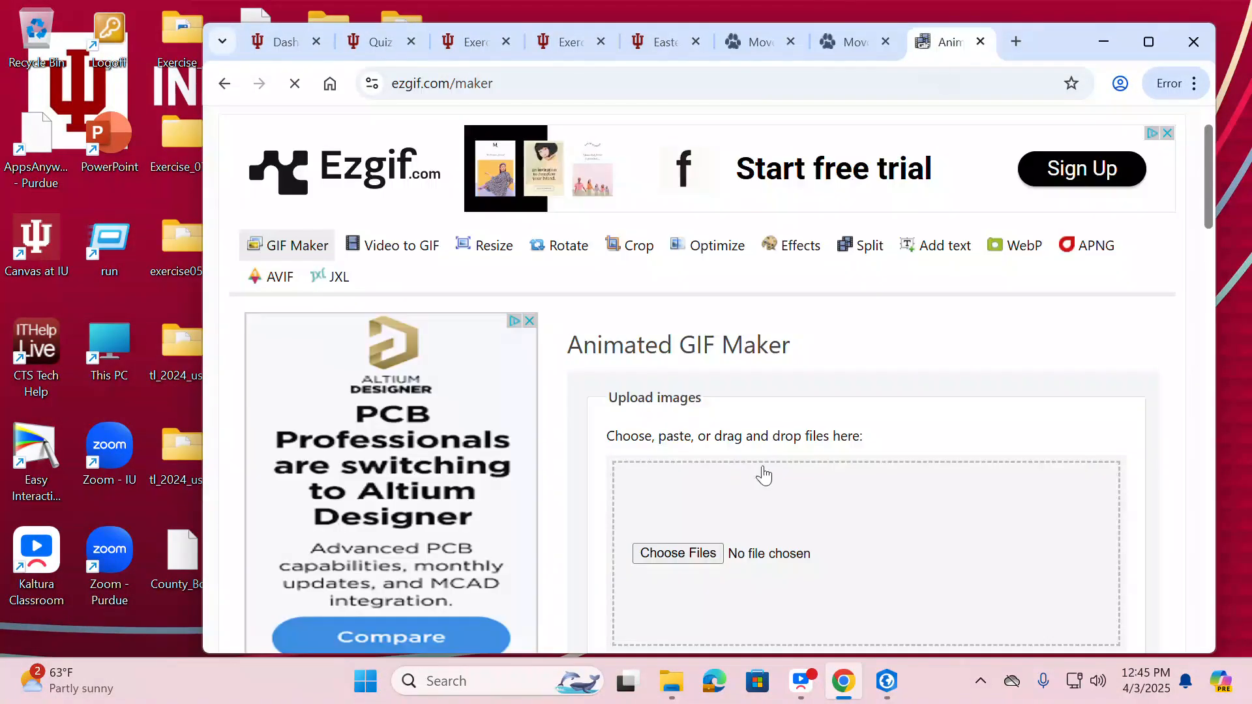
# Step: Switch to the MyProject7 window in ArcGIS Pro and look up the folder holding the exported JPEGs
pyautogui.click(897, 682)
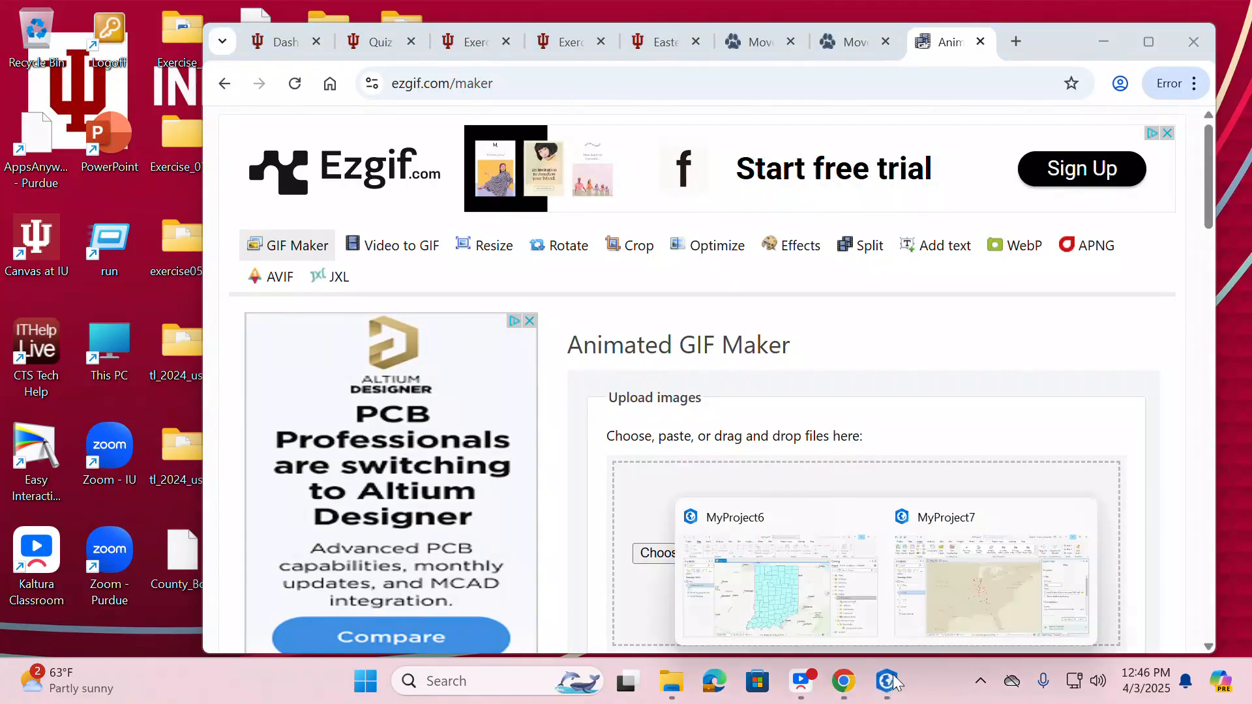
pyautogui.click(976, 613)
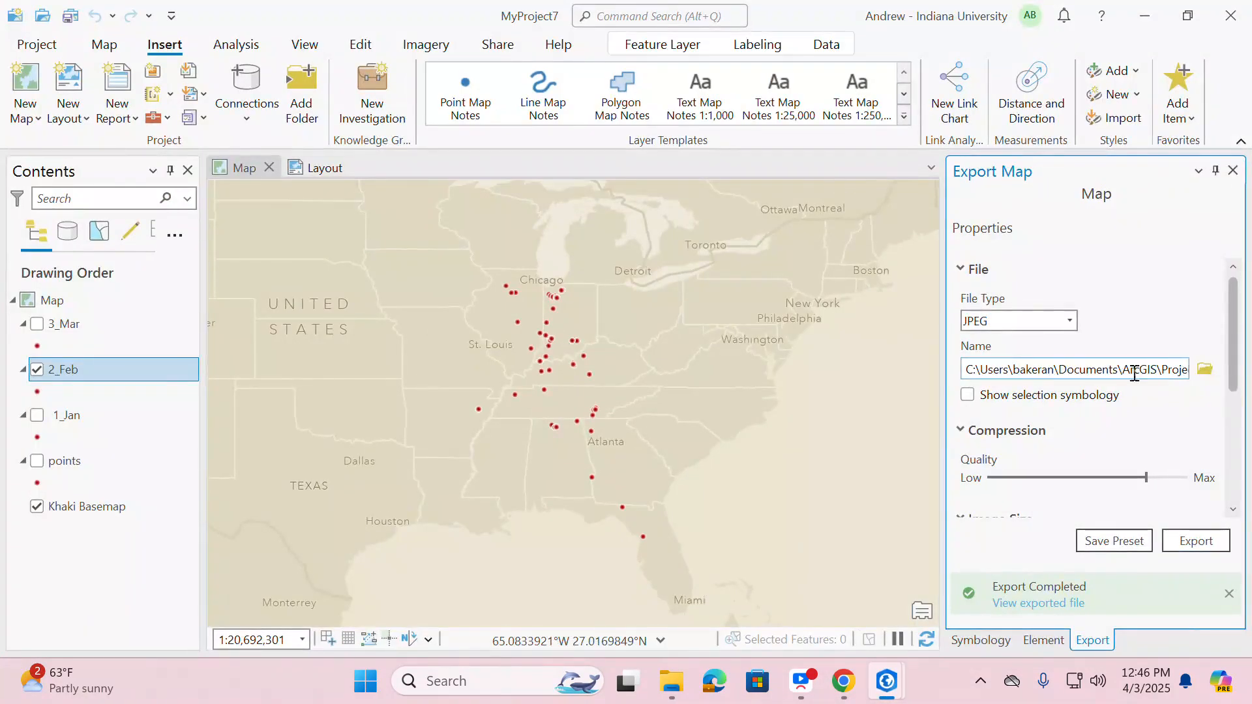
pyautogui.click(1205, 366)
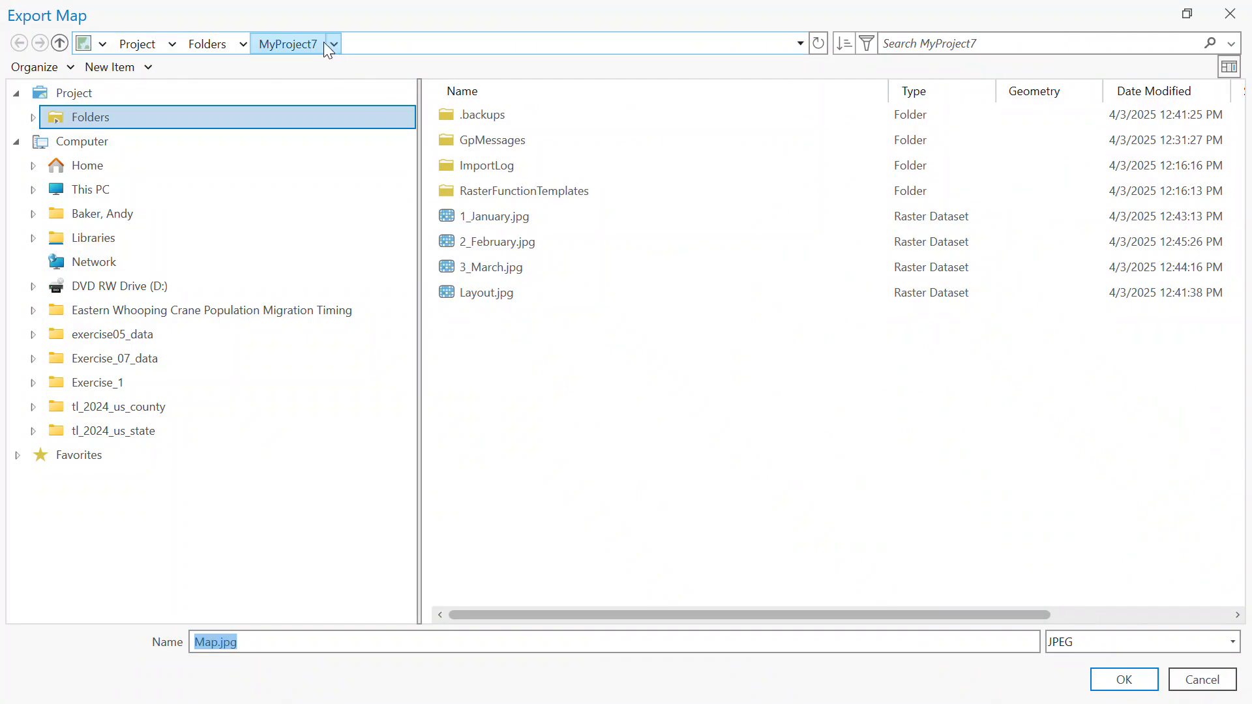
pyautogui.click(1187, 14)
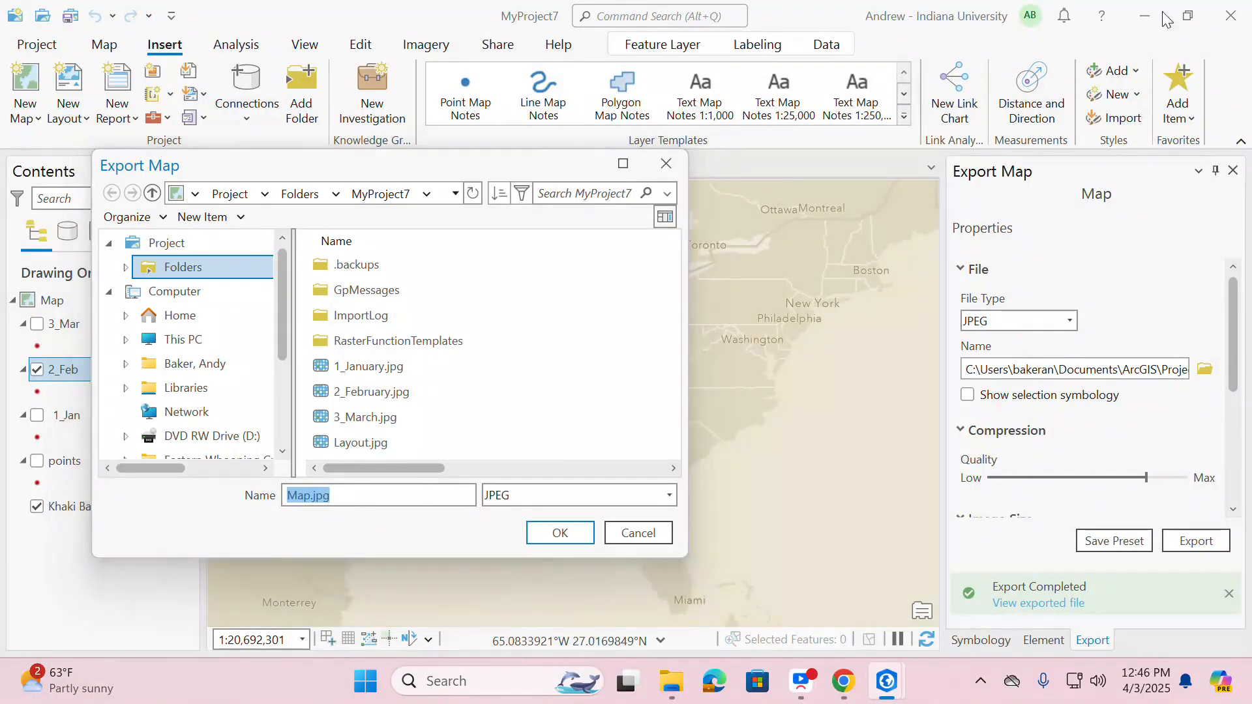
pyautogui.click(645, 534)
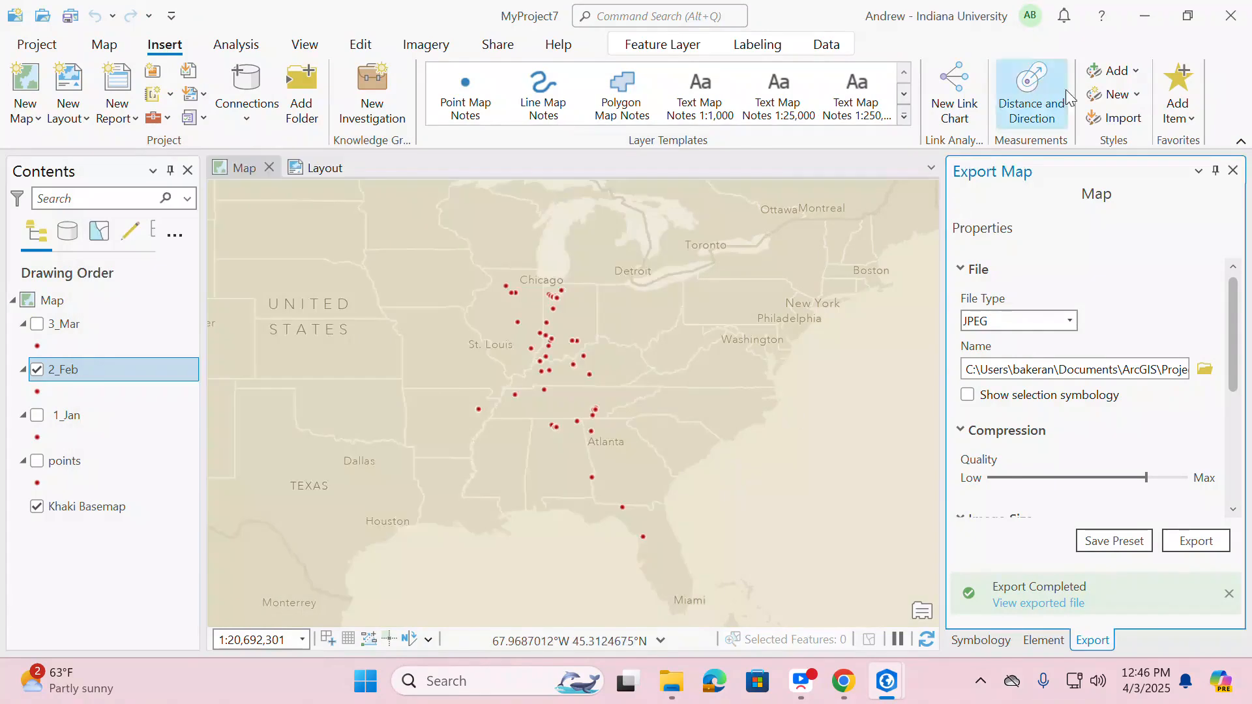
pyautogui.click(1146, 15)
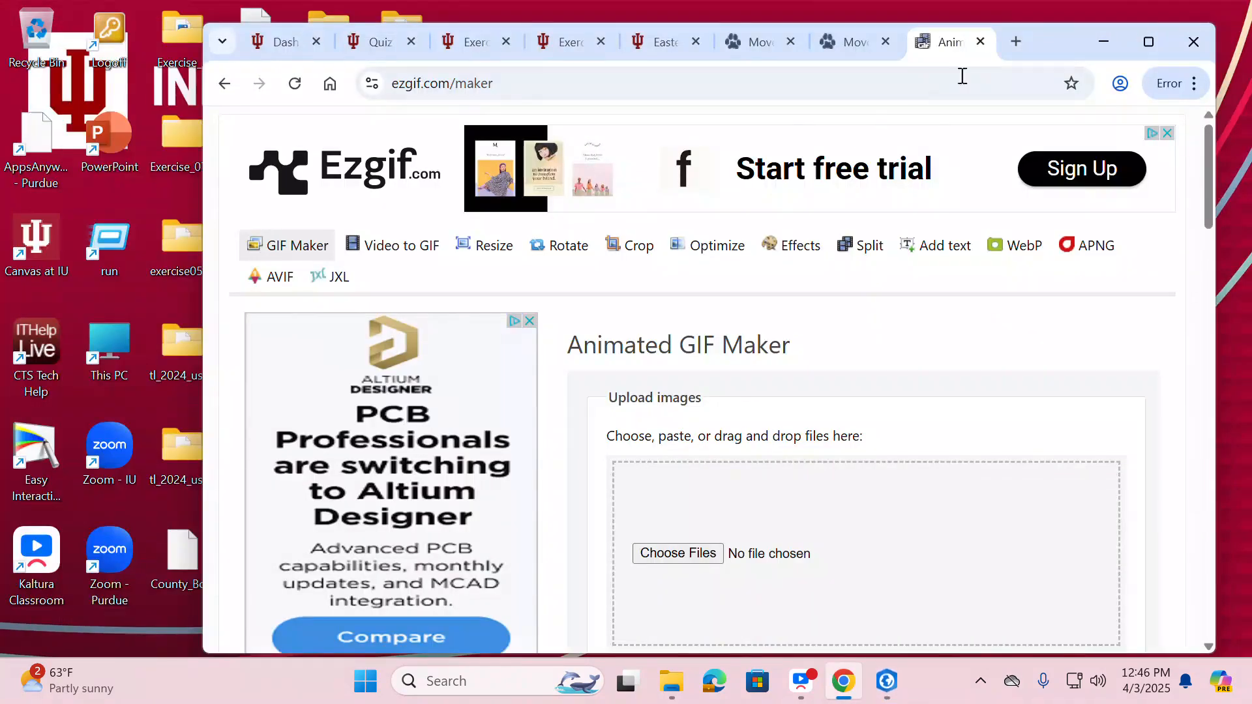
# Step: Search Windows for 1_february and dismiss the search results
pyautogui.click(484, 685)
pyautogui.write('1_')
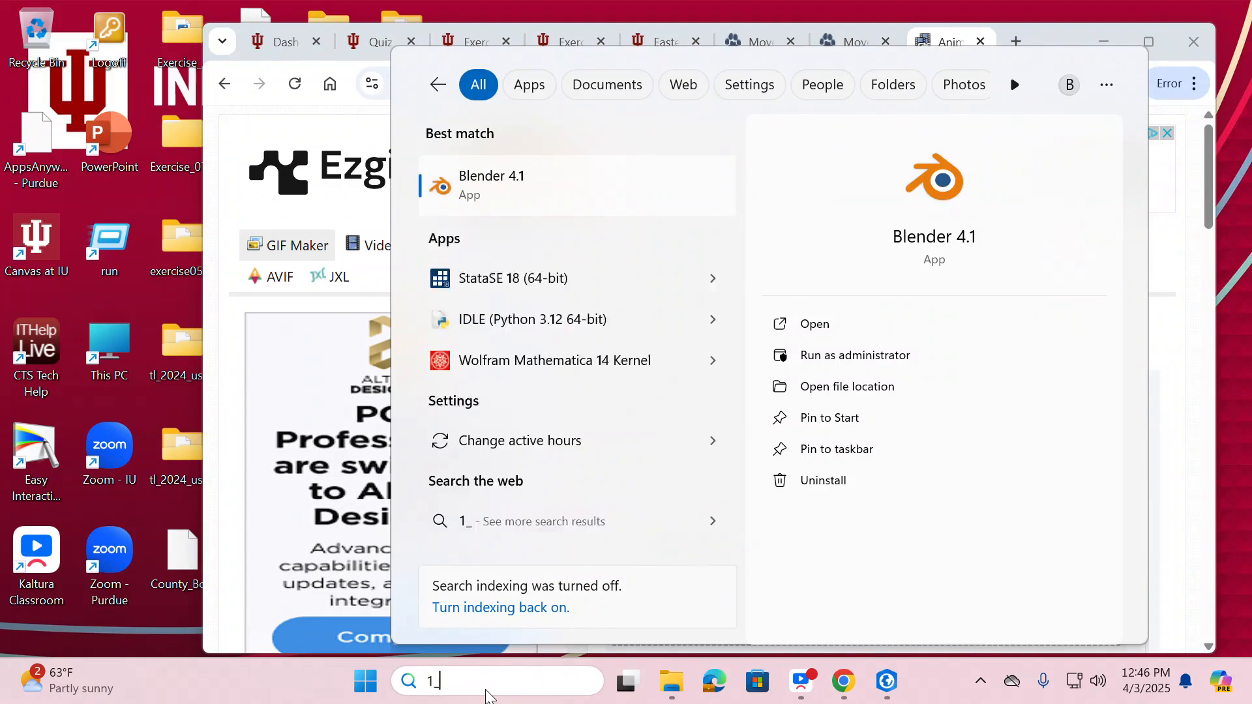
pyautogui.write('february')
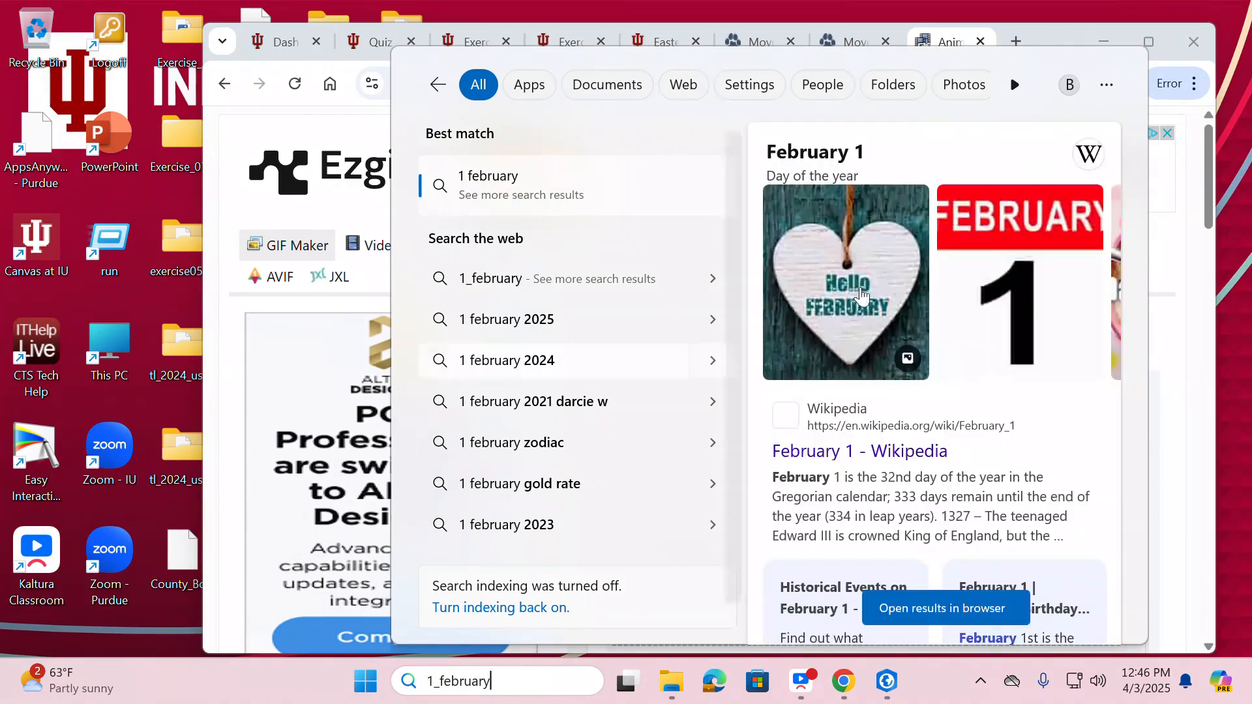
pyautogui.click(1189, 500)
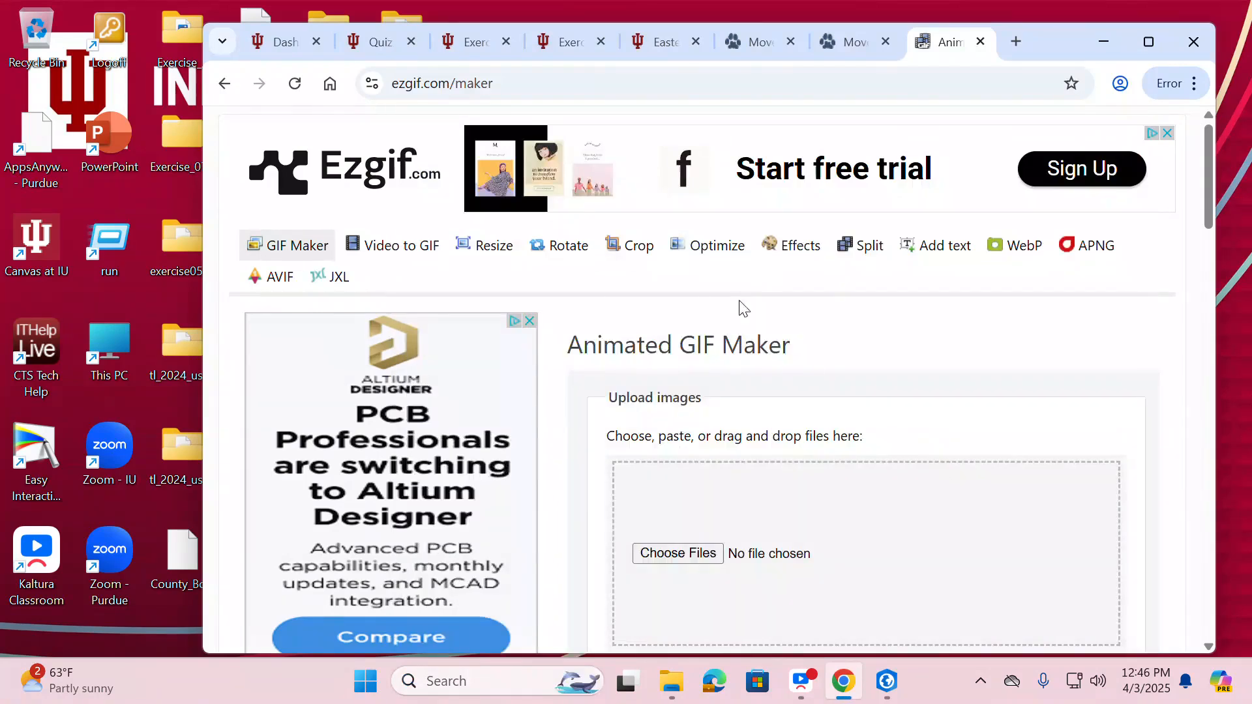
# Step: Narrow the Ezgif browser window to expose more of the desktop
pyautogui.moveTo(199, 95); pyautogui.dragTo(428, 157)
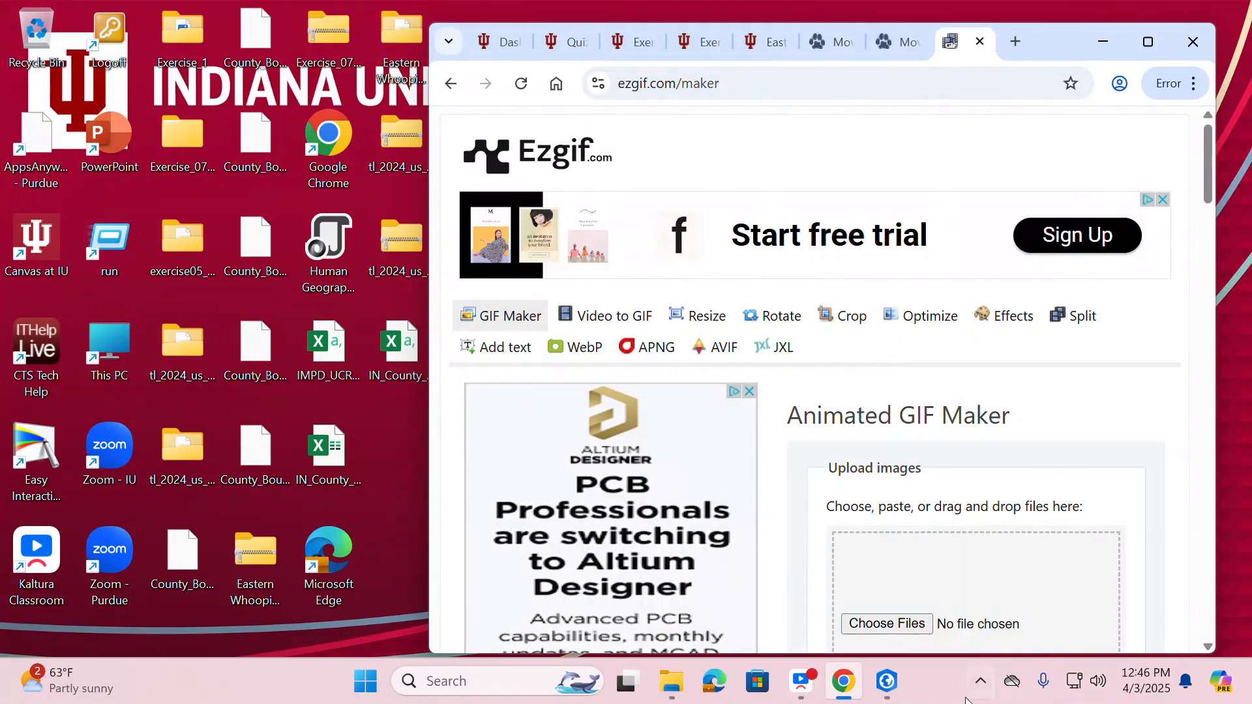
# Step: Copy the February JPEG's export path from the MyProject7 window in ArcGIS Pro and search File Explorer for it
pyautogui.doubleClick(888, 682)
pyautogui.moveTo(887, 683)
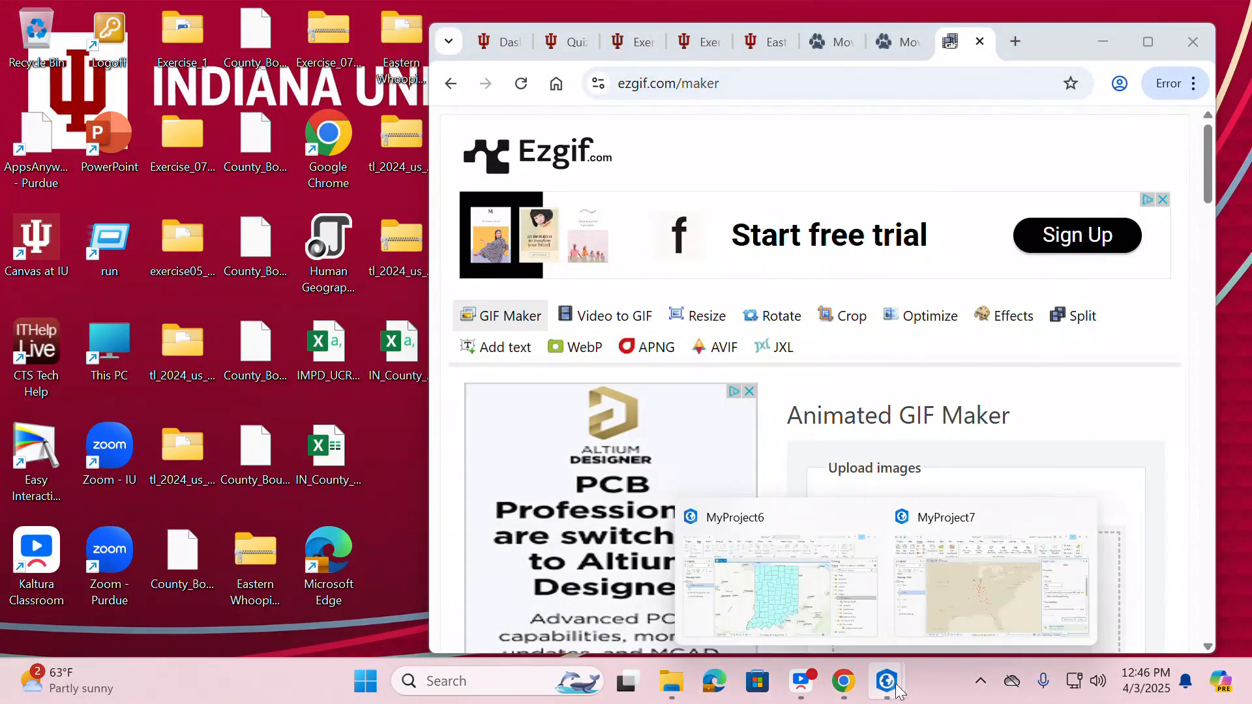
pyautogui.click(1003, 607)
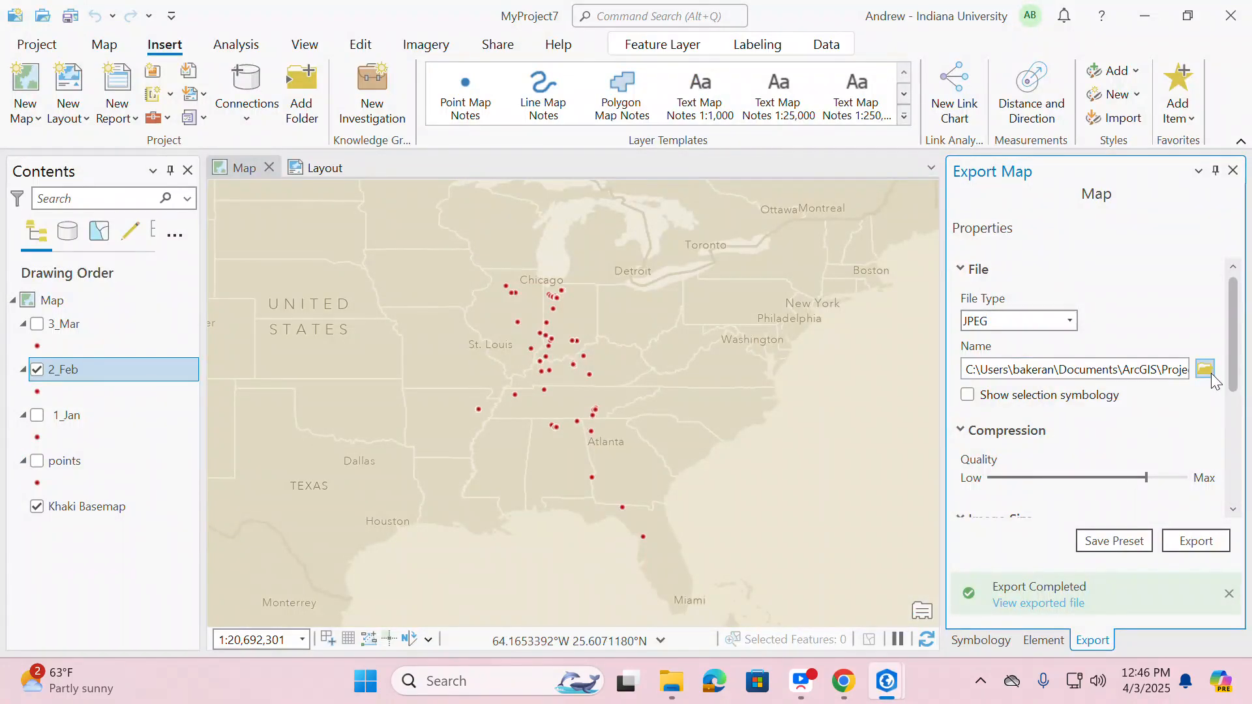
pyautogui.tripleClick(1069, 373)
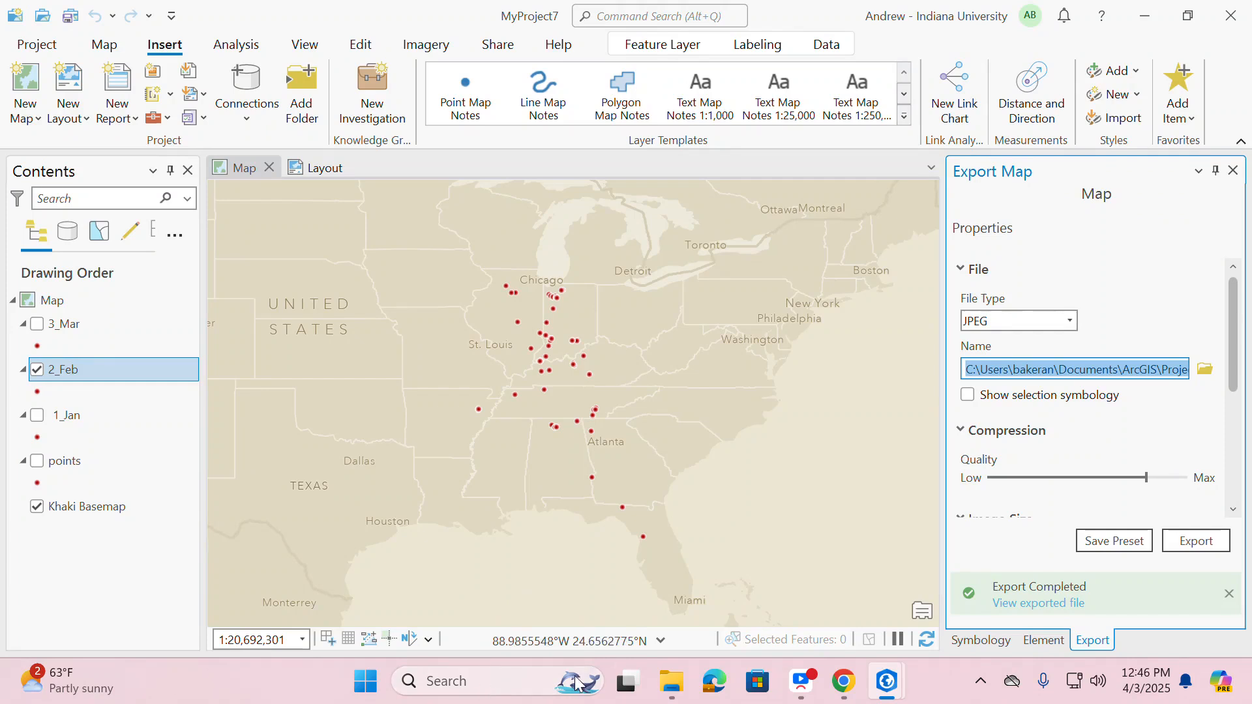
pyautogui.click(671, 681)
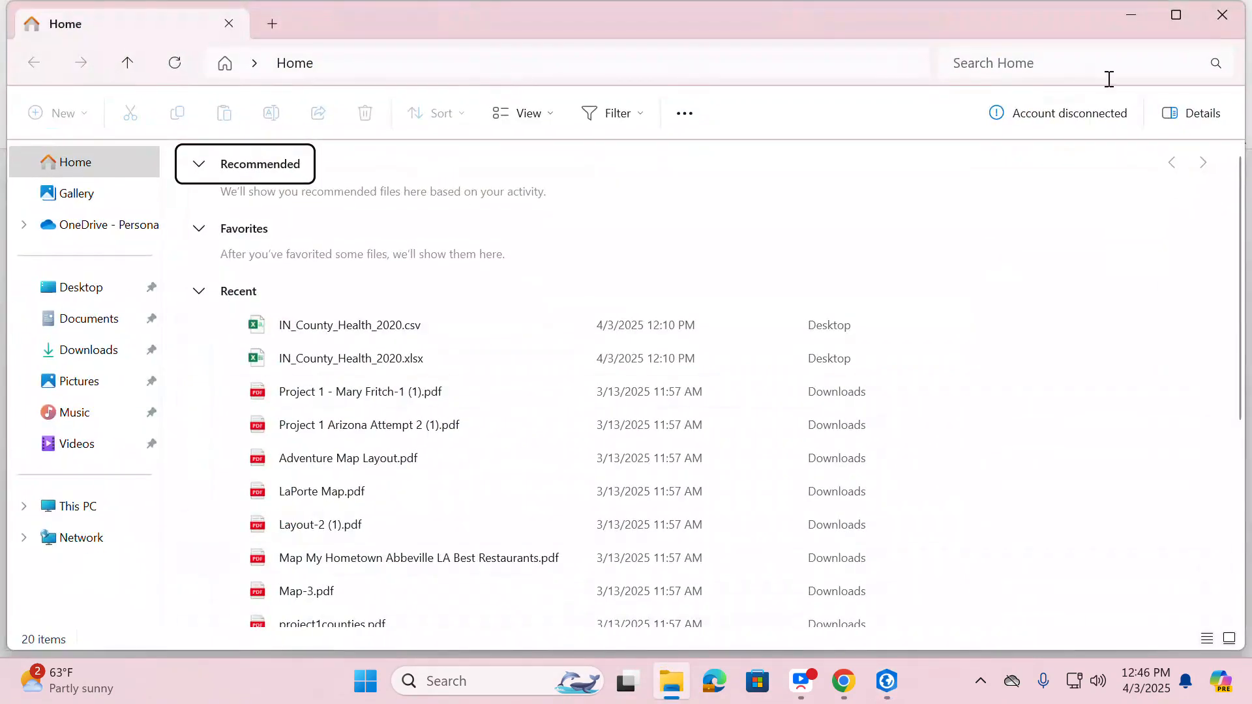
pyautogui.click(1146, 60)
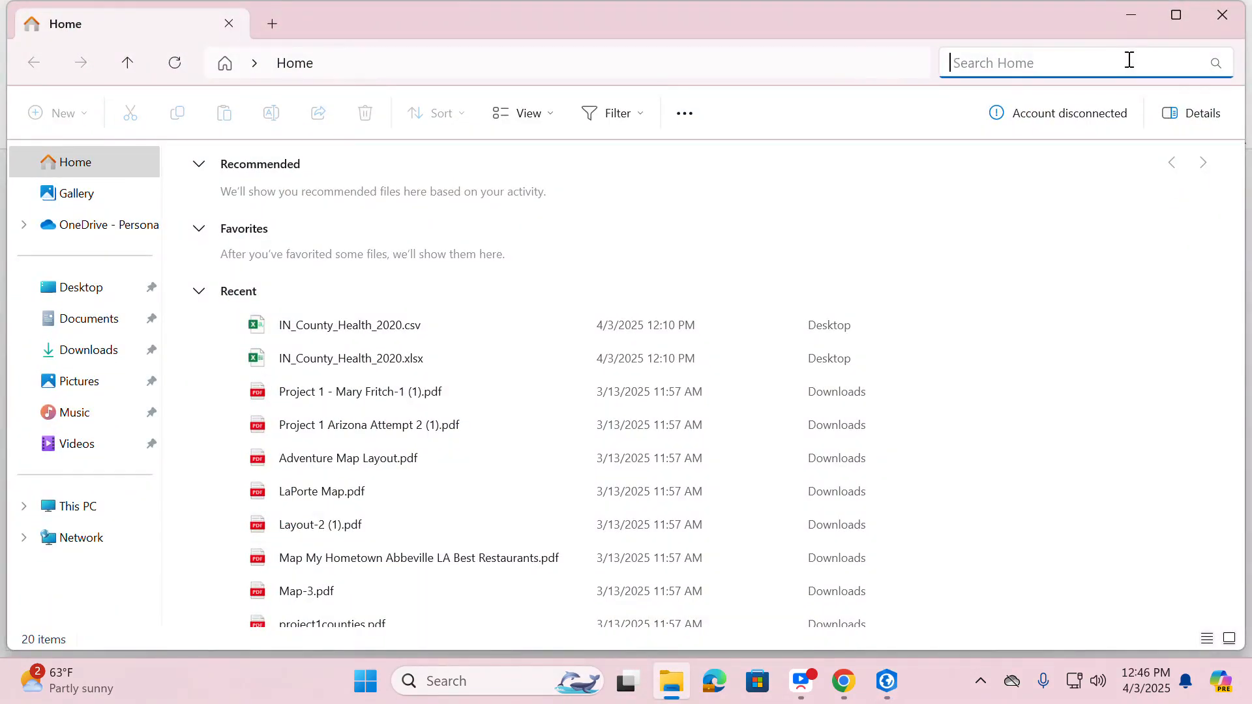
pyautogui.hotkey('ctrl', 'v')
pyautogui.press('Return')
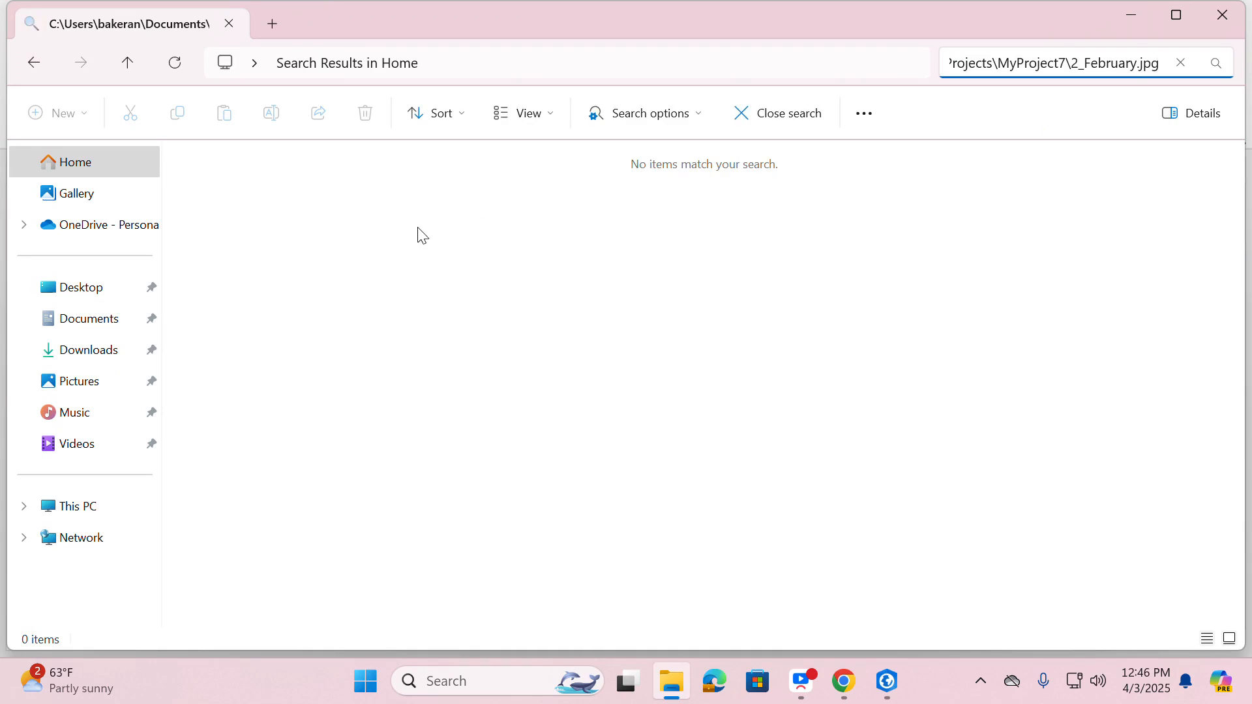
pyautogui.click(343, 62)
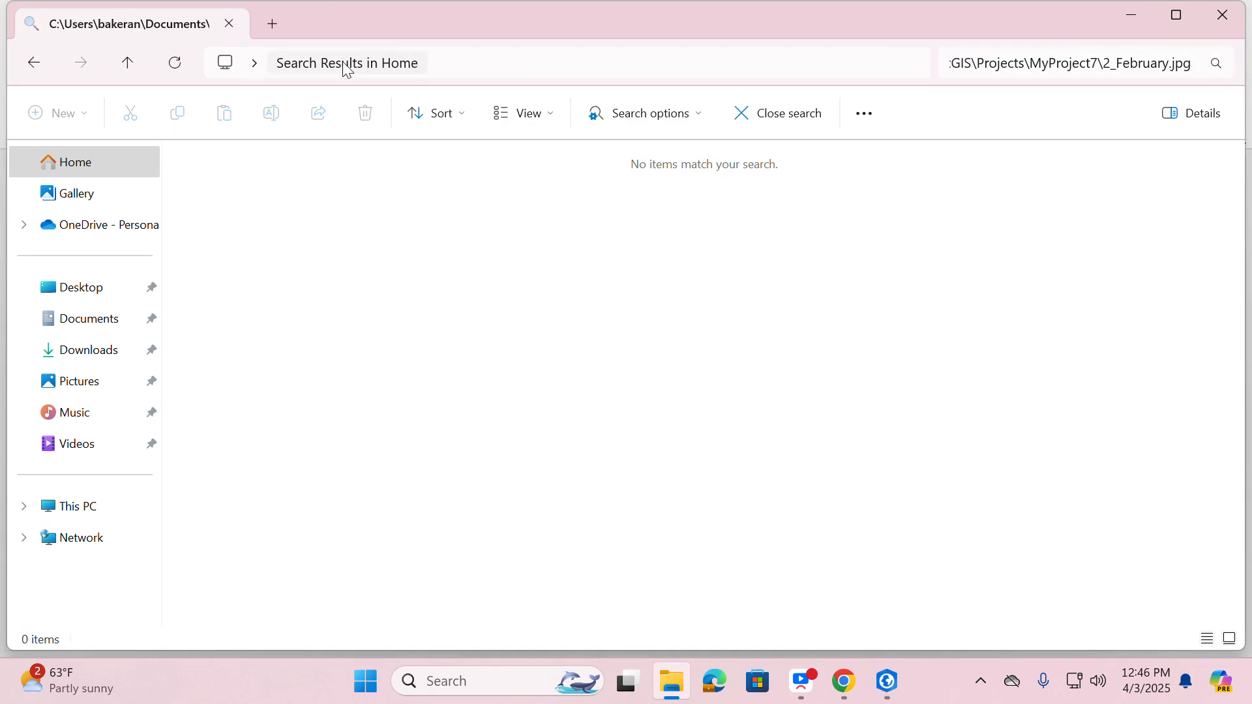
pyautogui.click(255, 63)
# Step: Look through the Downloads, Documents and Desktop folders for the exported map JPEGs
pyautogui.click(85, 347)
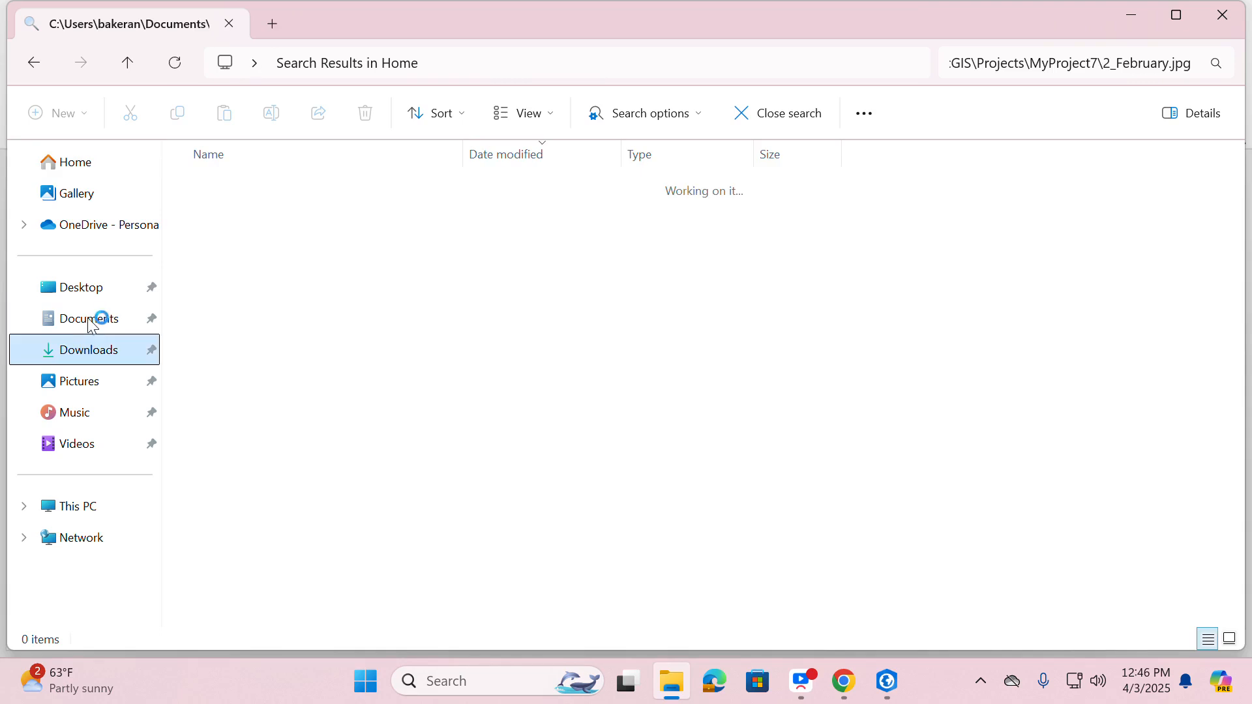
pyautogui.scroll(-2, 277, 349)
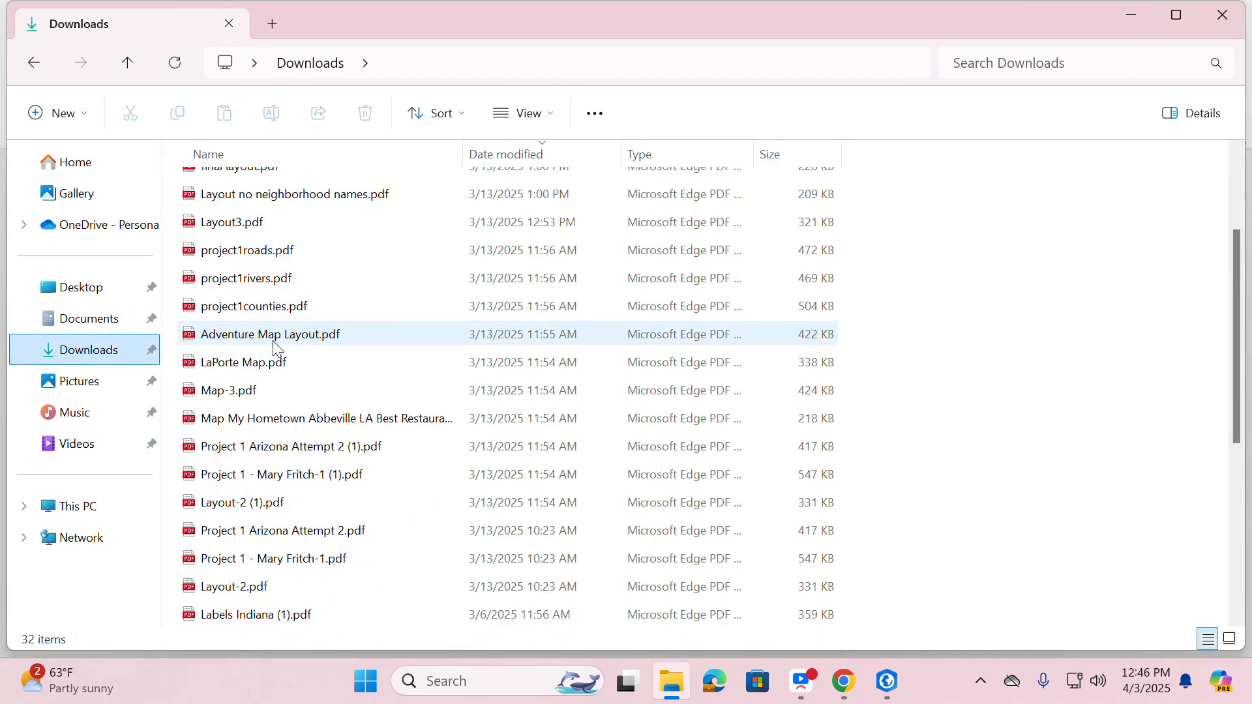
pyautogui.scroll(-4, 285, 370)
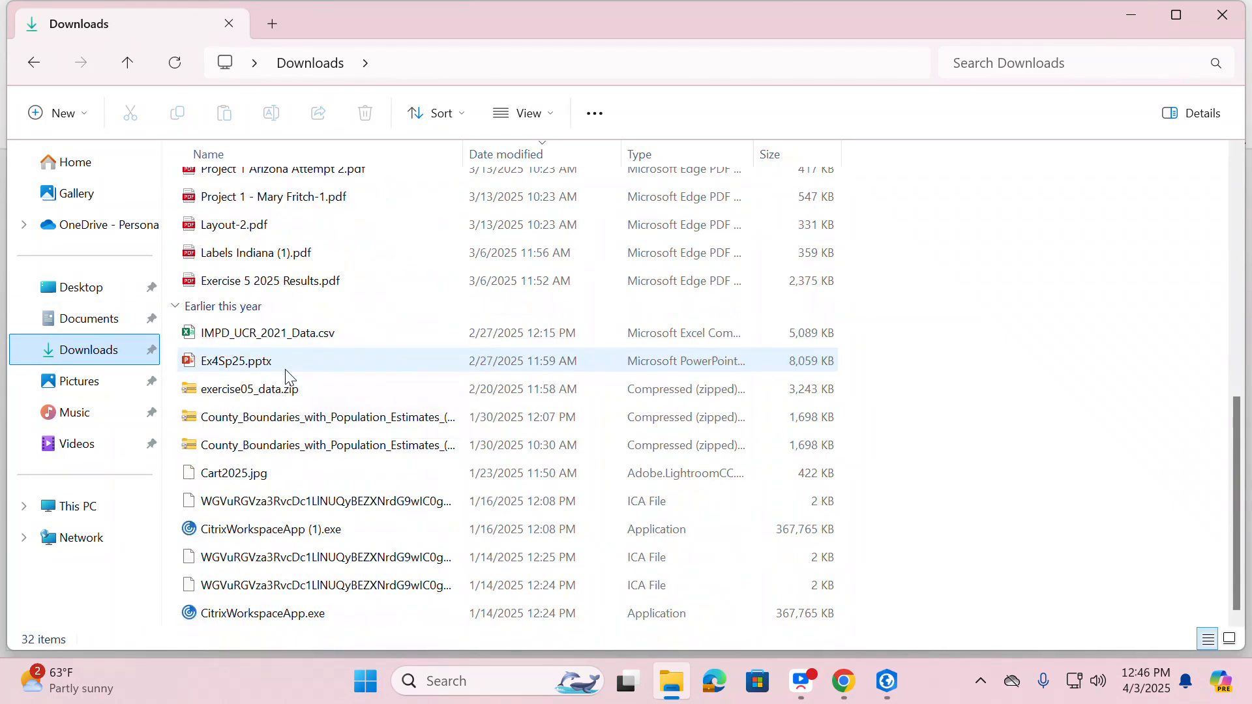
pyautogui.scroll(6, 285, 369)
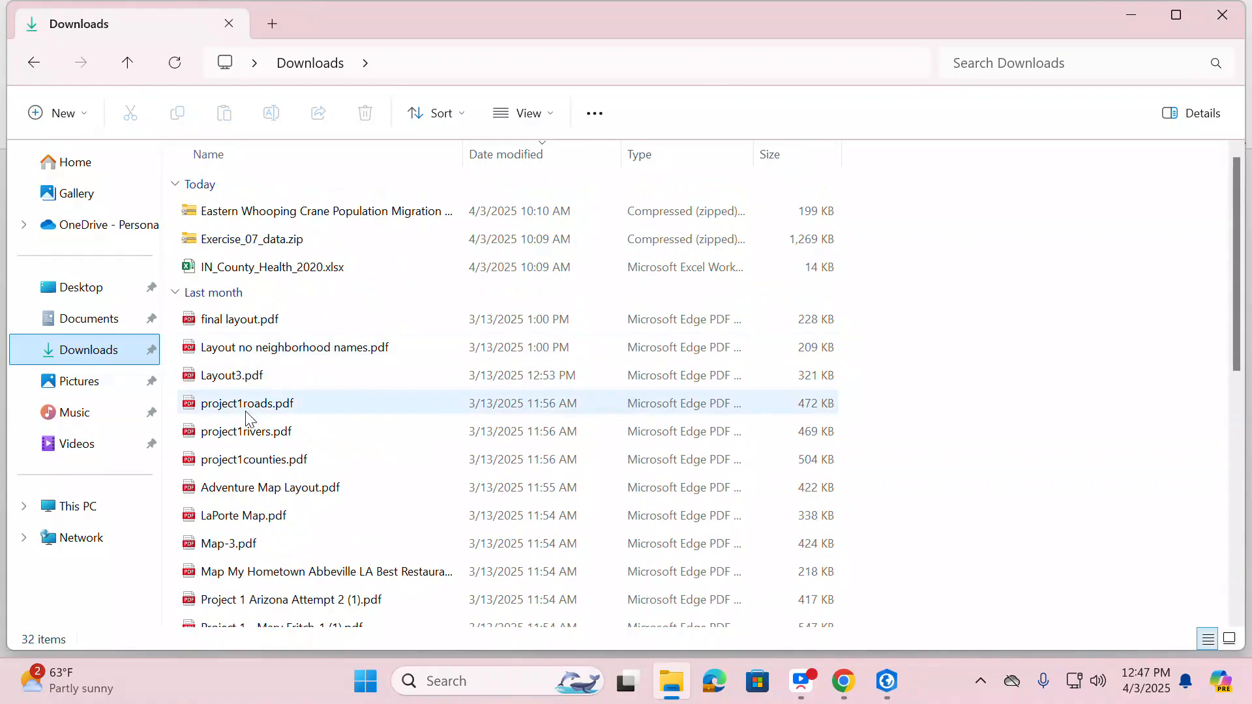
pyautogui.click(90, 315)
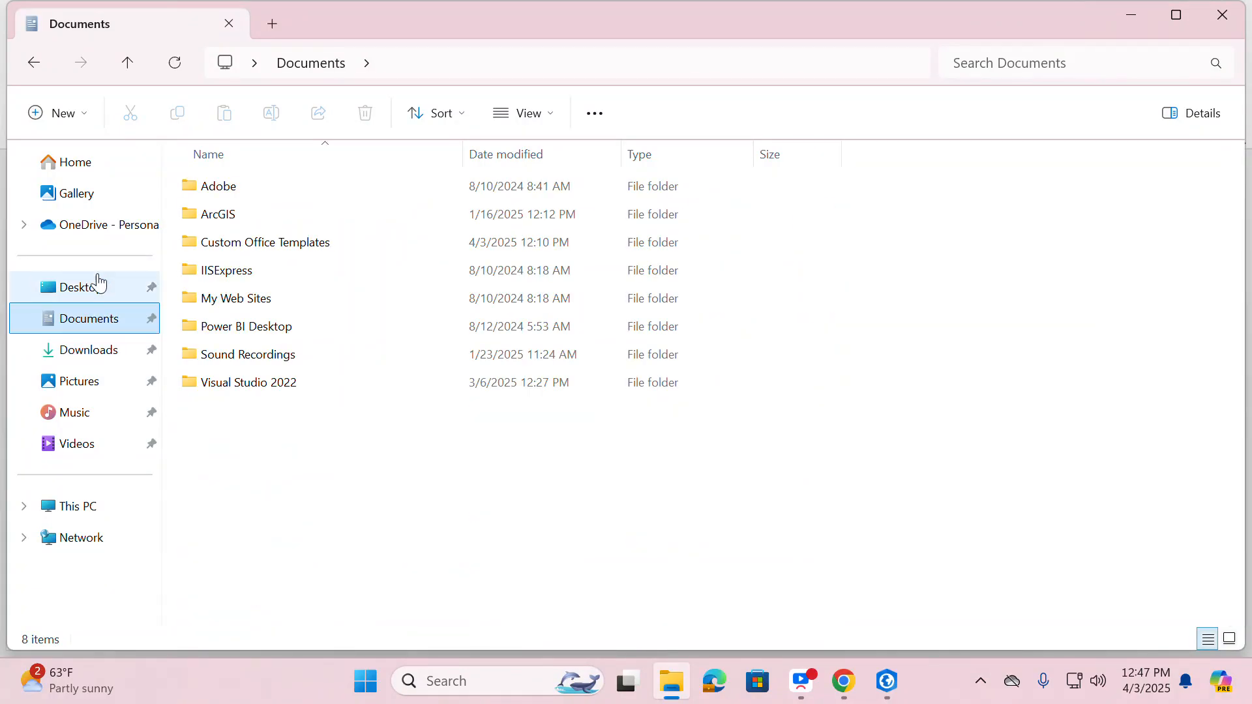
pyautogui.click(96, 288)
pyautogui.scroll(-2, 294, 369)
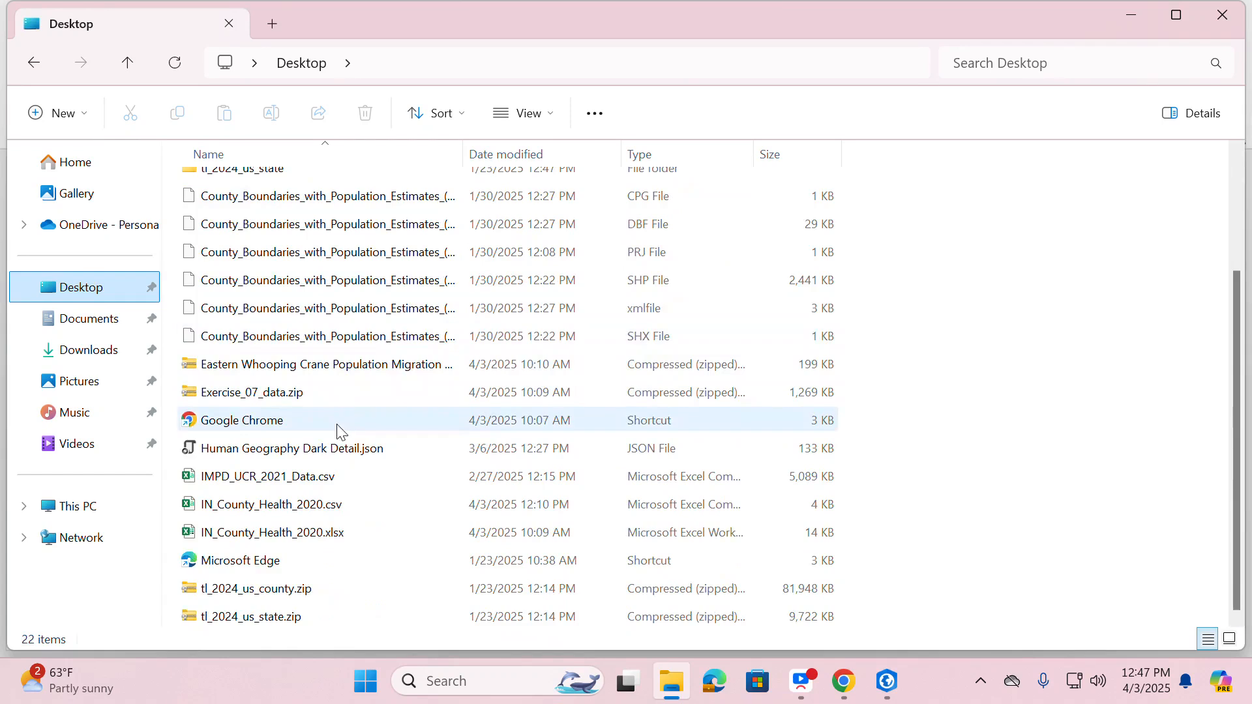
pyautogui.scroll(2, 291, 310)
pyautogui.click(1176, 15)
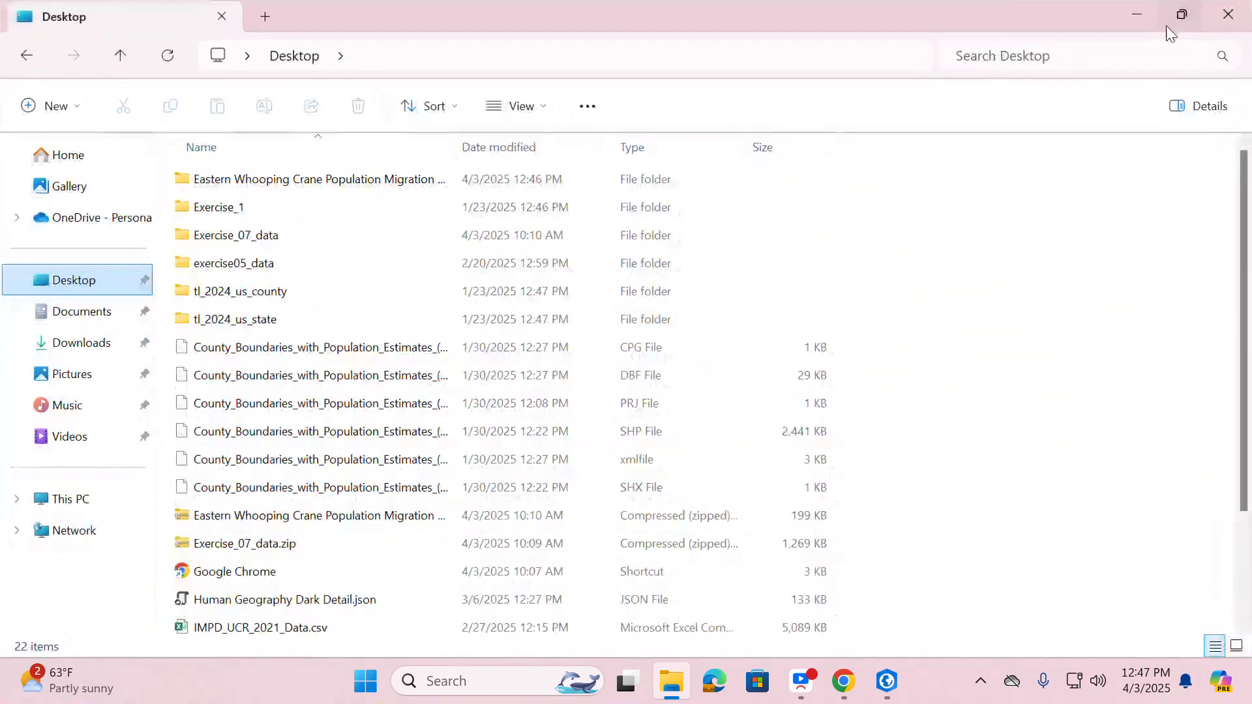
pyautogui.click(1178, 15)
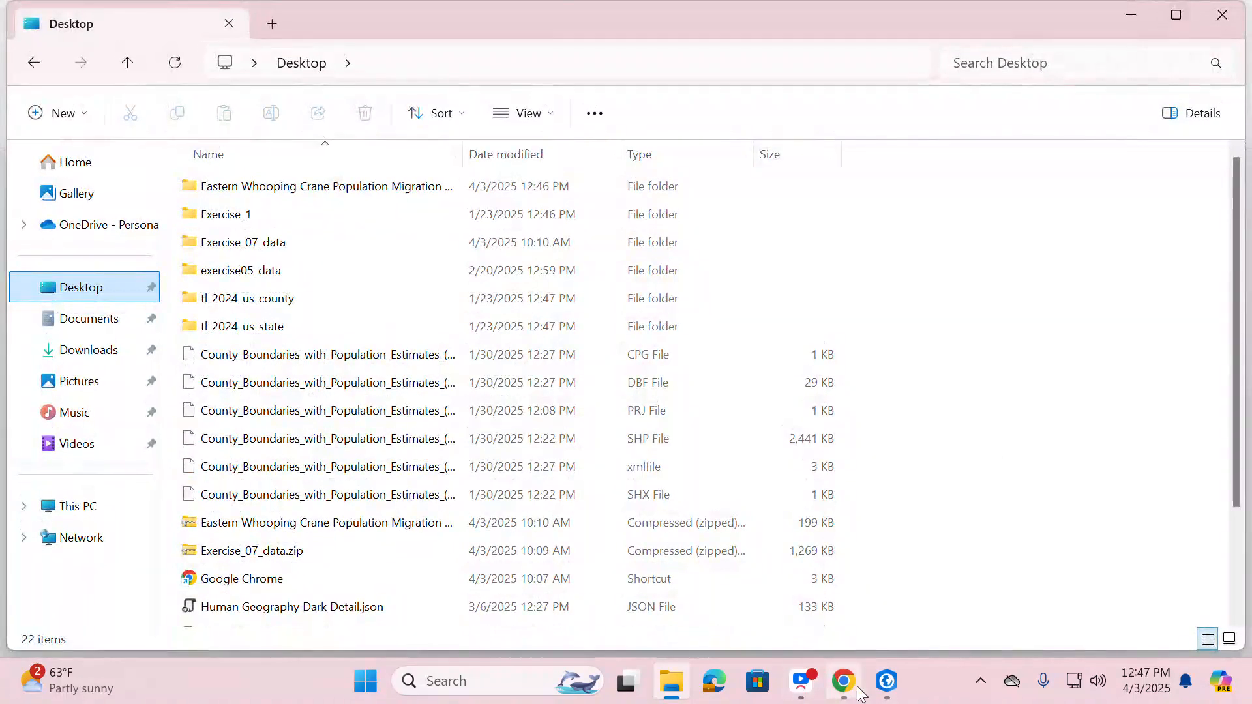
# Step: Switch to the MyProject7 window in ArcGIS Pro and check the folder in the map's export path
pyautogui.click(887, 681)
pyautogui.click(938, 617)
pyautogui.click(1015, 369)
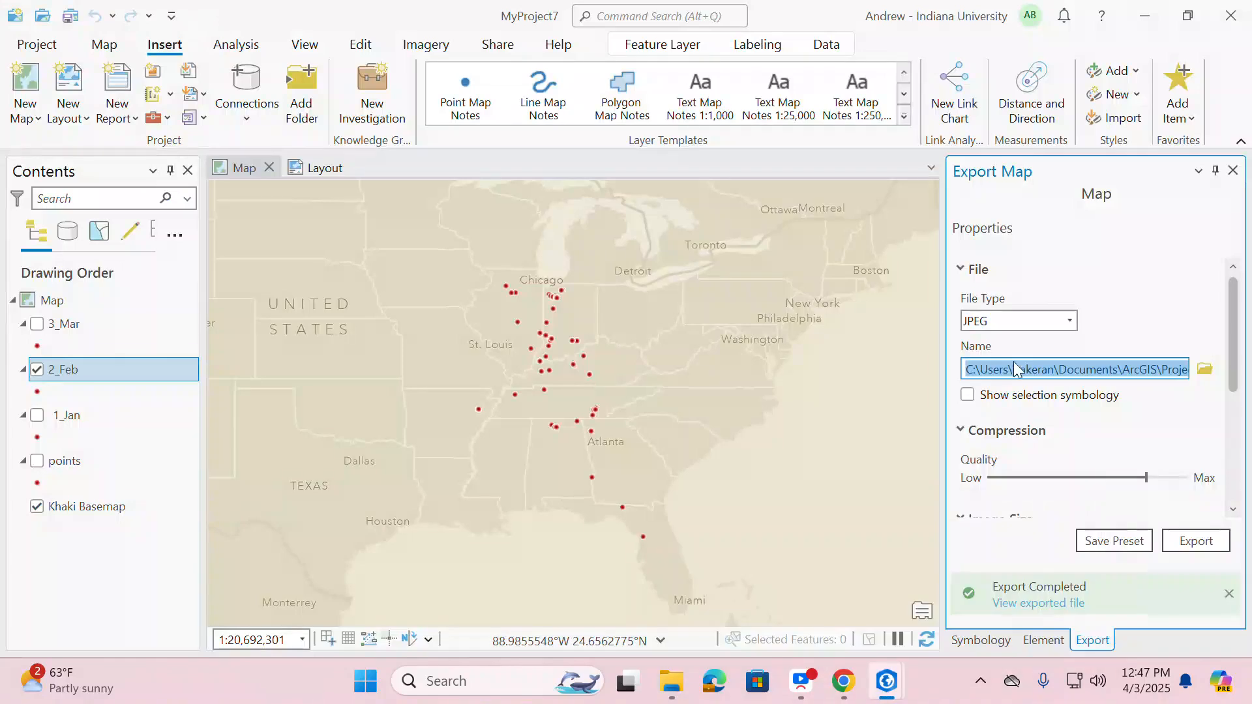
pyautogui.click(1086, 371)
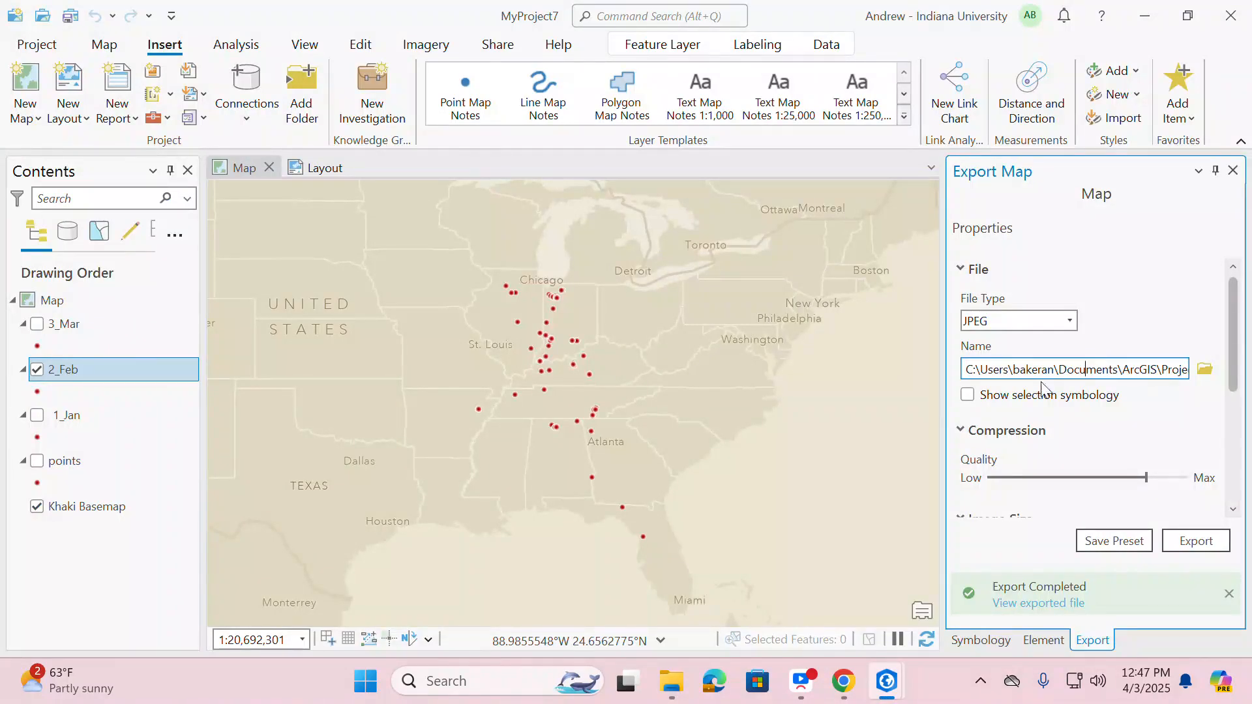
# Step: Switch to File Explorer and open the MyProject7 folder under Documents, ArcGIS, Projects
pyautogui.click(675, 691)
pyautogui.click(101, 321)
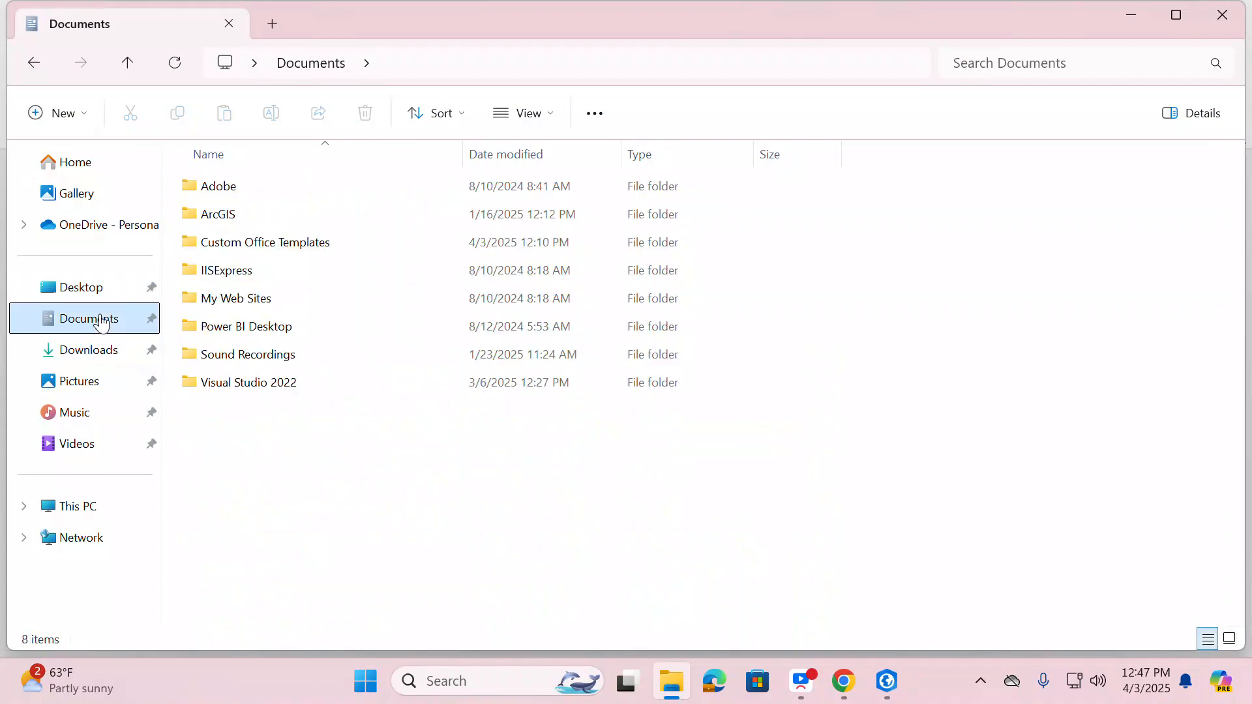
pyautogui.doubleClick(251, 214)
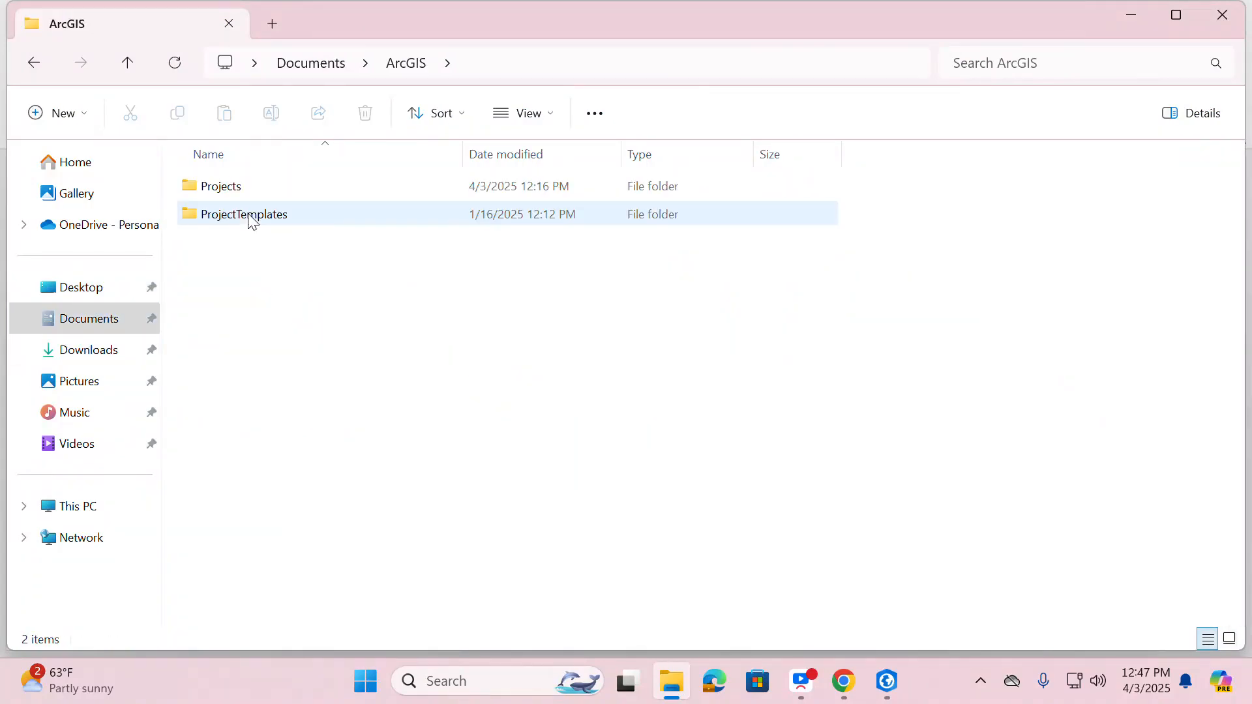
pyautogui.doubleClick(247, 190)
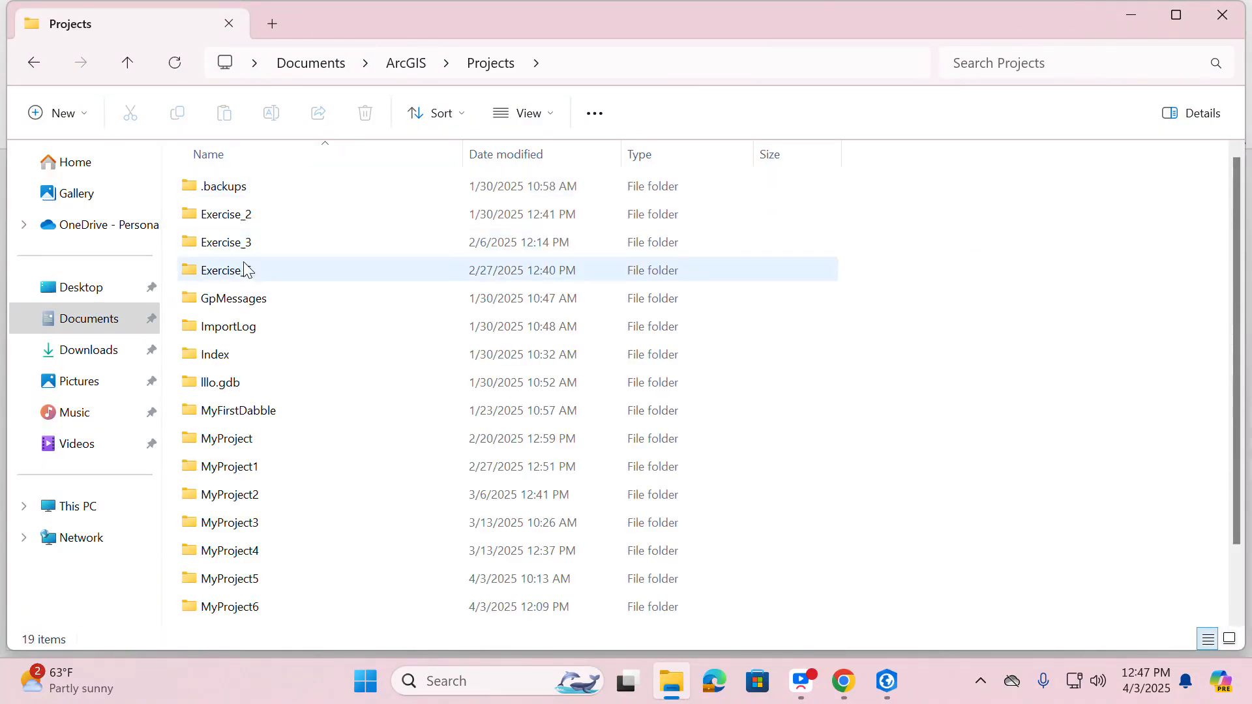
pyautogui.scroll(-2, 267, 456)
pyautogui.click(264, 565)
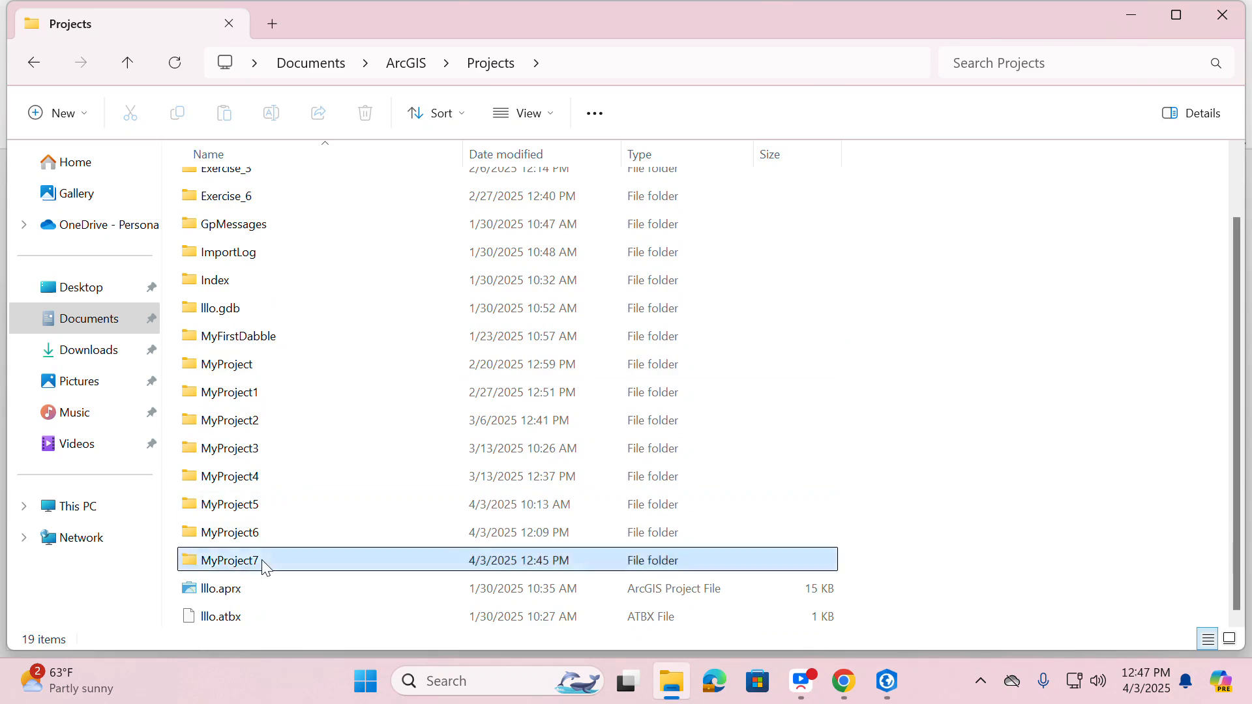
pyautogui.doubleClick(264, 565)
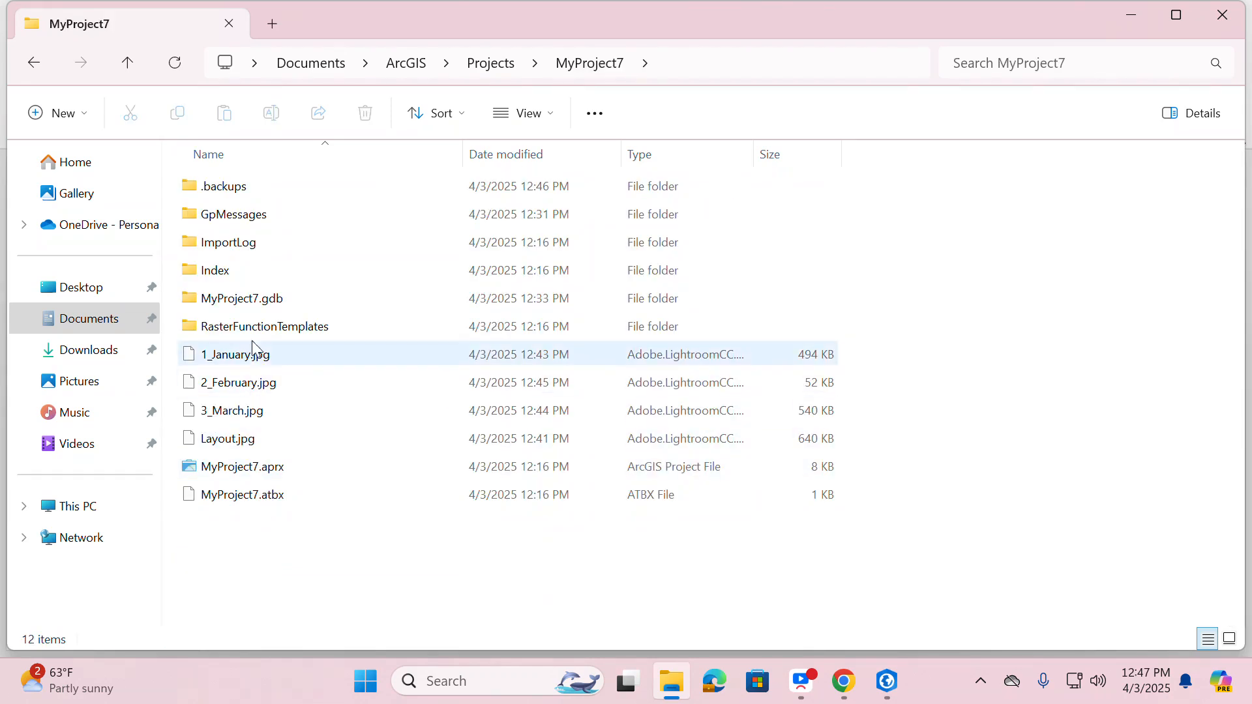
# Step: Go back to the Projects folder, read the export path to its end in ArcGIS Pro's MyProject7, and minimize that window
pyautogui.click(33, 63)
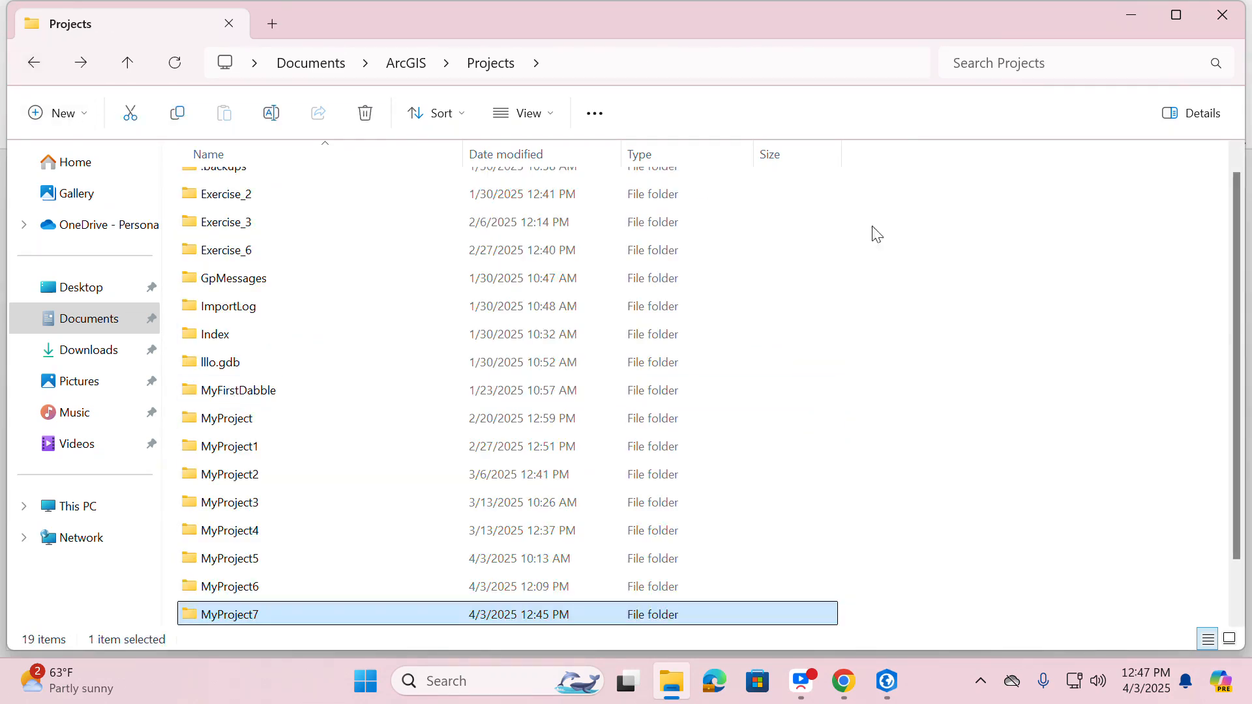
pyautogui.moveTo(887, 681)
pyautogui.click(962, 602)
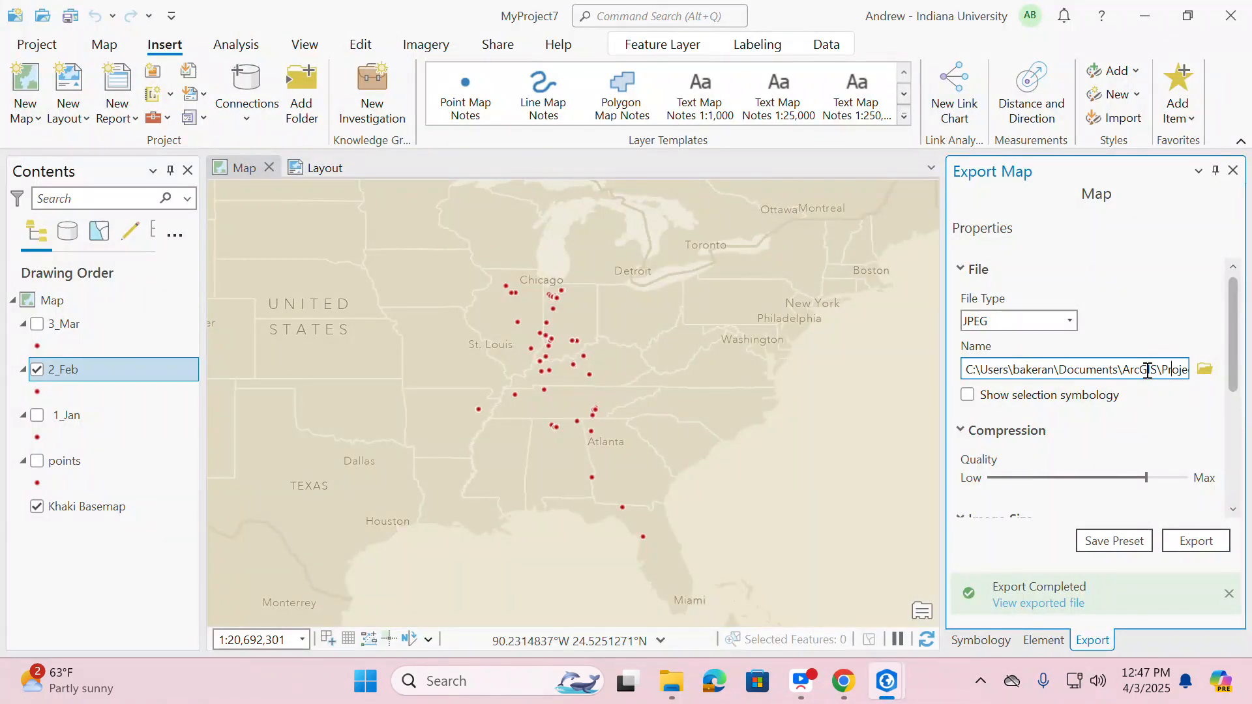
pyautogui.press('Right')
pyautogui.press('Right')
pyautogui.press('Right')
pyautogui.press('Right')
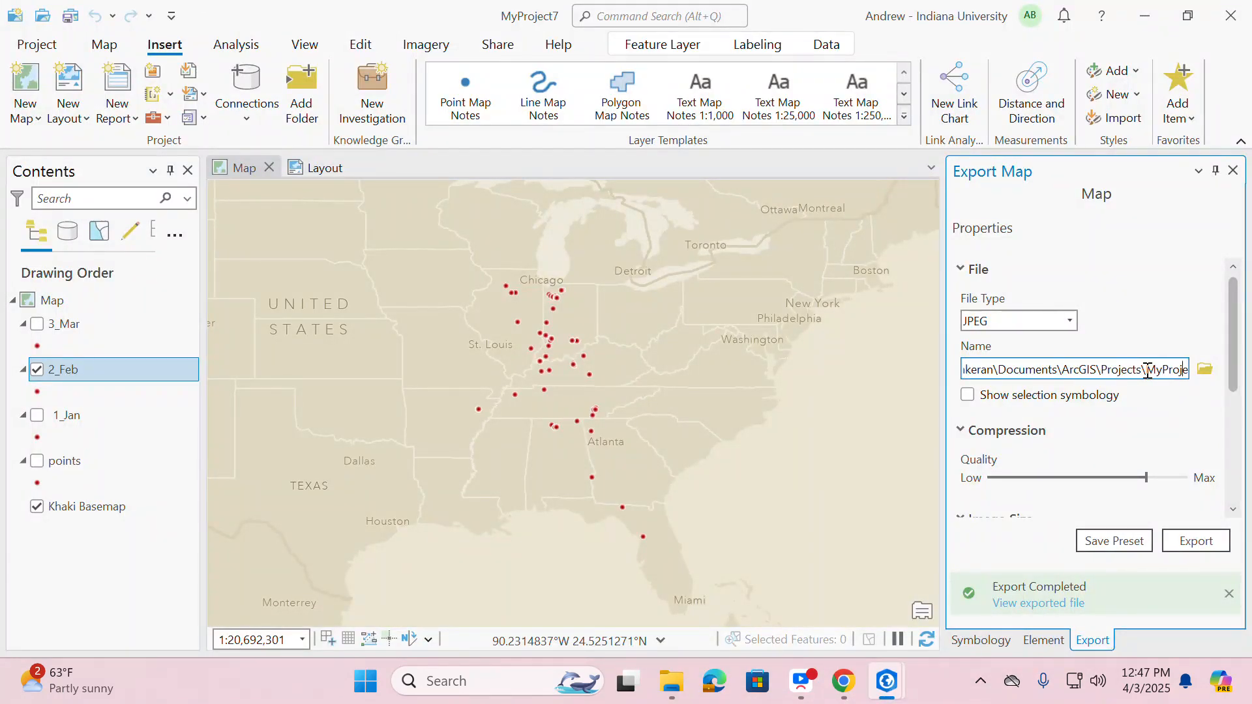
pyautogui.press('Right')
pyautogui.press('Right')
pyautogui.press('Right')
pyautogui.press('Right')
pyautogui.press('Right')
pyautogui.press('Right')
pyautogui.press('Right')
pyautogui.press('Right')
pyautogui.press('Right')
pyautogui.press('Right')
pyautogui.press('Right')
pyautogui.press('Right')
pyautogui.press('Right')
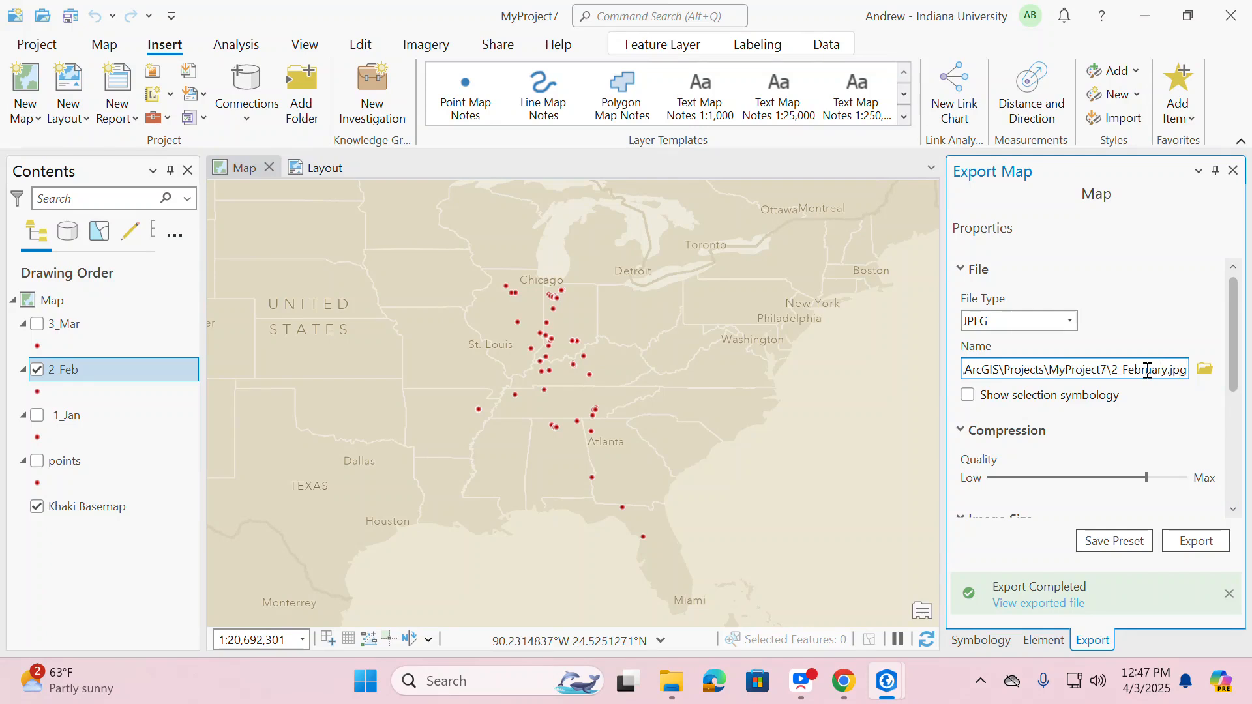
pyautogui.click(1145, 16)
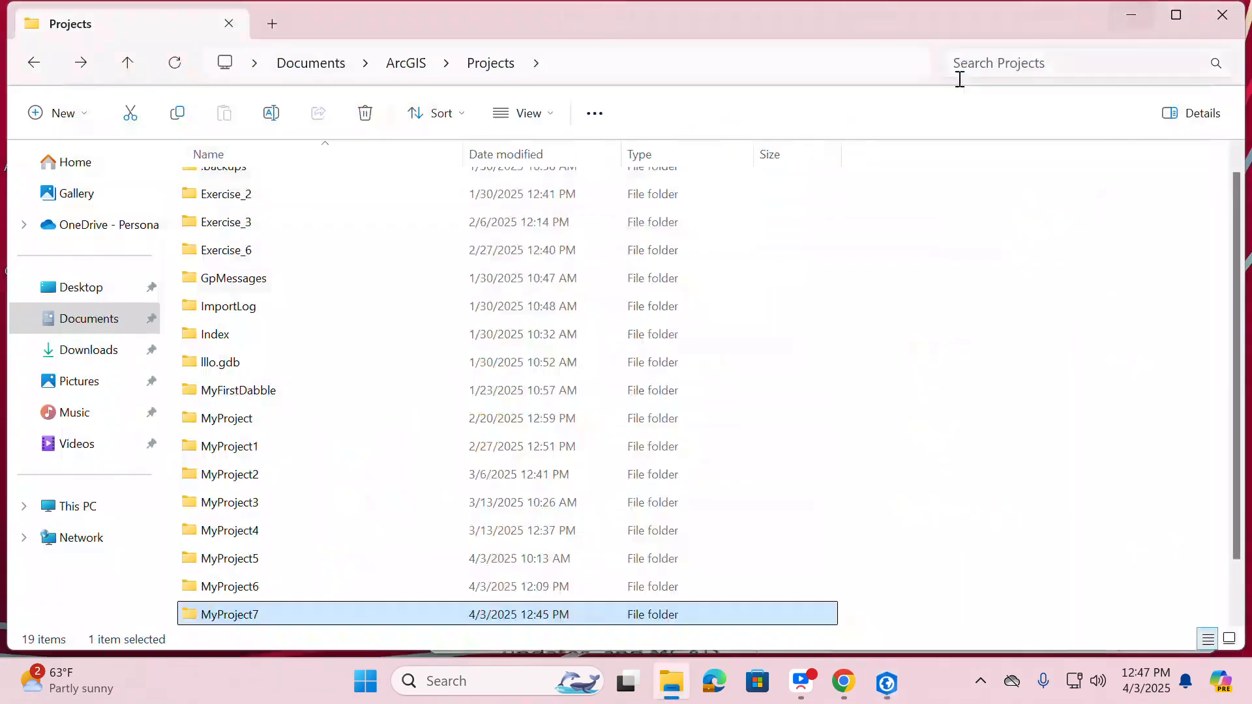
# Step: Open the MyProject7 folder, select 1_January.jpg, 2_February.jpg and 3_March.jpg, and maximize the File Explorer window
pyautogui.scroll(-1, 268, 267)
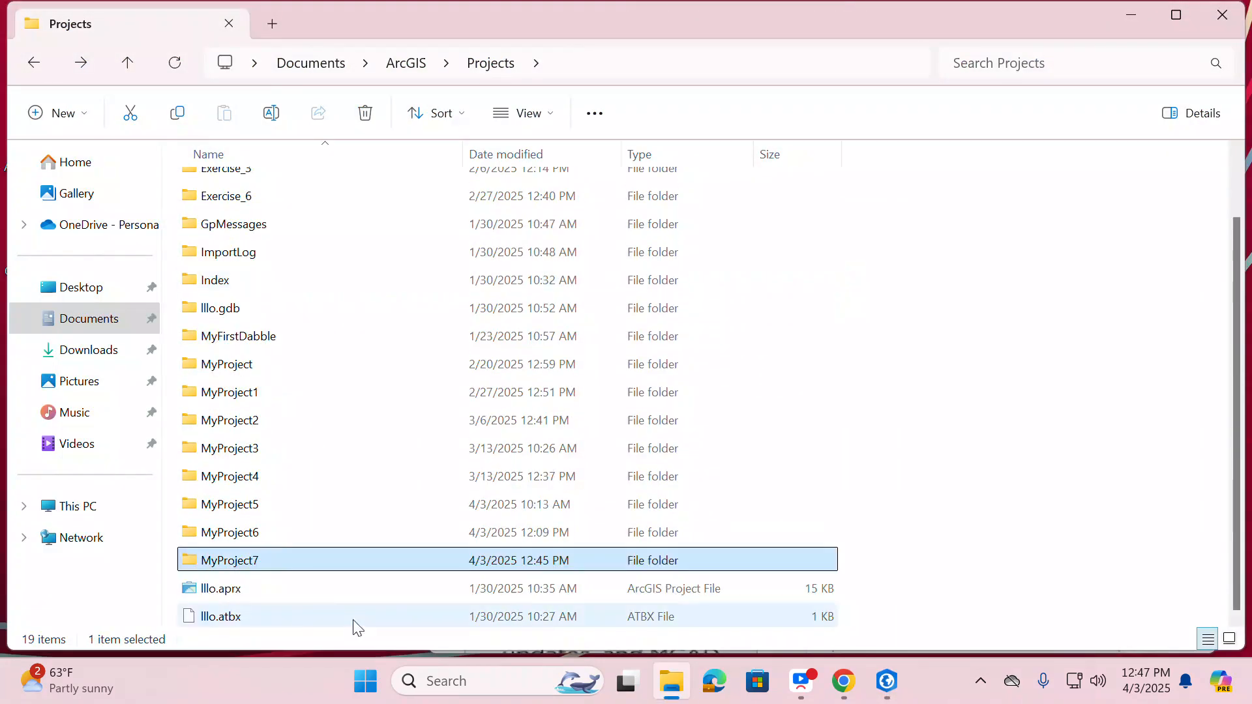
pyautogui.doubleClick(274, 559)
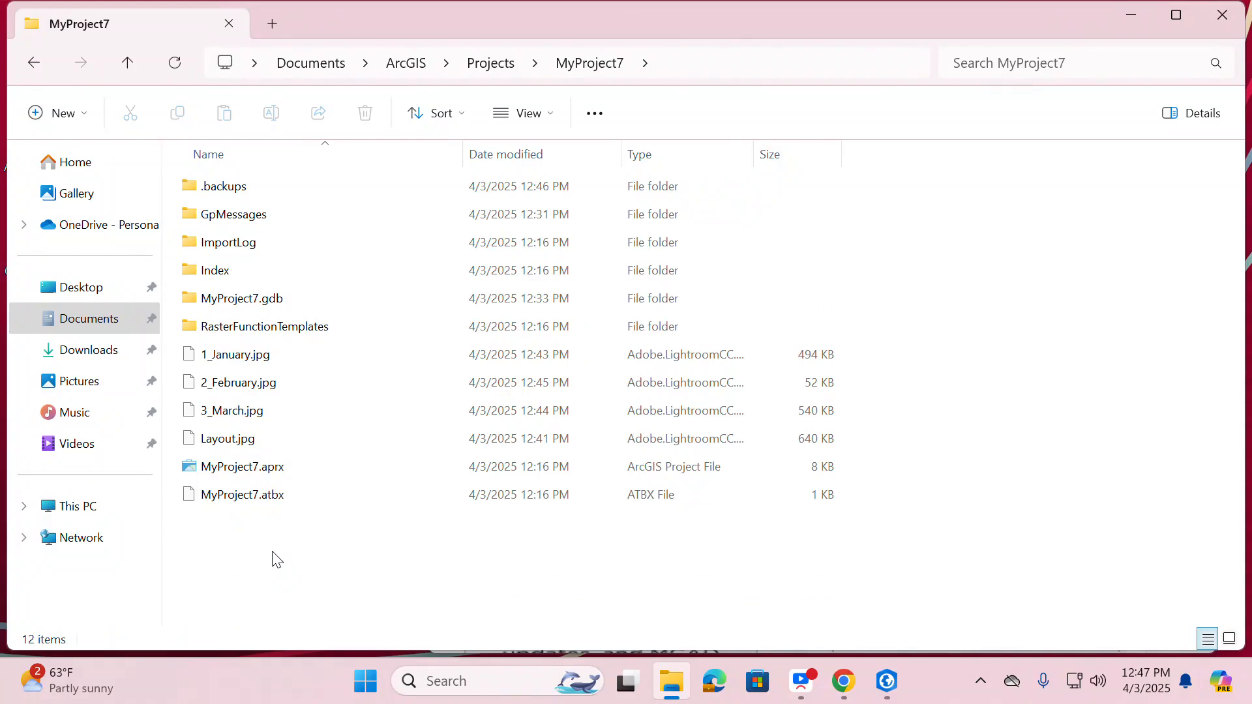
pyautogui.click(240, 360)
pyautogui.keyDown('shift'); pyautogui.click(237, 411); pyautogui.keyUp('shift')
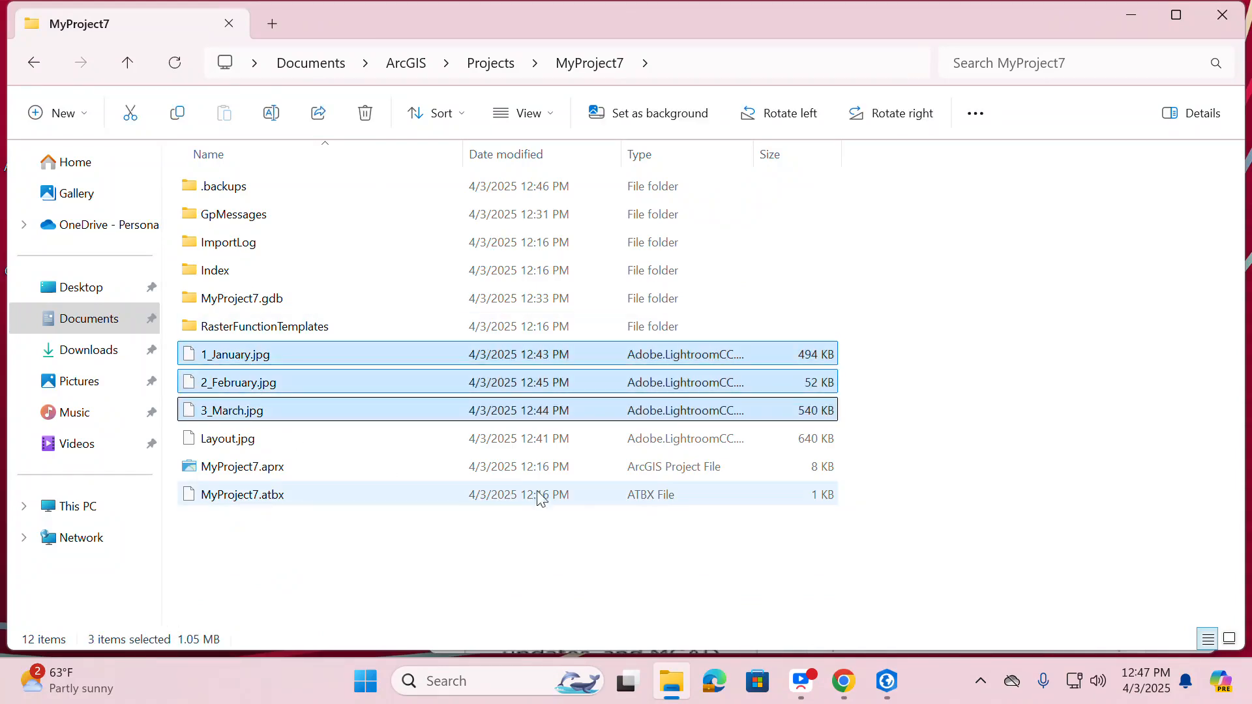
pyautogui.click(1185, 16)
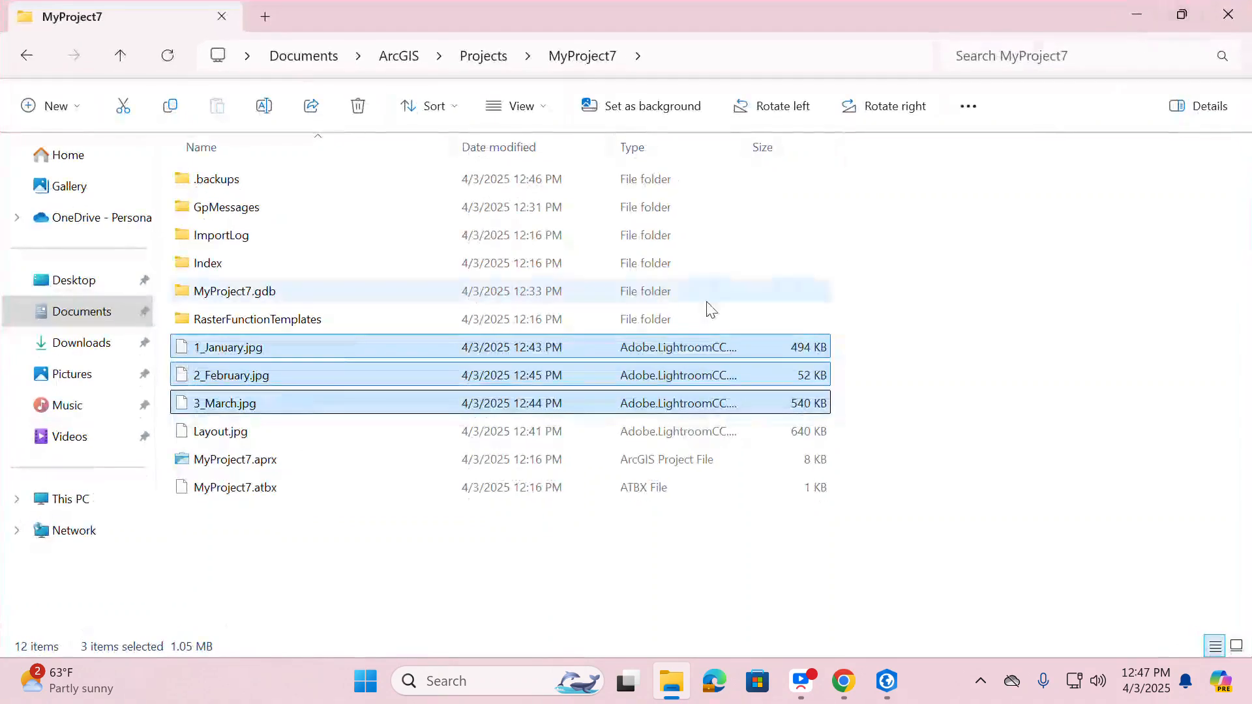
# Step: Place File Explorer beside the browser and upload 1_January.jpg, 2_February.jpg and 3_March.jpg to Ezgif's Animated GIF Maker in a maximized browser window
pyautogui.moveTo(1102, 23); pyautogui.dragTo(1117, 189)
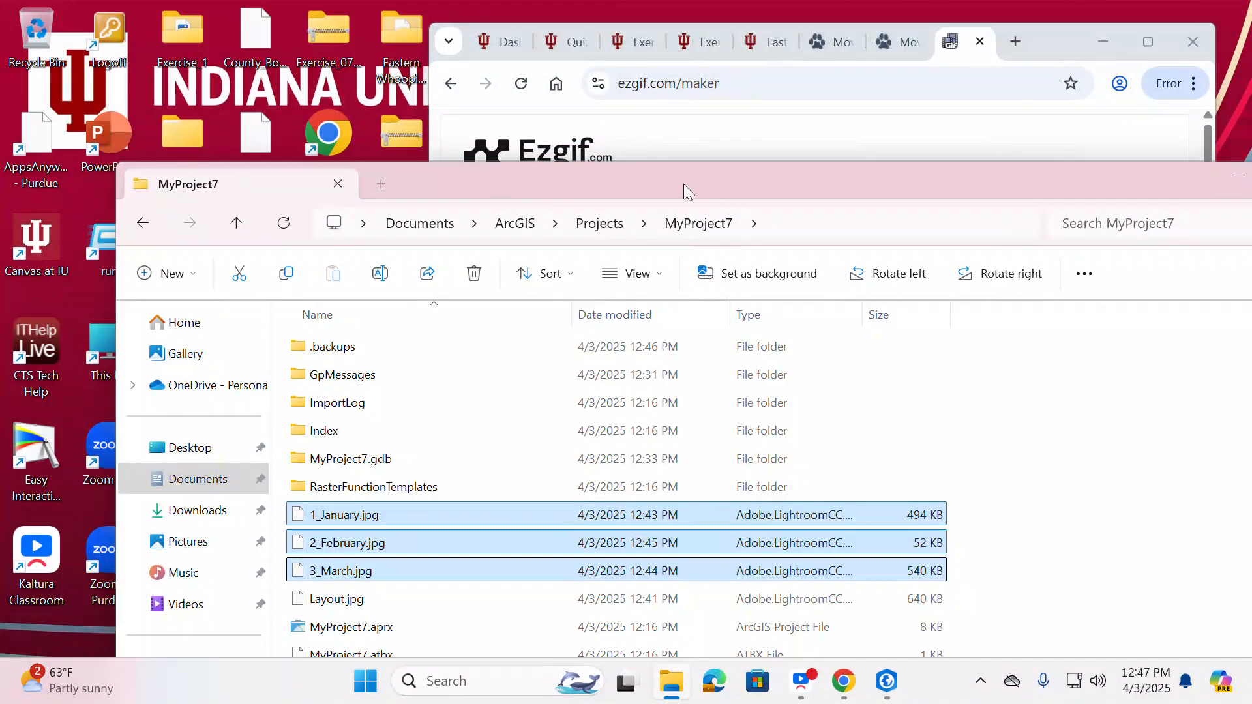
pyautogui.moveTo(683, 183); pyautogui.dragTo(647, 300)
pyautogui.moveTo(646, 631); pyautogui.dragTo(703, 311)
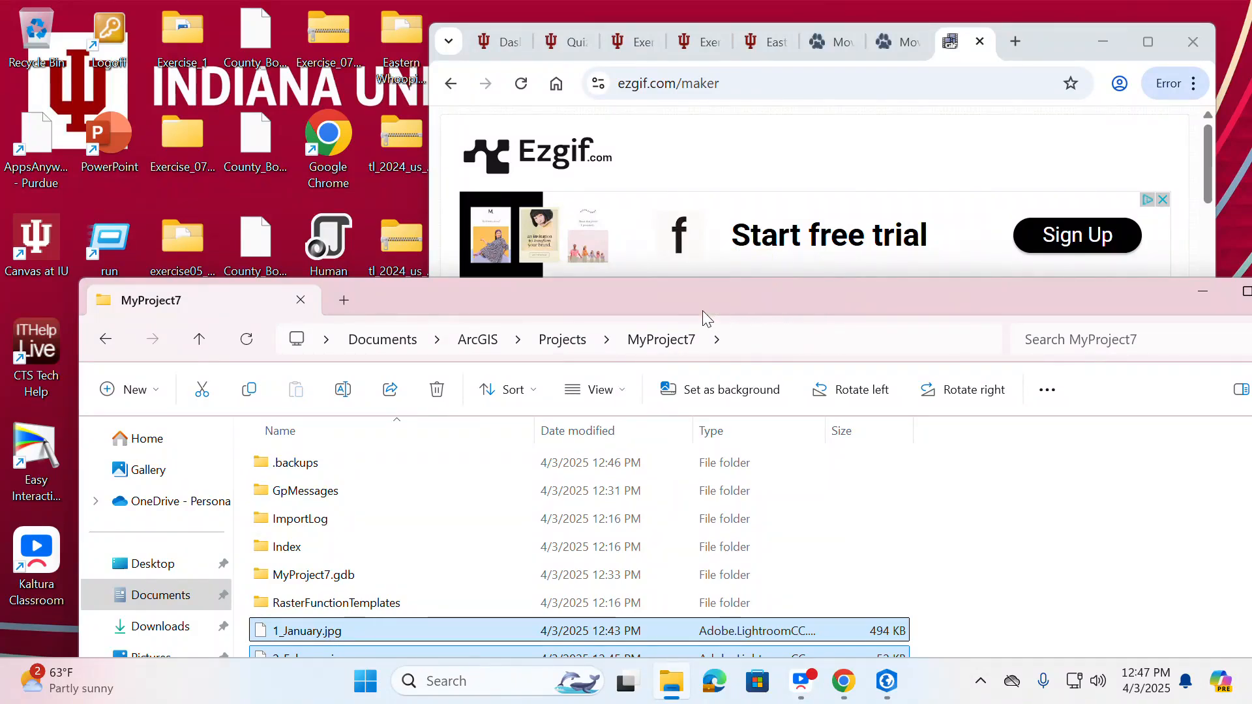
pyautogui.moveTo(819, 294); pyautogui.dragTo(304, 6)
pyautogui.moveTo(252, 72); pyautogui.dragTo(273, 99)
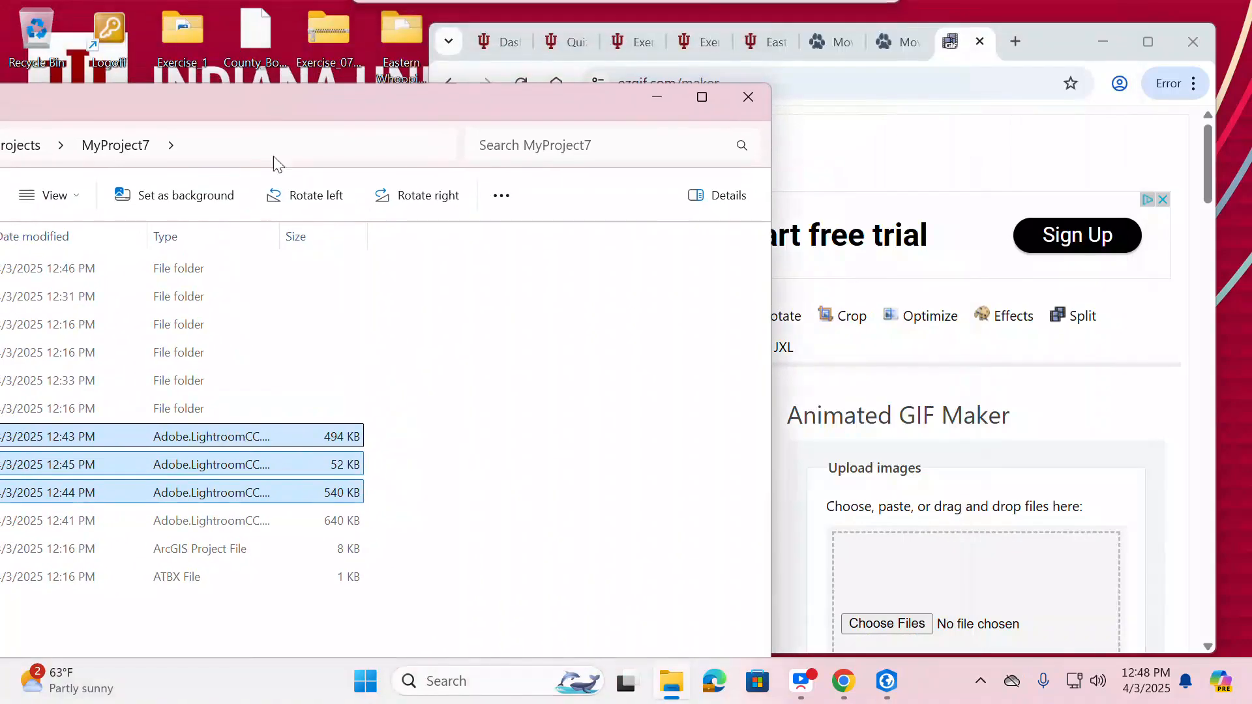
pyautogui.moveTo(185, 433); pyautogui.dragTo(973, 615)
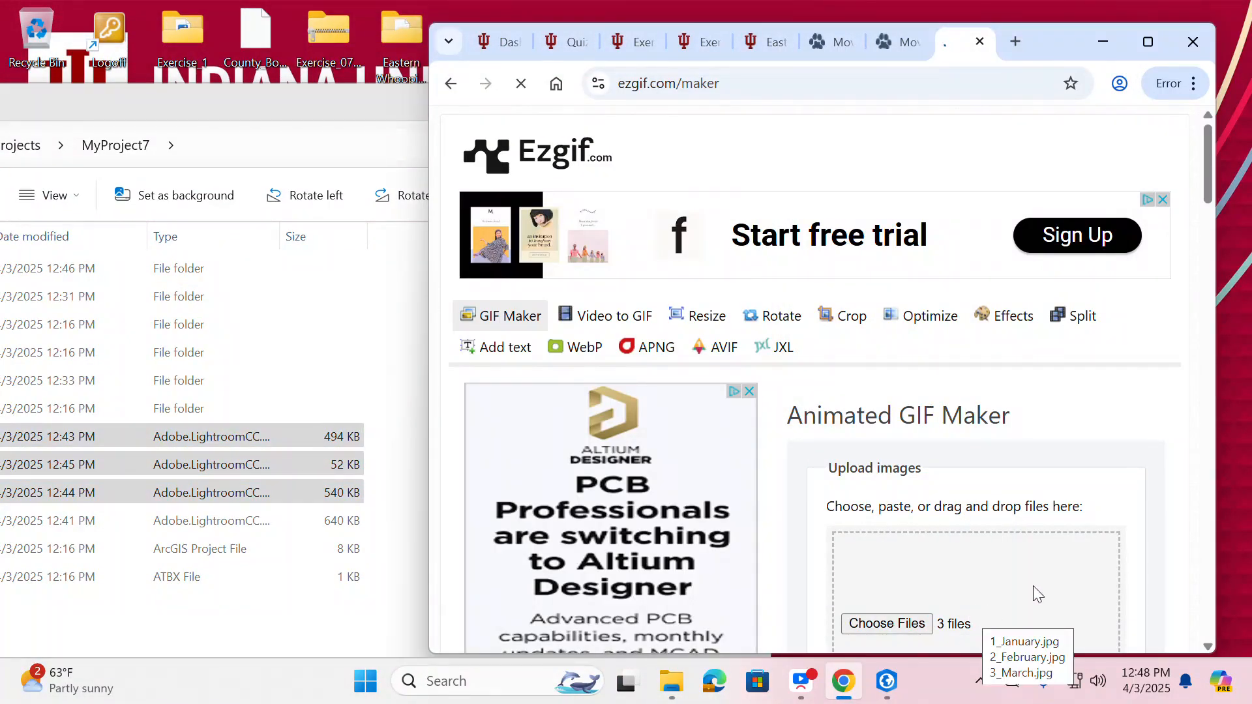
pyautogui.click(1152, 40)
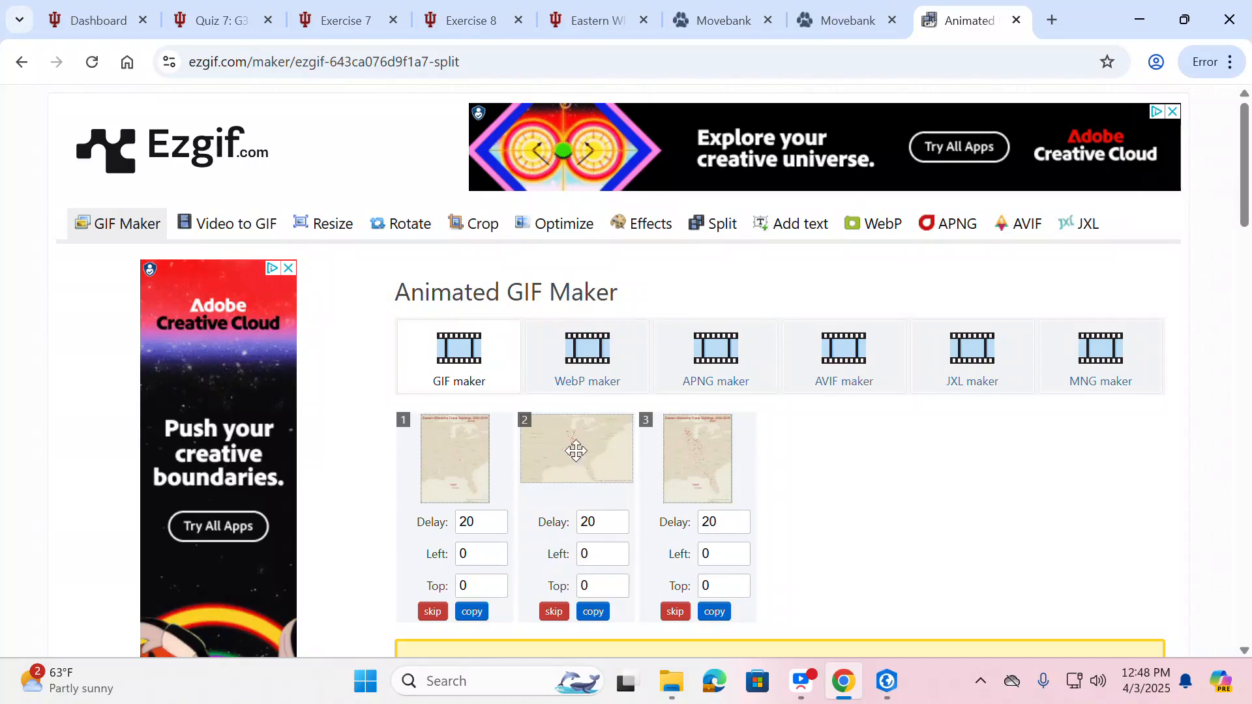
# Step: Make the animated GIF from the three uploaded frames with the default options and review the resulting animation
pyautogui.scroll(-4, 586, 438)
pyautogui.scroll(4, 591, 437)
pyautogui.scroll(-3, 682, 456)
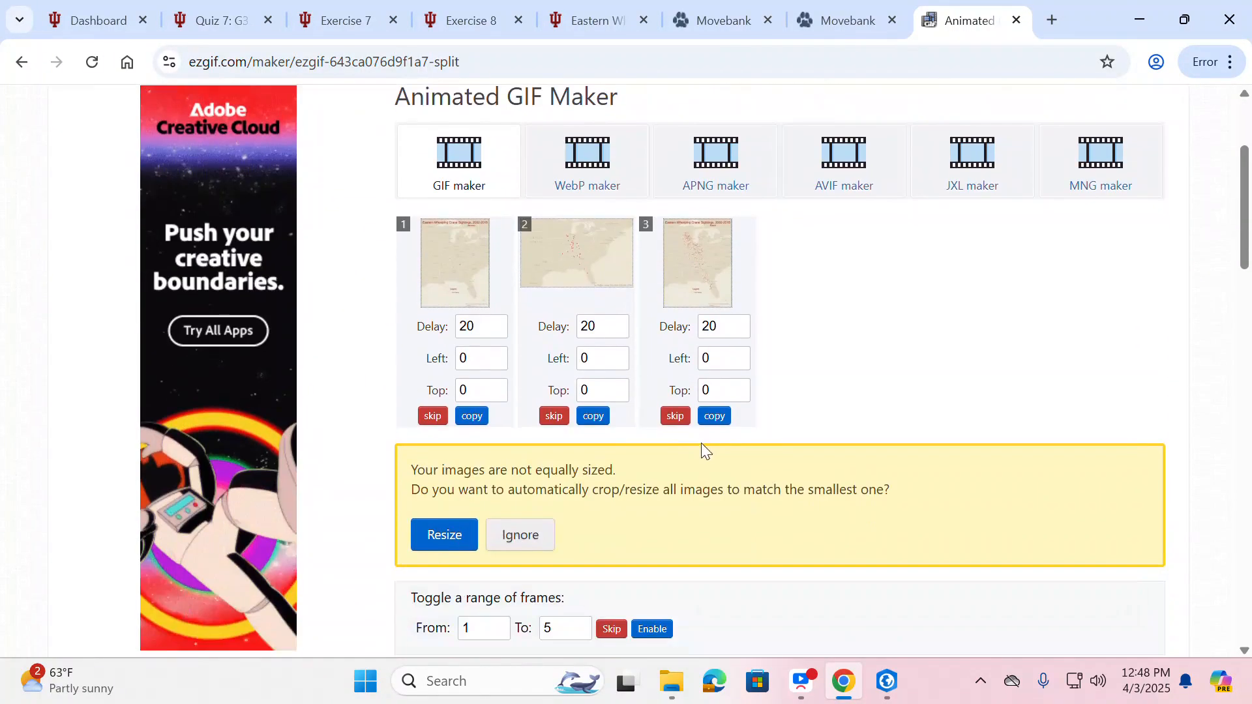
pyautogui.scroll(-3, 718, 426)
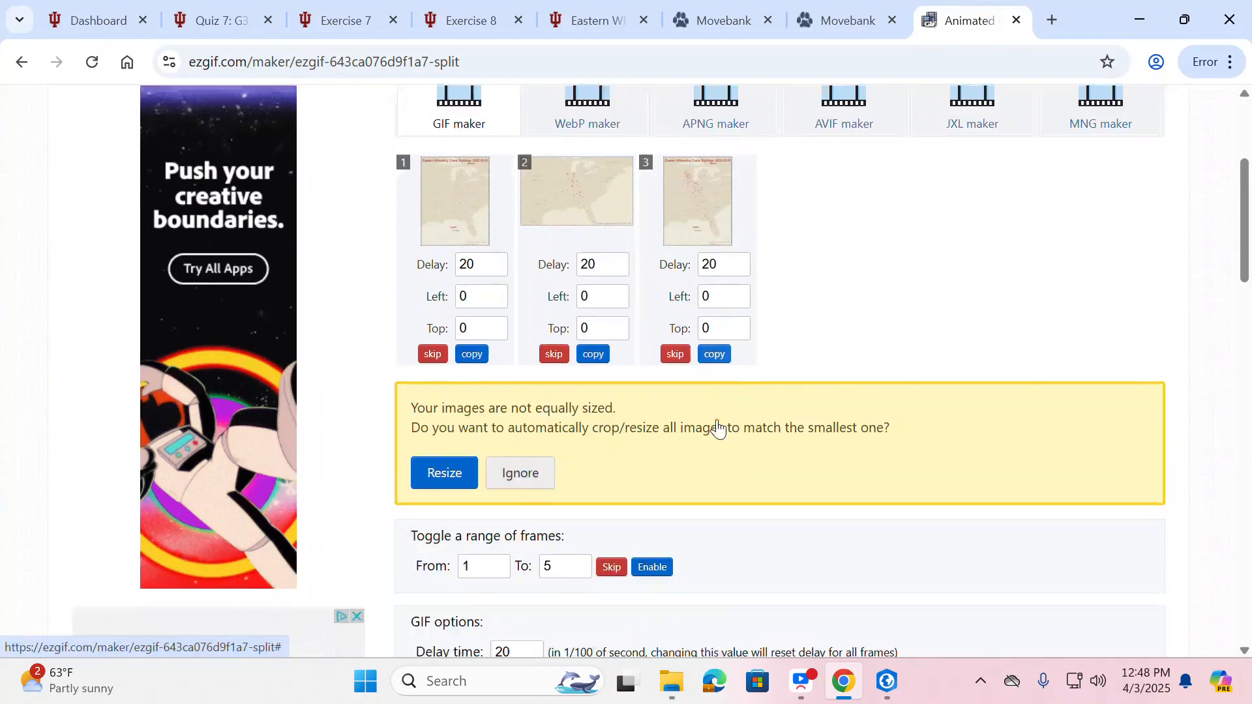
pyautogui.scroll(-3, 829, 467)
pyautogui.scroll(4, 826, 464)
pyautogui.scroll(-7, 826, 465)
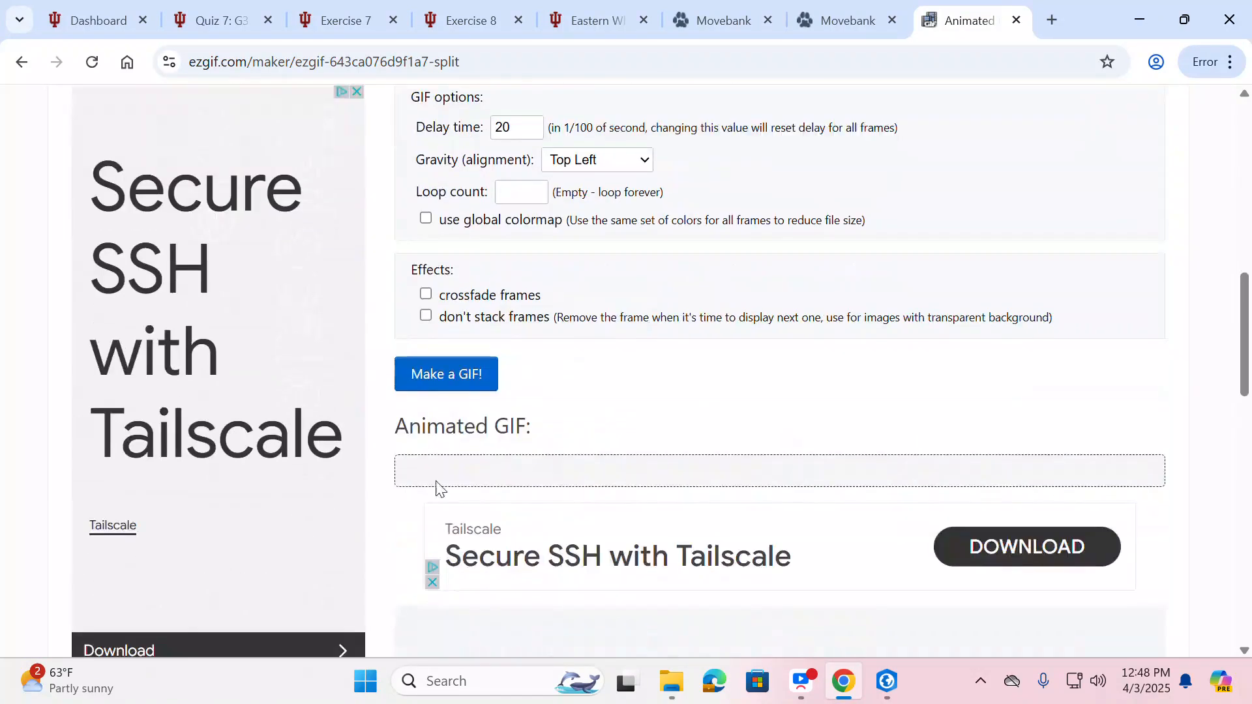
pyautogui.click(449, 375)
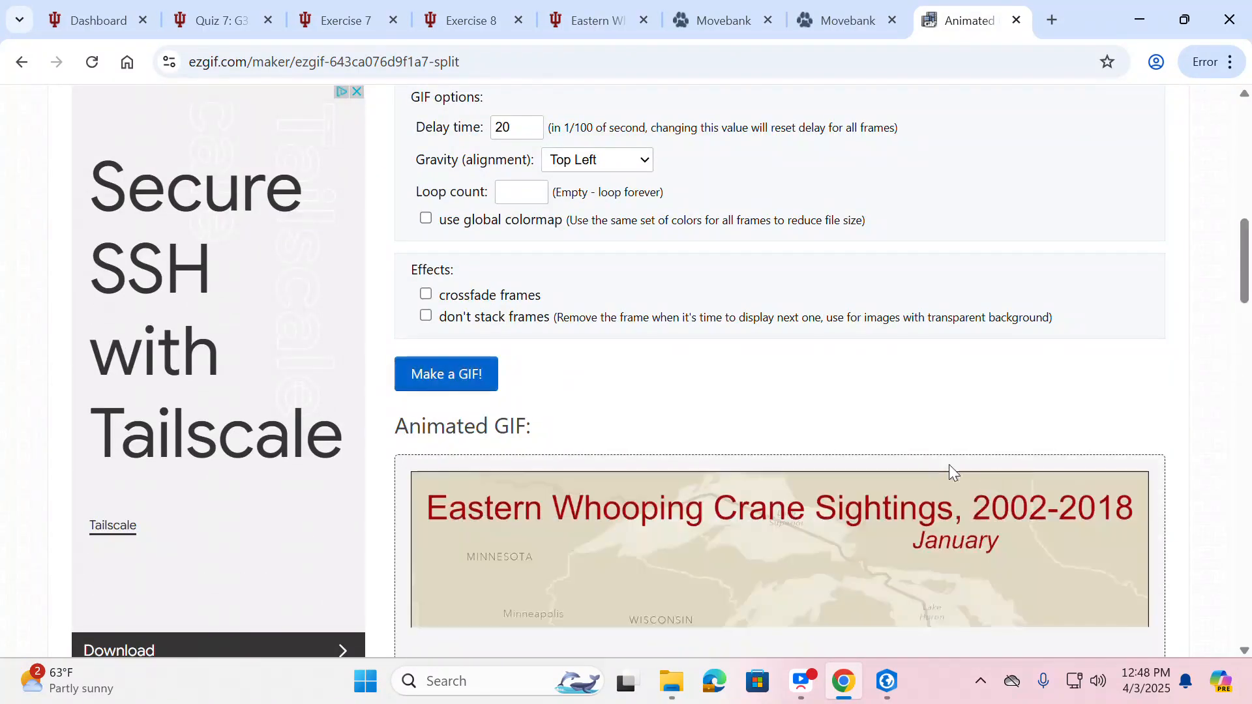
pyautogui.scroll(-1, 943, 462)
pyautogui.scroll(-7, 979, 466)
pyautogui.scroll(4, 1029, 474)
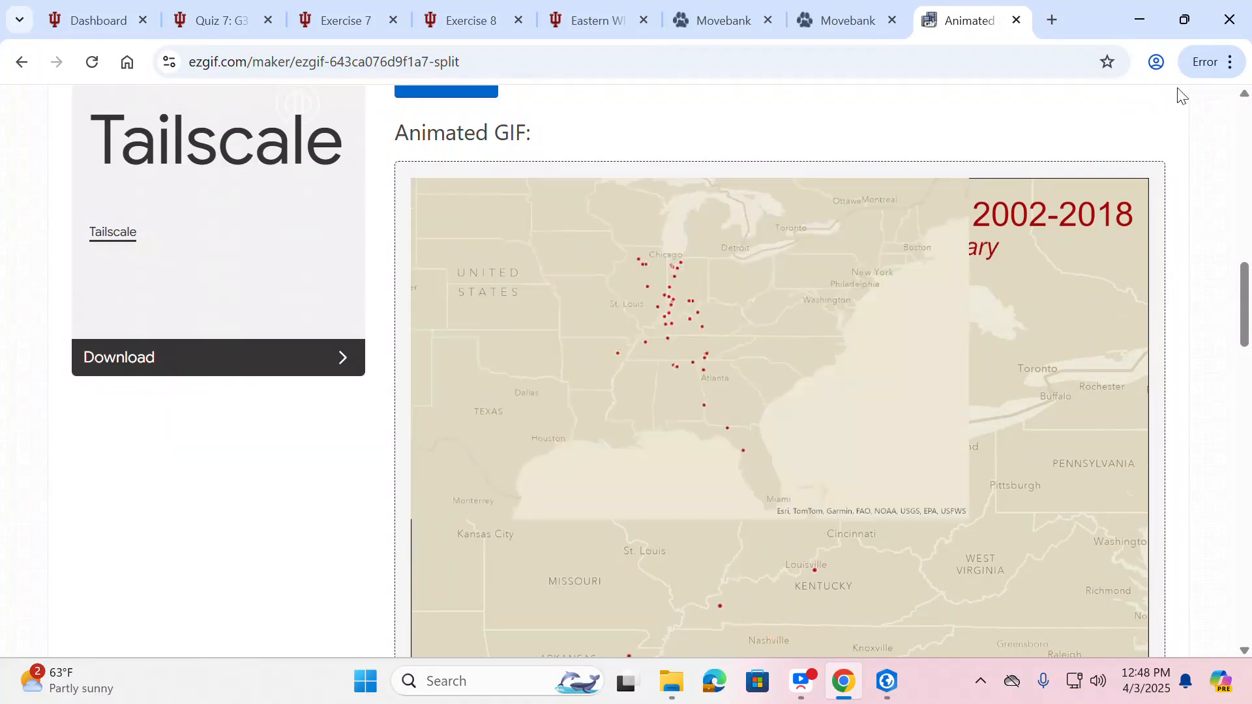
# Step: Switch to ArcGIS Pro and bring up the MyProject6 window
pyautogui.moveTo(887, 681)
pyautogui.click(974, 620)
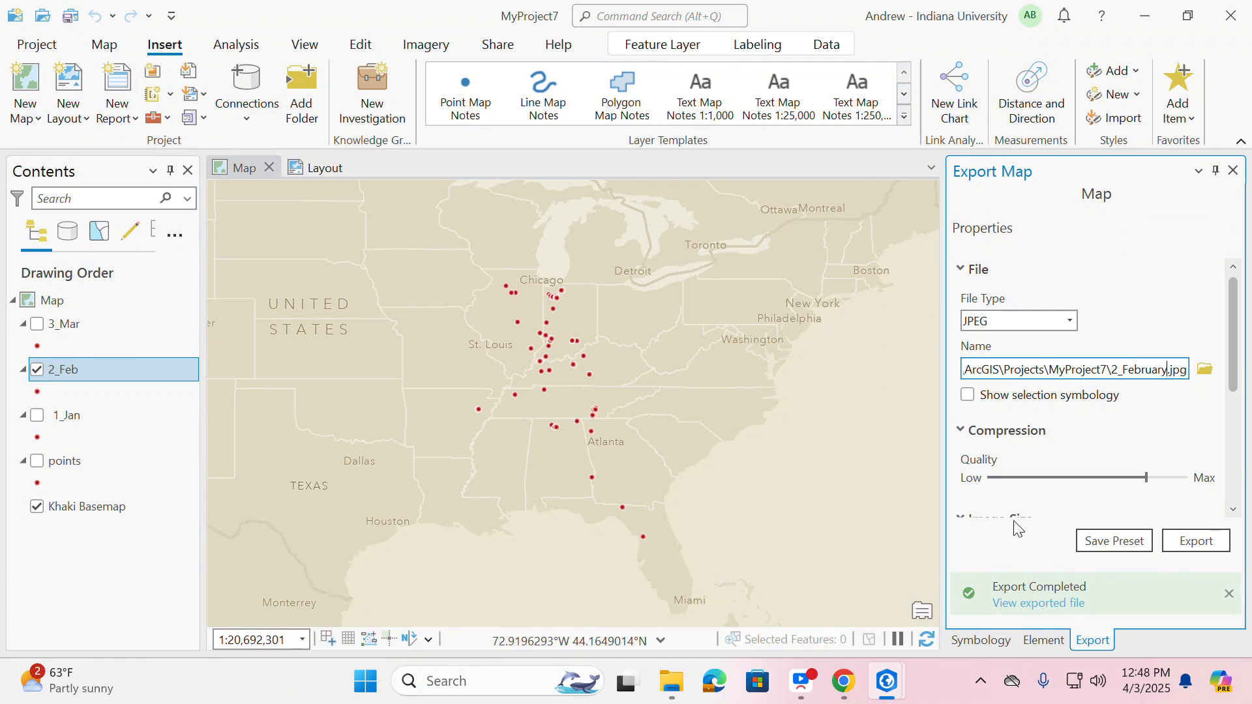
pyautogui.moveTo(887, 682)
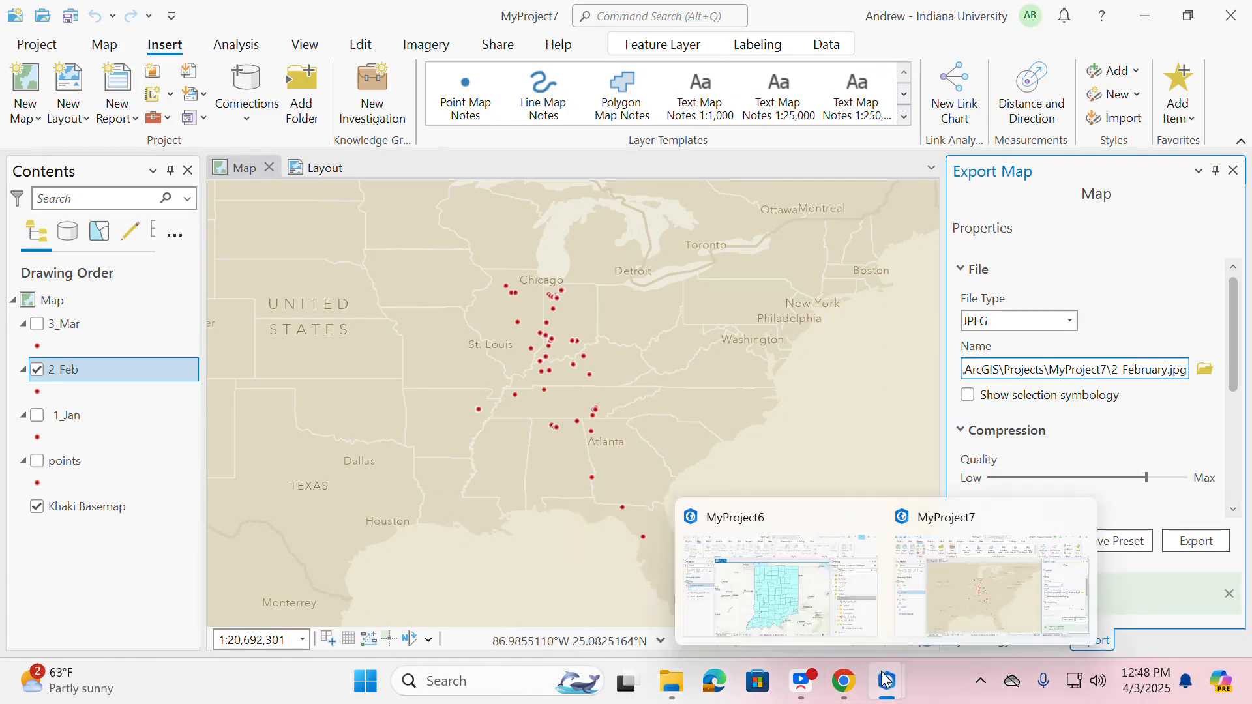
pyautogui.click(760, 613)
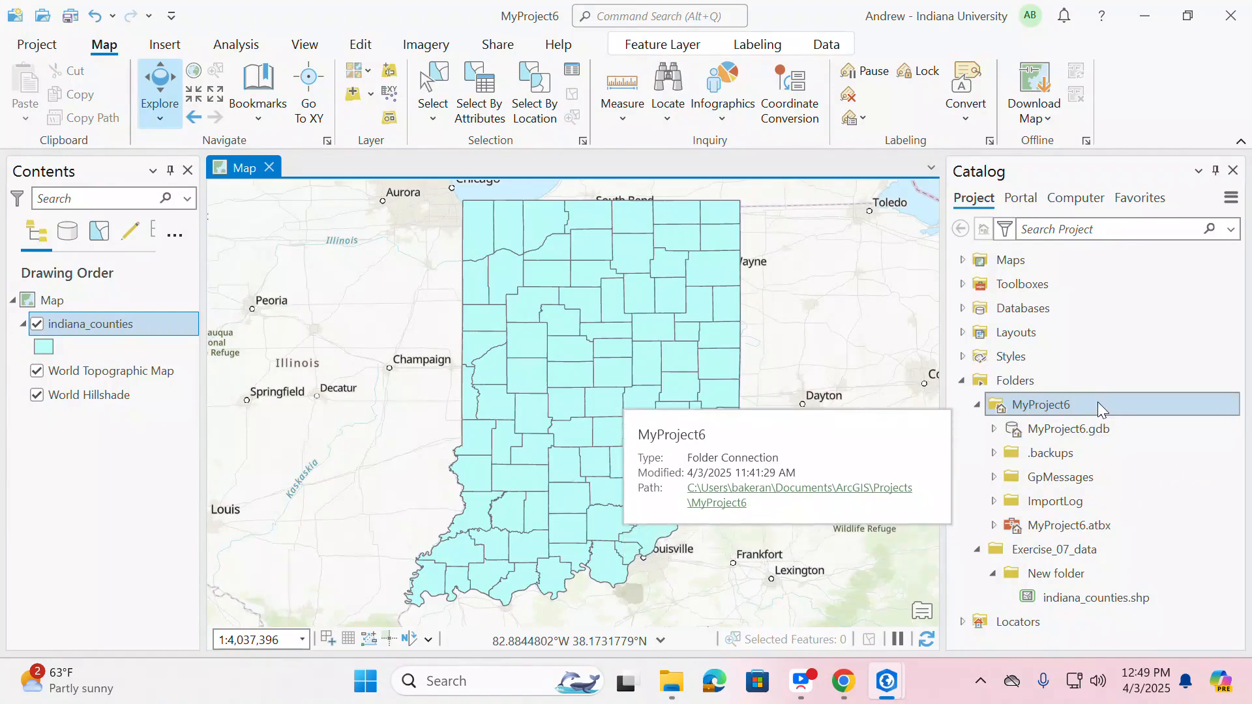
# Step: Start a table import into MyProject6.gdb with the Table To Geodatabase tool
pyautogui.rightClick(1062, 404)
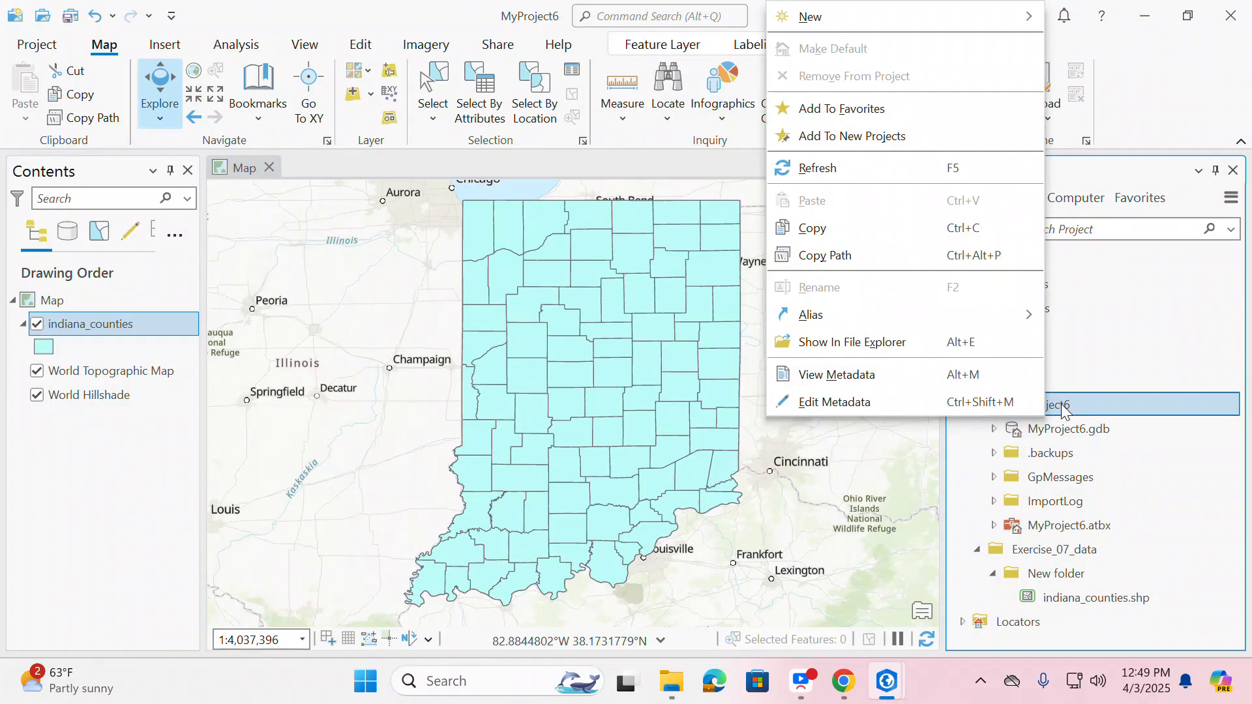
pyautogui.click(1058, 433)
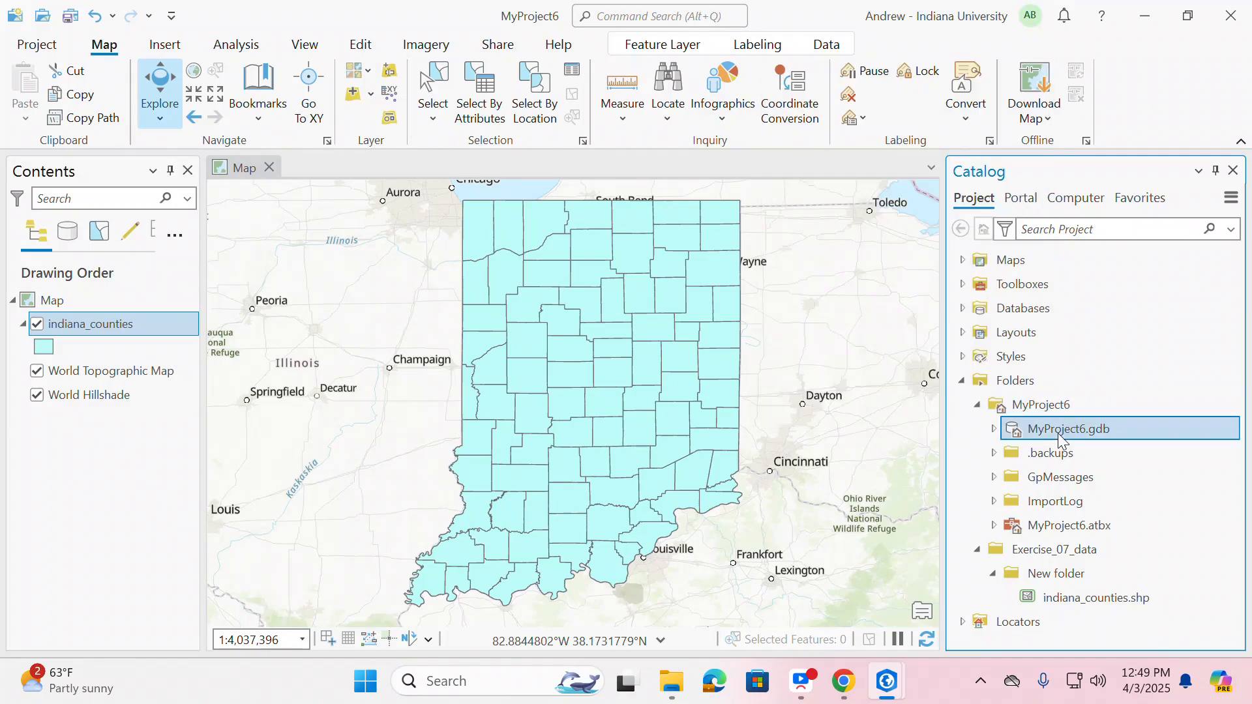
pyautogui.rightClick(1058, 433)
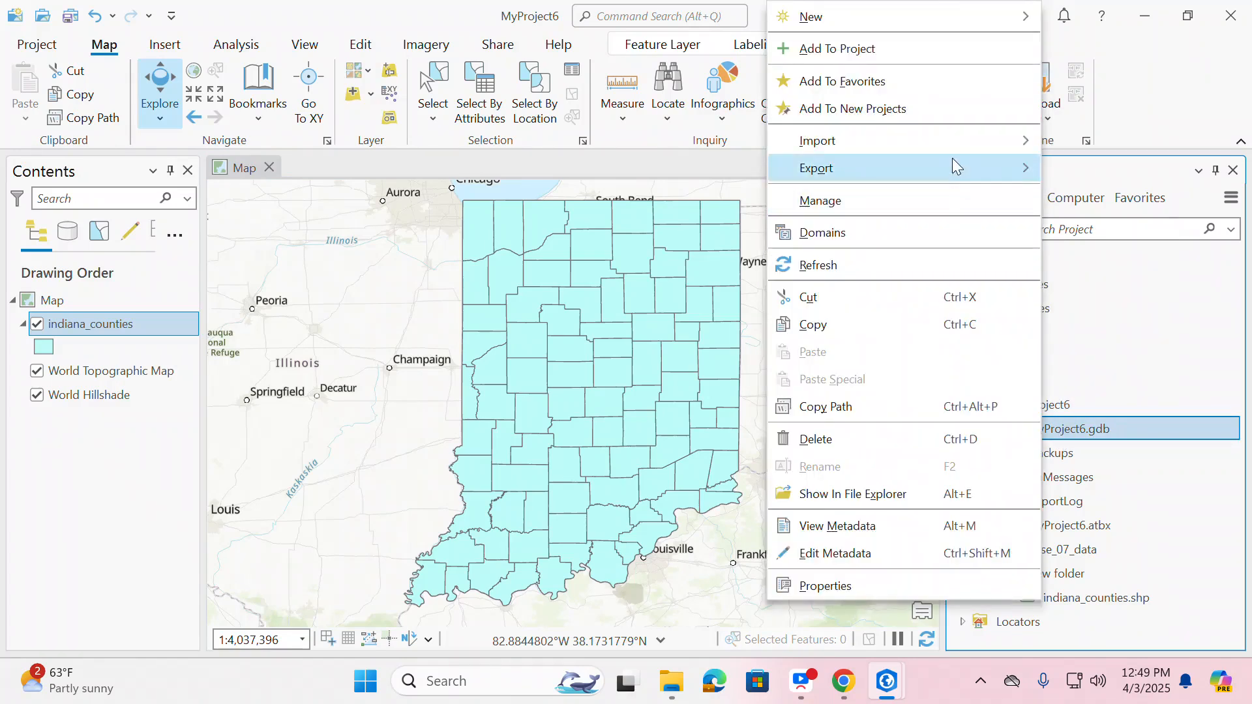
pyautogui.moveTo(956, 144)
pyautogui.click(1086, 171)
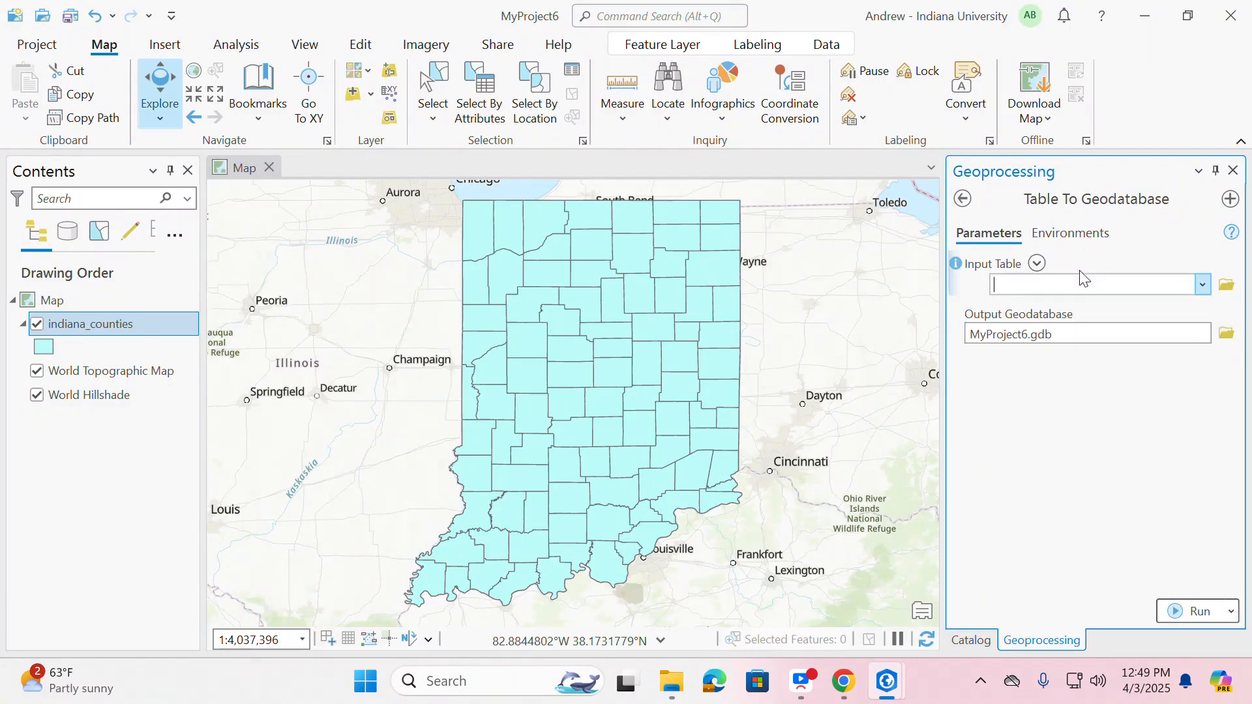
# Step: Try to choose IN_County_Health_2020.xlsx from the Desktop as the input table, then cancel and close the Table To Geodatabase tool
pyautogui.click(1202, 285)
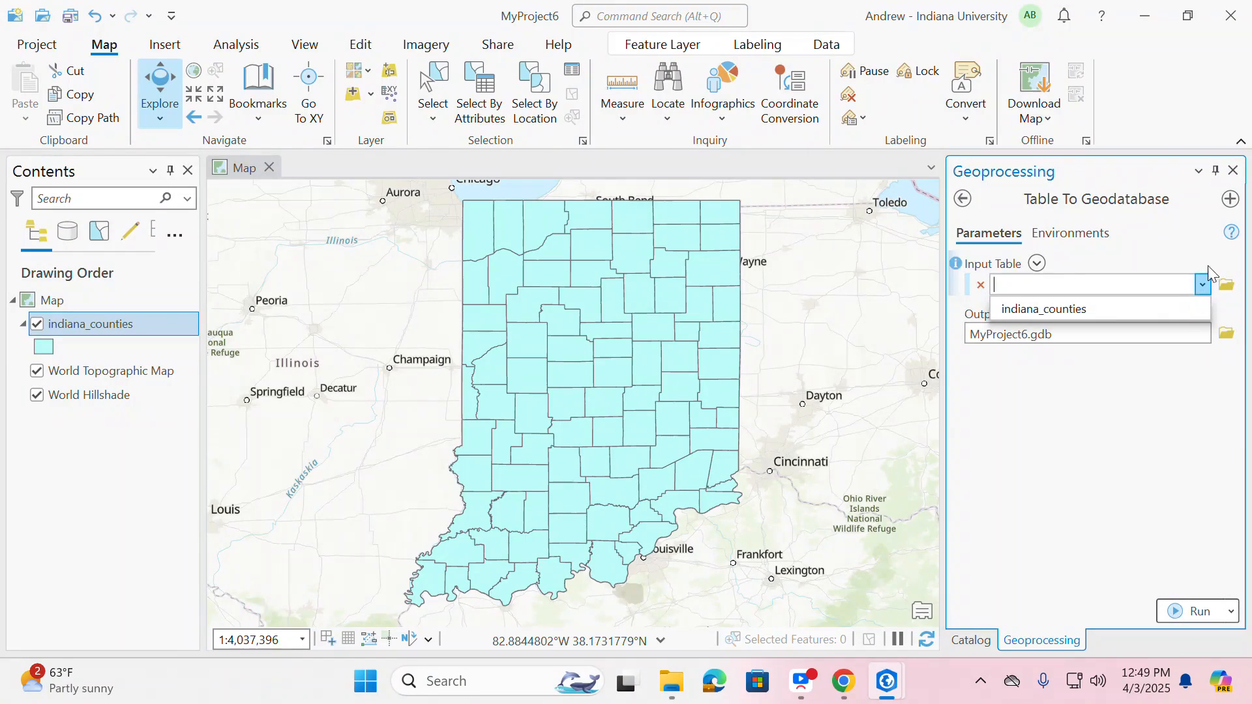
pyautogui.click(1222, 290)
pyautogui.click(1222, 290)
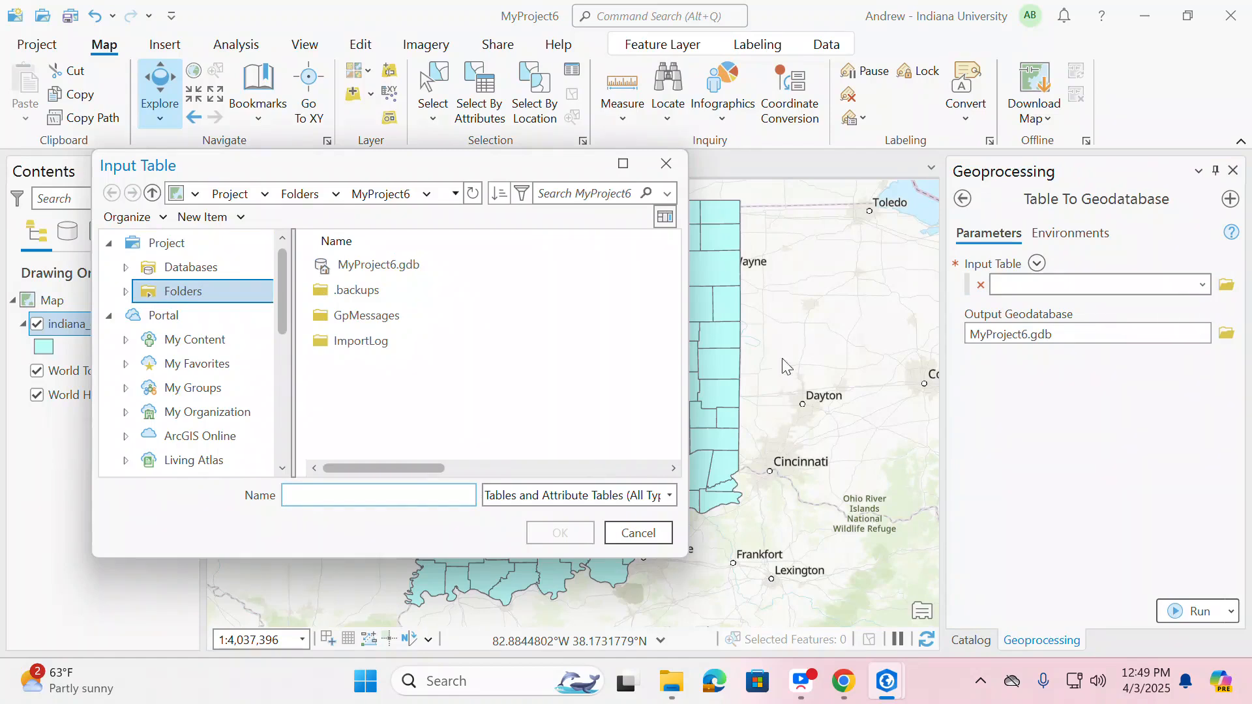
pyautogui.click(226, 297)
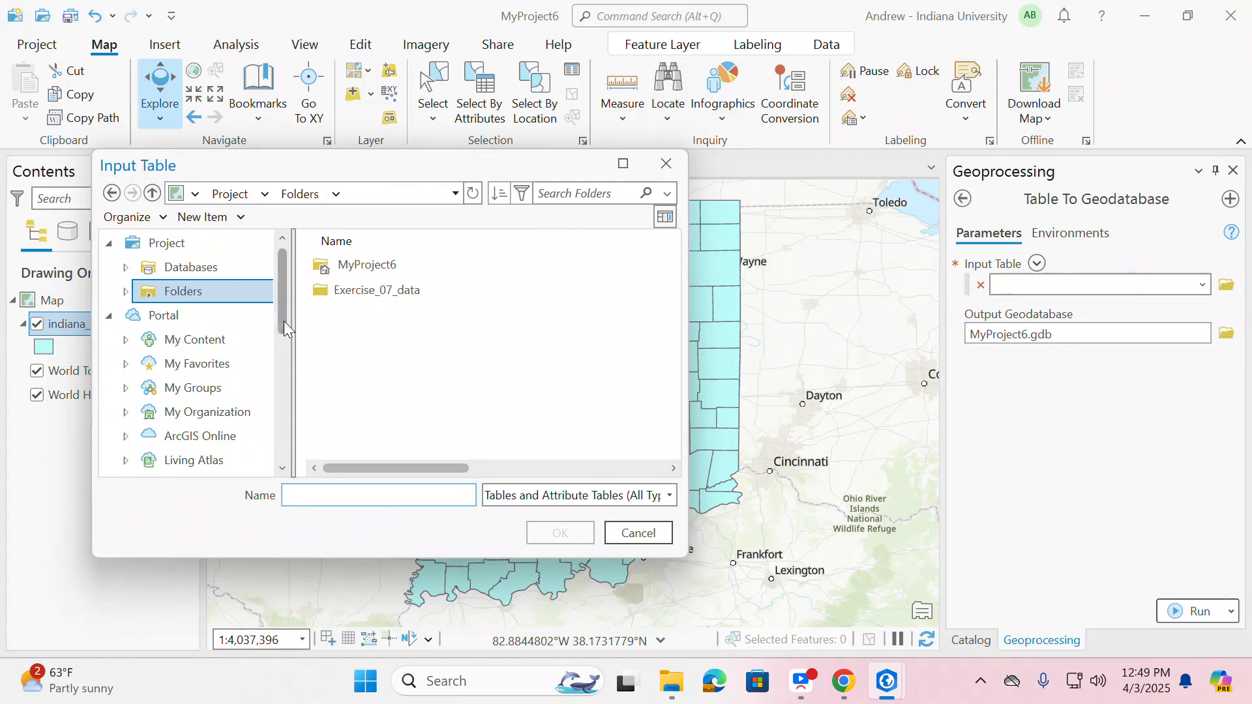
pyautogui.moveTo(284, 321); pyautogui.dragTo(287, 363)
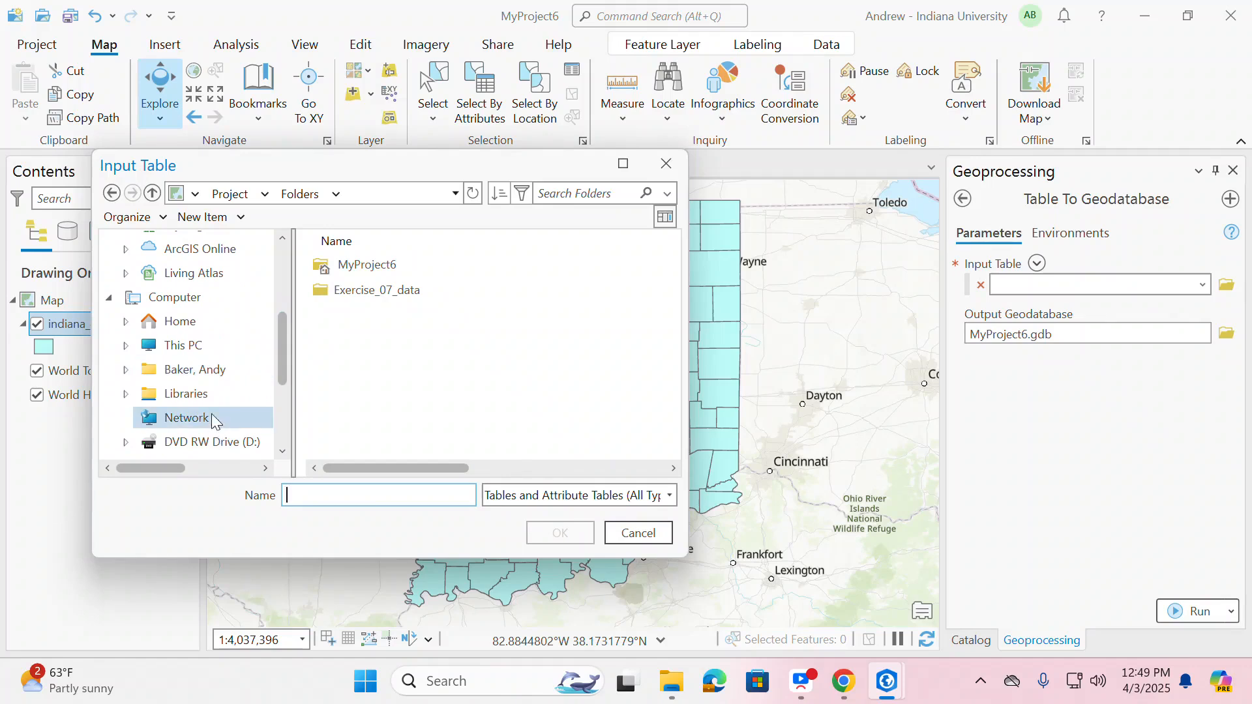
pyautogui.click(216, 371)
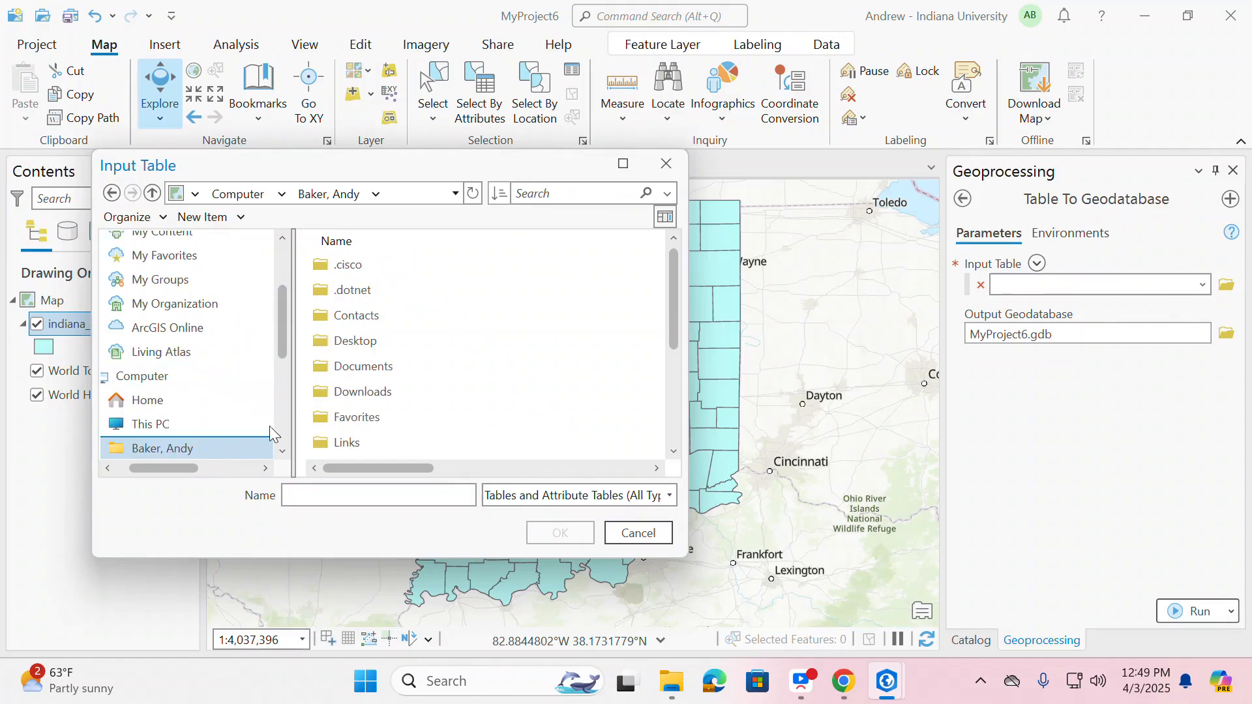
pyautogui.doubleClick(327, 341)
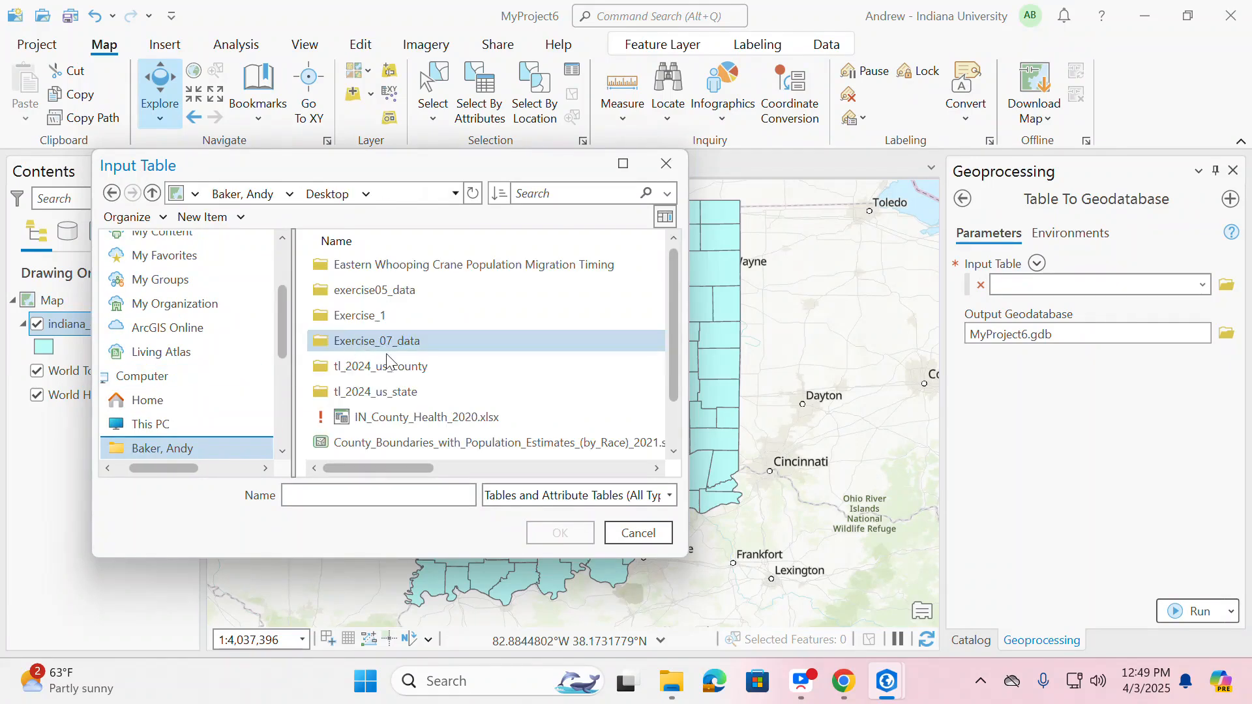
pyautogui.scroll(-1, 400, 366)
pyautogui.click(401, 365)
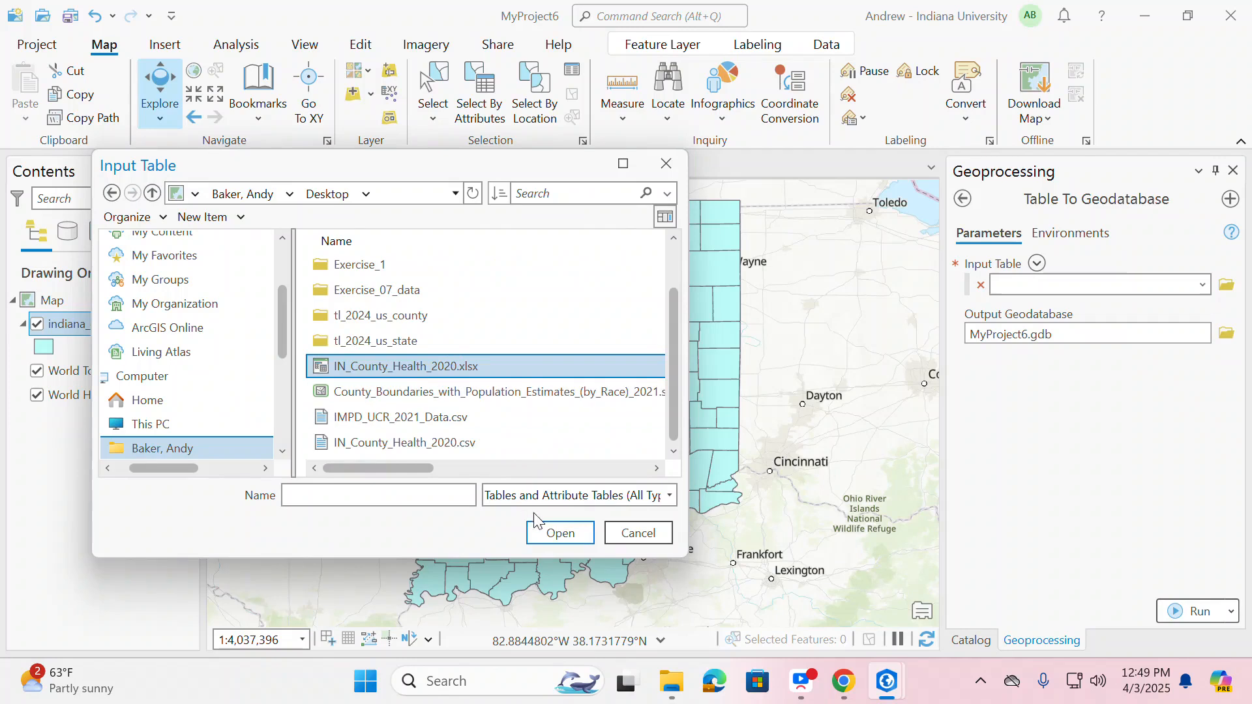
pyautogui.click(550, 533)
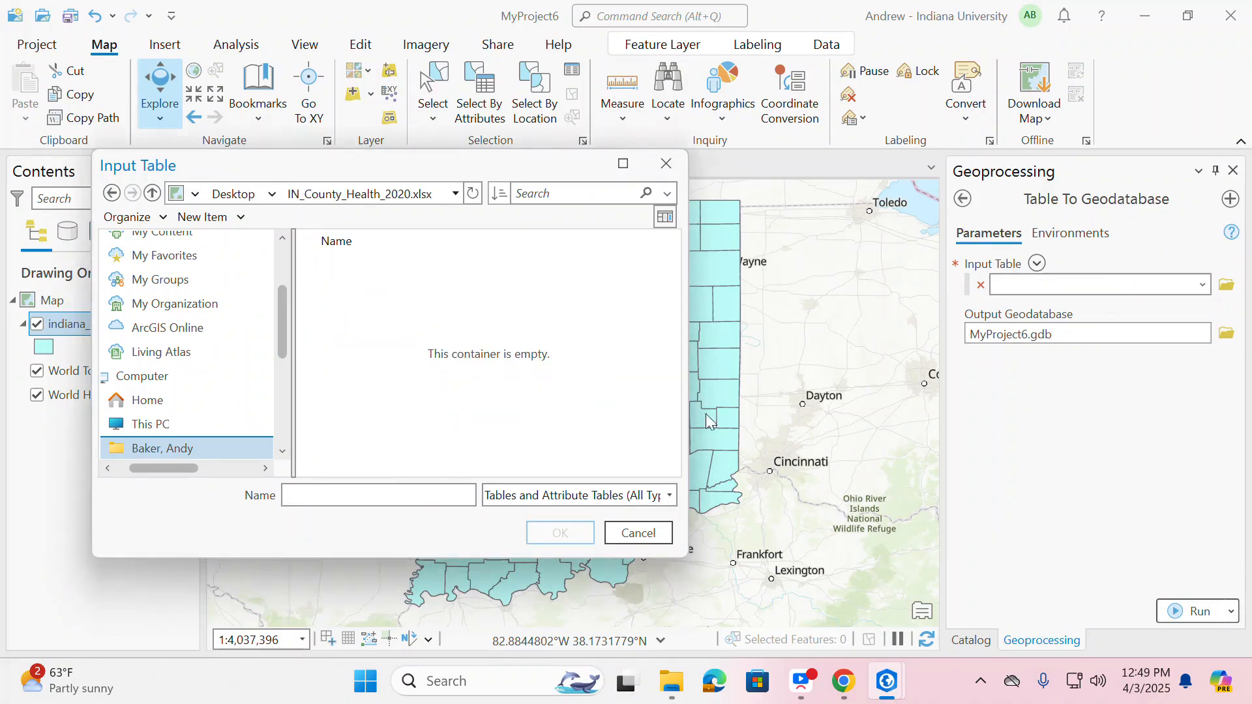
pyautogui.click(643, 538)
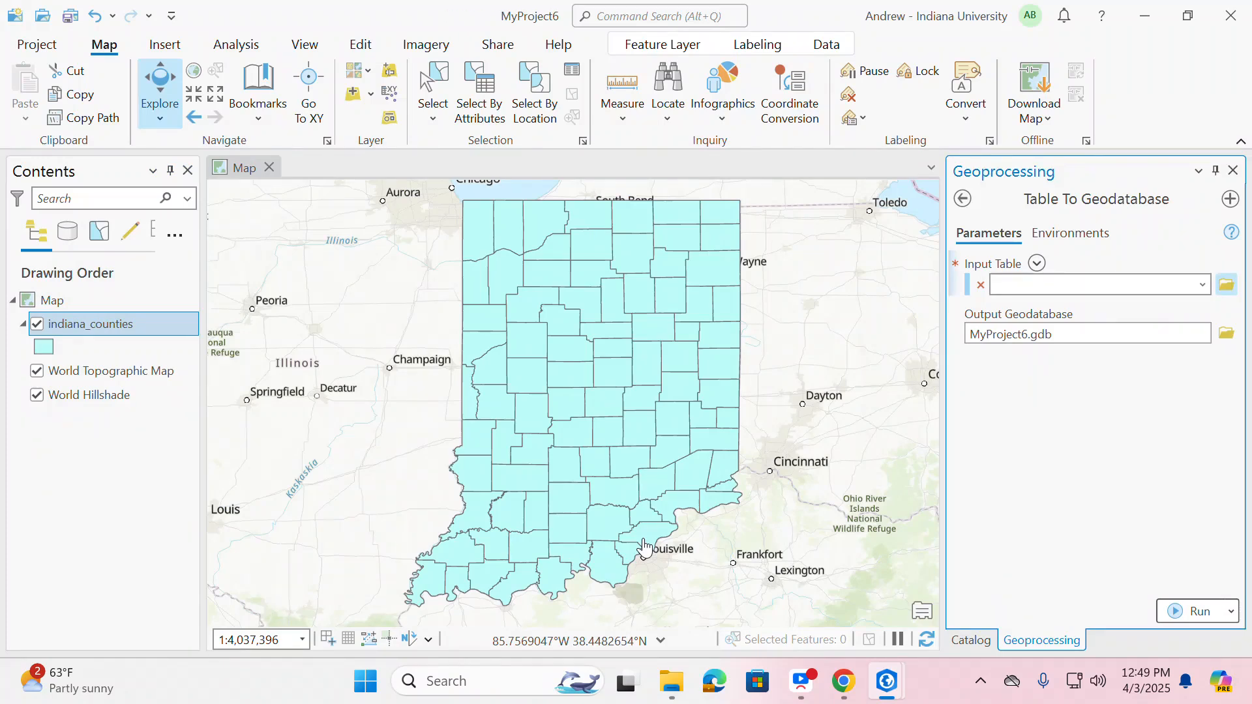
pyautogui.click(1234, 171)
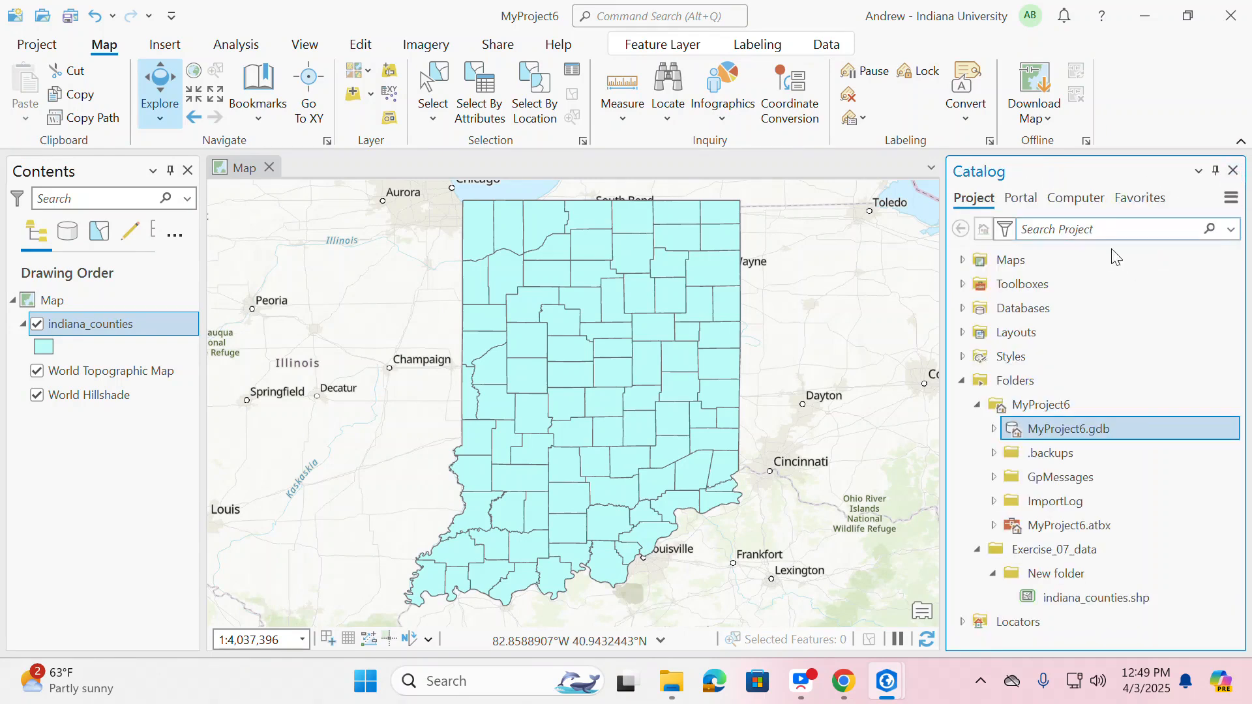
# Step: Add a folder connection to the Desktop folder in the MyProject6 project
pyautogui.rightClick(1035, 382)
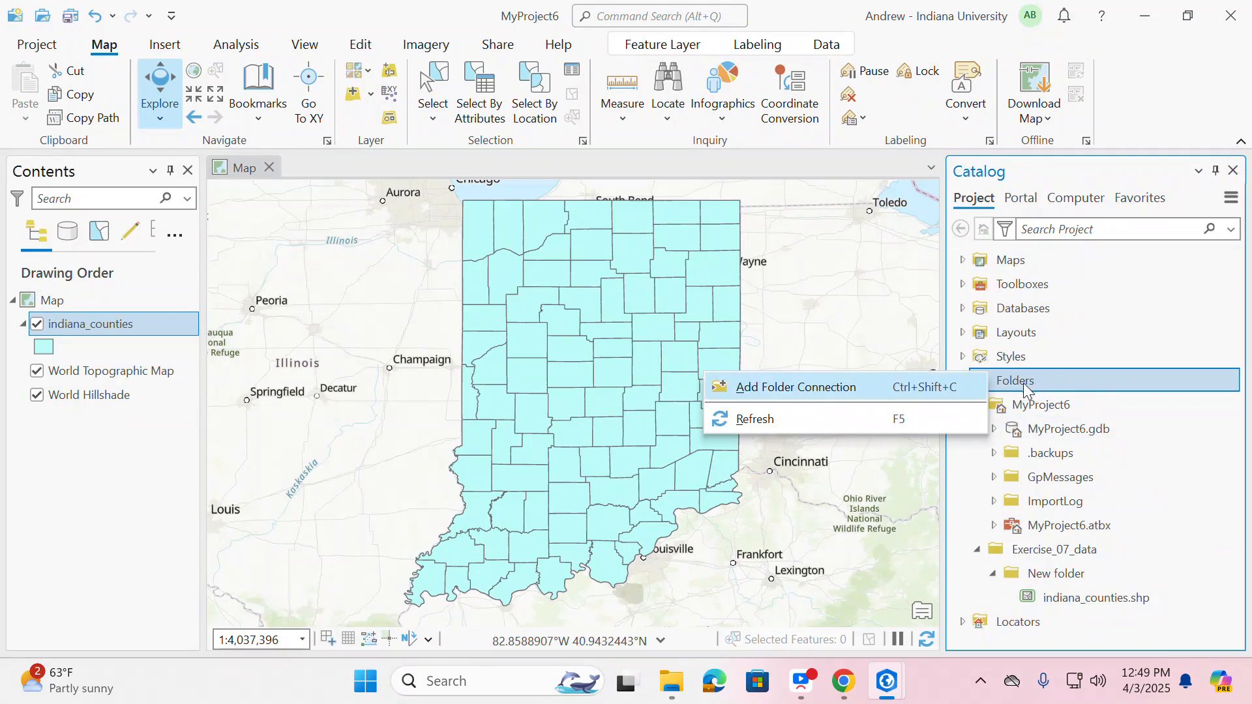
pyautogui.click(847, 394)
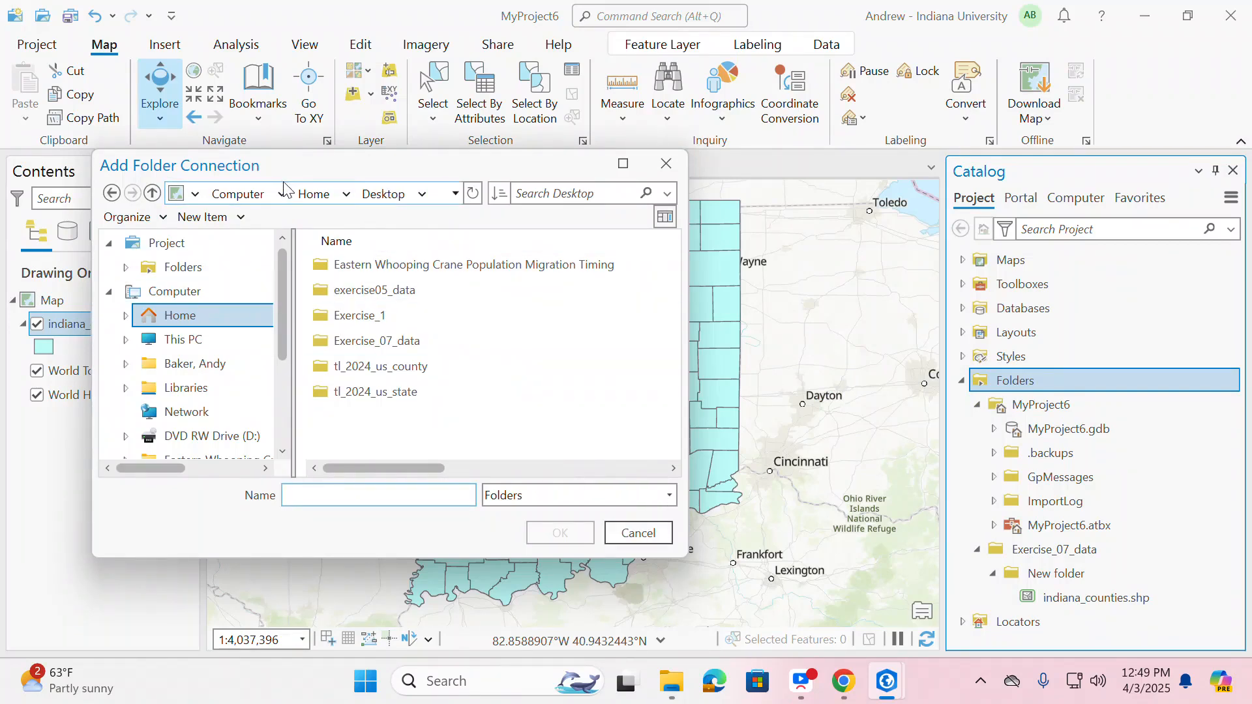
pyautogui.click(310, 195)
pyautogui.click(365, 266)
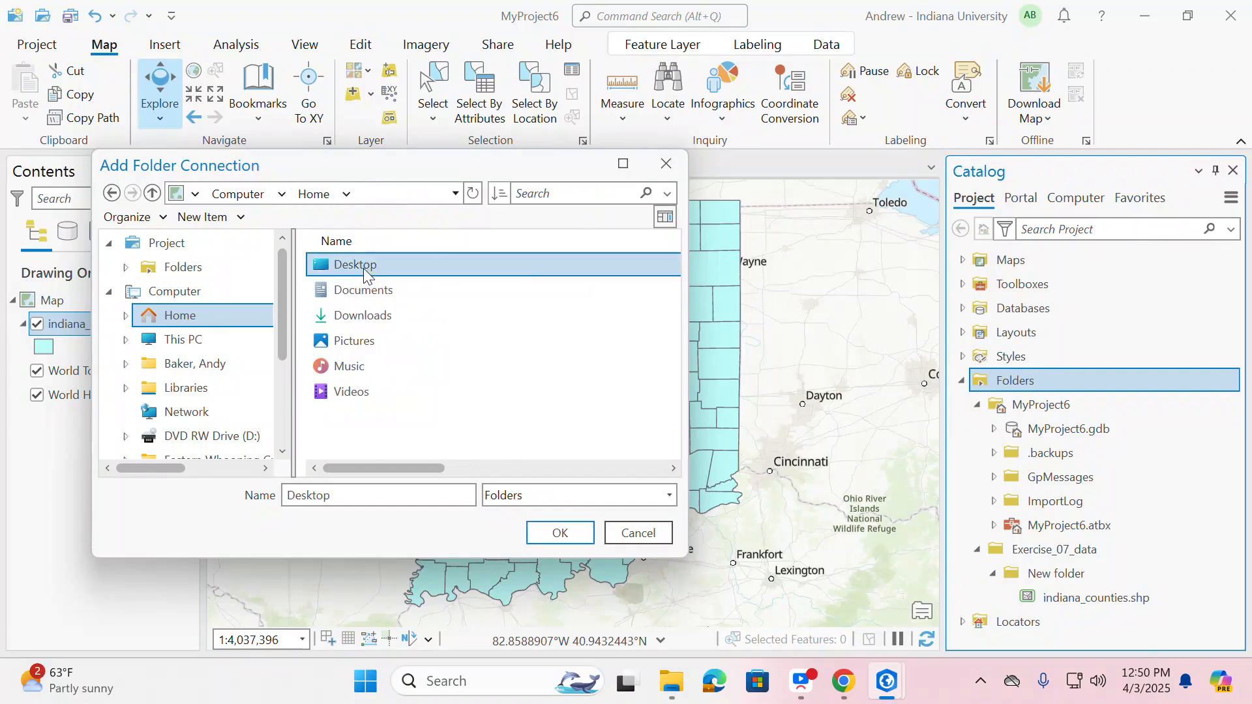
pyautogui.click(561, 532)
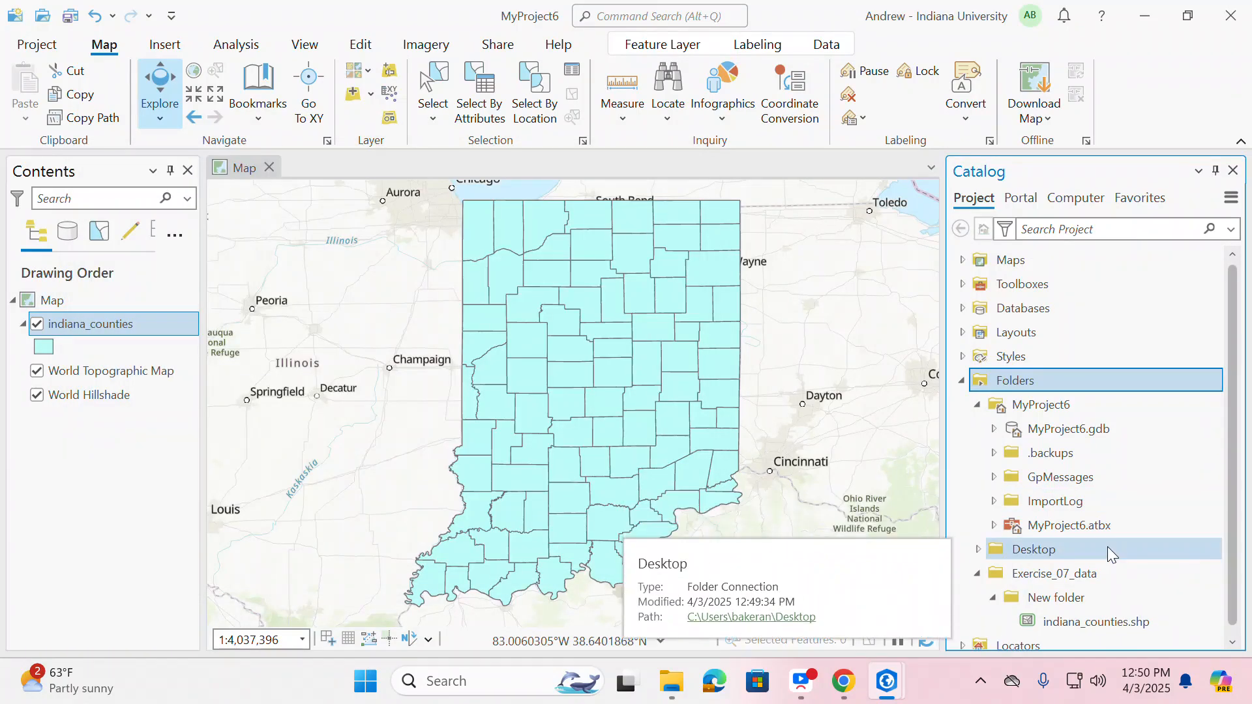
# Step: Try to expand IN_County_Health_2020.xlsx under the Desktop folder connection, then dismiss the error message
pyautogui.click(980, 550)
pyautogui.scroll(-4, 1045, 562)
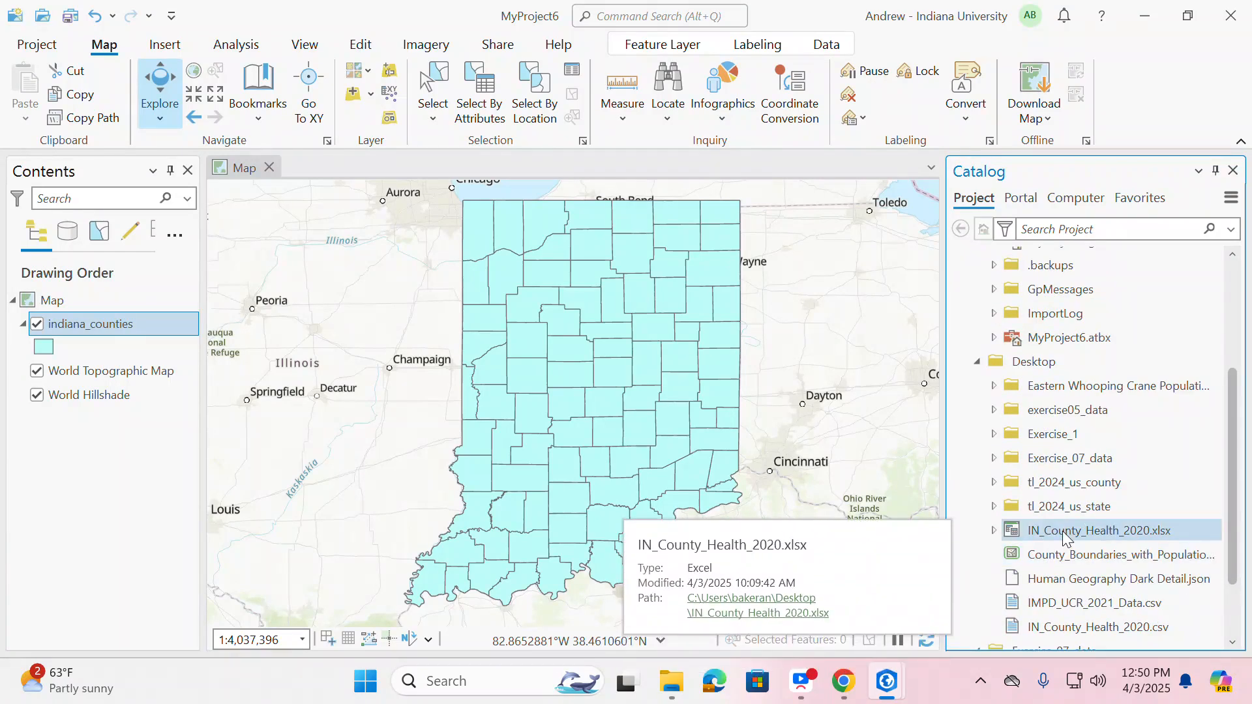
pyautogui.rightClick(1065, 536)
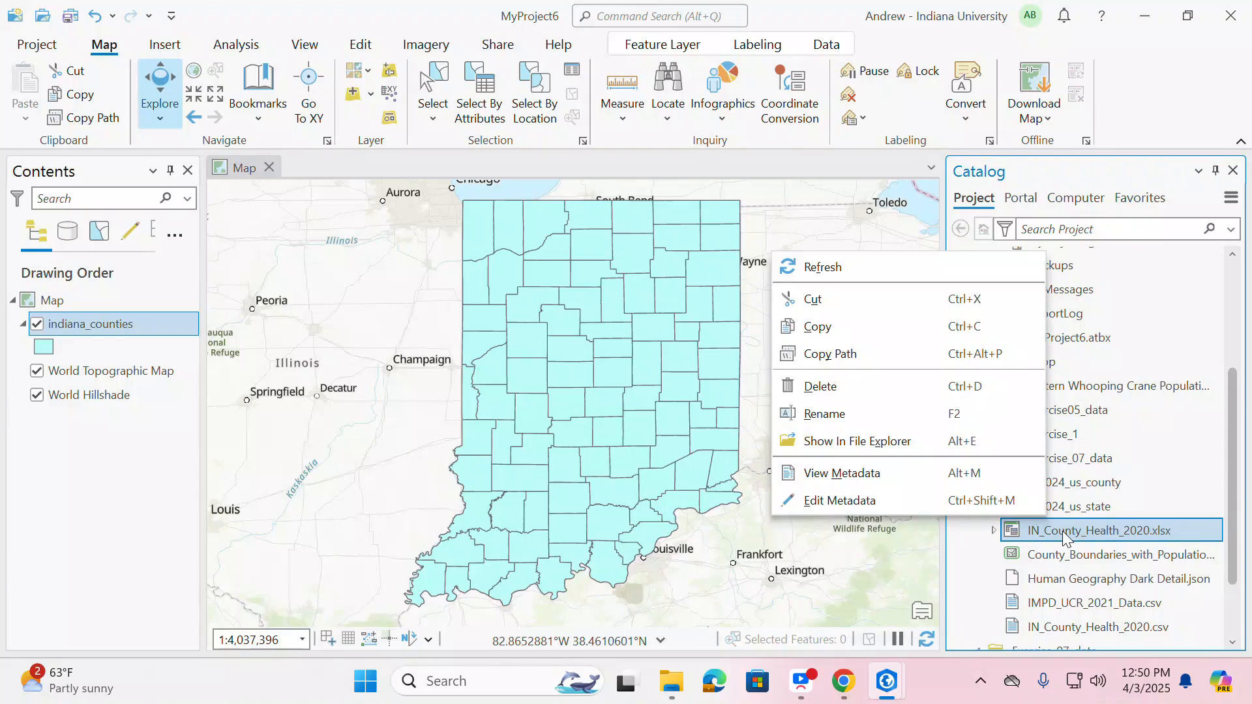
pyautogui.click(996, 530)
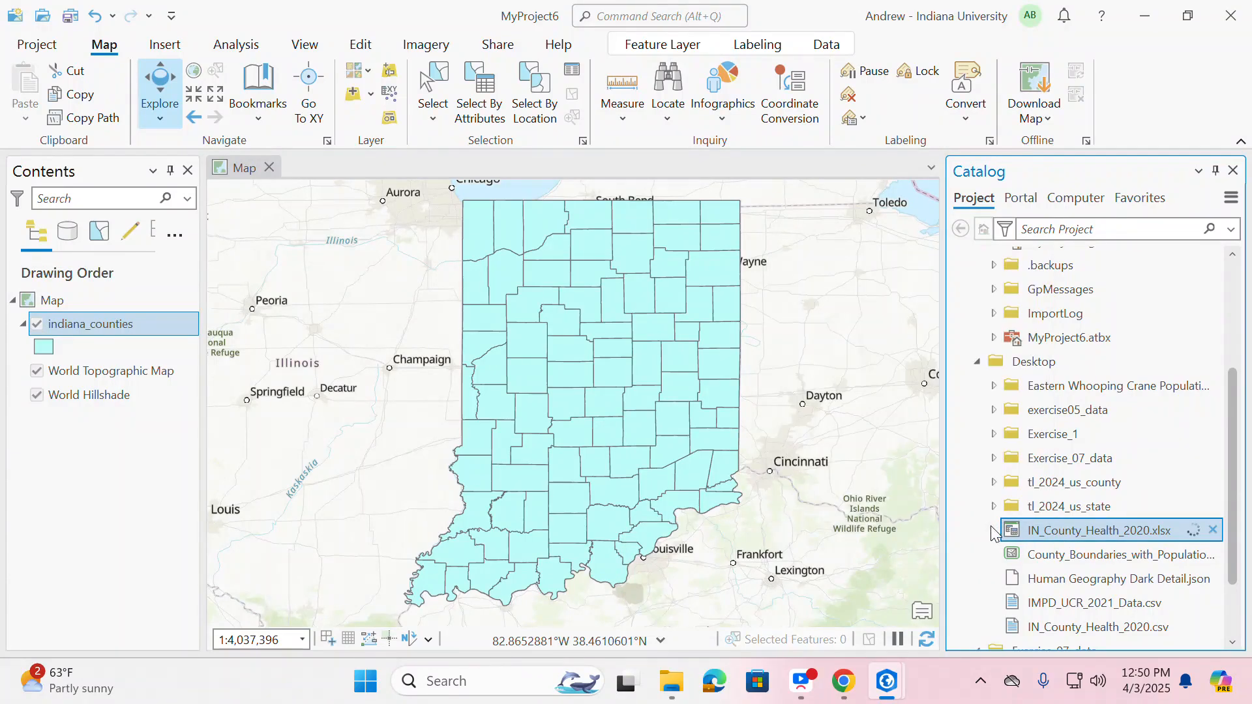
pyautogui.rightClick(1060, 530)
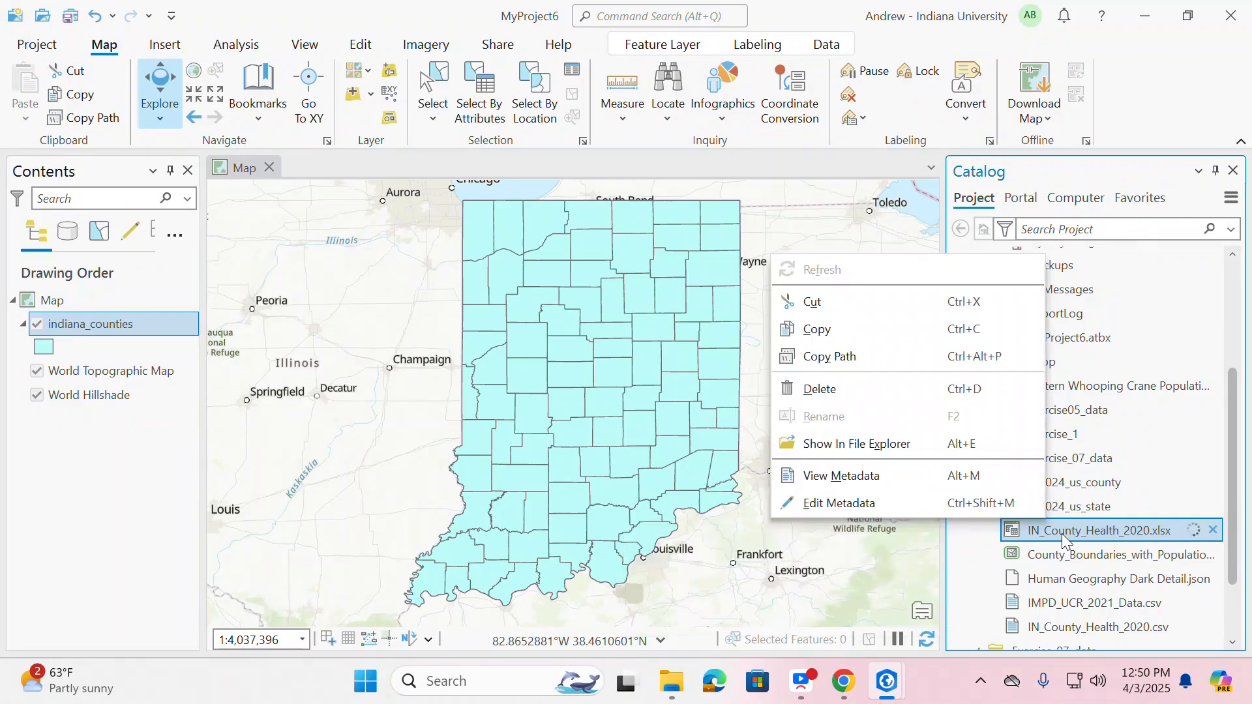
pyautogui.click(993, 604)
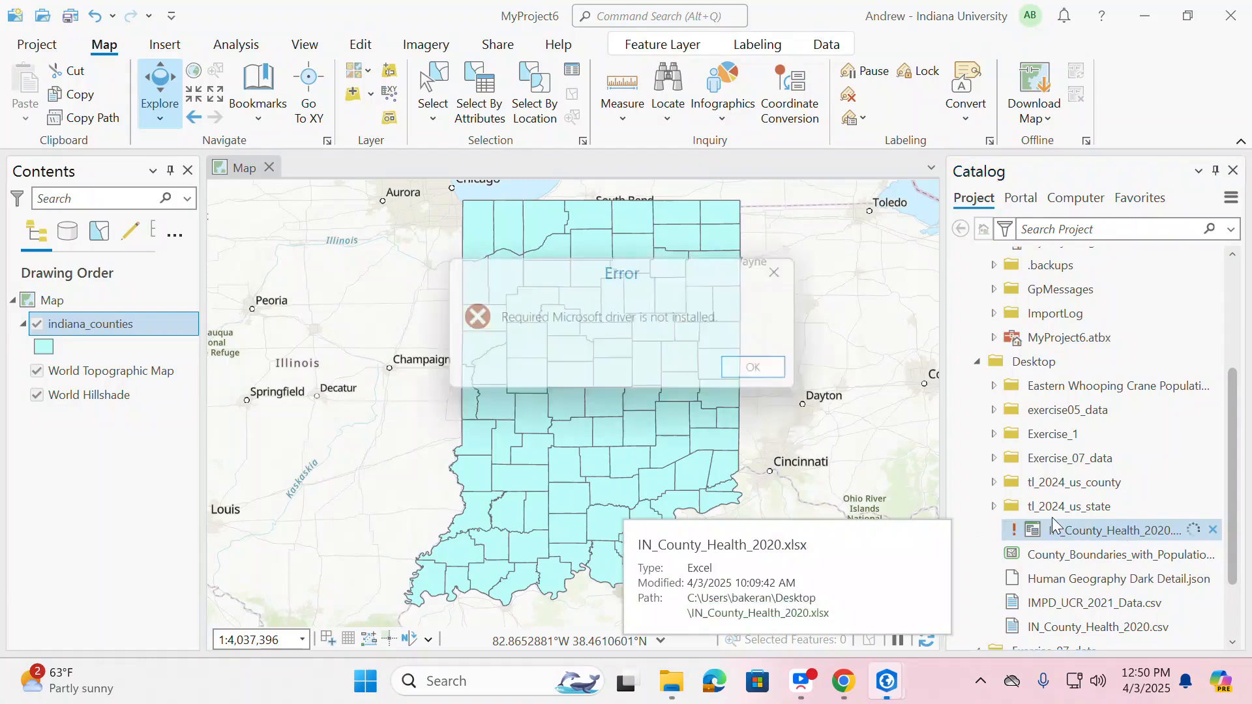
pyautogui.click(783, 373)
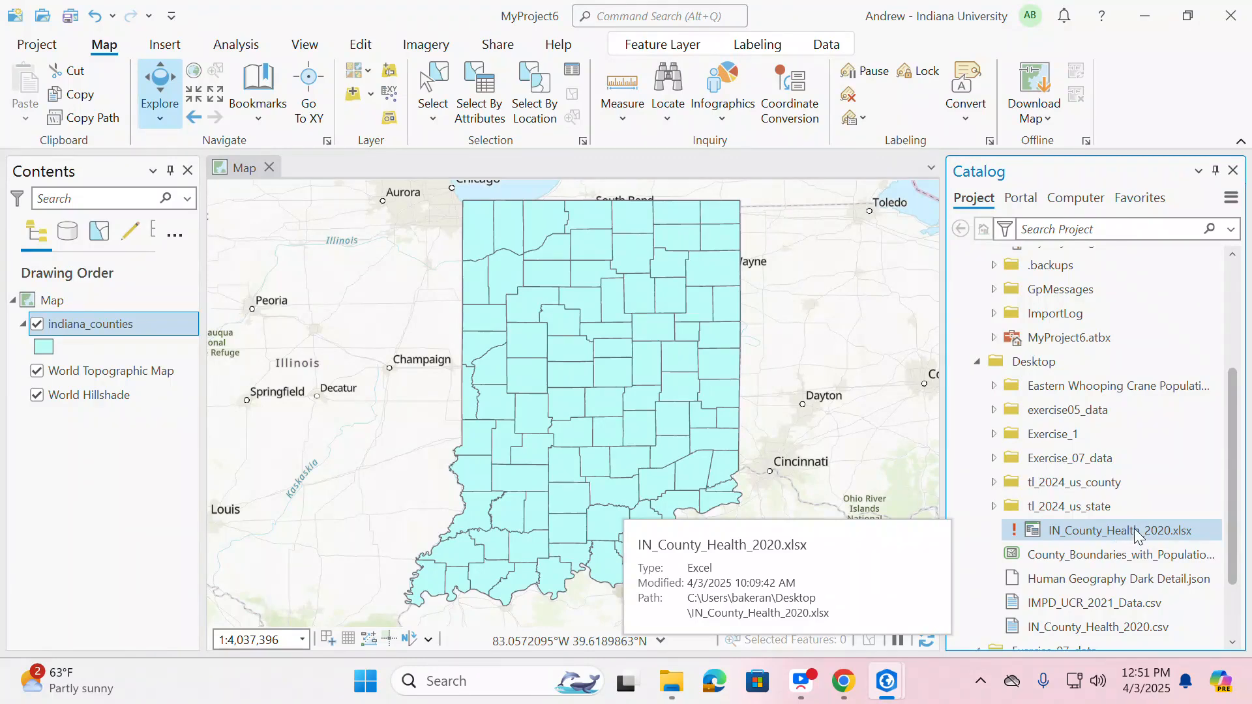
pyautogui.rightClick(1134, 530)
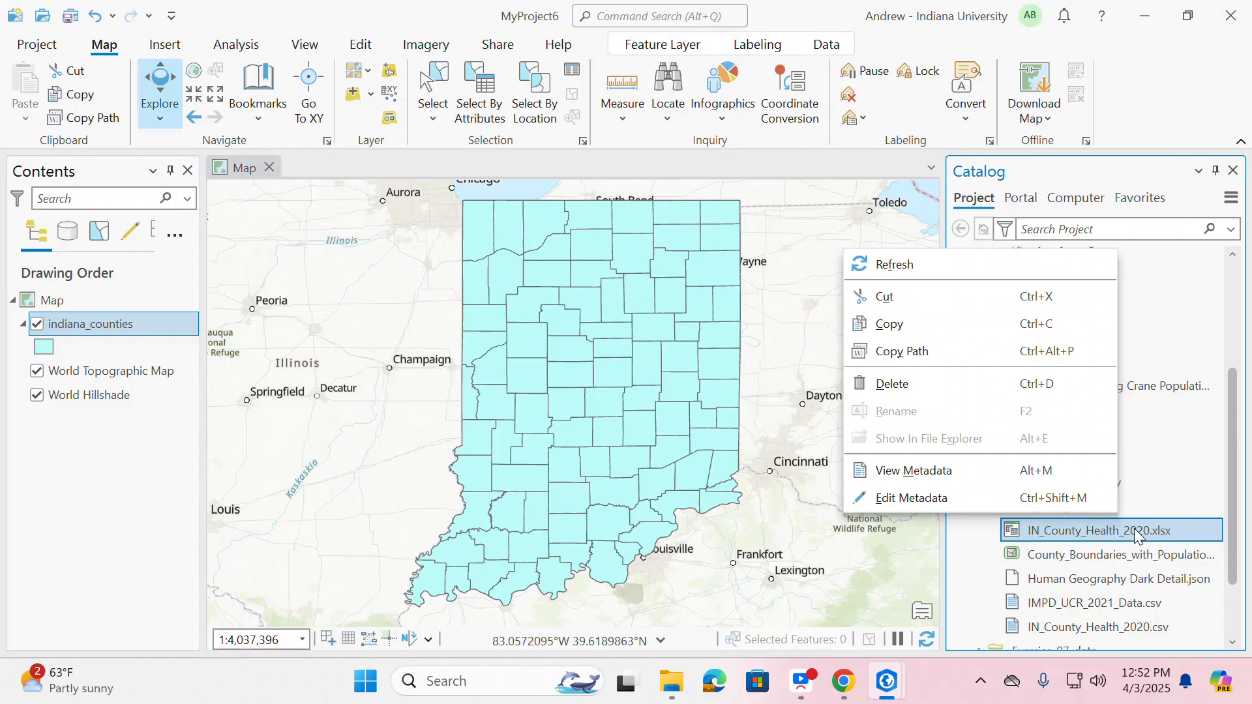
pyautogui.rightClick(1136, 531)
pyautogui.click(971, 581)
pyautogui.rightClick(1063, 535)
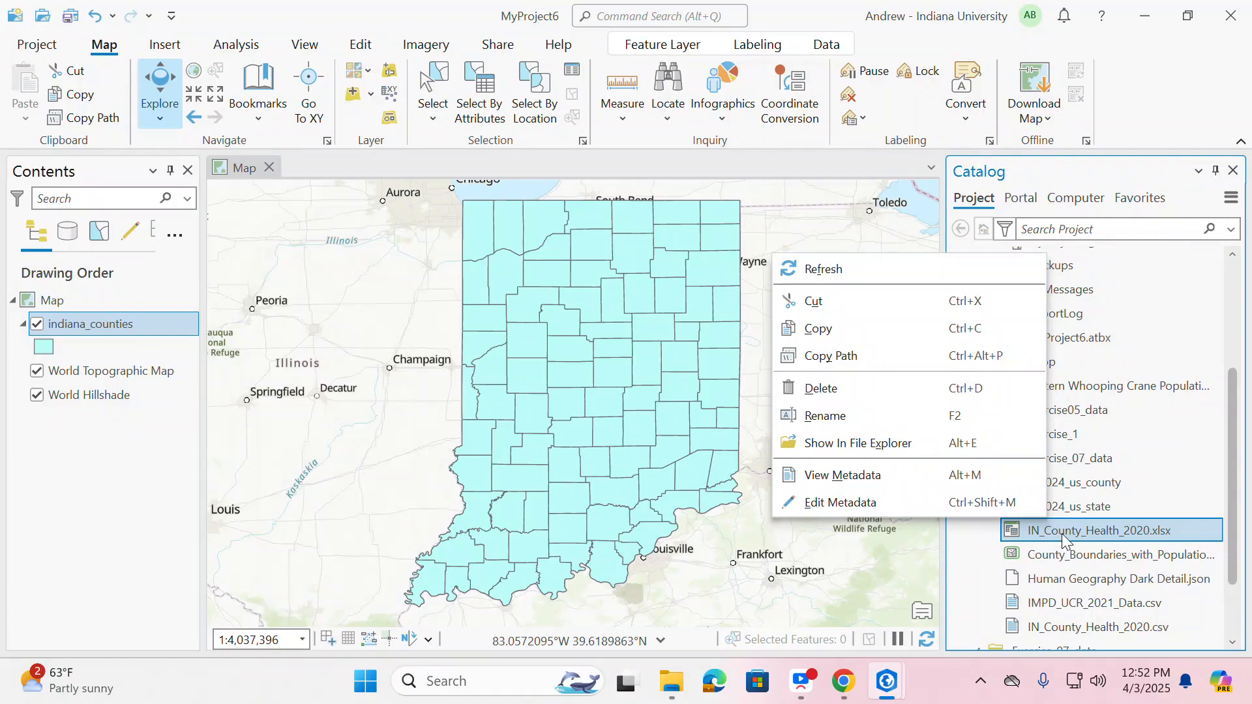
pyautogui.rightClick(1062, 532)
# Step: Start Add Join on the indiana_counties layer, check the available join tables, try to run it without parameters, and close it
pyautogui.rightClick(137, 318)
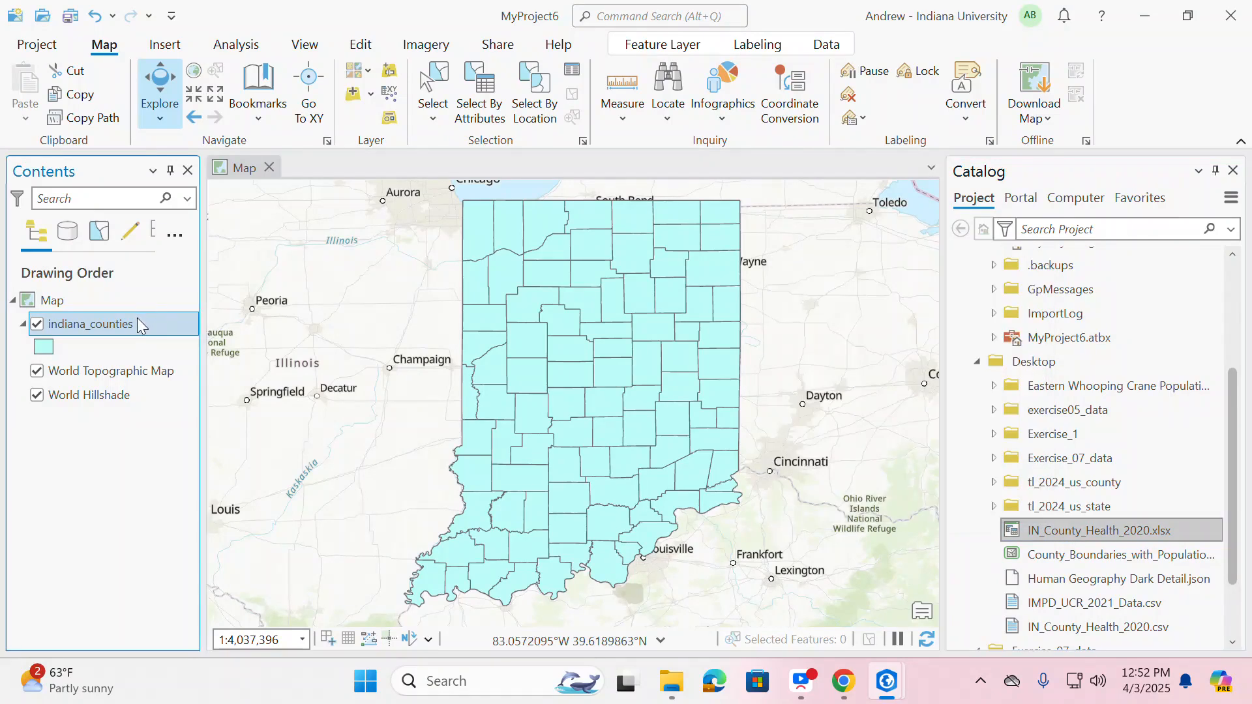
pyautogui.moveTo(166, 317)
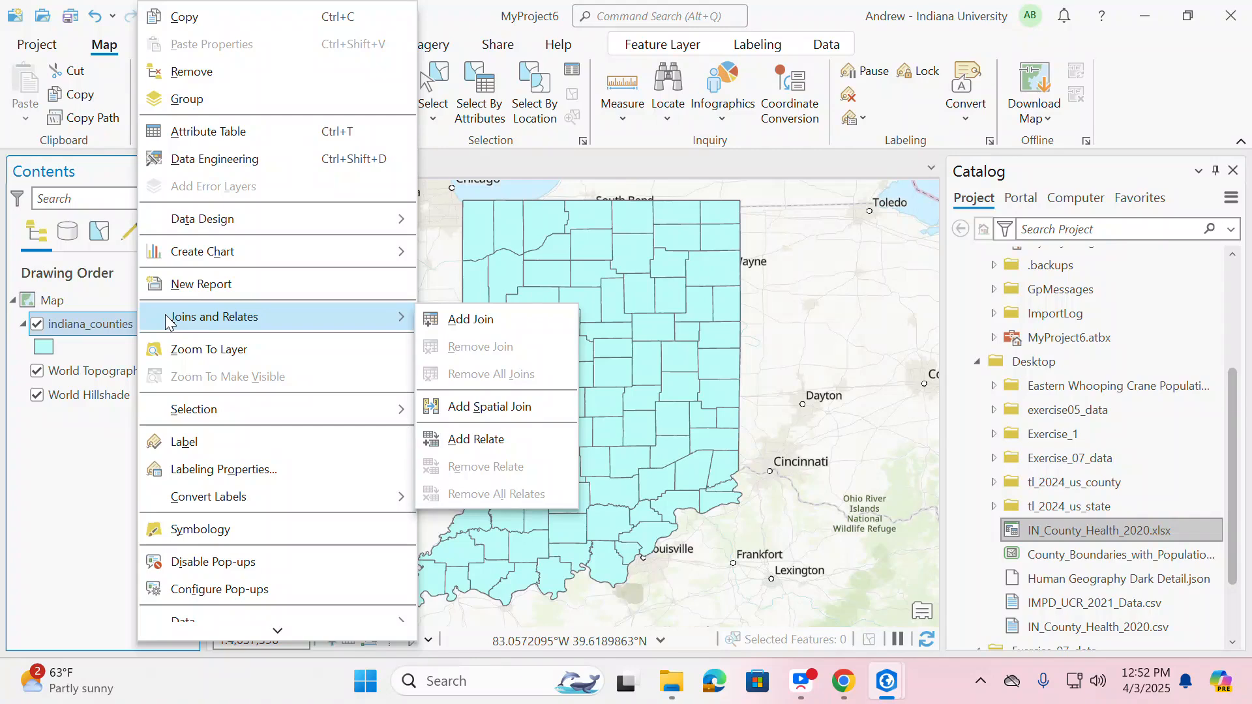
pyautogui.click(471, 319)
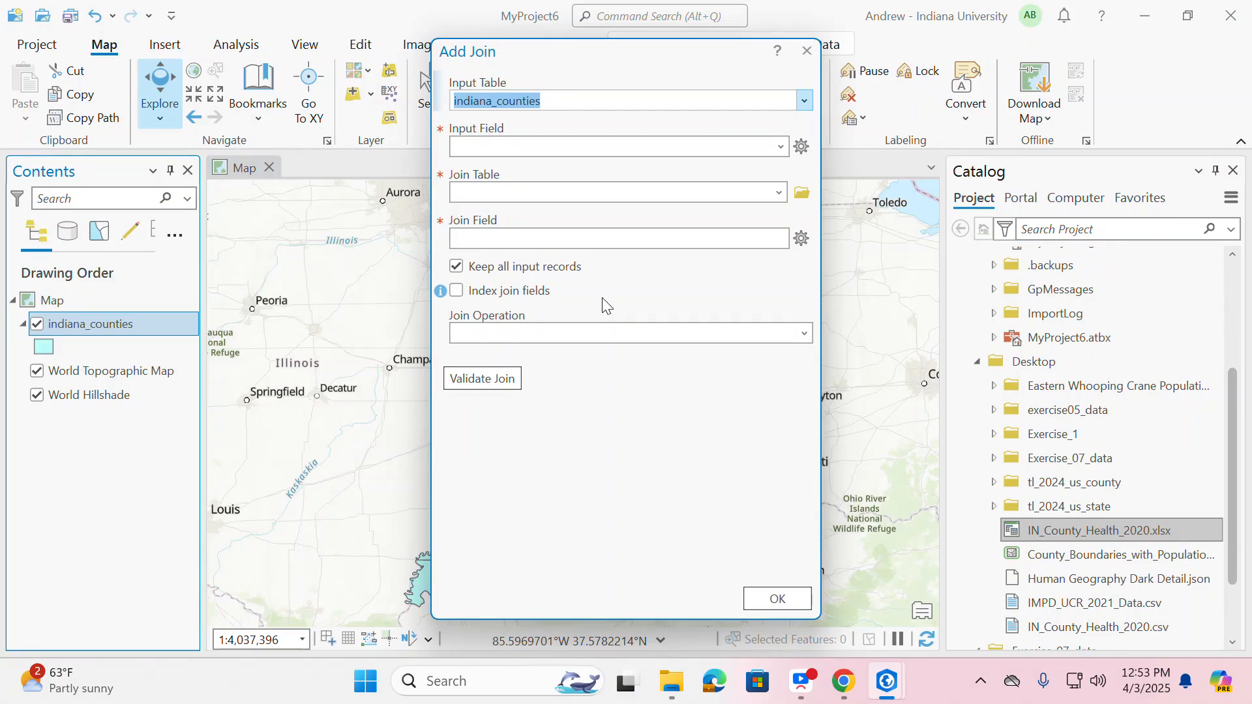
pyautogui.click(775, 194)
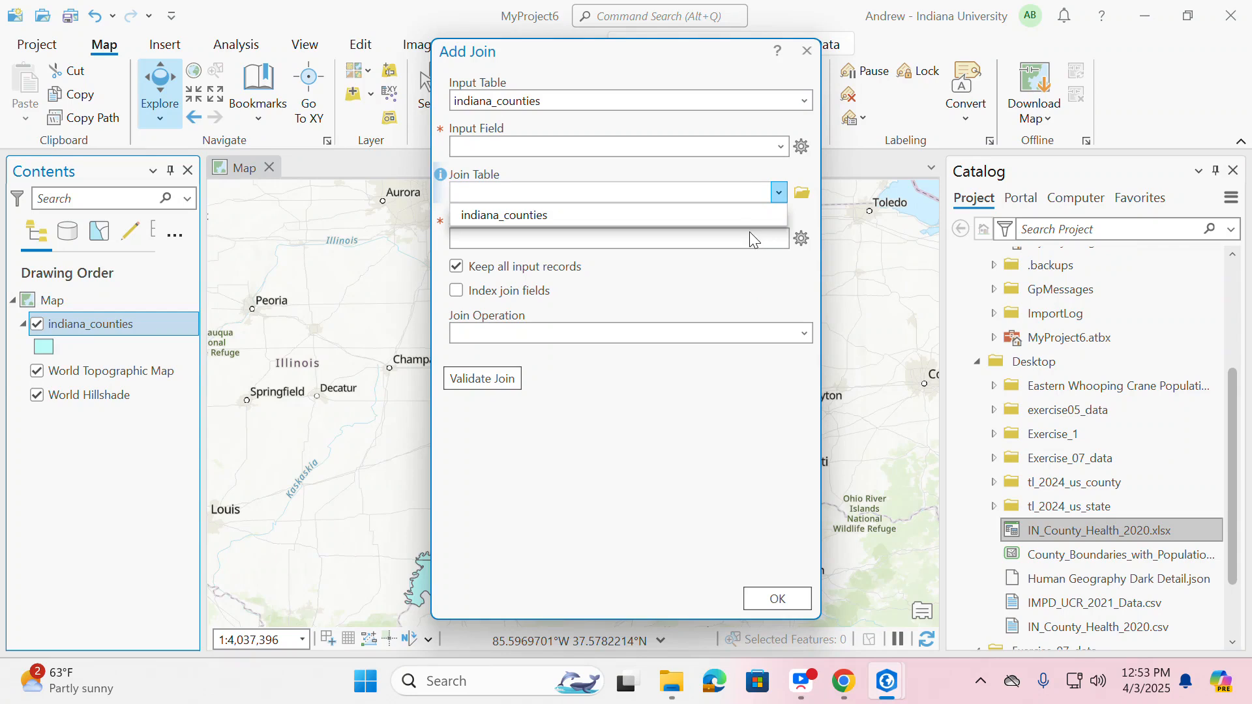
pyautogui.click(745, 279)
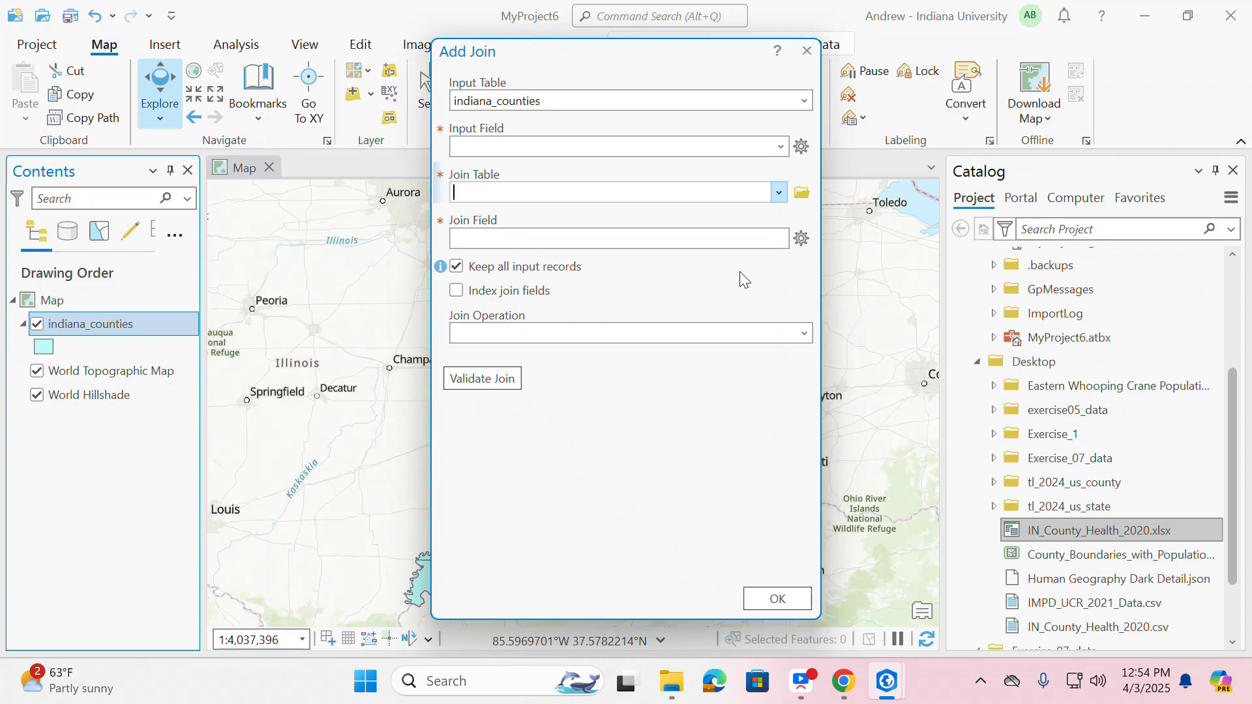
pyautogui.click(745, 598)
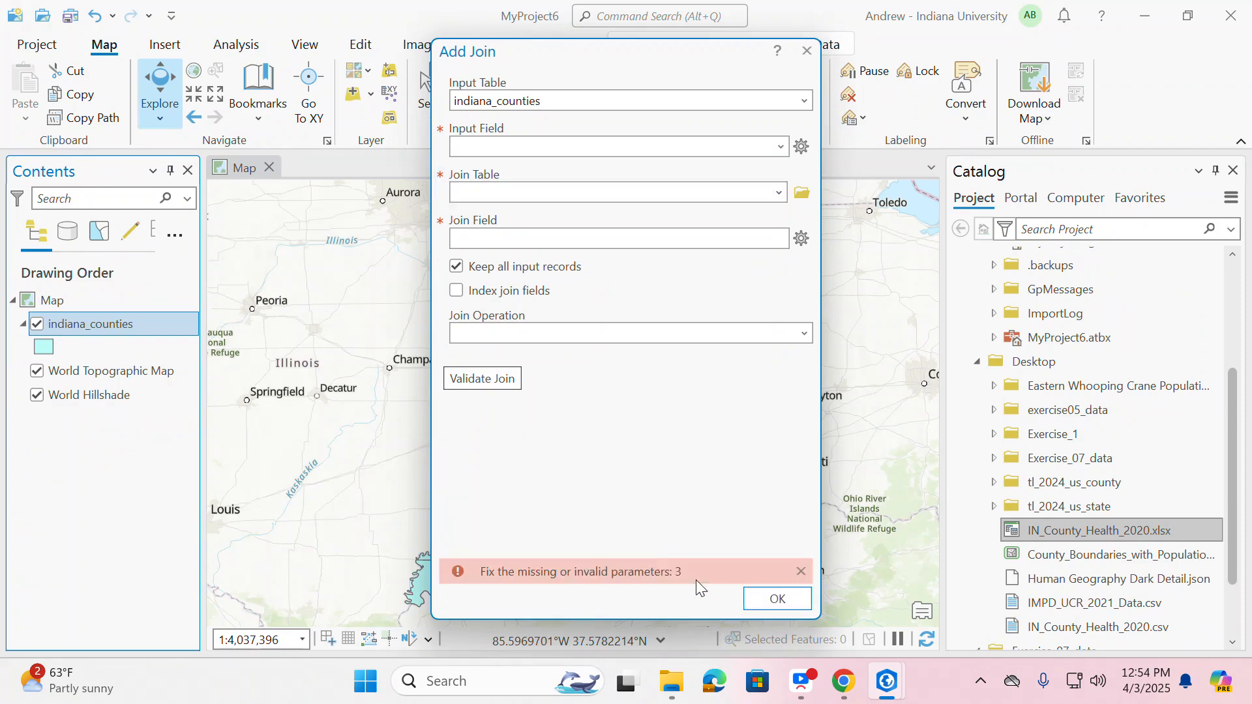
pyautogui.click(807, 51)
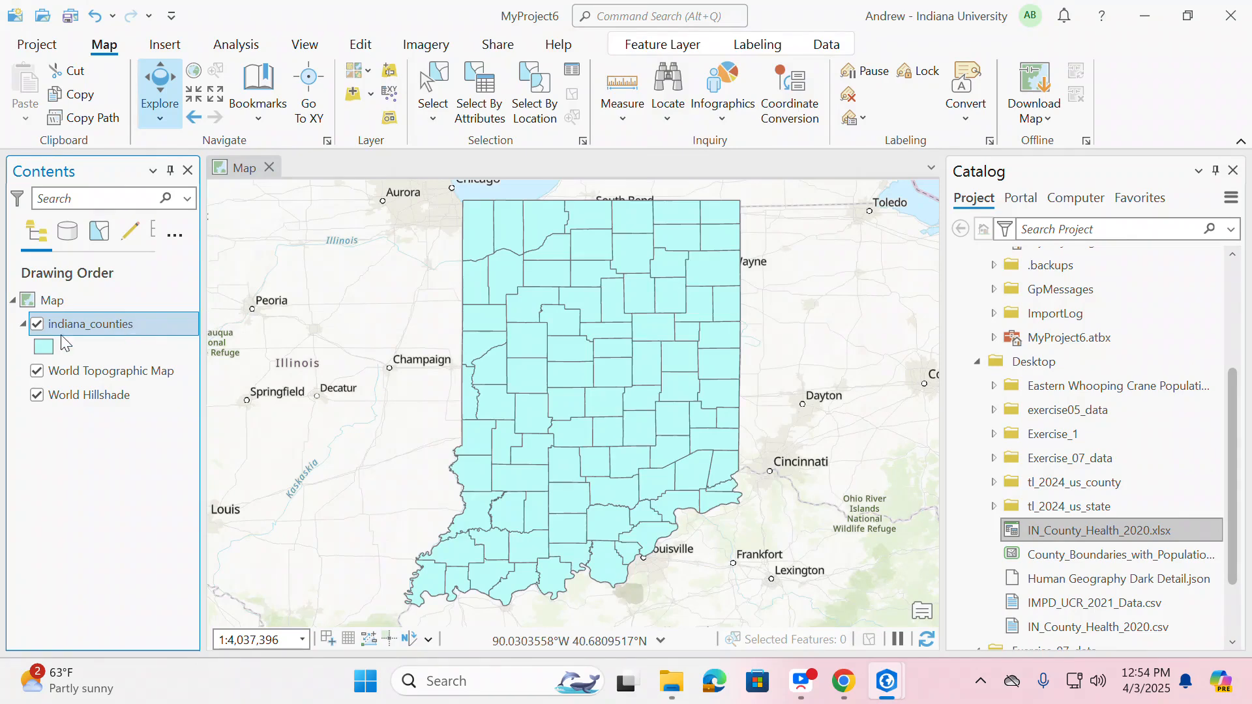
# Step: Symbolize the indiana_counties layer with Bivariate Colors
pyautogui.rightClick(103, 321)
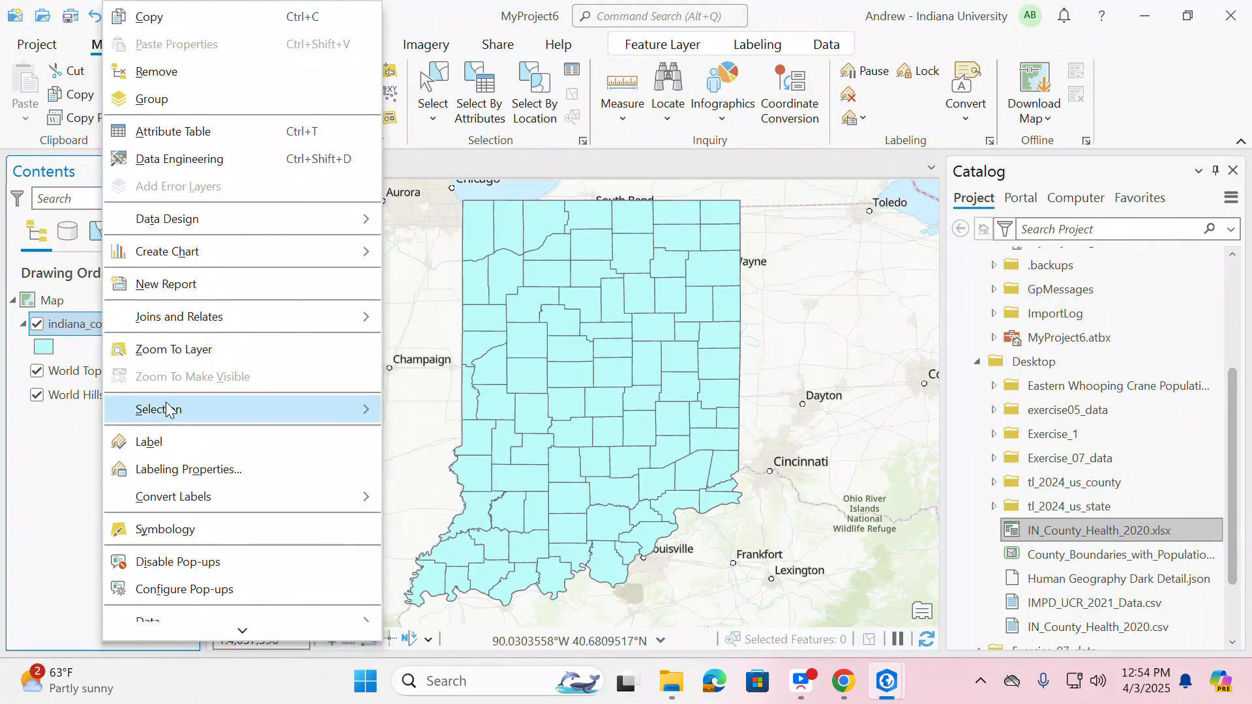
pyautogui.click(206, 530)
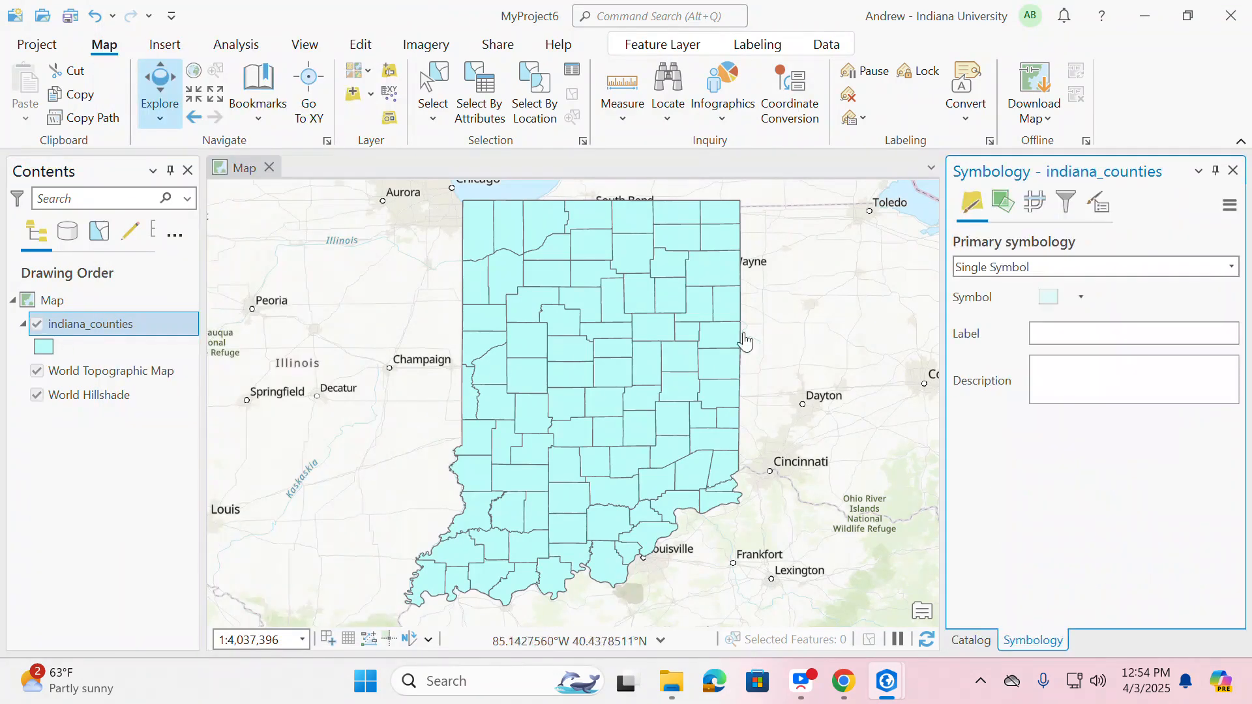
pyautogui.click(1058, 273)
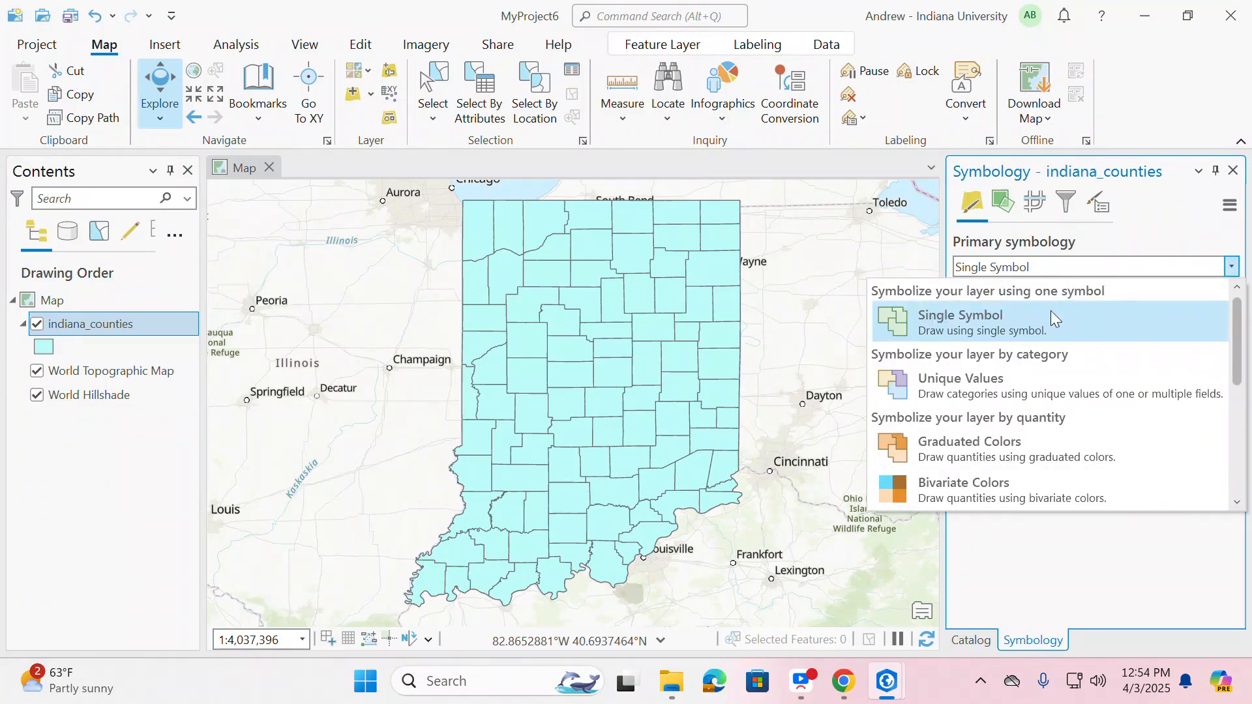
pyautogui.click(1013, 494)
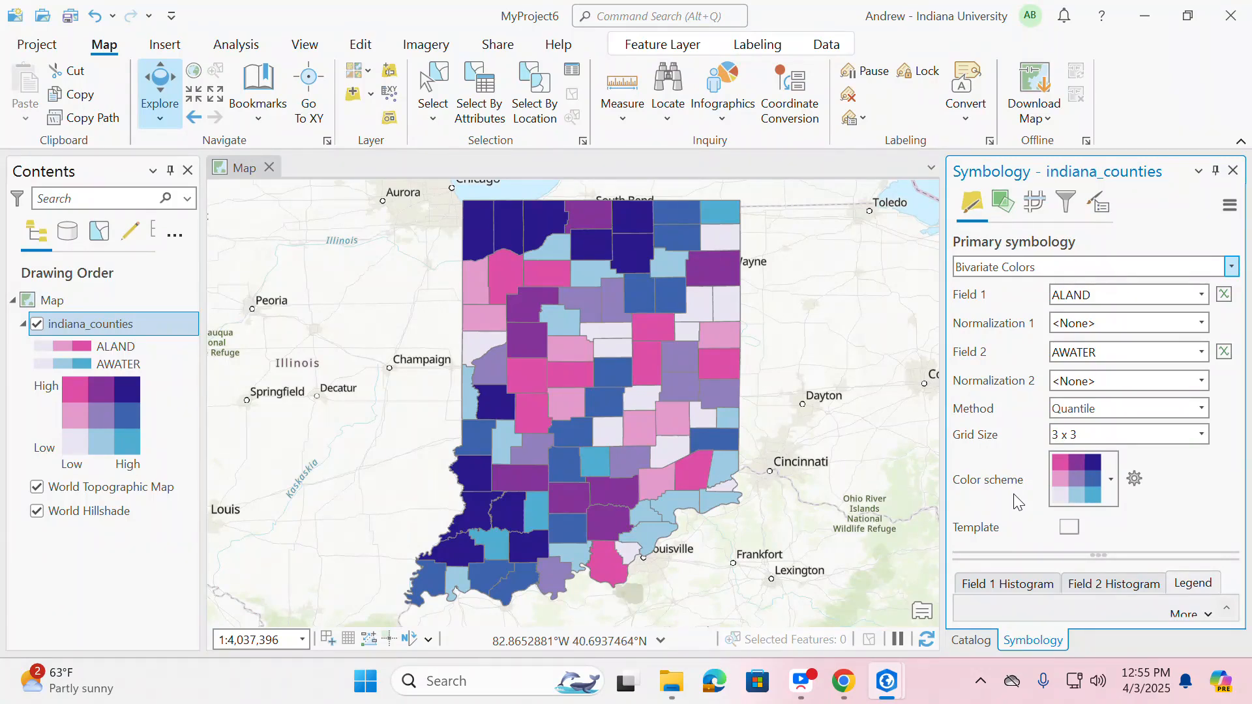
# Step: Browse the Field 1 choices and the available bivariate color schemes for indiana_counties without changing them
pyautogui.click(1202, 295)
pyautogui.click(1202, 294)
pyautogui.click(1111, 483)
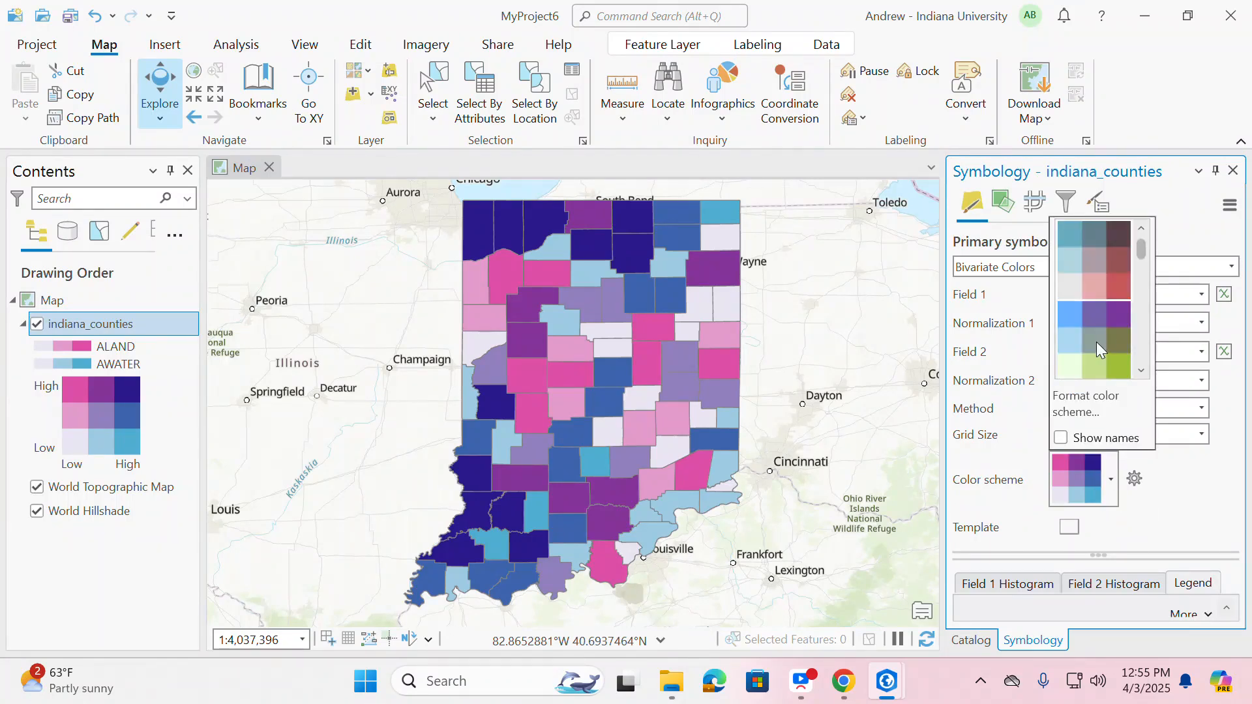
pyautogui.scroll(-6, 1099, 344)
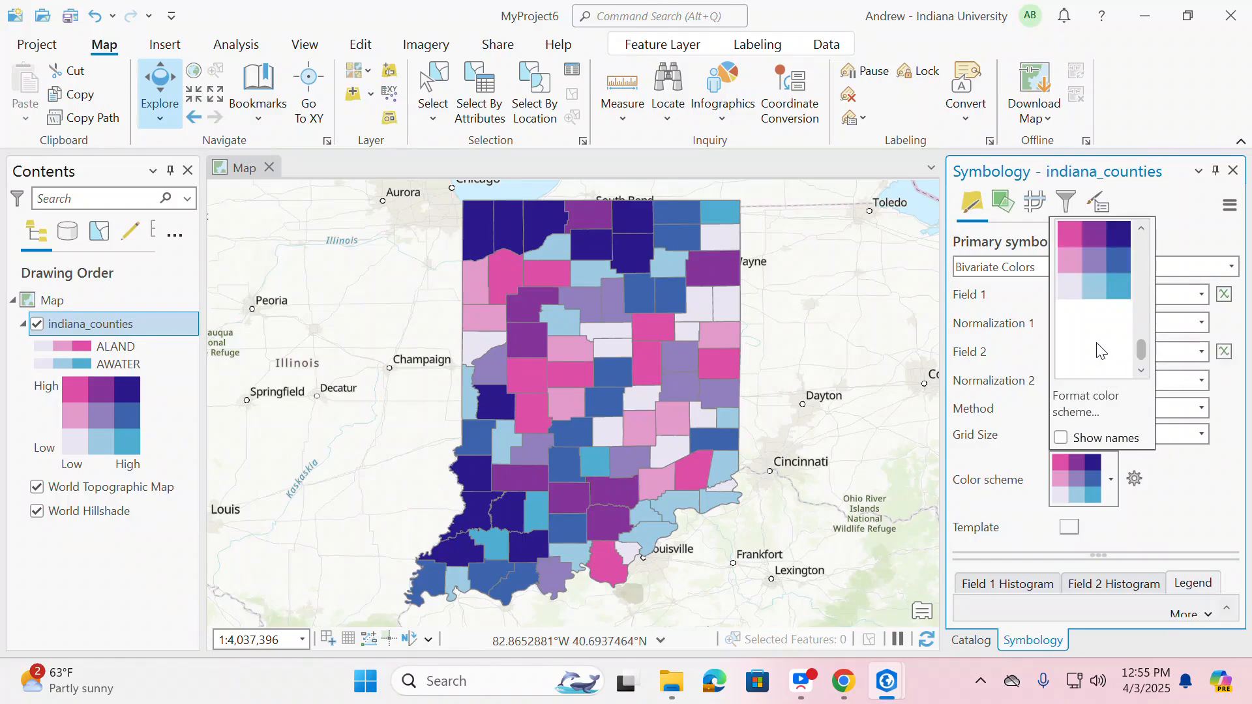
pyautogui.scroll(6, 1099, 356)
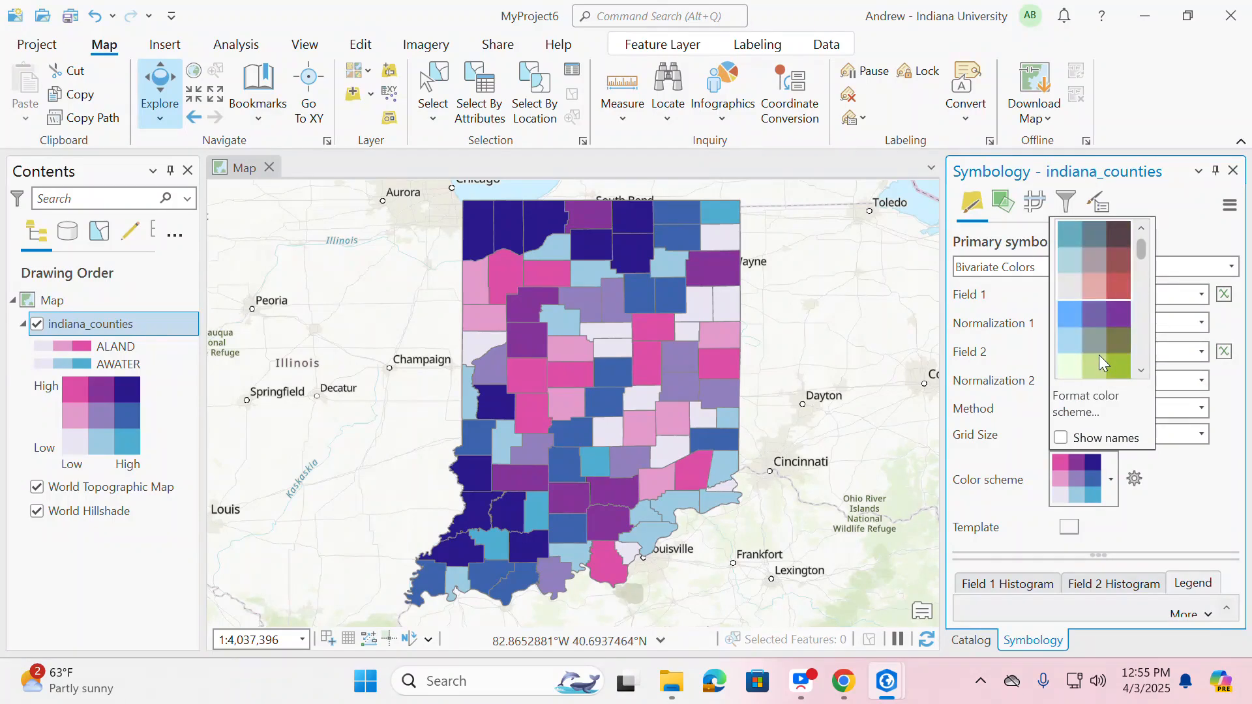
pyautogui.scroll(-6, 1100, 356)
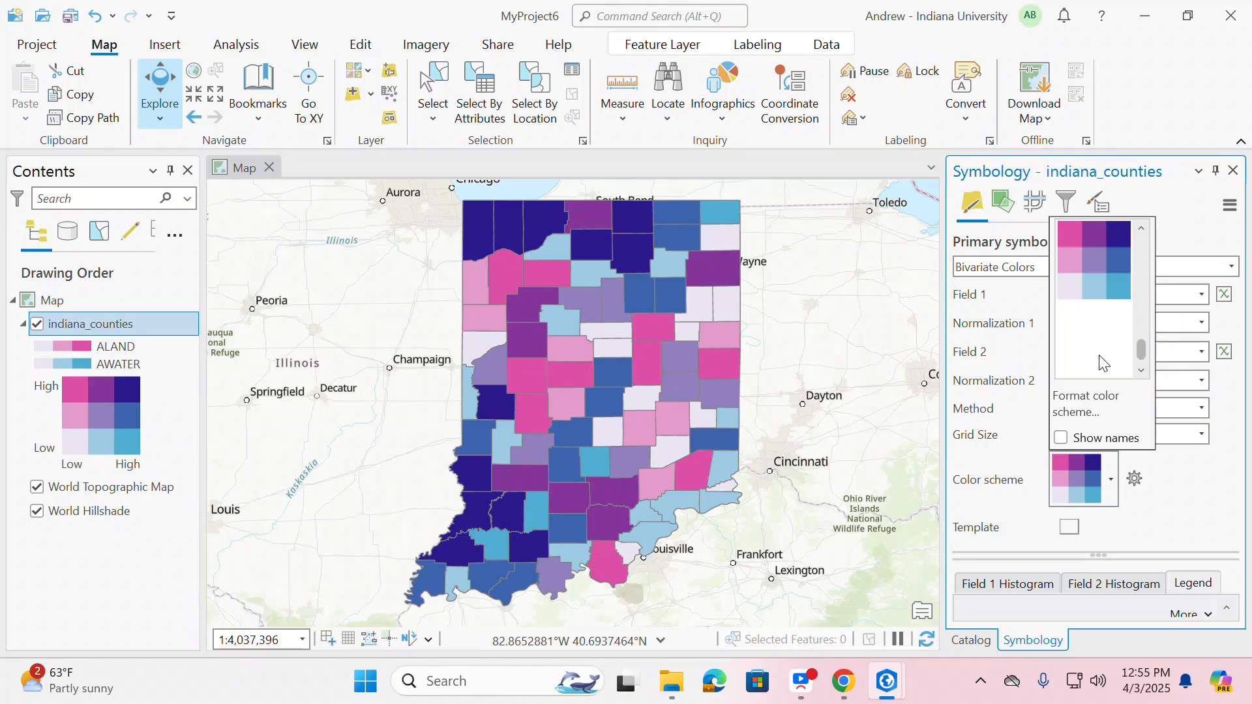
pyautogui.click(1169, 515)
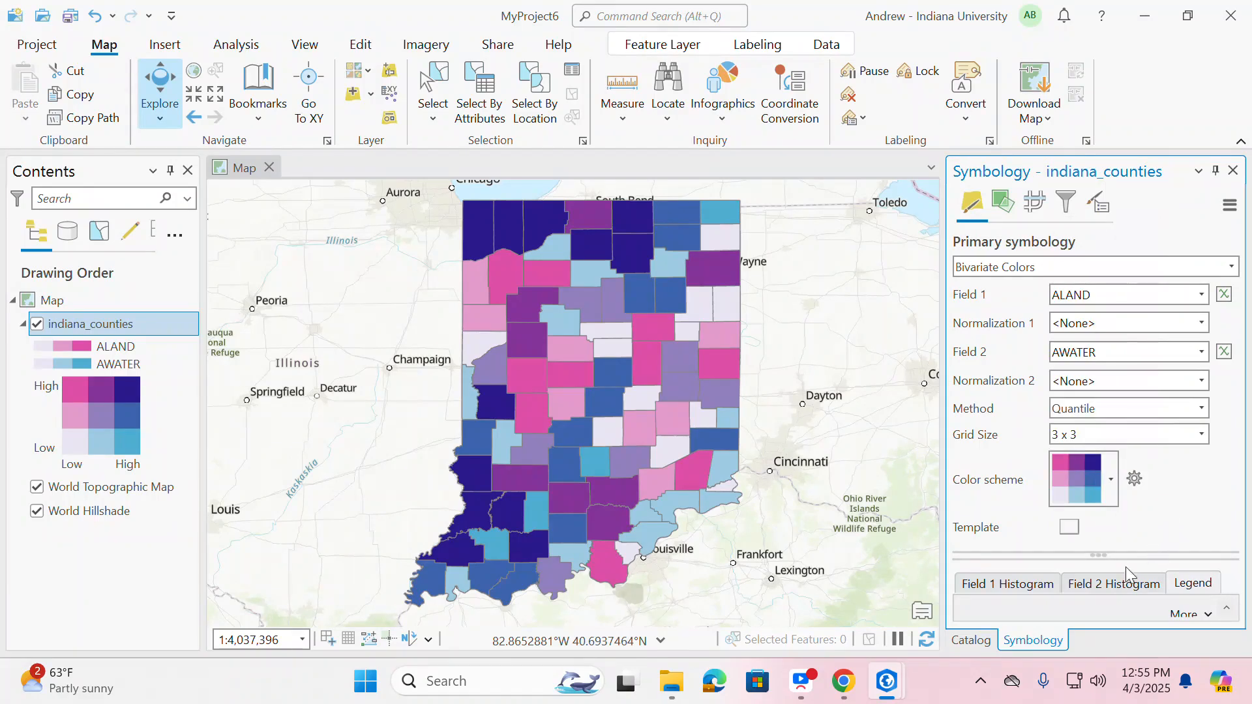
# Step: Enlarge the legend settings area and set the bivariate legend's orientation to High values
pyautogui.moveTo(1110, 555); pyautogui.dragTo(1117, 288)
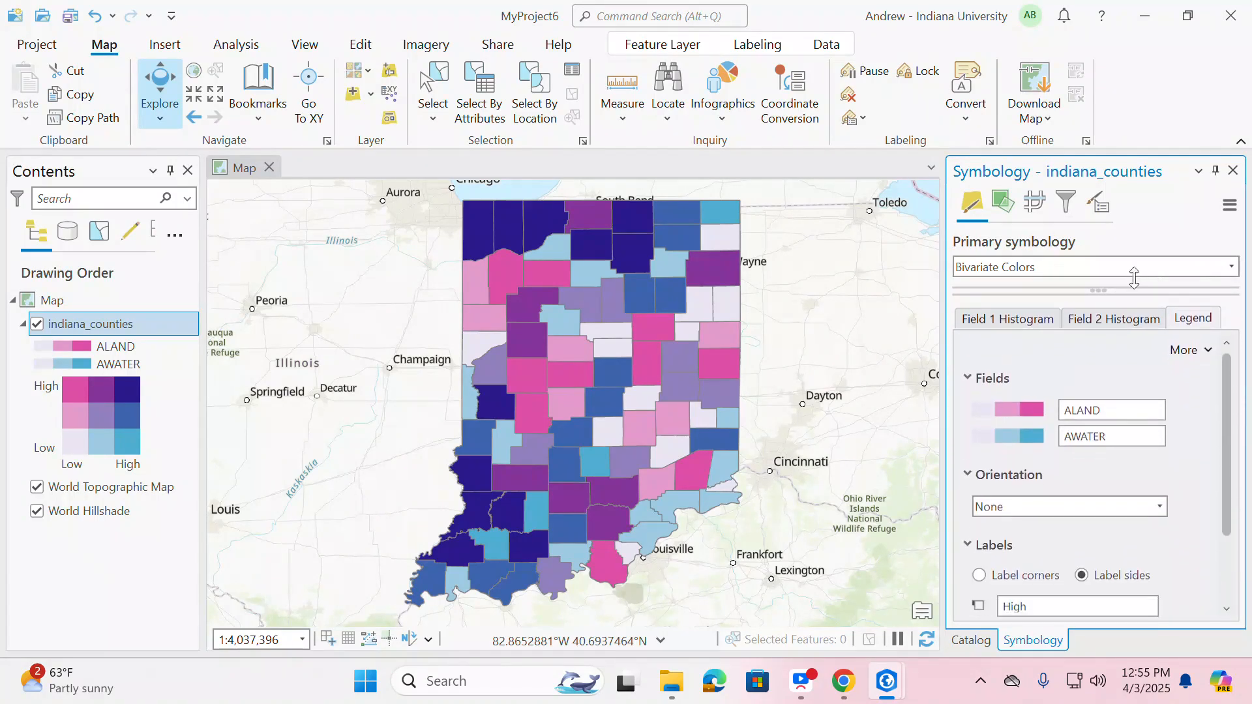
pyautogui.scroll(-1, 1207, 531)
pyautogui.scroll(1, 1207, 523)
pyautogui.scroll(-2, 1206, 523)
pyautogui.scroll(2, 1198, 520)
pyautogui.scroll(-2, 1177, 503)
pyautogui.scroll(1, 1177, 504)
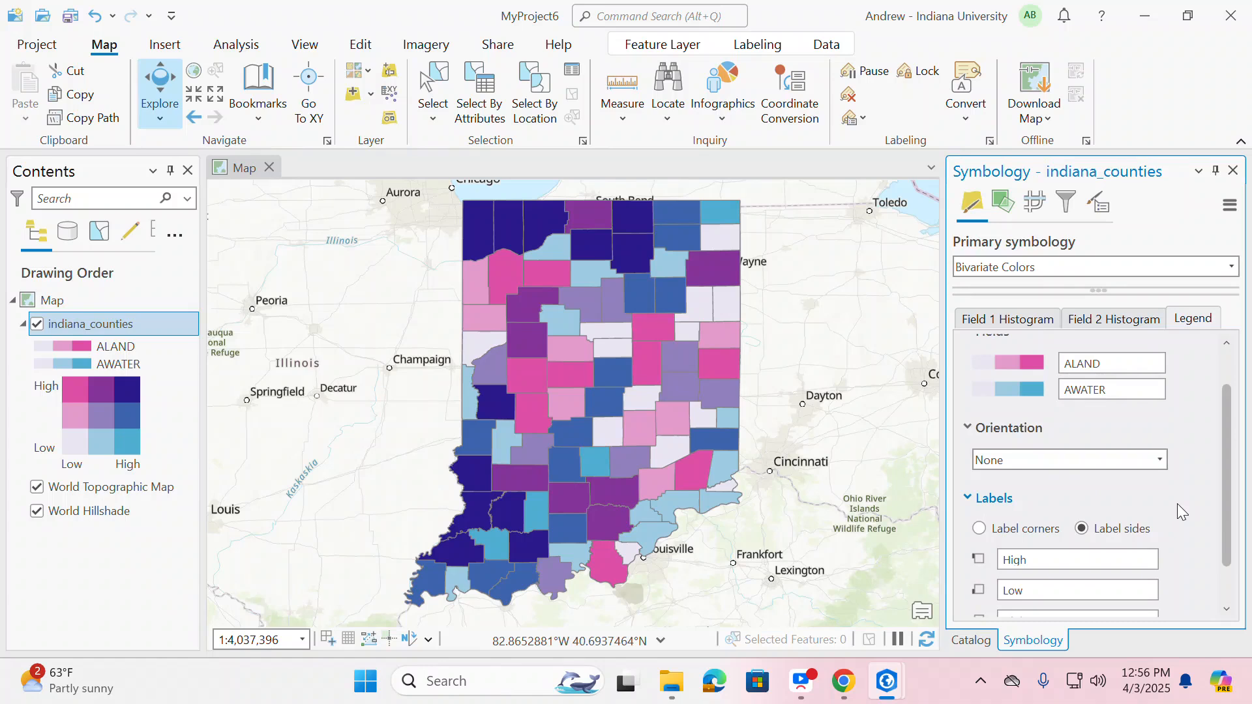
pyautogui.click(1161, 461)
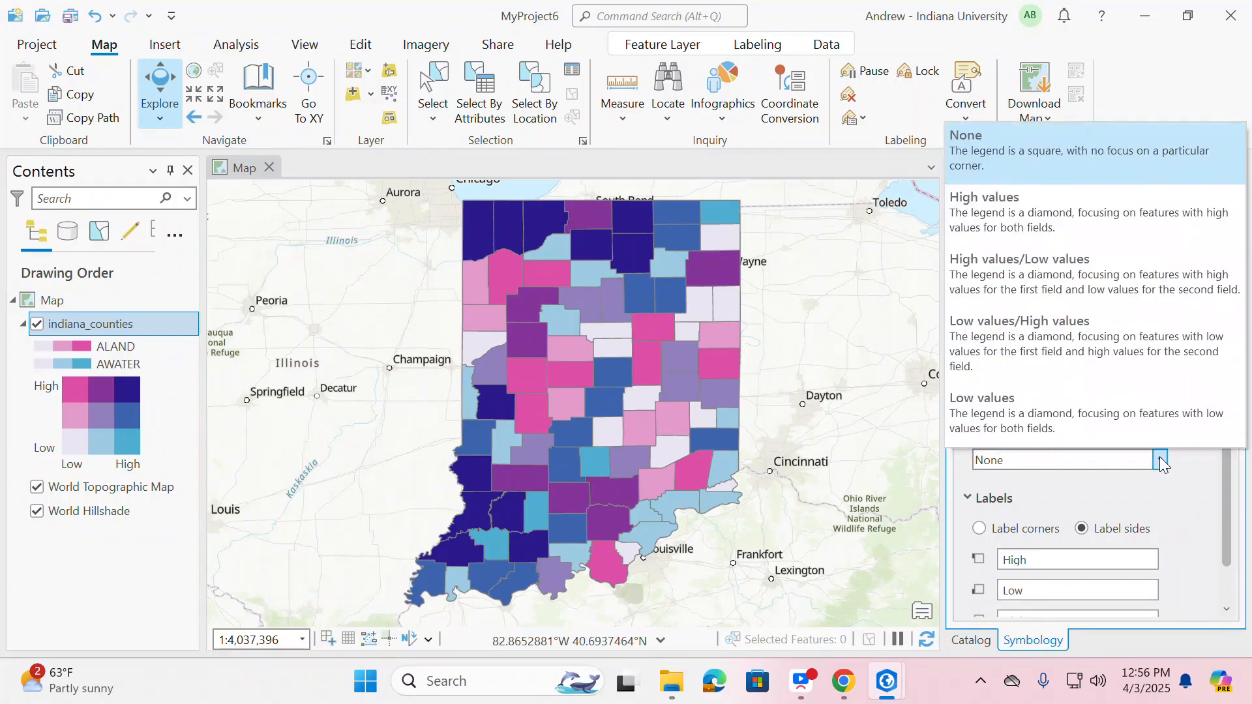
pyautogui.click(1106, 221)
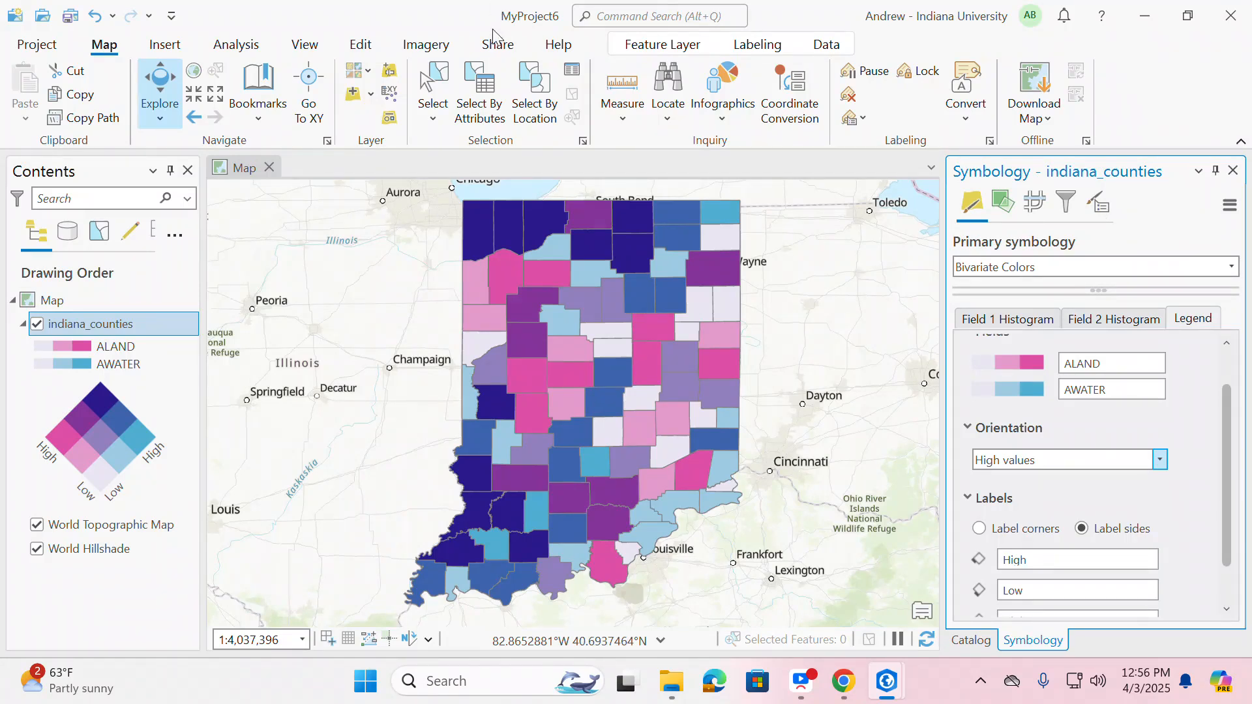
# Step: Create a new ANSI portrait Letter layout, 8.5" x 11"
pyautogui.click(170, 44)
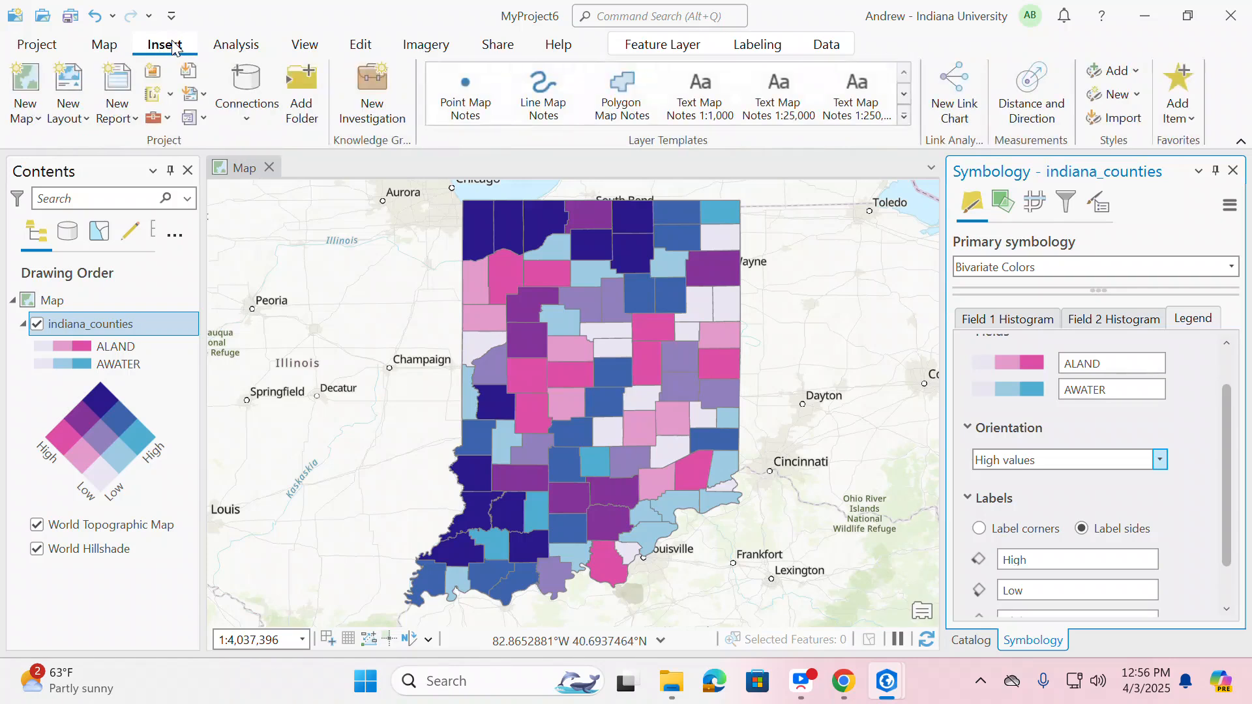
pyautogui.click(68, 95)
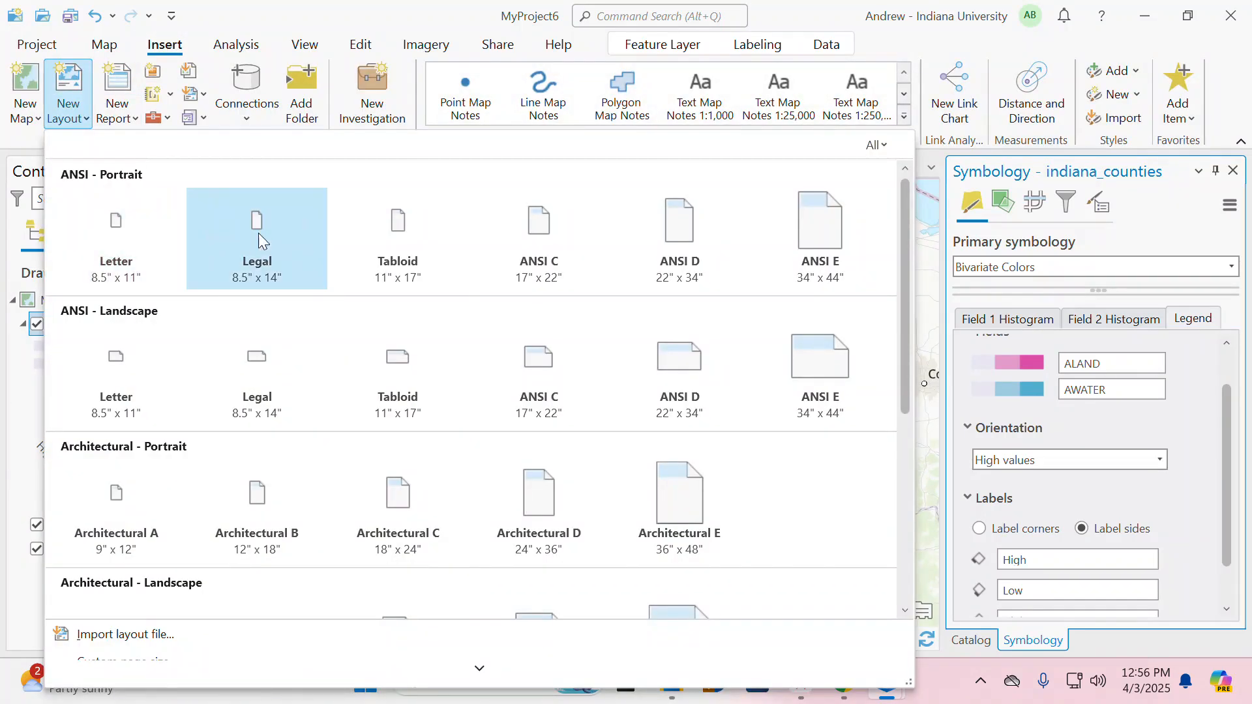
pyautogui.click(121, 228)
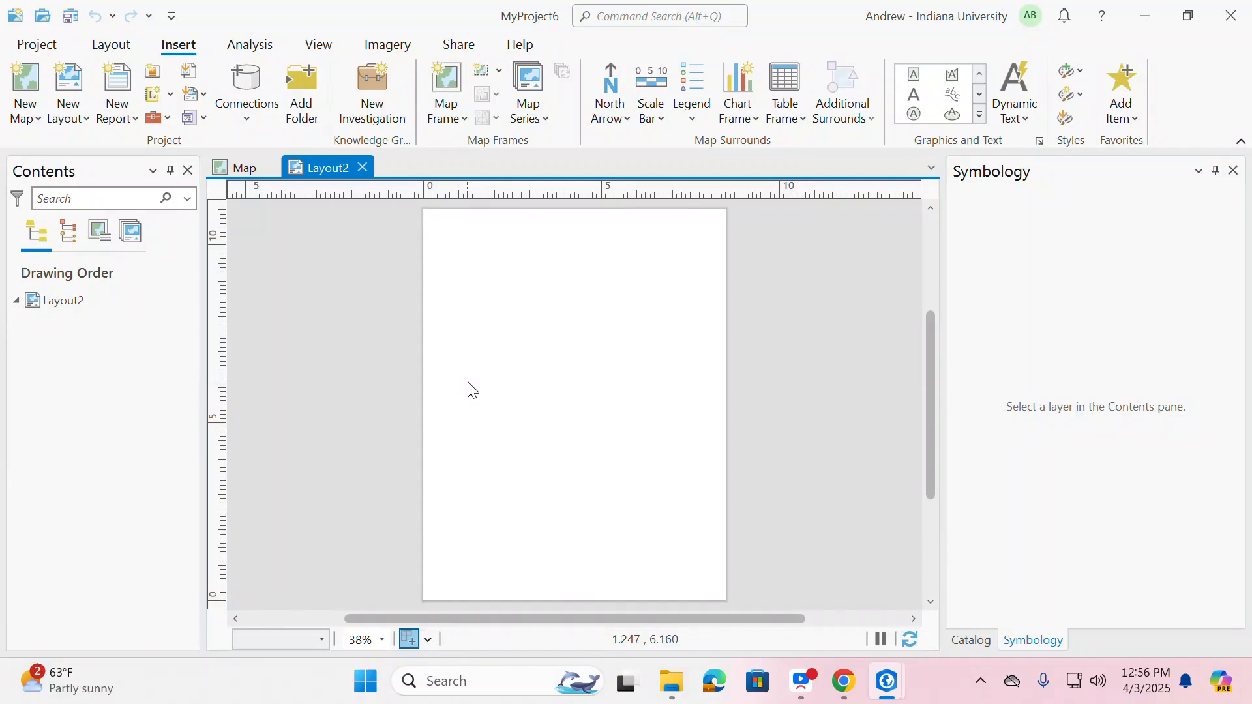
# Step: Insert a map frame of the Map view at 1:4,037,396 that fills the whole layout page
pyautogui.click(447, 93)
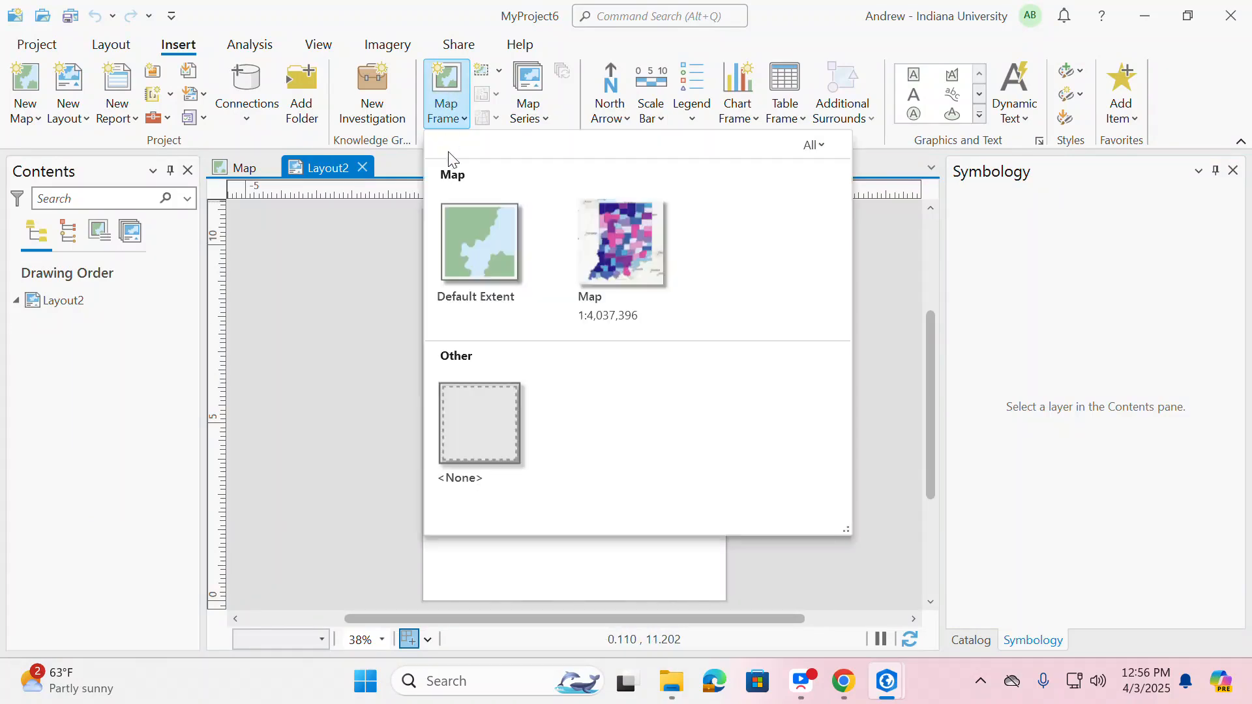
pyautogui.click(624, 250)
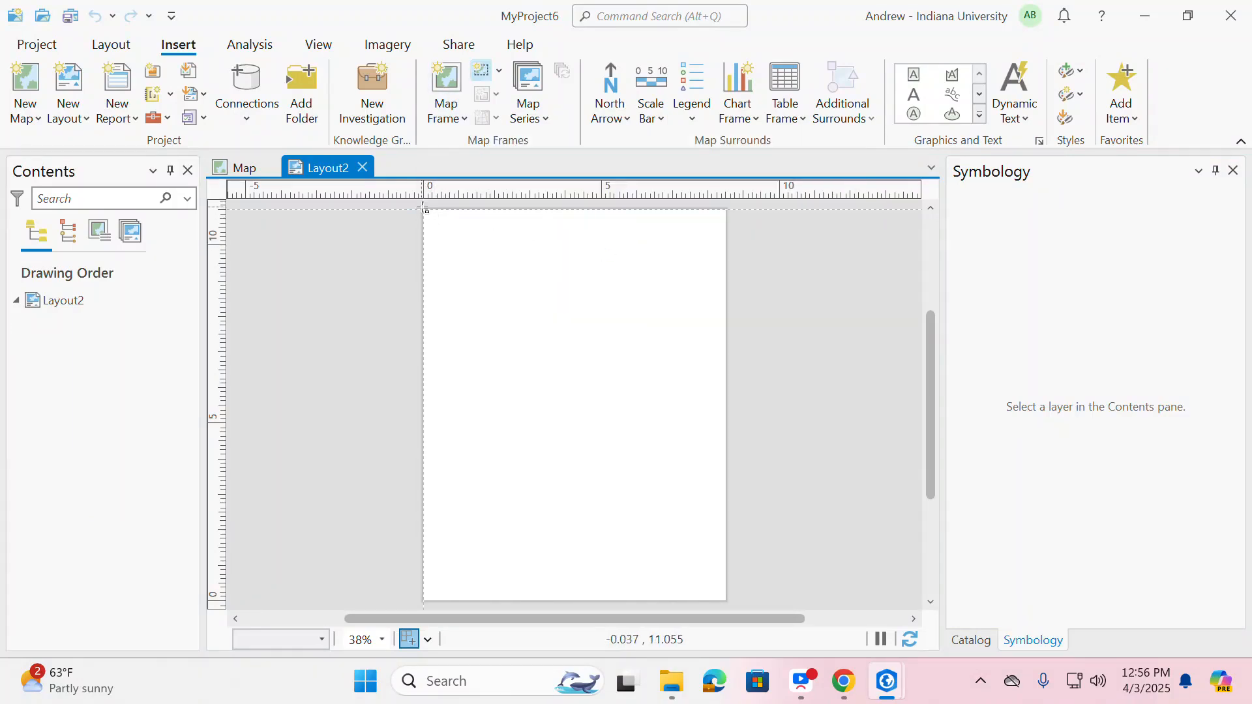
pyautogui.moveTo(422, 209)
pyautogui.mouseDown()
pyautogui.moveTo(453, 291)
pyautogui.moveTo(728, 599)
pyautogui.mouseUp()
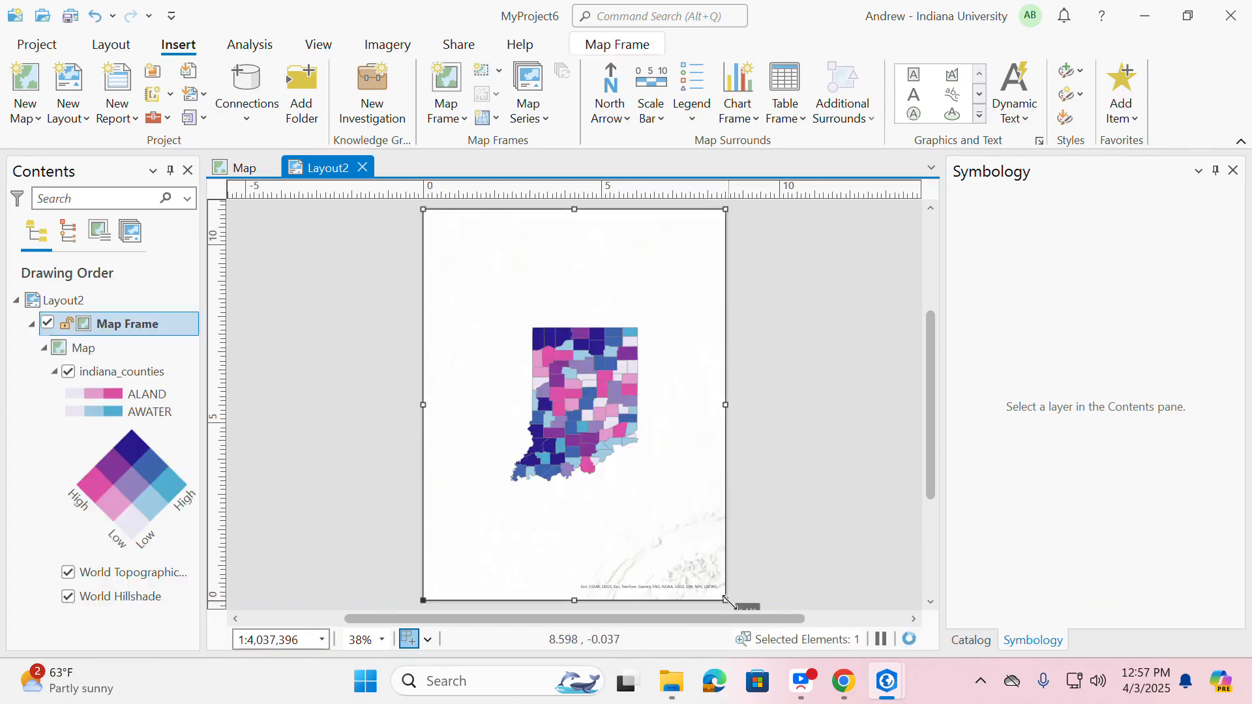
# Step: Activate the map frame, enlarge and recentre Indiana on the page at 1:2,583,934, and return to layout editing
pyautogui.rightClick(593, 467)
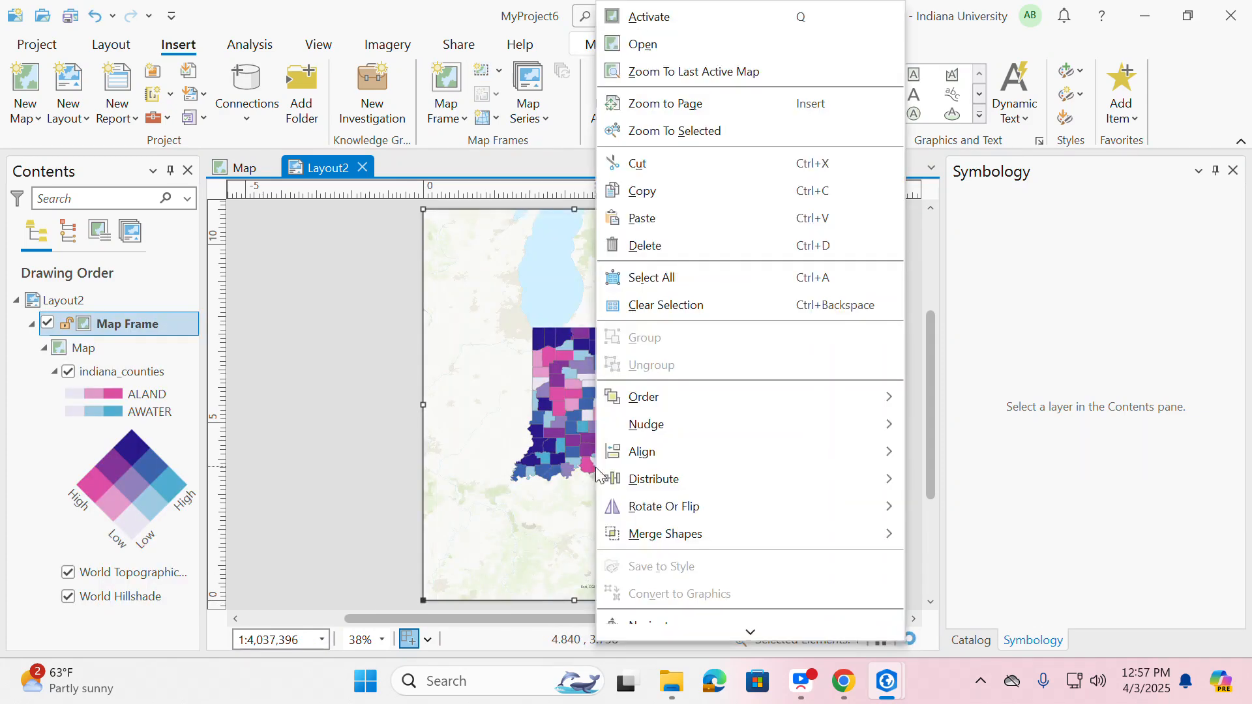
pyautogui.click(670, 31)
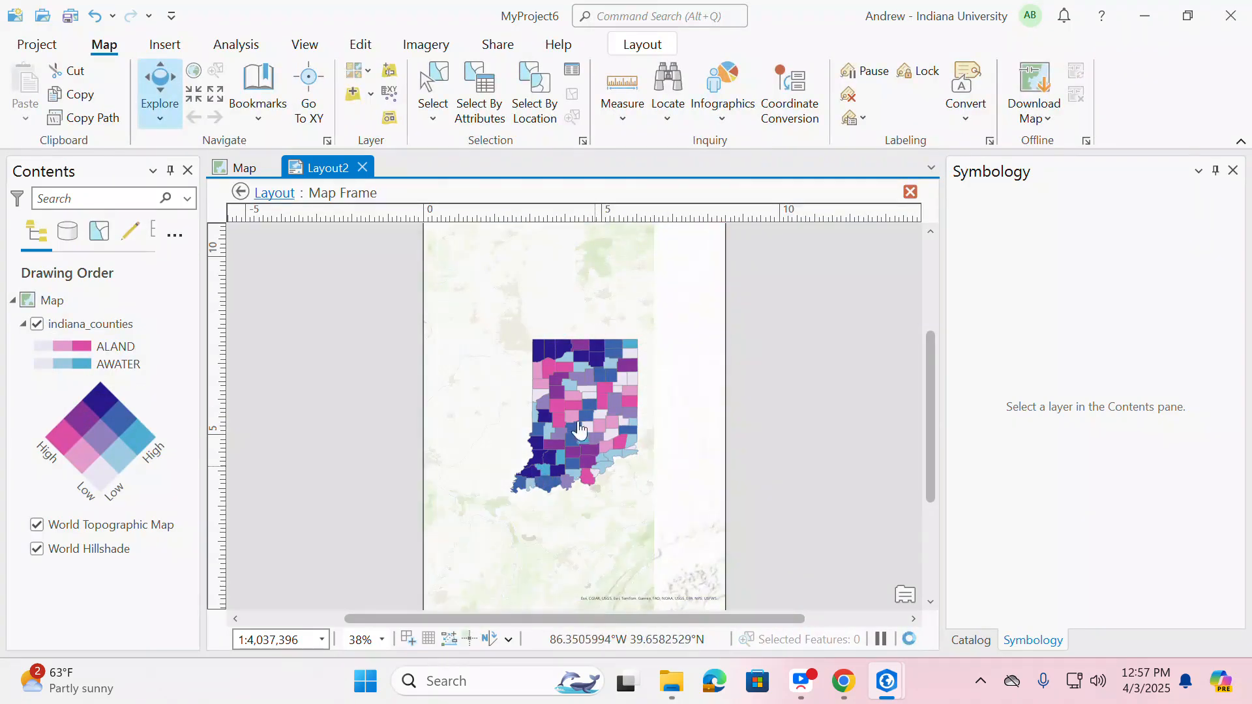
pyautogui.scroll(3, 579, 431)
pyautogui.scroll(-1, 545, 441)
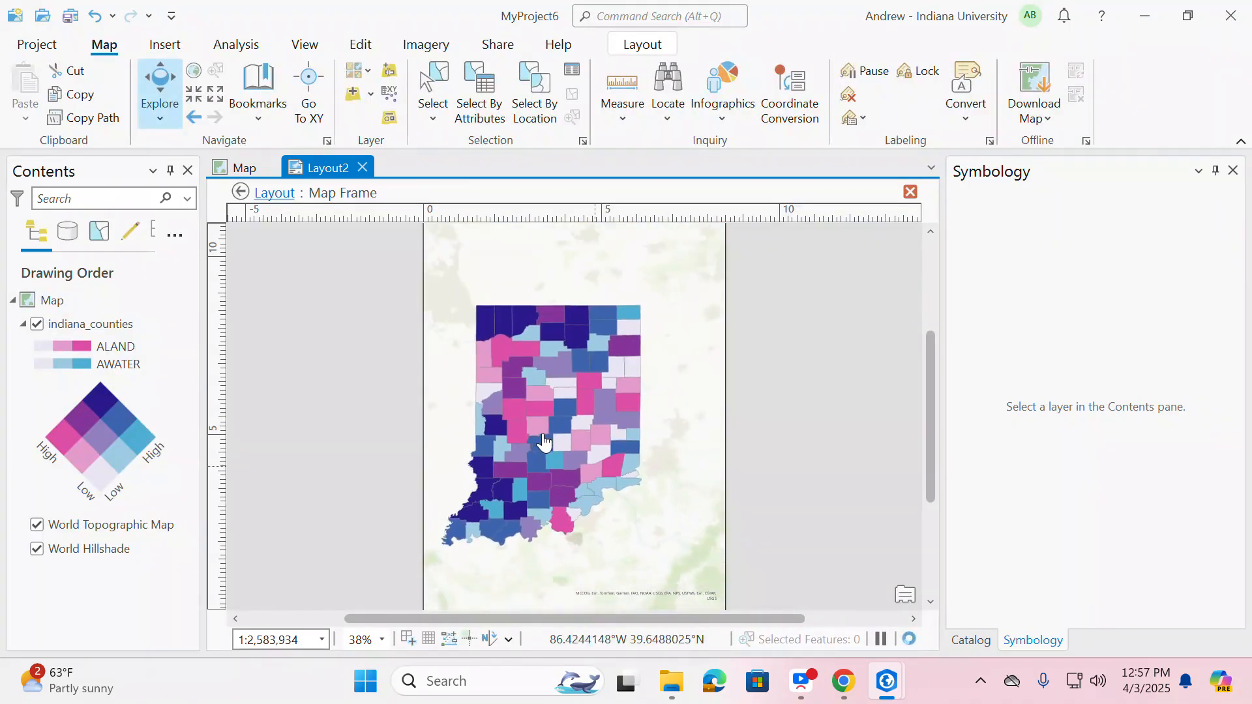
pyautogui.moveTo(545, 441); pyautogui.dragTo(551, 416)
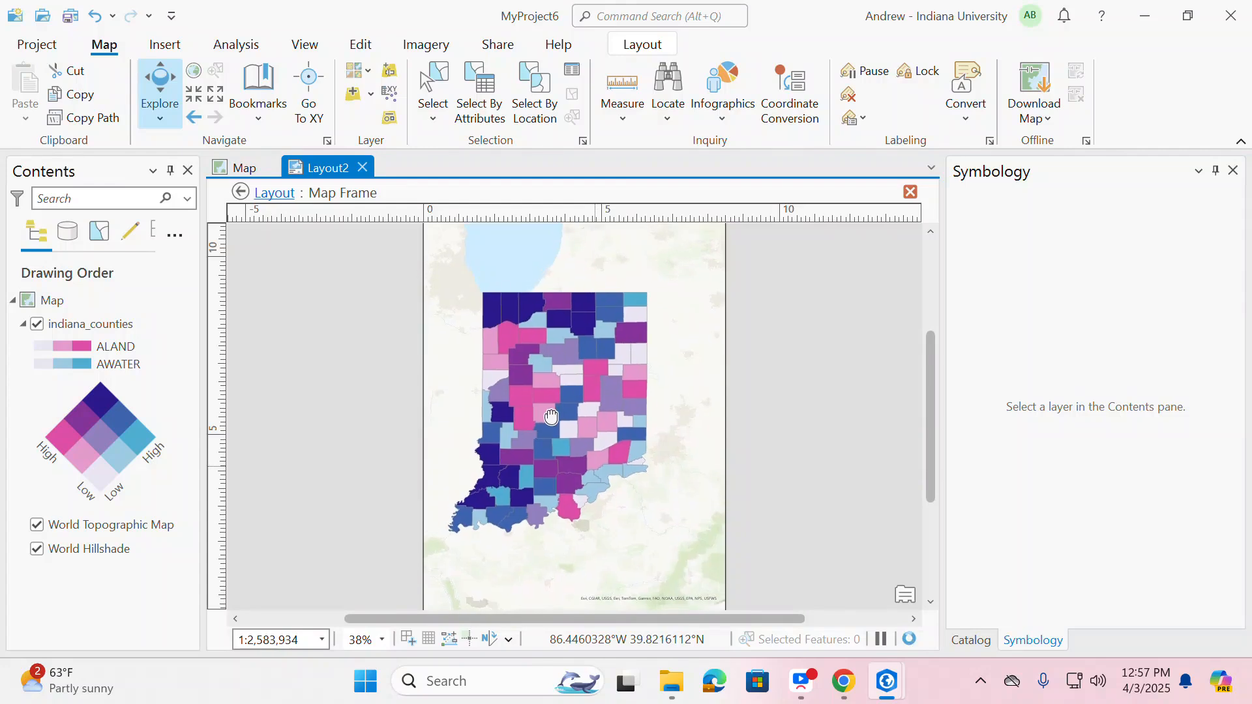
pyautogui.scroll(2, 551, 418)
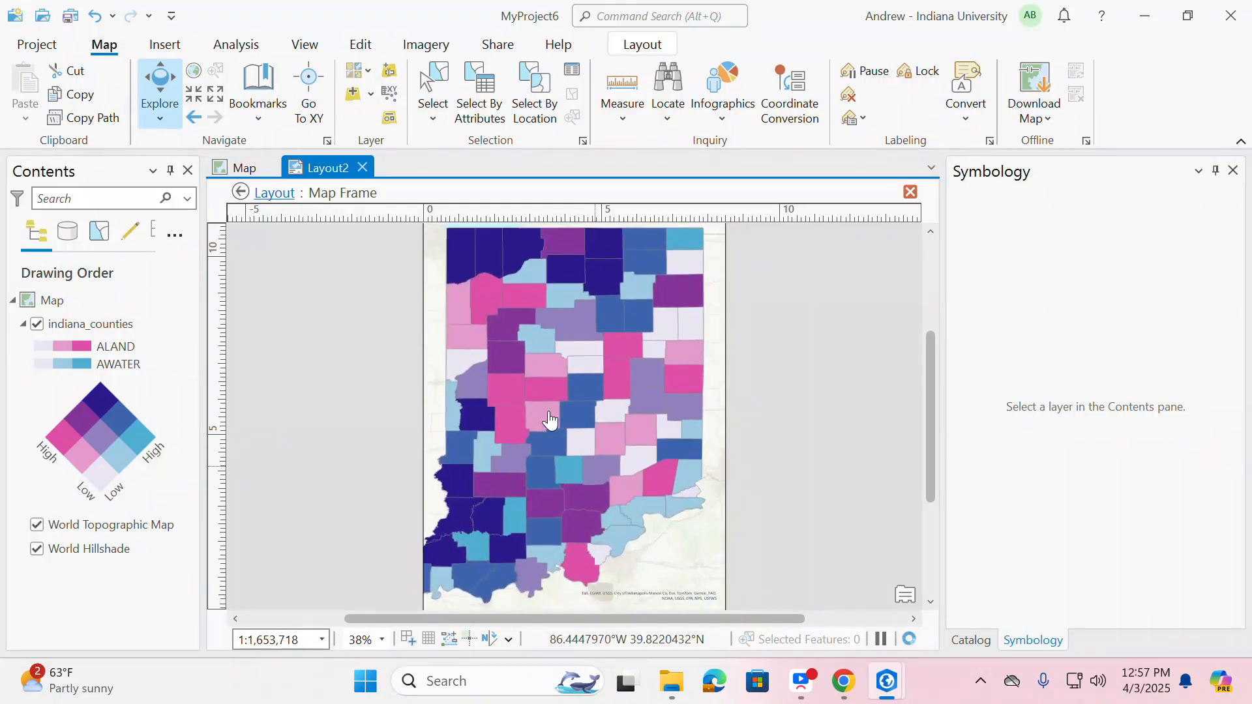
pyautogui.scroll(-2, 550, 421)
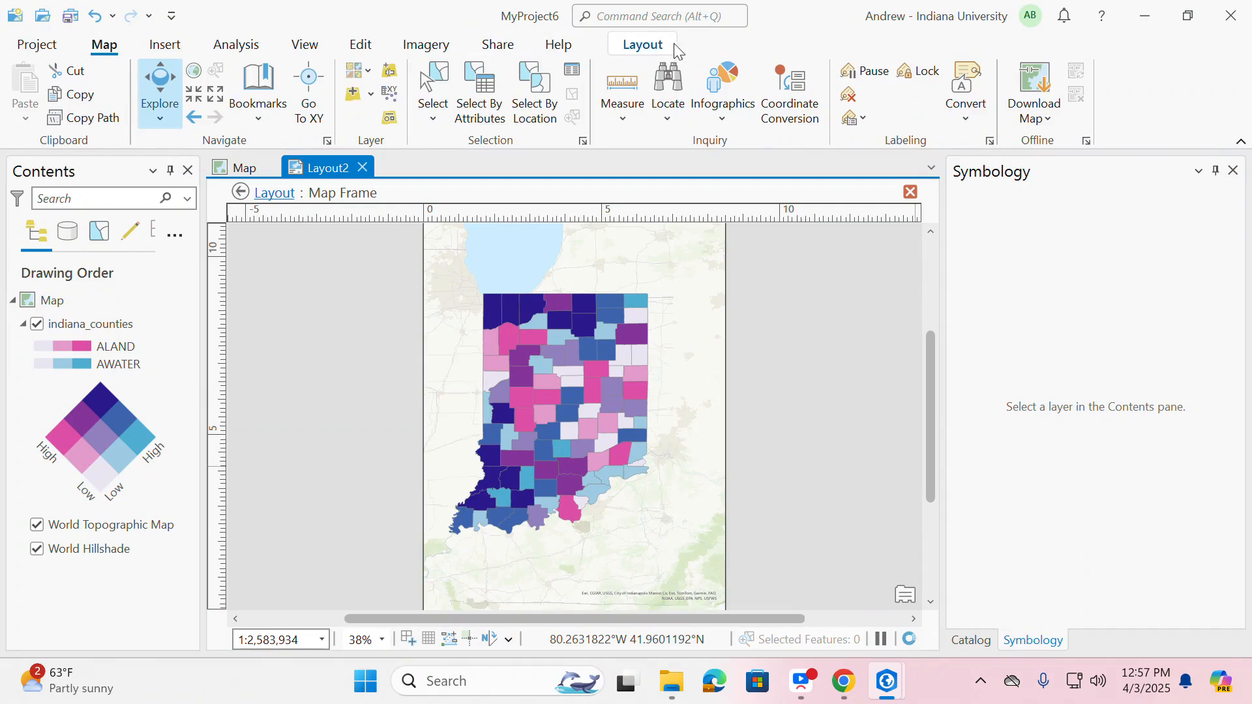
pyautogui.click(643, 44)
pyautogui.click(150, 97)
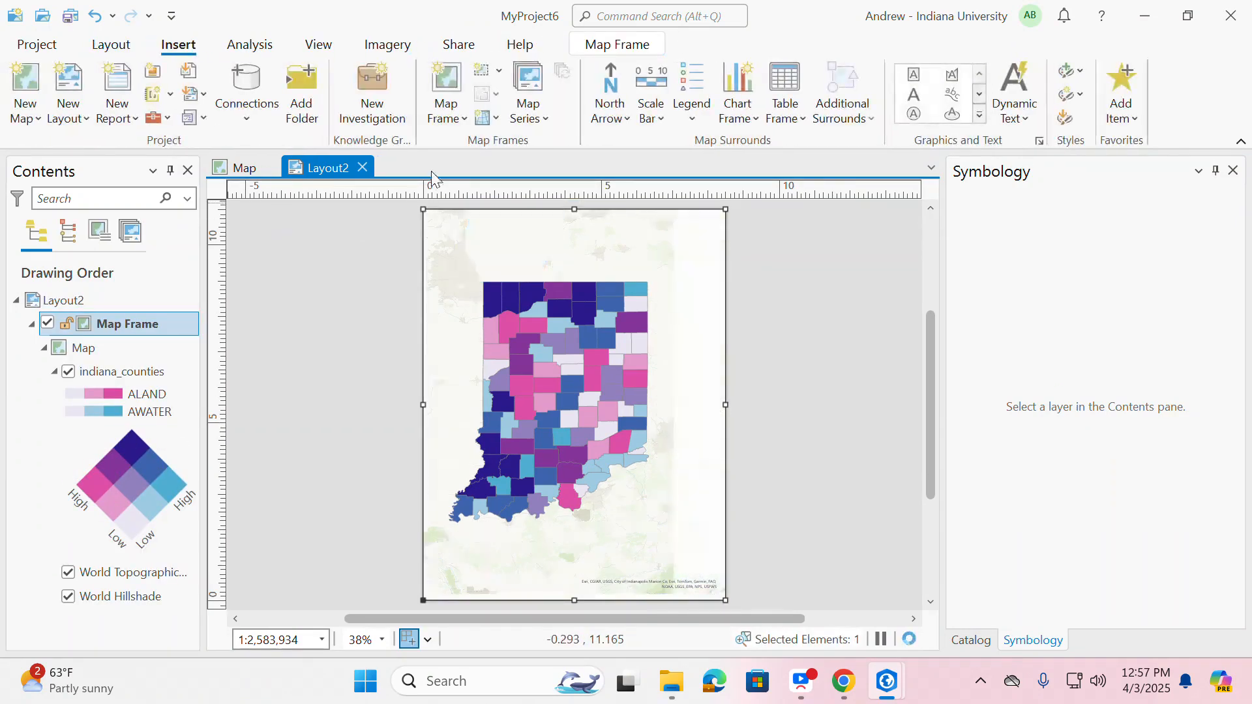
# Step: Insert a Legend 1 style legend southeast of Indiana on the page and narrow its frame to about 1.9 in wide
pyautogui.click(693, 118)
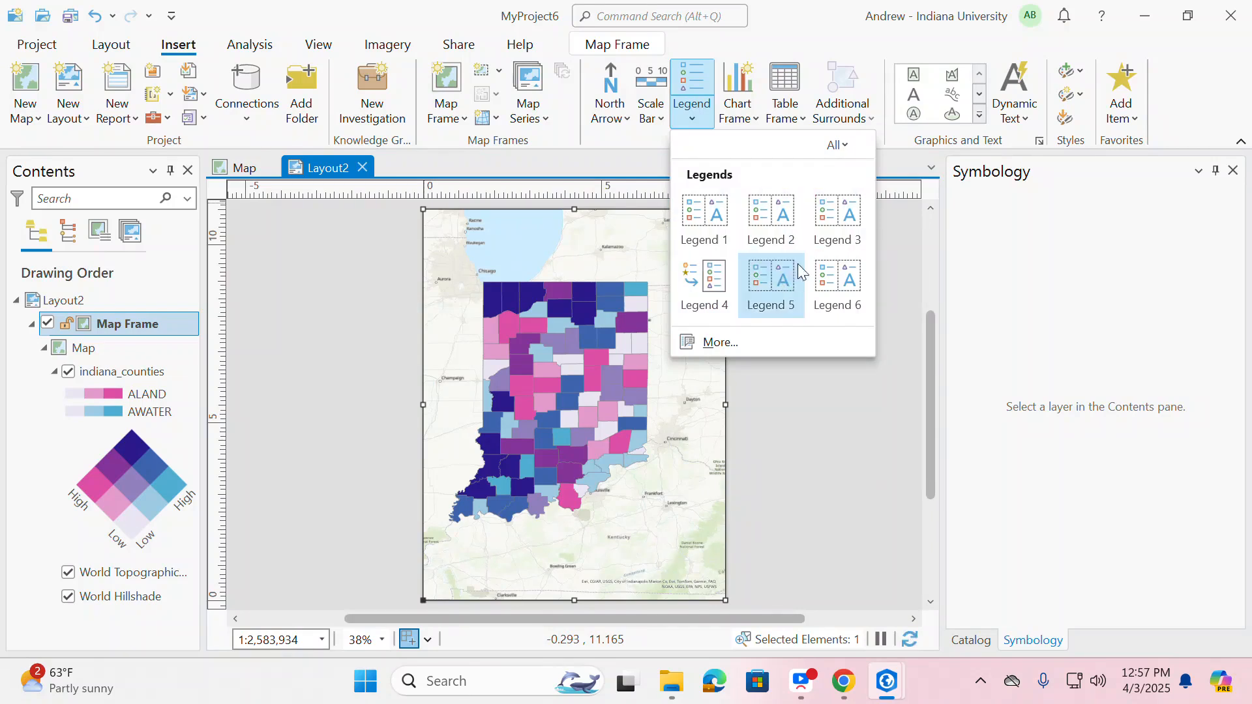
pyautogui.click(690, 221)
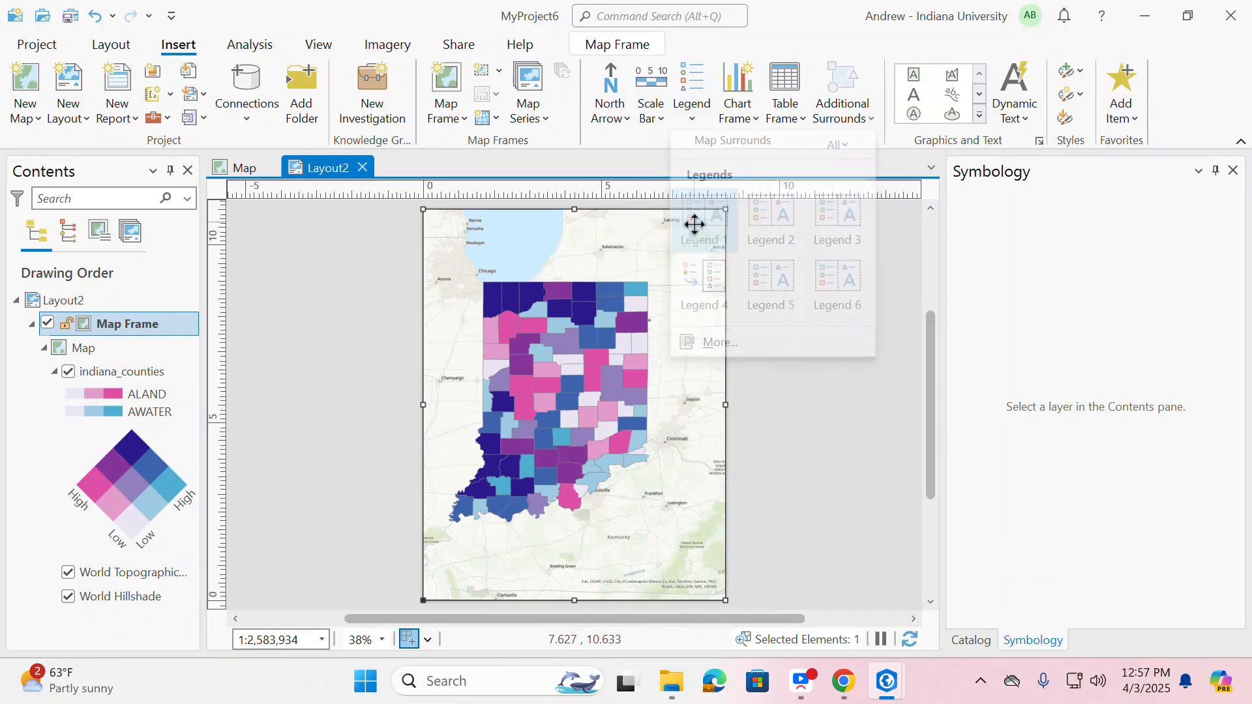
pyautogui.click(627, 497)
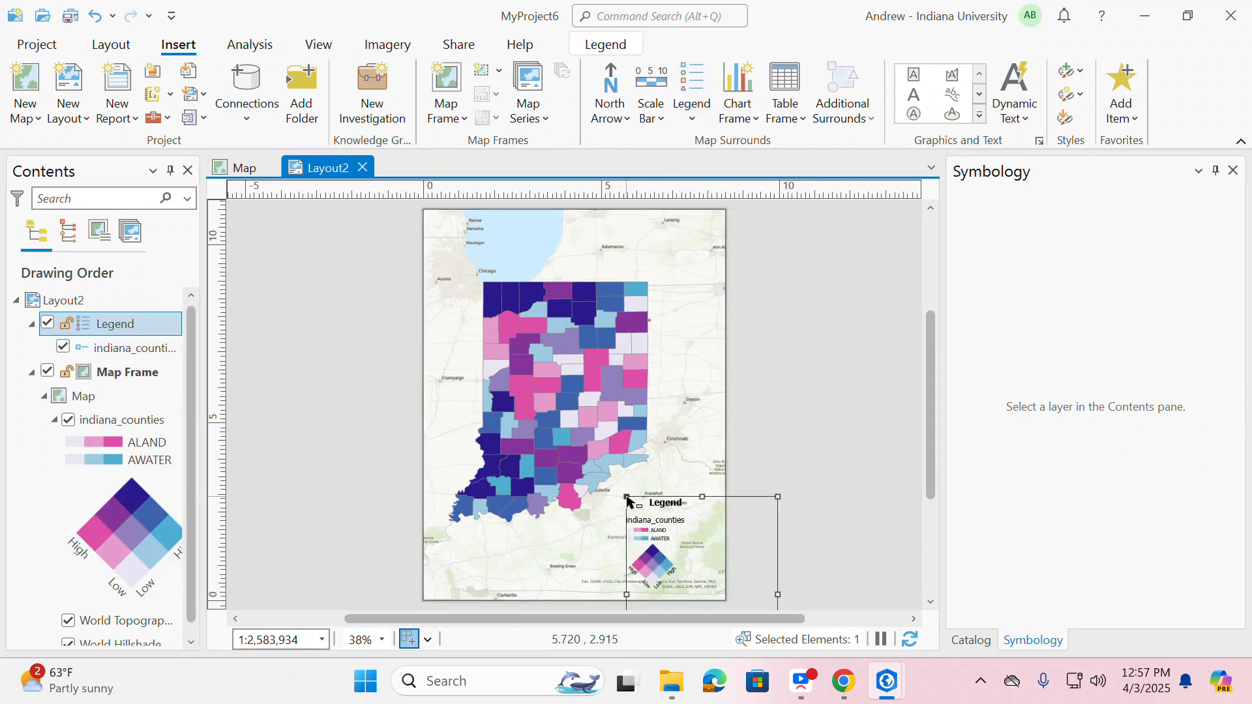
pyautogui.moveTo(641, 504); pyautogui.dragTo(638, 472)
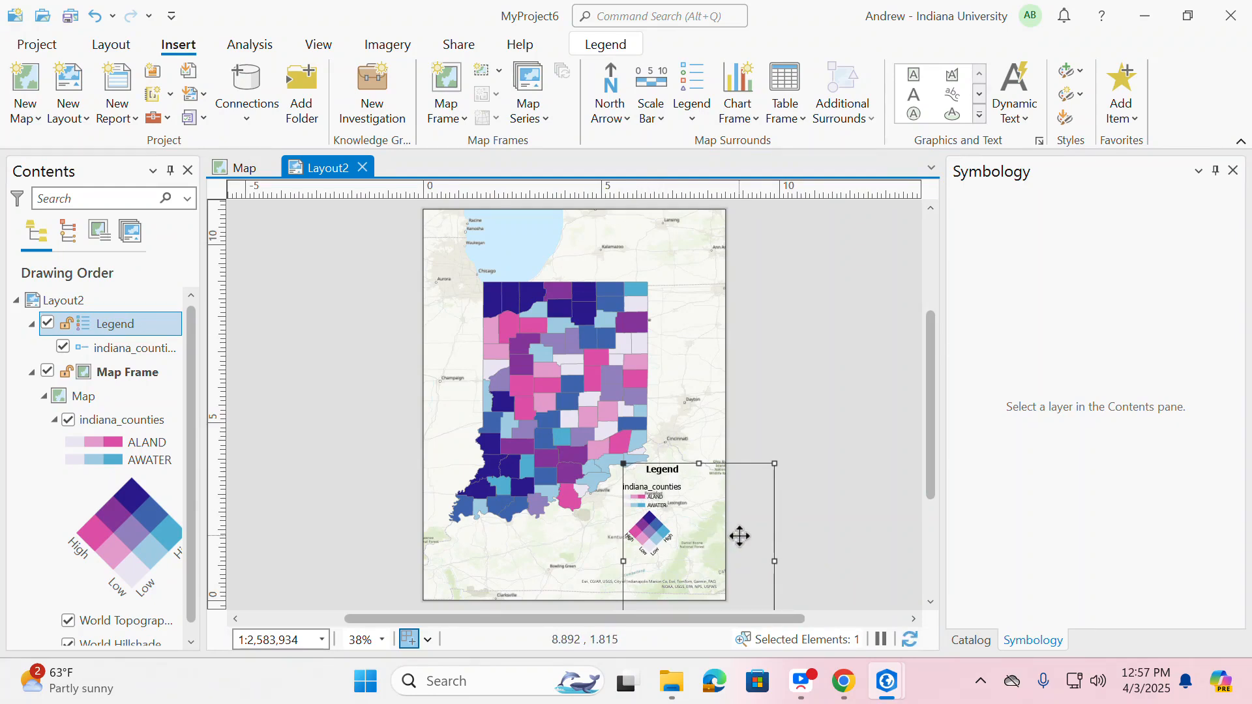
pyautogui.moveTo(774, 561); pyautogui.dragTo(692, 550)
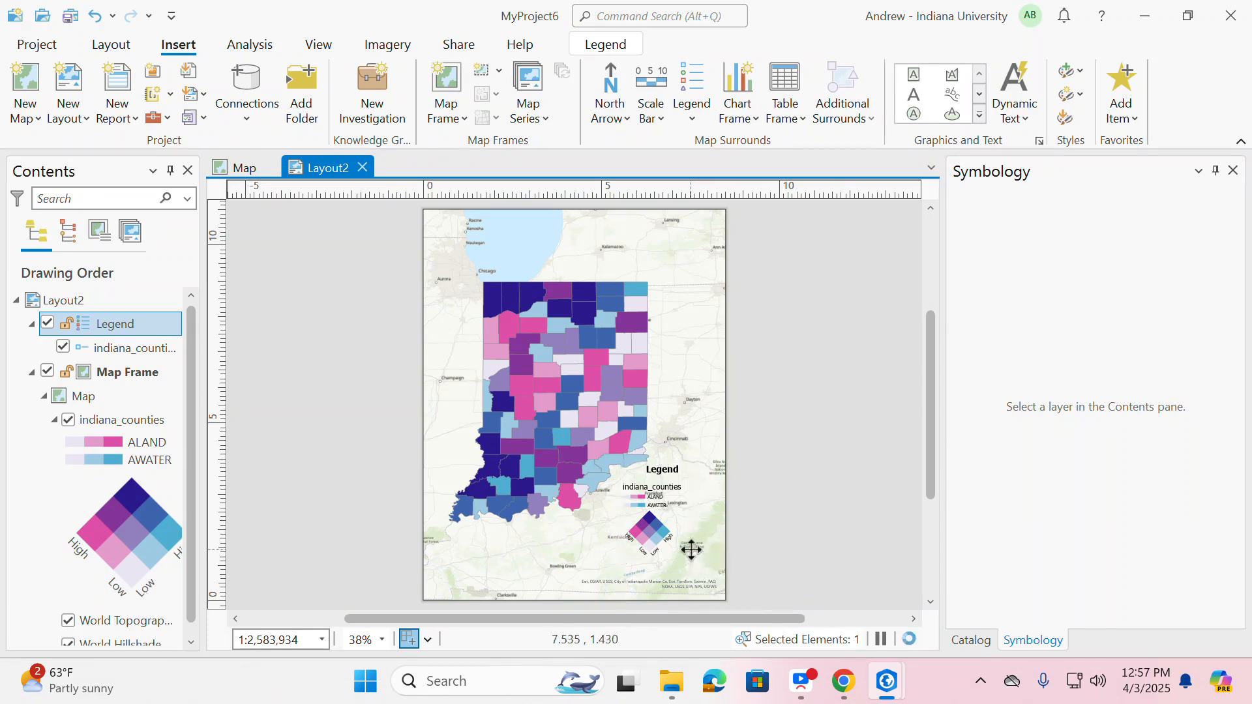
# Step: Open the legend's element properties and change its title to "Key"
pyautogui.rightClick(684, 498)
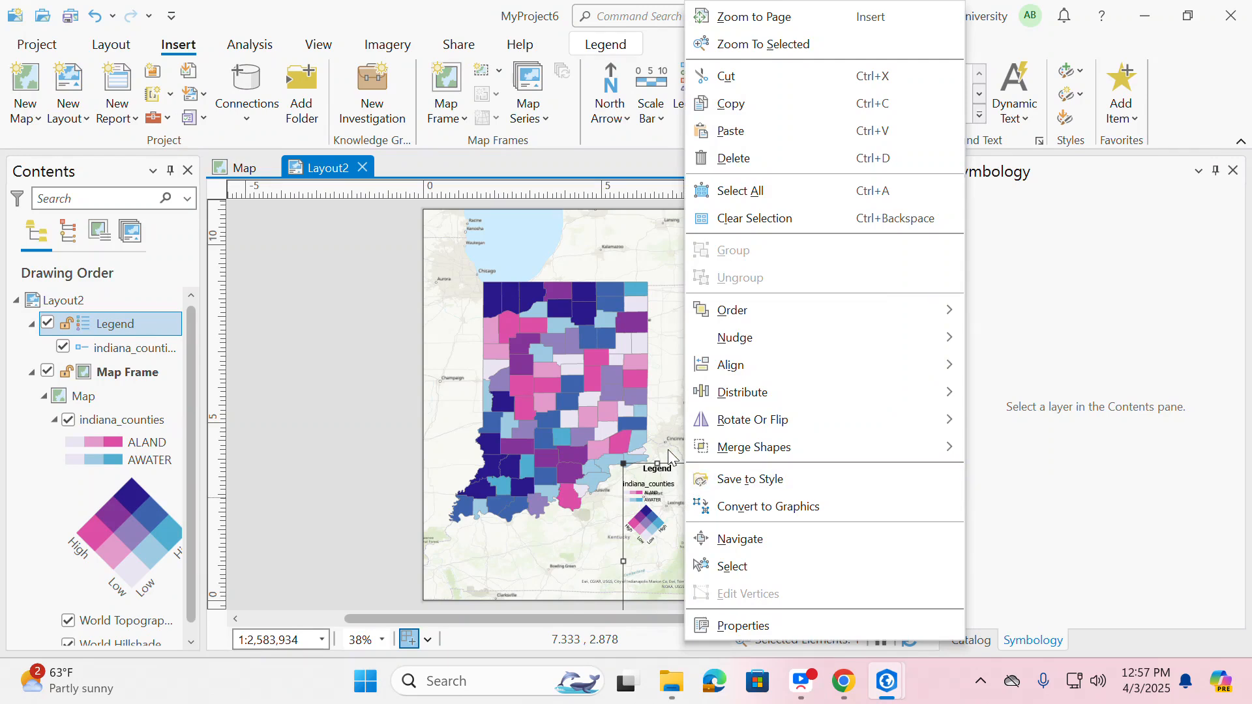
pyautogui.click(672, 458)
pyautogui.click(671, 461)
pyautogui.click(668, 501)
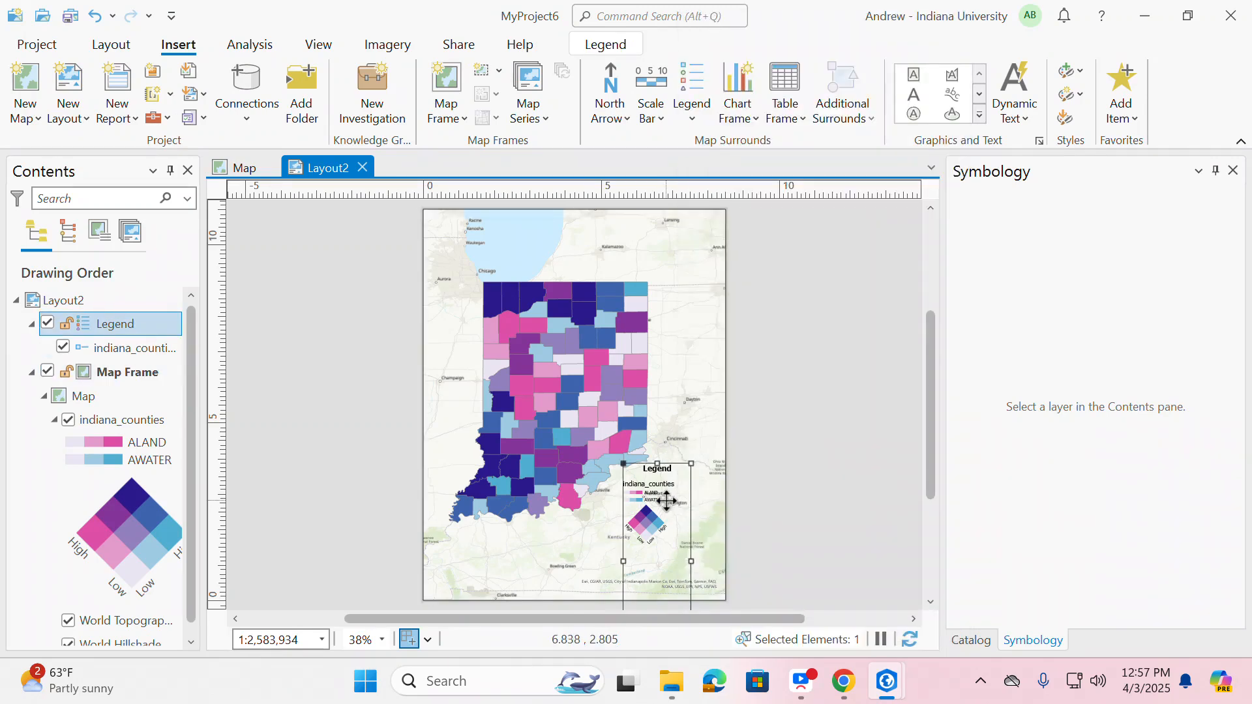
pyautogui.doubleClick(667, 501)
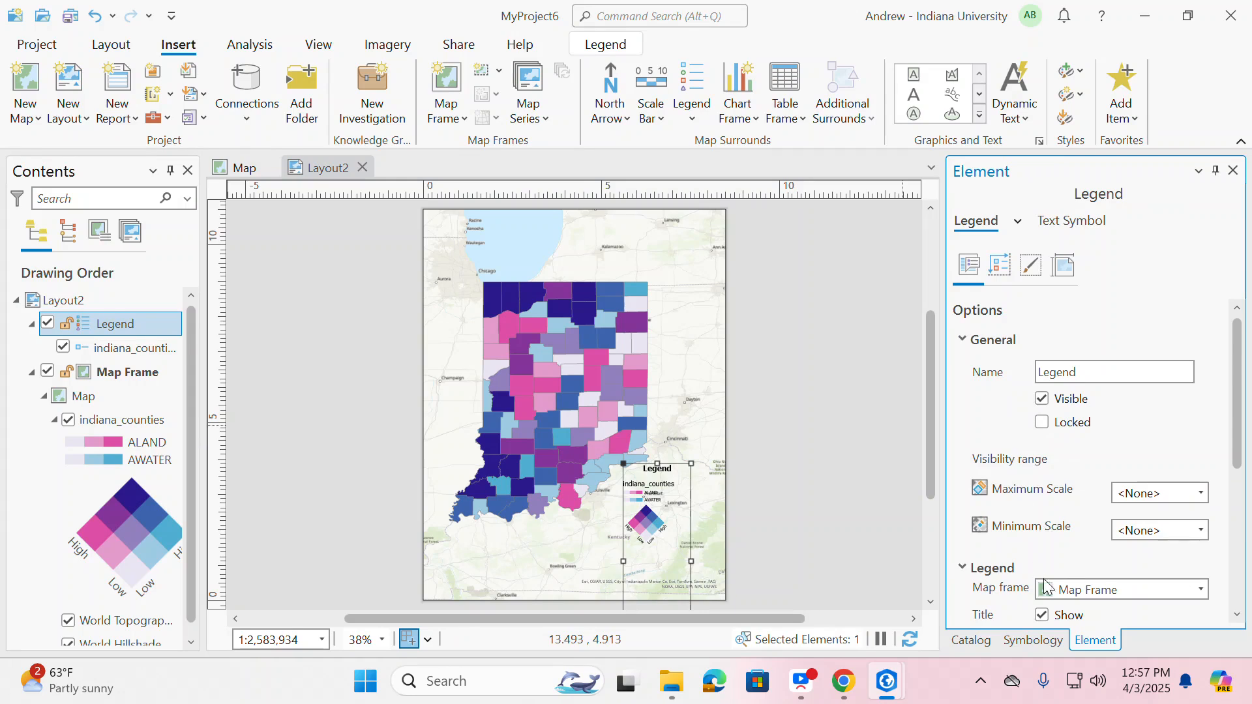
pyautogui.scroll(-3, 1050, 591)
pyautogui.scroll(-3, 1073, 509)
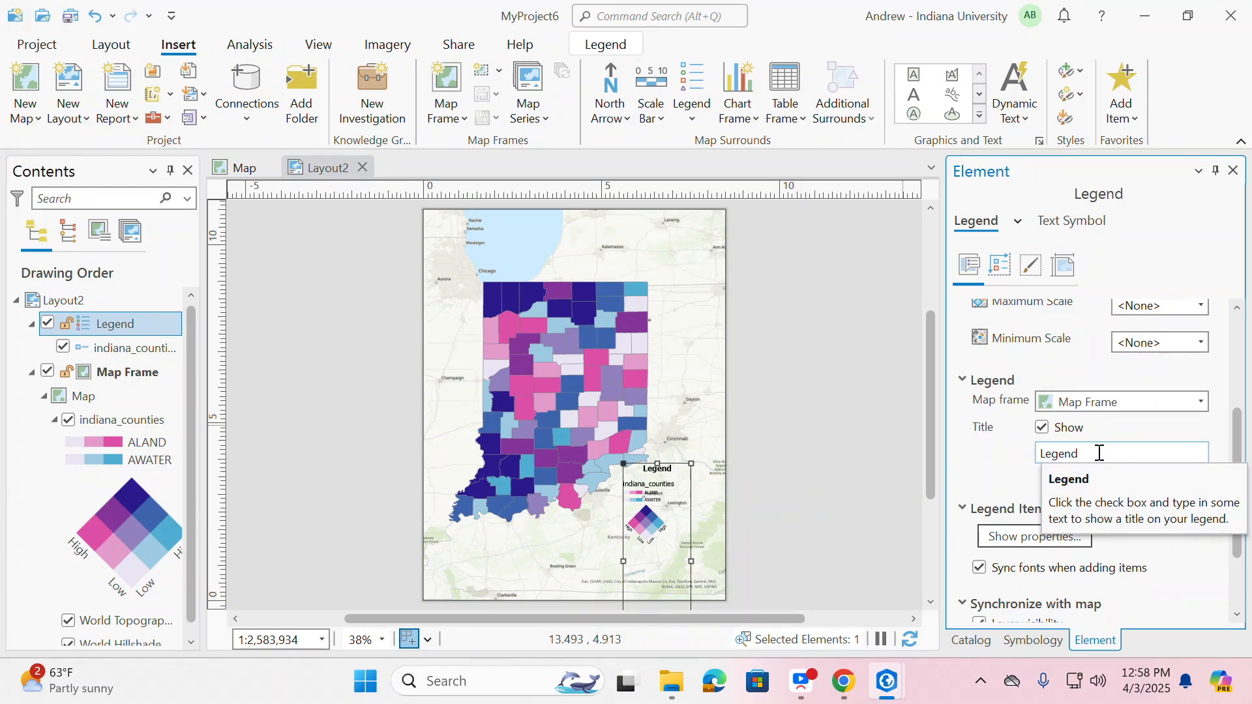
pyautogui.doubleClick(1070, 453)
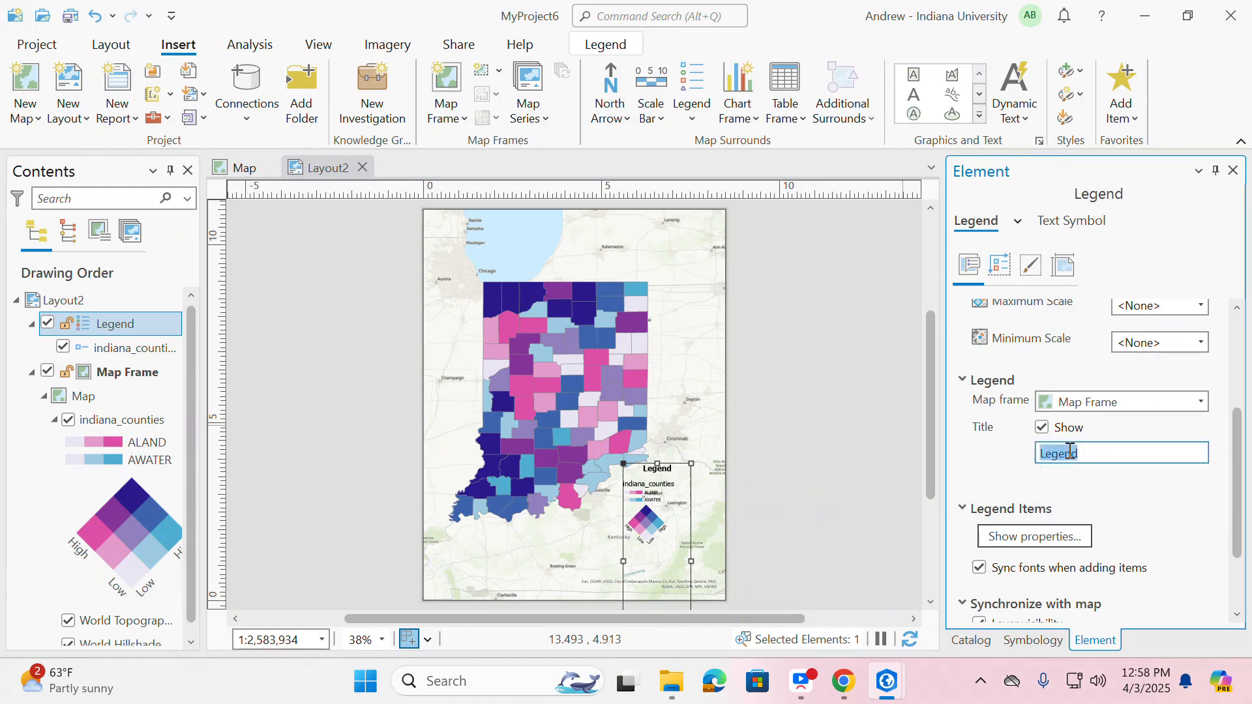
pyautogui.write('Key')
pyautogui.click(1107, 512)
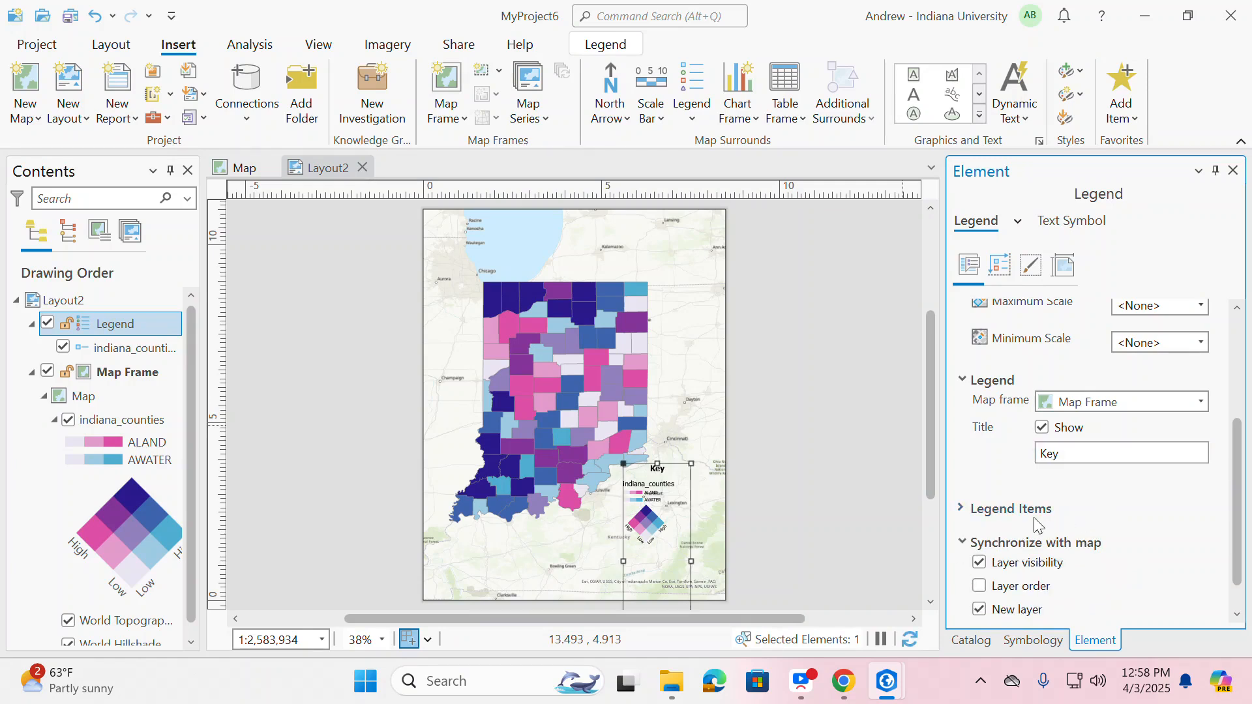
# Step: Review the legend's synchronization, arrangement, display, placement and text symbol settings without changing them
pyautogui.scroll(-1, 1044, 521)
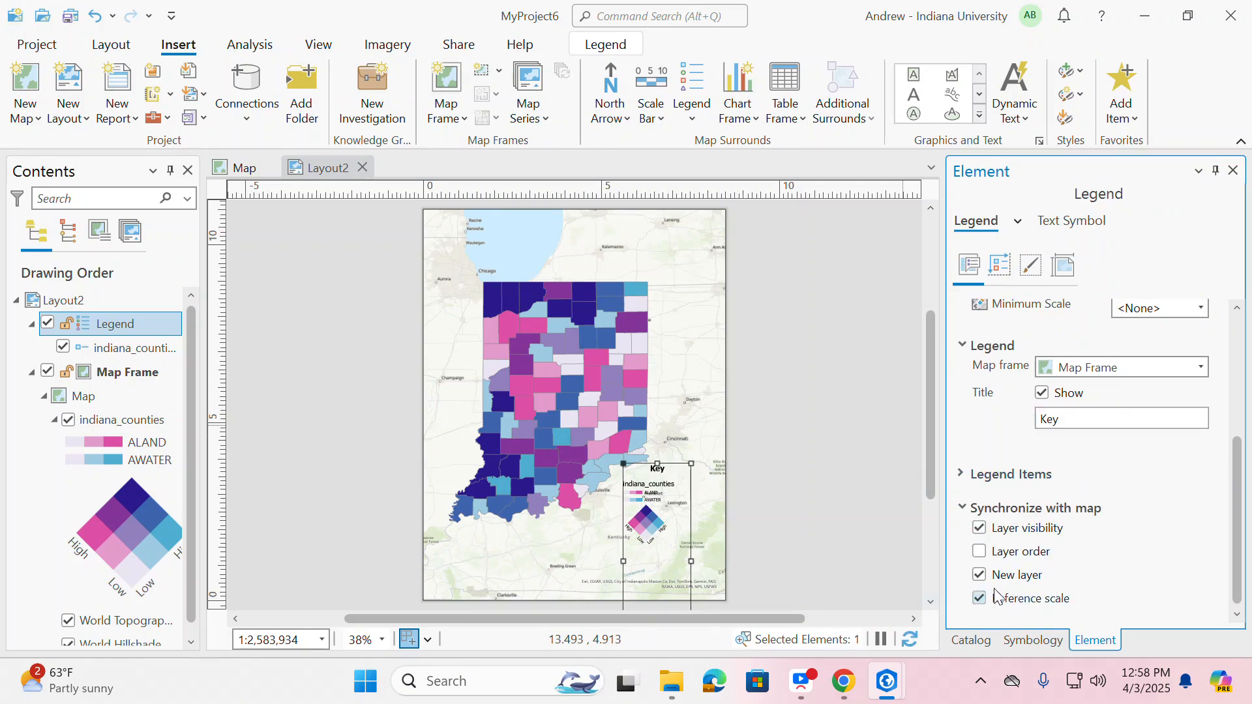
pyautogui.scroll(4, 1058, 515)
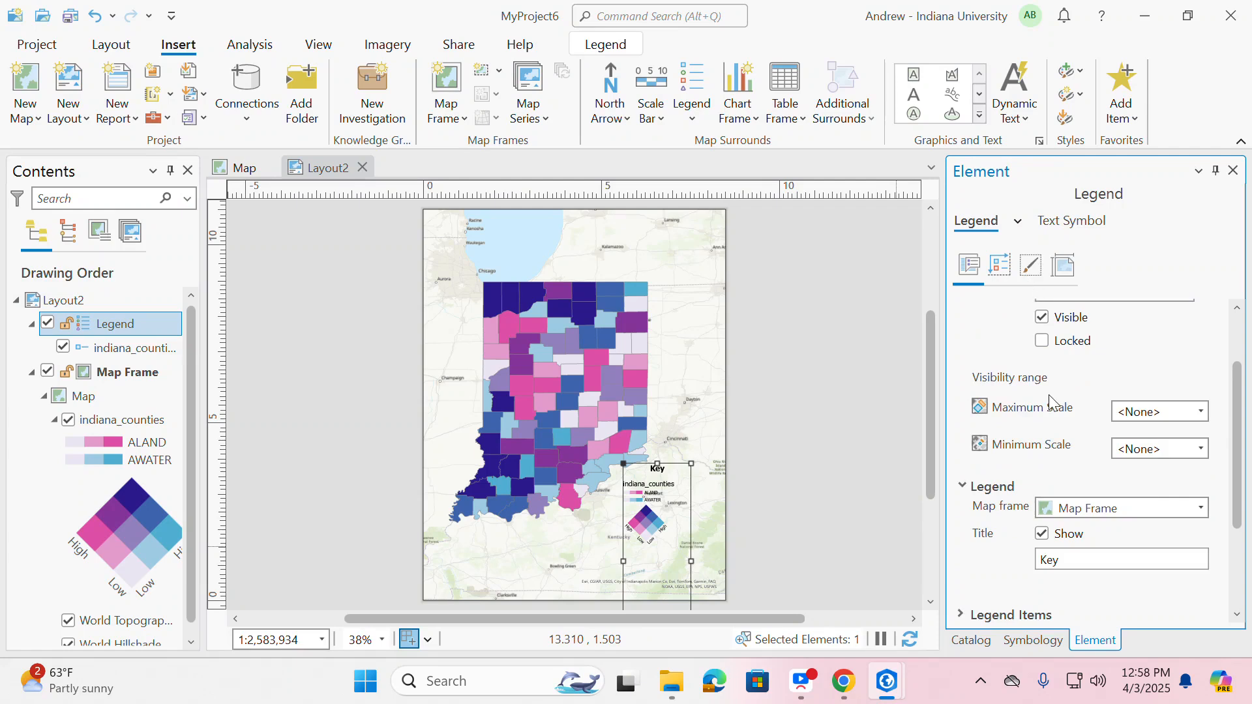
pyautogui.scroll(2, 1076, 402)
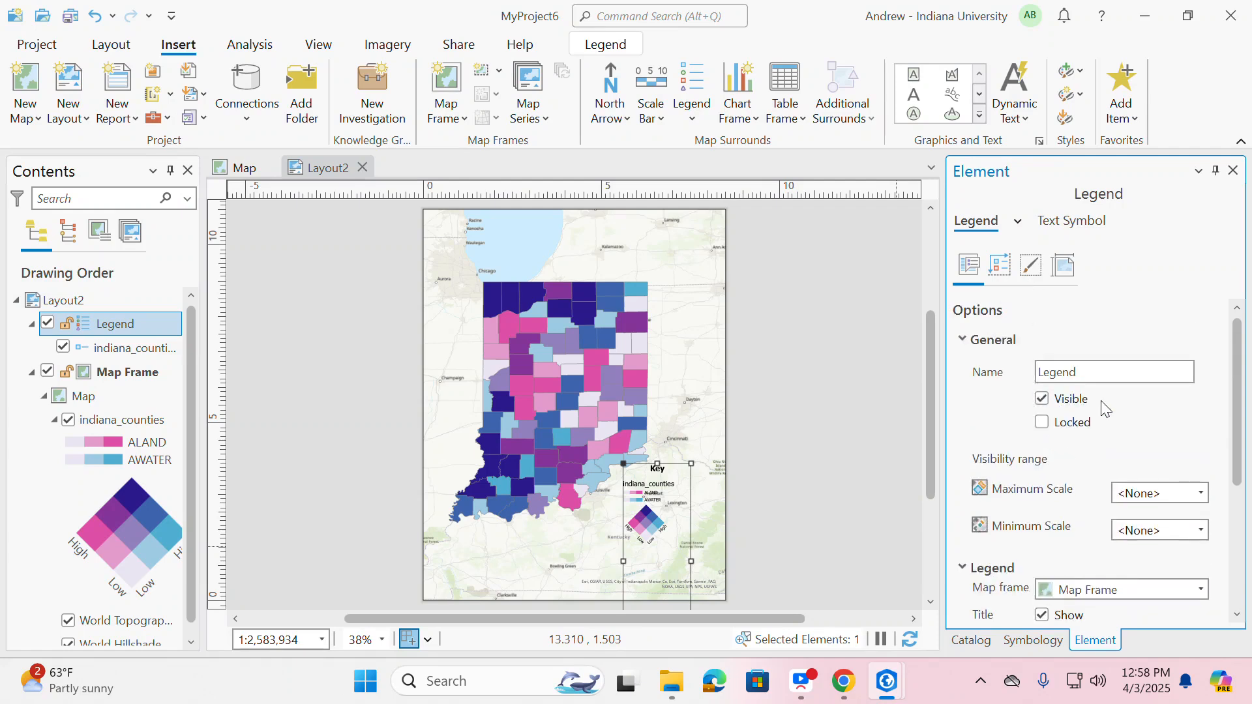
pyautogui.click(994, 273)
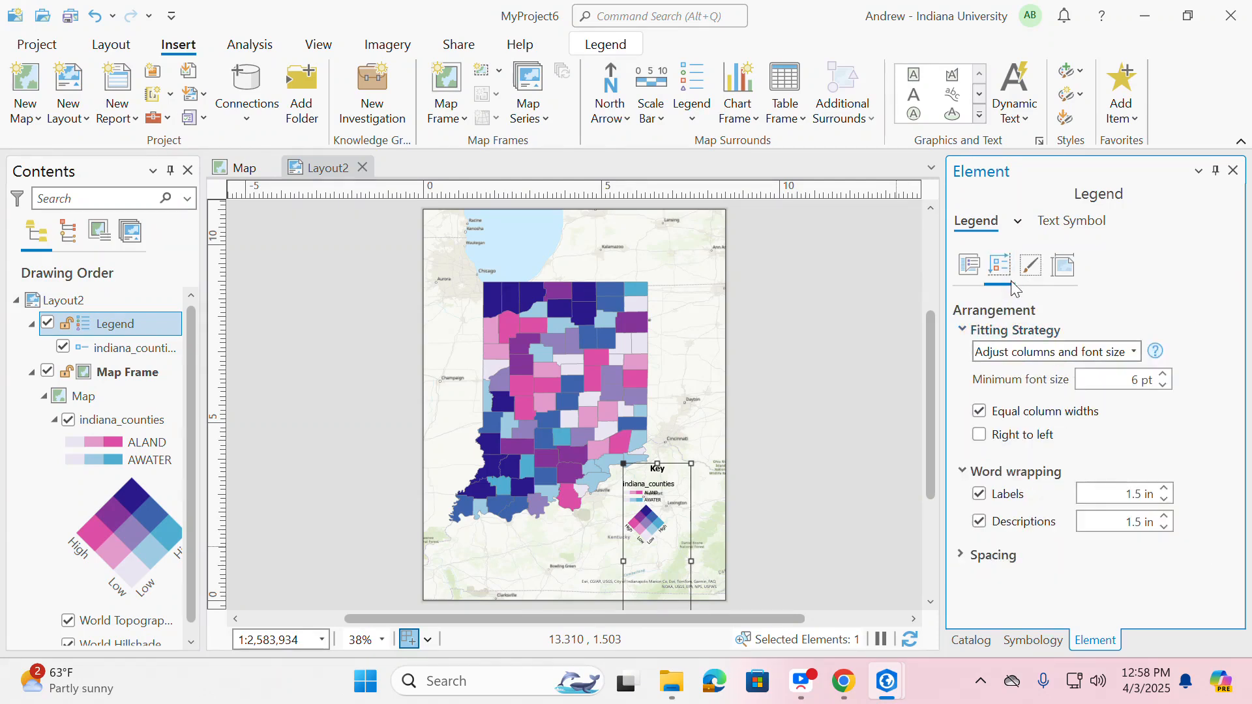
pyautogui.click(1028, 268)
pyautogui.click(1063, 268)
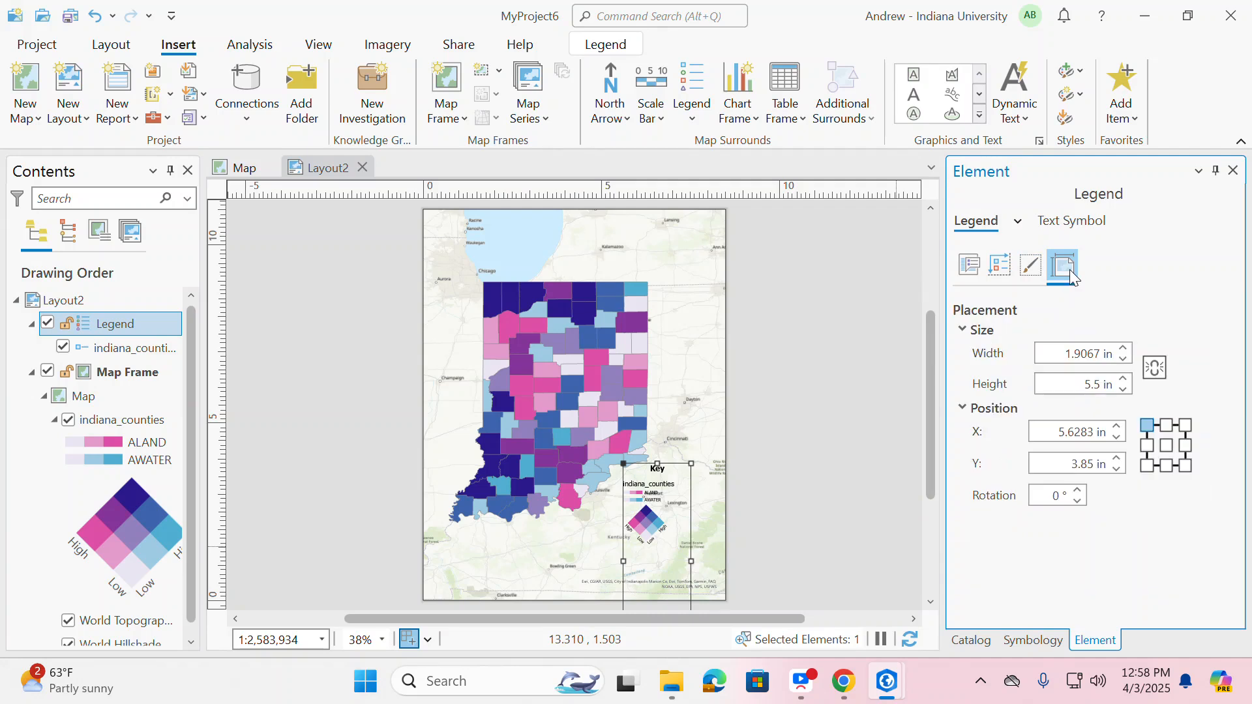
pyautogui.click(1002, 269)
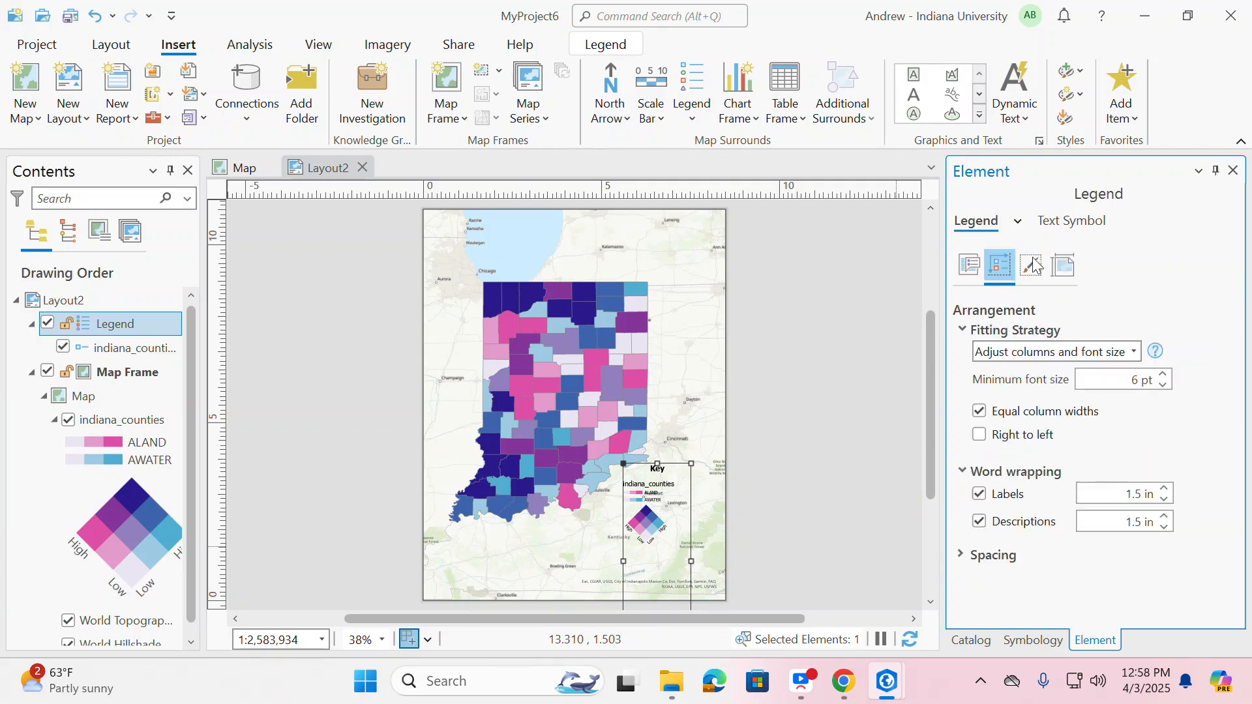
pyautogui.click(1054, 224)
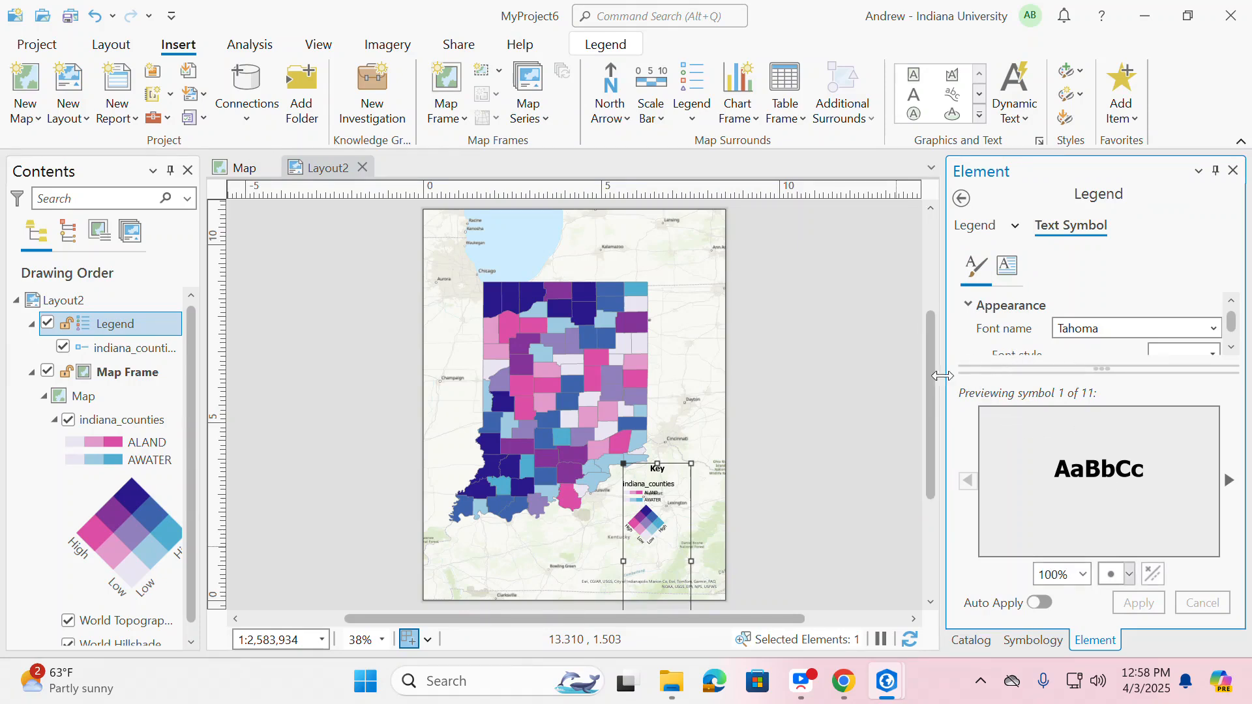
pyautogui.click(870, 457)
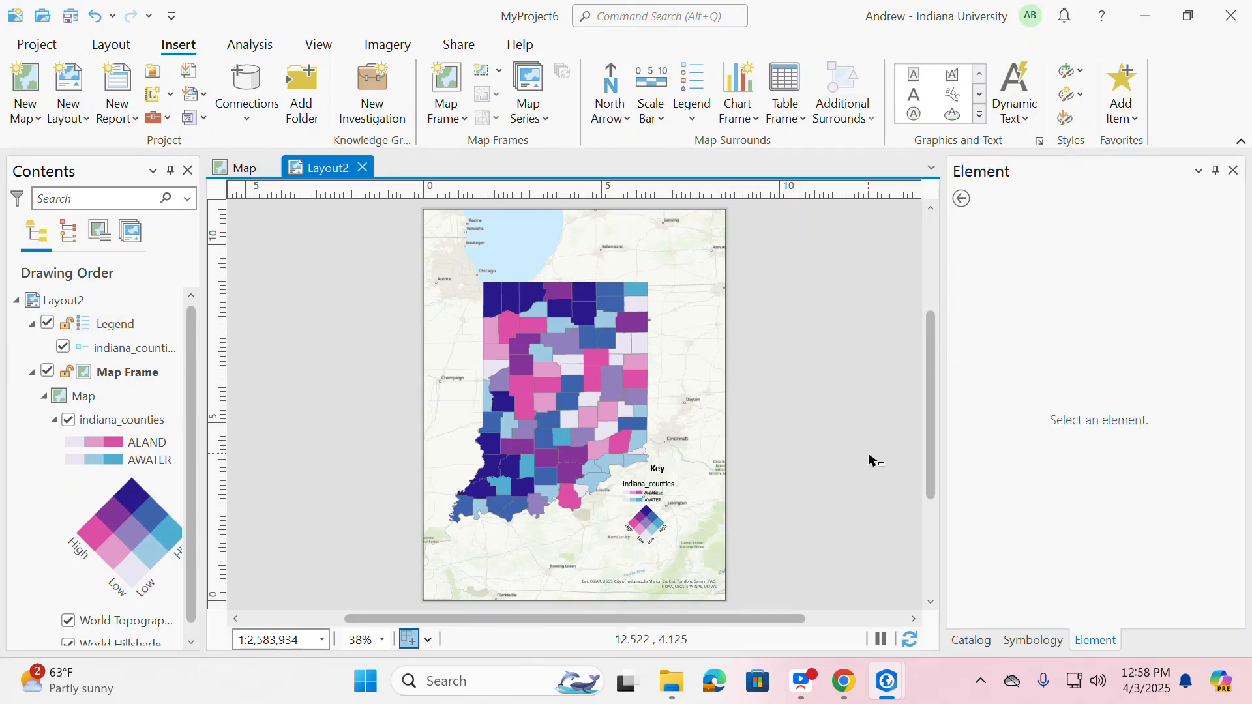
# Step: Convert the legend to graphics so that its parts can be edited individually
pyautogui.click(647, 494)
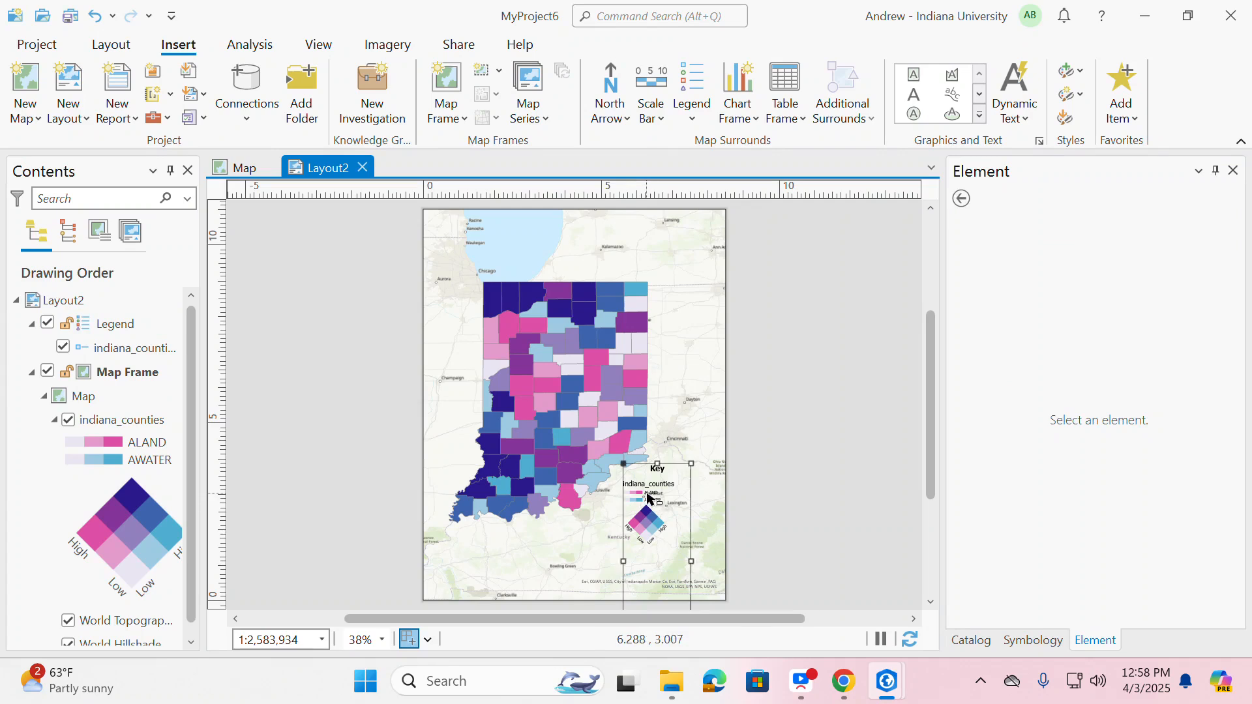
pyautogui.rightClick(647, 496)
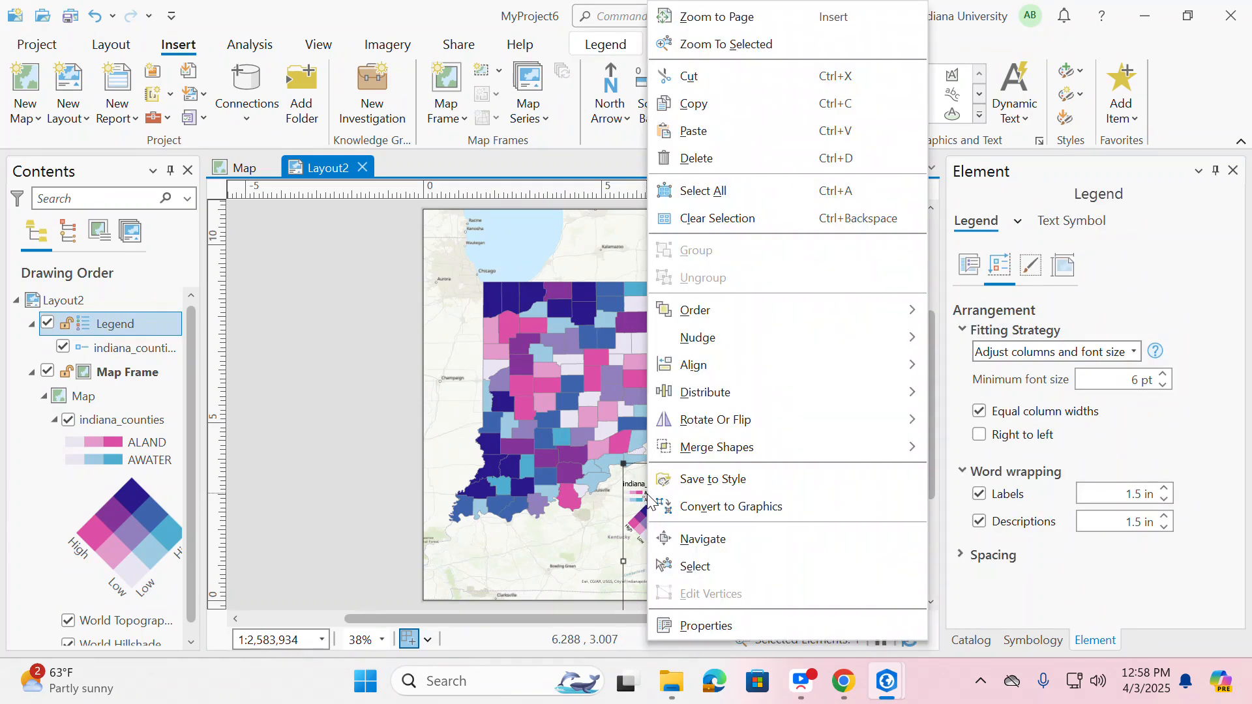
pyautogui.click(723, 507)
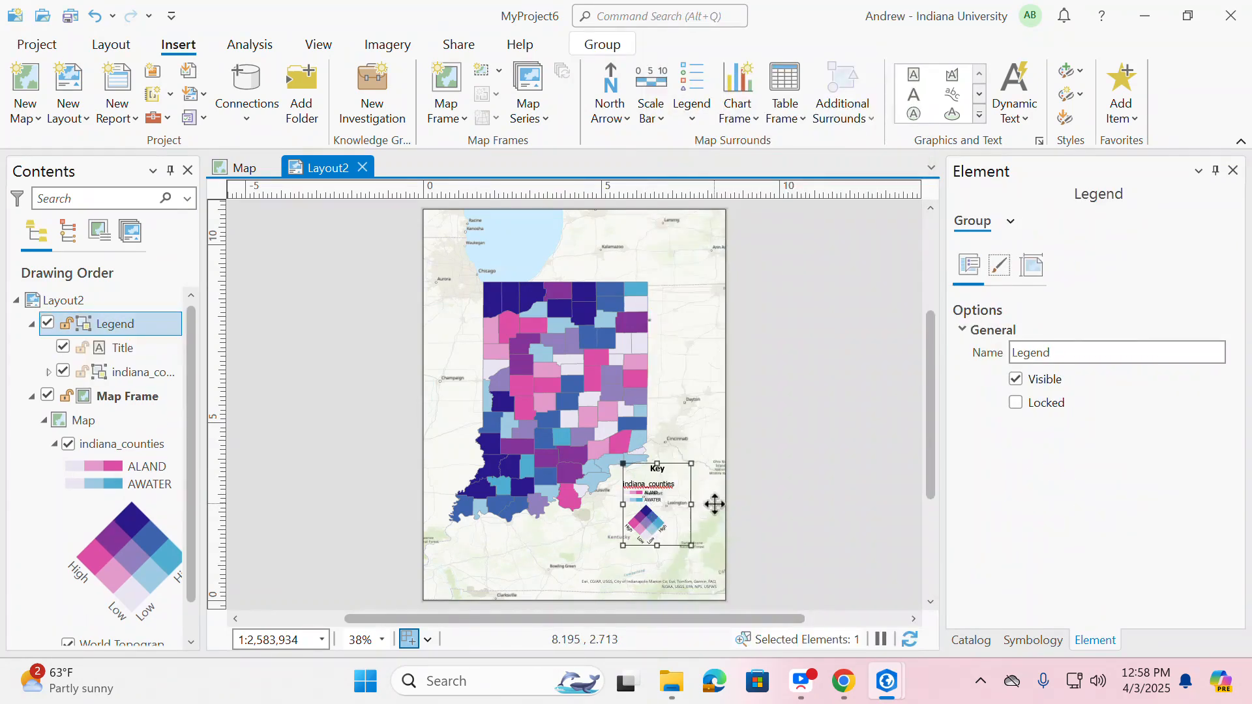
# Step: Delete the indiana_counties heading text from the converted legend
pyautogui.scroll(2, 640, 511)
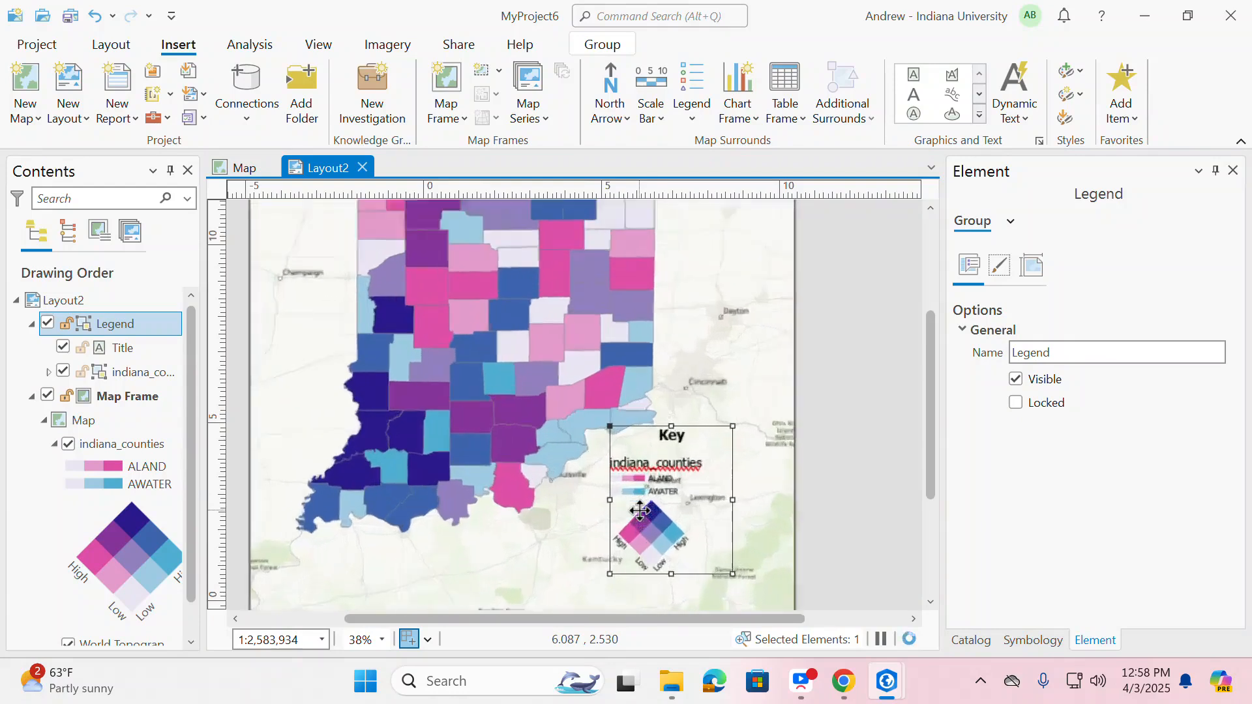
pyautogui.click(679, 454)
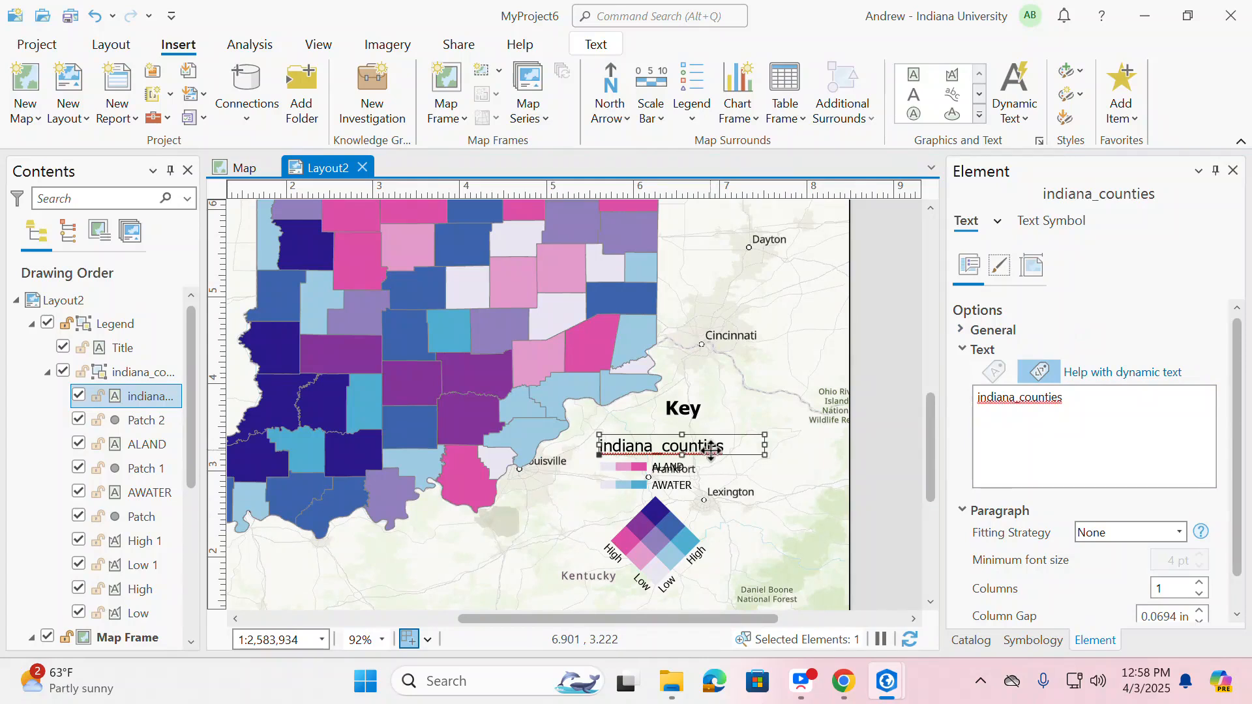
pyautogui.press('Delete')
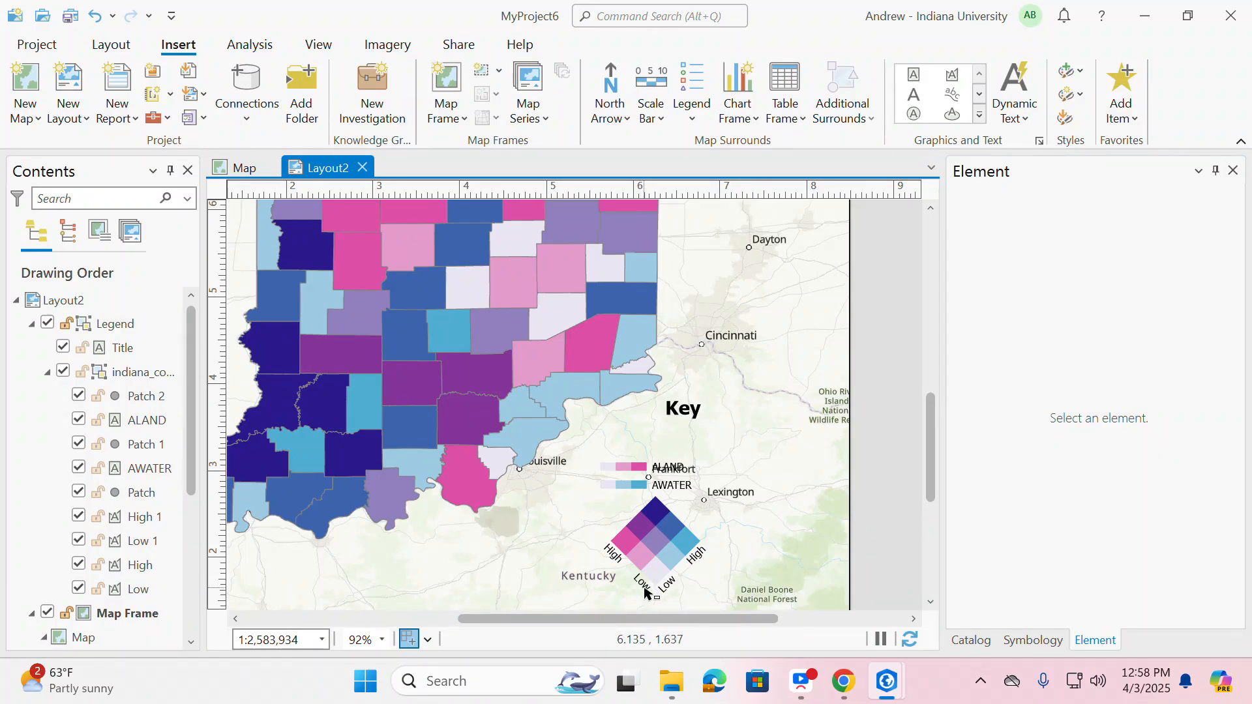
# Step: Clear the text of the Low 1 label on the pink ALAND side of the legend diamond
pyautogui.click(644, 592)
pyautogui.click(645, 592)
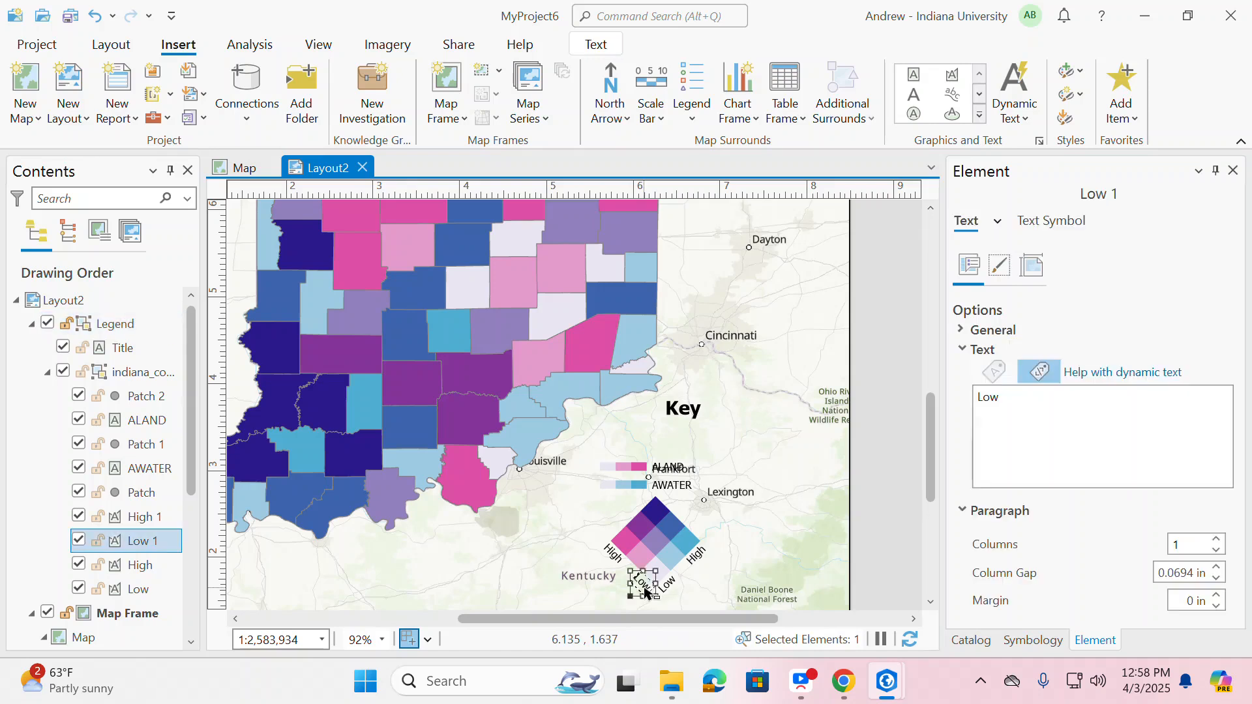
pyautogui.doubleClick(643, 591)
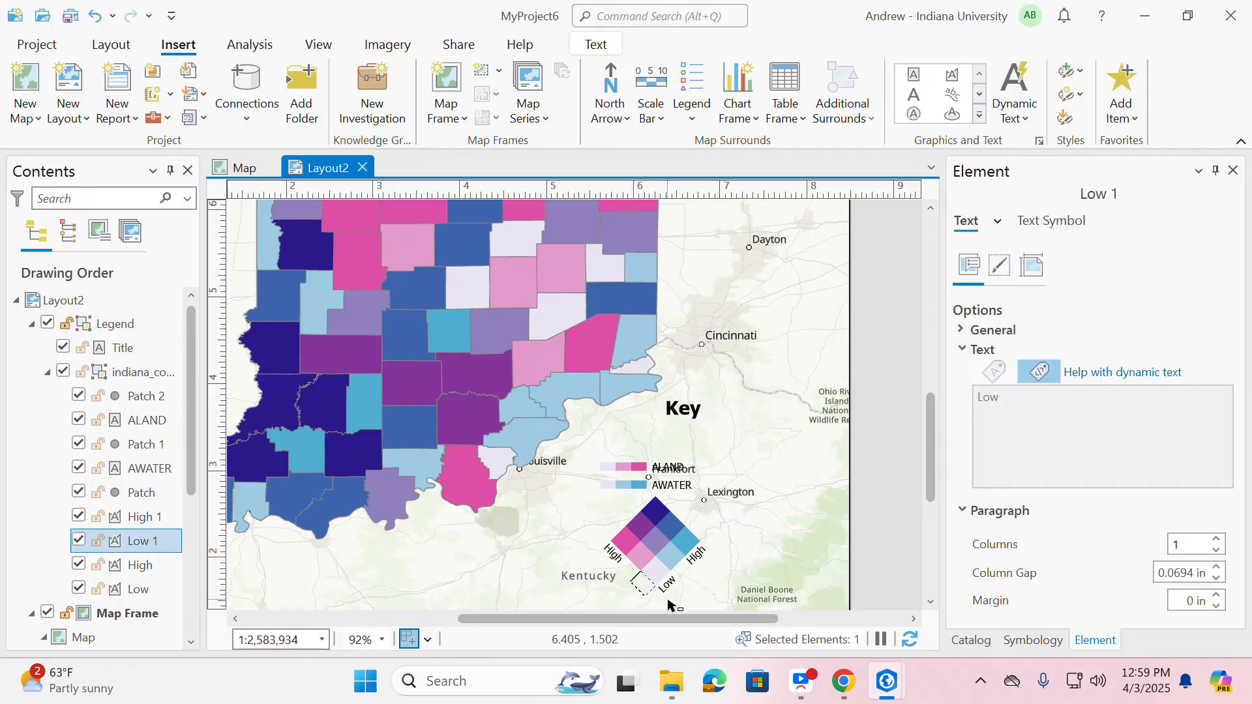
pyautogui.click(667, 591)
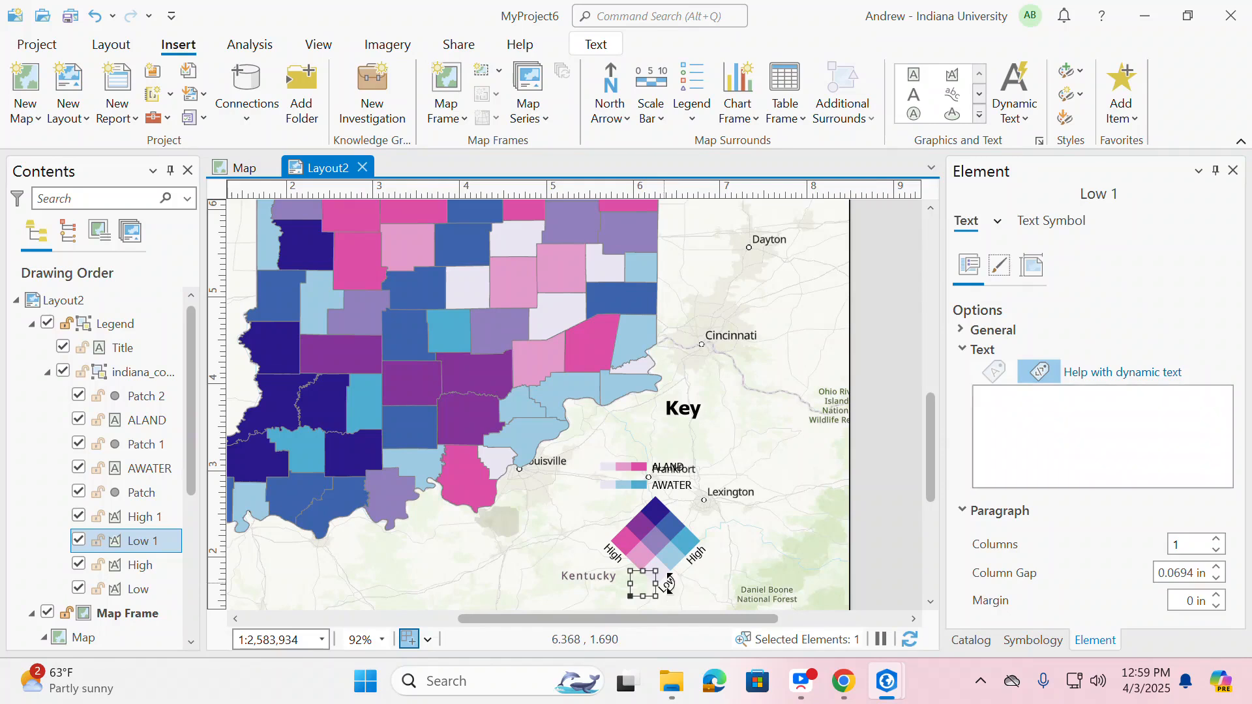
# Step: Try the remaining Low label of the legend at rotations of 90° and 45°, and shift it below the diamond
pyautogui.click(667, 591)
pyautogui.click(673, 585)
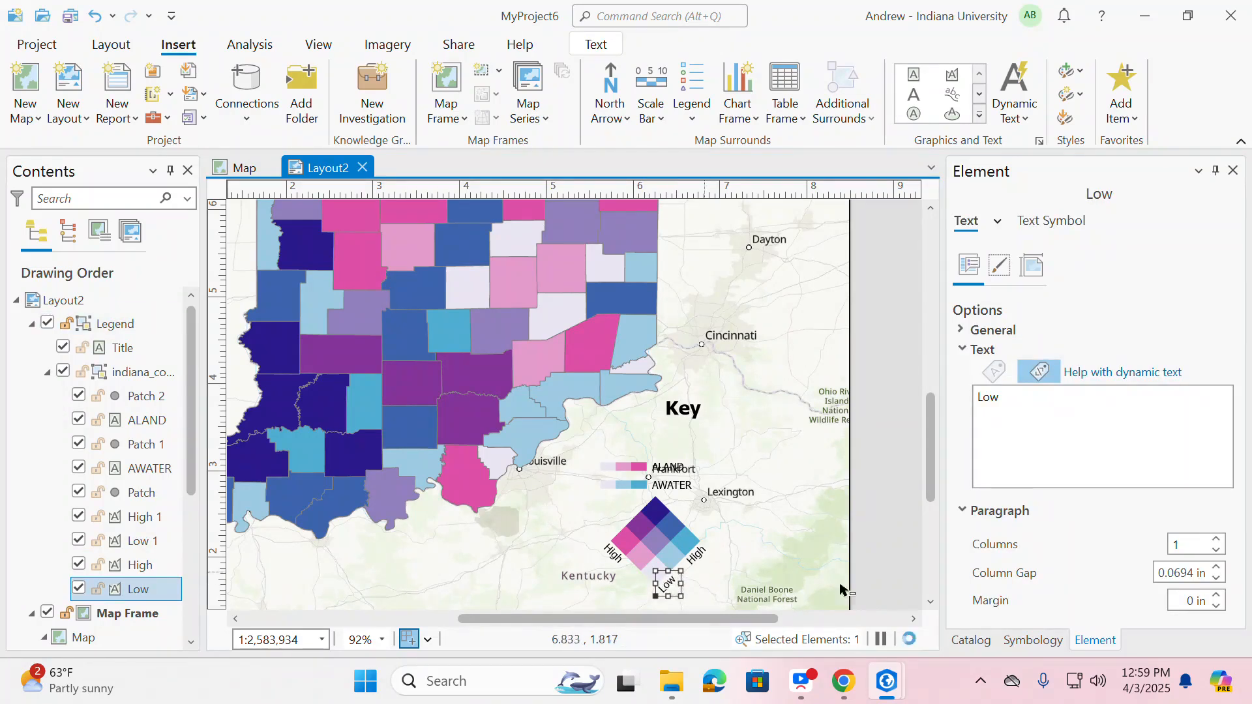
pyautogui.click(1030, 268)
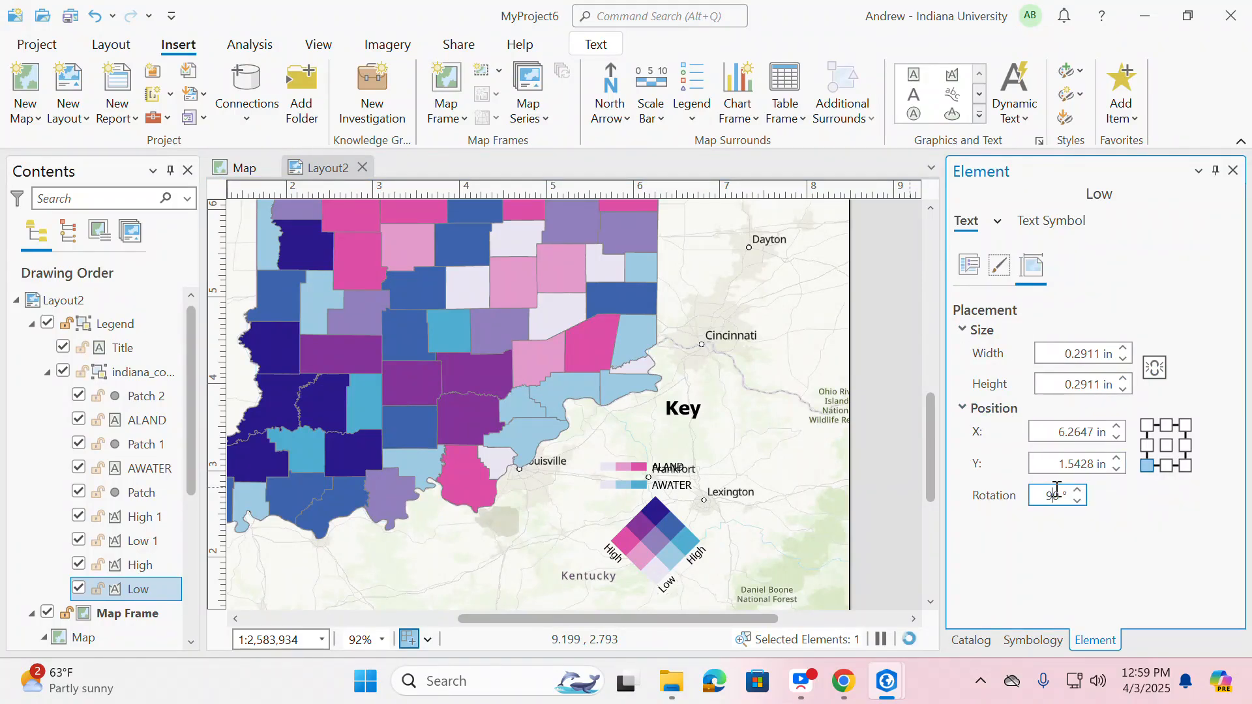
pyautogui.press('Return')
pyautogui.doubleClick(1057, 489)
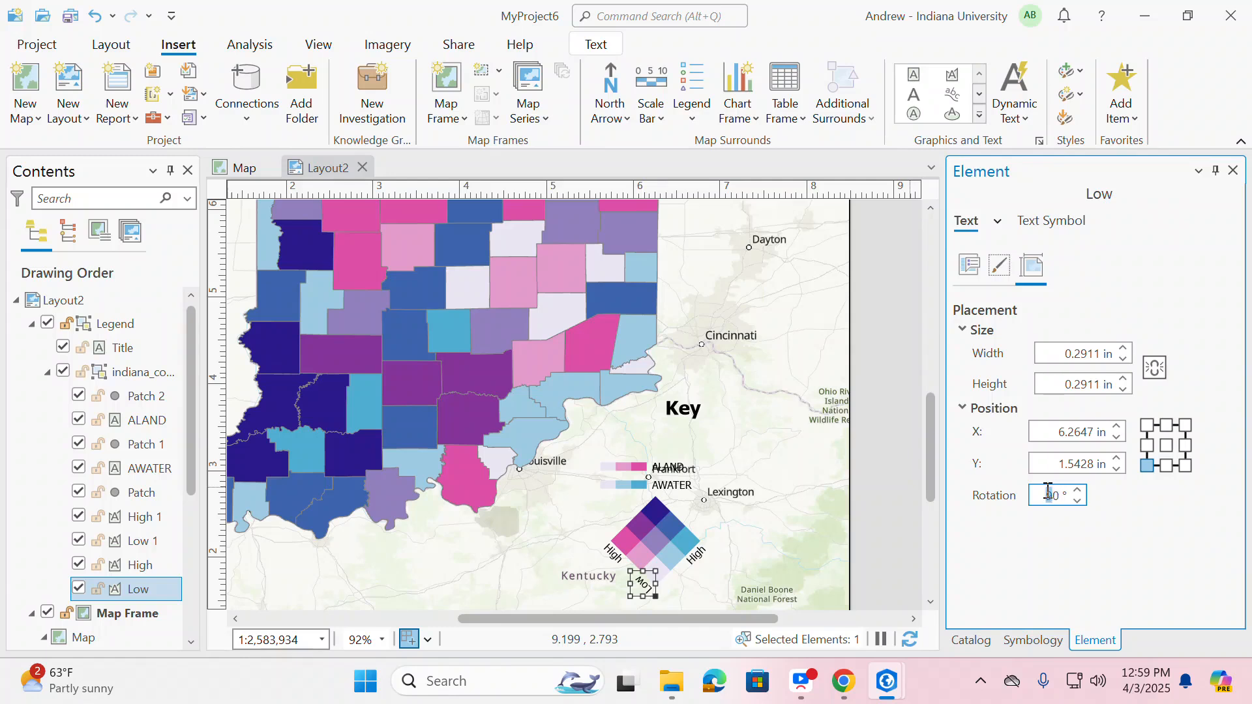
pyautogui.write('45')
pyautogui.press('Return')
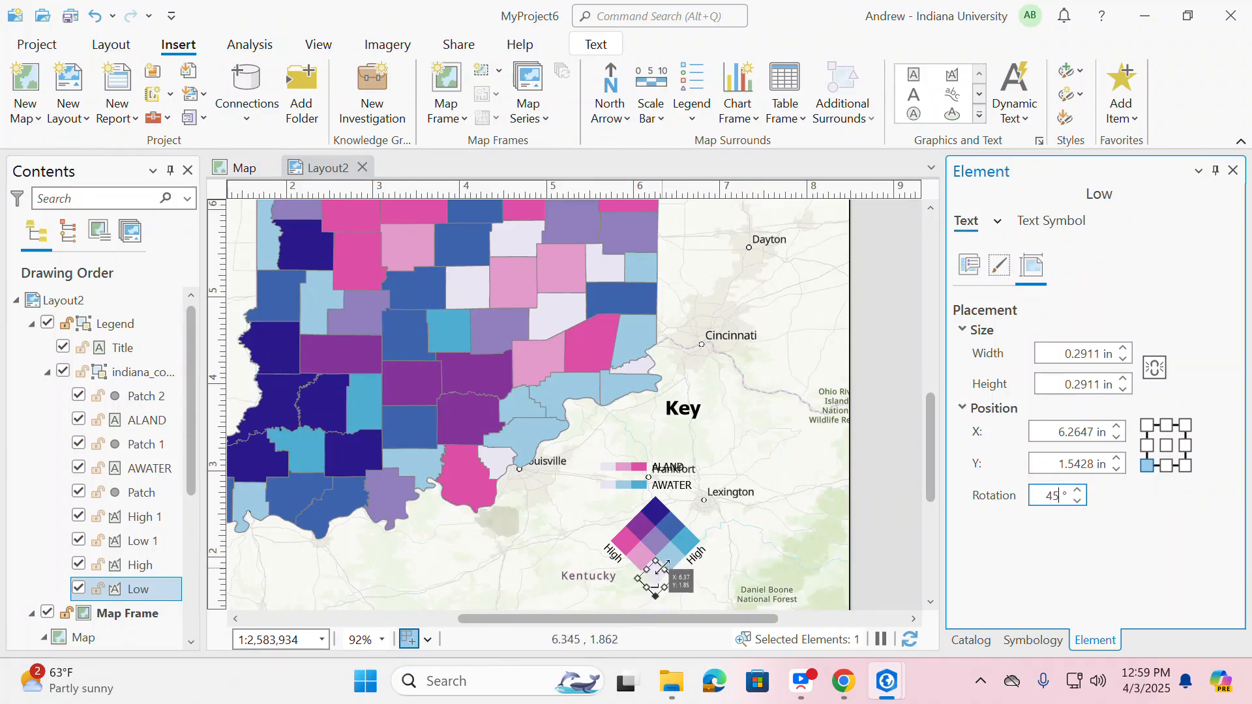
pyautogui.moveTo(651, 566); pyautogui.dragTo(668, 594)
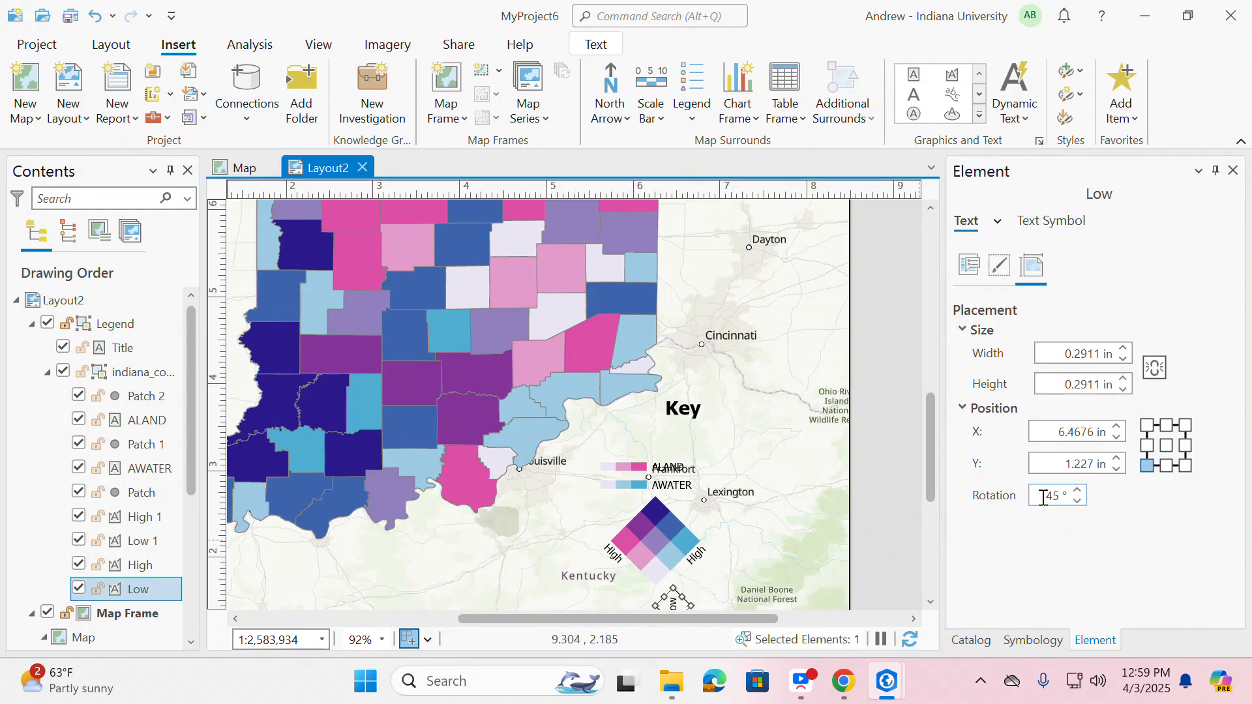
# Step: Try rotating the Low label below the diamond to 135° and 165°
pyautogui.click(1043, 498)
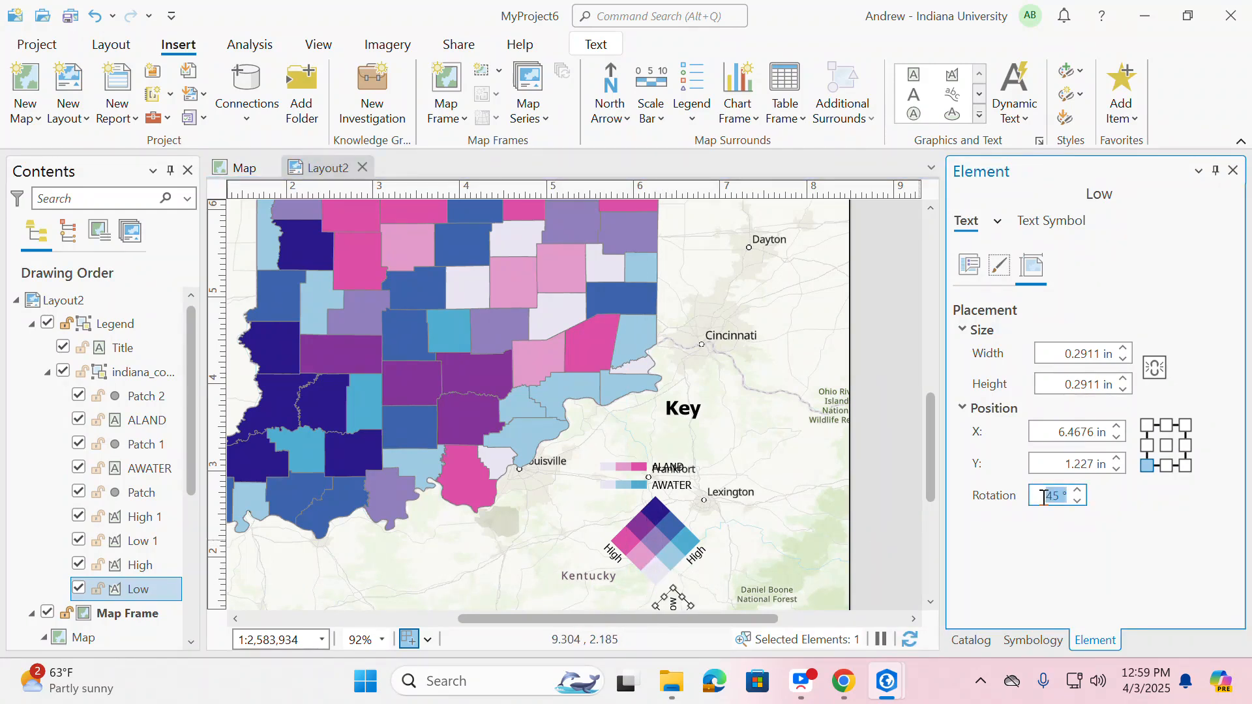
pyautogui.write('135')
pyautogui.press('Return')
pyautogui.scroll(-3, 721, 557)
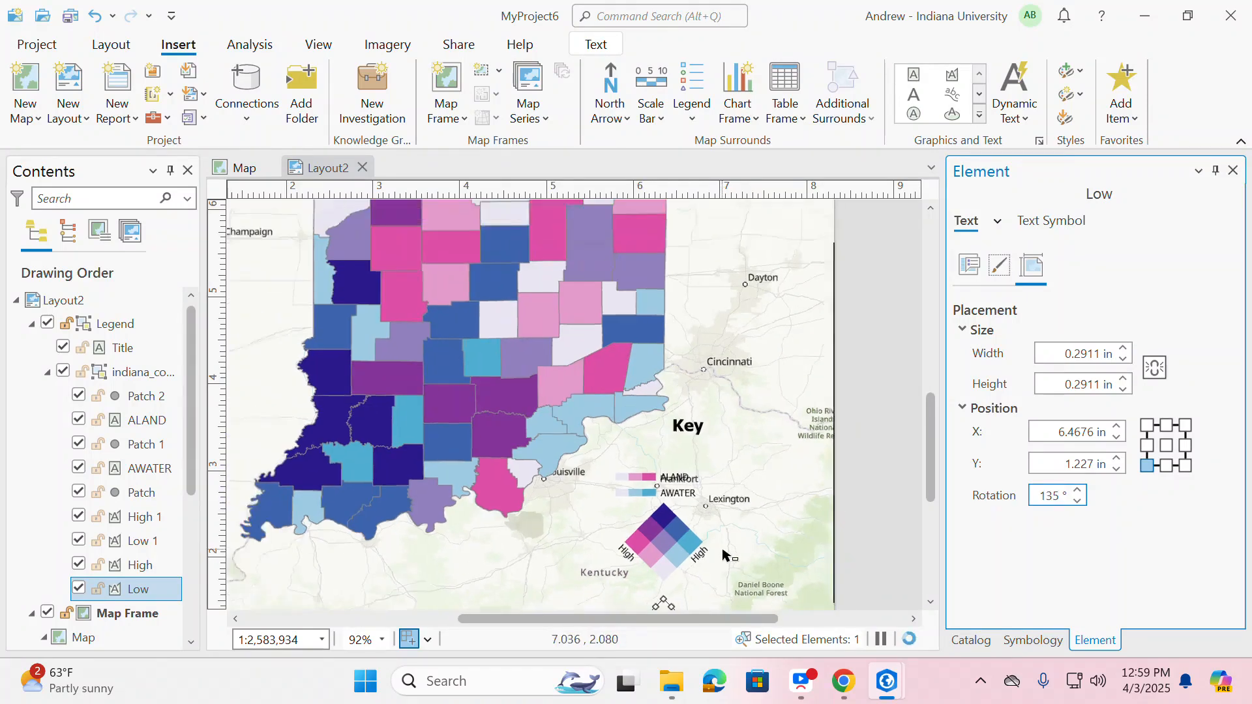
pyautogui.doubleClick(1046, 493)
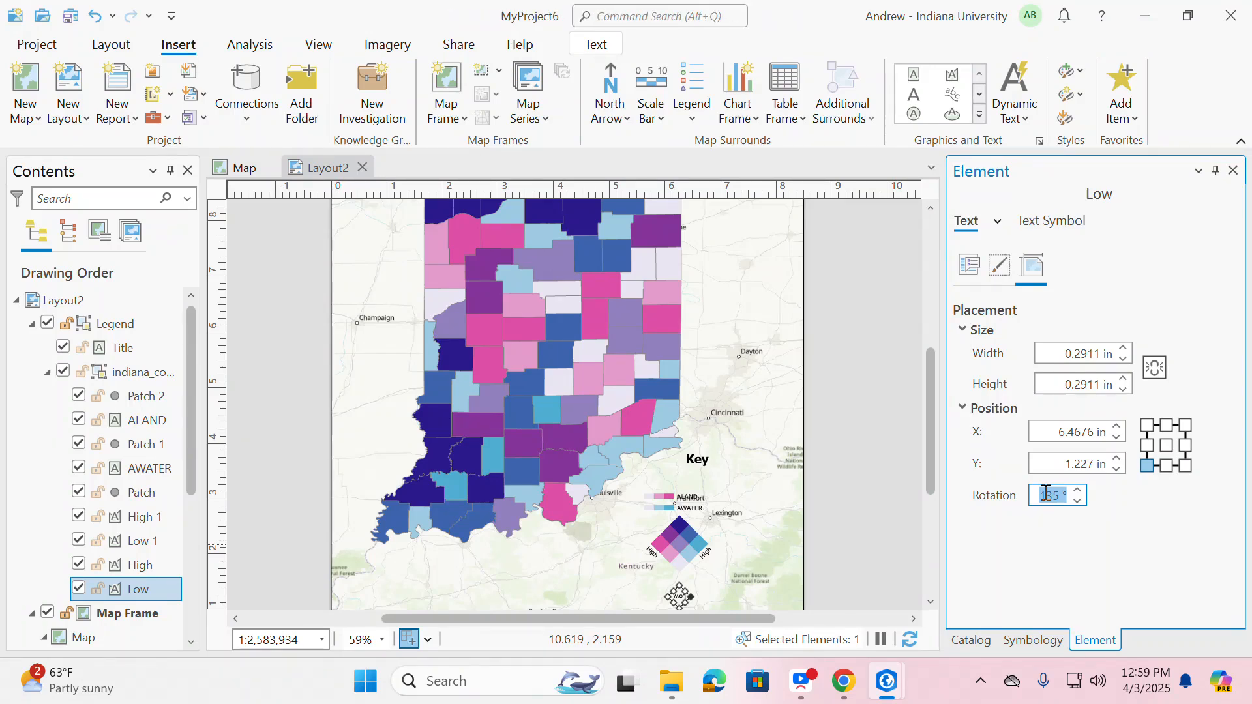
pyautogui.press('Return')
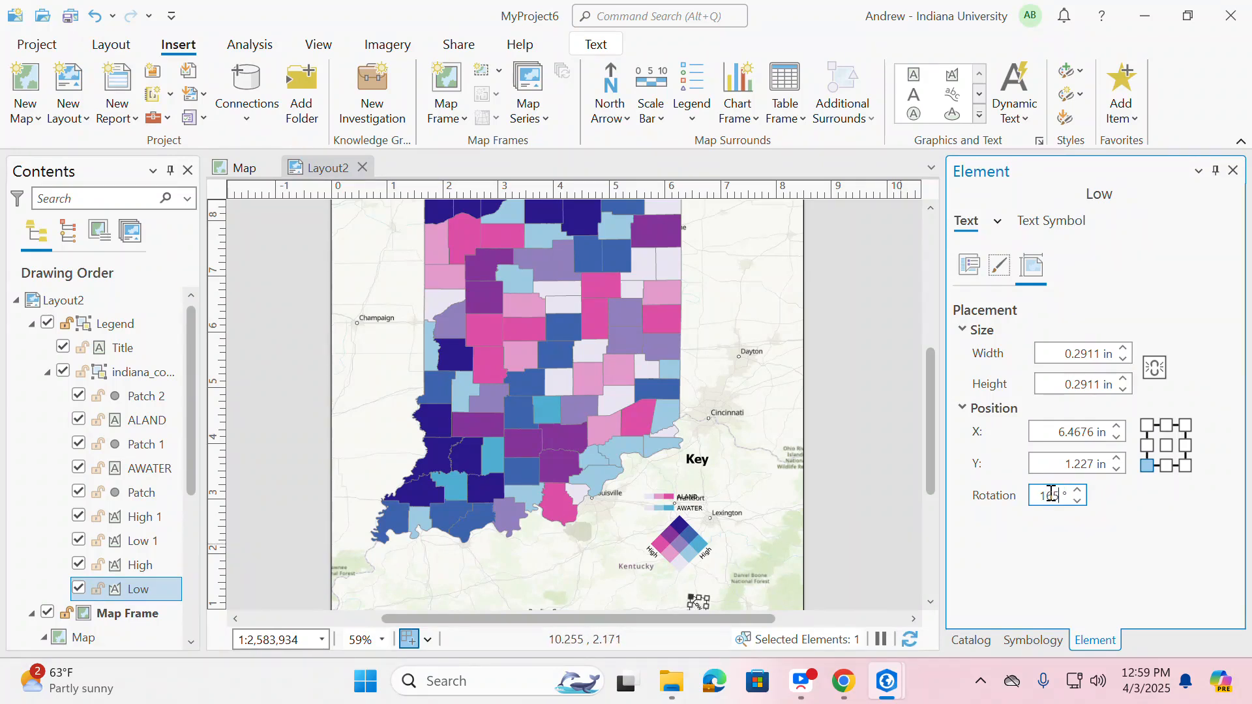
pyautogui.press('Return')
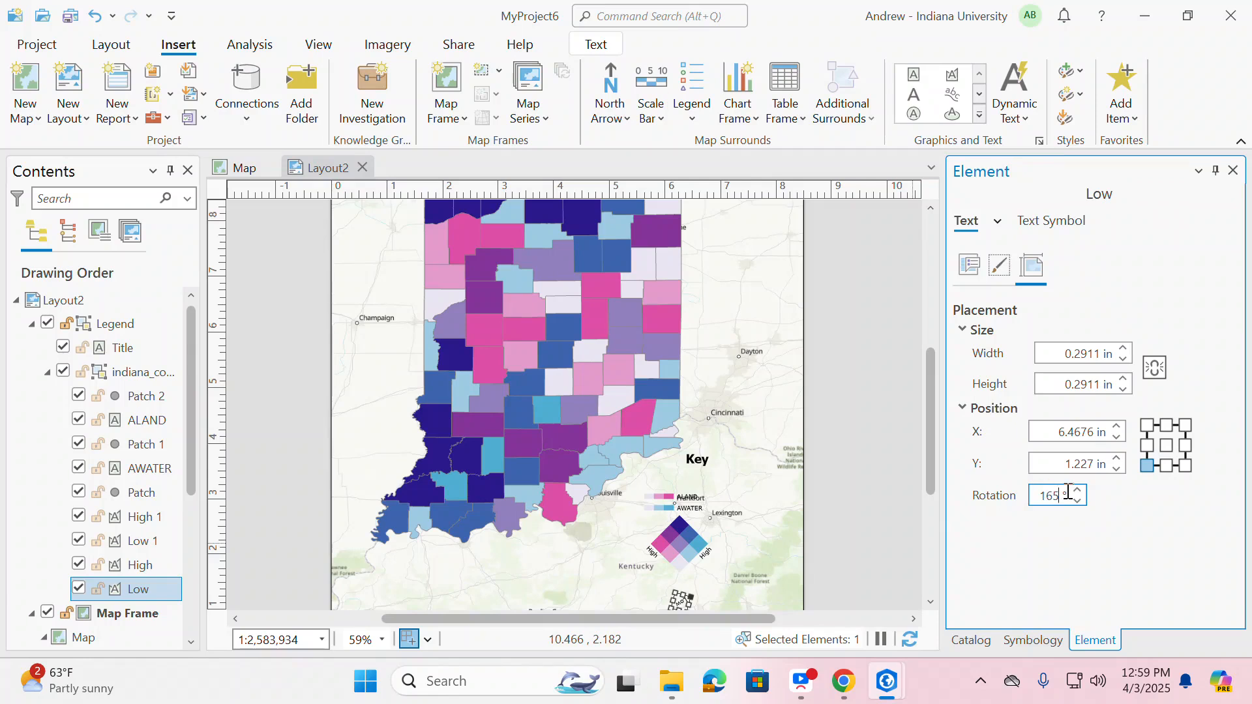
# Step: Try nudging the Low label's rotation up past 184° and back down below 174° in small increments
pyautogui.click(1077, 491)
pyautogui.click(1077, 490)
pyautogui.click(1078, 491)
pyautogui.click(1077, 491)
pyautogui.click(1078, 491)
pyautogui.click(1077, 491)
pyautogui.click(1077, 490)
pyautogui.click(1078, 491)
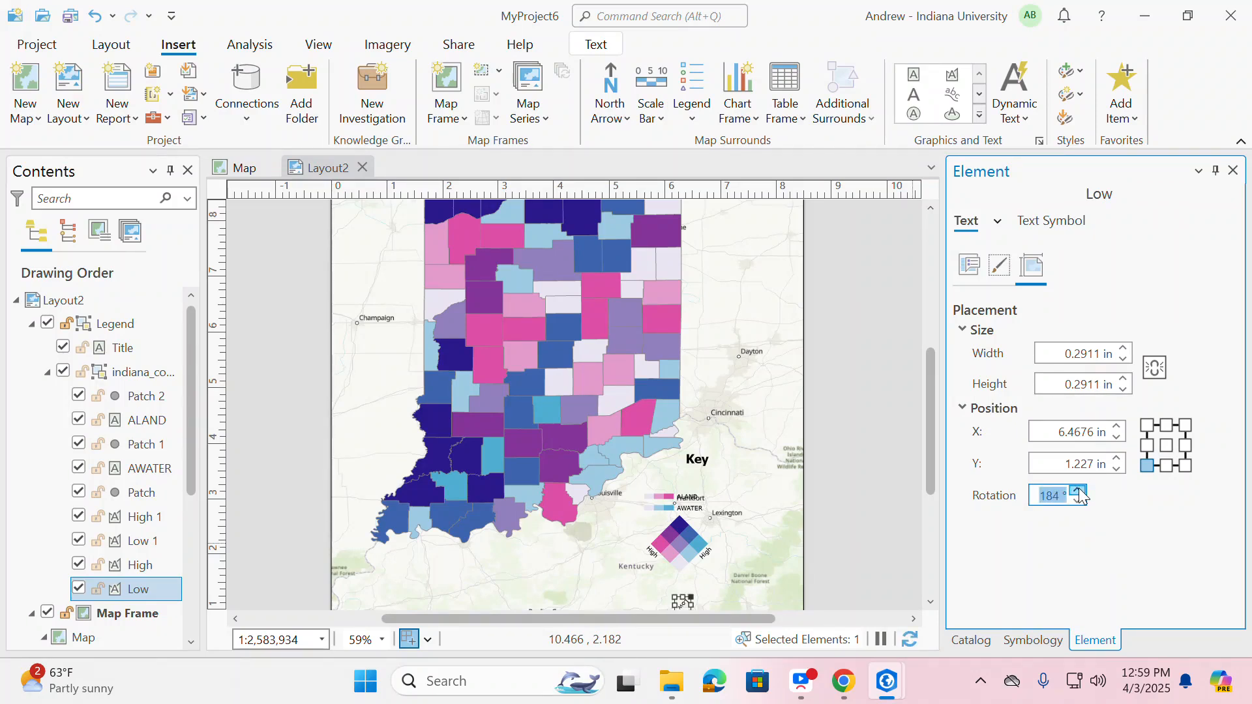
pyautogui.click(1078, 491)
pyautogui.click(1078, 500)
pyautogui.click(1077, 500)
pyautogui.click(1077, 500)
pyautogui.click(1077, 500)
pyautogui.click(1077, 500)
pyautogui.click(1078, 499)
pyautogui.click(1077, 499)
pyautogui.click(1077, 500)
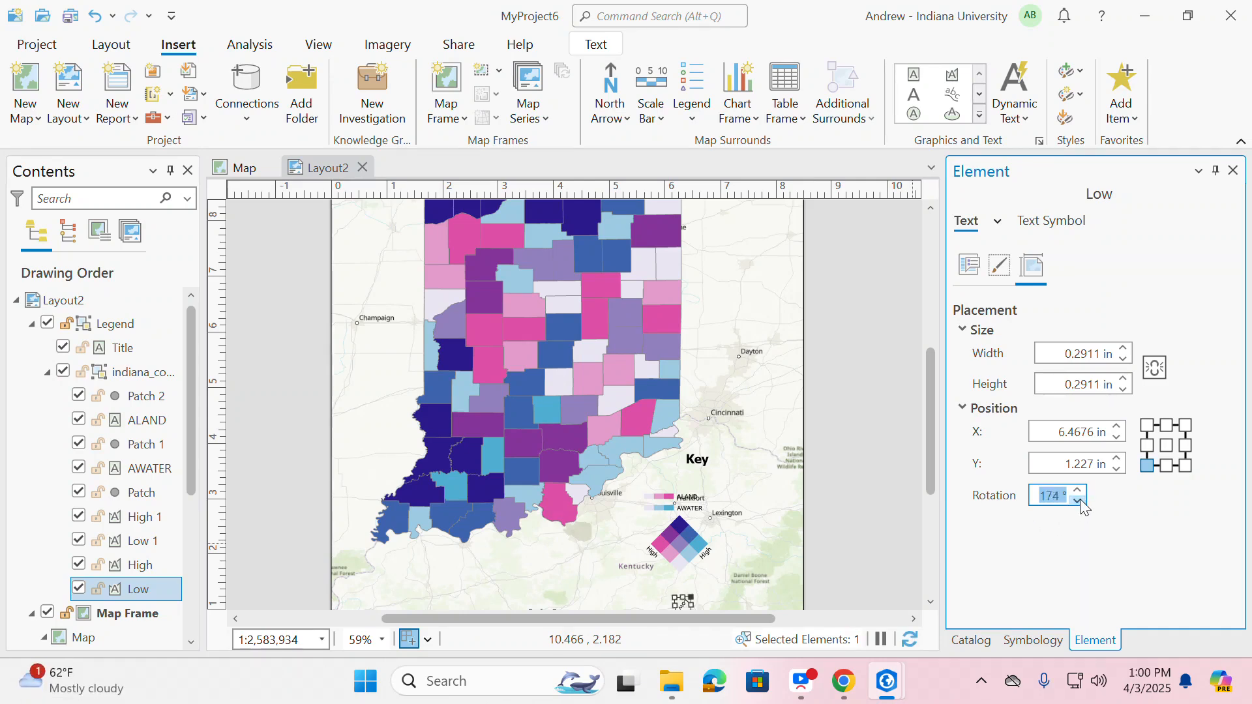
pyautogui.click(1078, 500)
pyautogui.click(1078, 499)
pyautogui.click(1078, 499)
pyautogui.click(1077, 499)
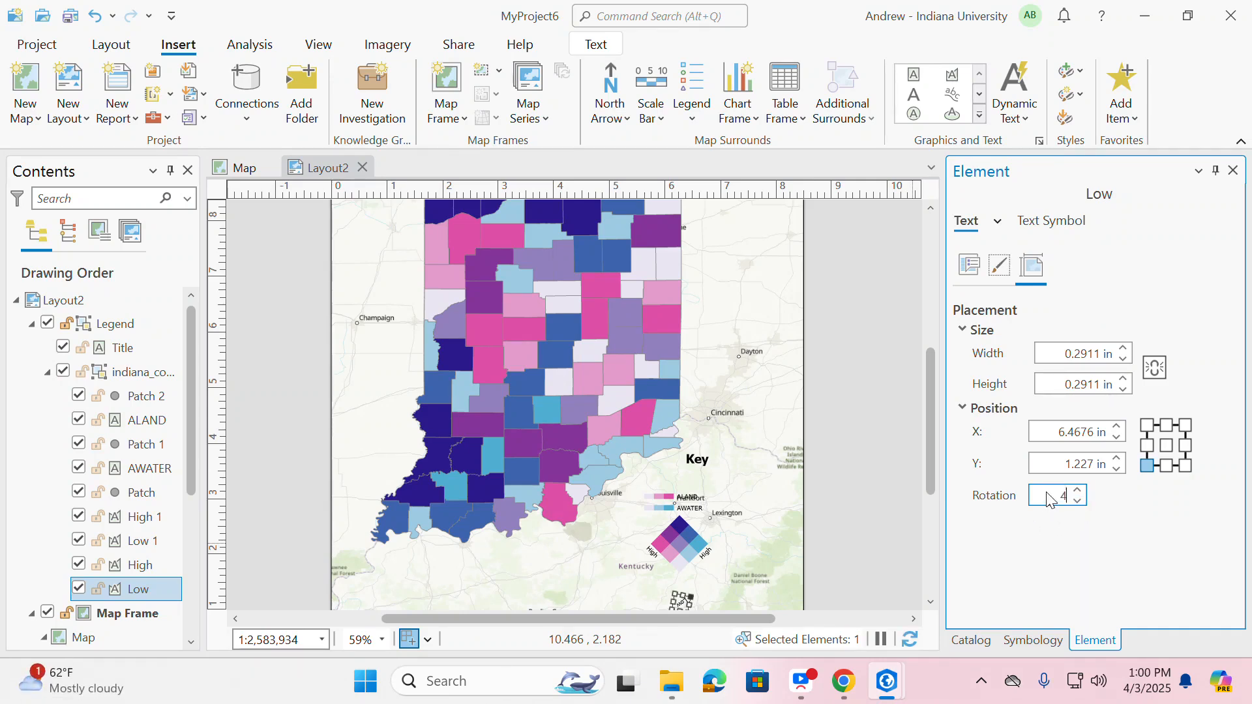
# Step: Try the Low label at a rotation of 45° and at 135°
pyautogui.press('Return')
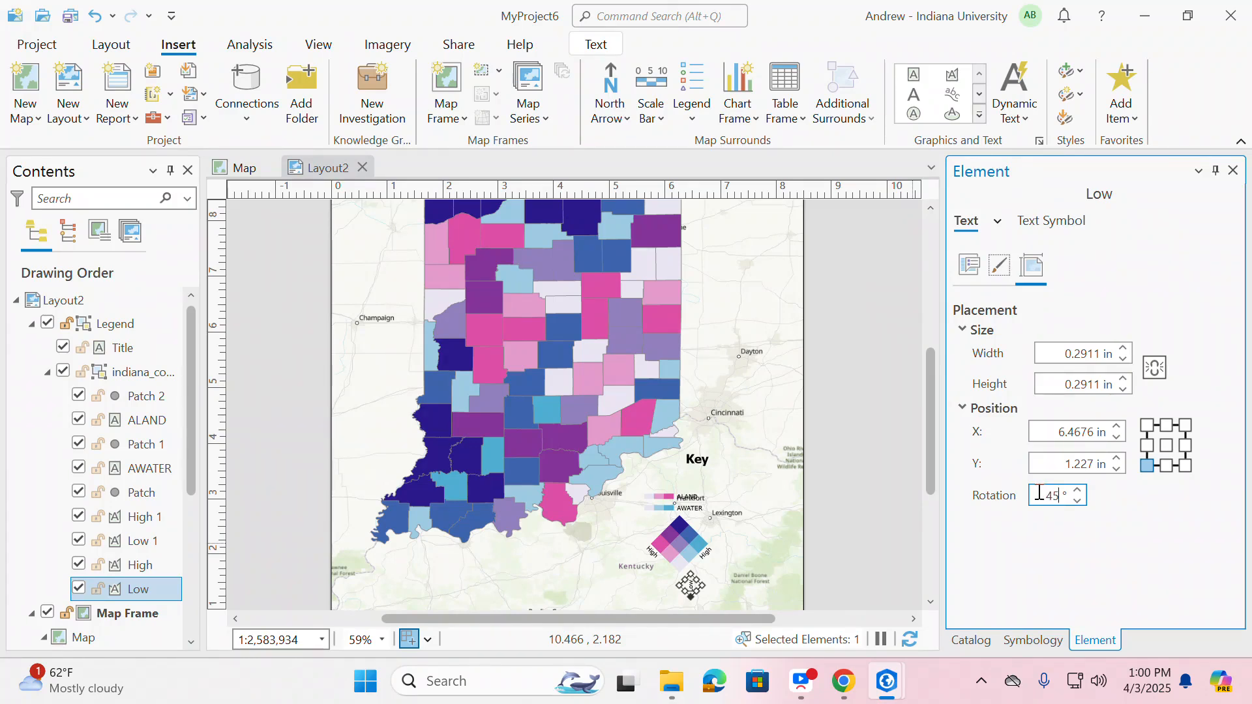
pyautogui.doubleClick(1039, 494)
pyautogui.write('135')
pyautogui.press('Return')
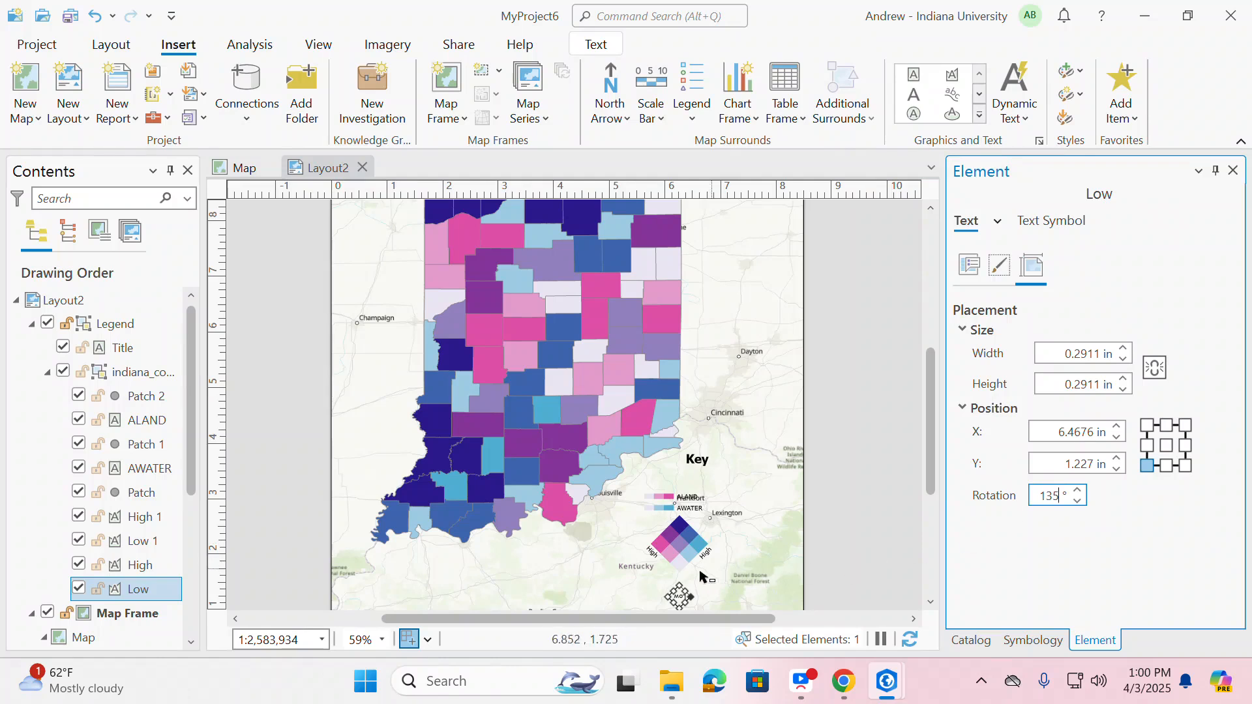
# Step: Enlarge the Low label's text box to about 0.44 in wide and 0.56 in high
pyautogui.moveTo(691, 598); pyautogui.dragTo(658, 574)
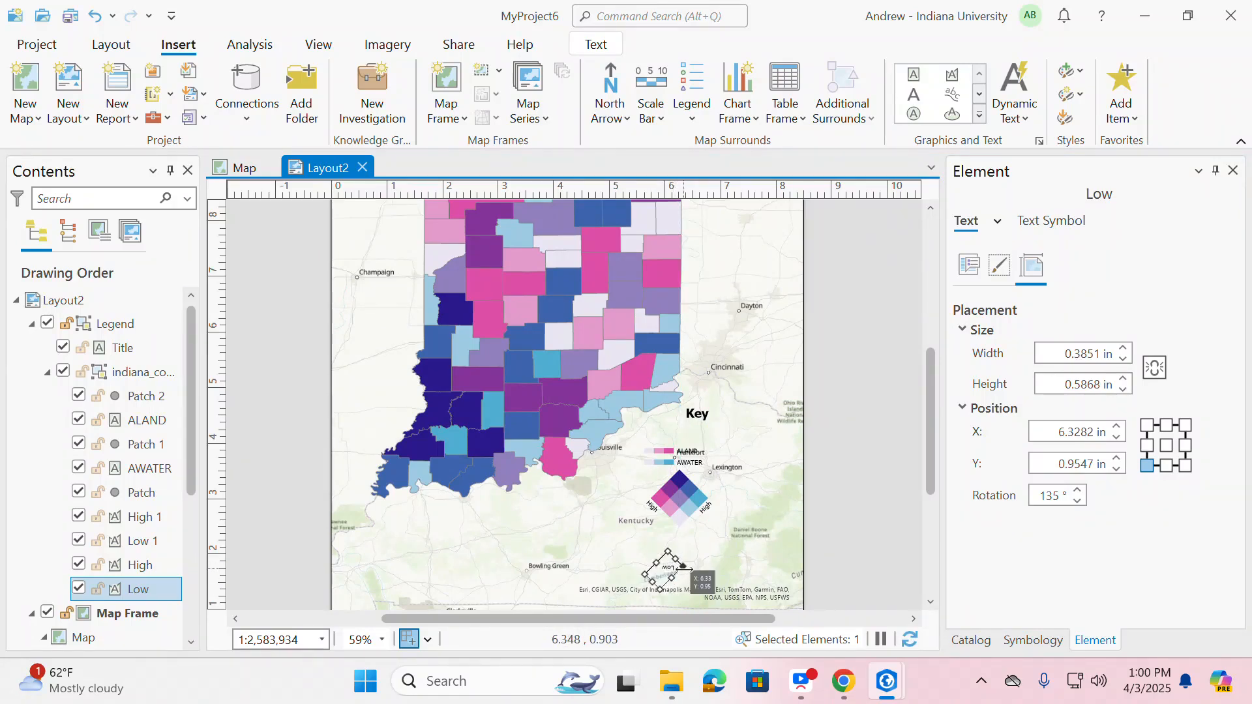
pyautogui.click(685, 569)
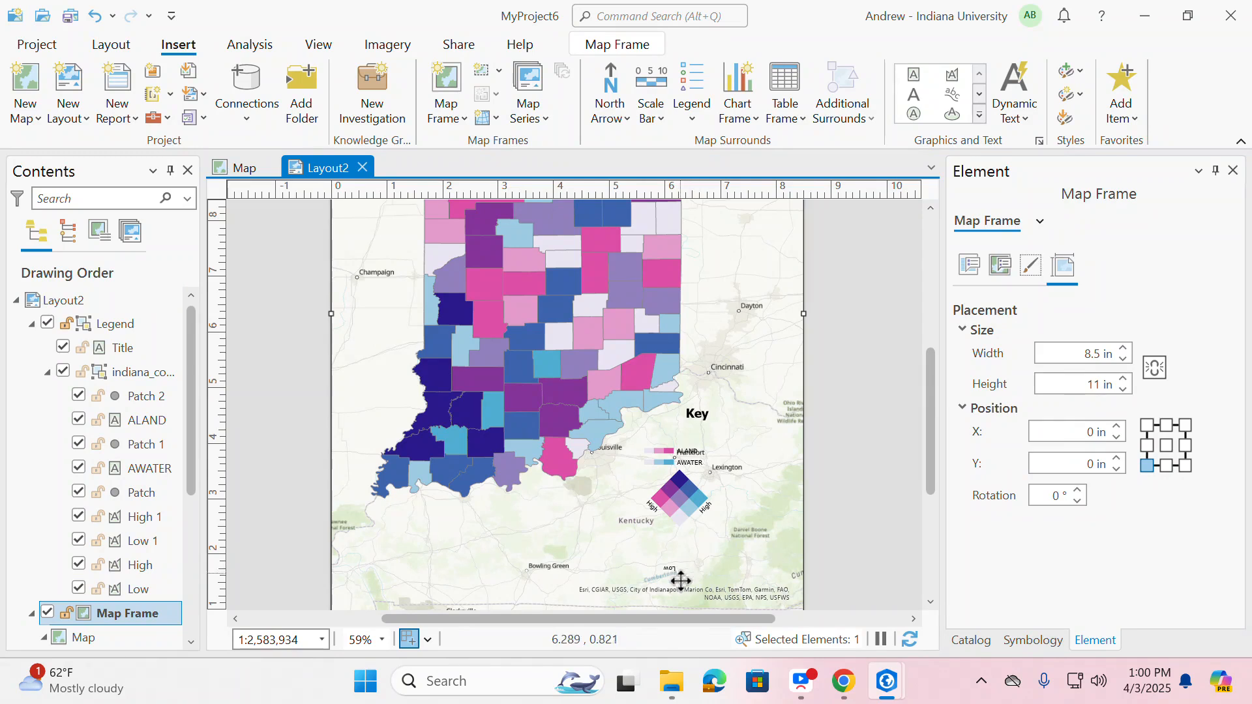
pyautogui.click(814, 571)
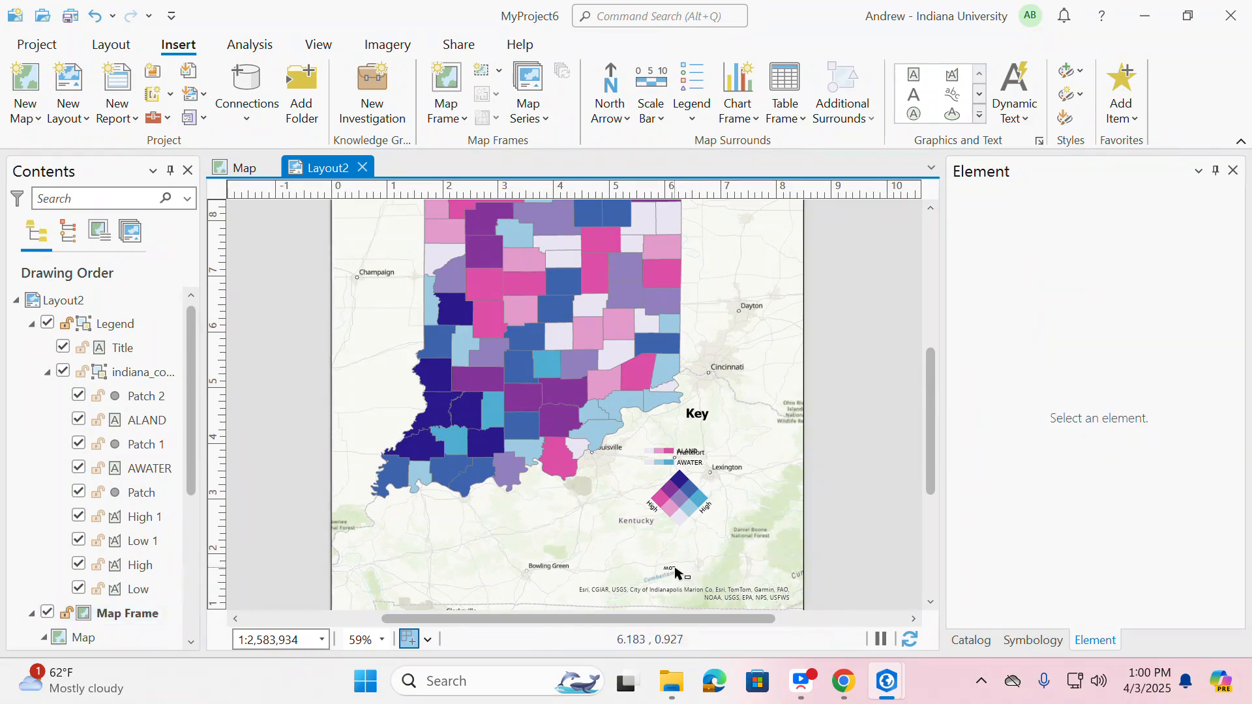
pyautogui.click(679, 573)
pyautogui.click(673, 573)
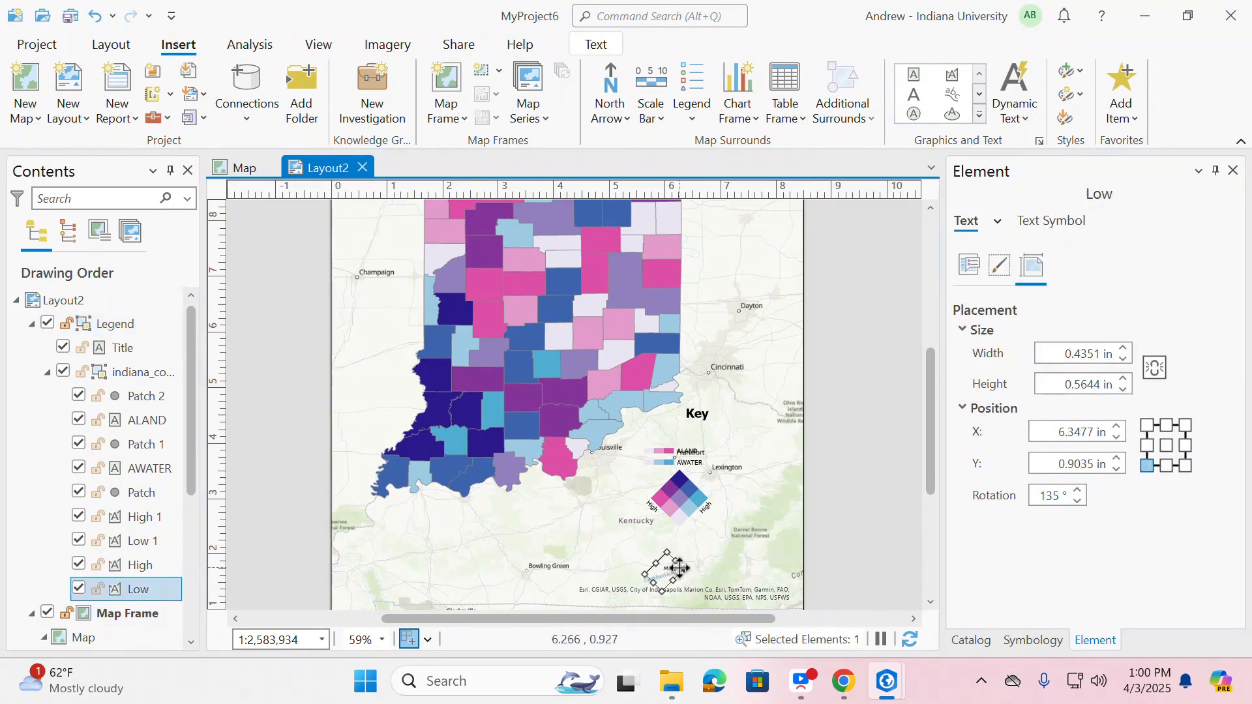
# Step: Rotate the Low label to 315° so it reads horizontally, and place it under the diamond's lower corner at about X 5.97 in, Y 1.61 in
pyautogui.moveTo(695, 568); pyautogui.dragTo(638, 578)
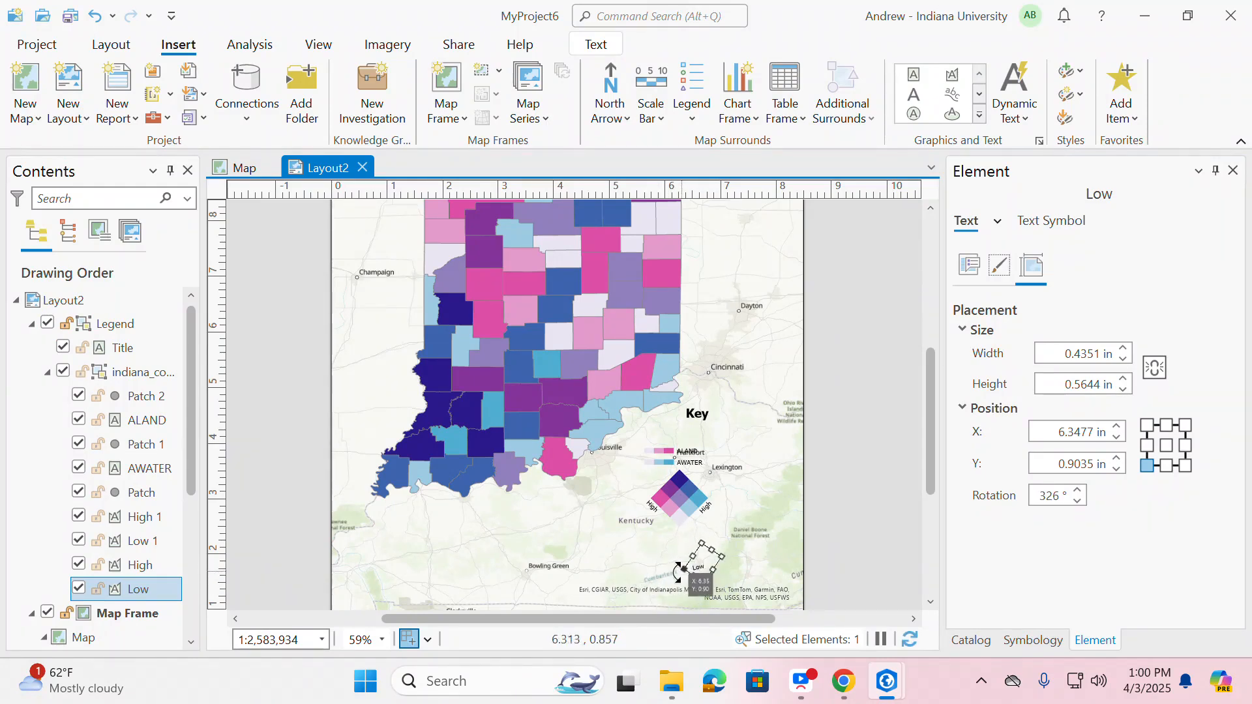
pyautogui.moveTo(676, 574); pyautogui.dragTo(689, 529)
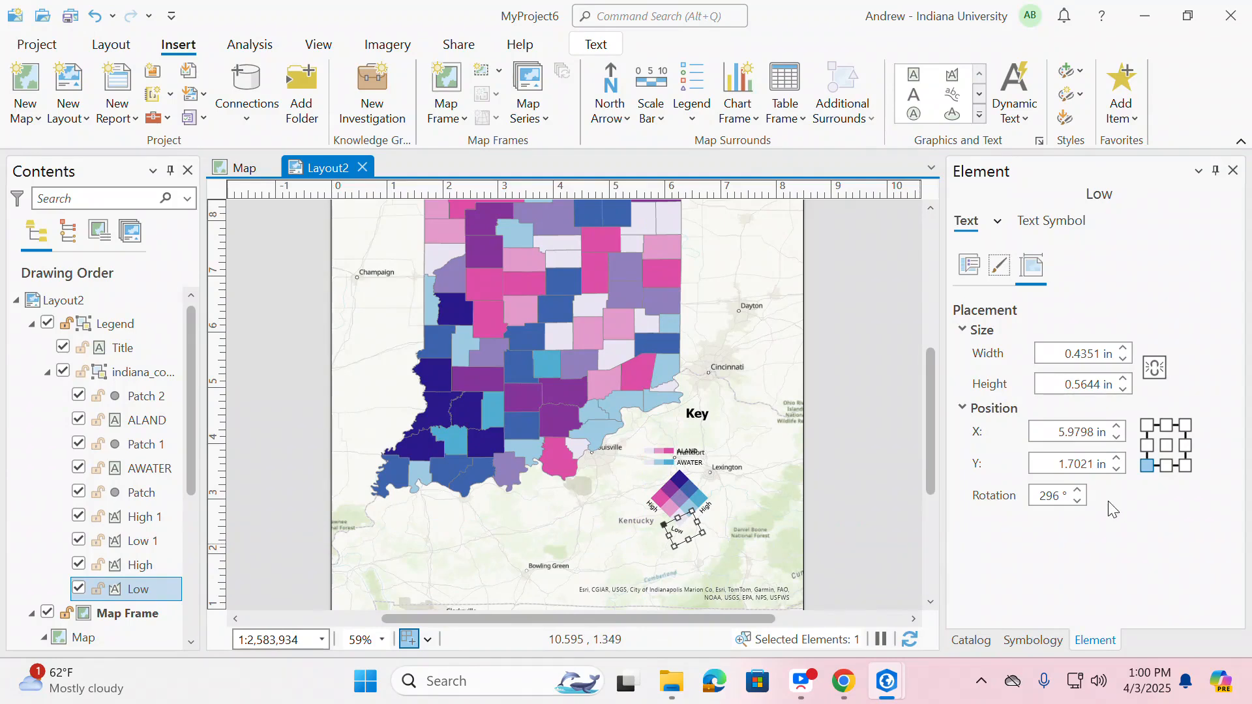
pyautogui.click(1079, 492)
pyautogui.click(1077, 491)
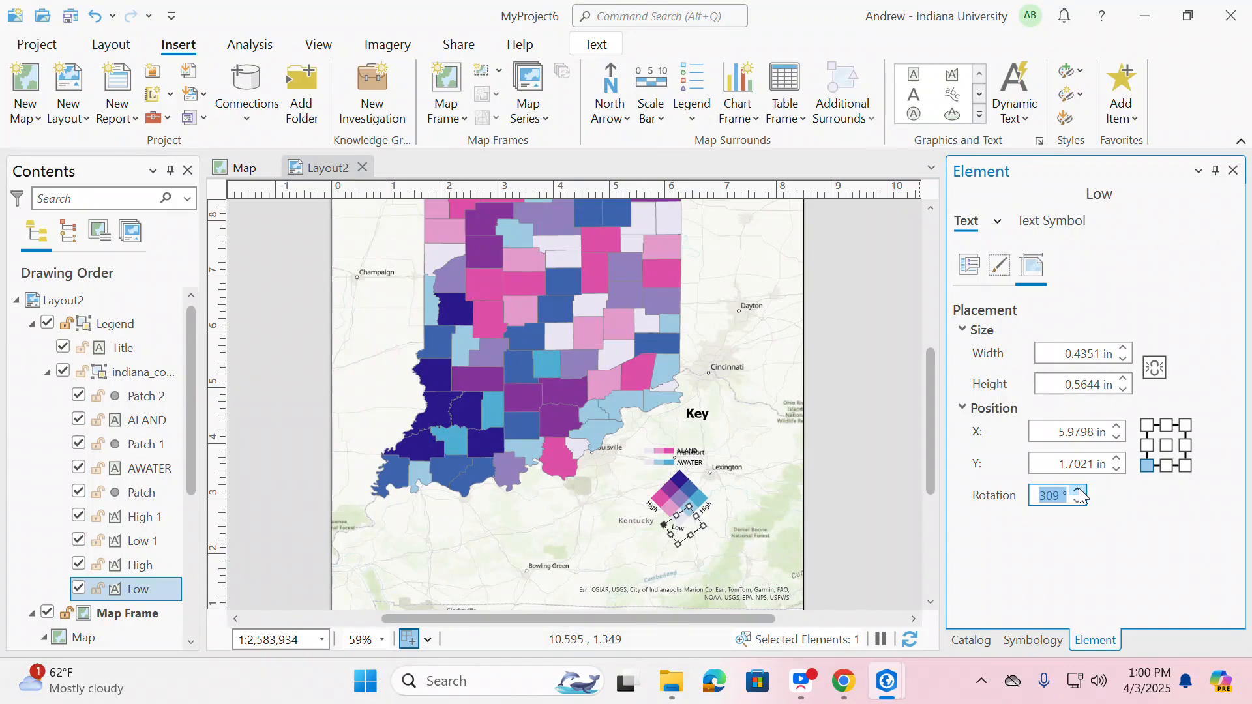
pyautogui.click(1078, 491)
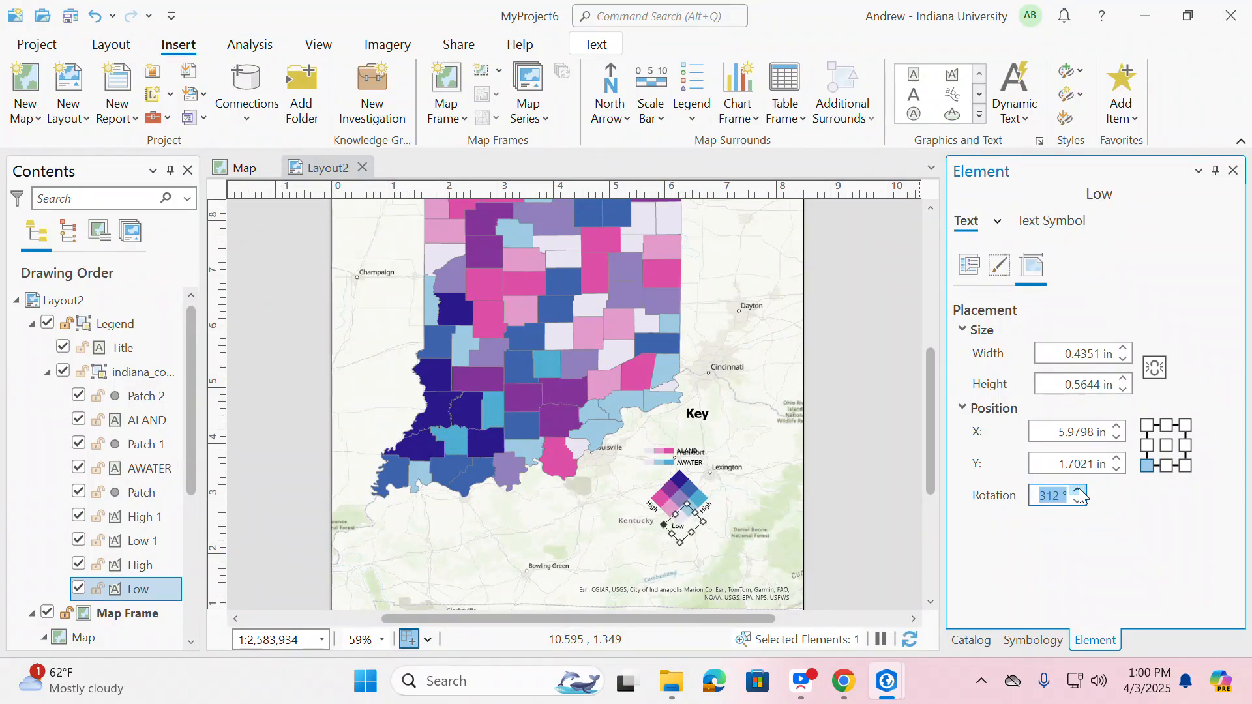
pyautogui.click(1079, 492)
pyautogui.click(1078, 492)
pyautogui.click(1079, 492)
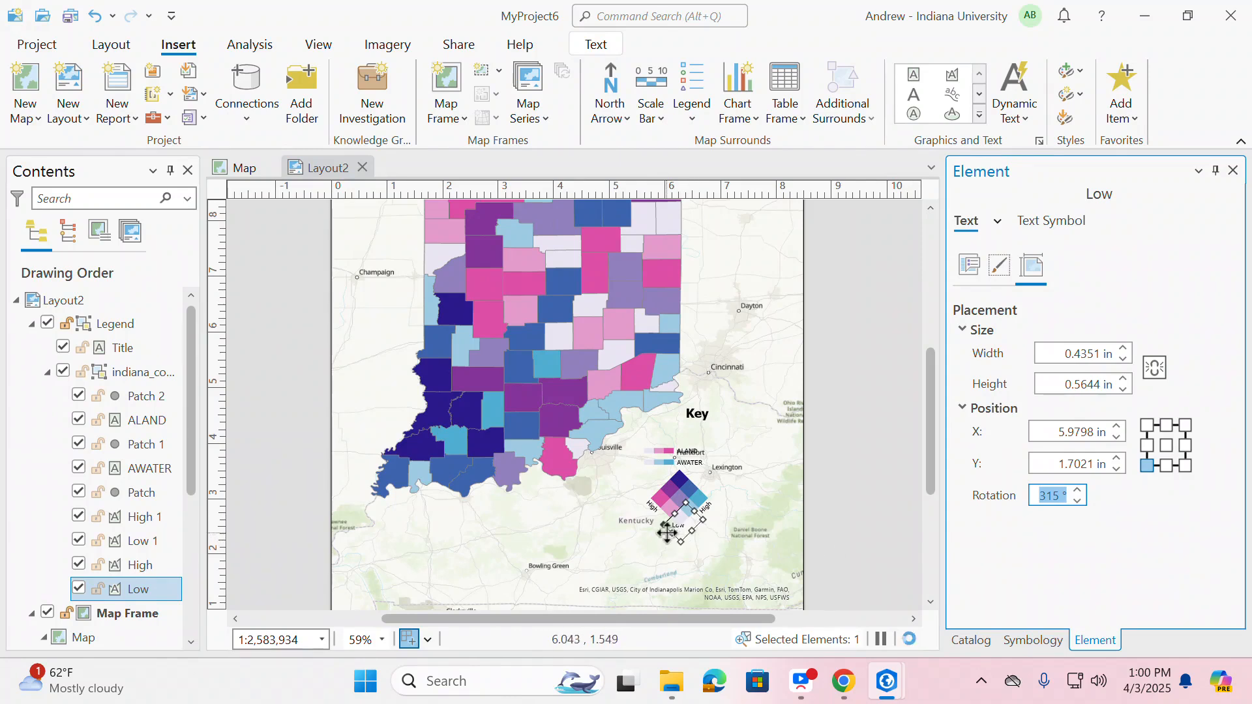
pyautogui.moveTo(680, 536); pyautogui.dragTo(683, 542)
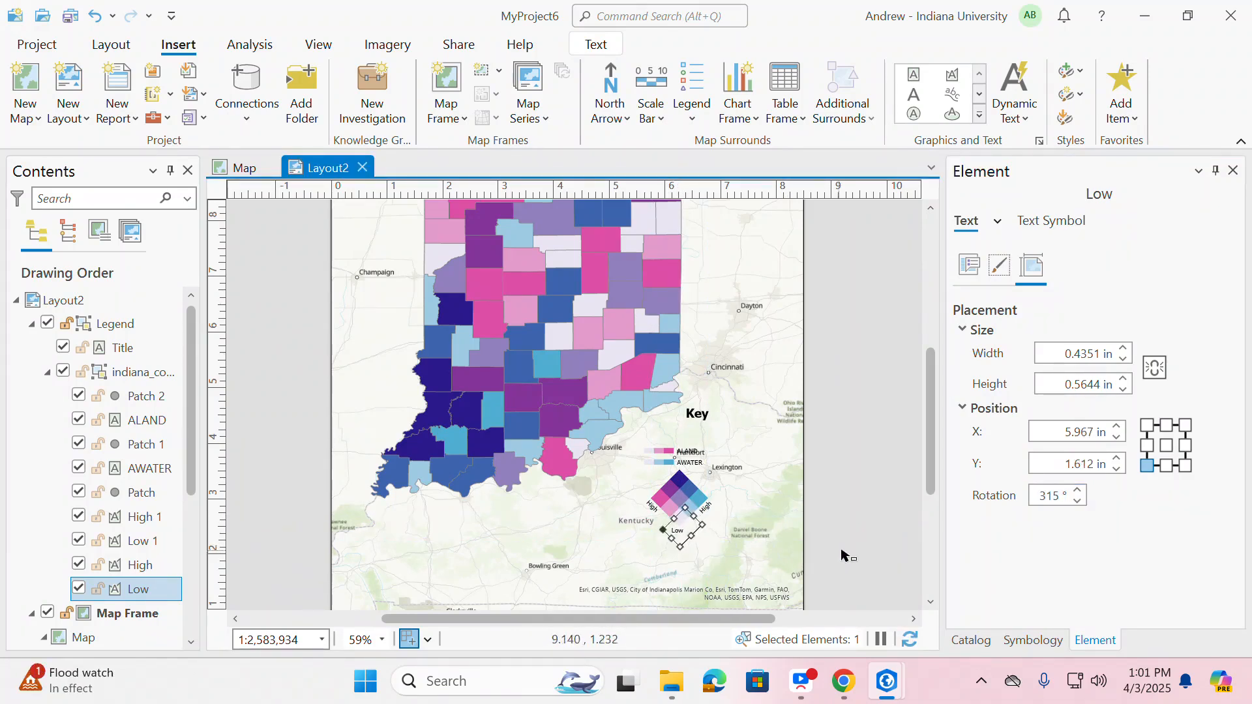
pyautogui.click(857, 546)
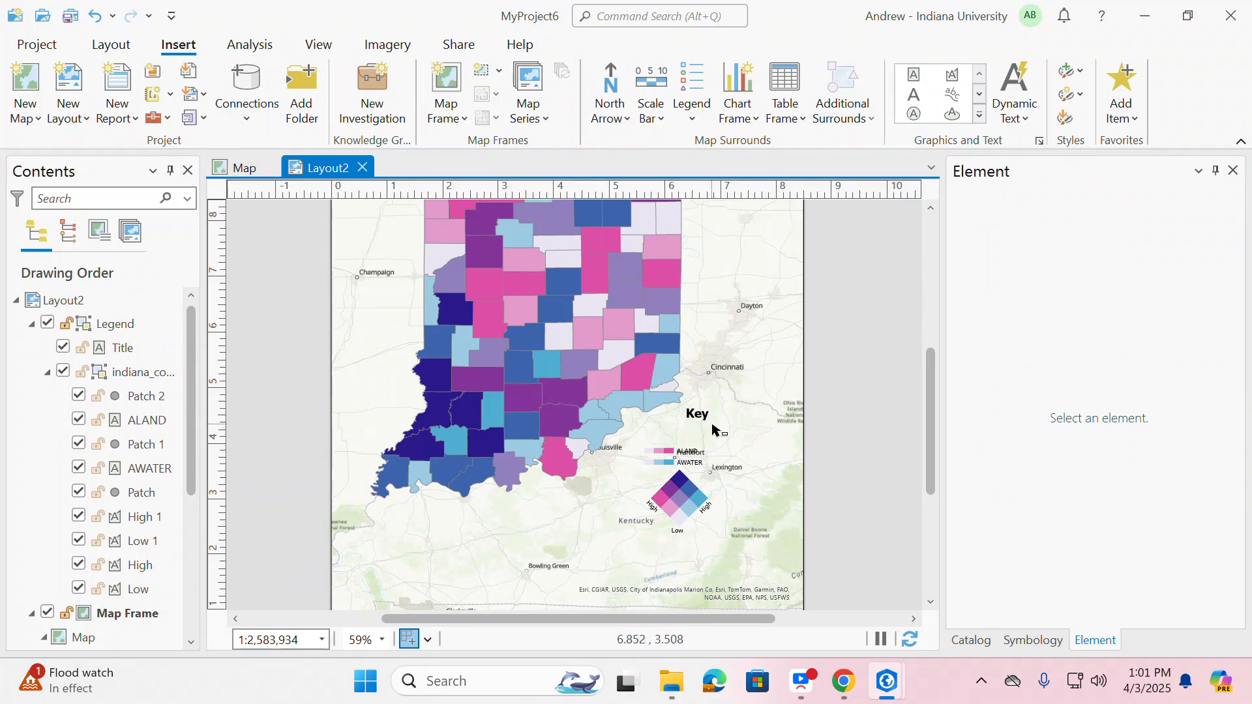
# Step: Hide the World Topographic Map layer in the map and check the whole page in Layout2
pyautogui.moveTo(847, 573); pyautogui.dragTo(750, 529)
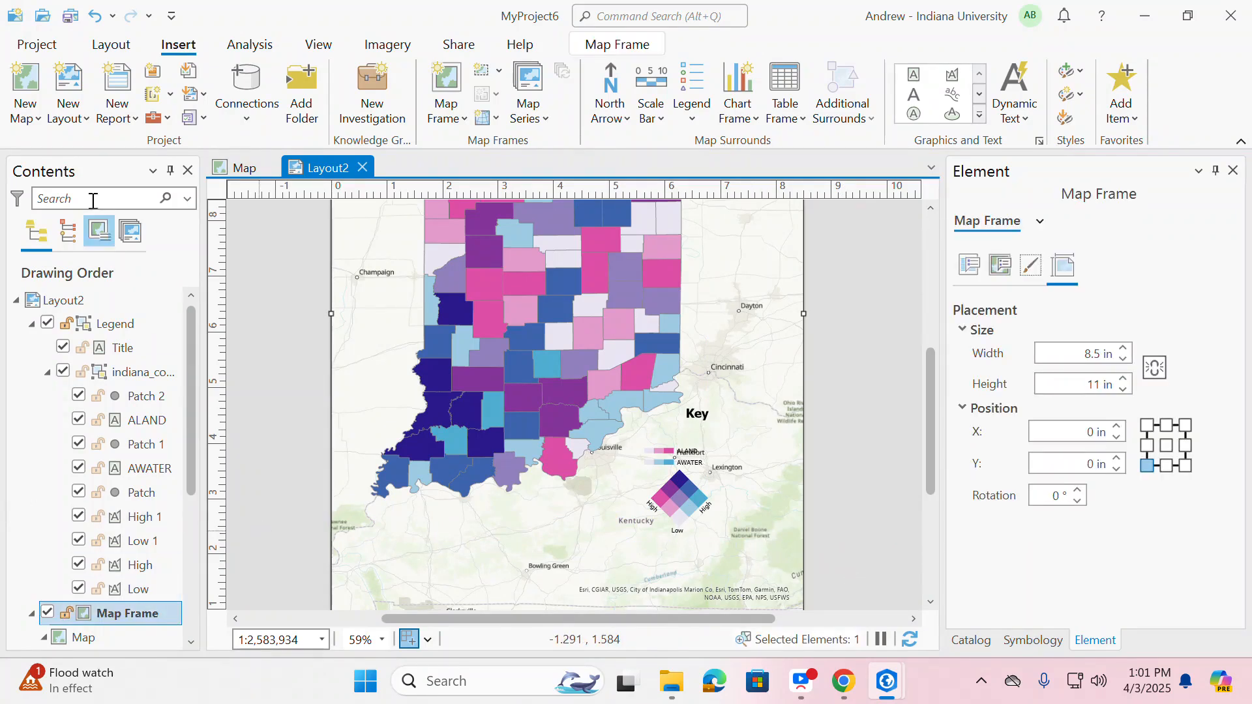
pyautogui.click(241, 168)
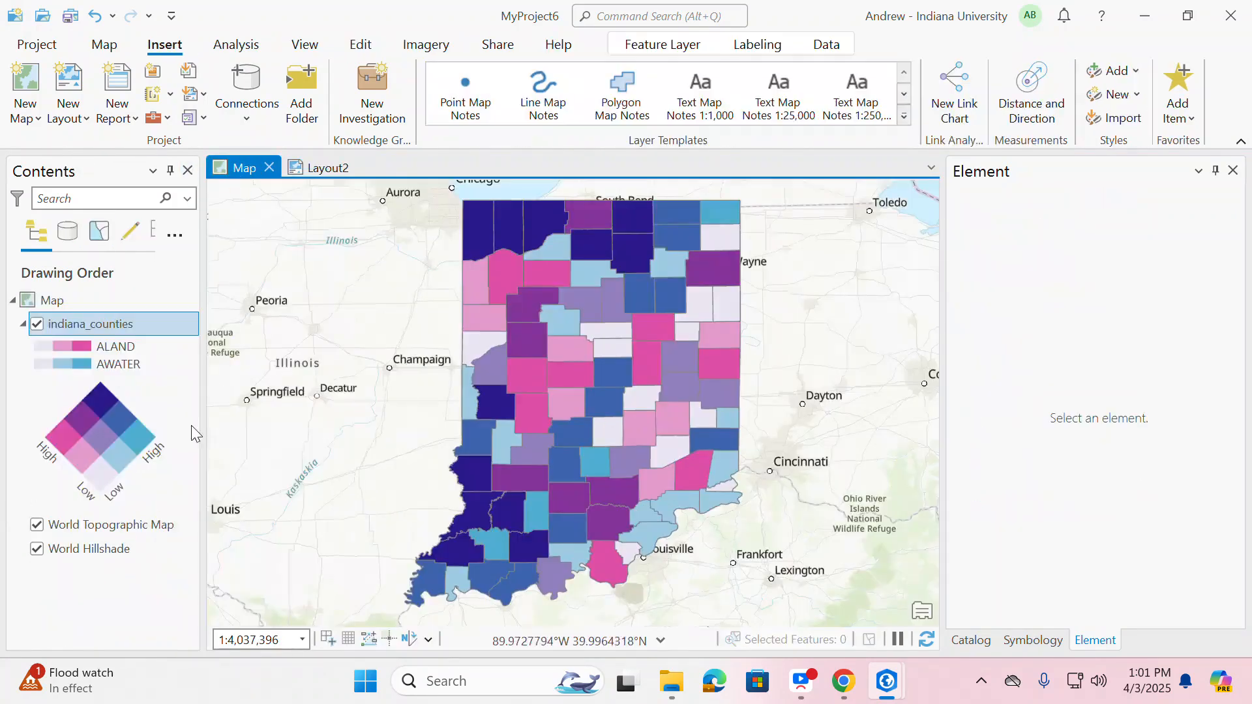
pyautogui.click(36, 525)
pyautogui.click(44, 549)
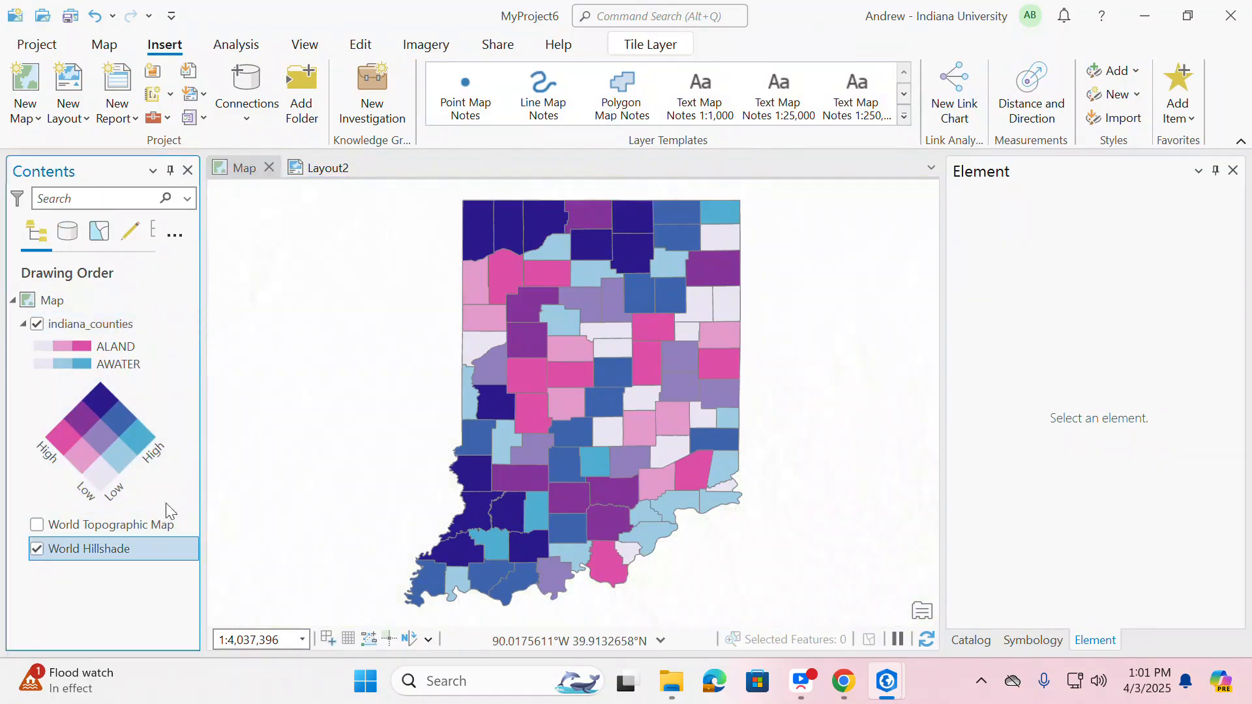
pyautogui.click(312, 167)
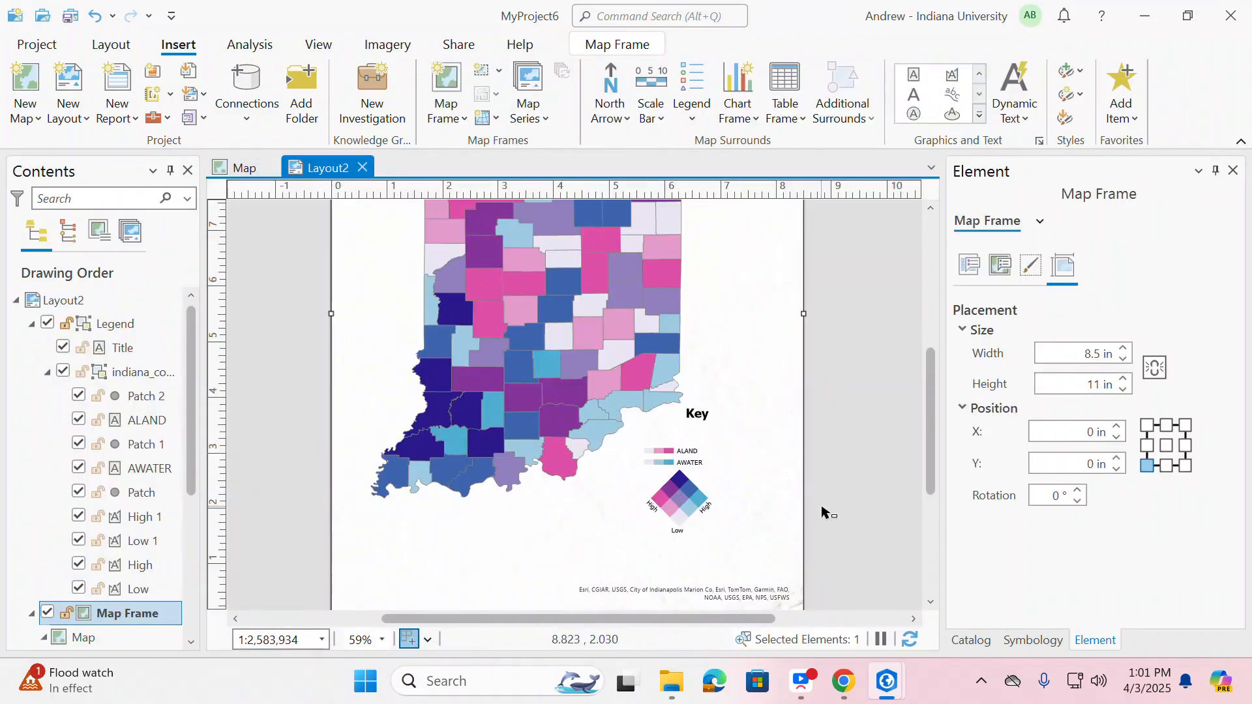
pyautogui.scroll(2, 823, 512)
pyautogui.scroll(-4, 834, 508)
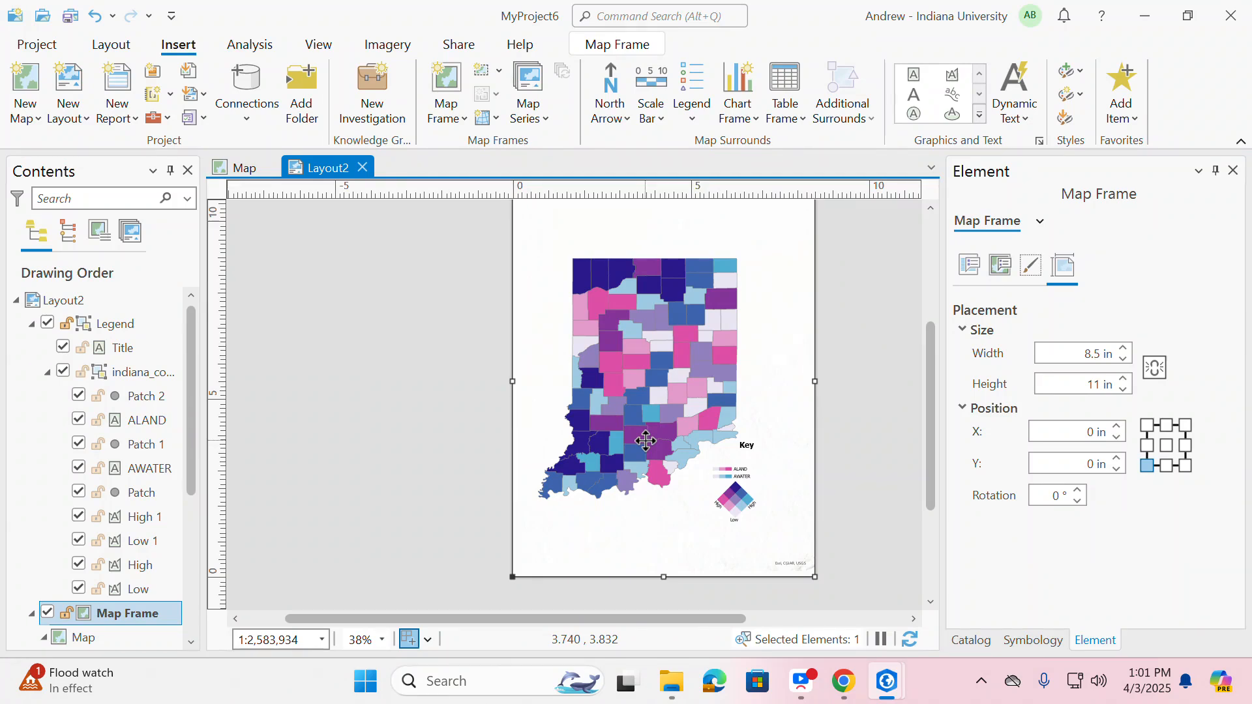
# Step: In the Map view, set the indiana_counties label position to Land parcel placement with the Straight in polygon option
pyautogui.click(238, 170)
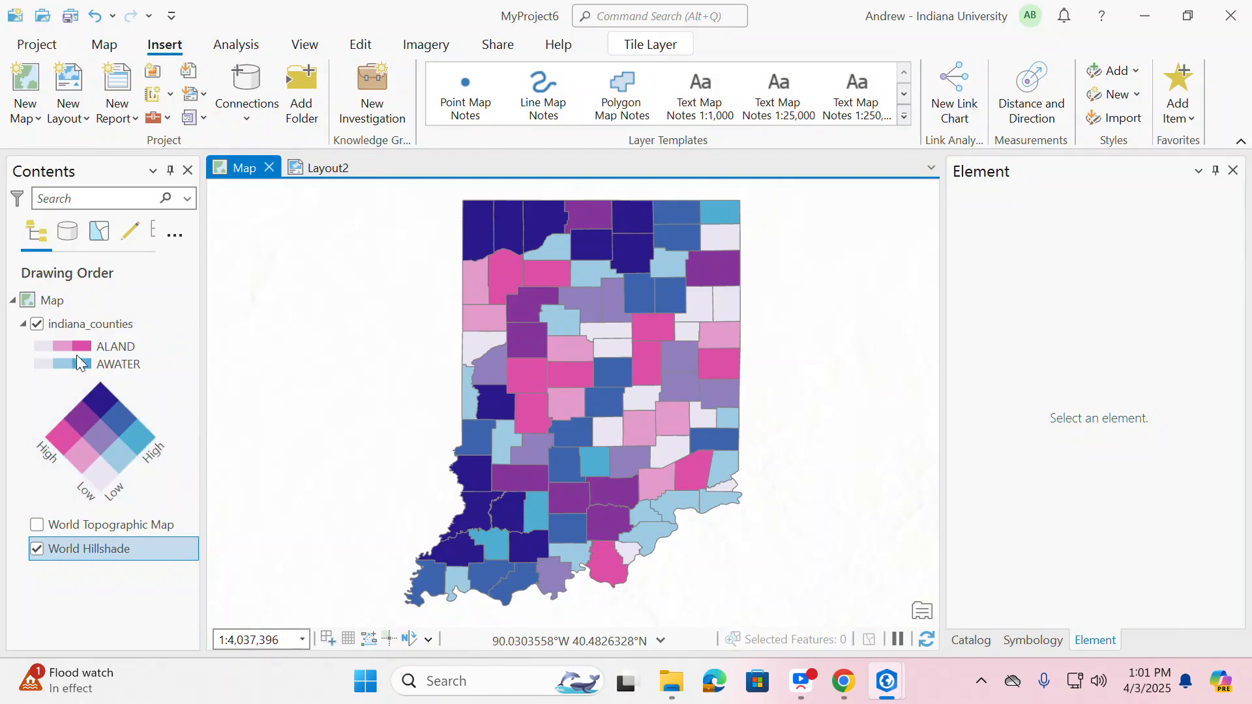
pyautogui.rightClick(80, 321)
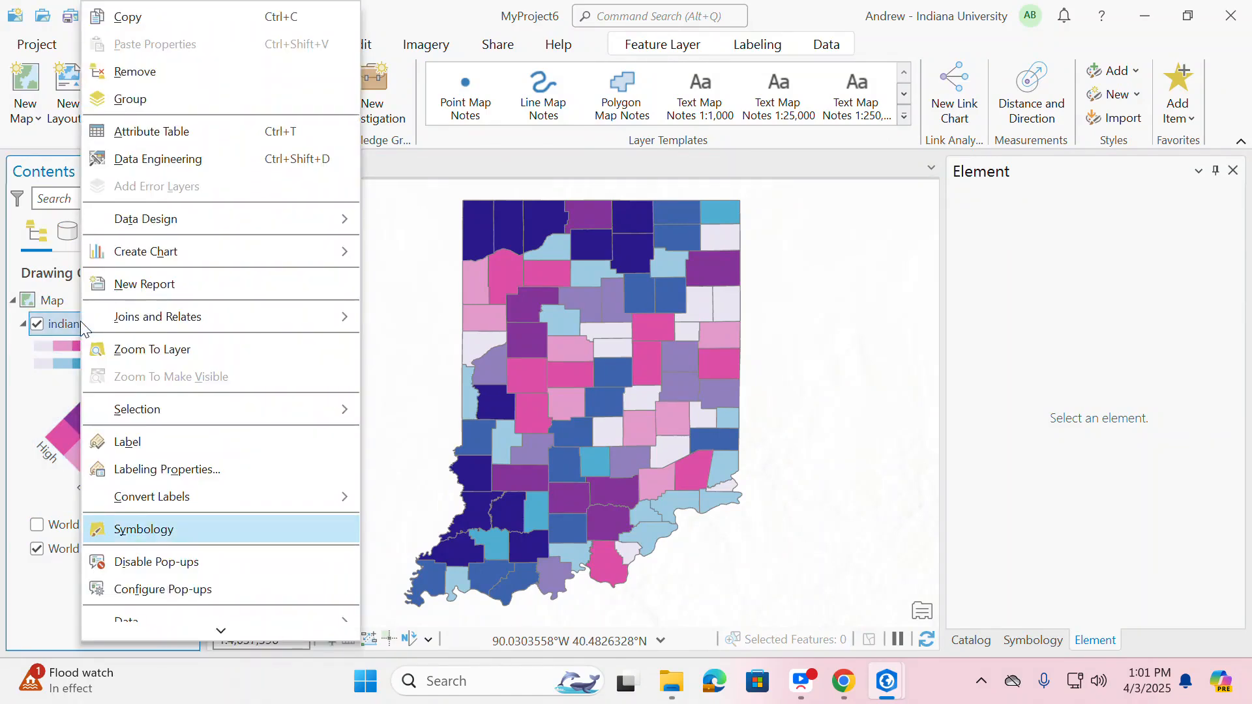
pyautogui.click(159, 470)
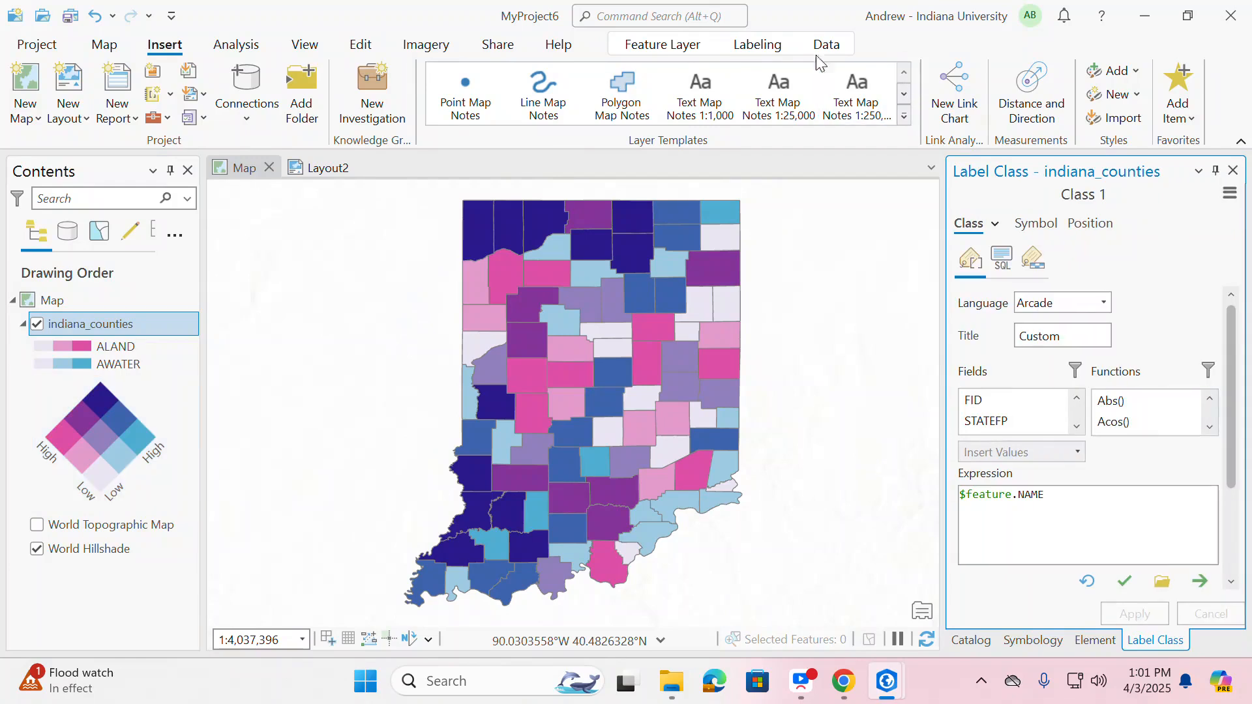
pyautogui.click(760, 47)
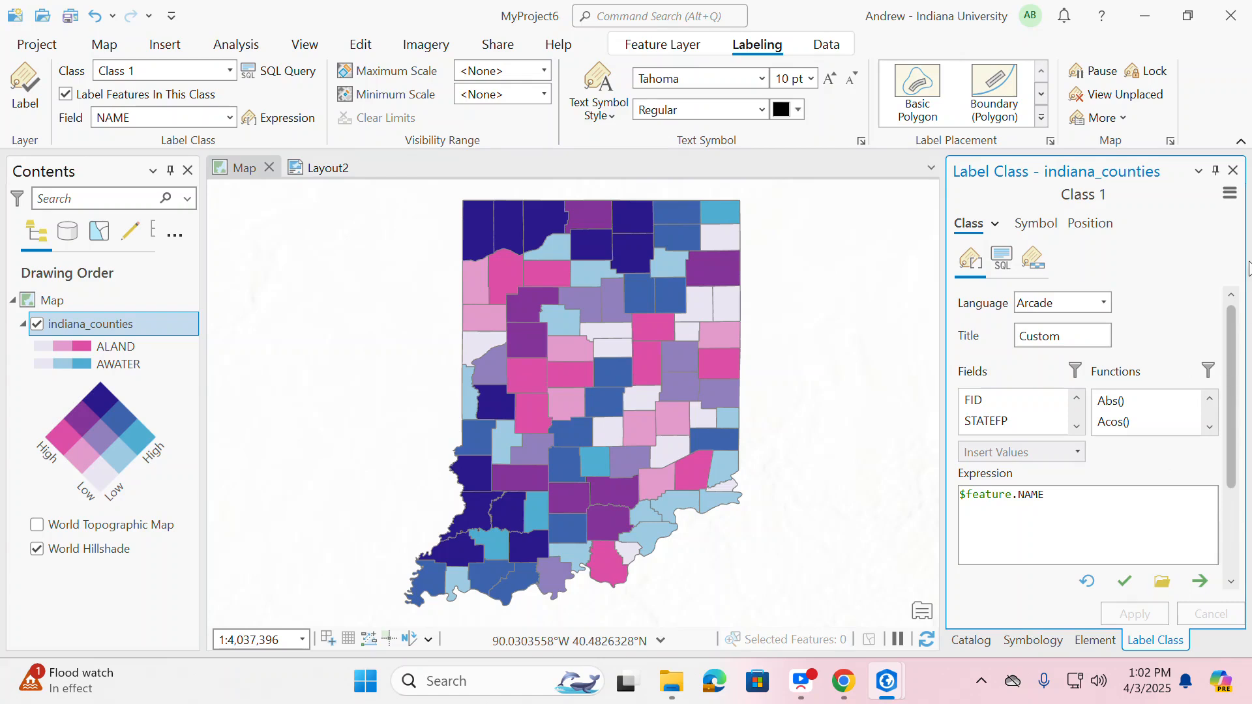
pyautogui.click(1233, 170)
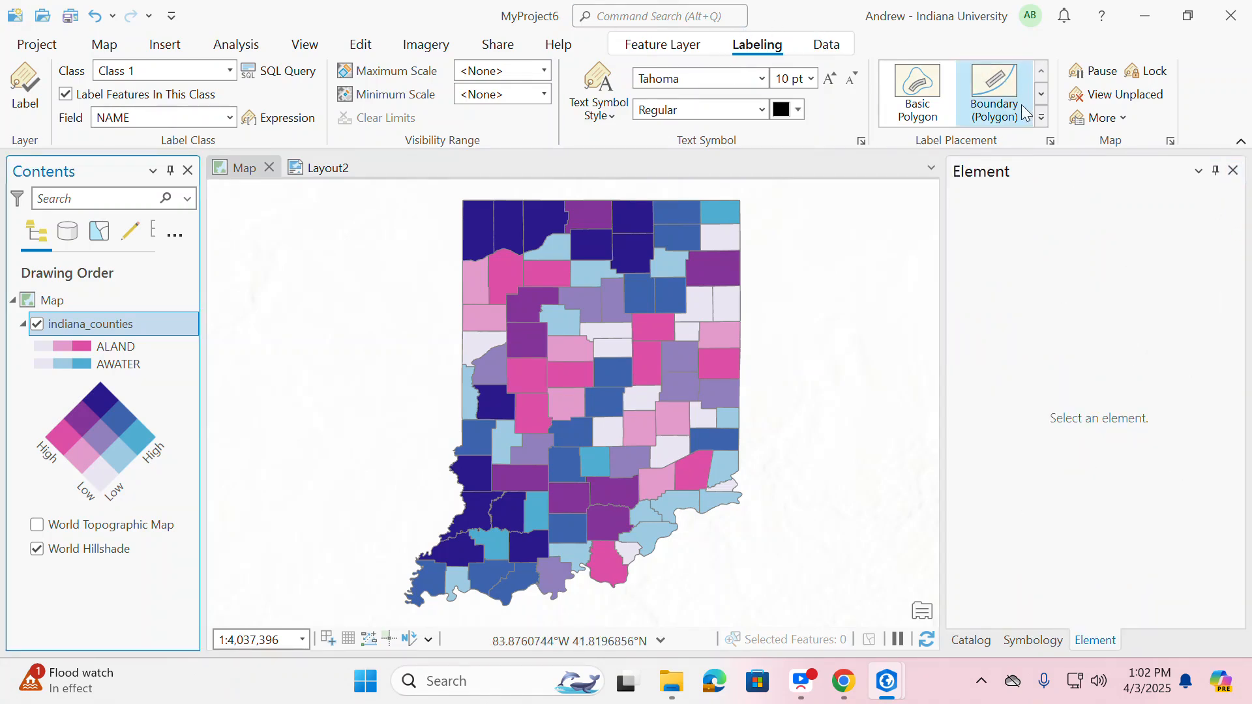
pyautogui.click(1050, 141)
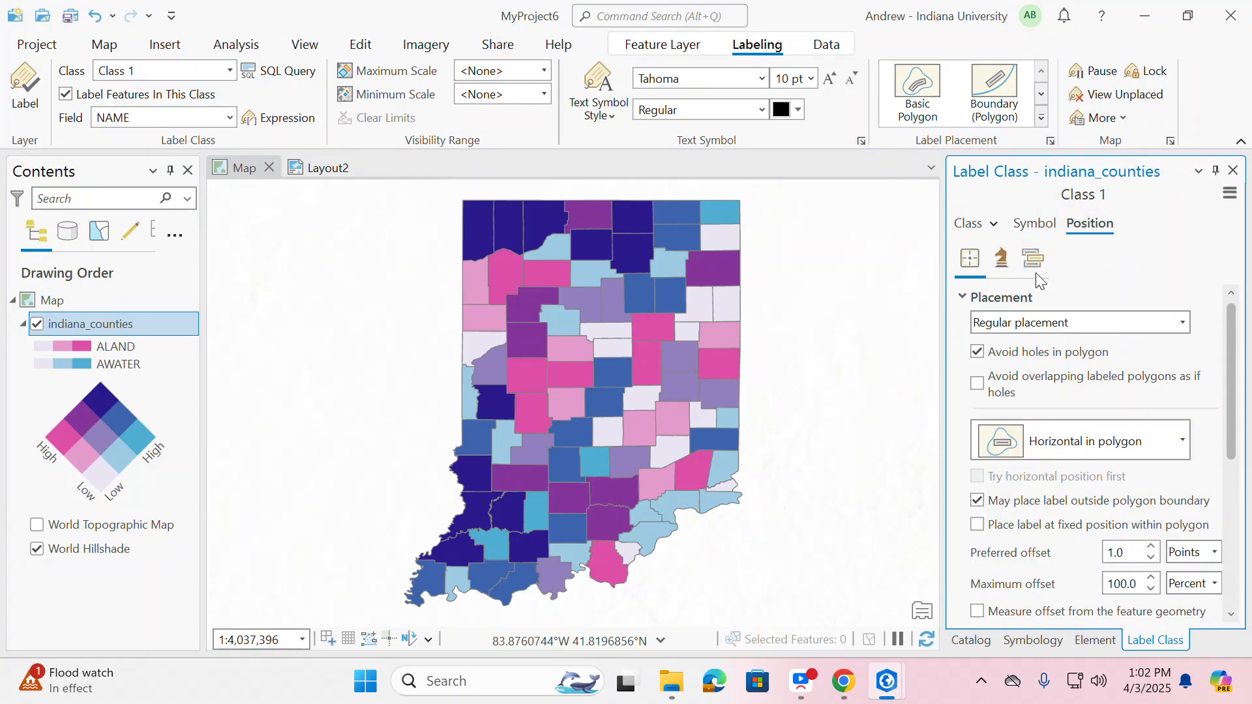
pyautogui.click(1171, 324)
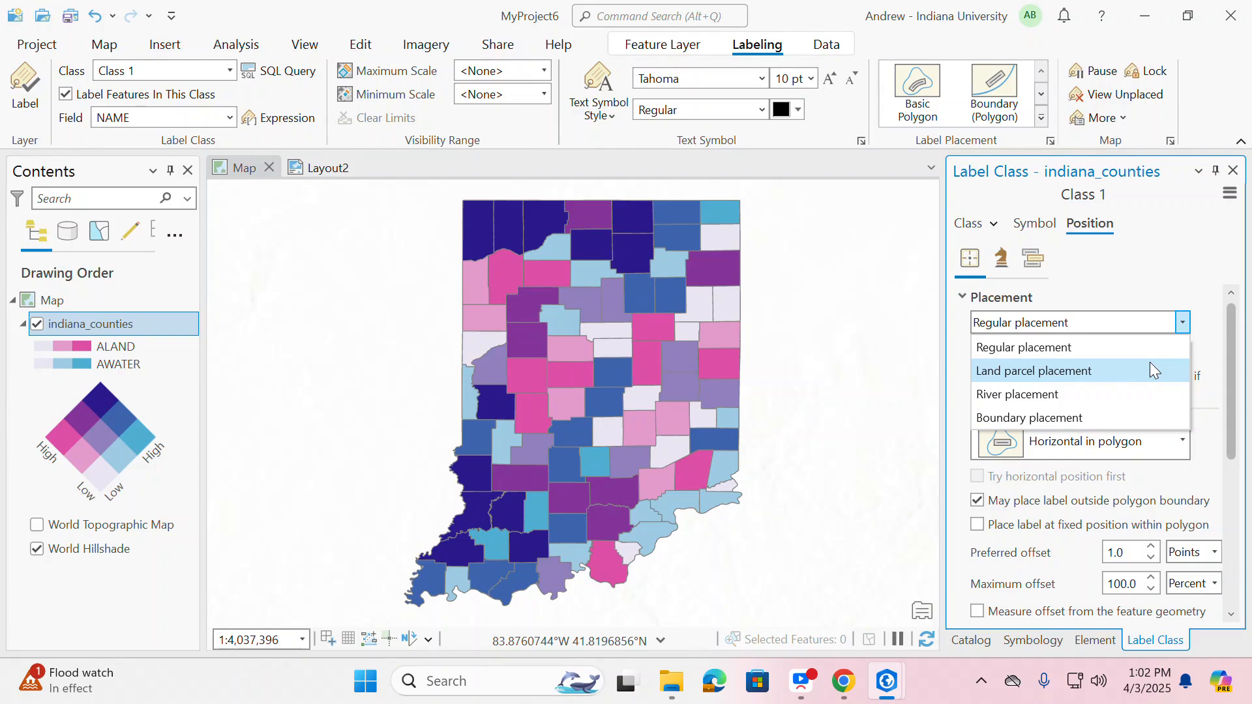
pyautogui.click(1151, 371)
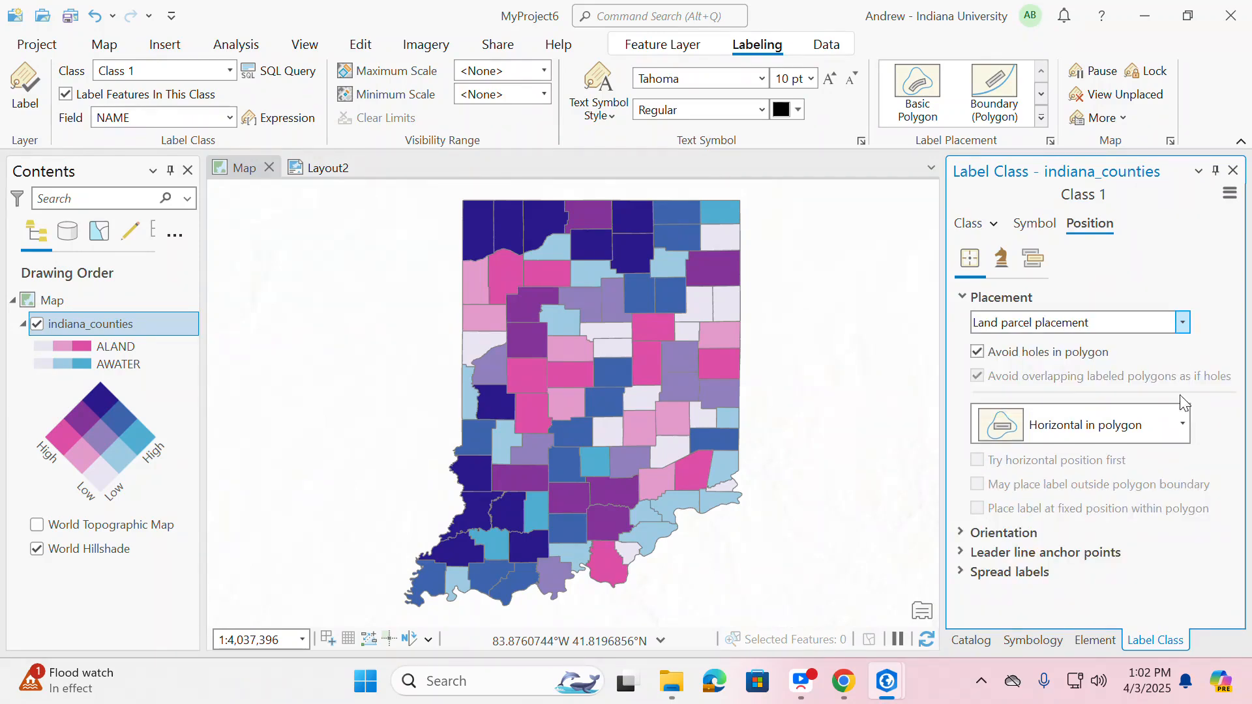
pyautogui.click(1182, 426)
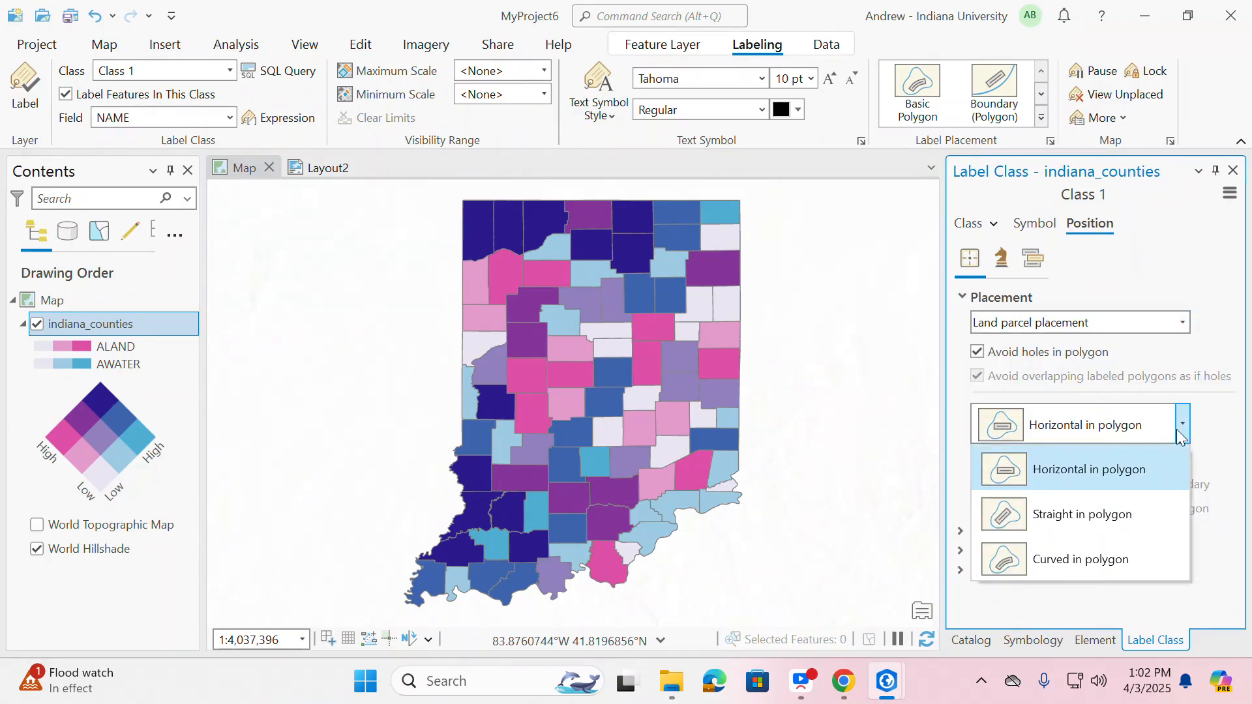
pyautogui.click(1152, 507)
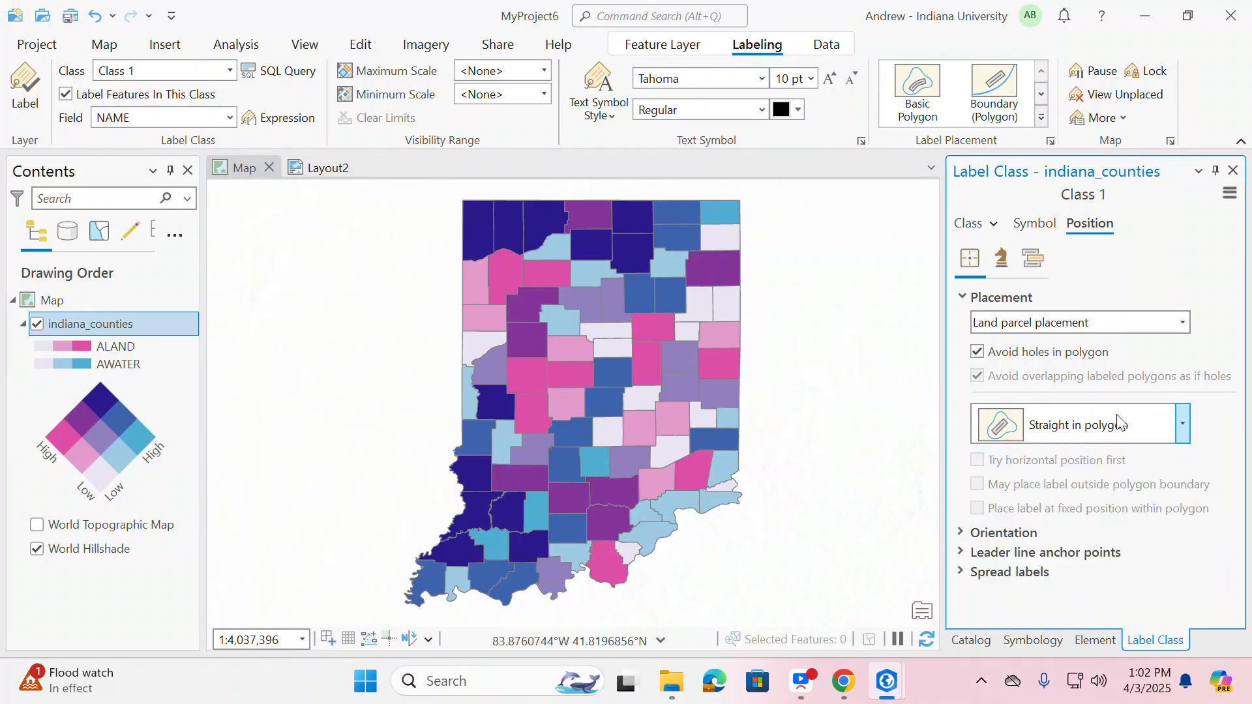
# Step: Examine the county label class's orientation, leader line, spread, fitting strategy and conflict resolution settings
pyautogui.click(962, 534)
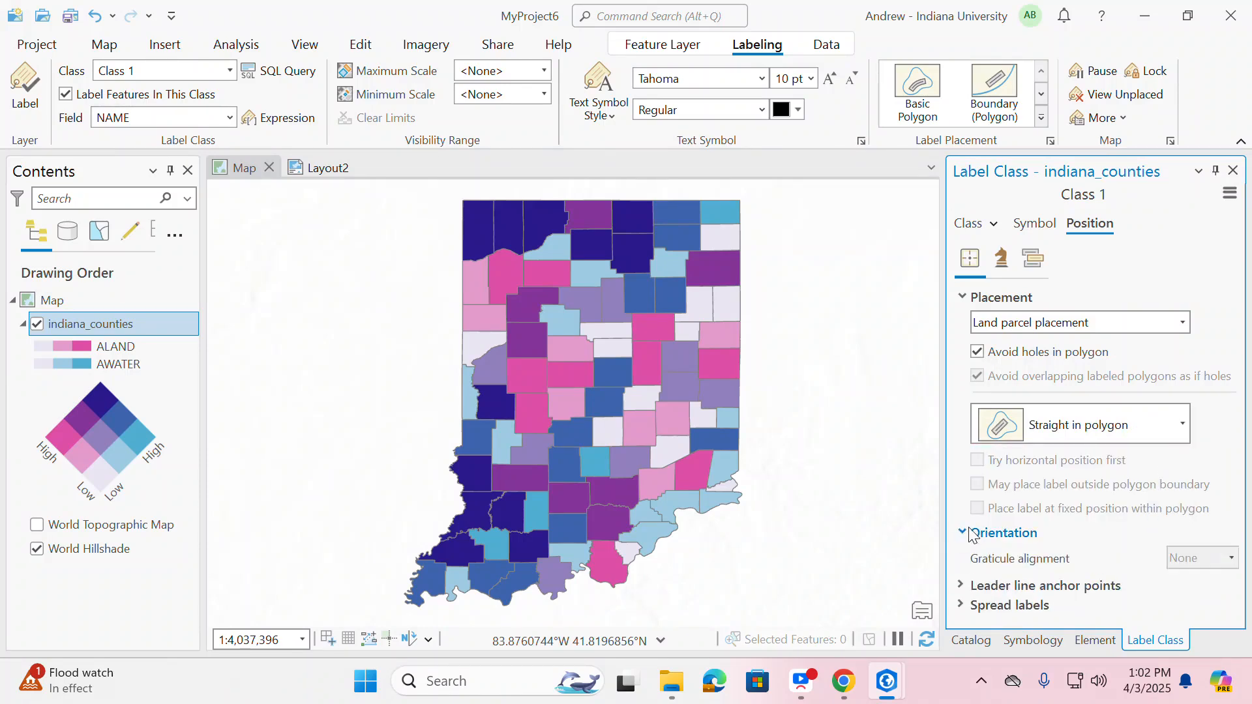
pyautogui.click(962, 587)
pyautogui.scroll(-1, 964, 590)
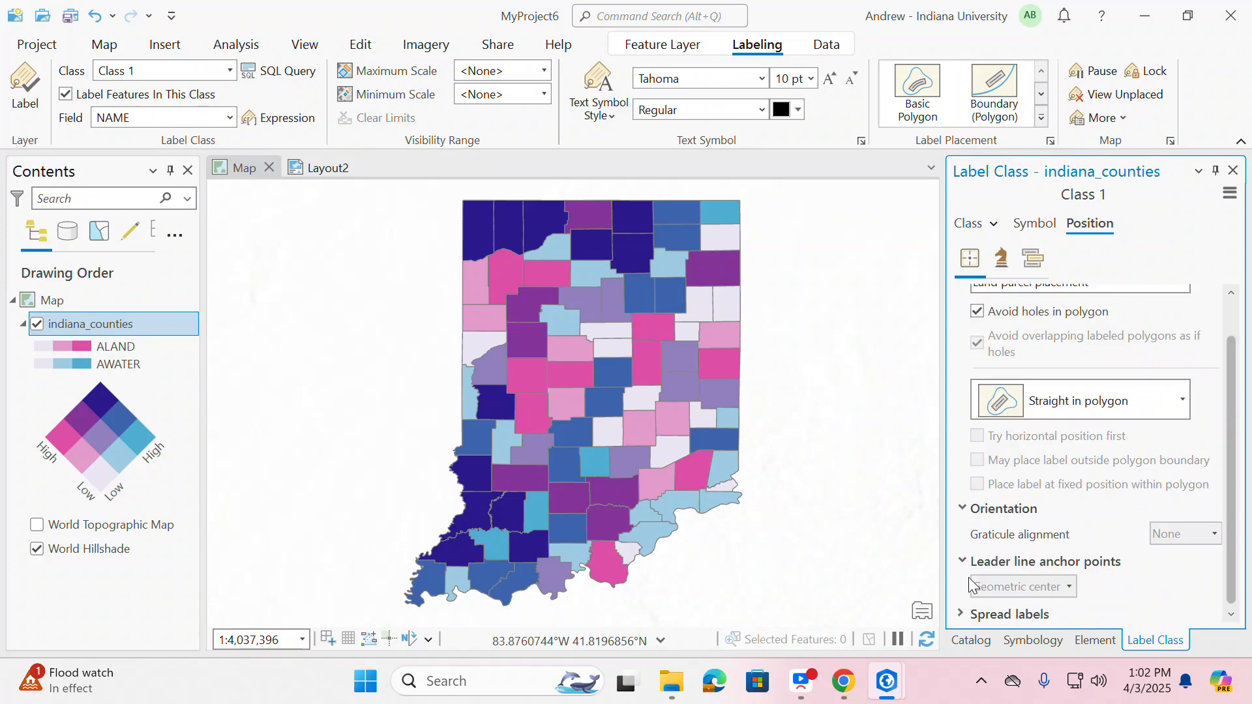
pyautogui.click(966, 610)
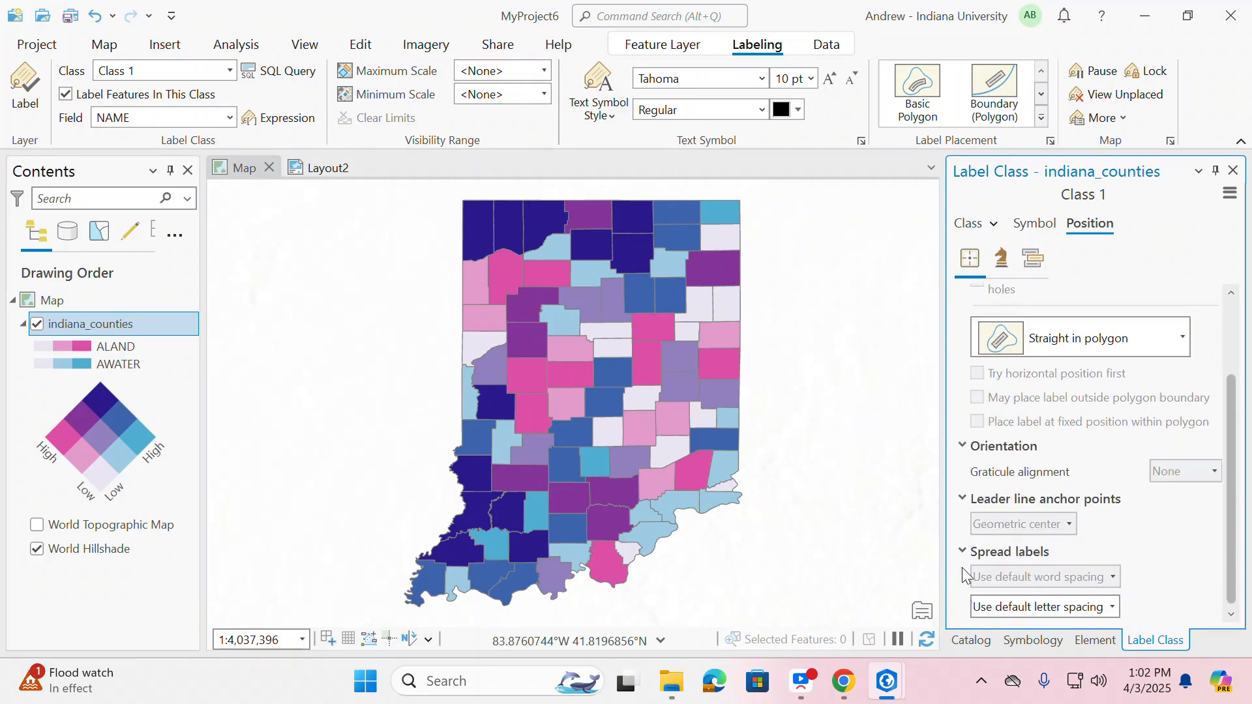
pyautogui.scroll(2, 964, 574)
pyautogui.click(998, 269)
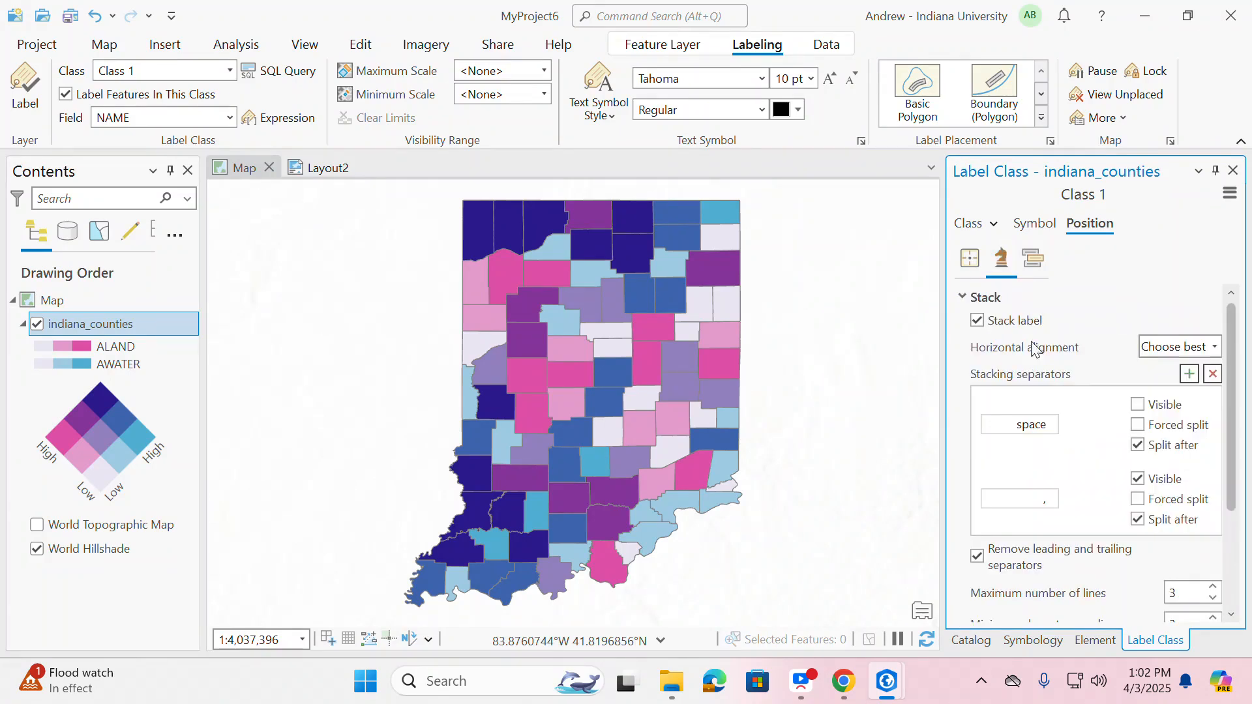
pyautogui.click(958, 297)
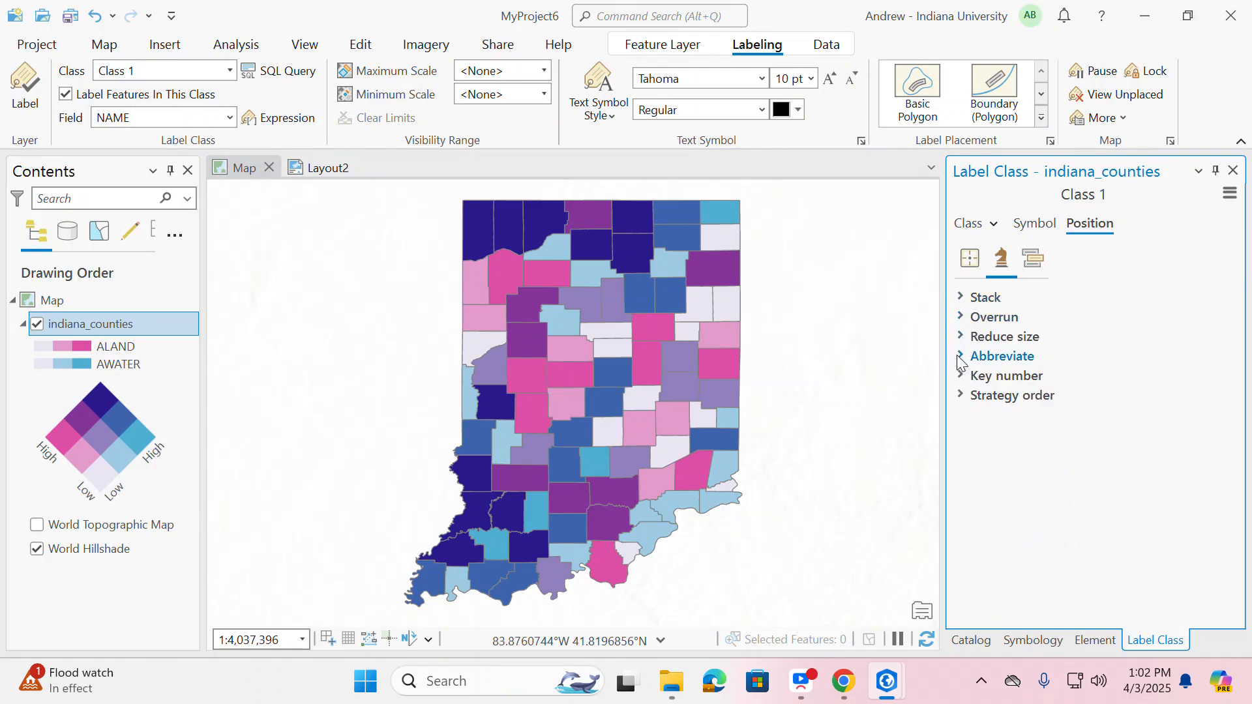
pyautogui.click(1033, 260)
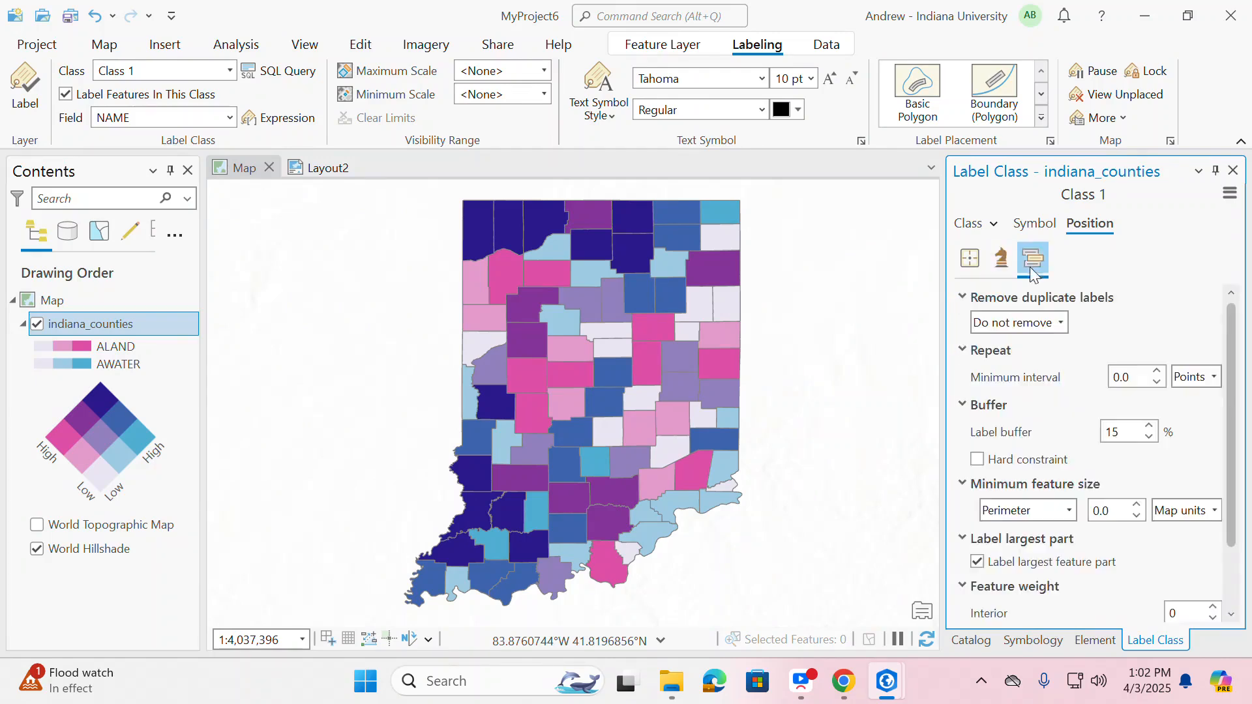
pyautogui.scroll(-2, 1070, 408)
pyautogui.scroll(2, 1044, 468)
pyautogui.click(995, 223)
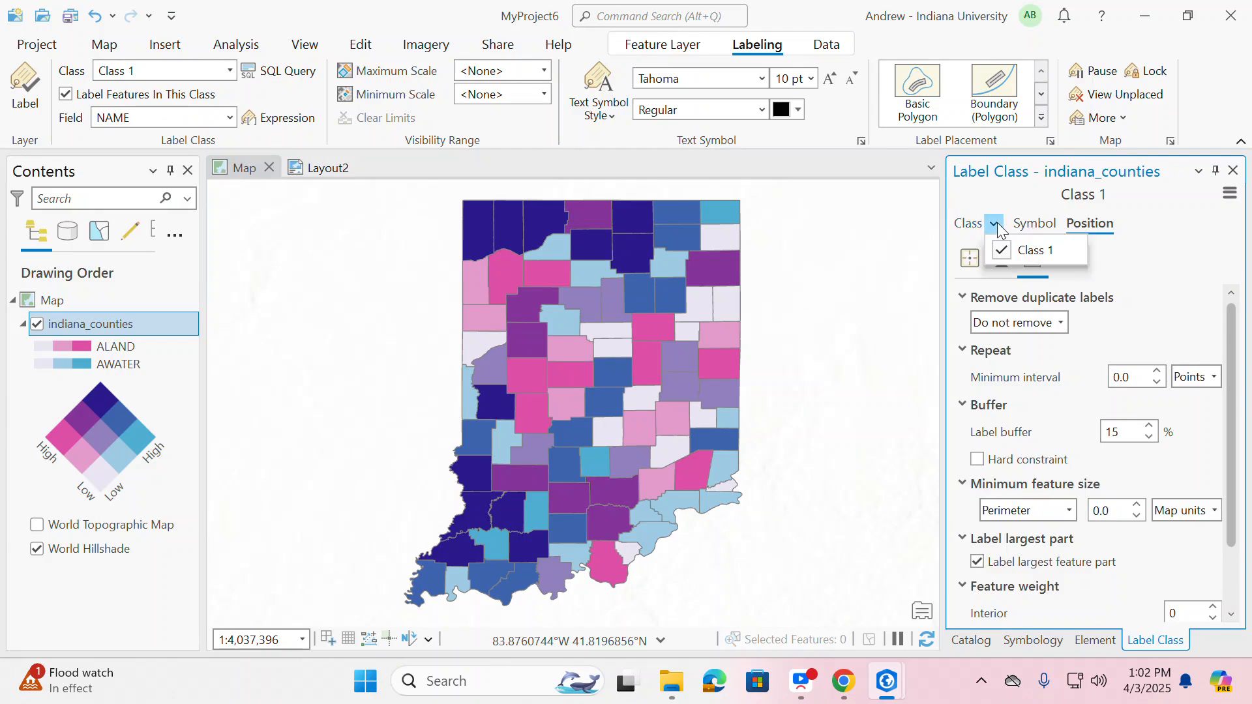
# Step: Turn on the county name labels for the indiana_counties layer in the map
pyautogui.click(1035, 224)
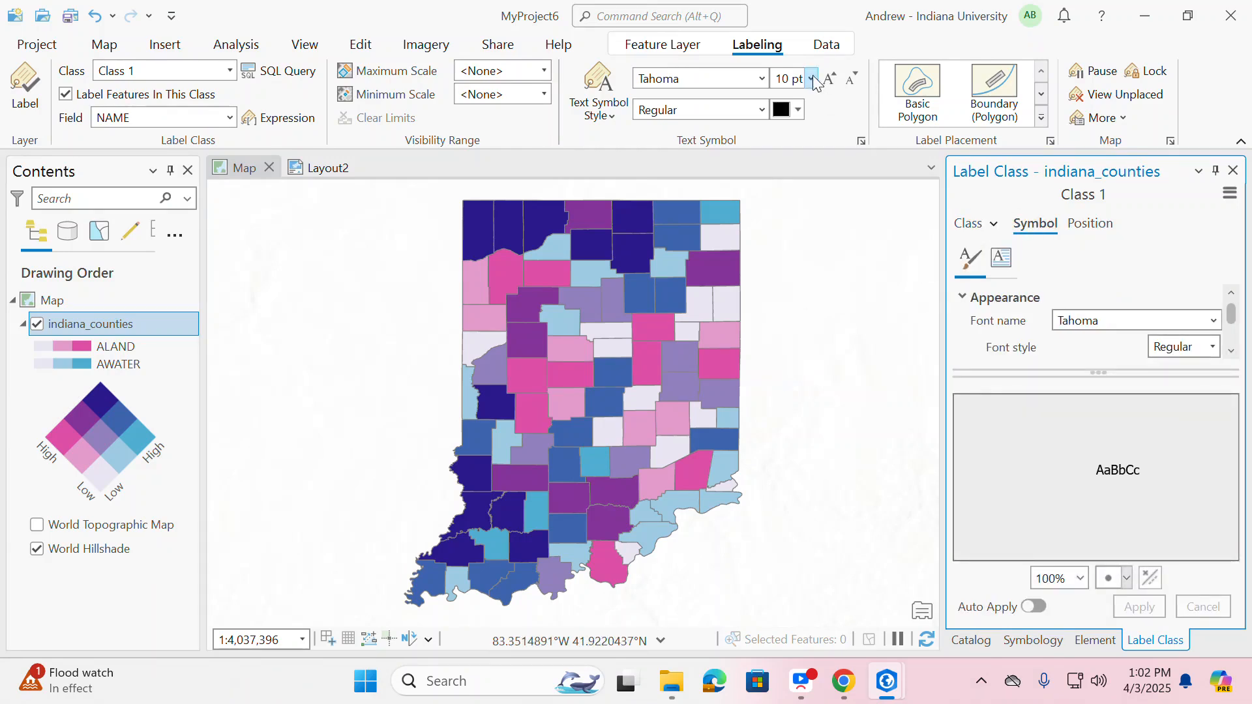
pyautogui.click(25, 85)
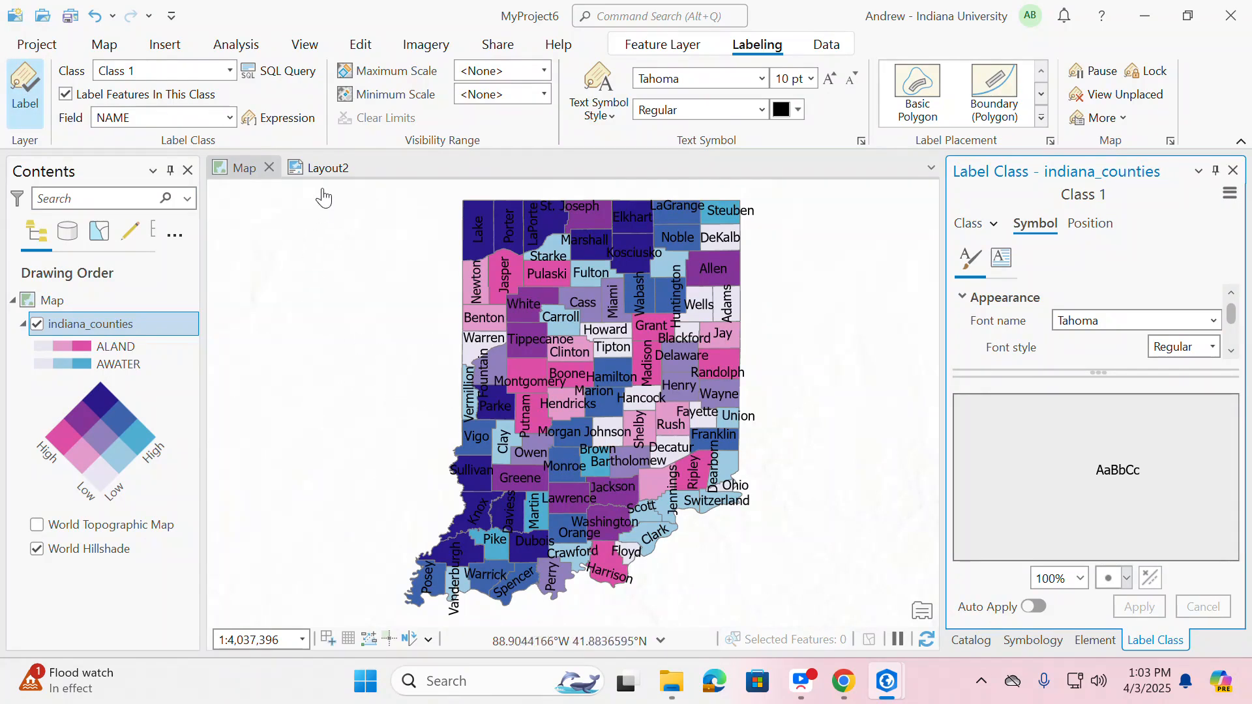
pyautogui.click(226, 167)
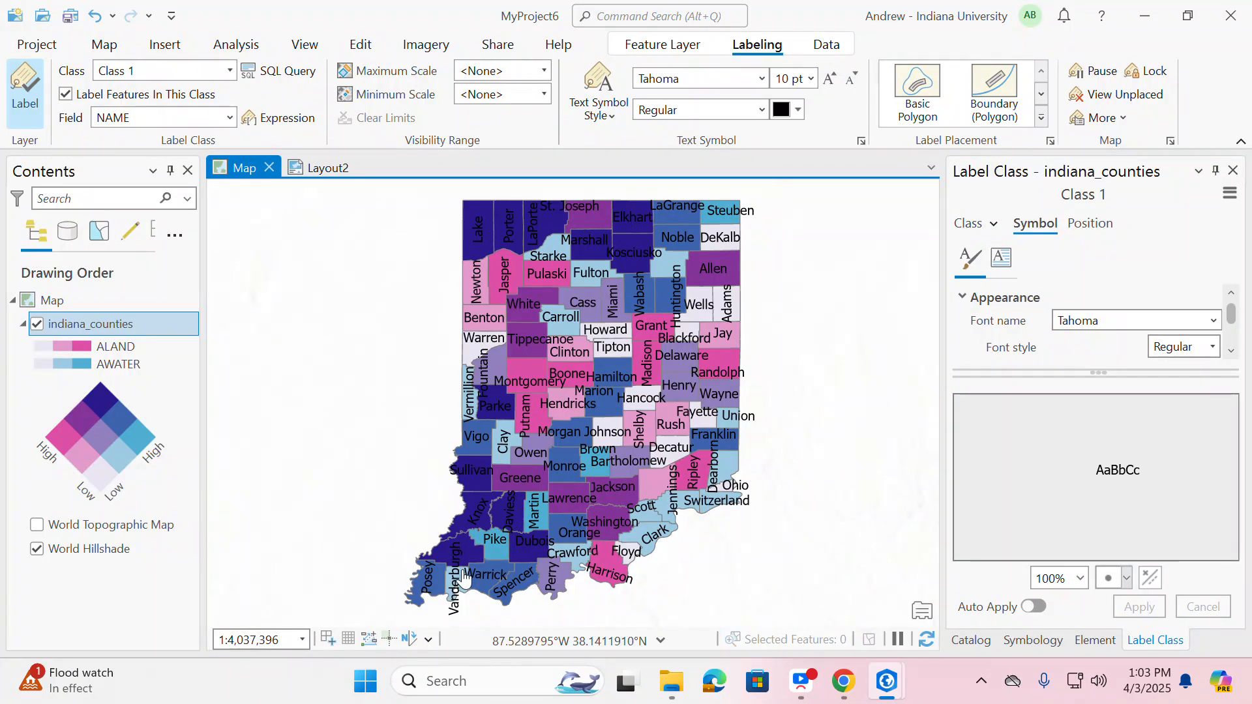
# Step: Examine the county label symbol's appearance and formatting options, including outline, text case, halo, kerning and letter spacing
pyautogui.moveTo(1232, 314); pyautogui.dragTo(1235, 339)
pyautogui.click(1233, 294)
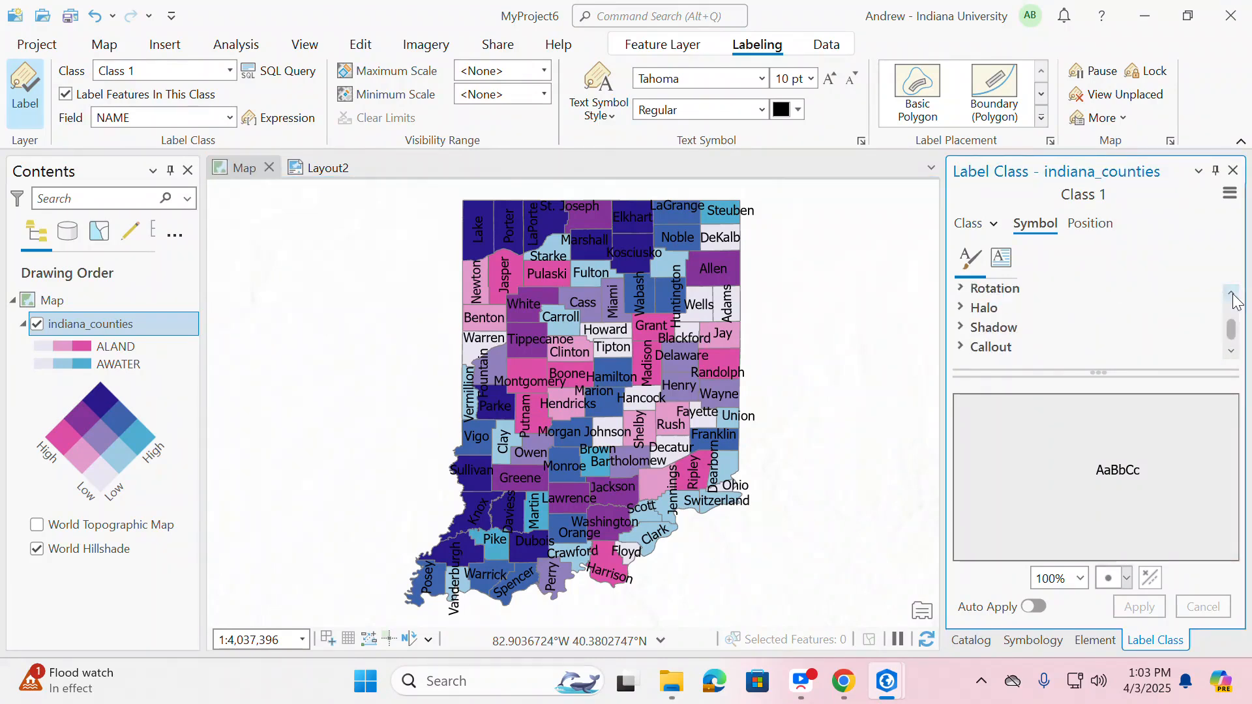
pyautogui.click(1233, 294)
pyautogui.click(1233, 294)
pyautogui.click(1233, 294)
pyautogui.click(1233, 295)
pyautogui.click(1233, 294)
pyautogui.click(1233, 295)
pyautogui.click(1233, 294)
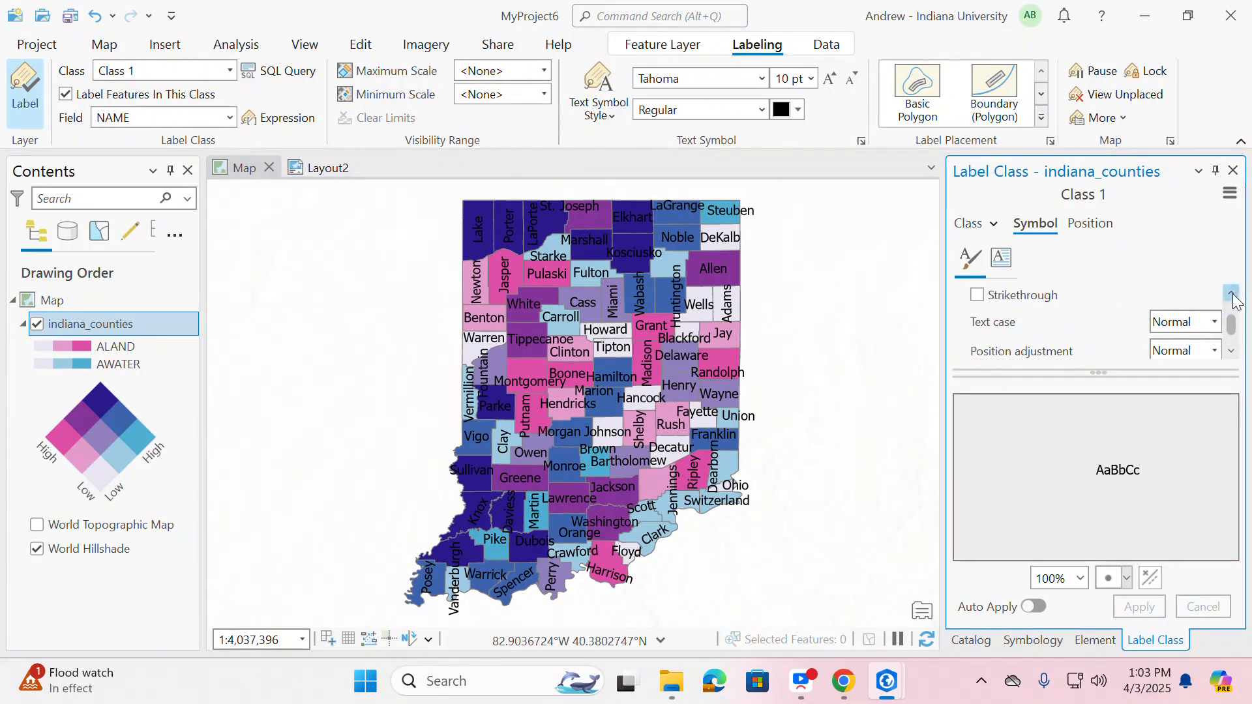
pyautogui.click(1233, 294)
pyautogui.click(1232, 294)
pyautogui.click(1233, 294)
pyautogui.click(1232, 294)
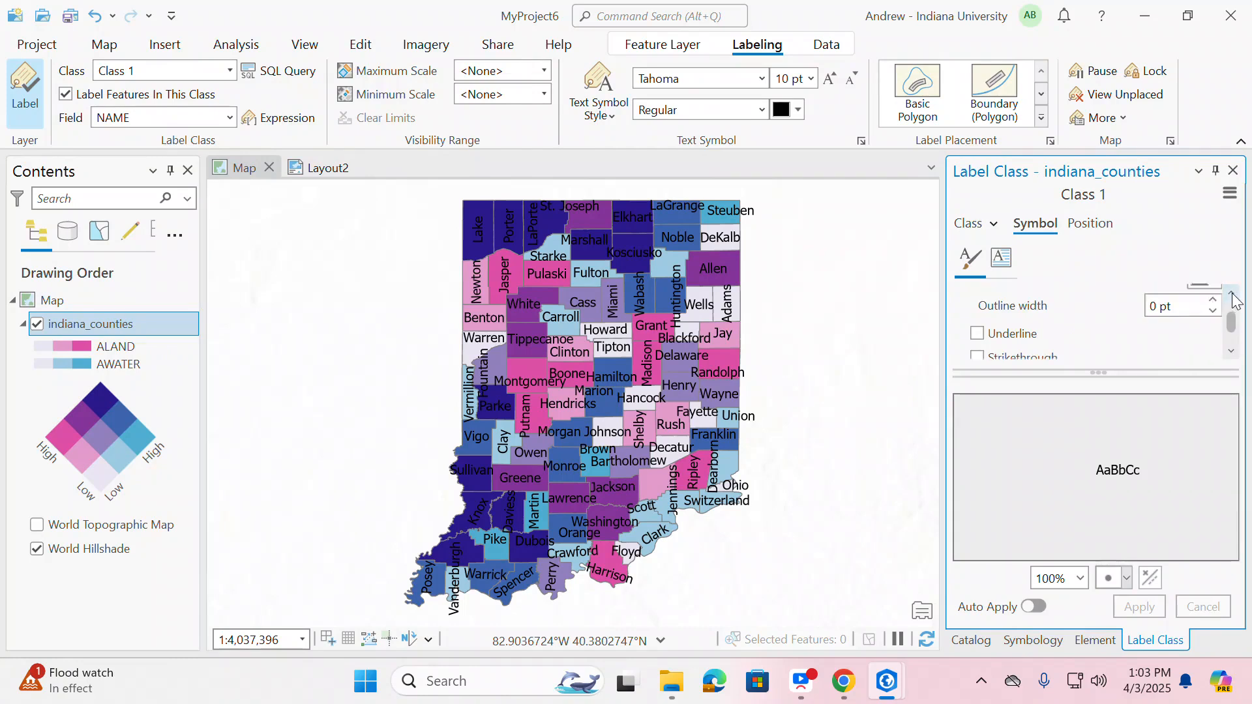
pyautogui.click(1233, 294)
pyautogui.click(1233, 294)
pyautogui.click(1233, 294)
pyautogui.click(1001, 258)
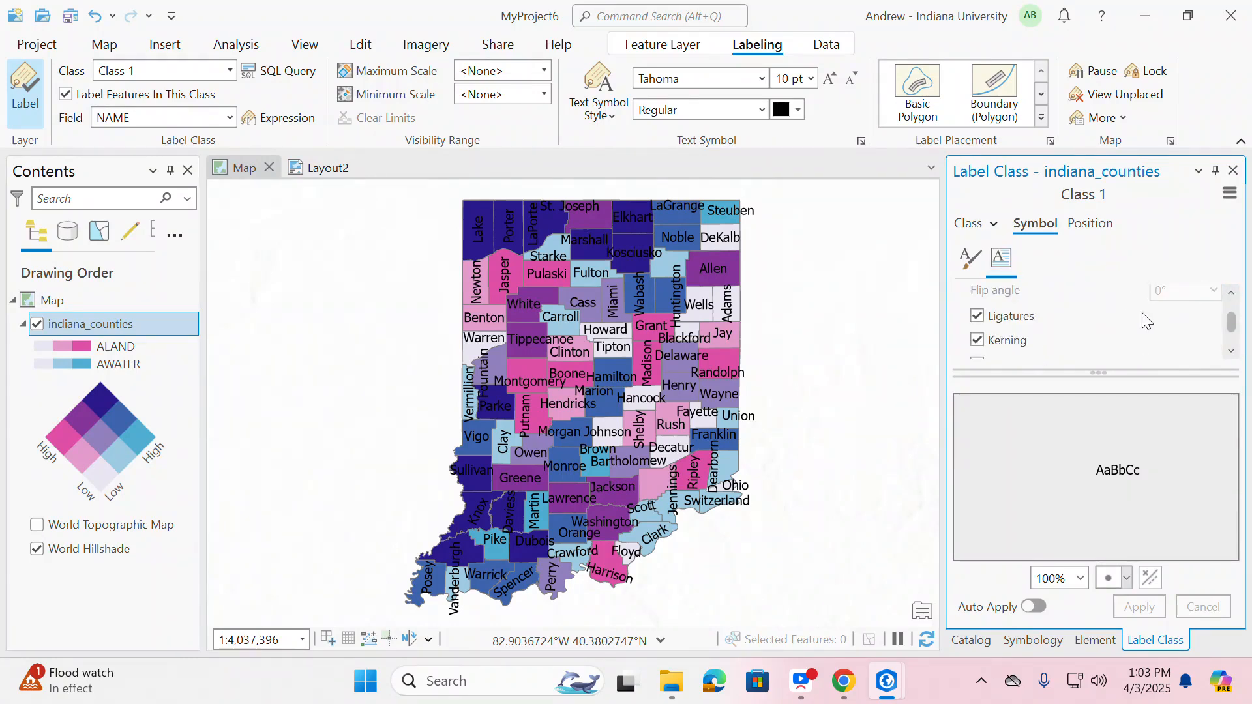
pyautogui.scroll(2, 1154, 319)
pyautogui.scroll(-1, 1161, 316)
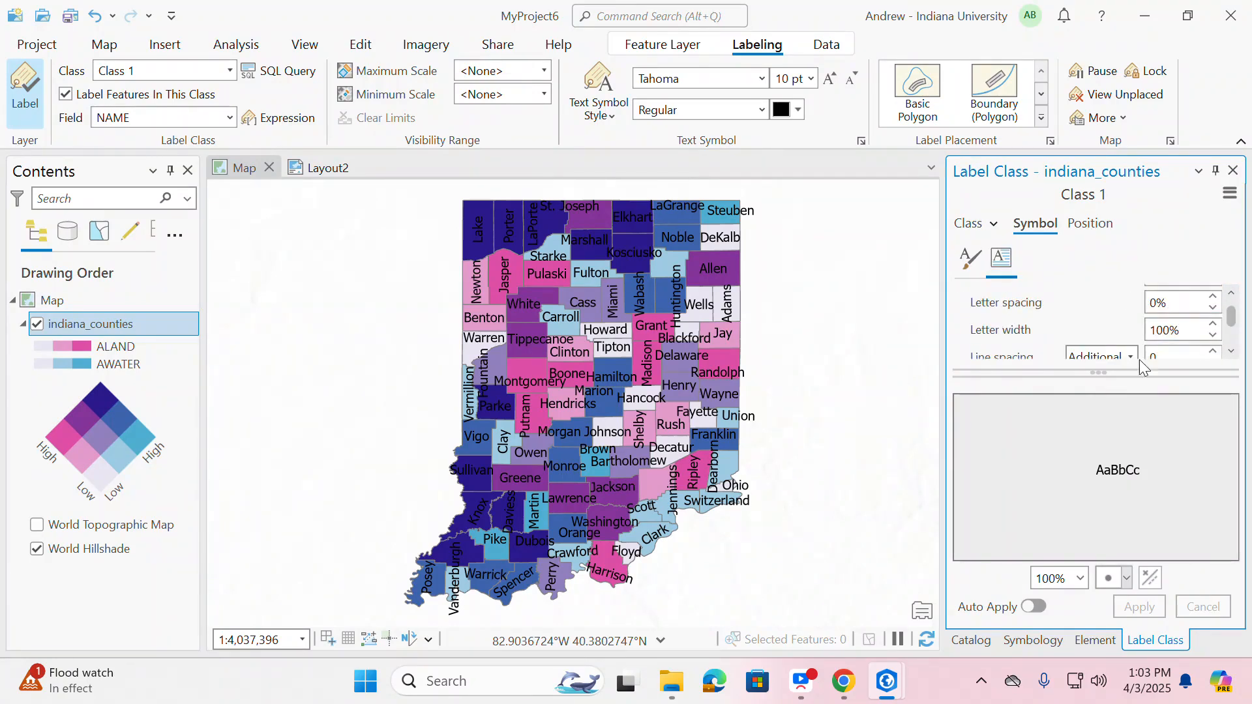
pyautogui.click(1084, 229)
pyautogui.click(1062, 231)
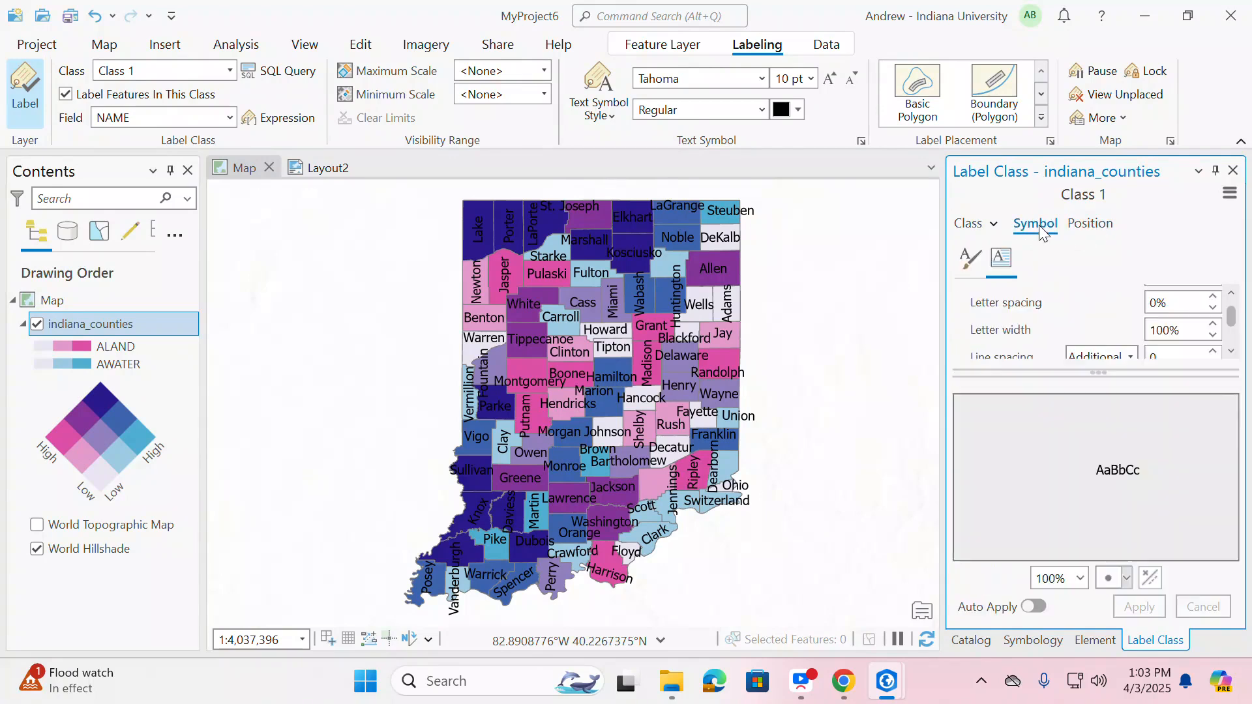
# Step: Set the county labels' font size to 9 pt, apply it and check how the names fit their polygons
pyautogui.click(964, 261)
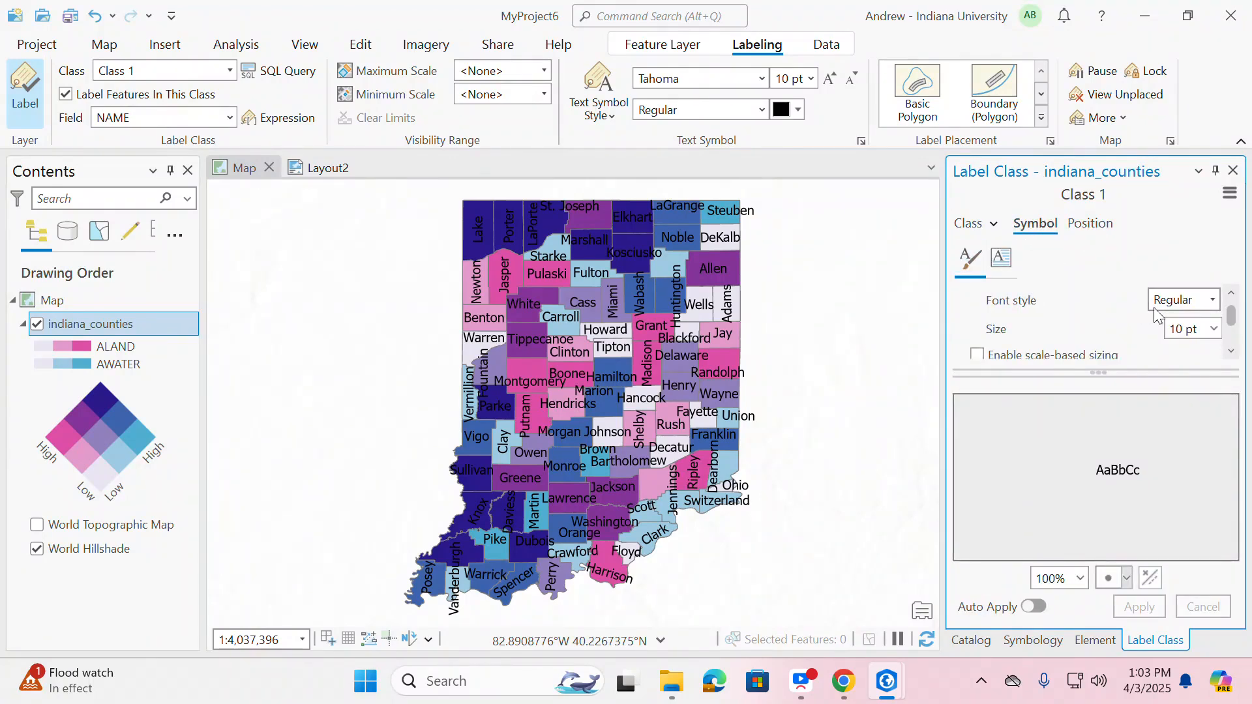
pyautogui.click(1215, 330)
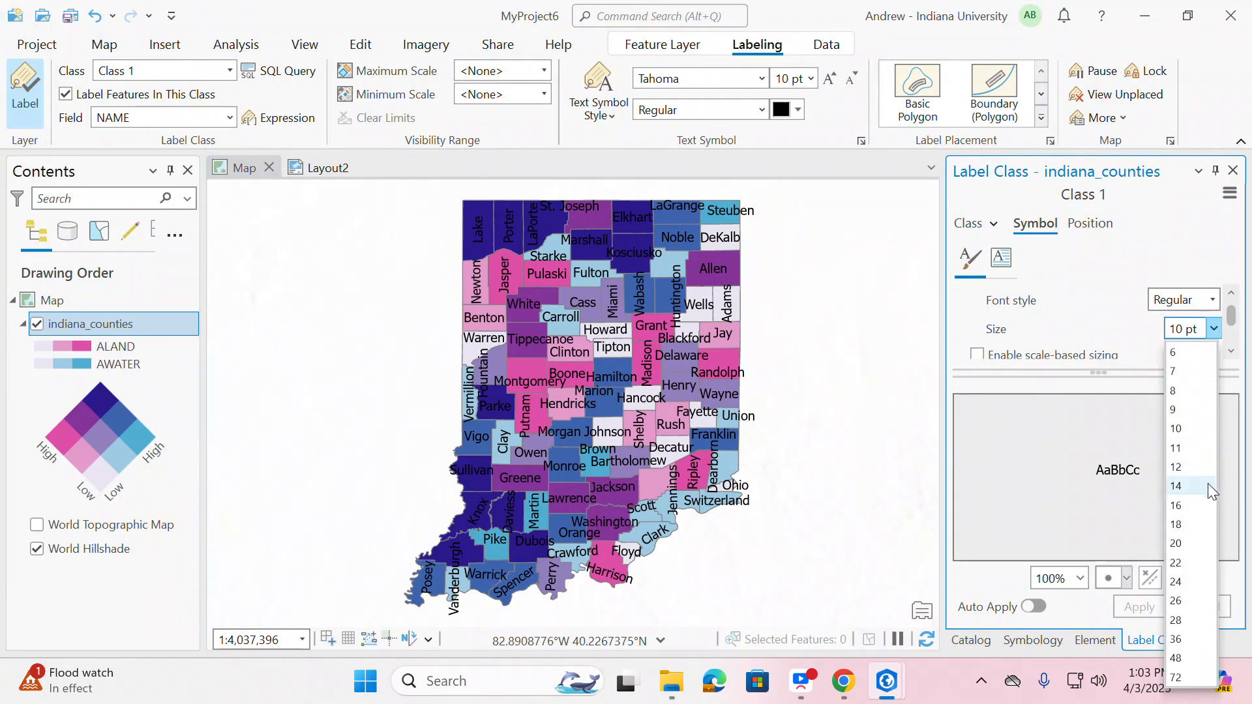
pyautogui.click(1184, 409)
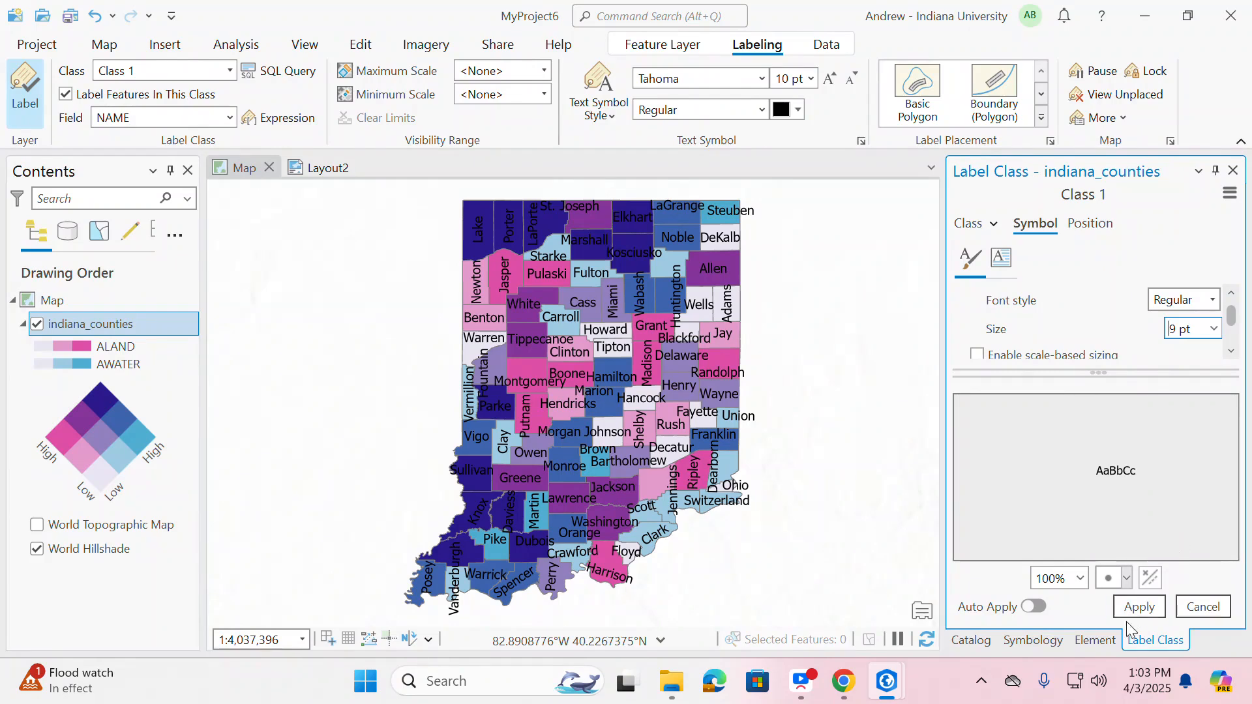
pyautogui.click(1135, 608)
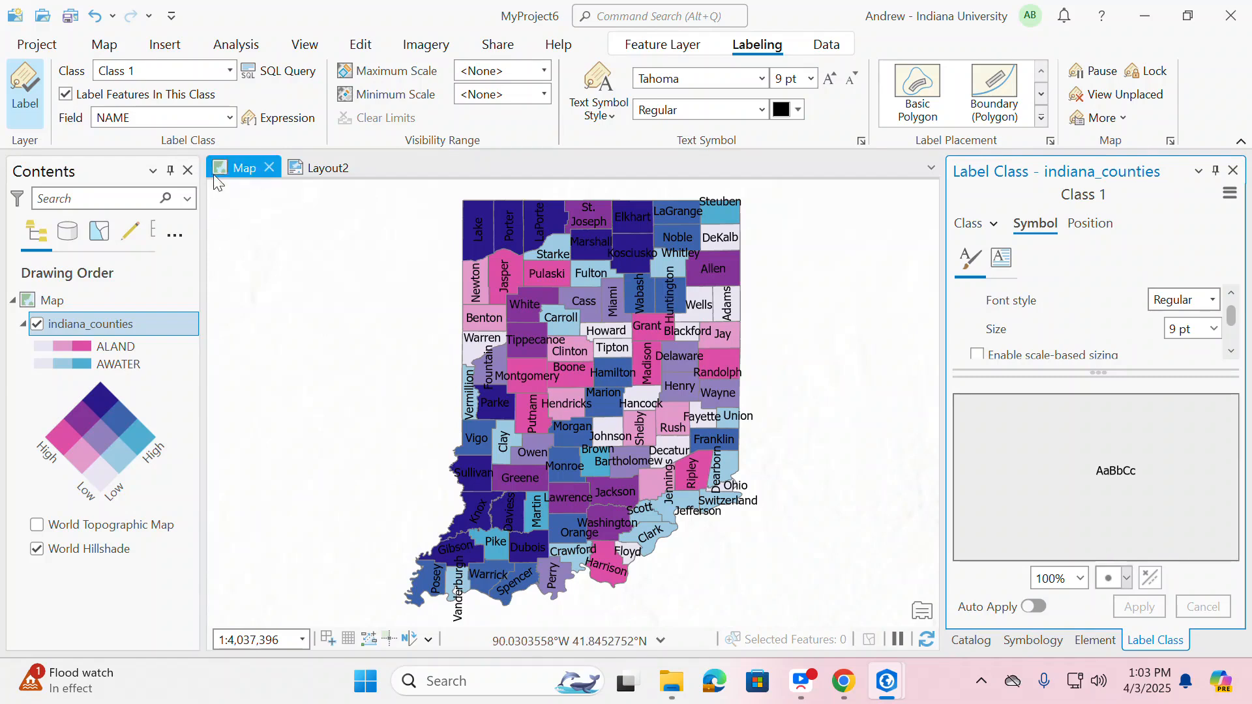
pyautogui.scroll(2, 462, 591)
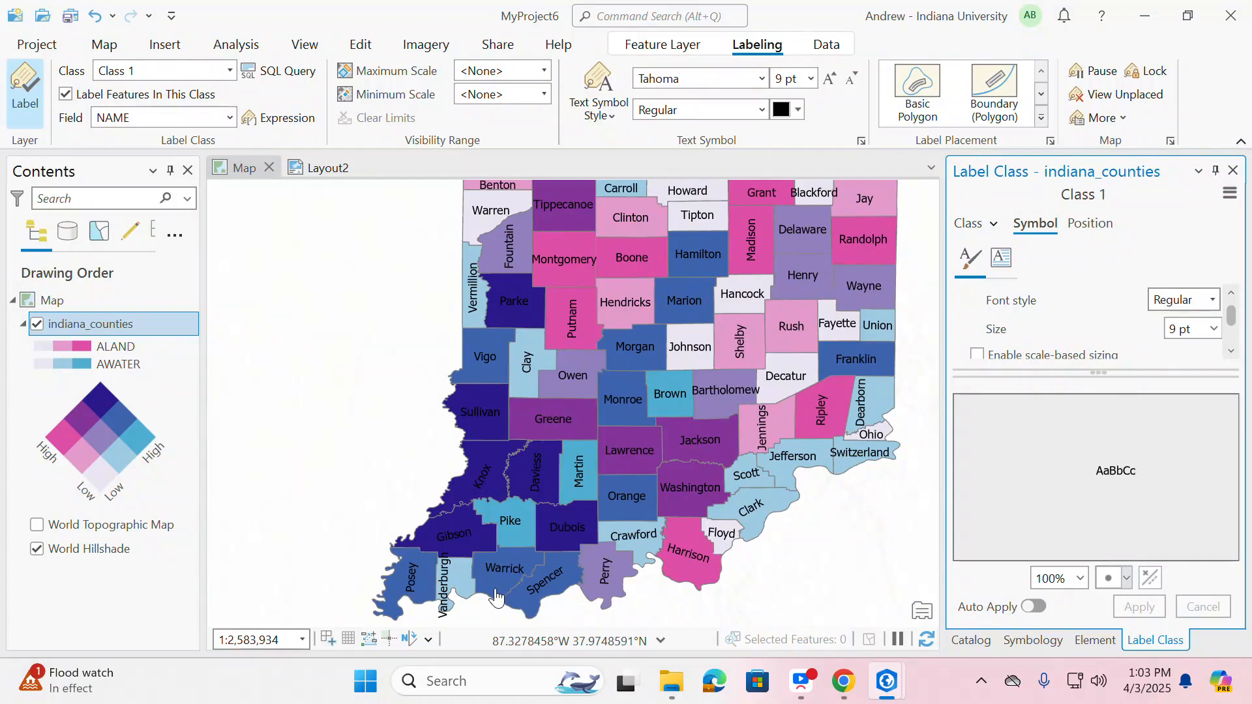
pyautogui.scroll(-2, 496, 596)
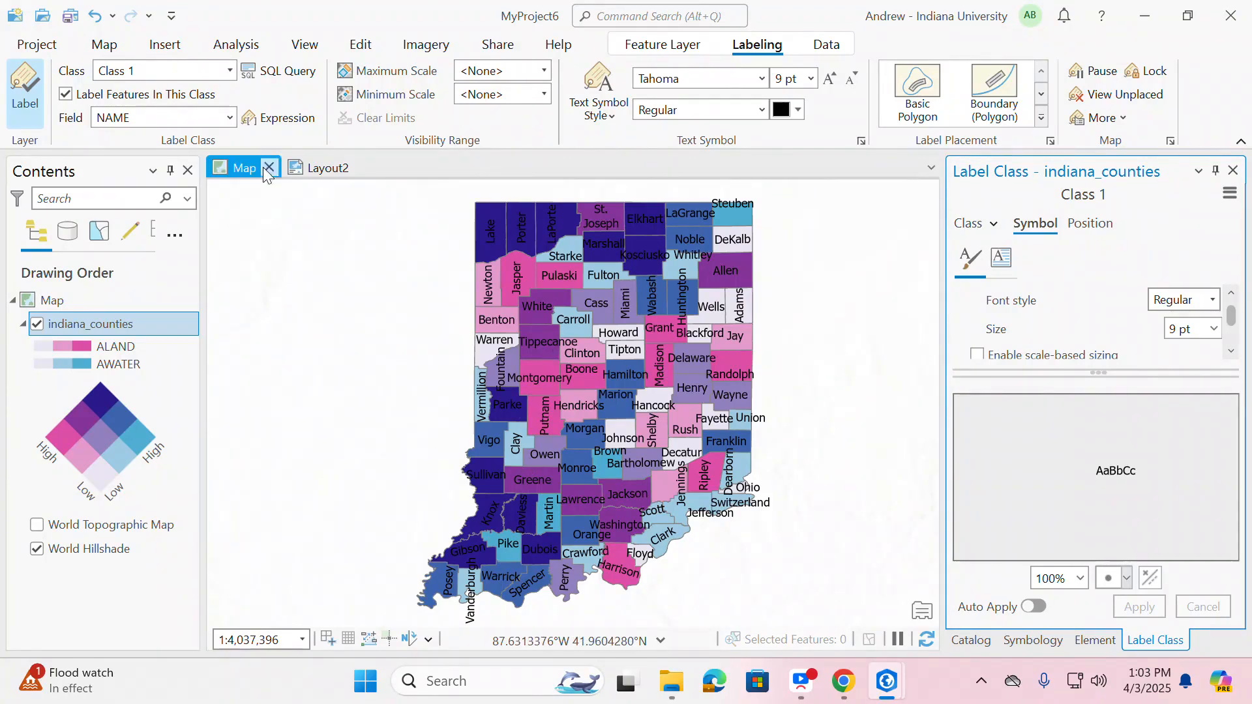
# Step: Convert the indiana_counties labels to annotation in MyProject6.gdb at 1:4,037,396, using the suffix Anno and the single layer option
pyautogui.click(104, 44)
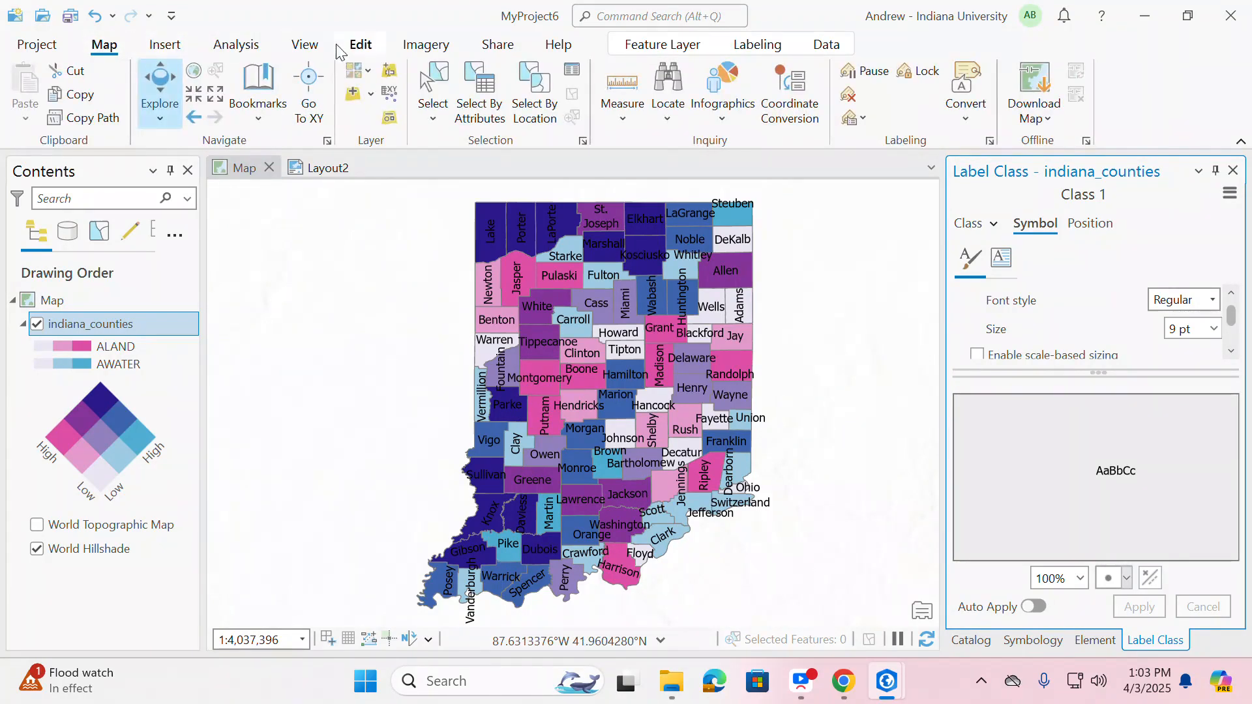
pyautogui.click(357, 47)
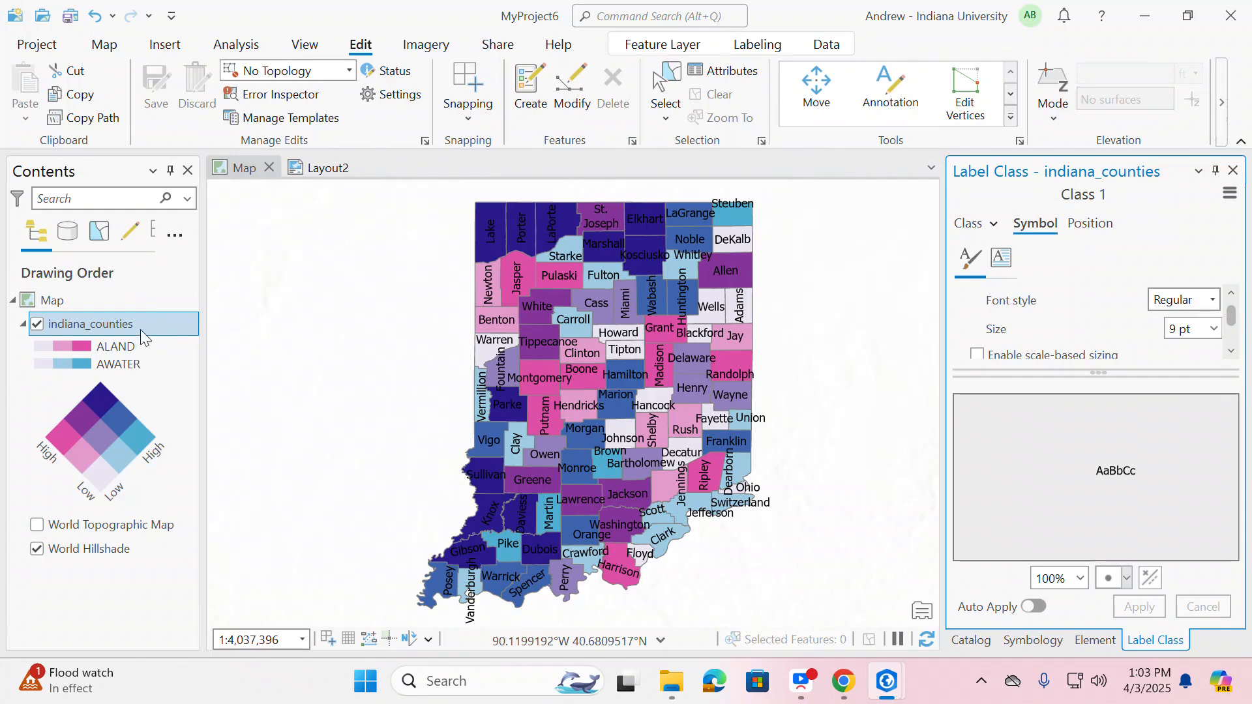
pyautogui.rightClick(92, 332)
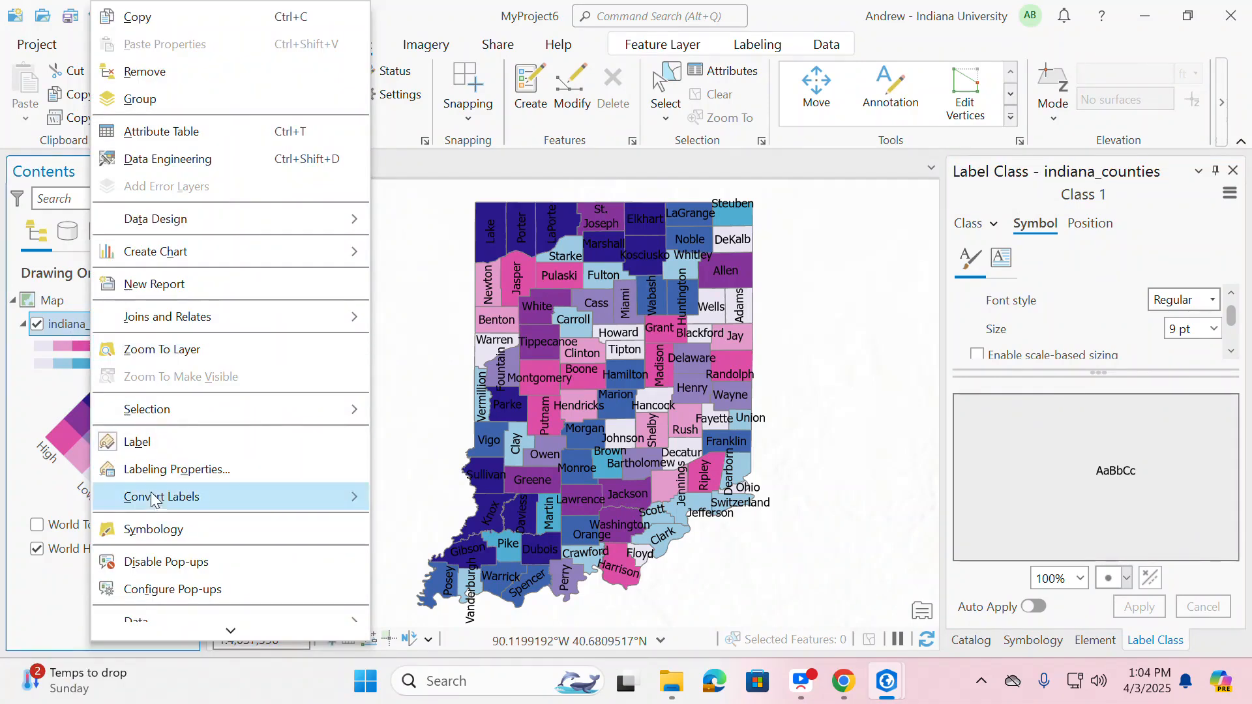
pyautogui.moveTo(152, 500)
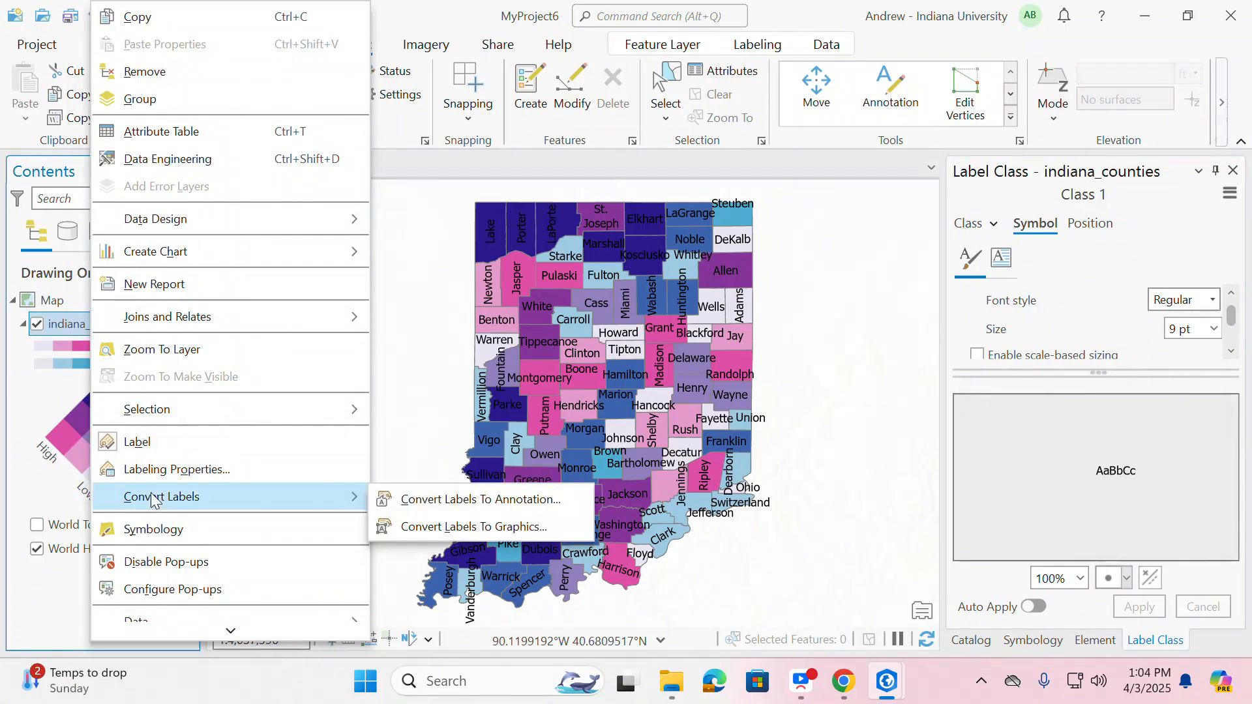
pyautogui.click(437, 509)
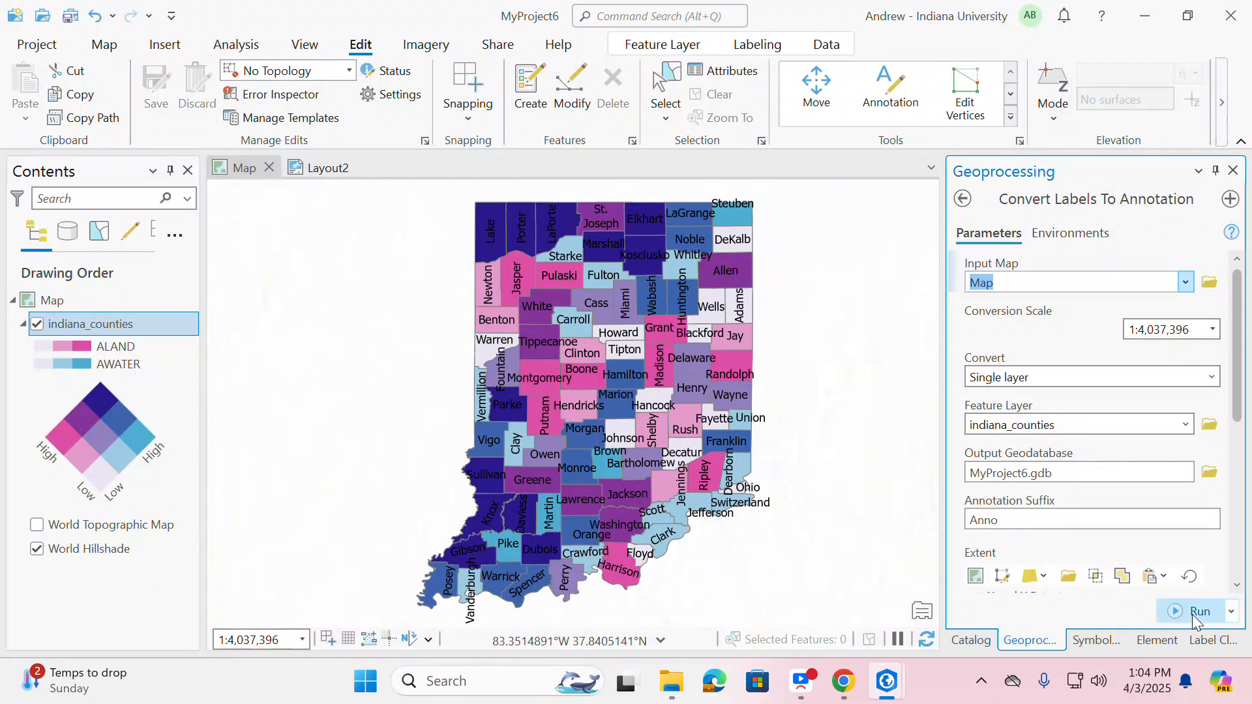
pyautogui.click(1193, 614)
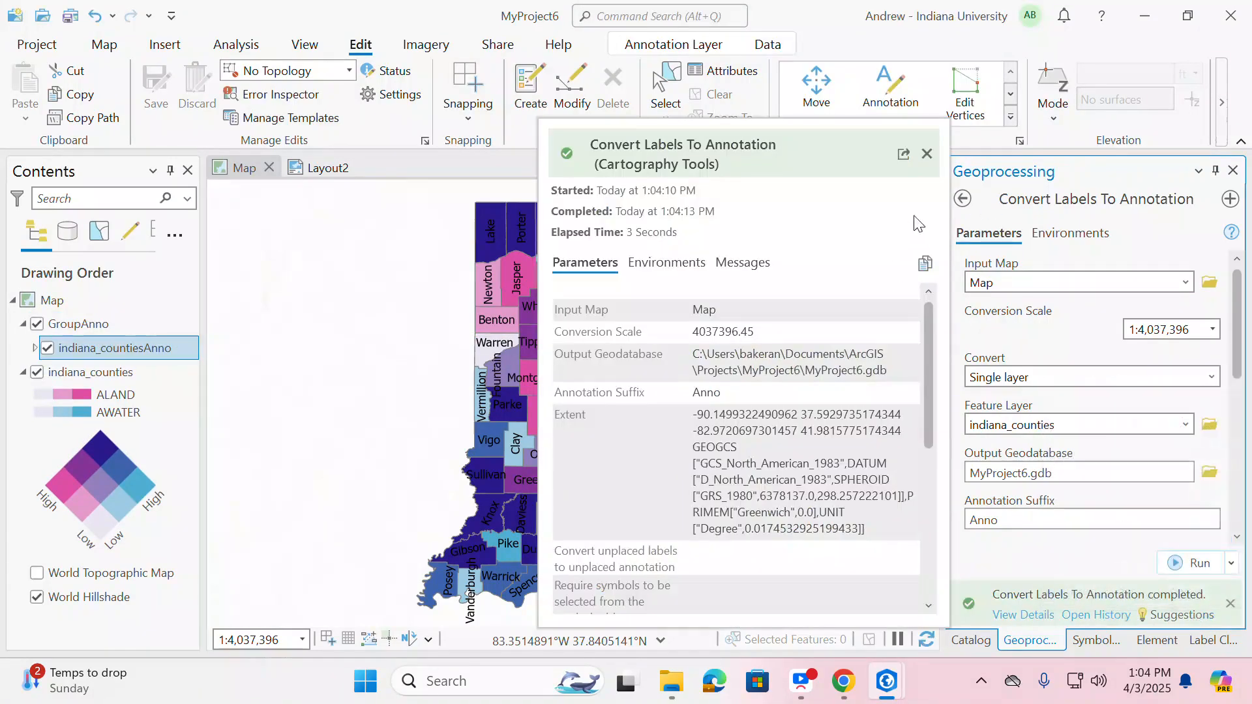
pyautogui.click(927, 153)
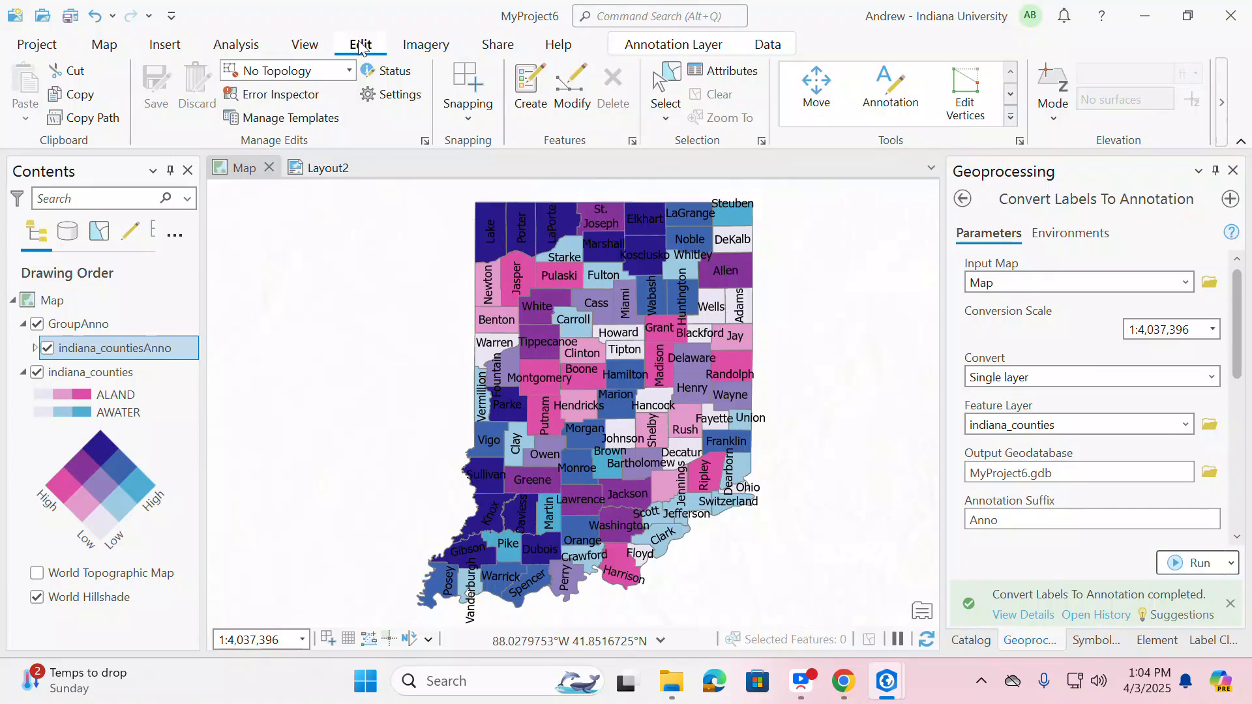
# Step: Set the Vanderburgh county annotation's font size to 6 pt with the Annotation editing tool
pyautogui.click(894, 91)
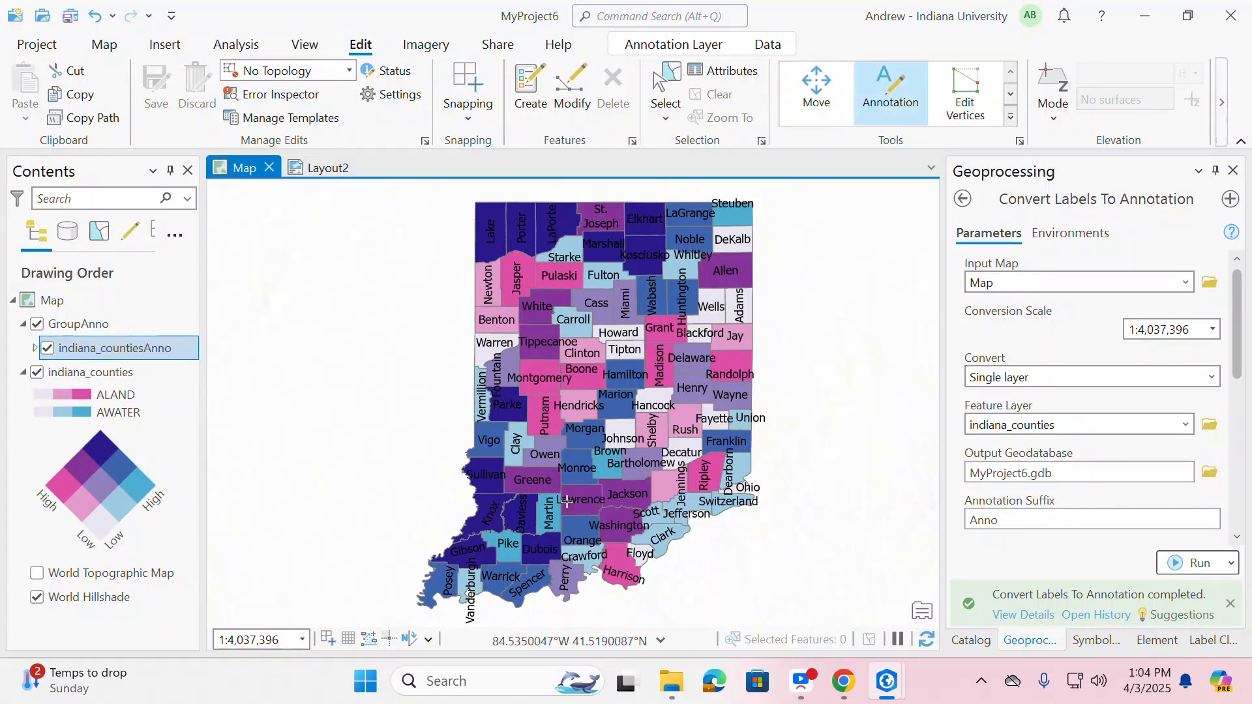
pyautogui.click(474, 604)
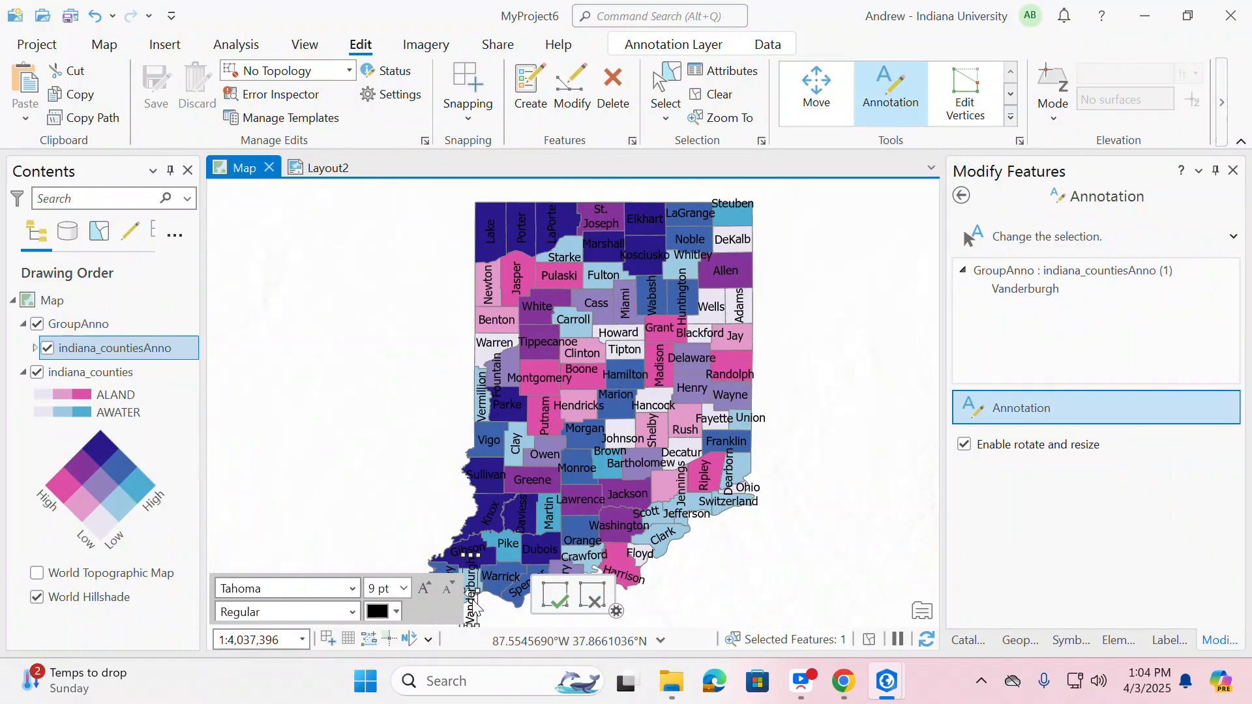
pyautogui.click(405, 591)
pyautogui.click(405, 592)
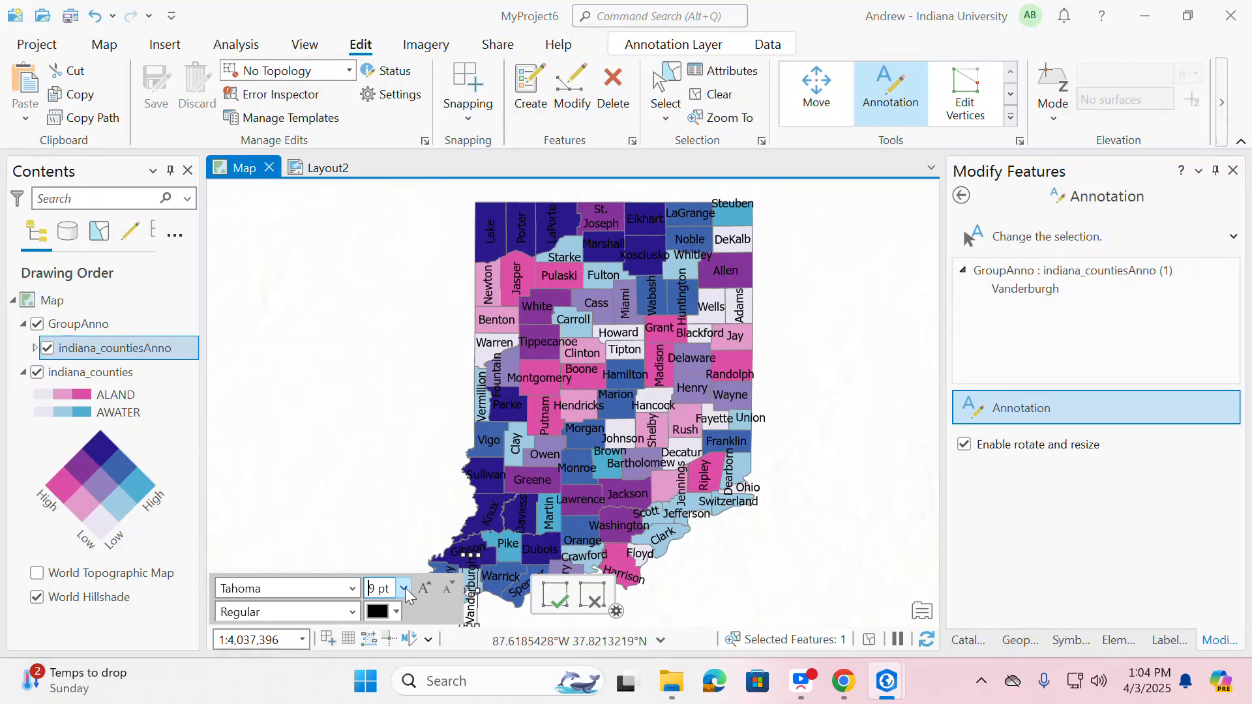
pyautogui.click(393, 596)
pyautogui.press('BackSpace')
pyautogui.press('BackSpace')
pyautogui.press('BackSpace')
pyautogui.press('BackSpace')
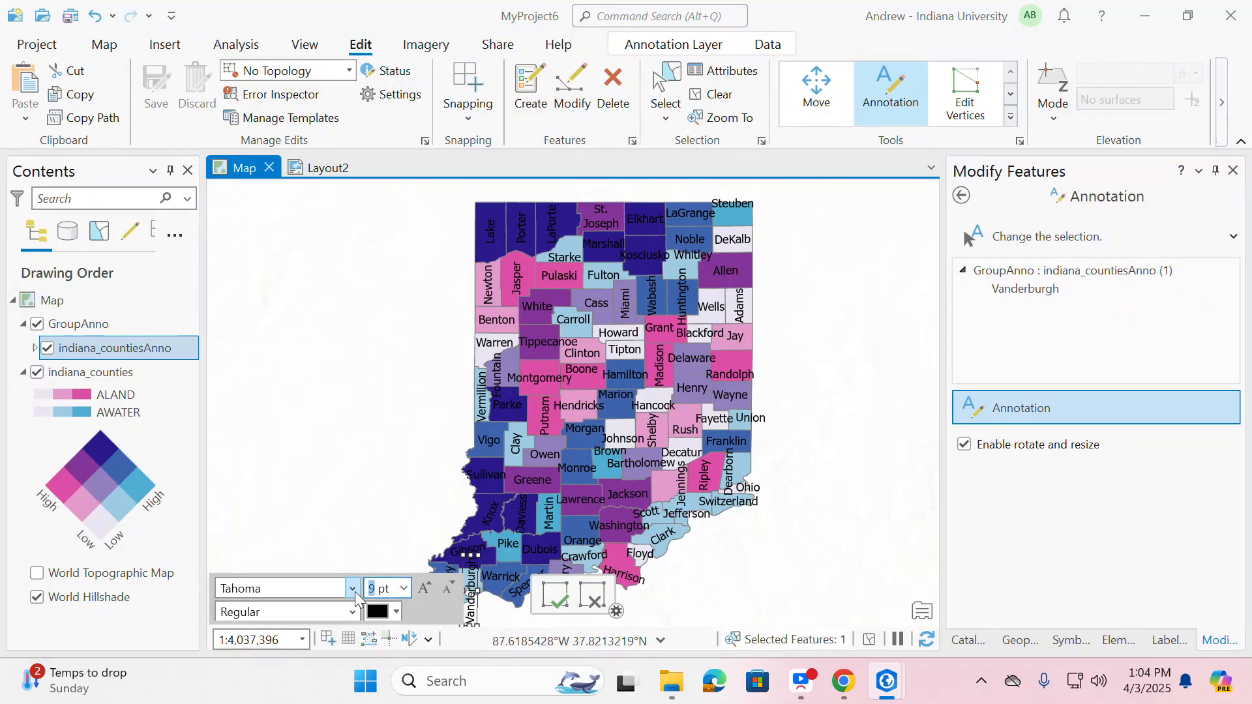
pyautogui.write('6')
pyautogui.press('Return')
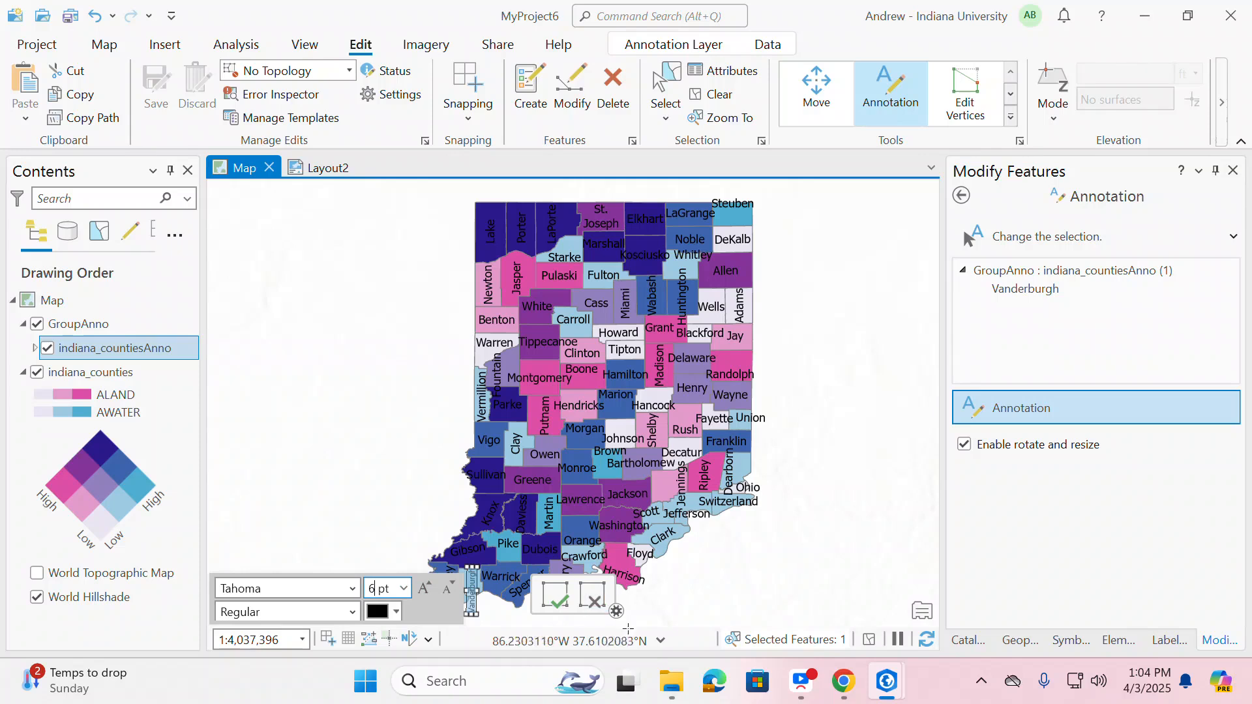
pyautogui.click(1233, 170)
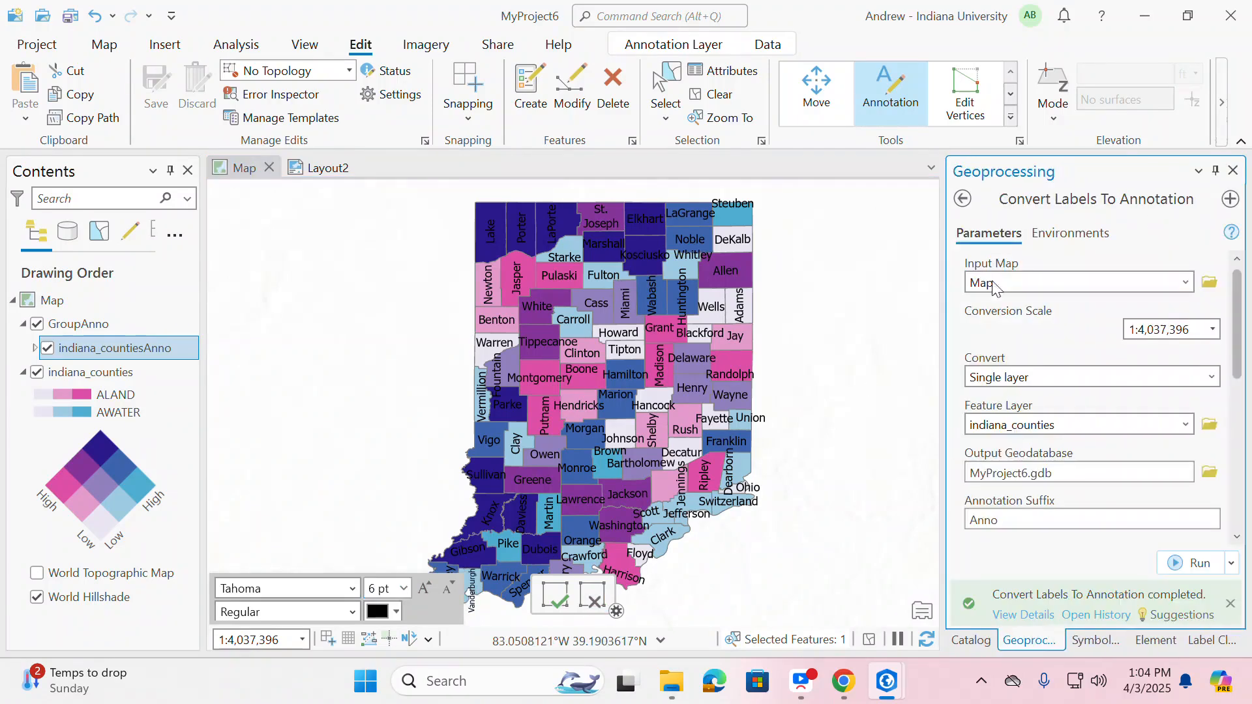
pyautogui.click(474, 579)
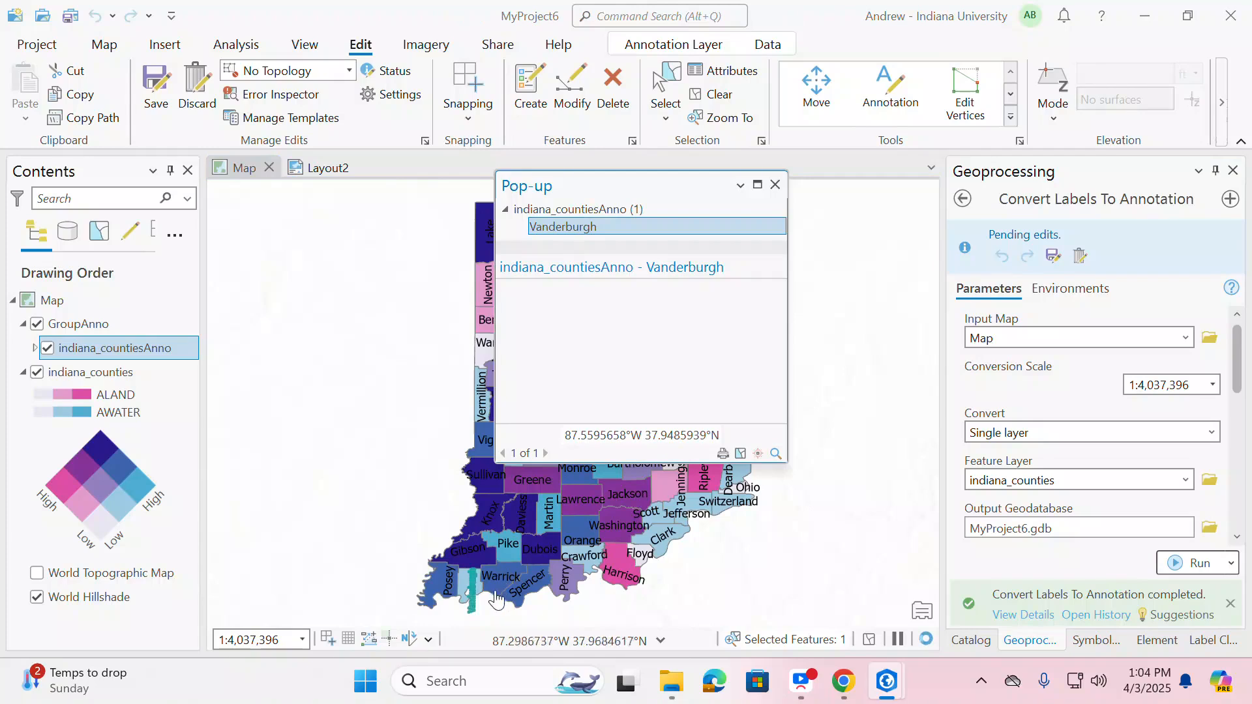
pyautogui.click(1210, 640)
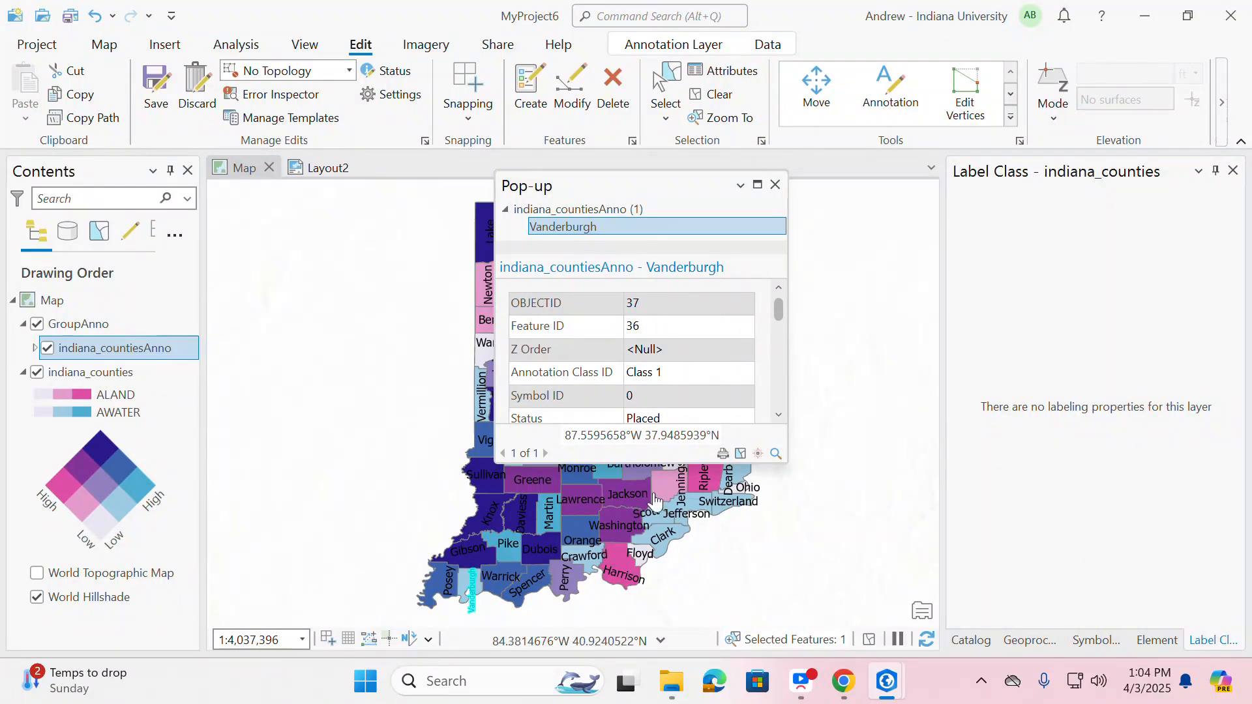
pyautogui.click(473, 593)
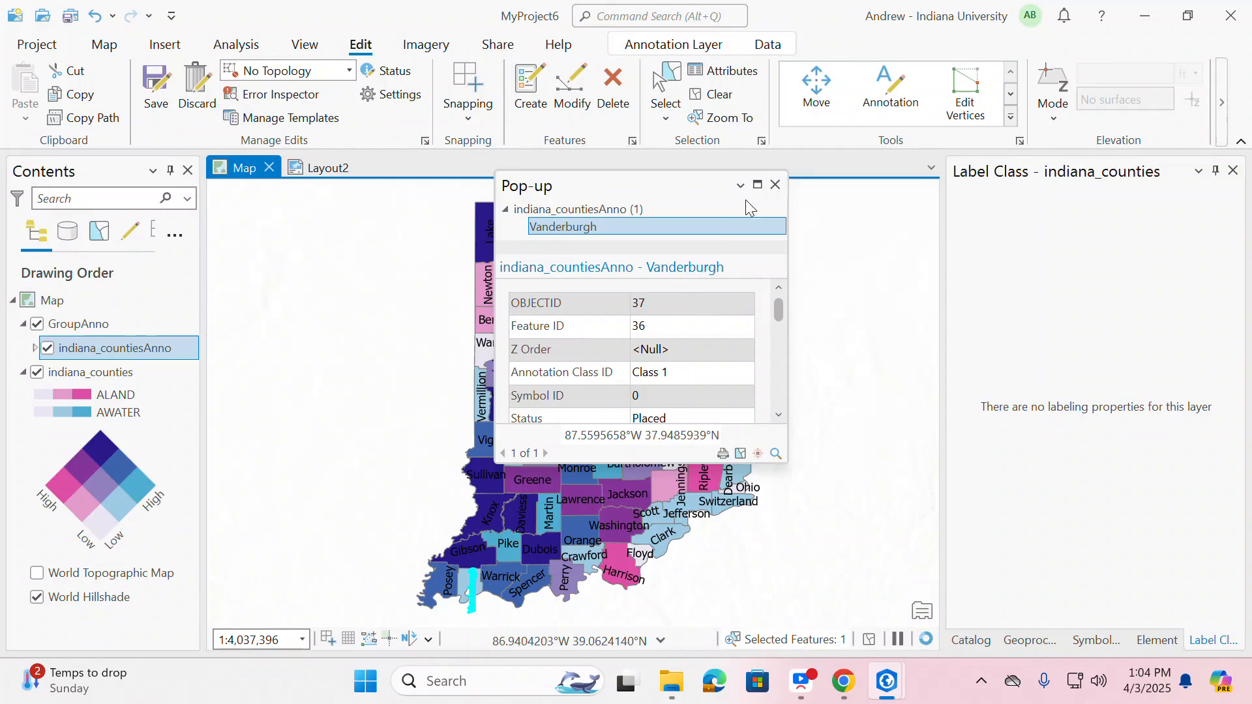
pyautogui.click(775, 184)
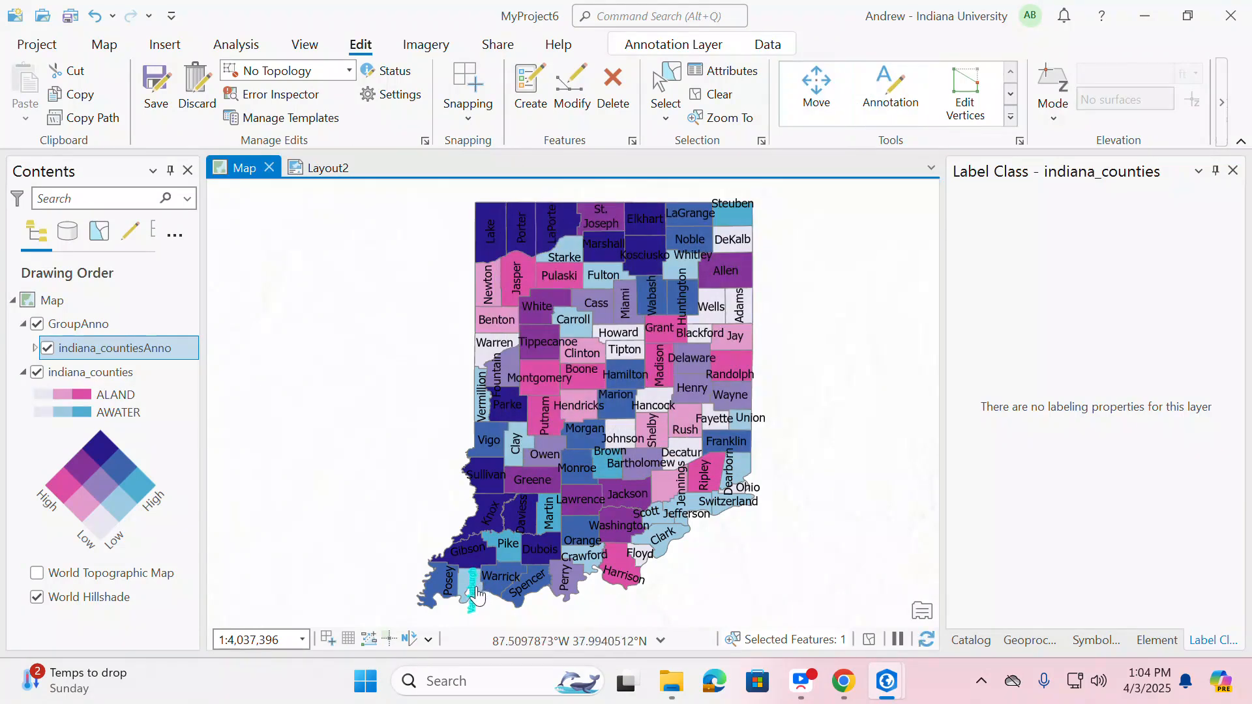
pyautogui.click(474, 588)
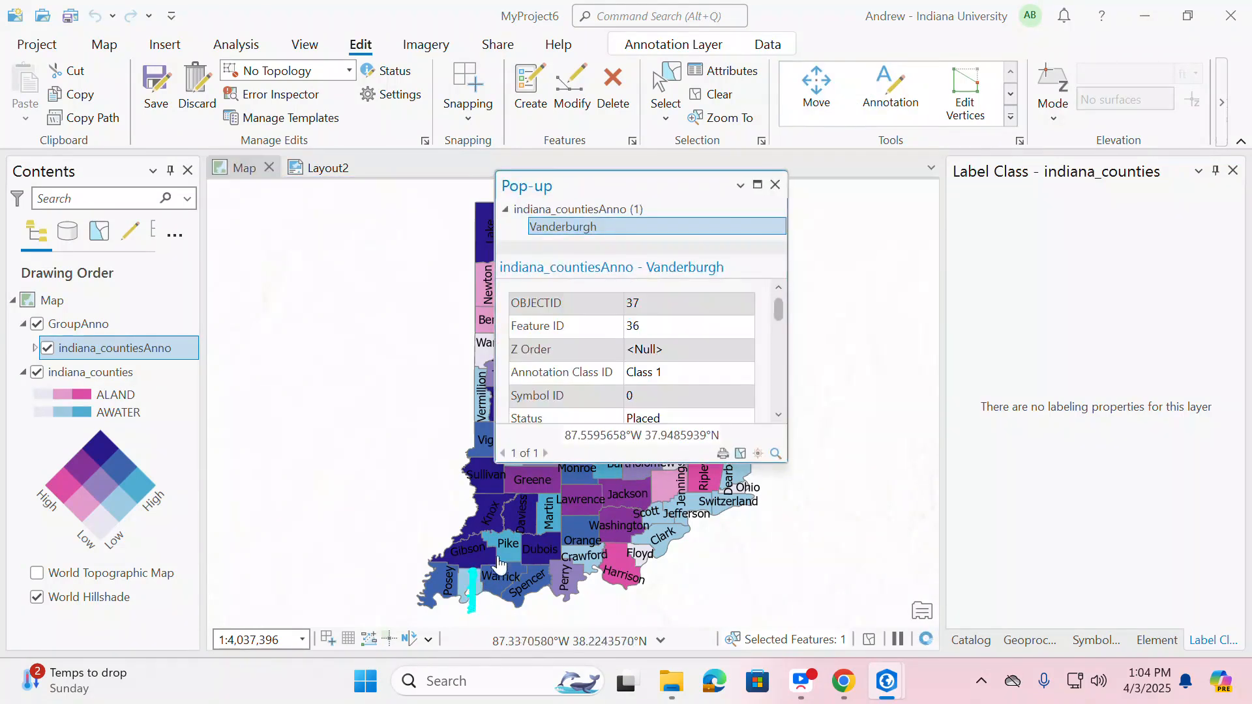
pyautogui.click(776, 184)
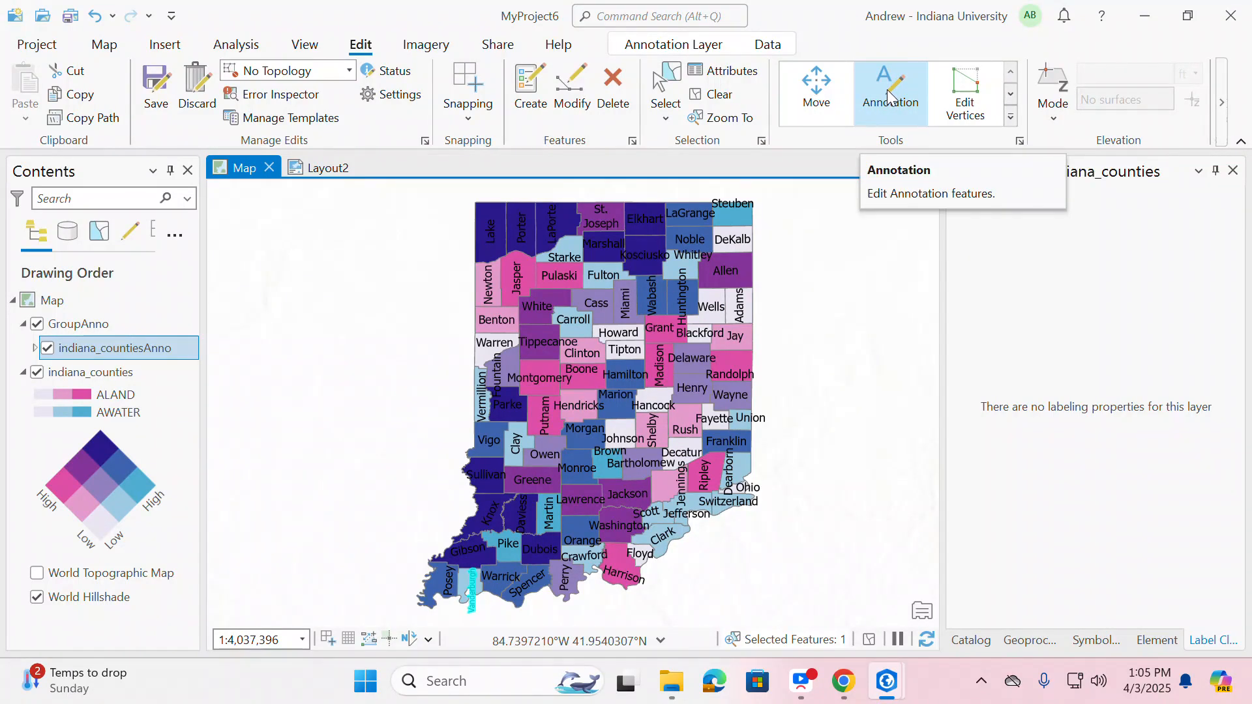
# Step: Rotate the Vanderburgh annotation slightly clockwise to follow its county's shape, and finish the edit
pyautogui.click(1012, 97)
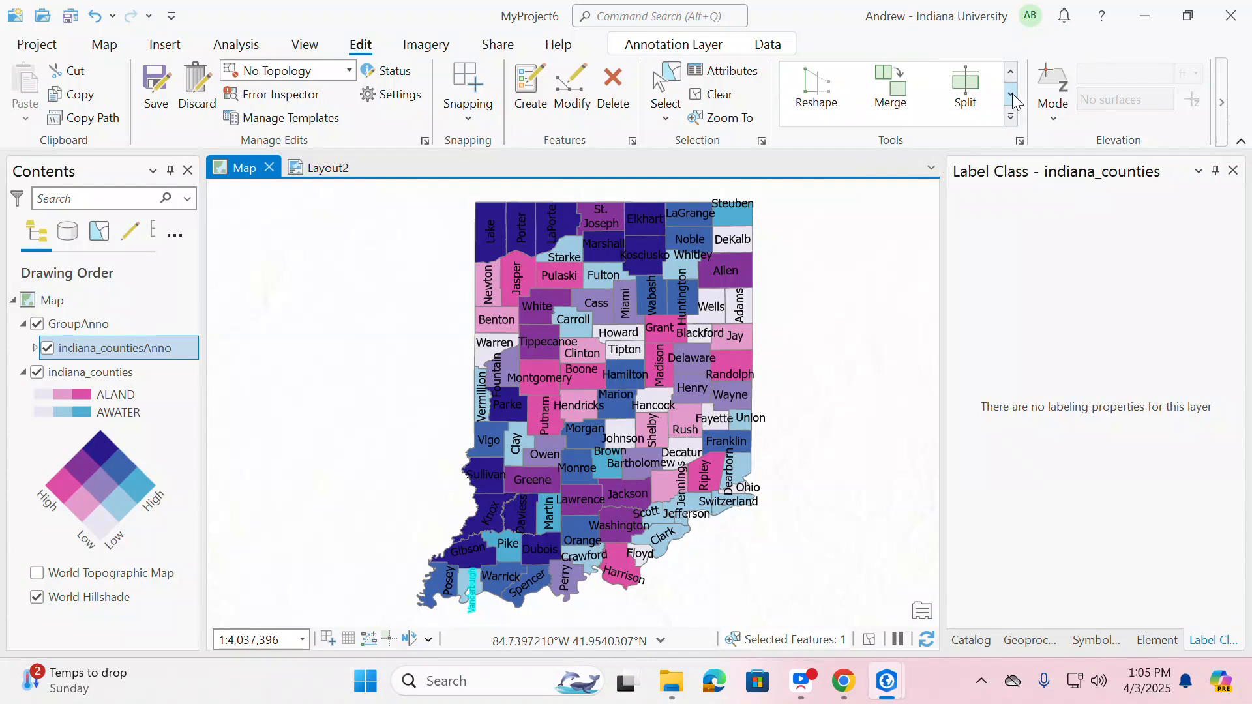
pyautogui.click(1011, 97)
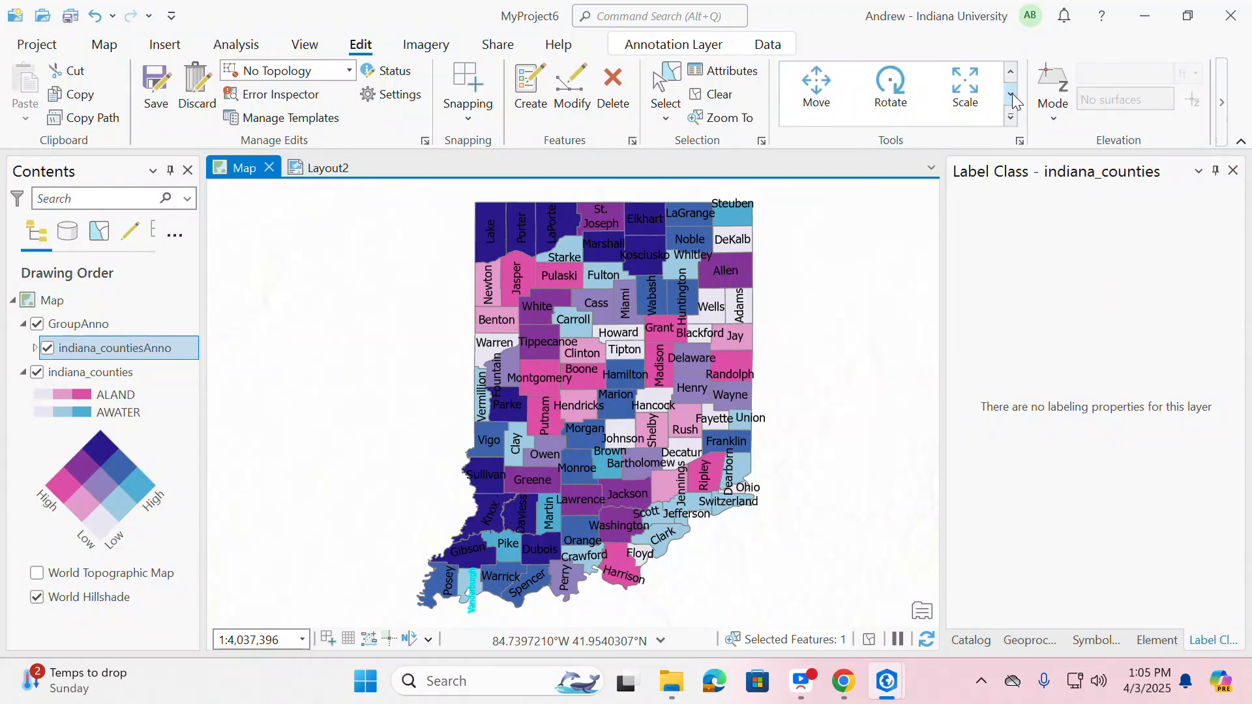
pyautogui.click(899, 100)
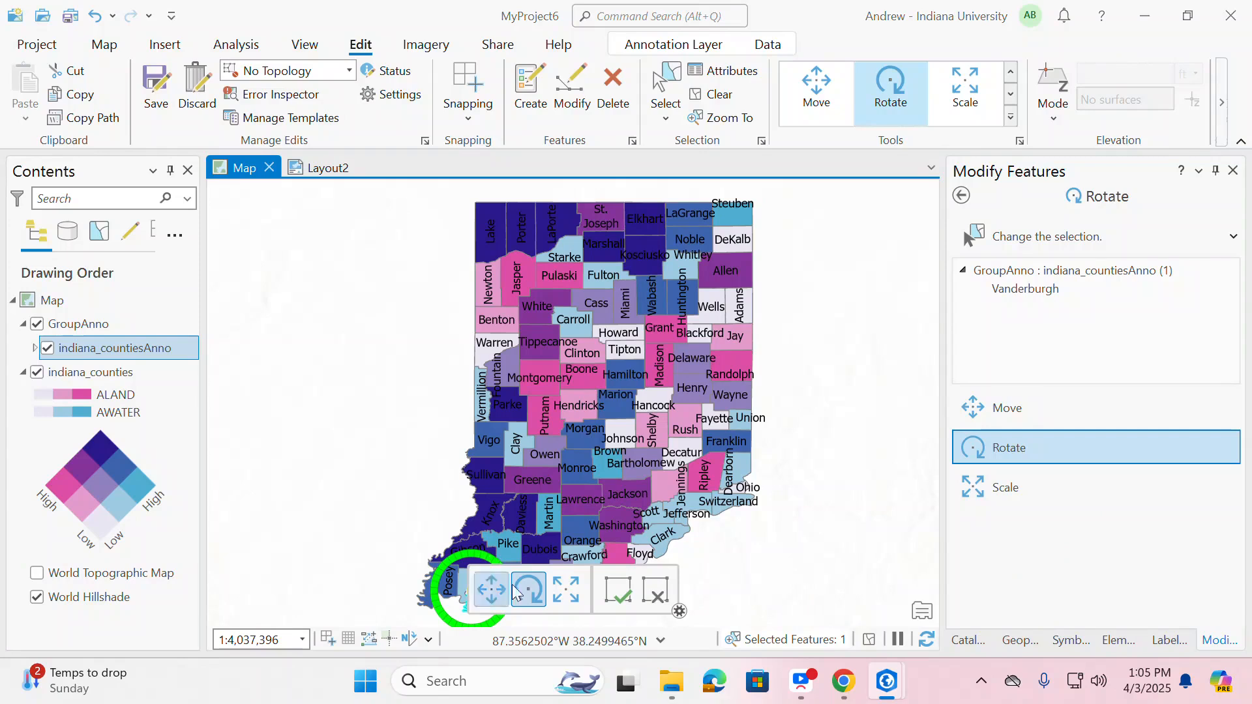
pyautogui.click(618, 590)
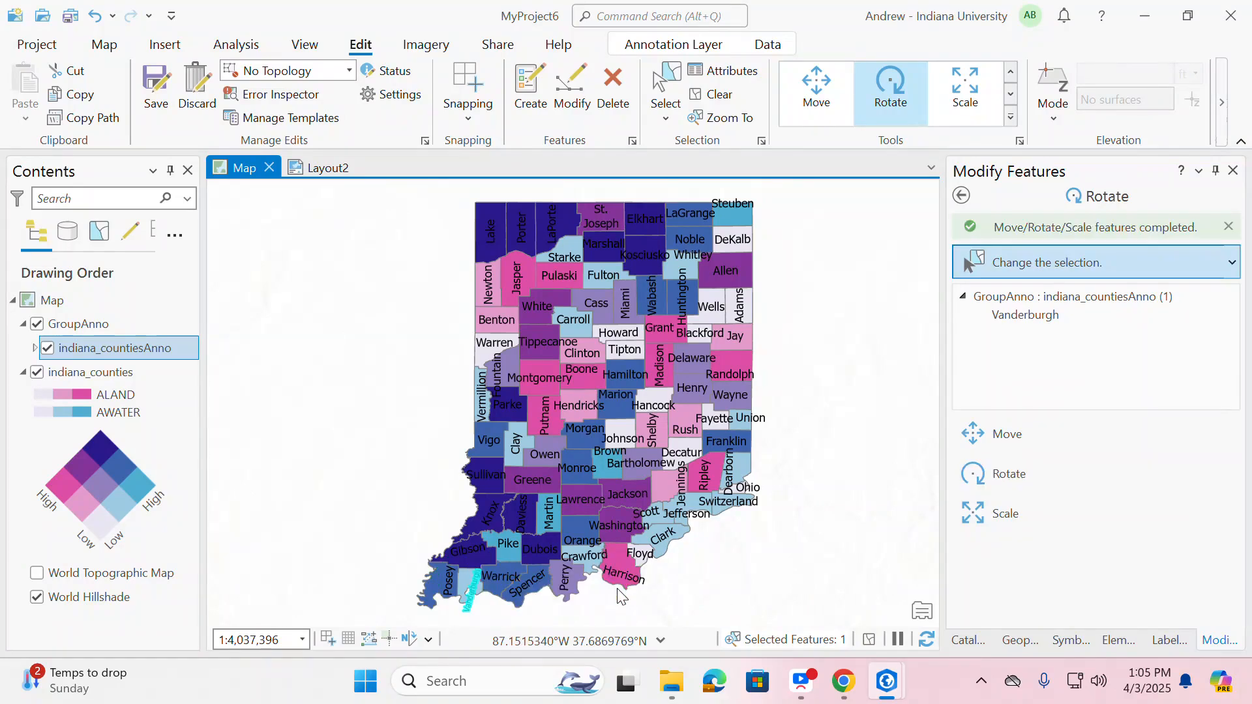
# Step: Scale the Vanderburgh annotation down slightly so it fits inside its county polygon, and finish the edit
pyautogui.click(969, 99)
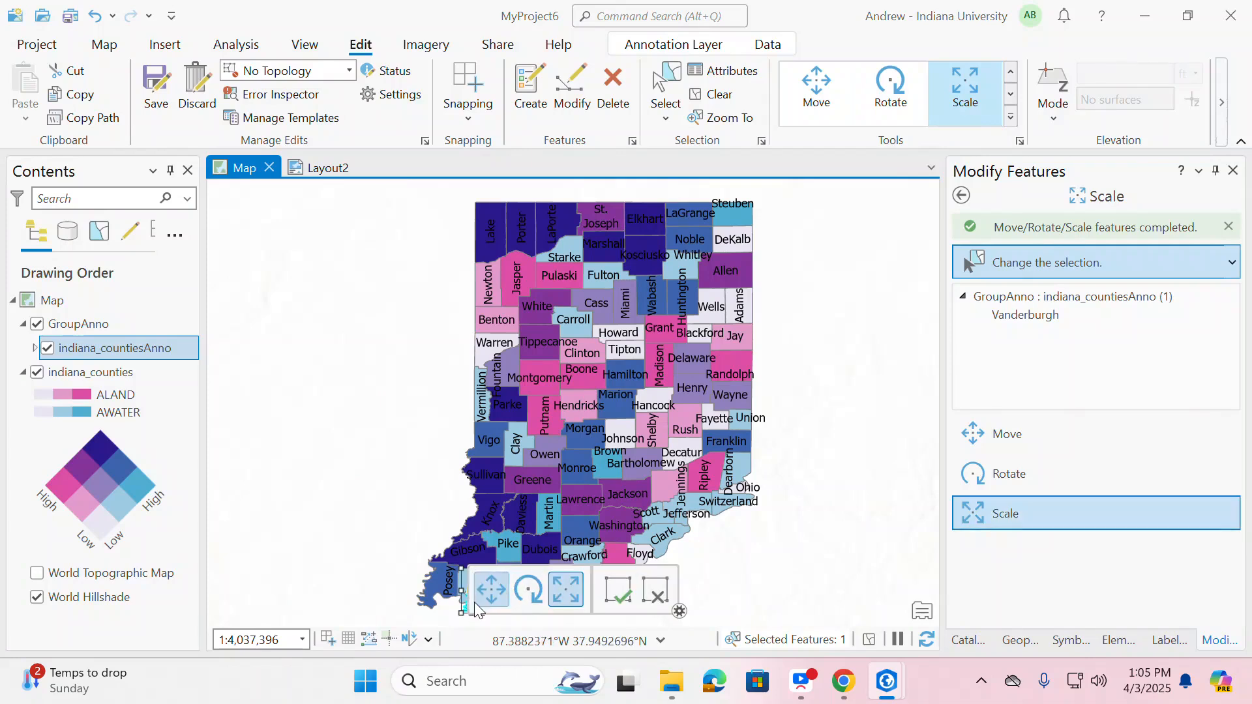
pyautogui.moveTo(462, 613); pyautogui.dragTo(466, 605)
pyautogui.click(624, 596)
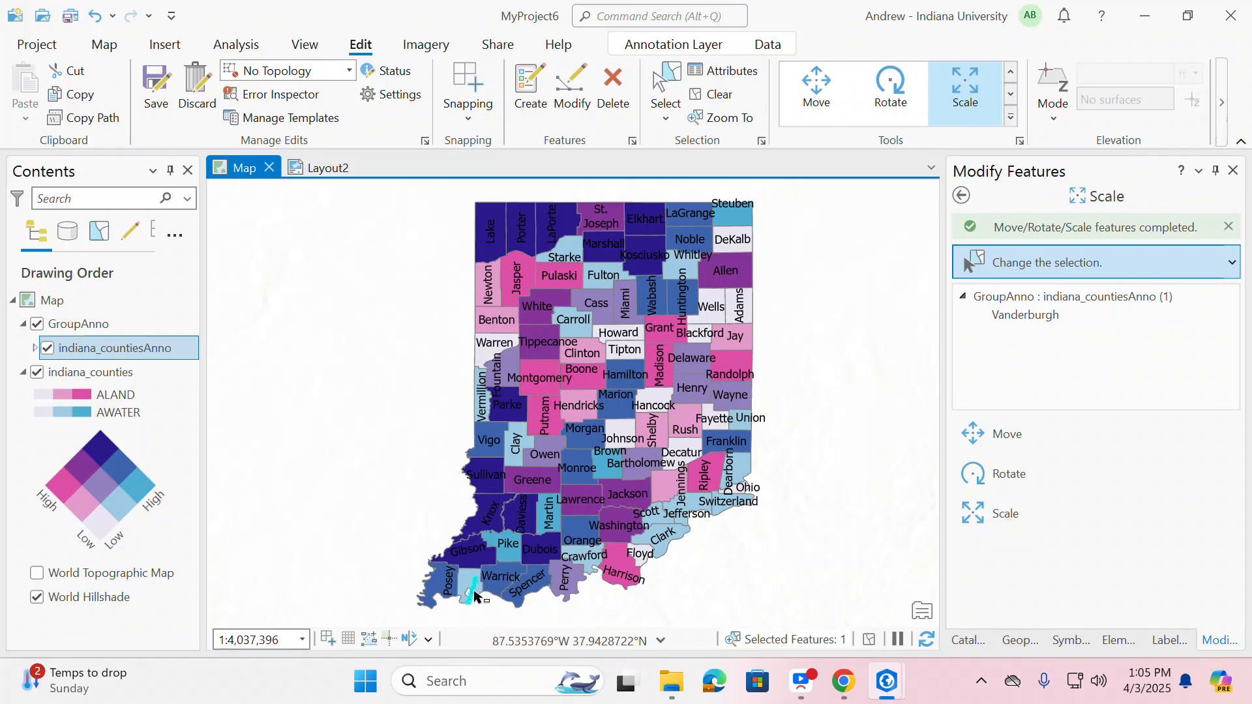
pyautogui.click(475, 595)
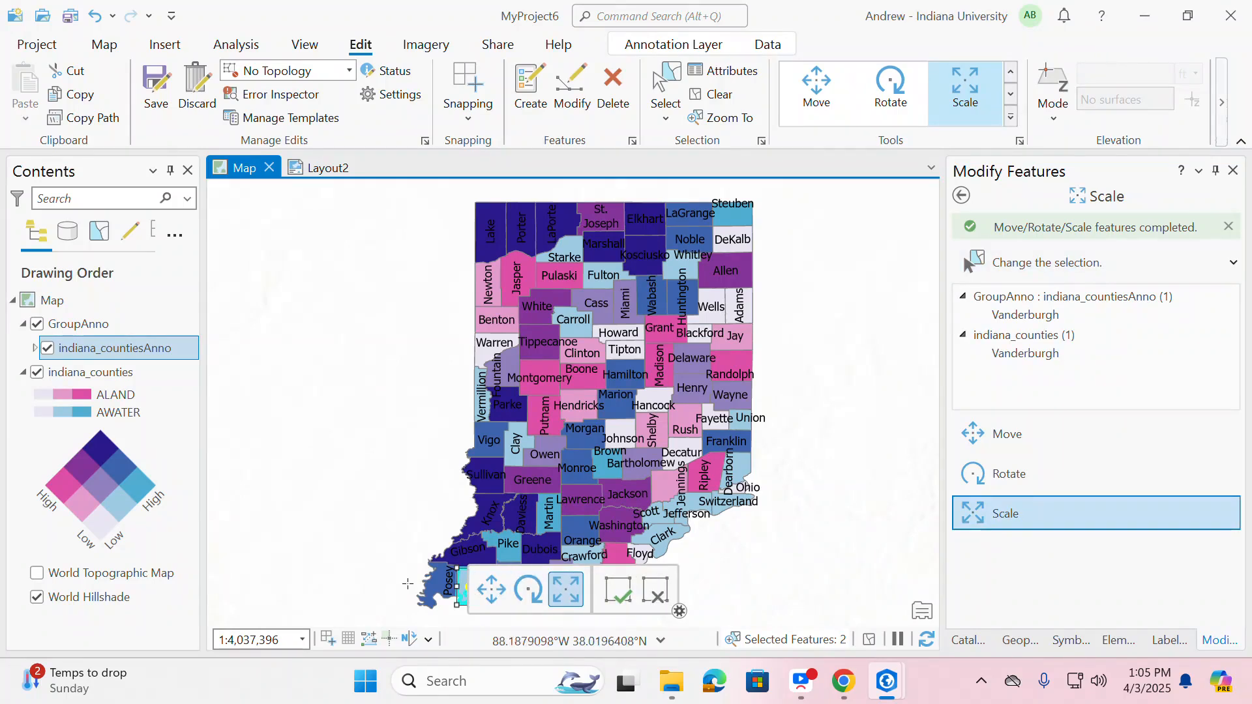
pyautogui.click(655, 595)
pyautogui.click(503, 590)
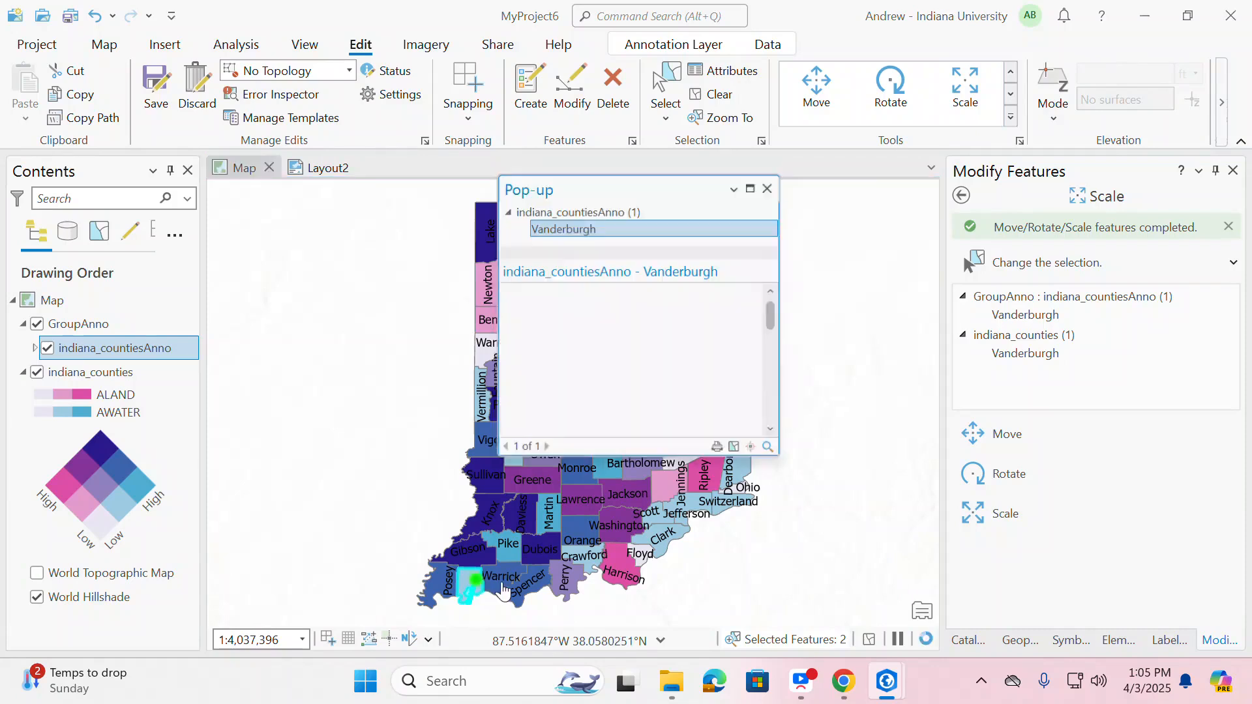
pyautogui.click(768, 189)
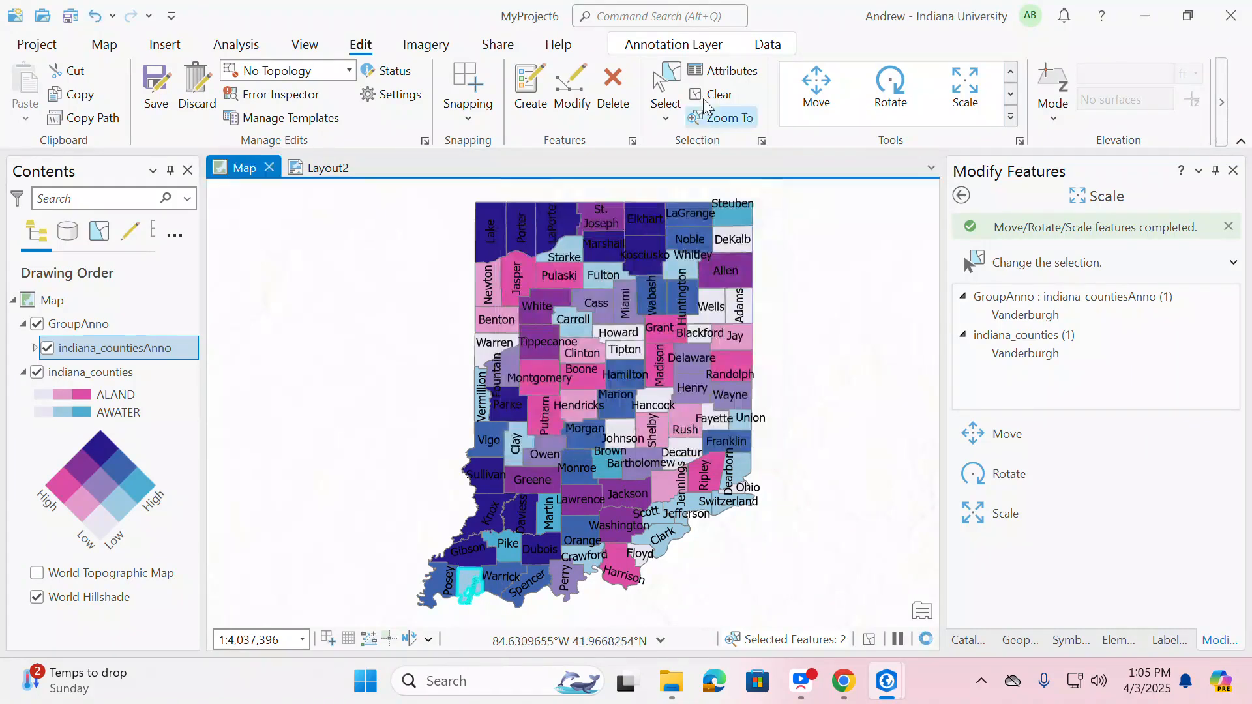
pyautogui.click(711, 95)
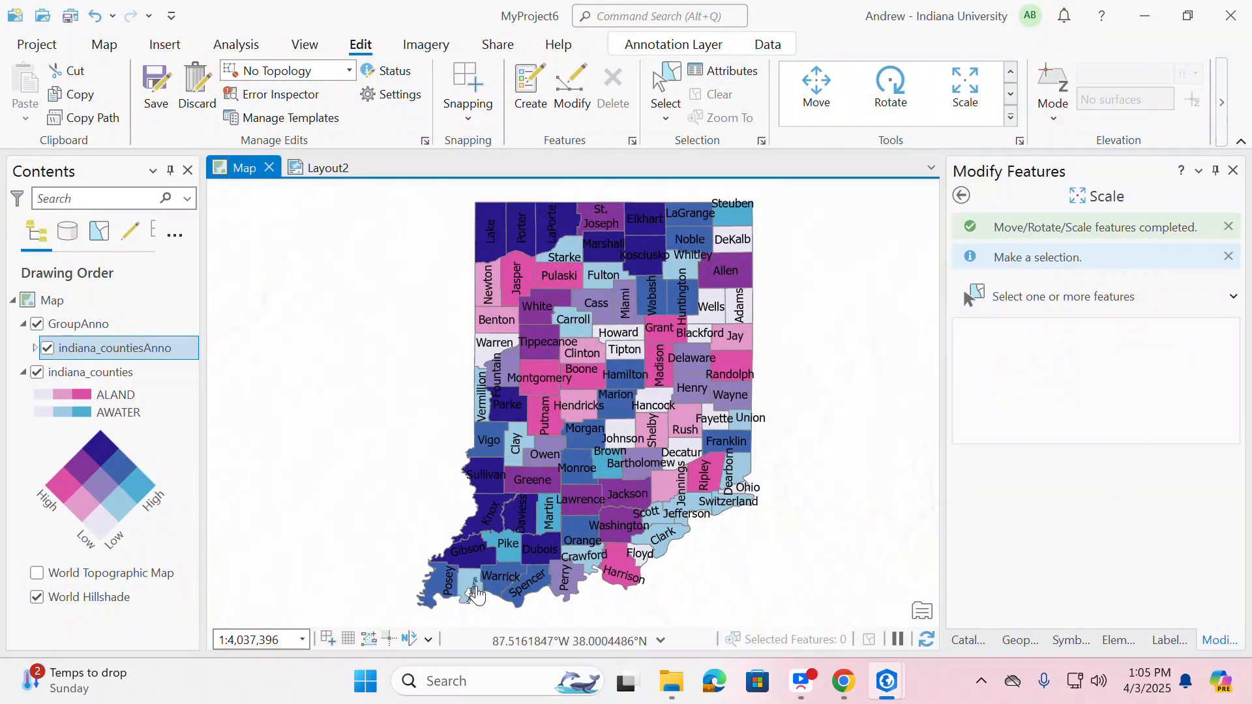
# Step: Select the Vanderburgh annotation with the Move tool and dismiss its attribute pop-up
pyautogui.click(477, 594)
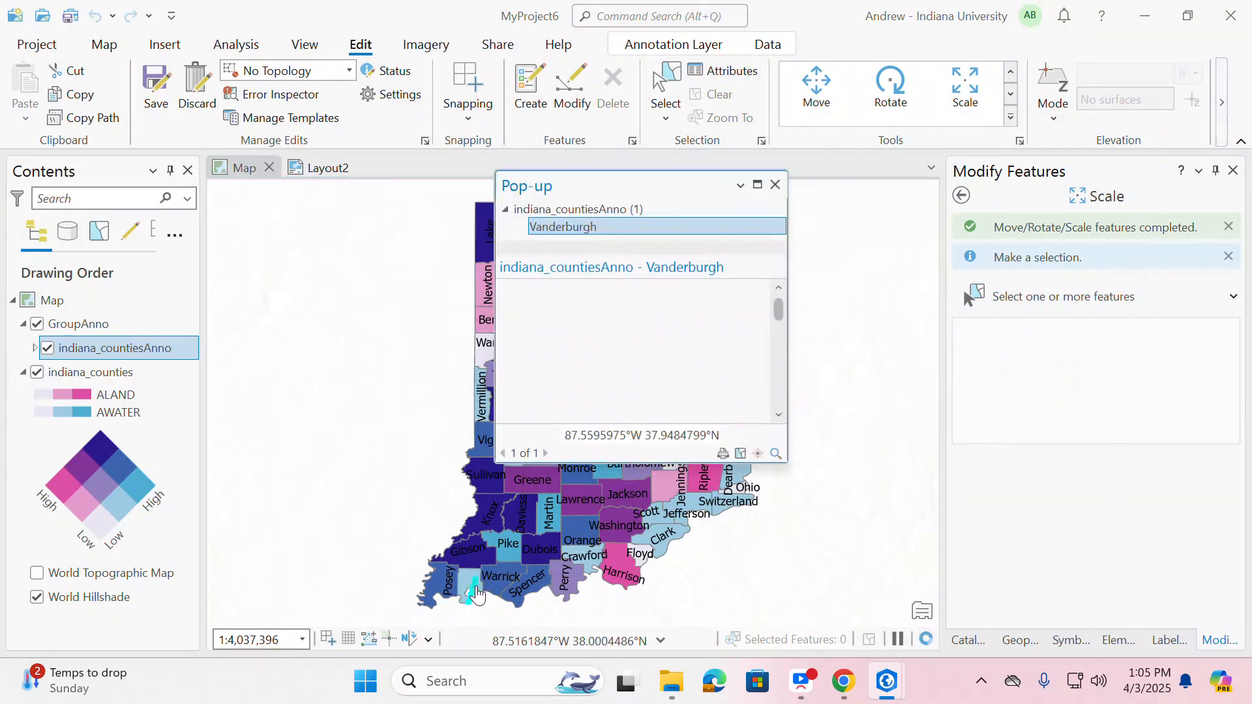
pyautogui.click(831, 84)
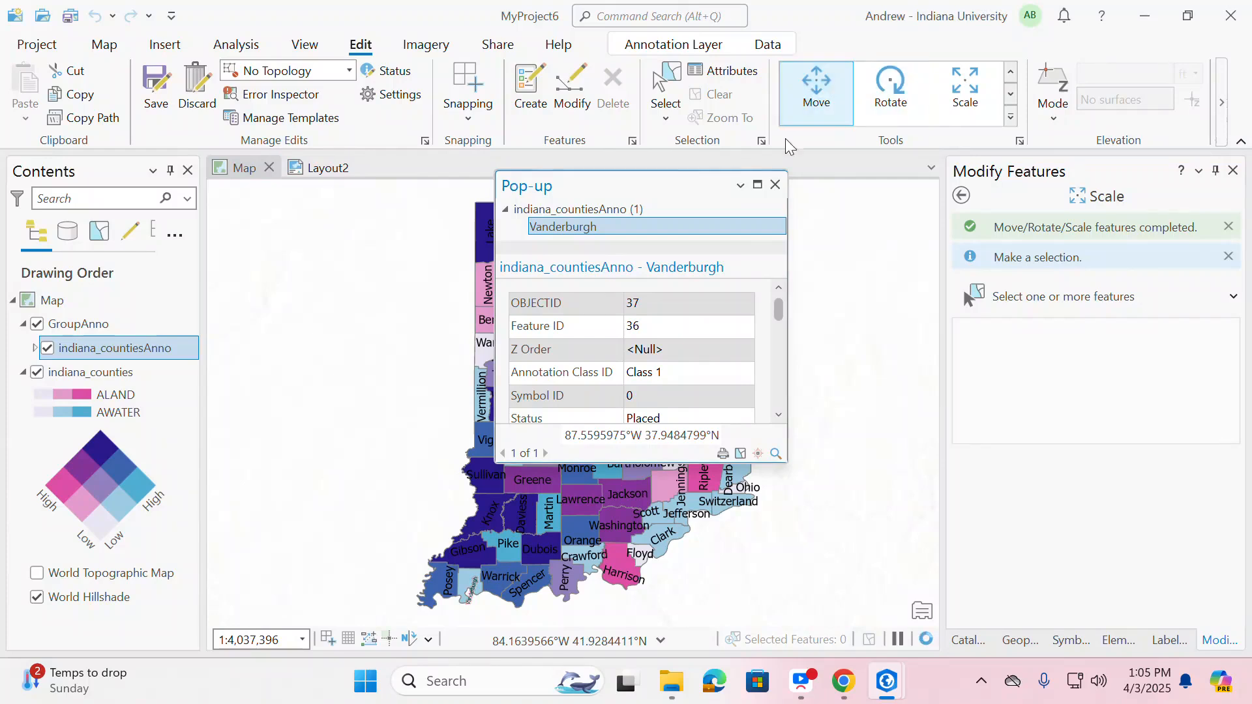
pyautogui.click(474, 593)
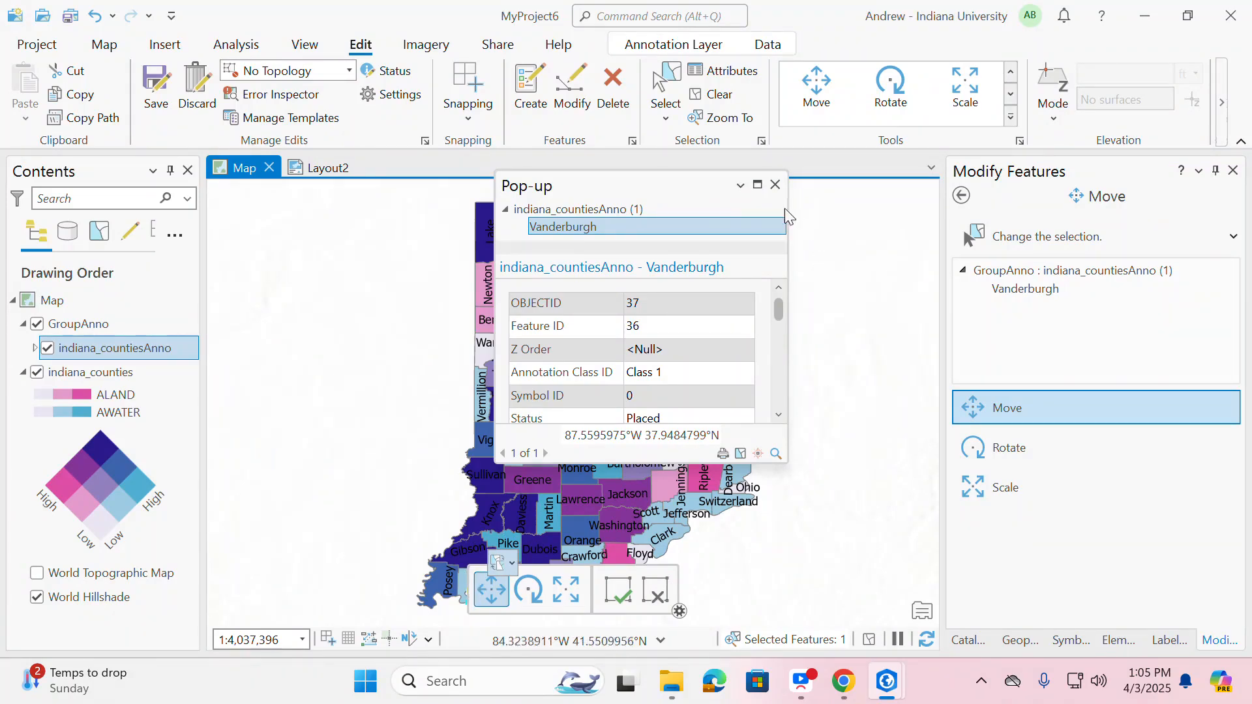
pyautogui.moveTo(771, 184); pyautogui.dragTo(773, 185)
pyautogui.click(773, 186)
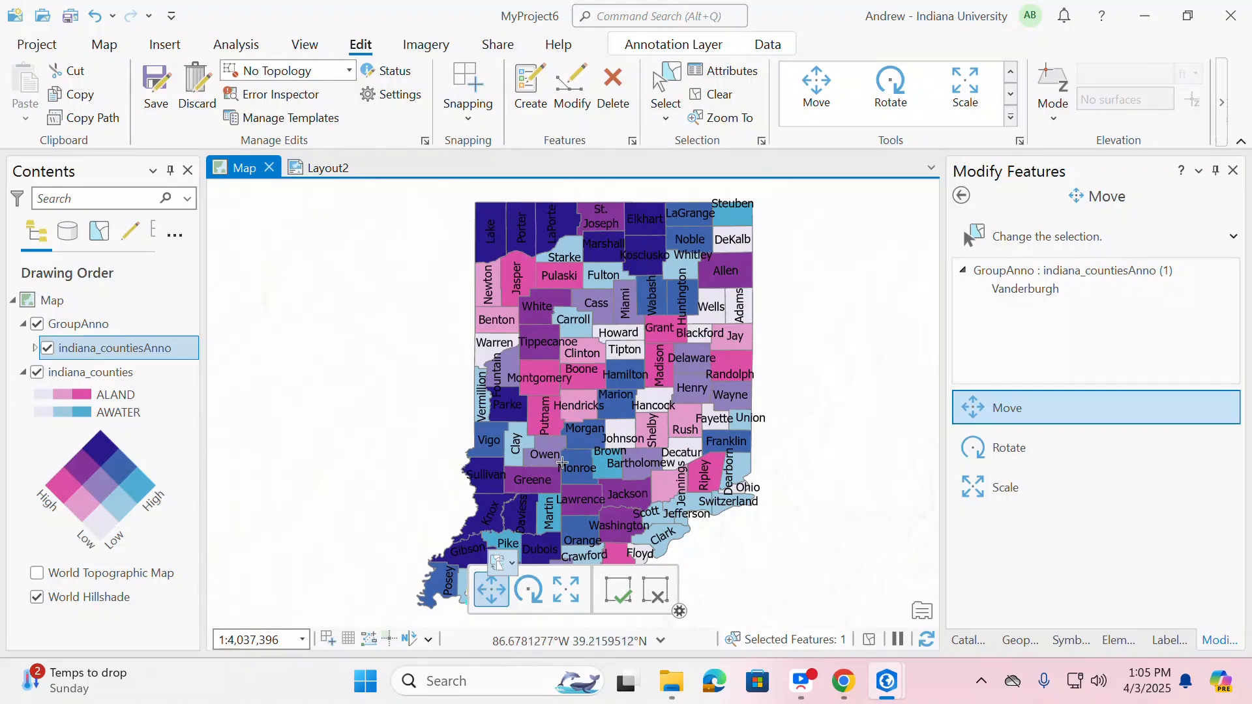
# Step: Set the Sullivan county annotation's text colour to white with the Annotation editing tool and finish the edit
pyautogui.click(481, 475)
pyautogui.click(482, 475)
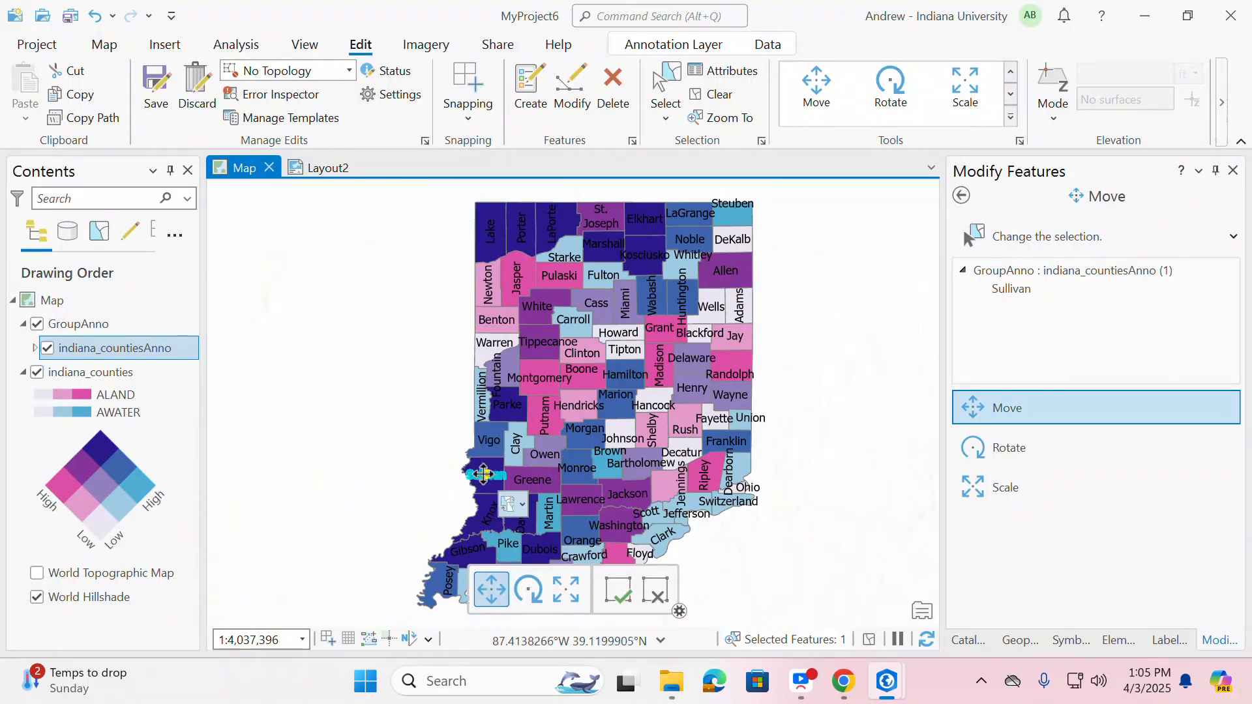
pyautogui.click(1012, 73)
pyautogui.click(1013, 73)
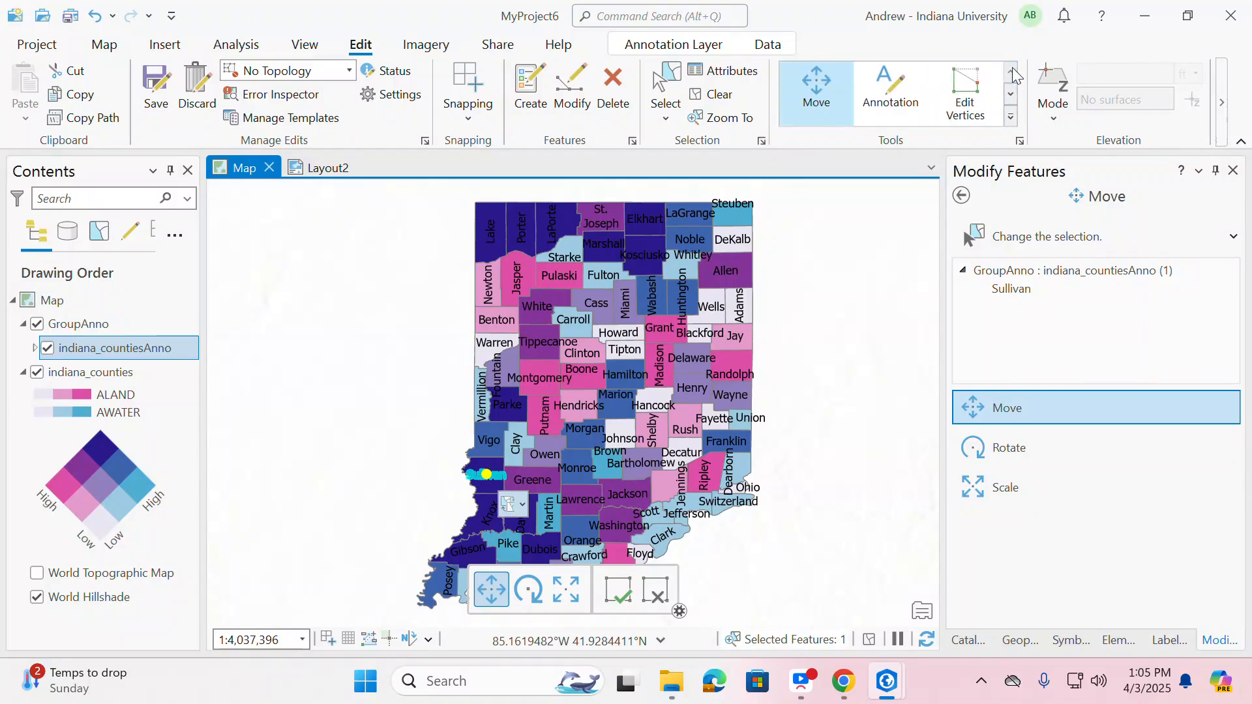
pyautogui.click(895, 101)
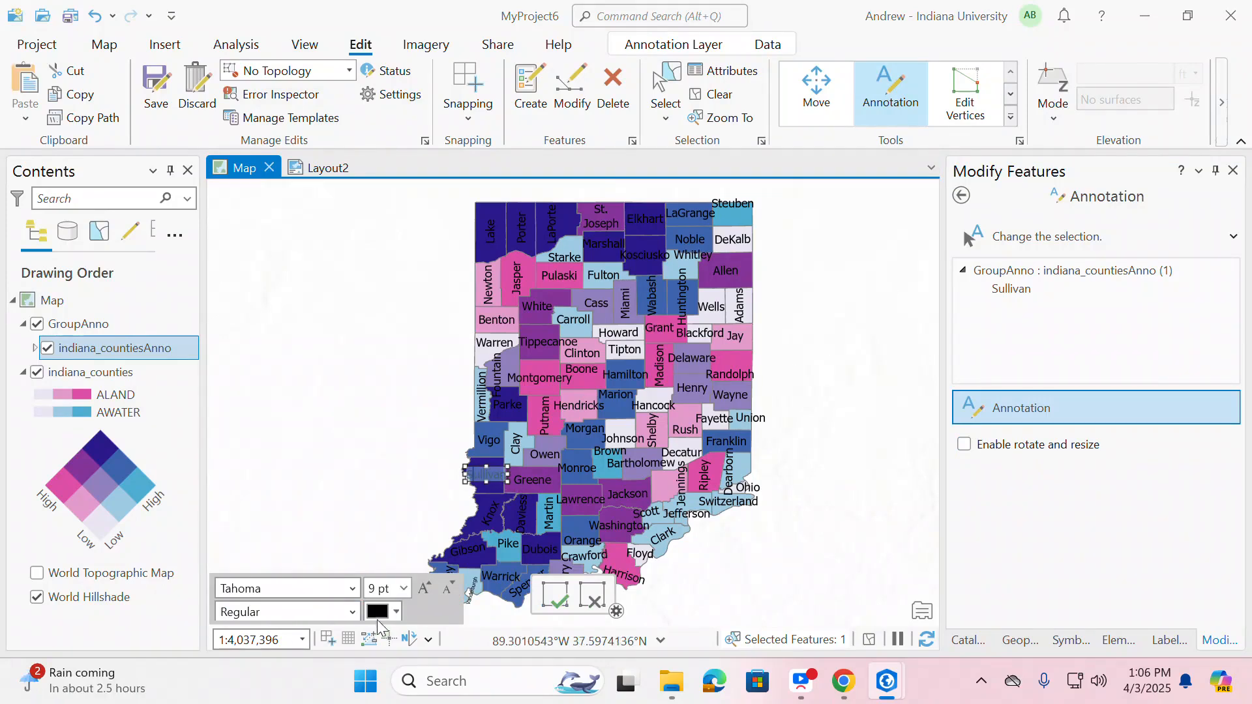
pyautogui.click(395, 612)
pyautogui.click(386, 364)
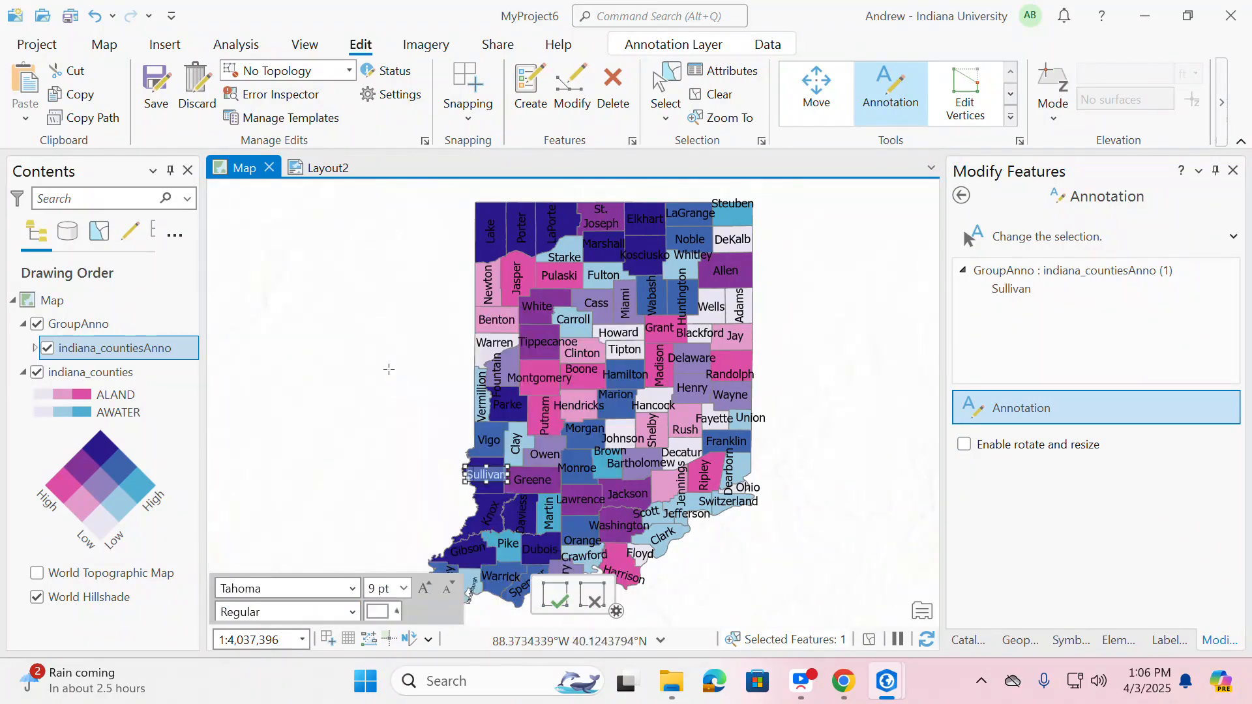
pyautogui.click(555, 601)
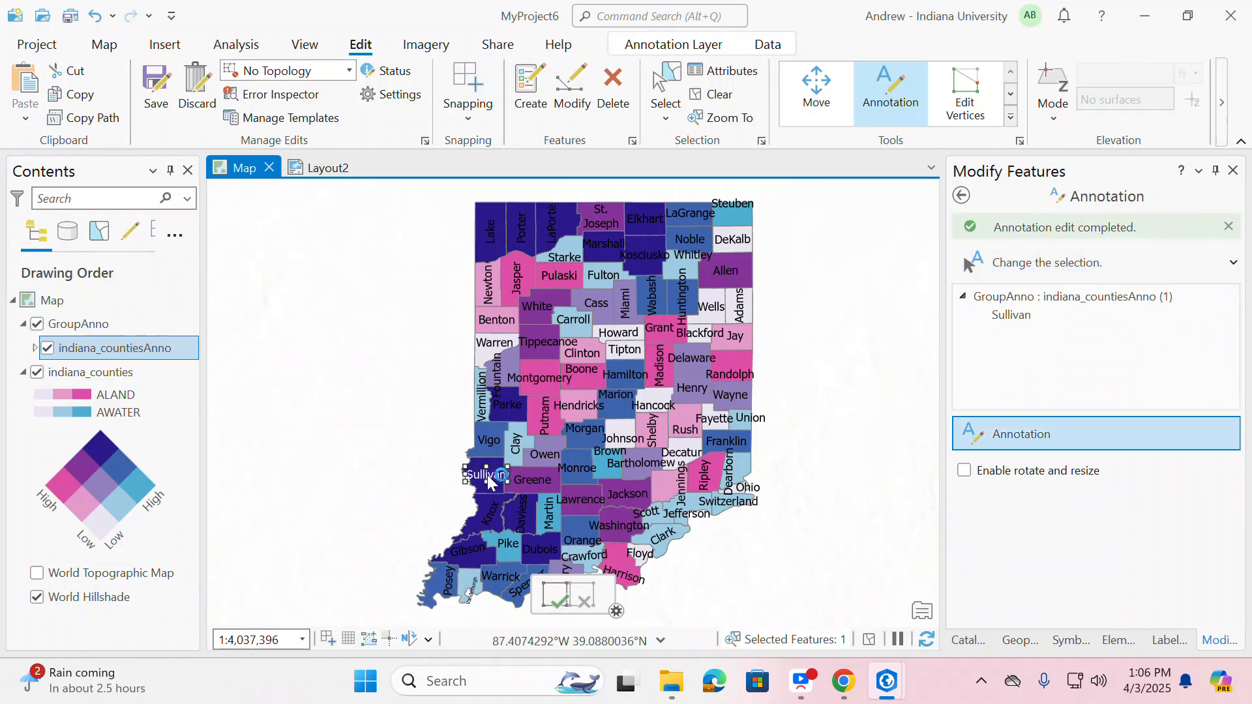
# Step: Scale the Sullivan annotation down so it fits inside its county polygon, and finish the edit
pyautogui.click(1011, 94)
pyautogui.click(1011, 73)
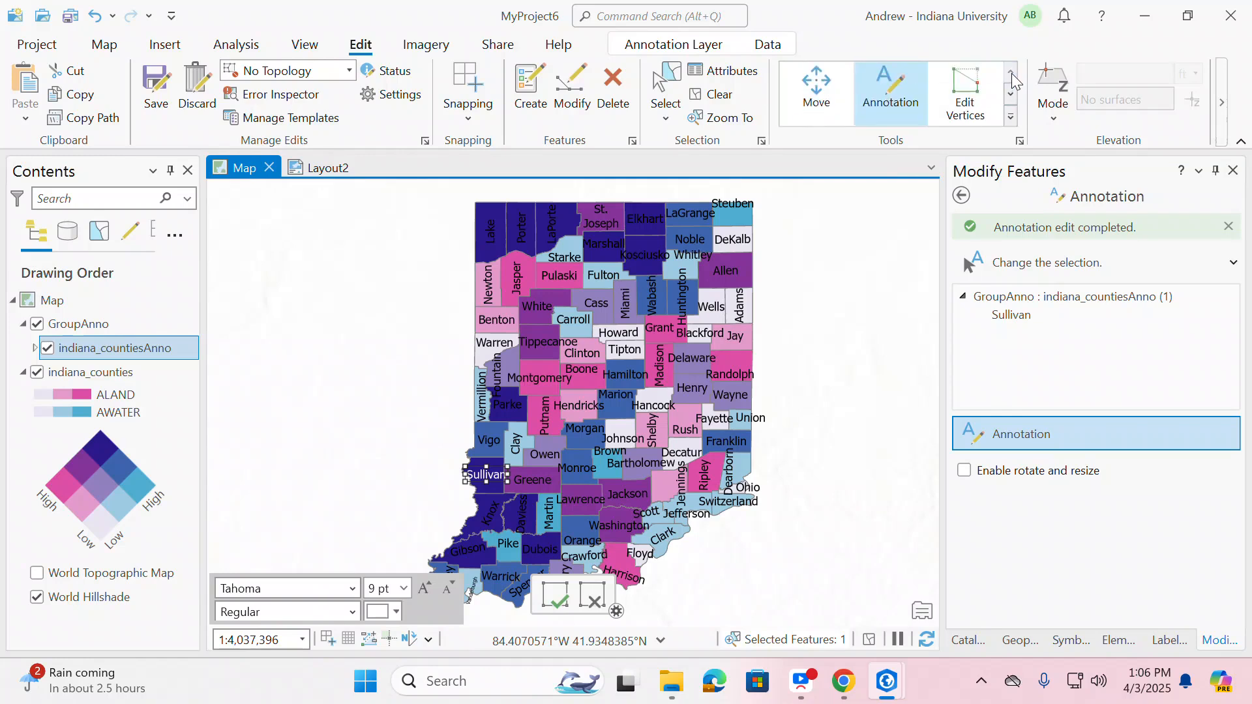
pyautogui.click(1011, 94)
pyautogui.click(1013, 96)
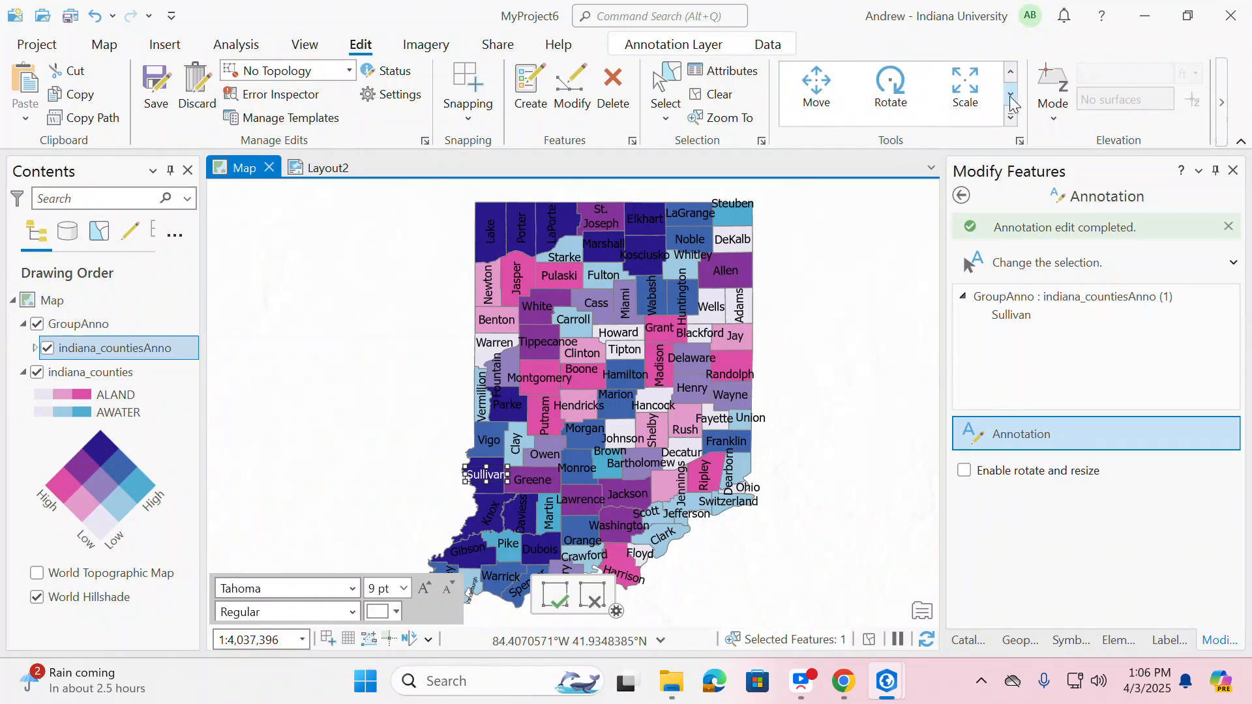
pyautogui.click(965, 88)
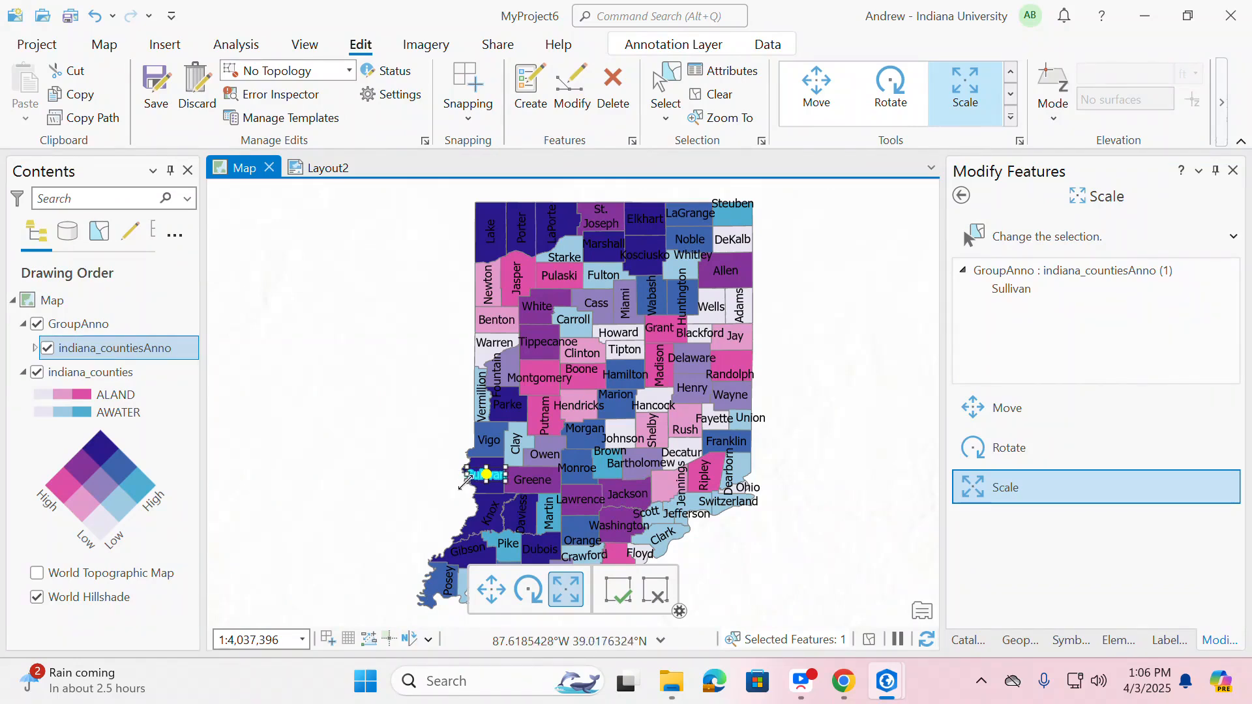
pyautogui.moveTo(463, 484); pyautogui.dragTo(478, 479)
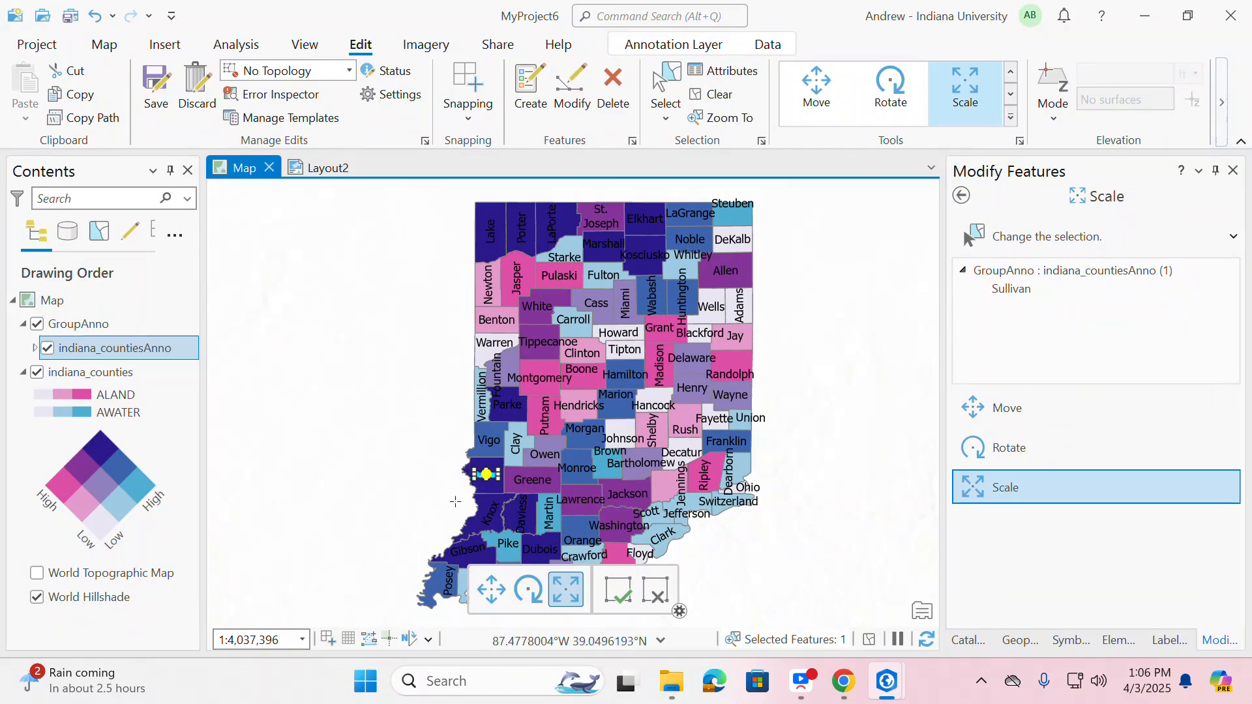
pyautogui.press('F2')
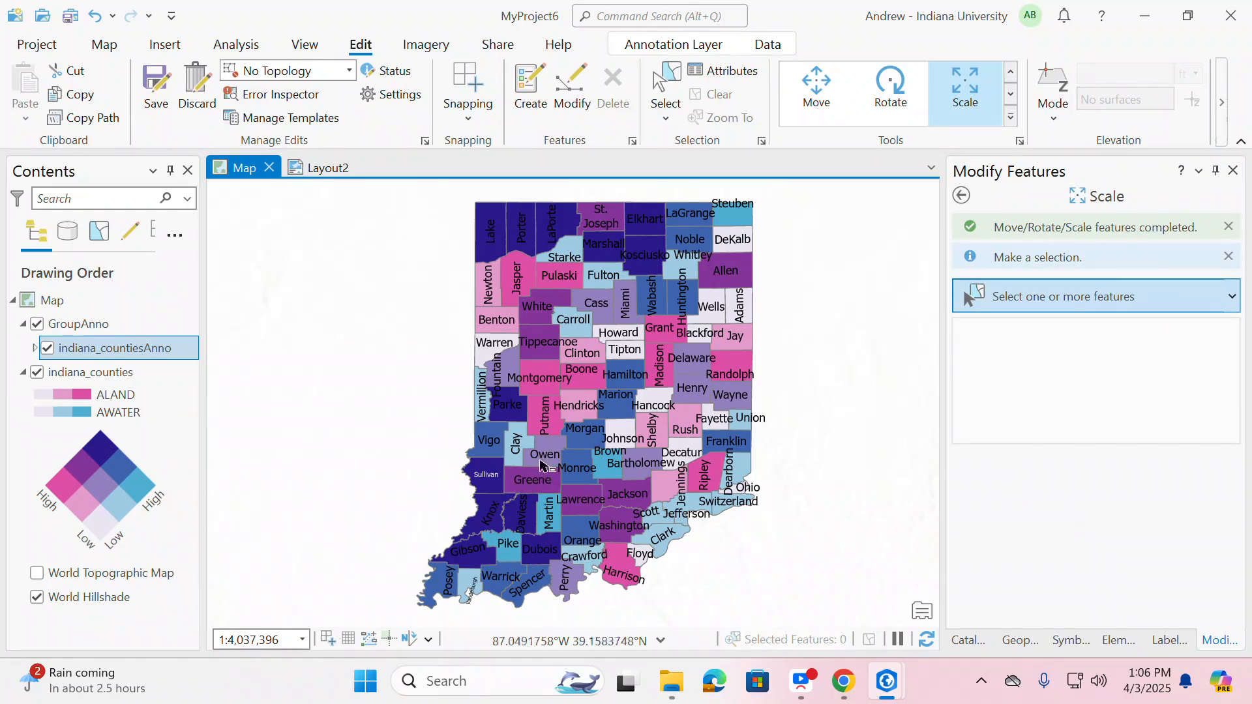
# Step: Save all annotation edits and save the MyProject6 project
pyautogui.click(157, 88)
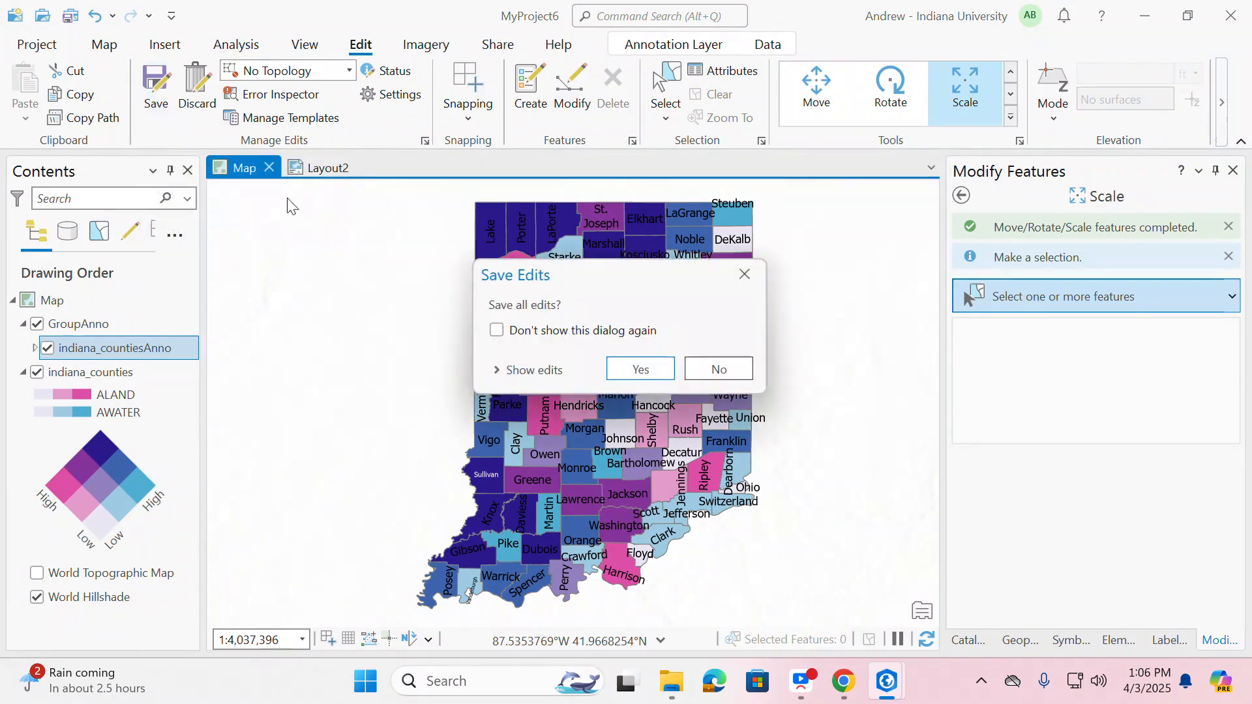
pyautogui.click(642, 368)
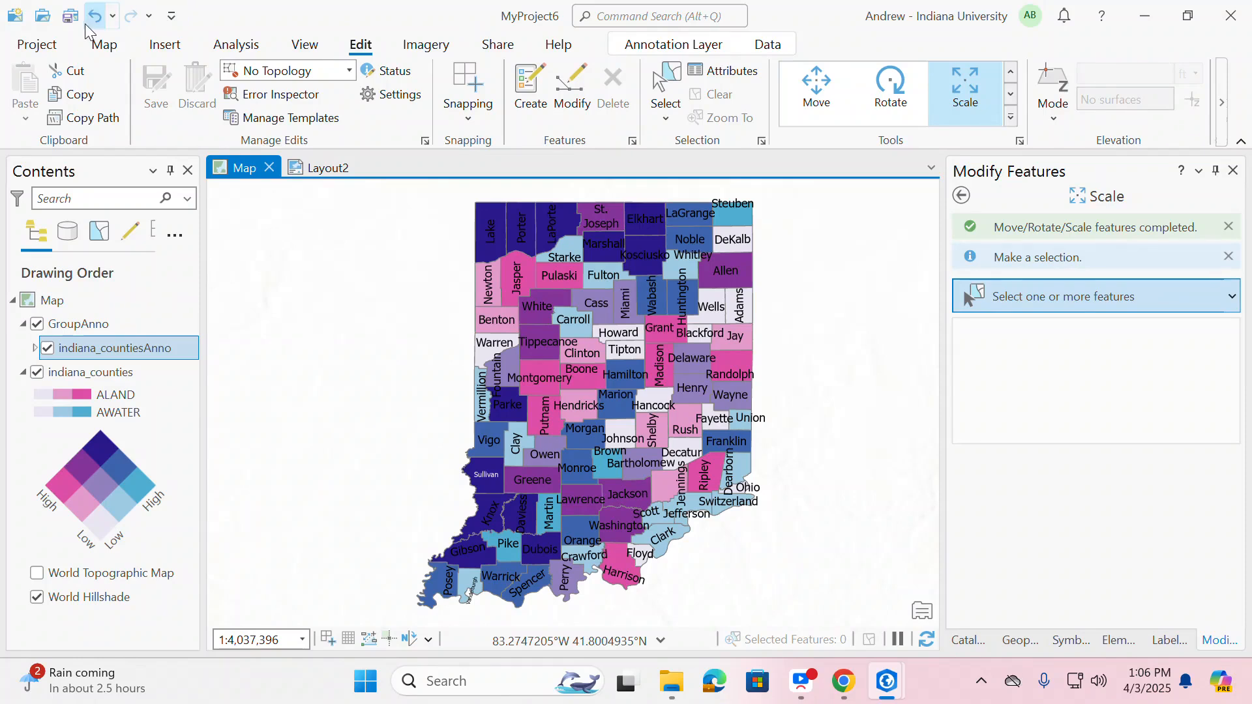
pyautogui.click(66, 17)
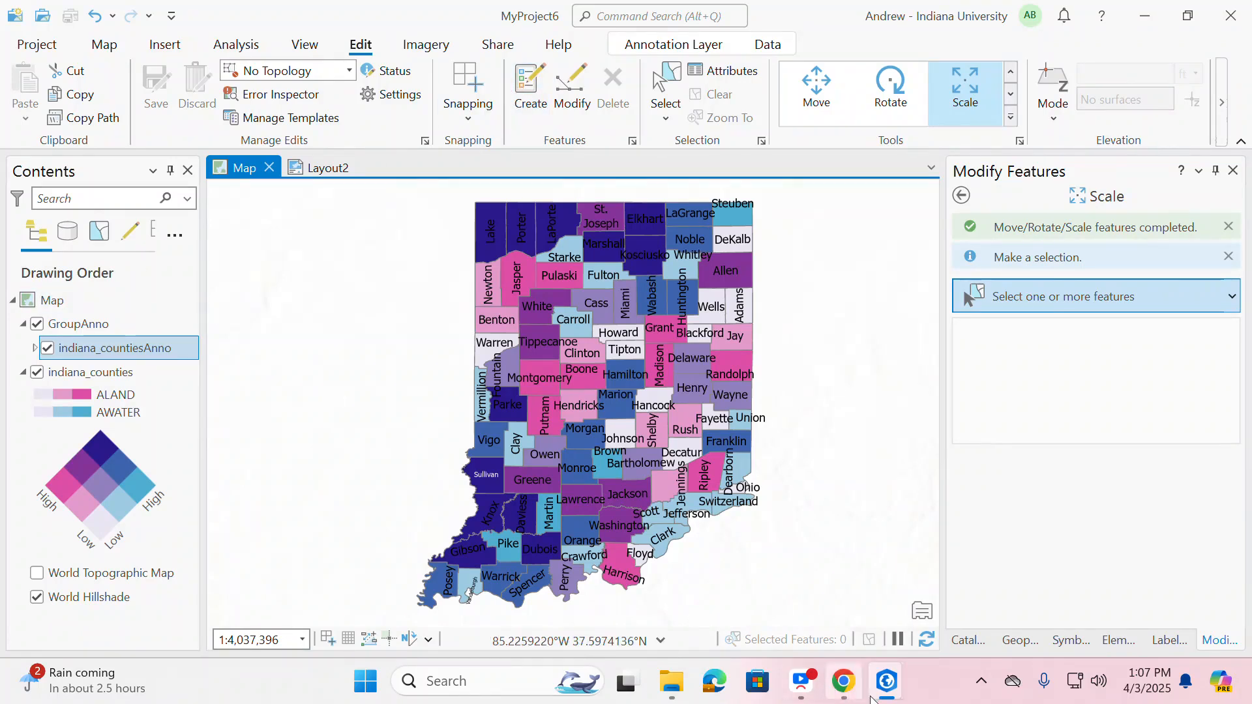
# Step: Switch to MyProject7, save it, and close both the MyProject7 and MyProject6 projects
pyautogui.moveTo(887, 681)
pyautogui.click(984, 605)
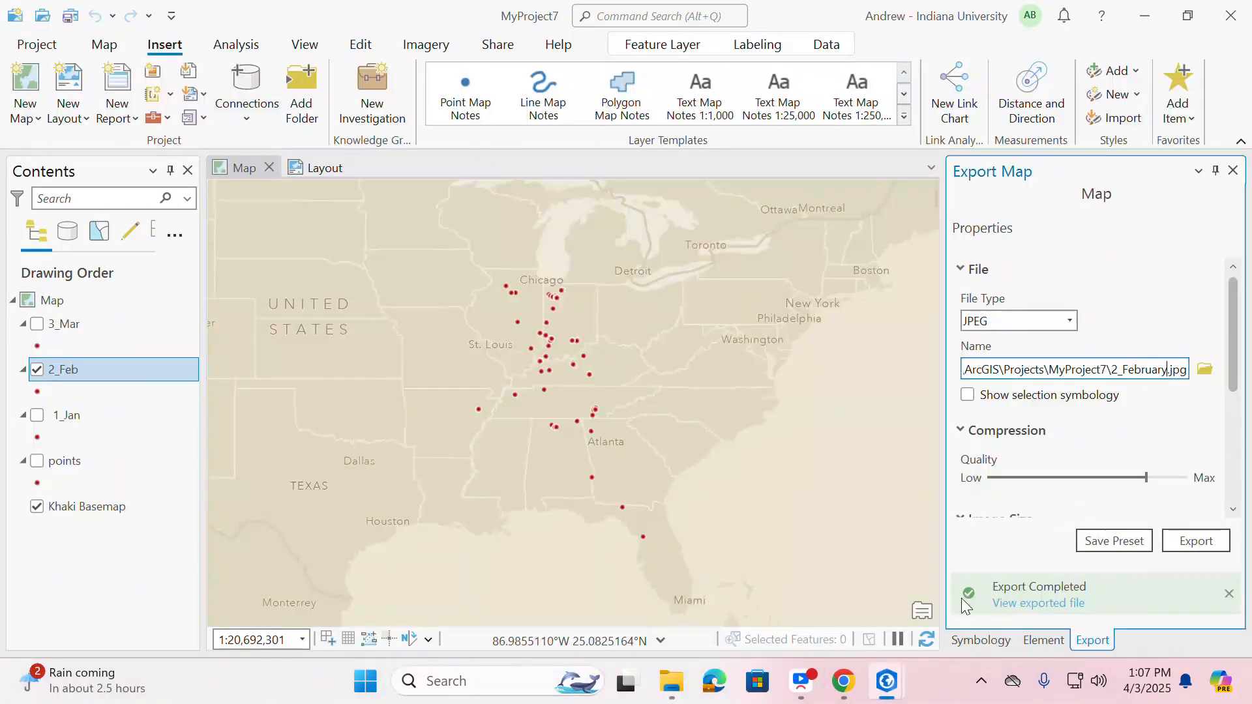
pyautogui.click(70, 15)
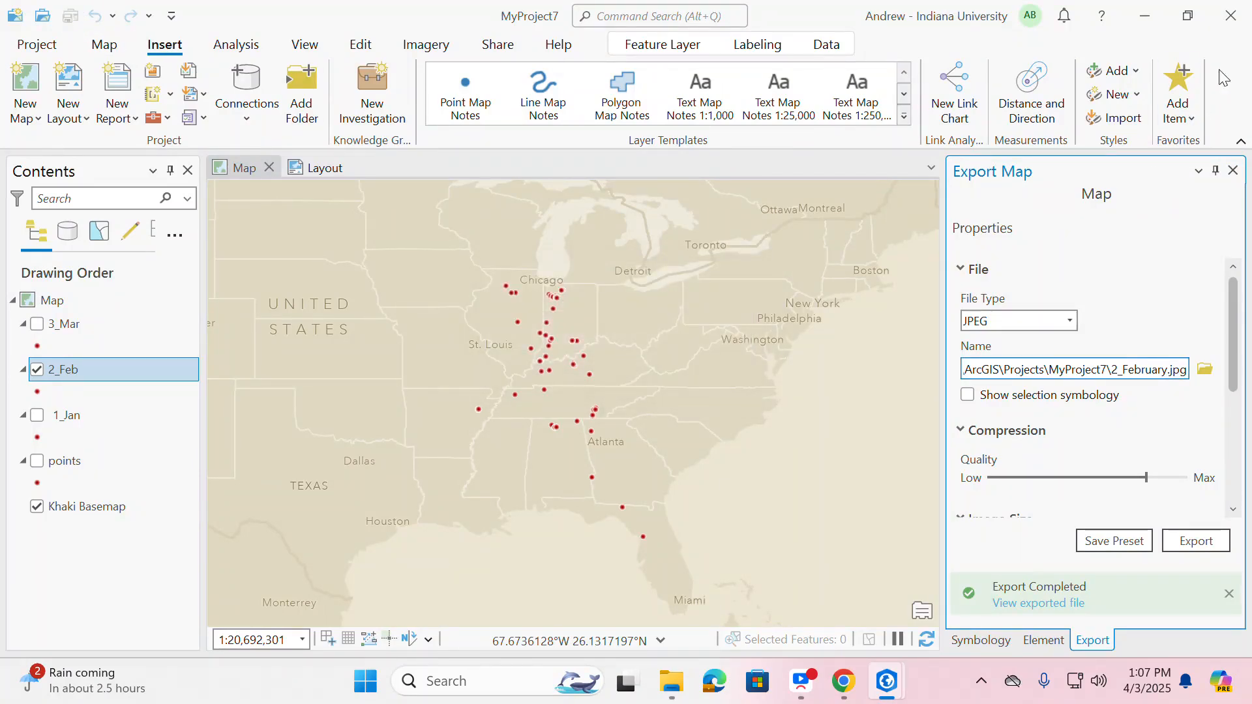
pyautogui.click(1229, 20)
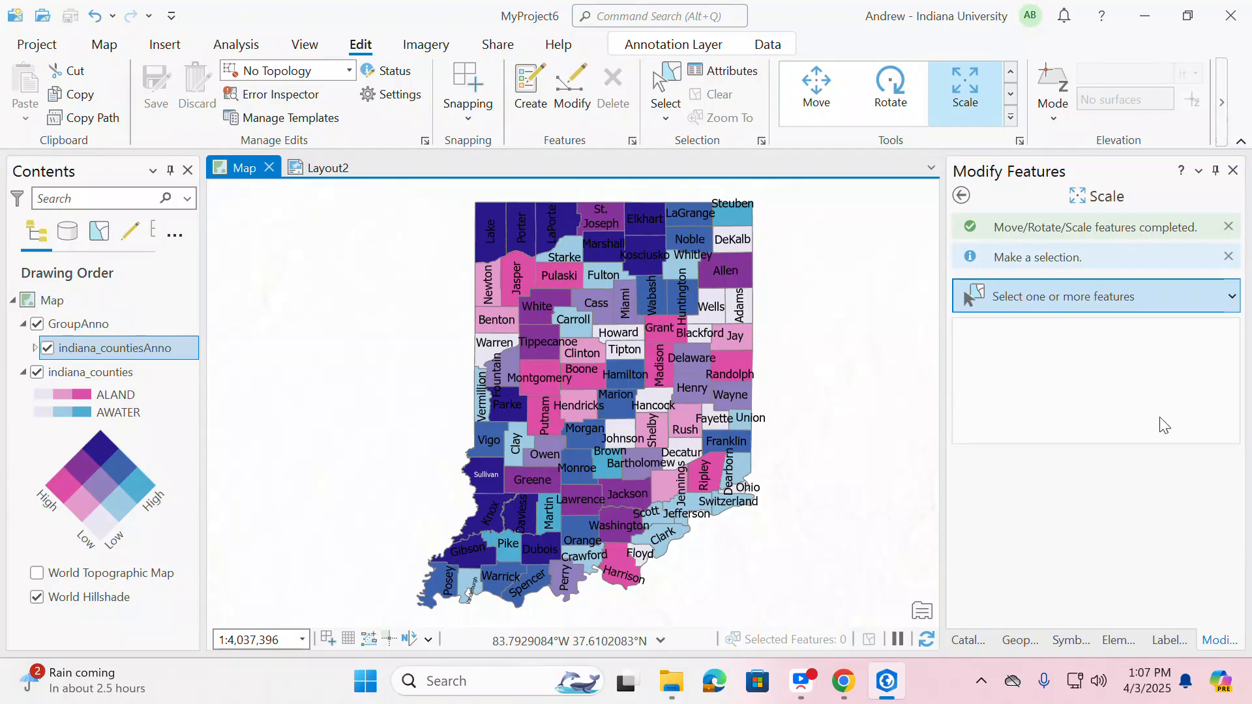
pyautogui.click(1230, 15)
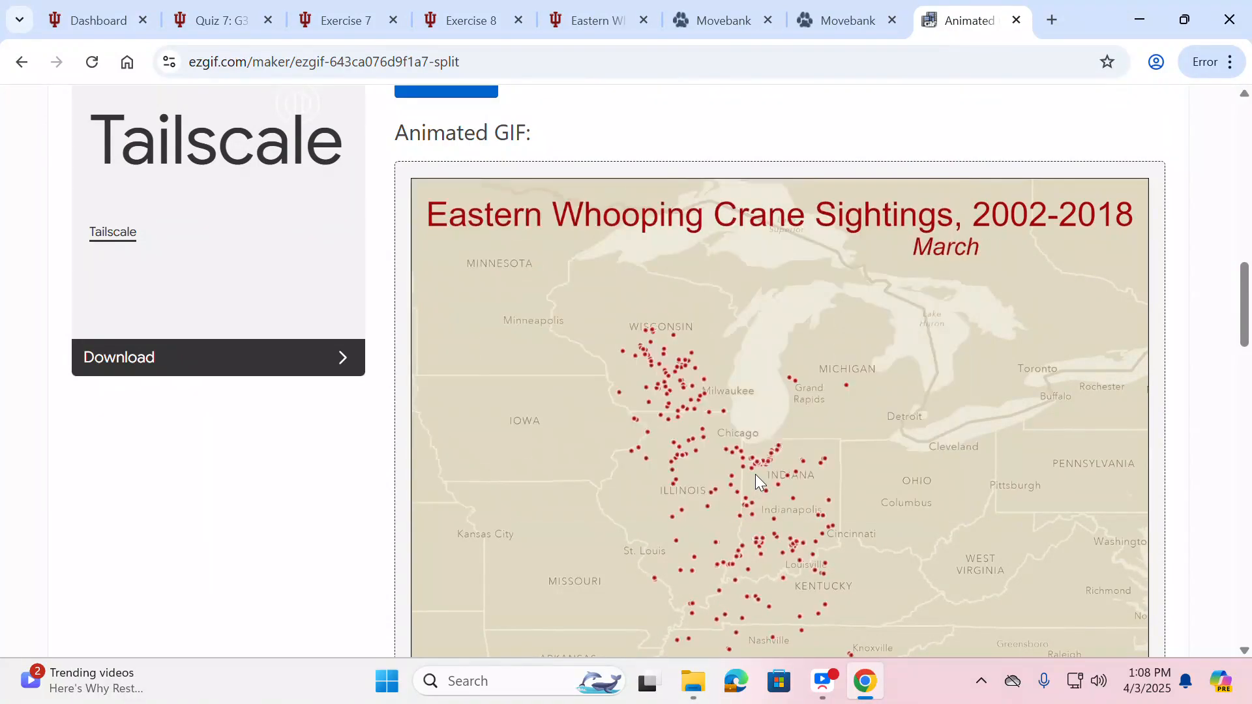
# Step: In the browser, close the animated GIF page, both Movebank pages and the Eastern Whooping Crane download page
pyautogui.click(1016, 20)
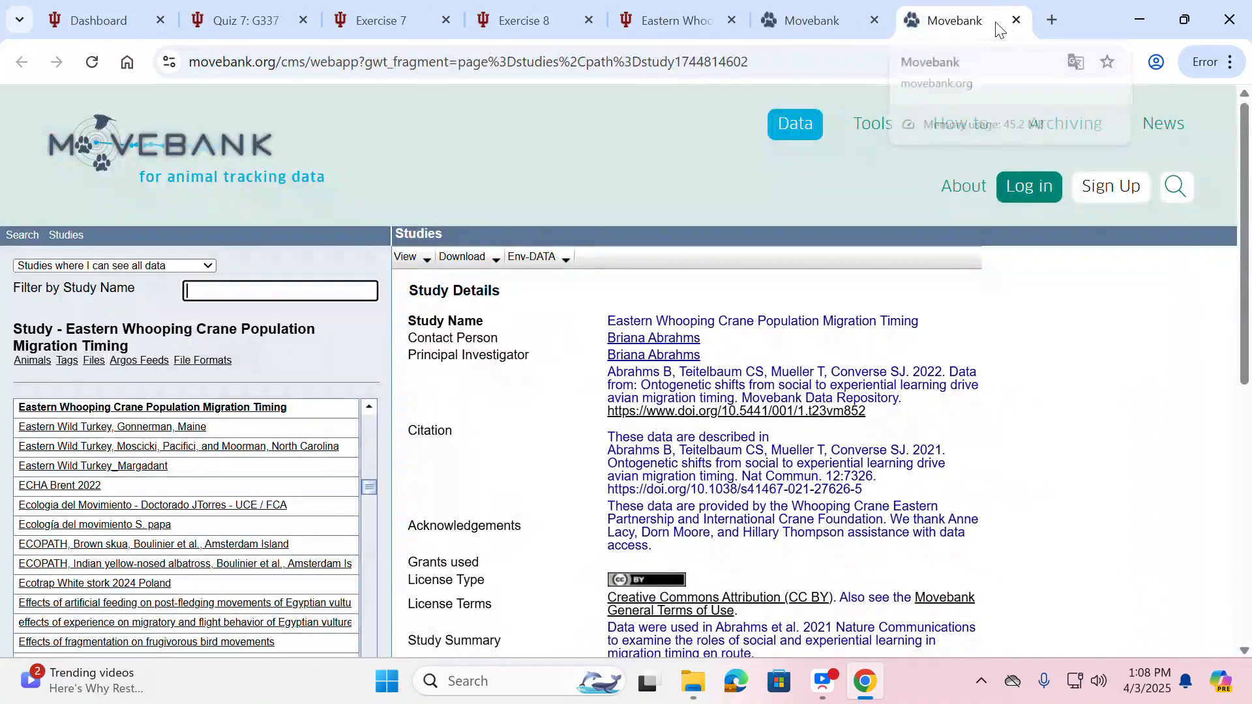
pyautogui.click(1016, 19)
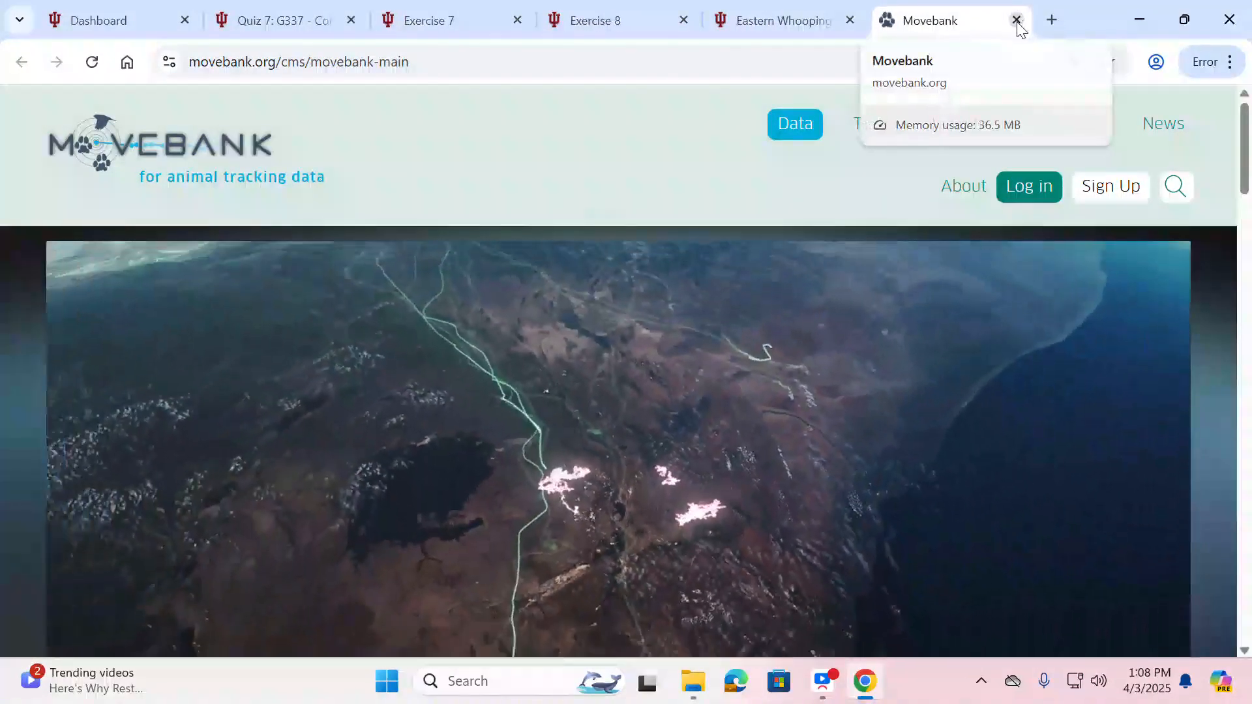
pyautogui.click(1016, 20)
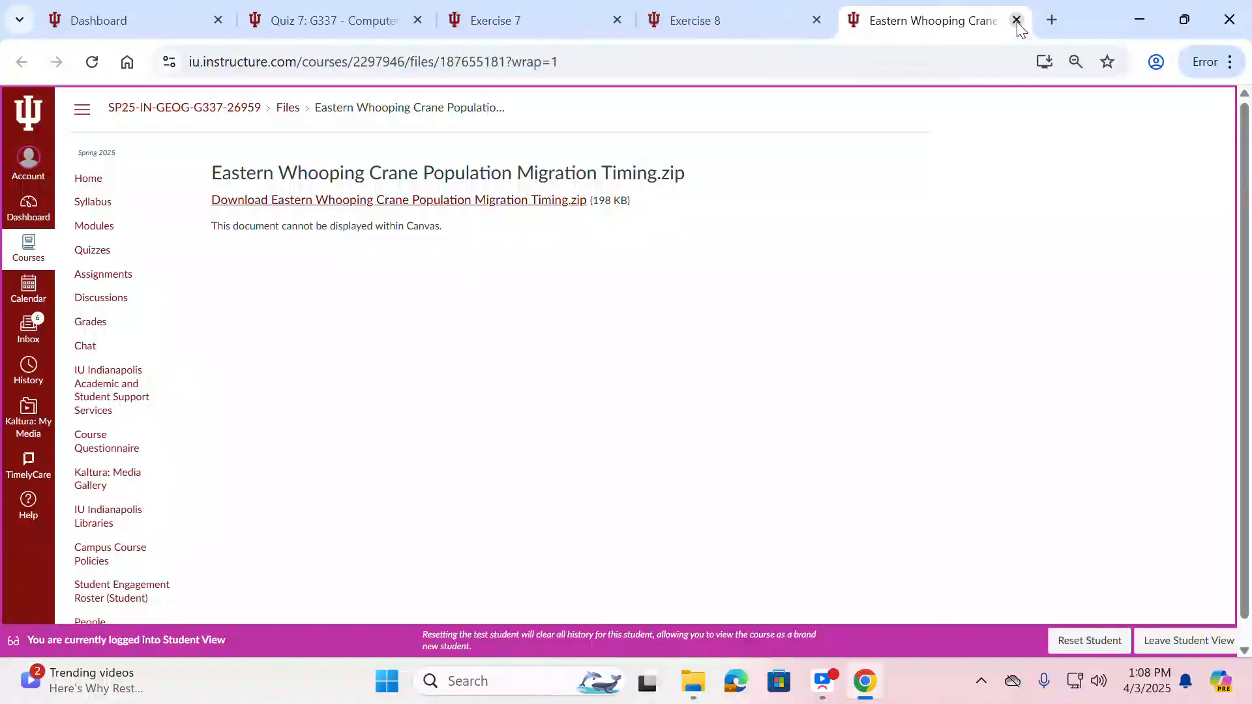
pyautogui.click(1017, 21)
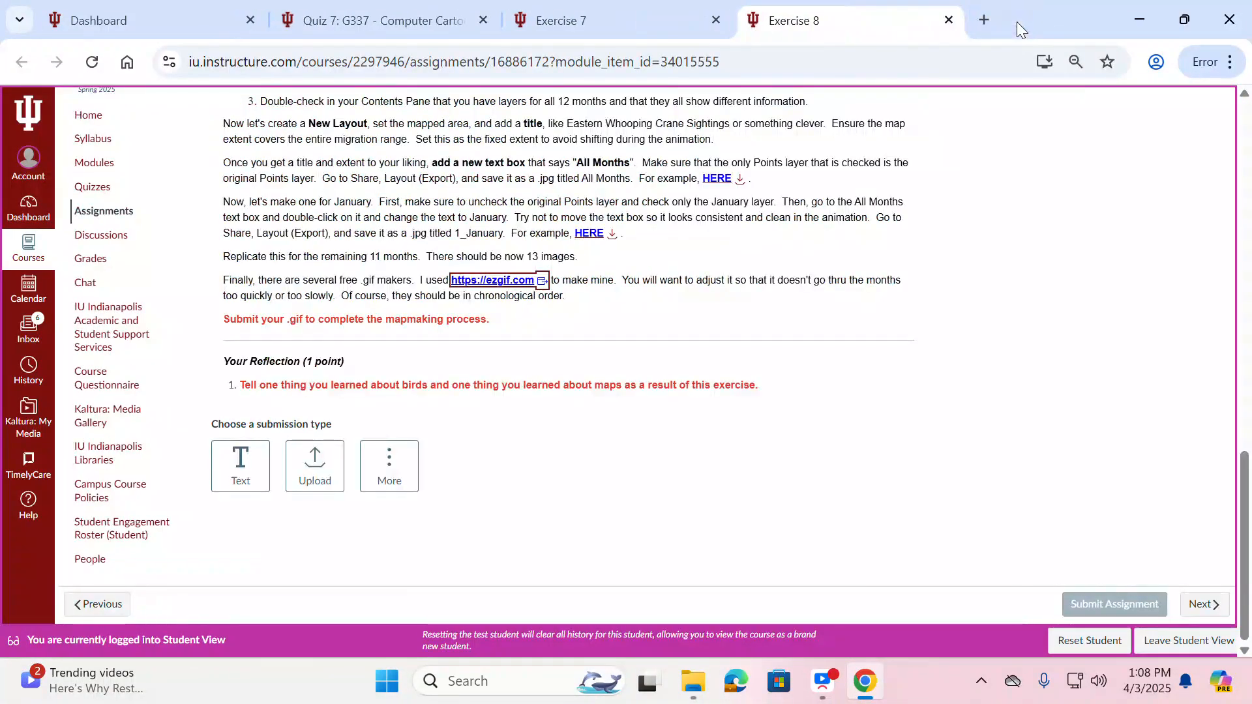
# Step: Close the Quiz 7, Exercise 7 and Exercise 8 pages and exit the browser
pyautogui.click(417, 20)
pyautogui.click(484, 20)
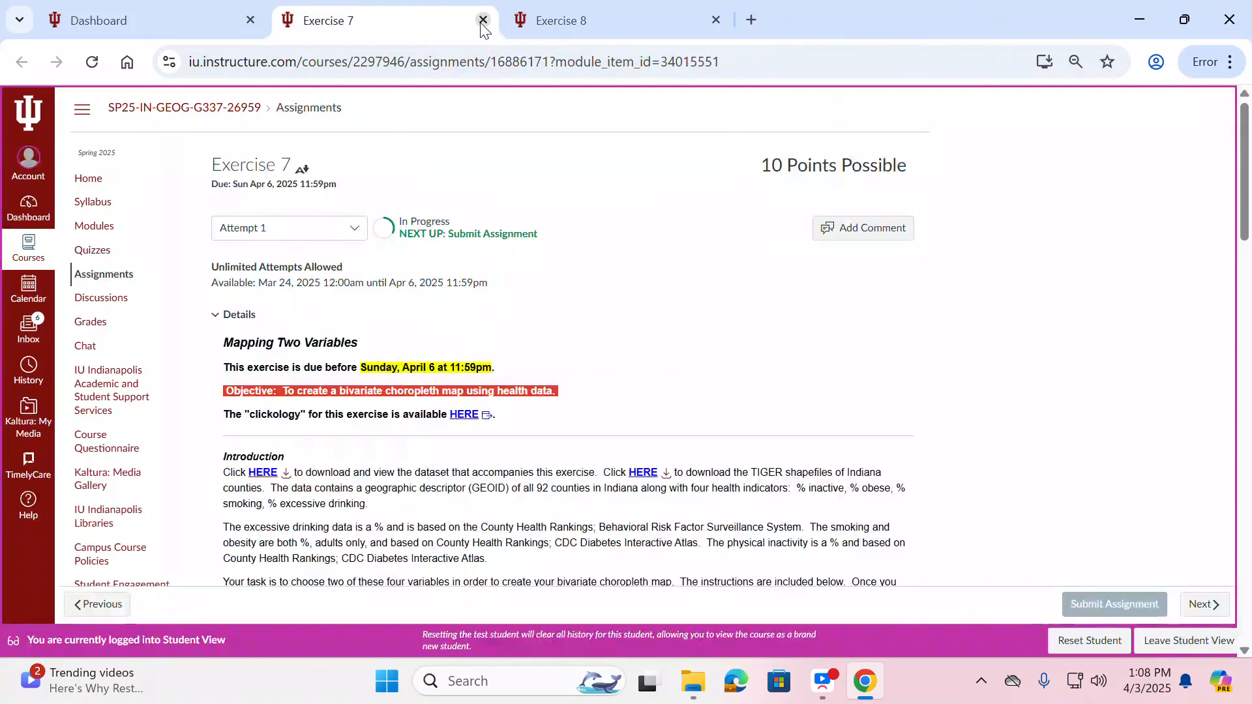
pyautogui.click(483, 20)
pyautogui.click(484, 21)
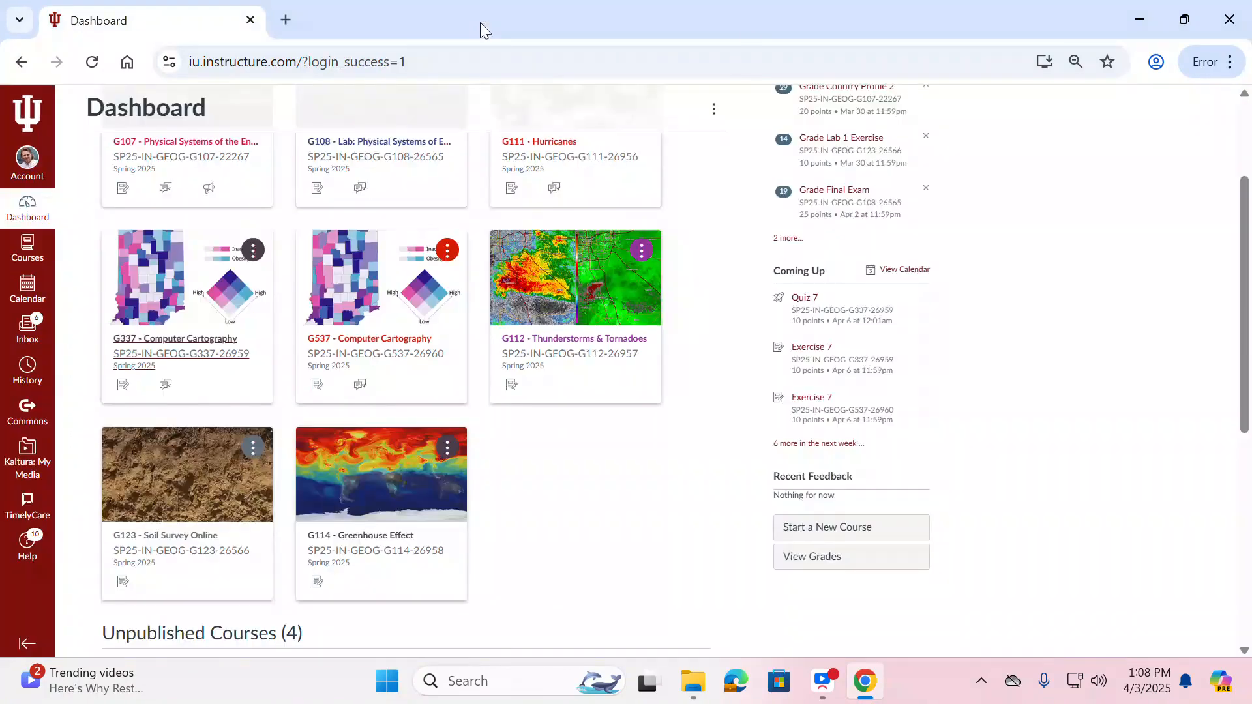
pyautogui.click(1238, 28)
pyautogui.click(755, 100)
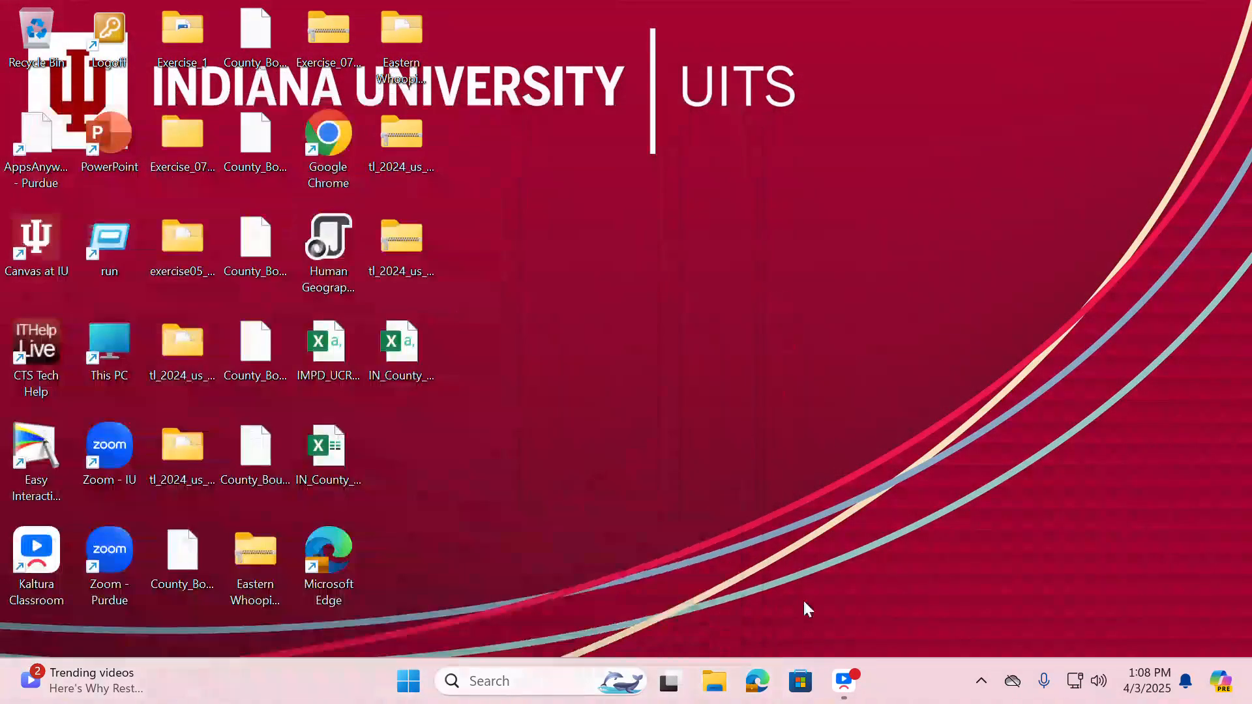
# Step: Switch to the Kaltura Lecture Capture window
pyautogui.click(846, 686)
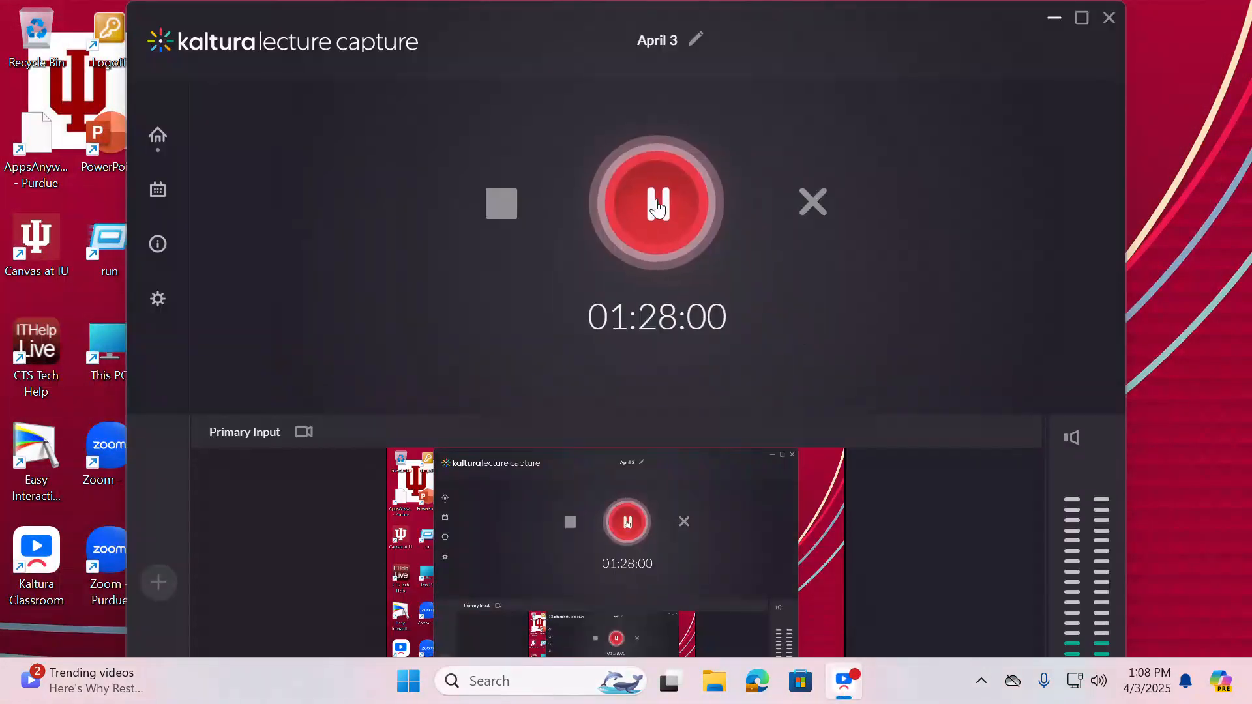